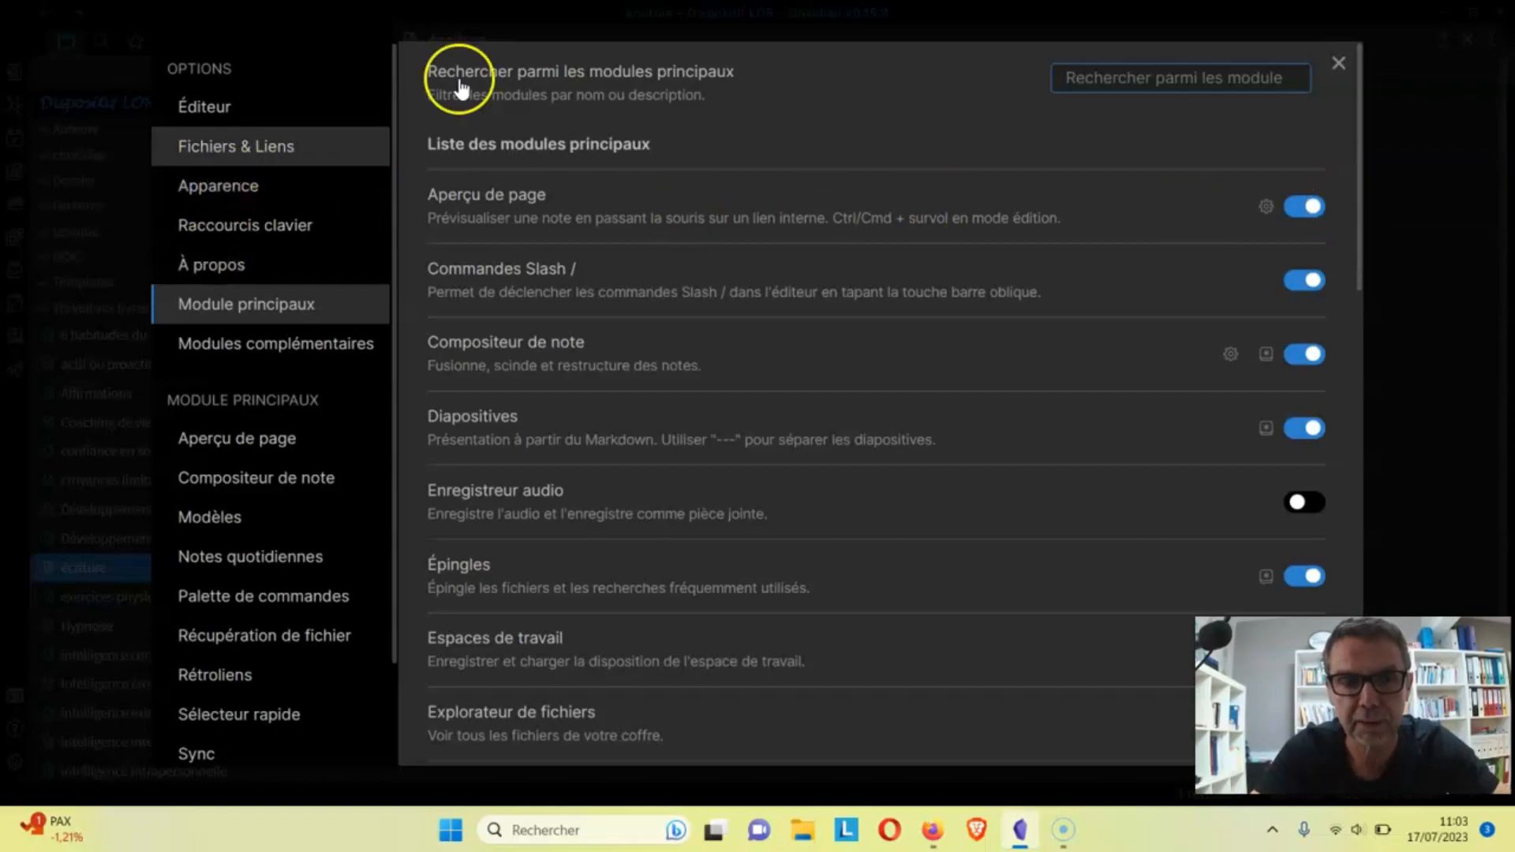
Open the catalogue of community plugins (Modules complémentaires) from the settings.
click(1340, 63)
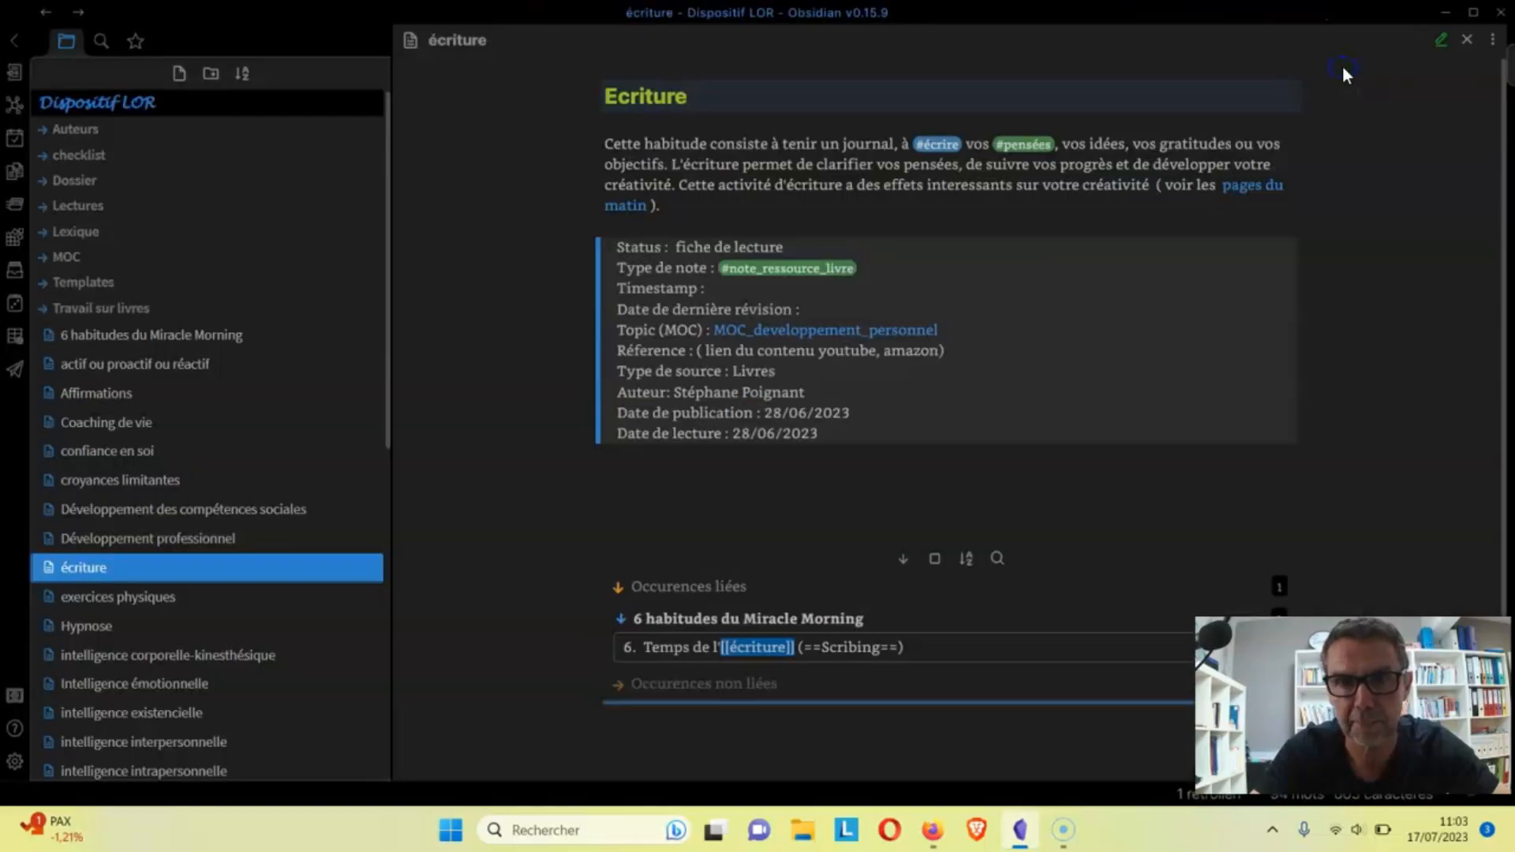
click(13, 759)
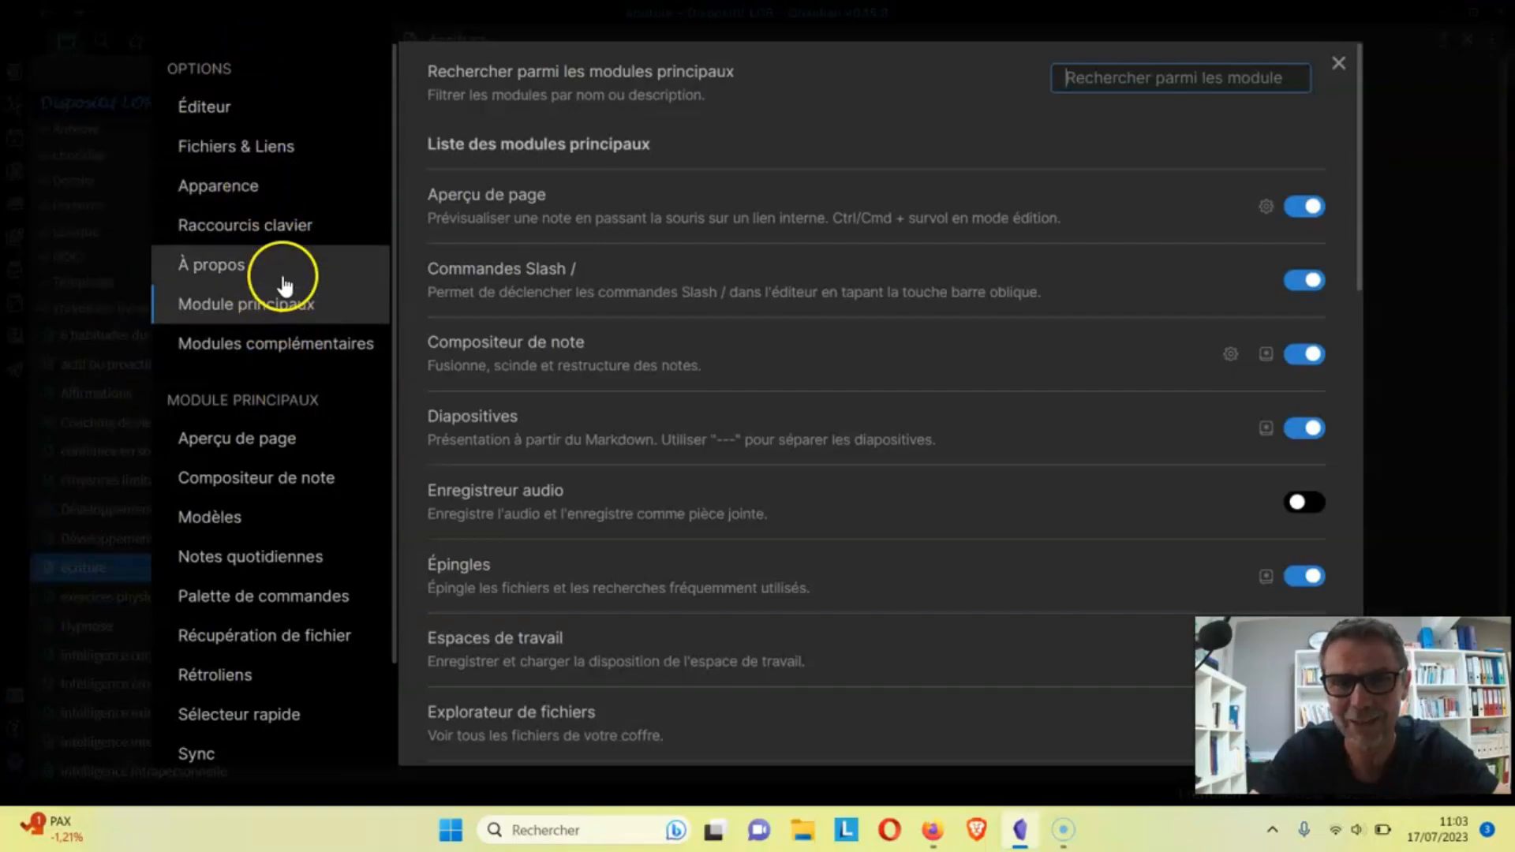
click(254, 108)
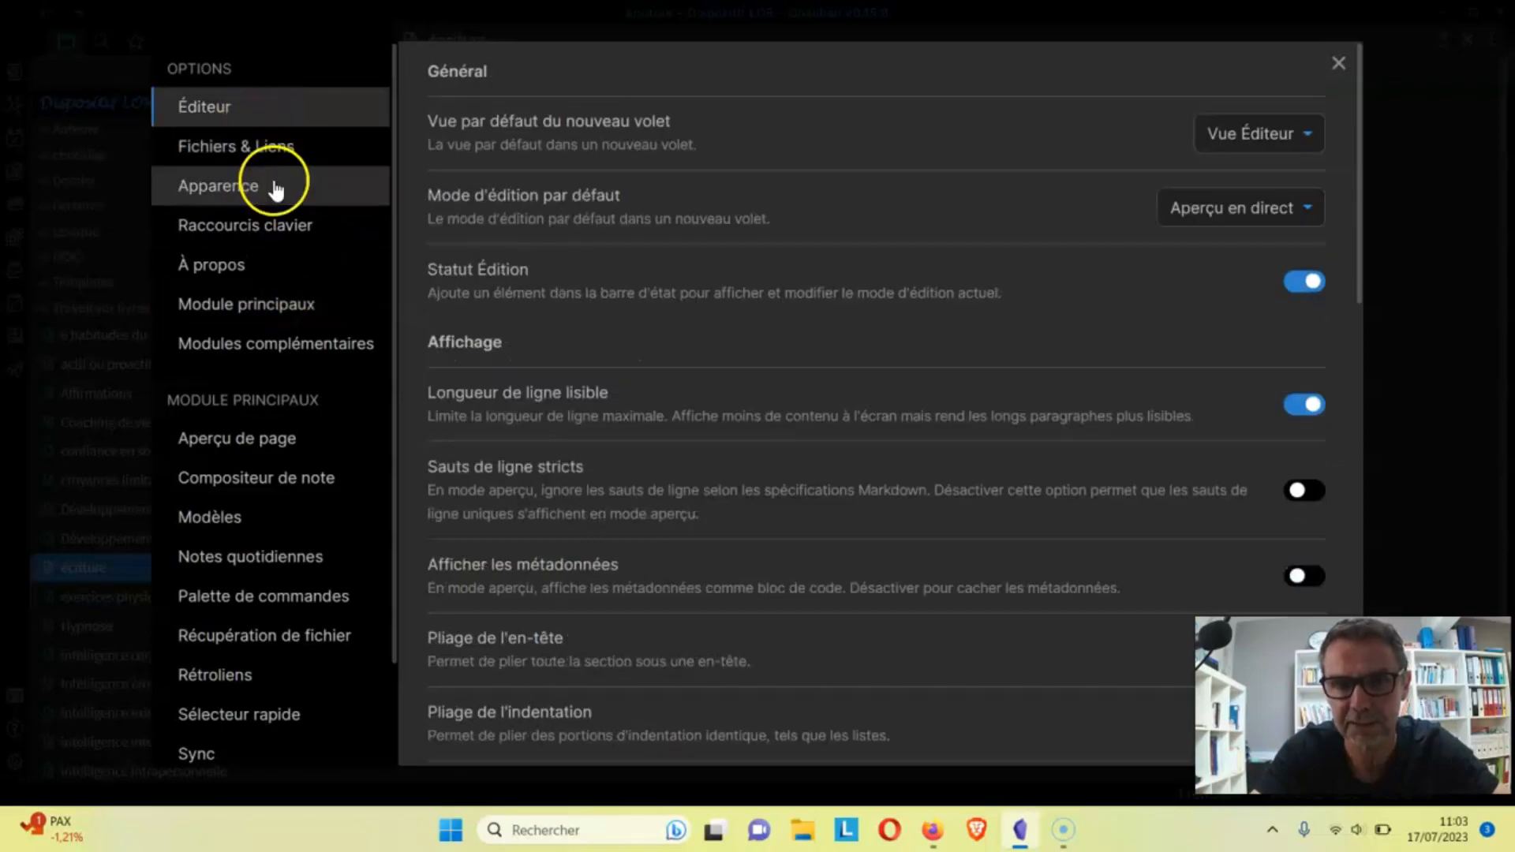
click(272, 305)
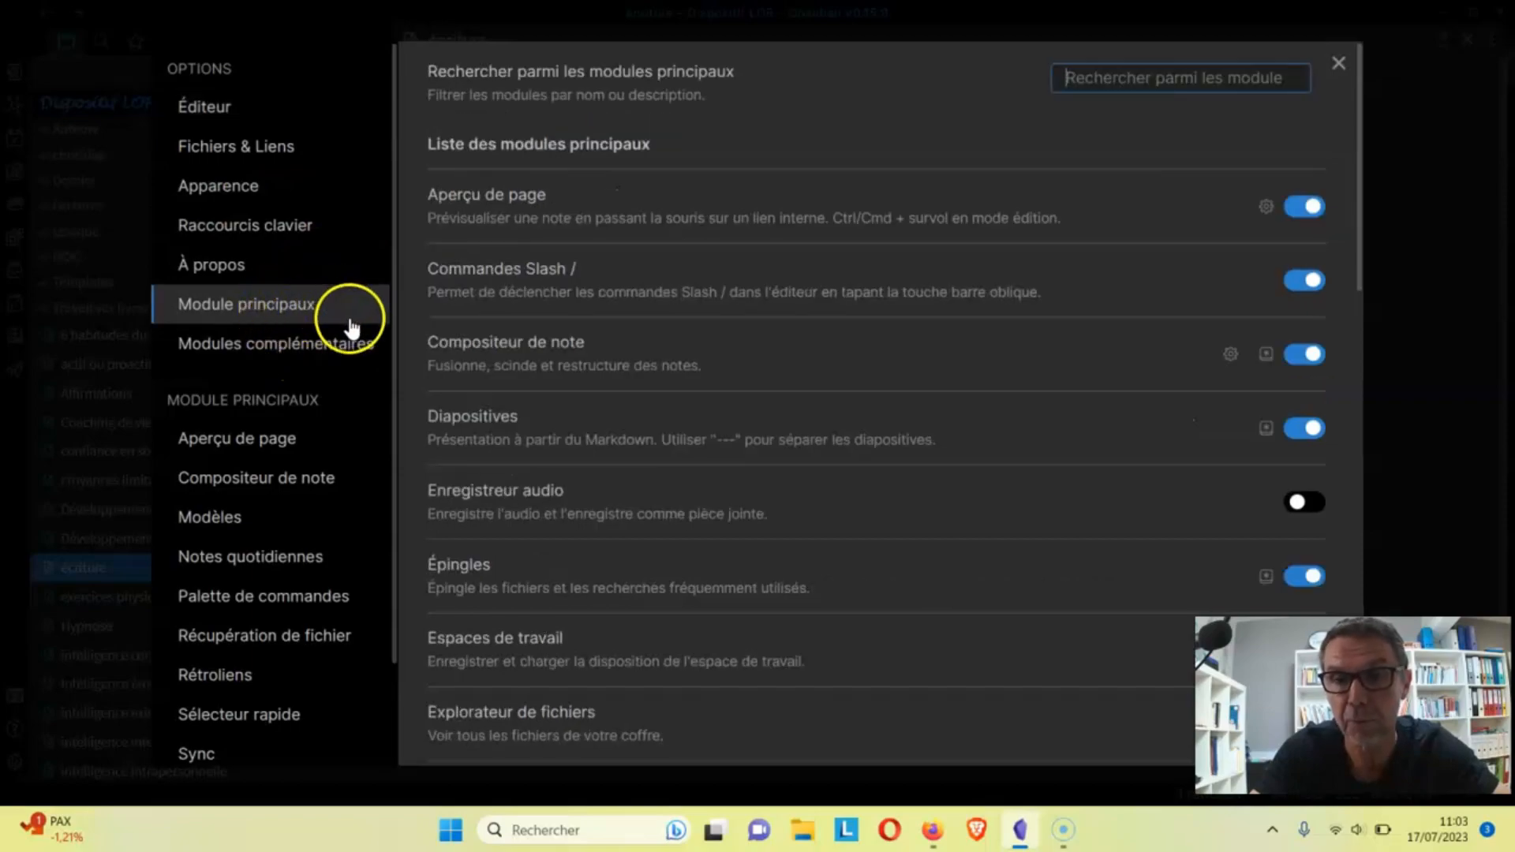
click(301, 359)
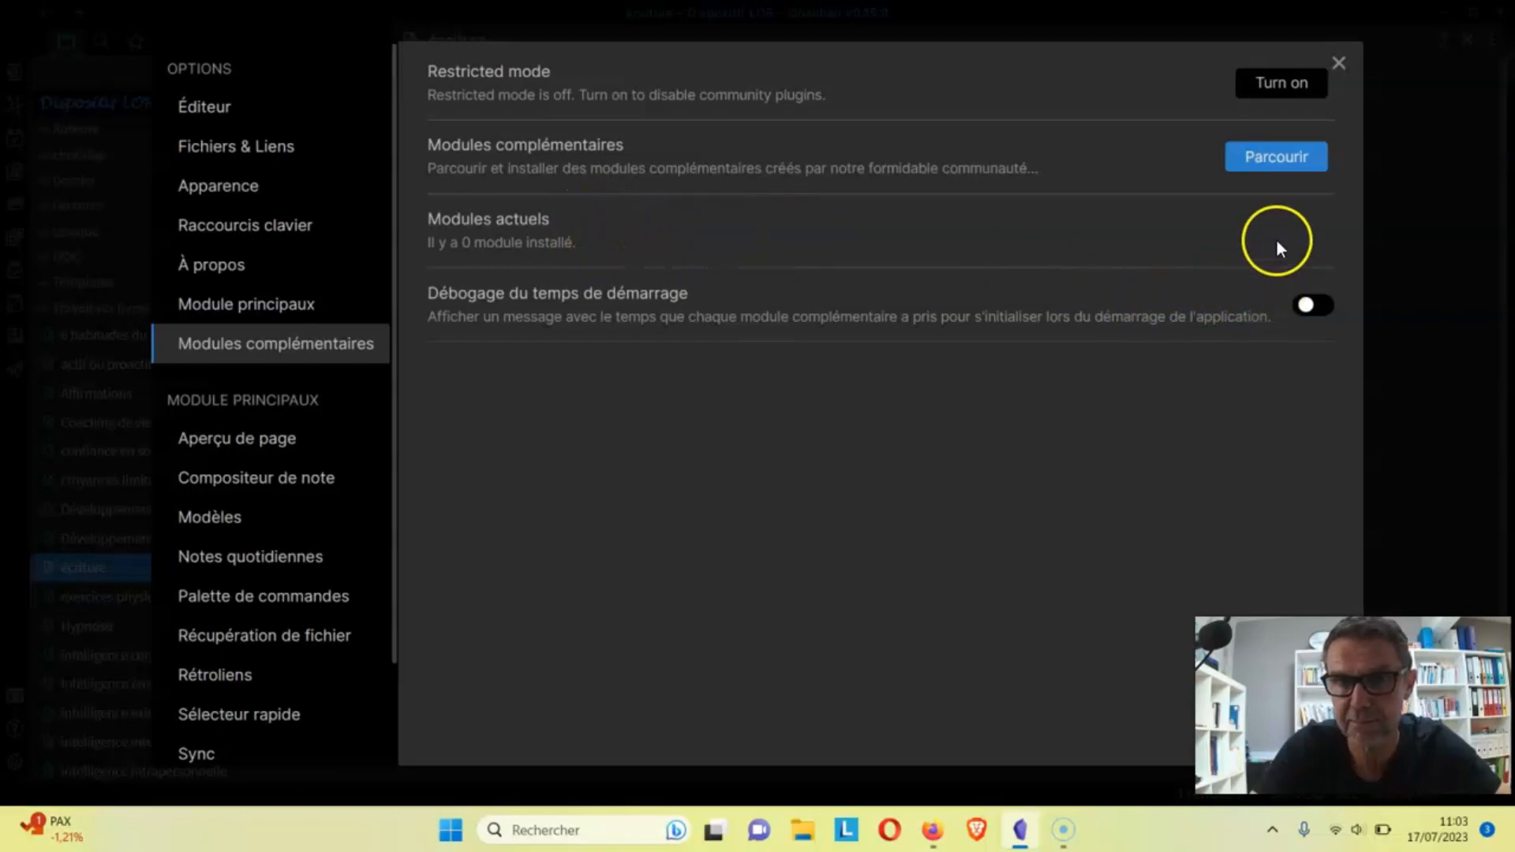
click(1279, 156)
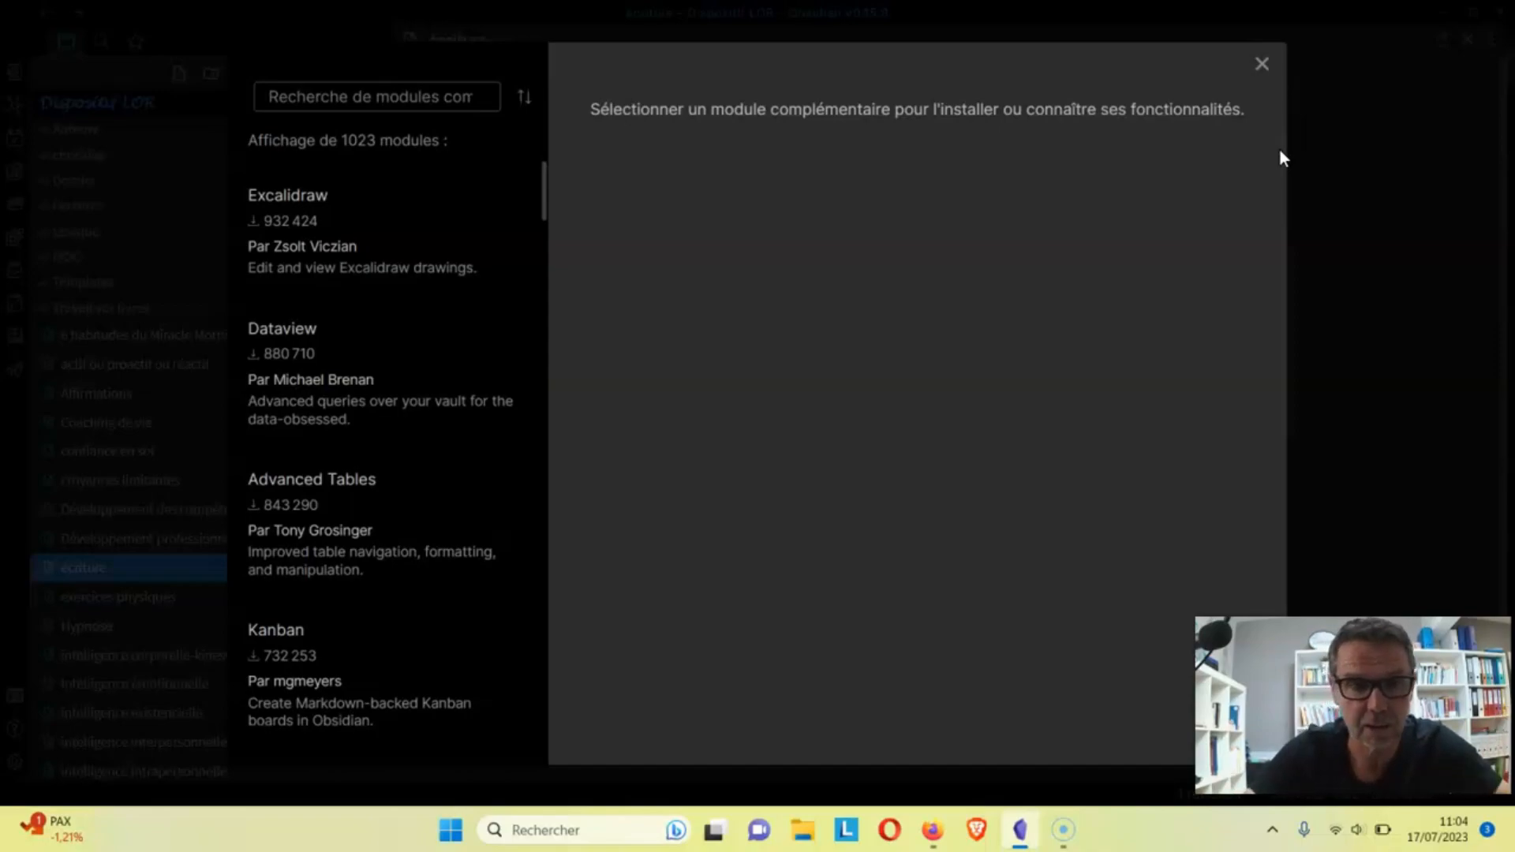
Search the community plugins for "calendar" and open the details of the Calendar plugin.
click(458, 96)
text(calendar)
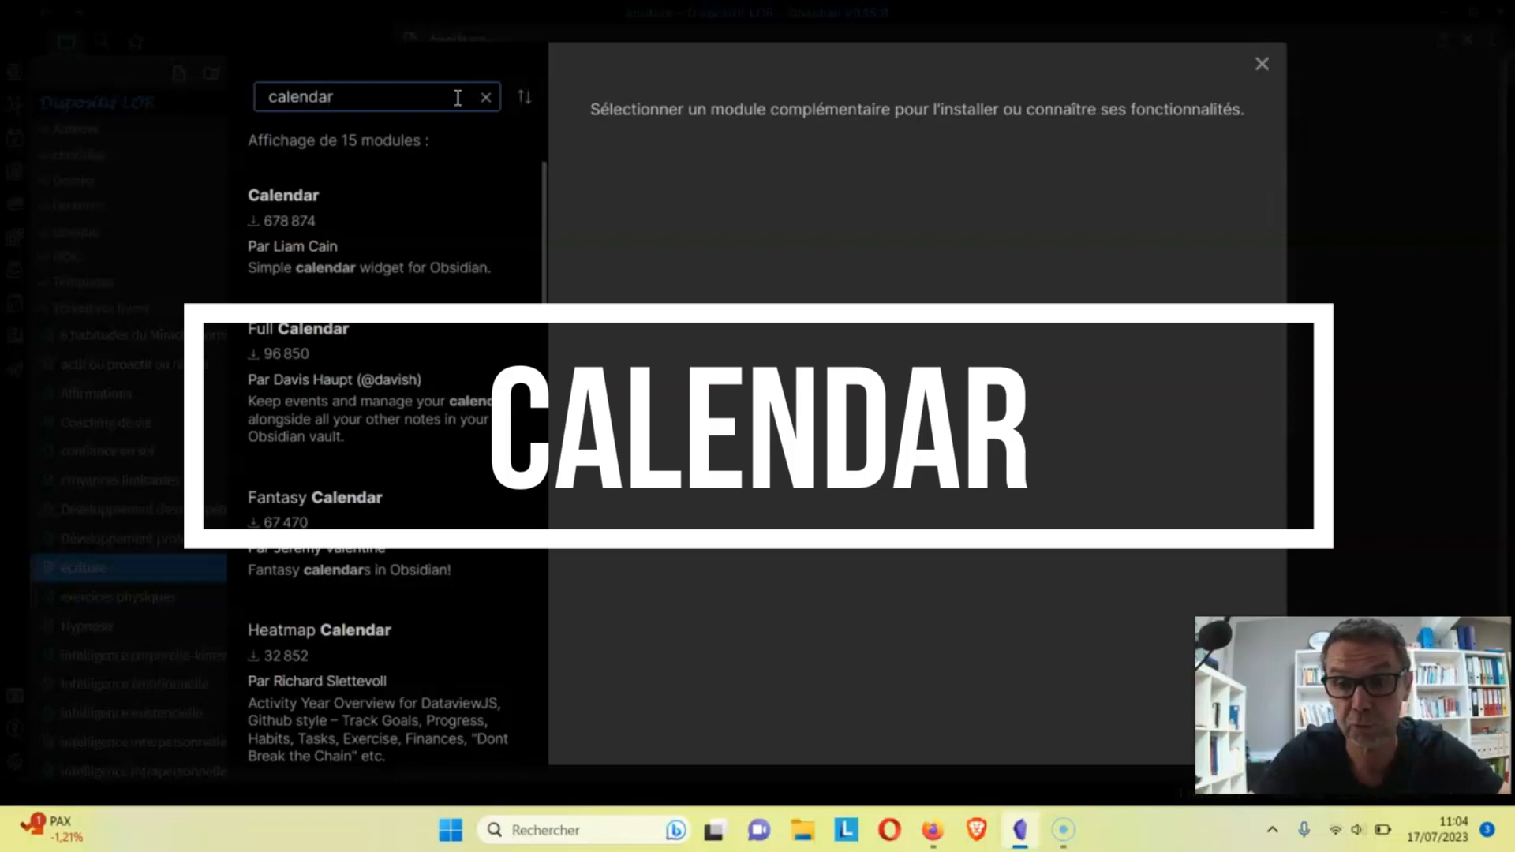
click(335, 232)
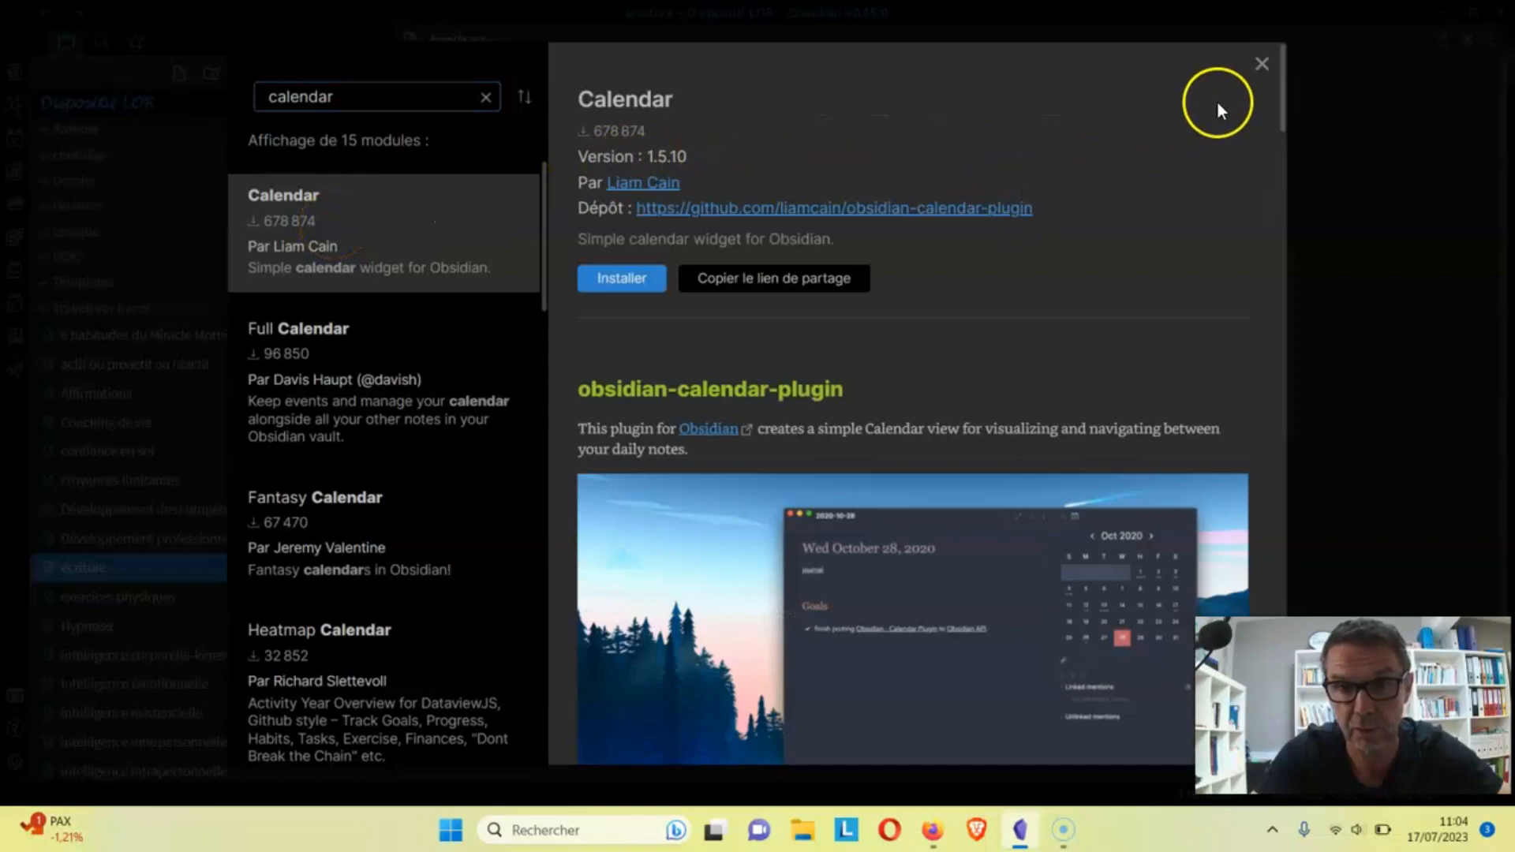
mouse_move(1281, 98)
mouse_down()
mouse_move(1281, 128)
mouse_move(1267, 88)
mouse_up()
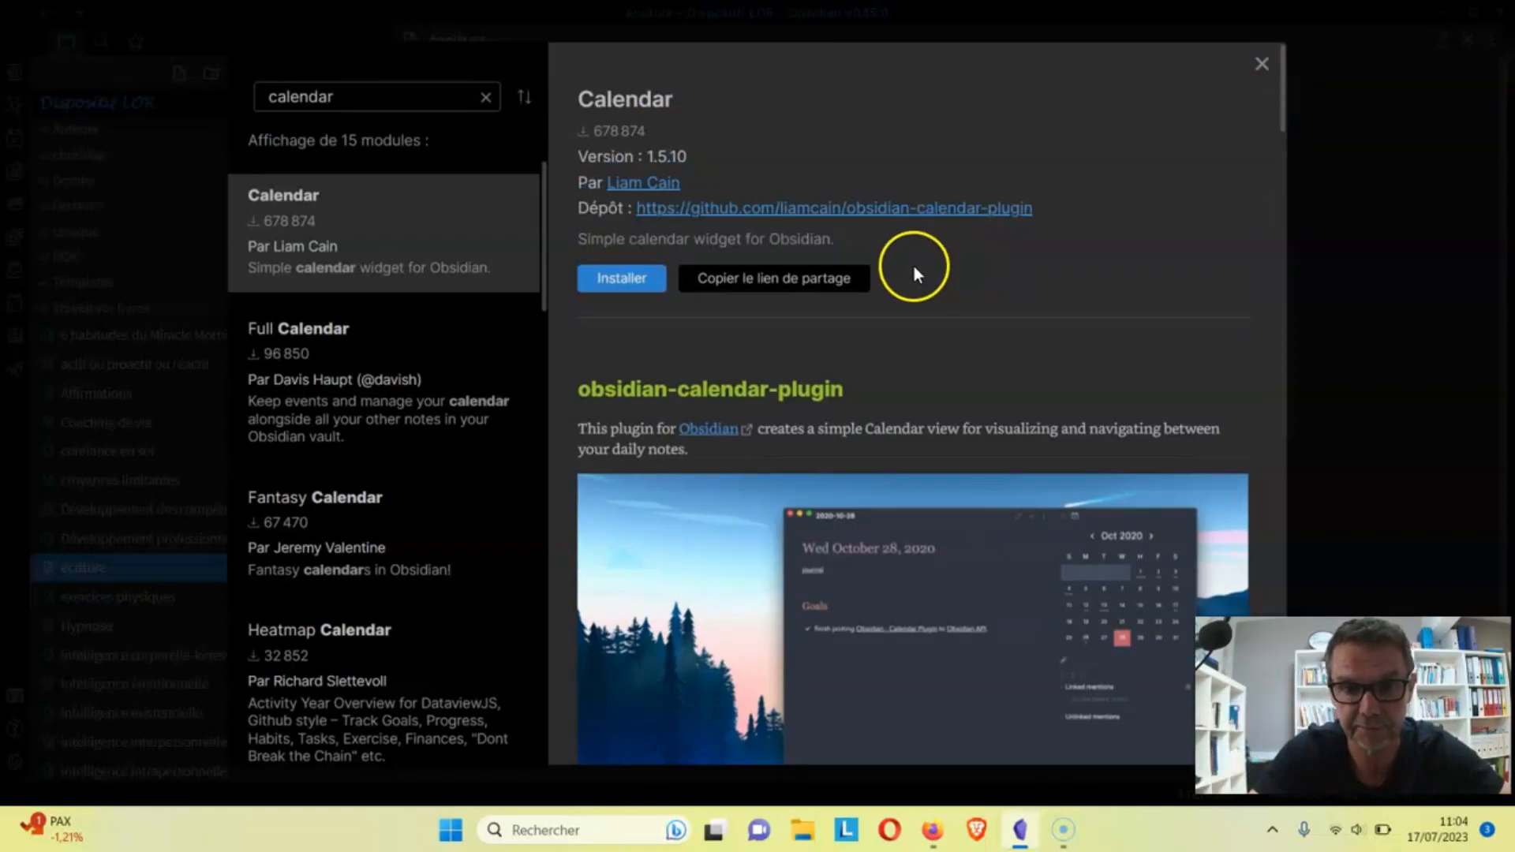
Install and enable the Calendar plugin, and return to the list of installed plugins.
click(636, 282)
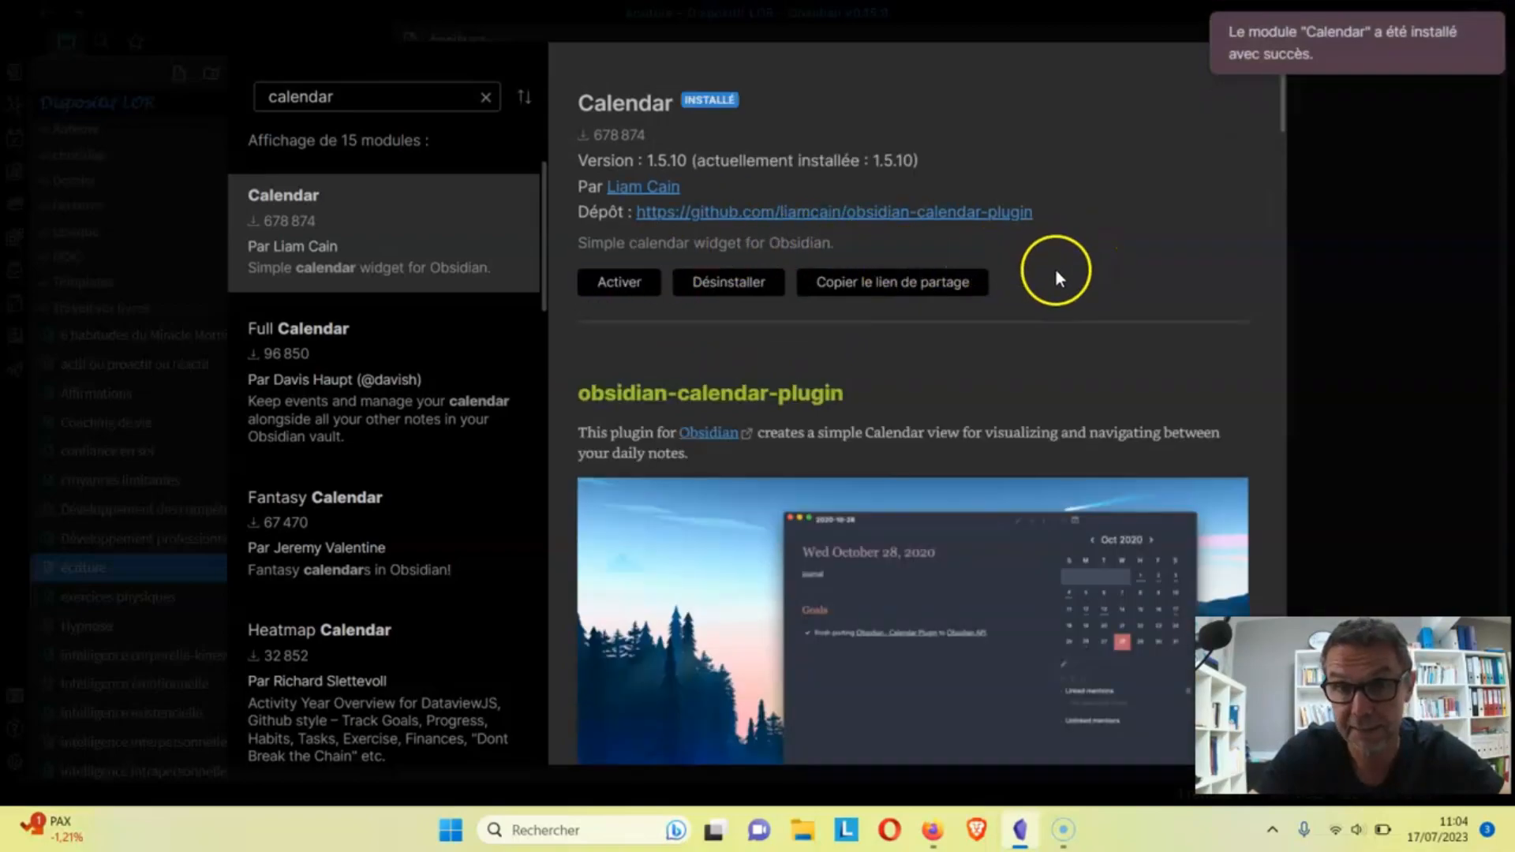
click(608, 284)
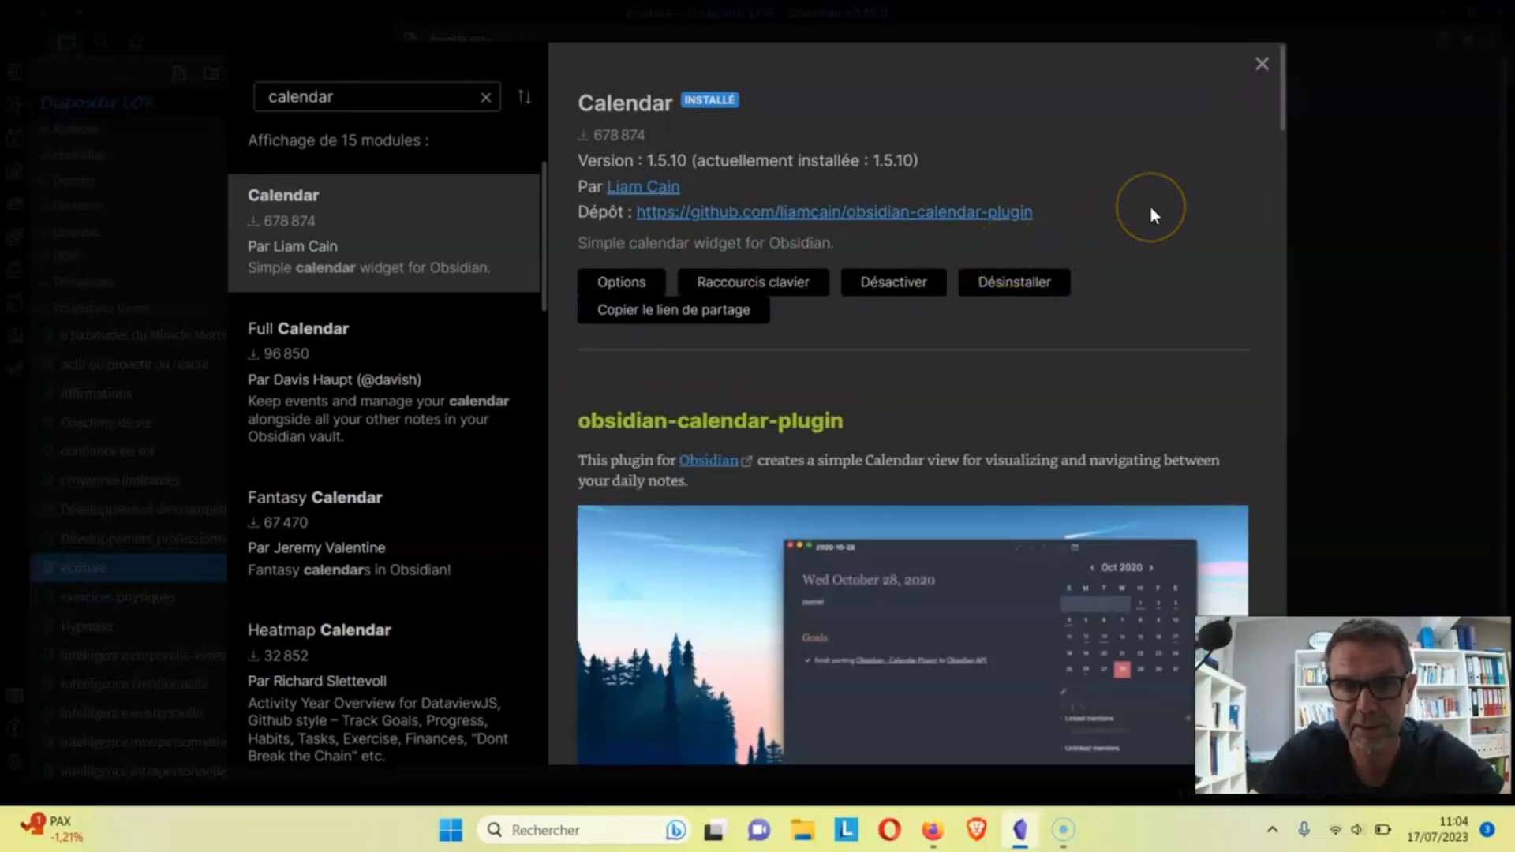
click(1261, 63)
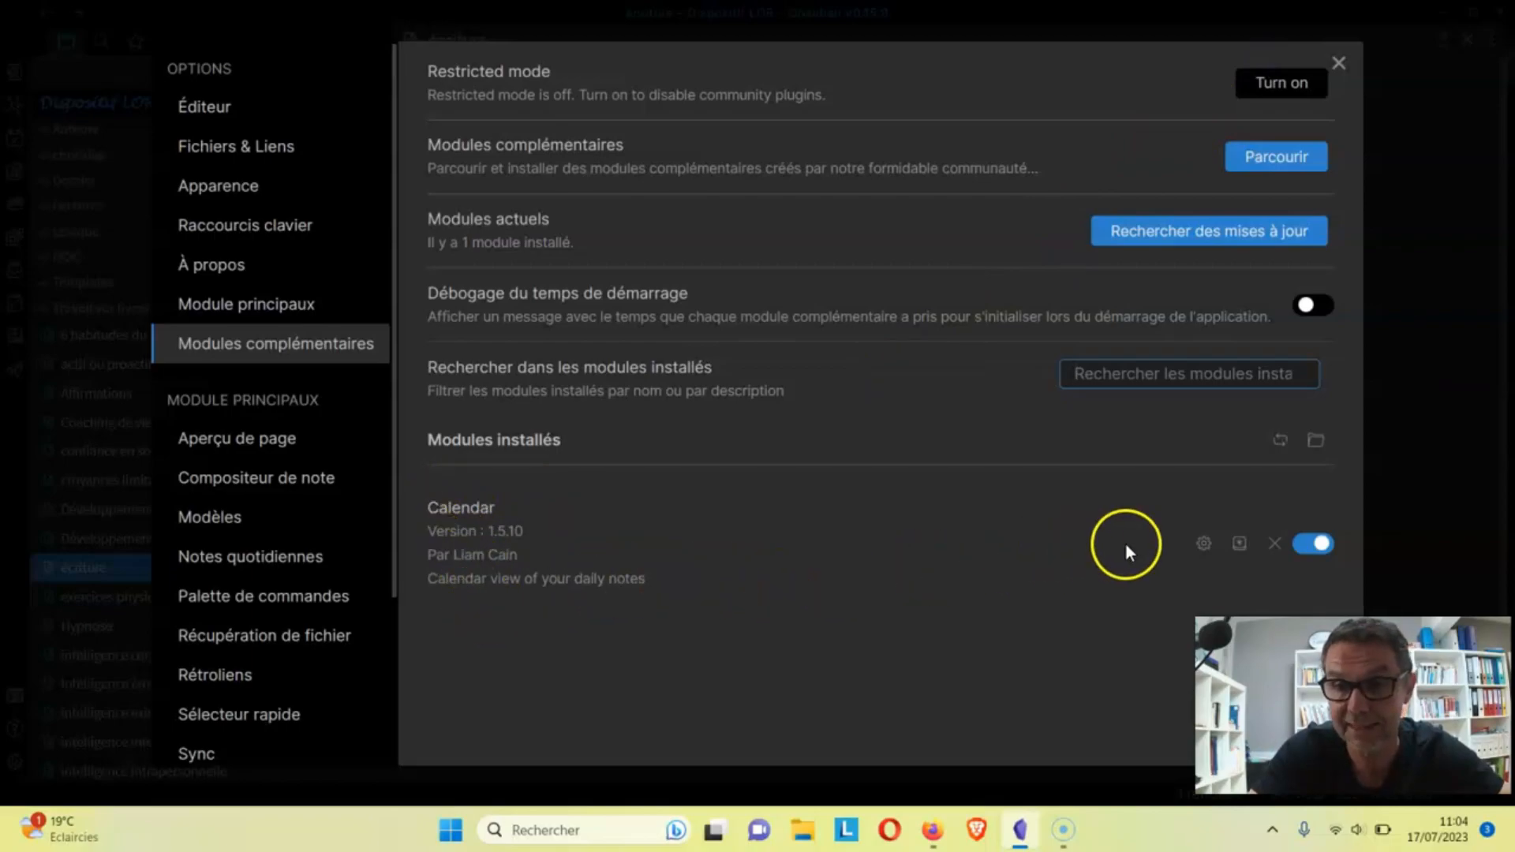
Enable "Show week number" in the Calendar plugin's options and close the settings.
click(1205, 545)
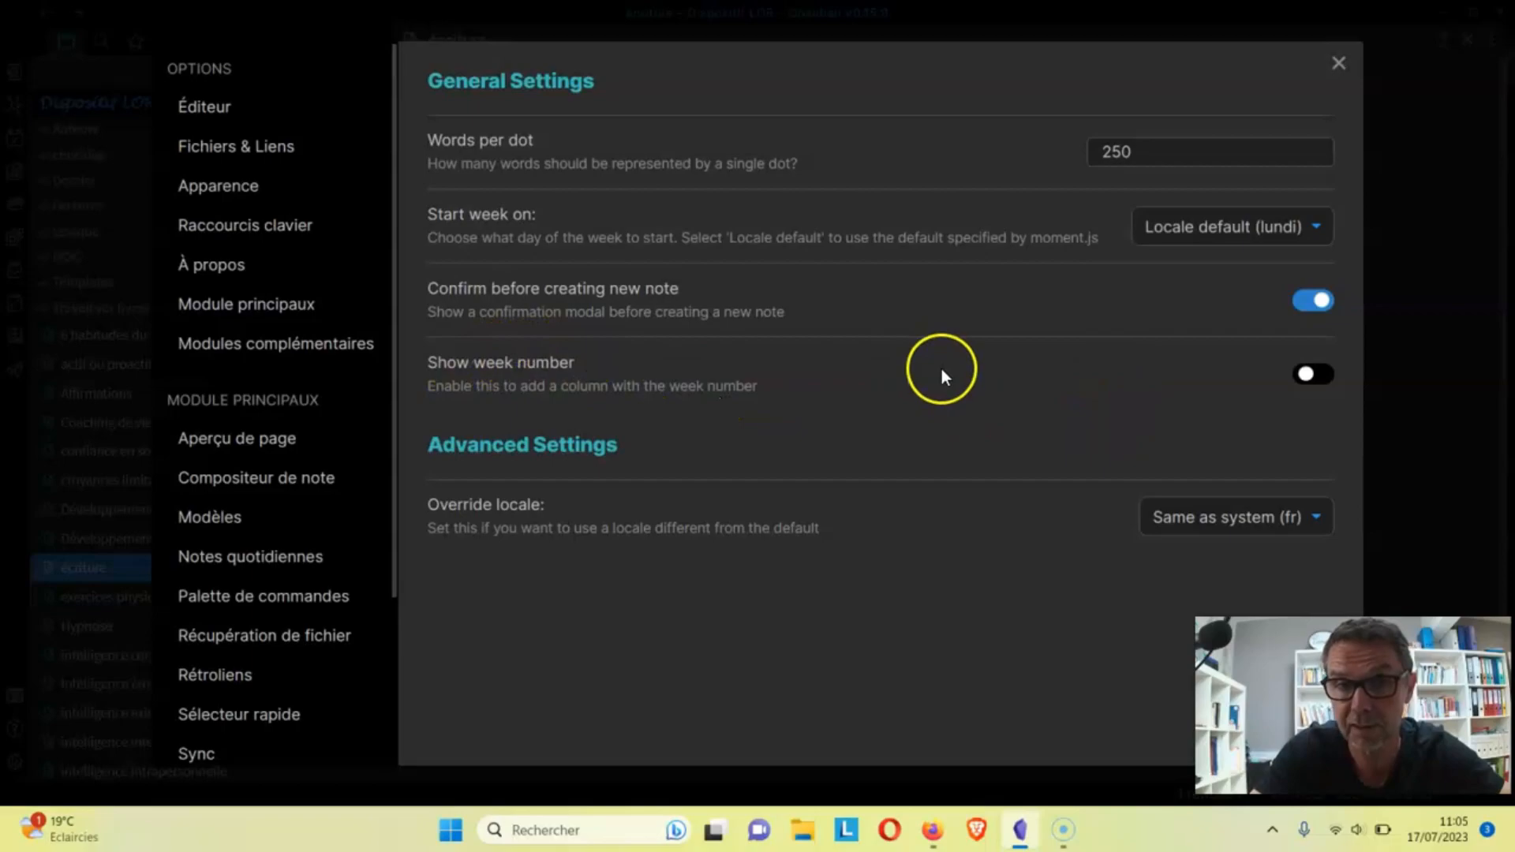
click(1306, 376)
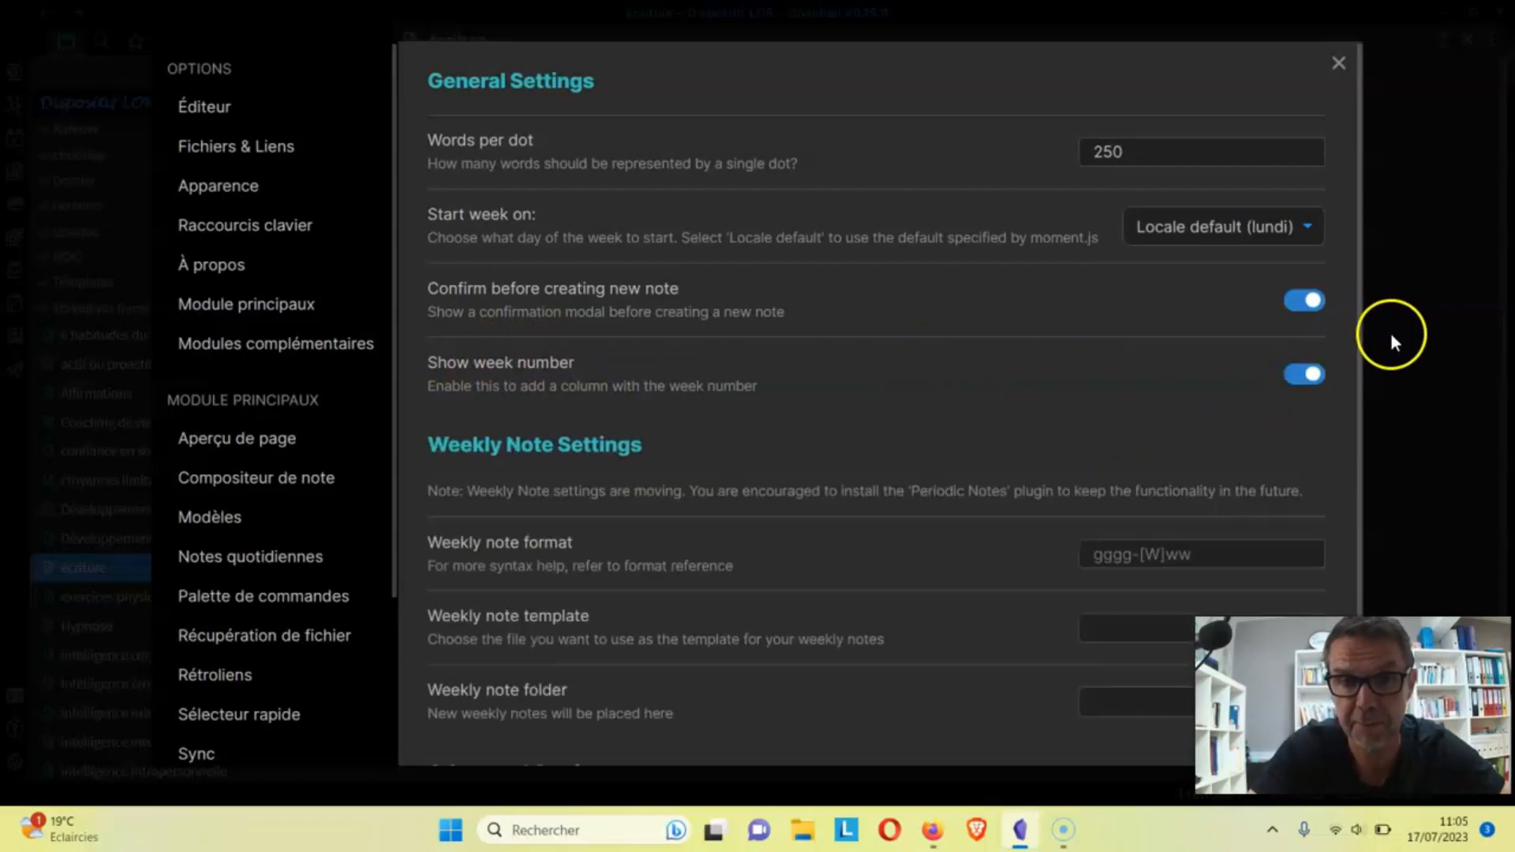
mouse_move(1356, 343)
mouse_down()
mouse_move(1380, 566)
mouse_move(1348, 406)
mouse_move(1356, 347)
mouse_up()
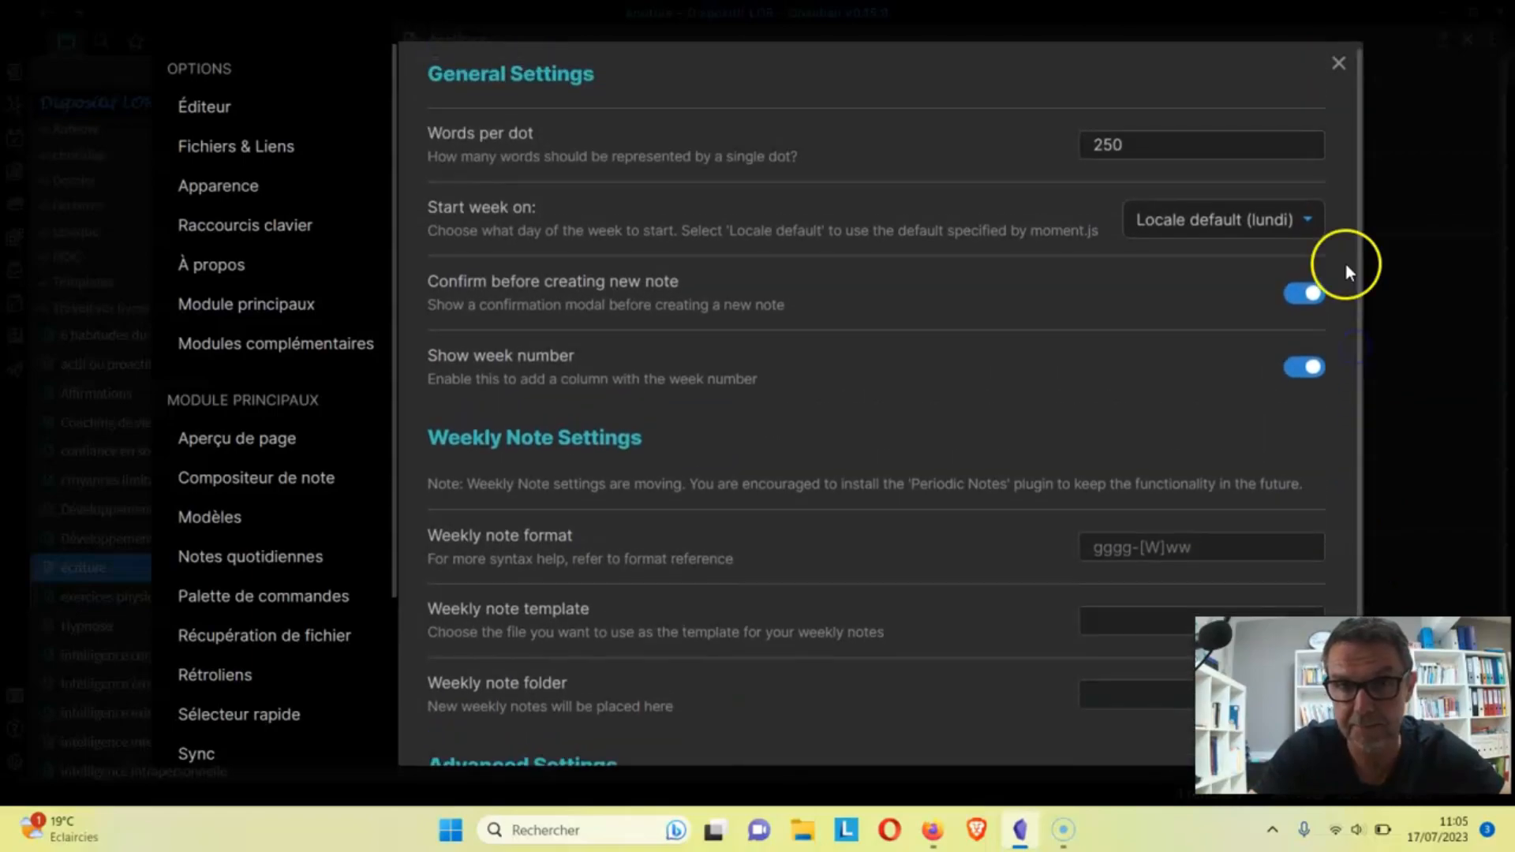
click(1337, 62)
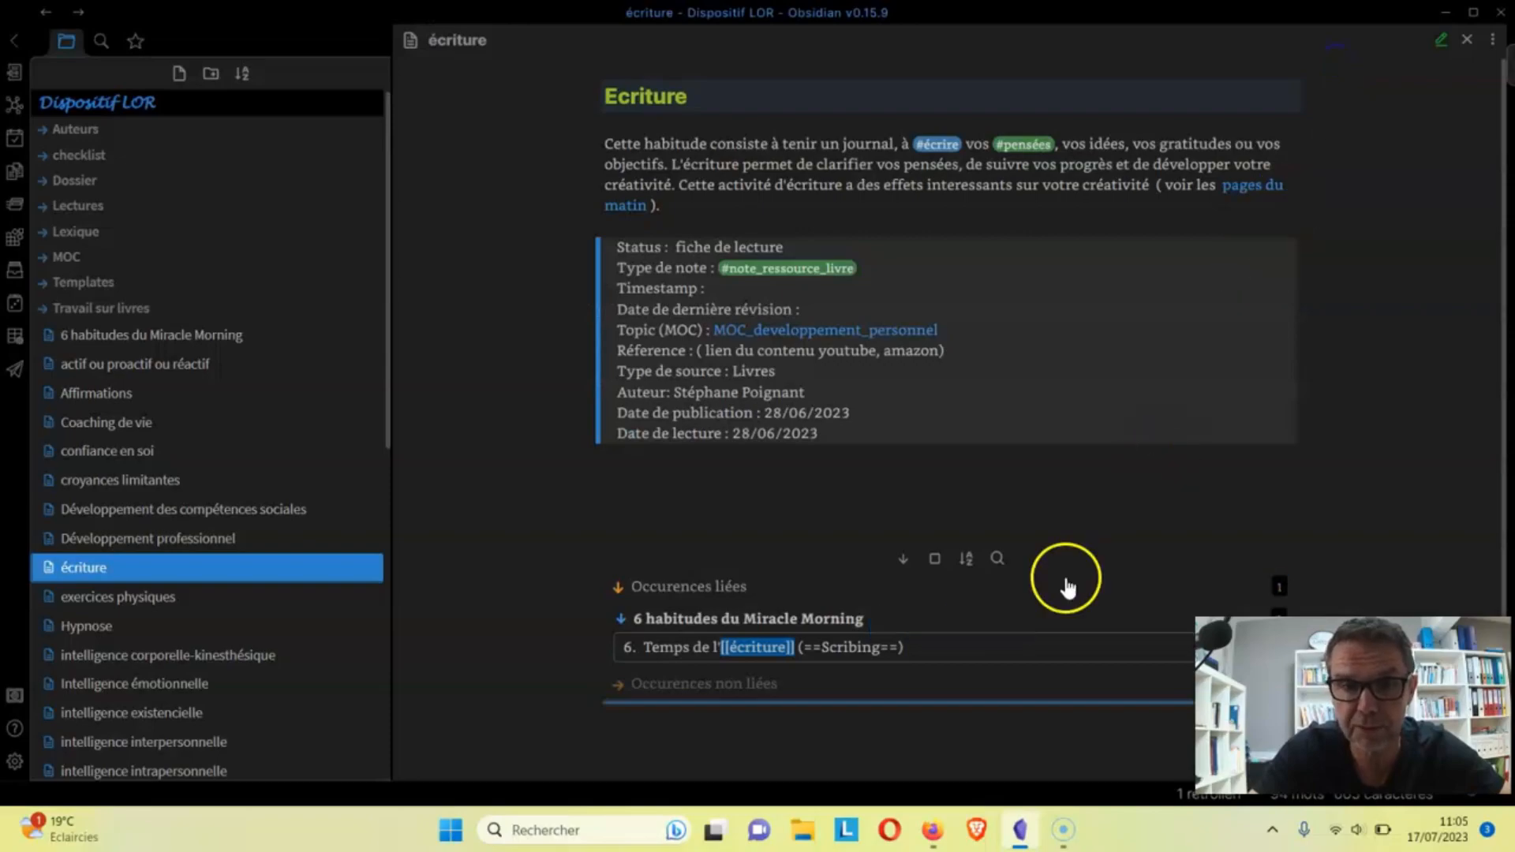
Check the installed community plugins in the settings and return to the écriture note.
click(16, 764)
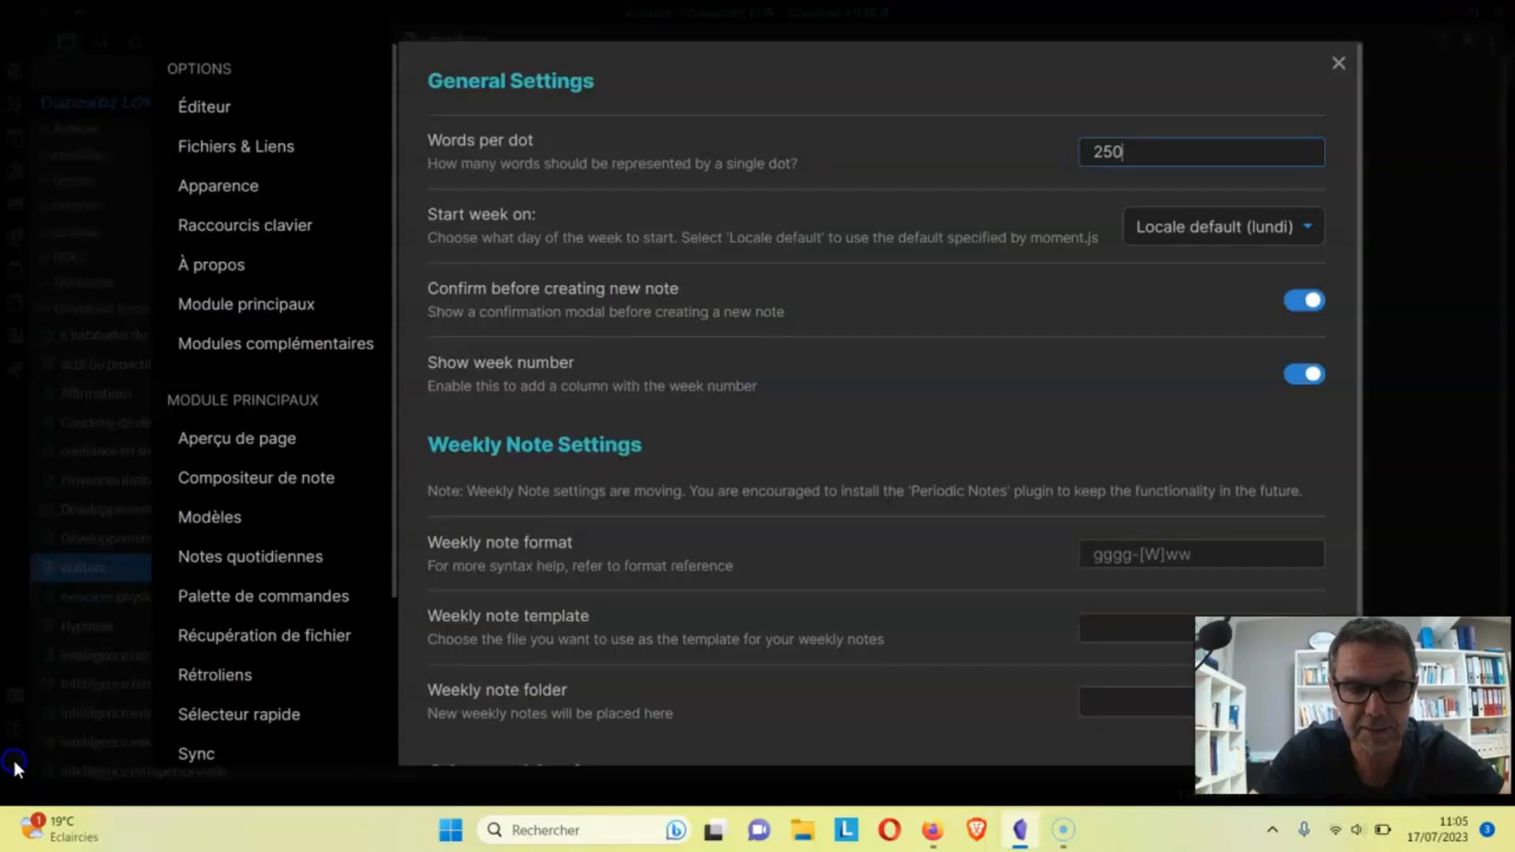
click(338, 357)
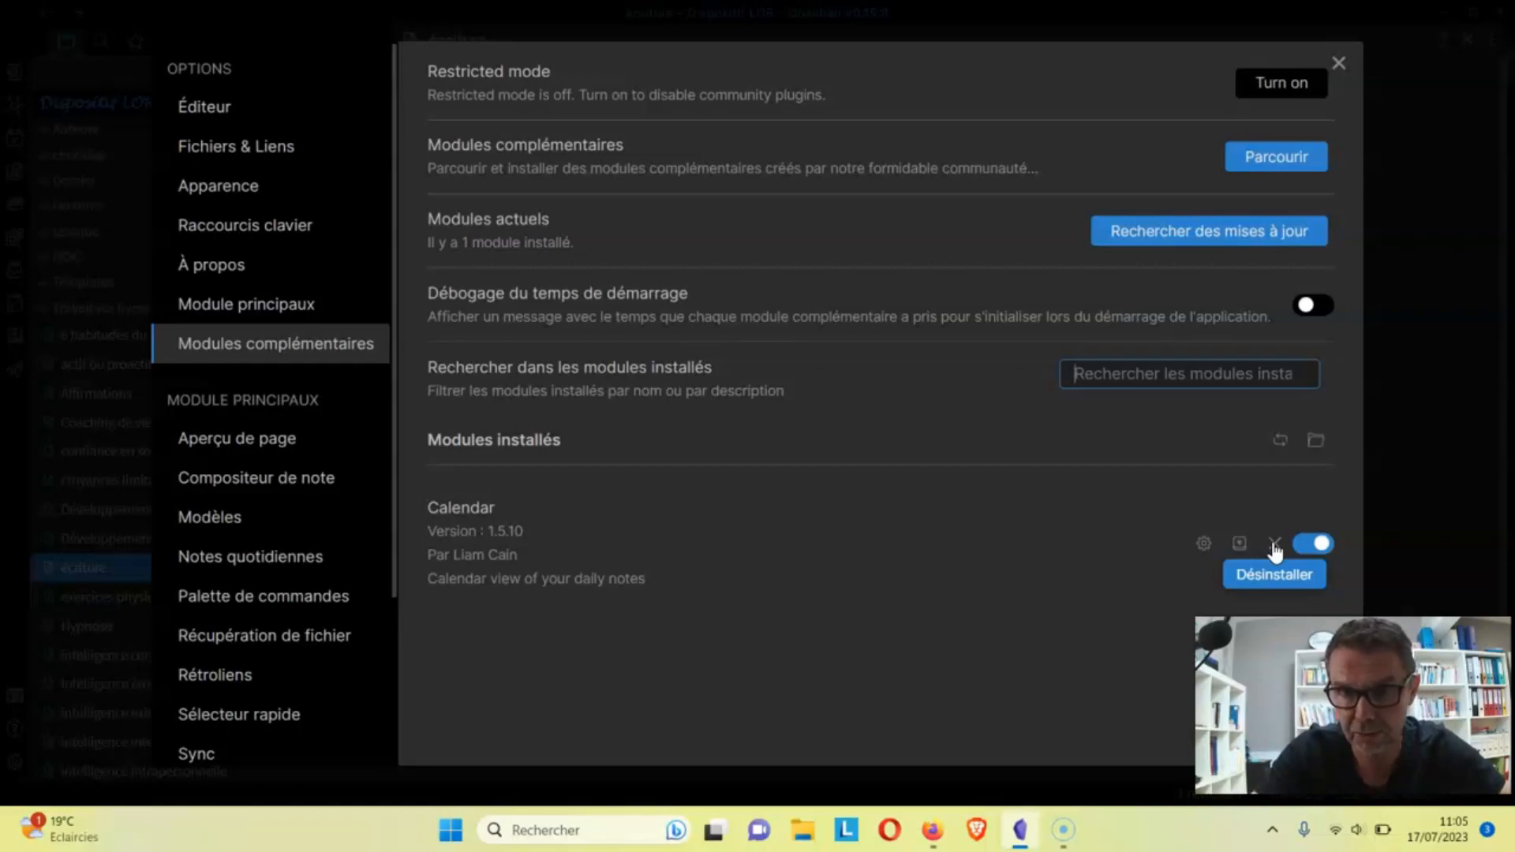
click(1338, 60)
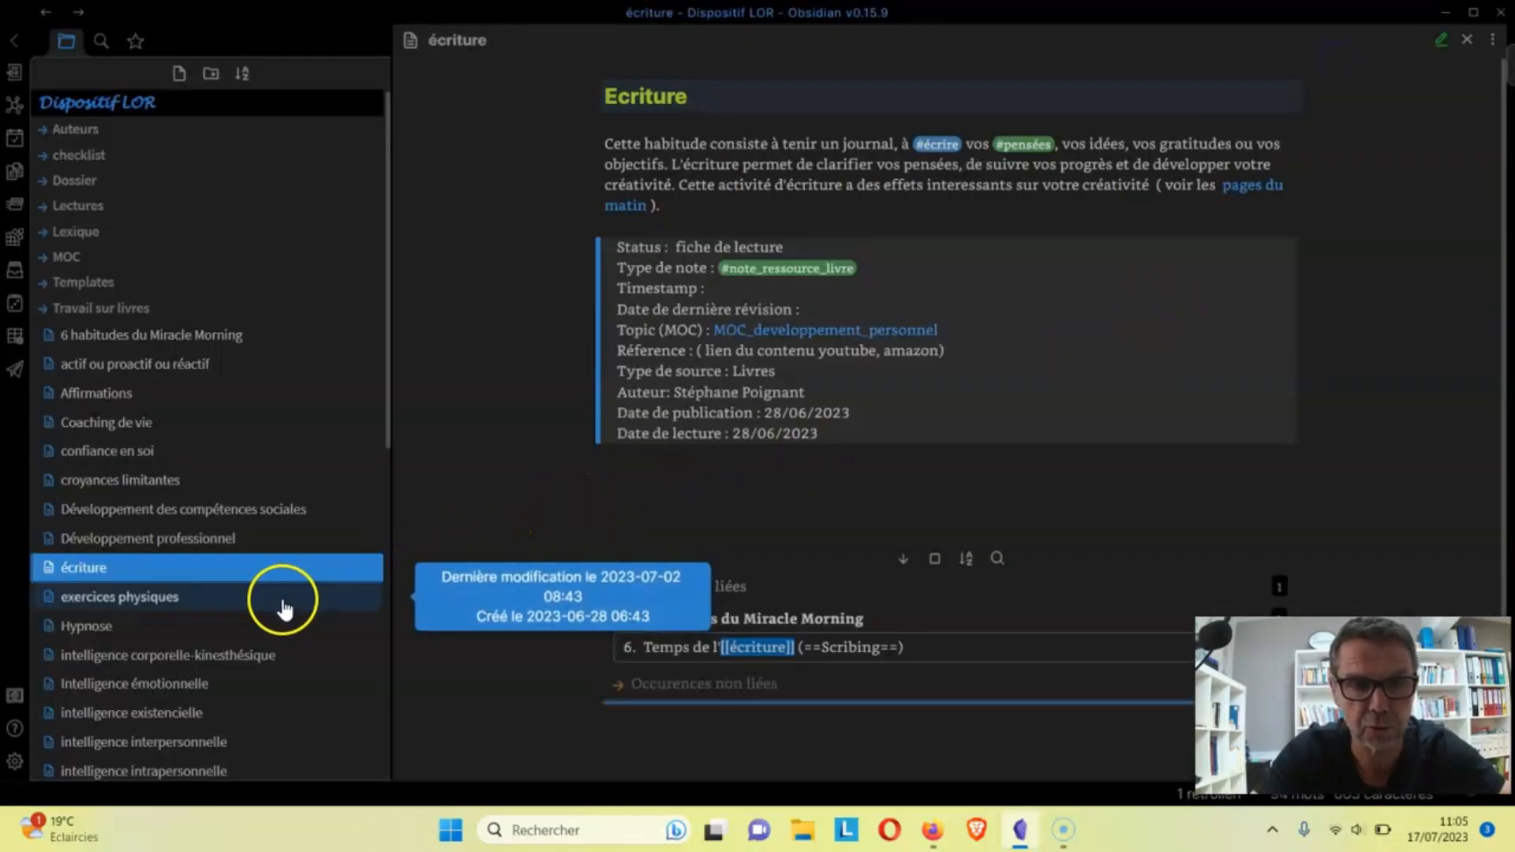
click(267, 571)
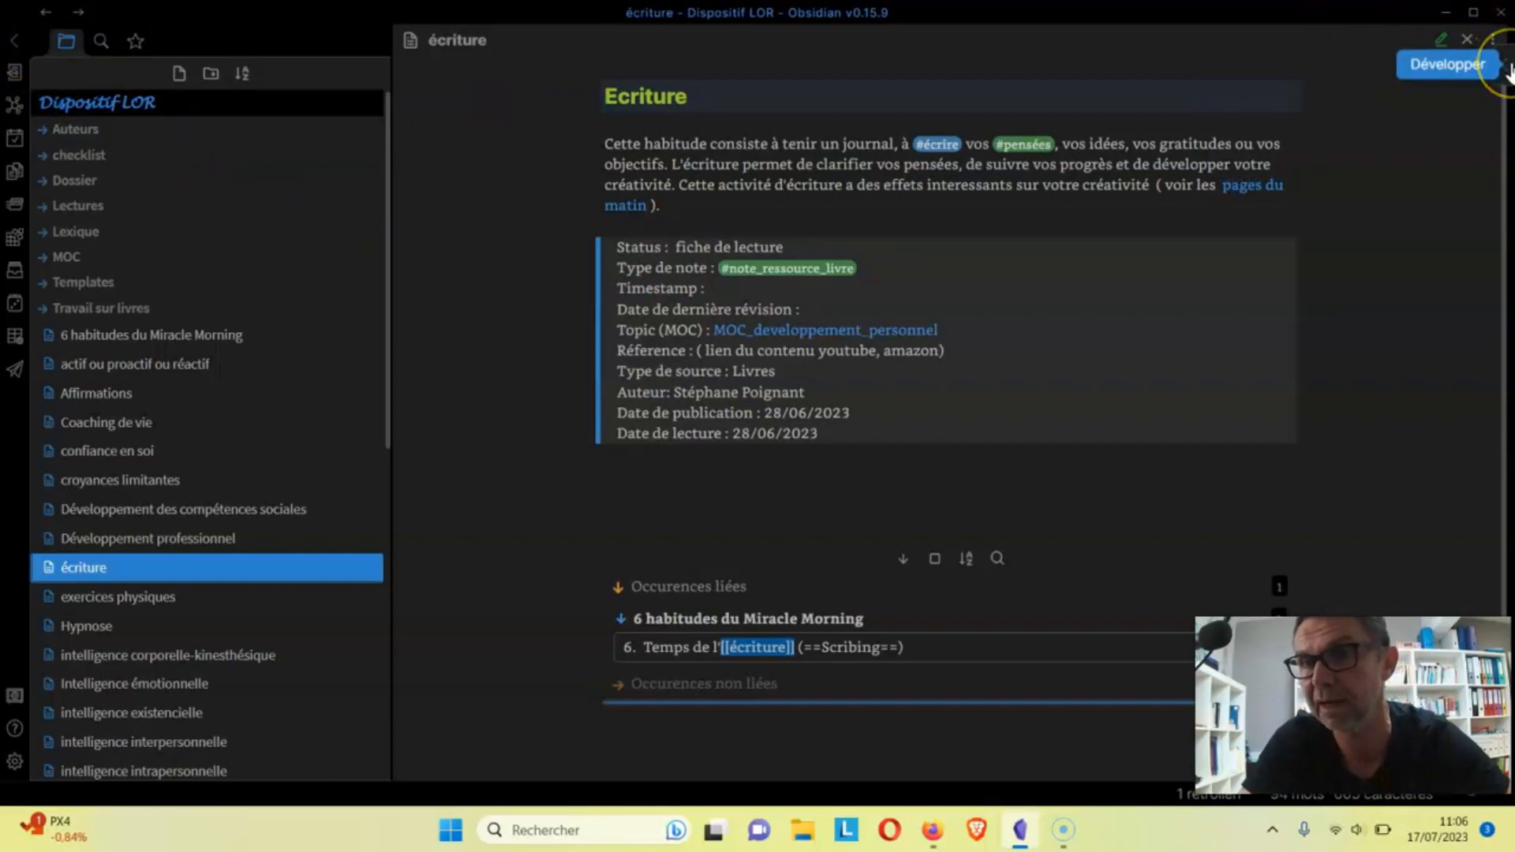
Expand the collapsed sidebar, look through its tags and outline views, and show the calendar.
click(1509, 69)
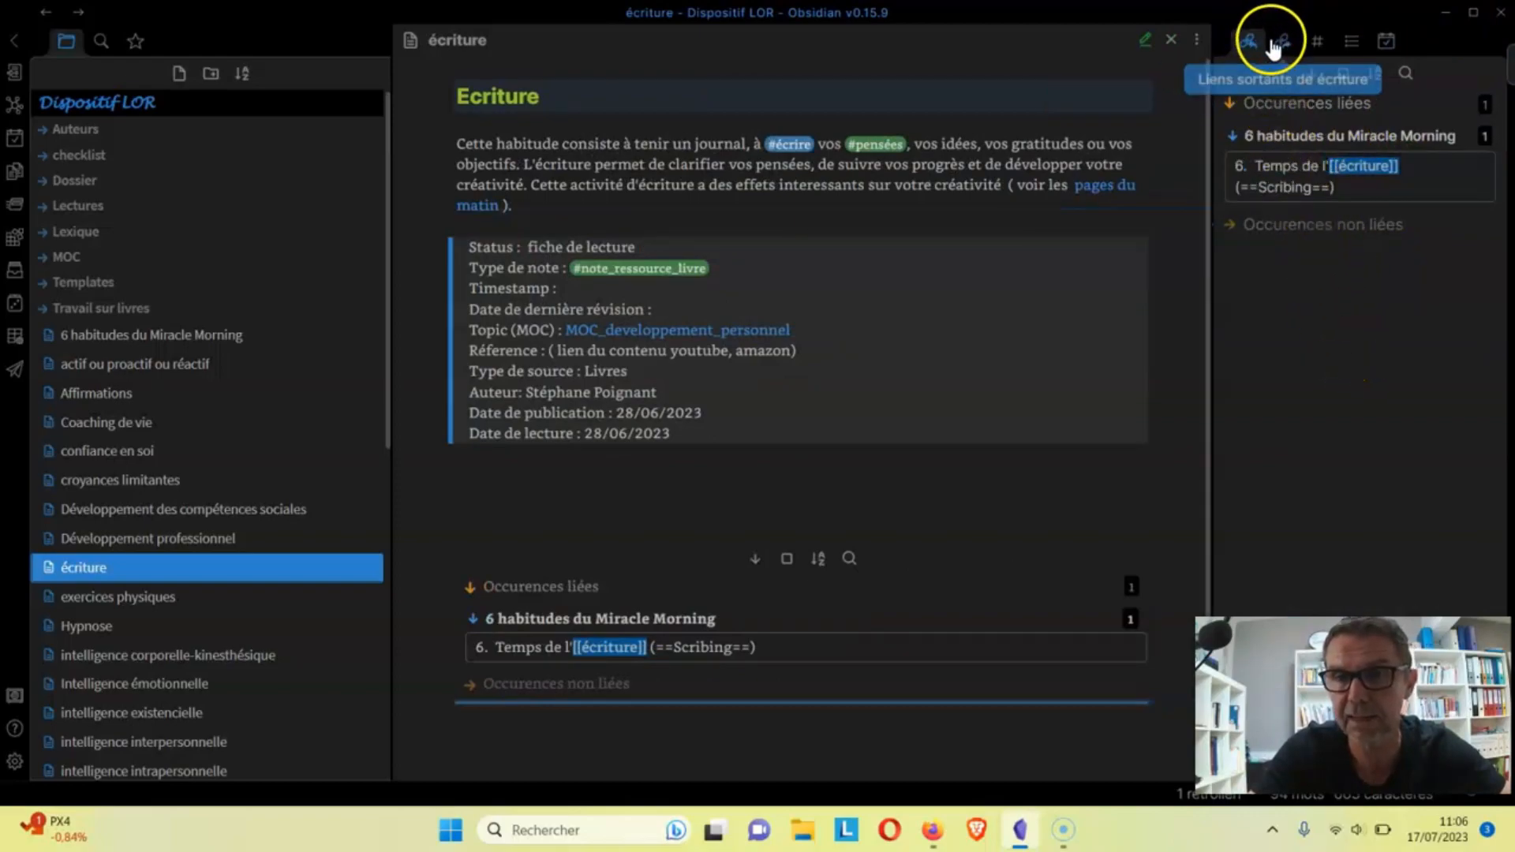
click(1318, 46)
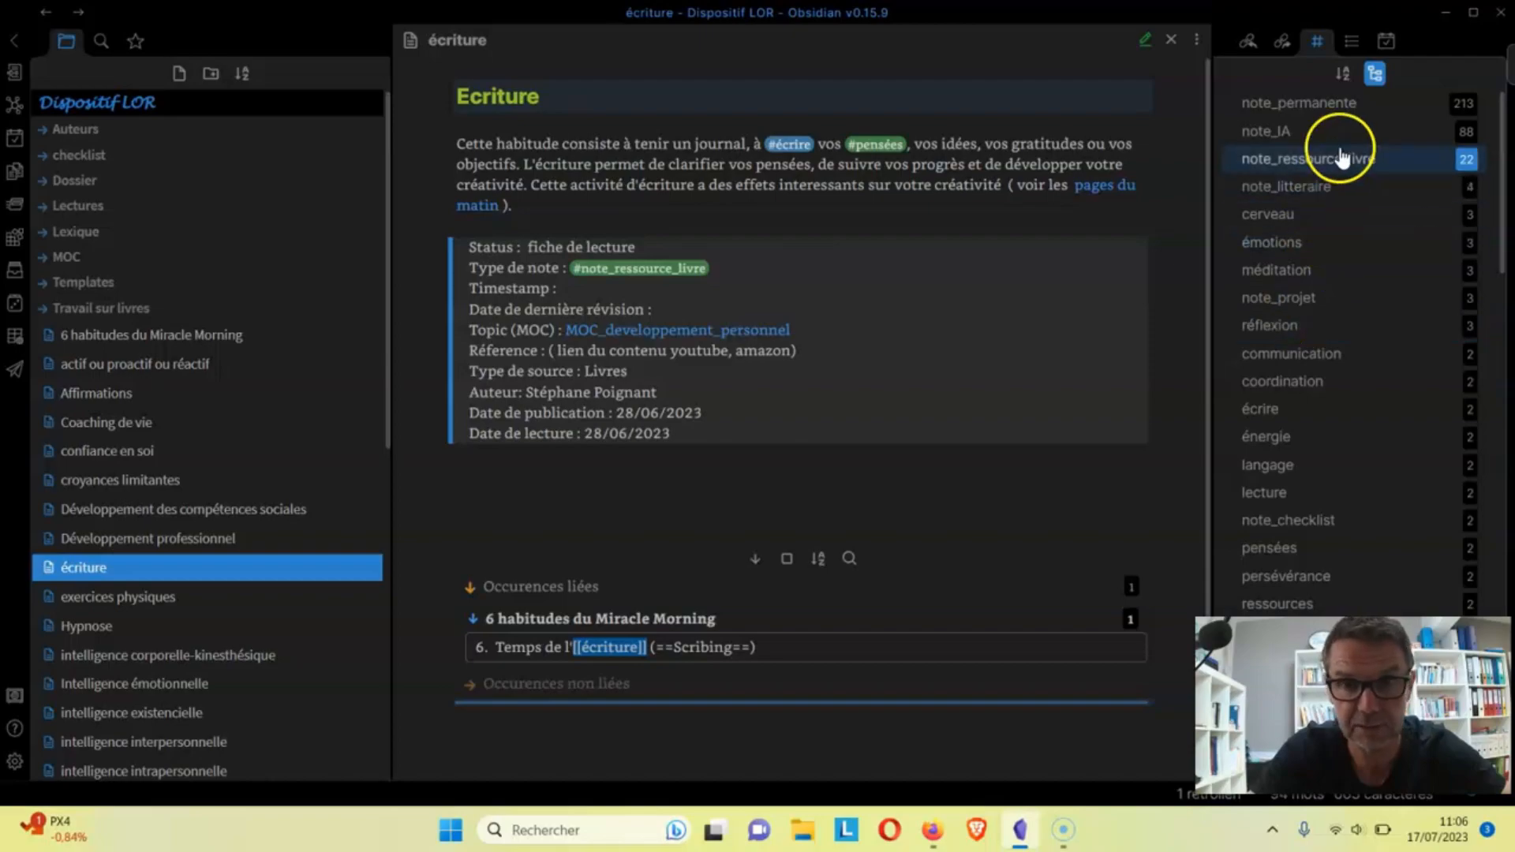
click(1353, 41)
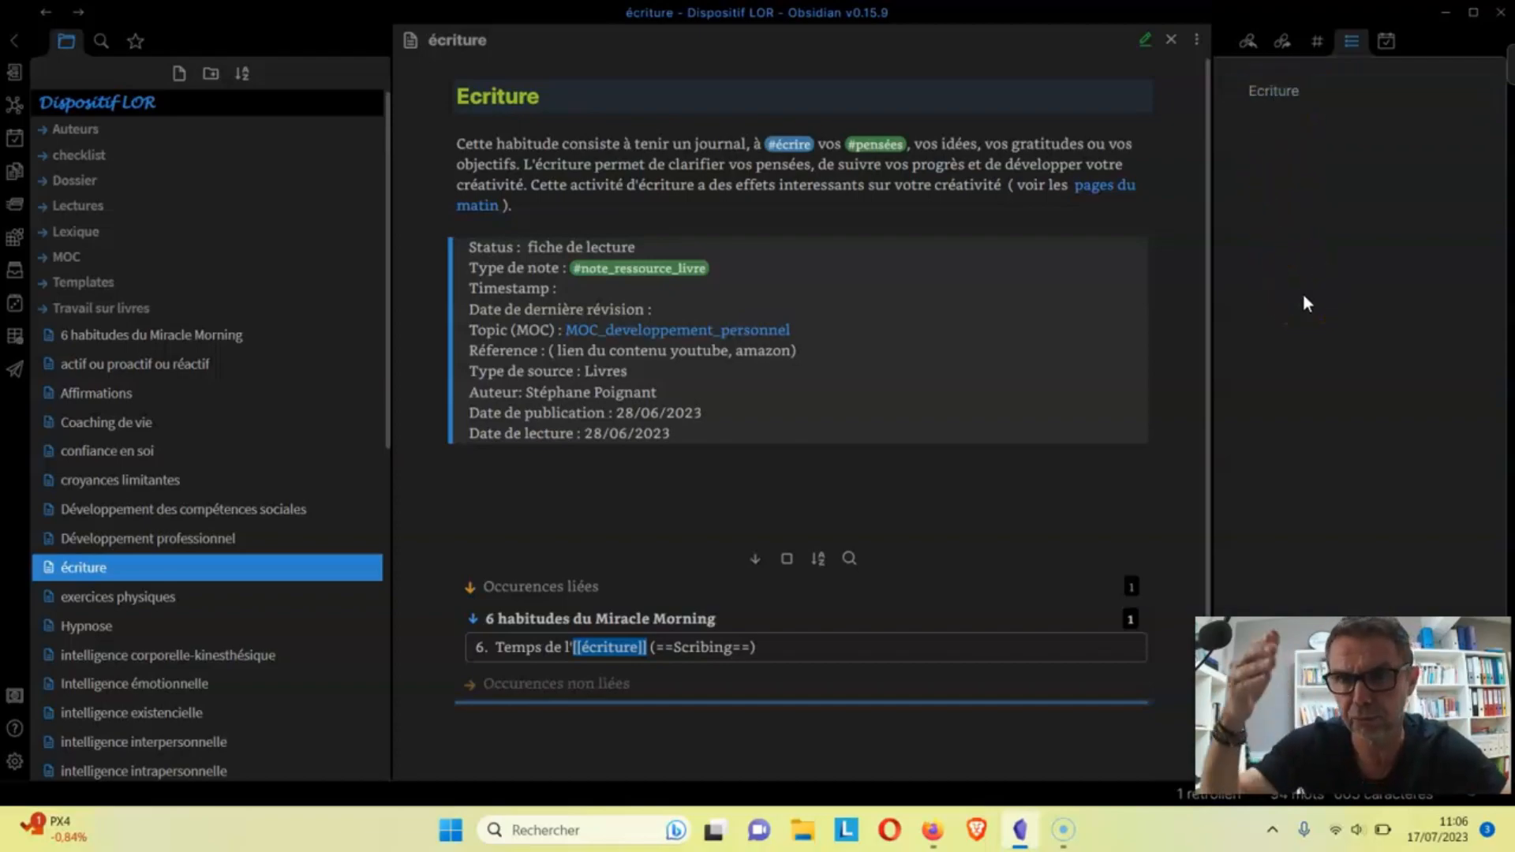
click(1388, 51)
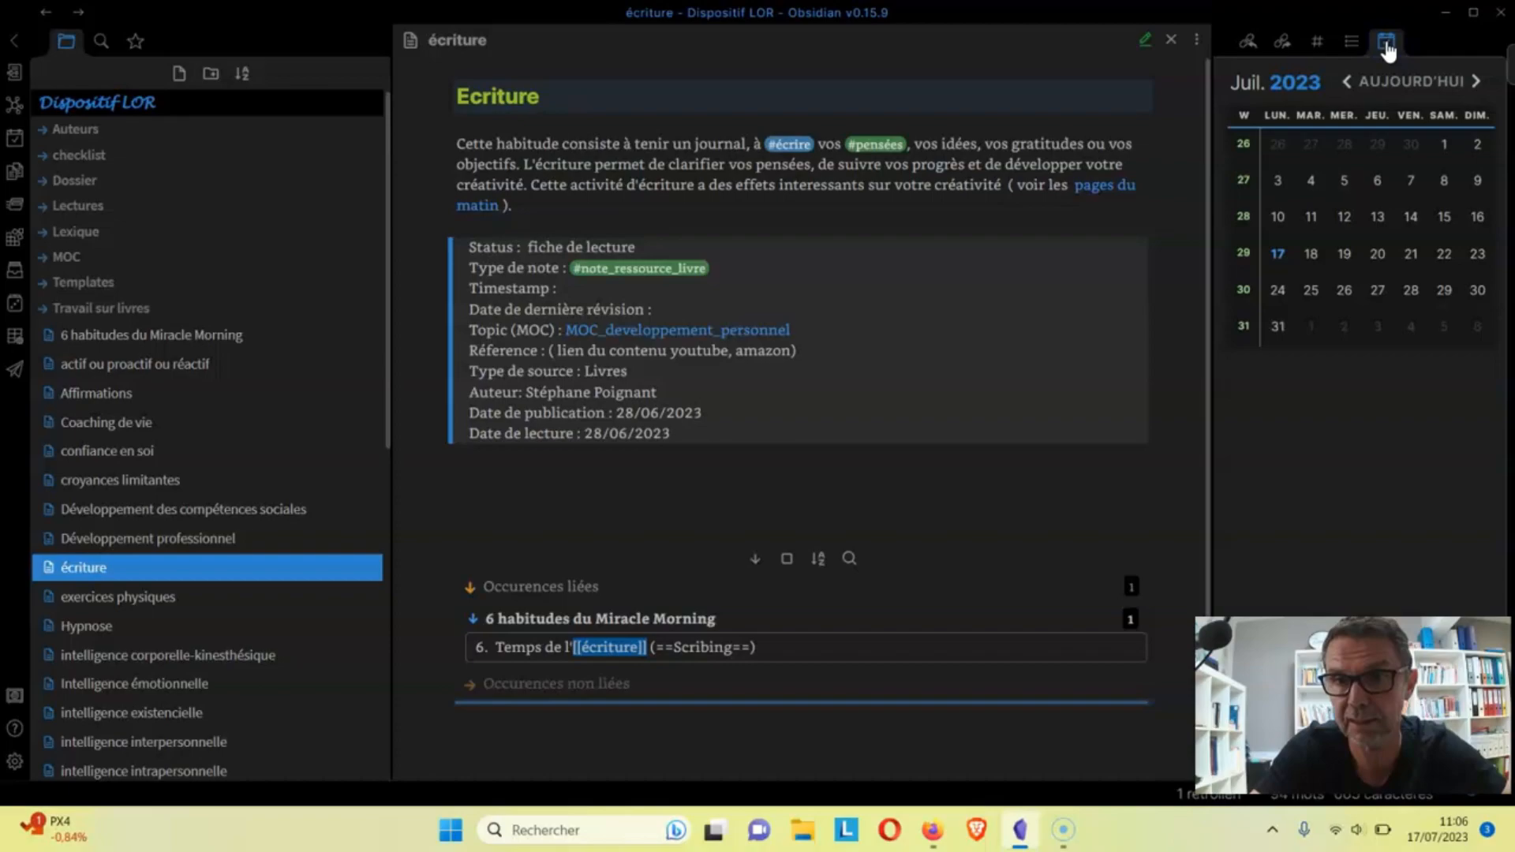
Create the weekly note for week 29 of July 2023 from the calendar.
click(1161, 230)
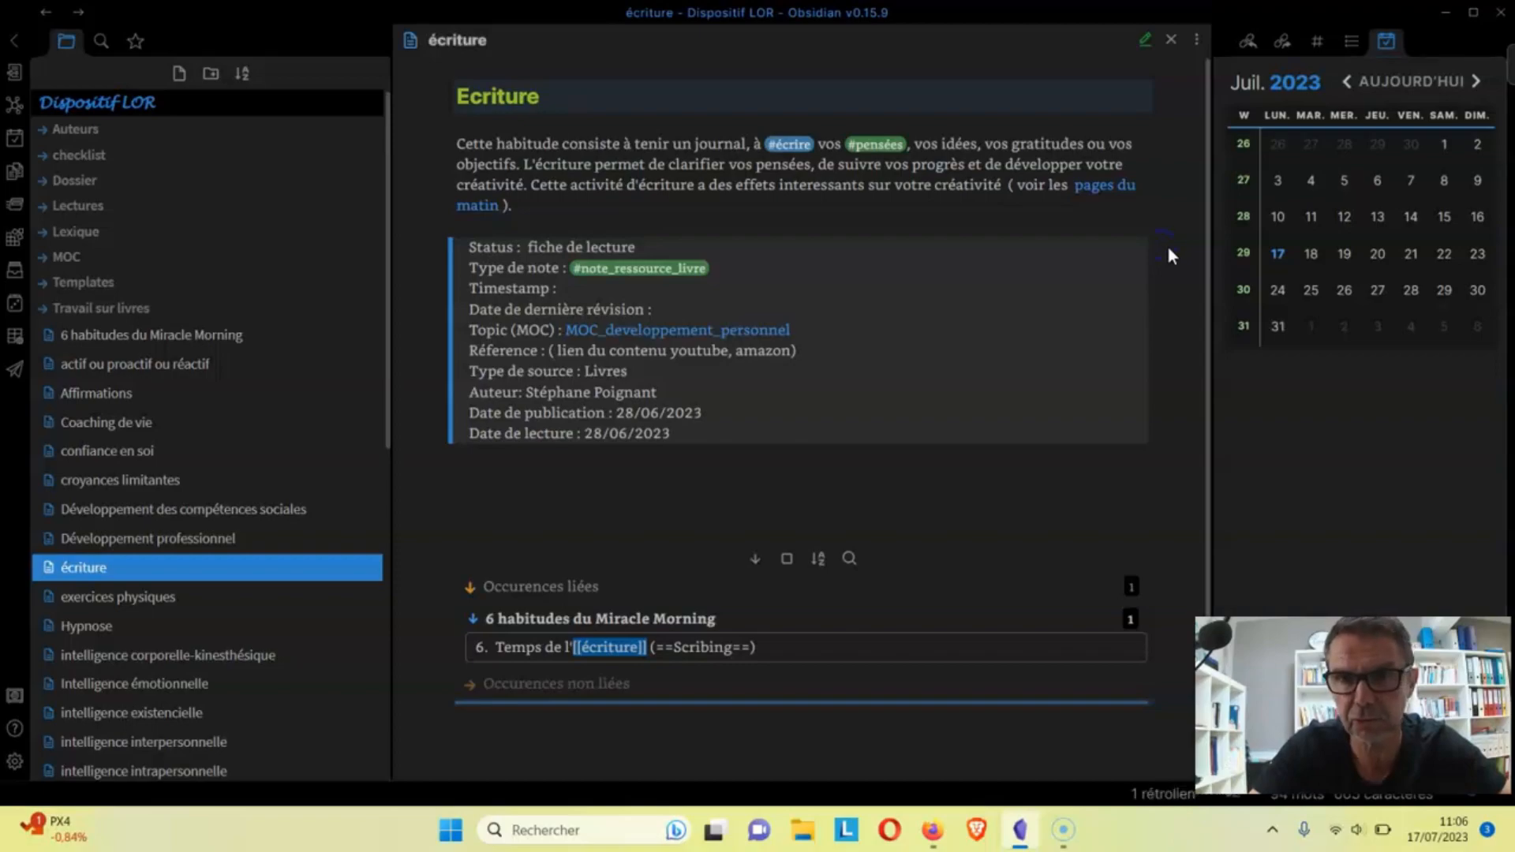
click(1251, 272)
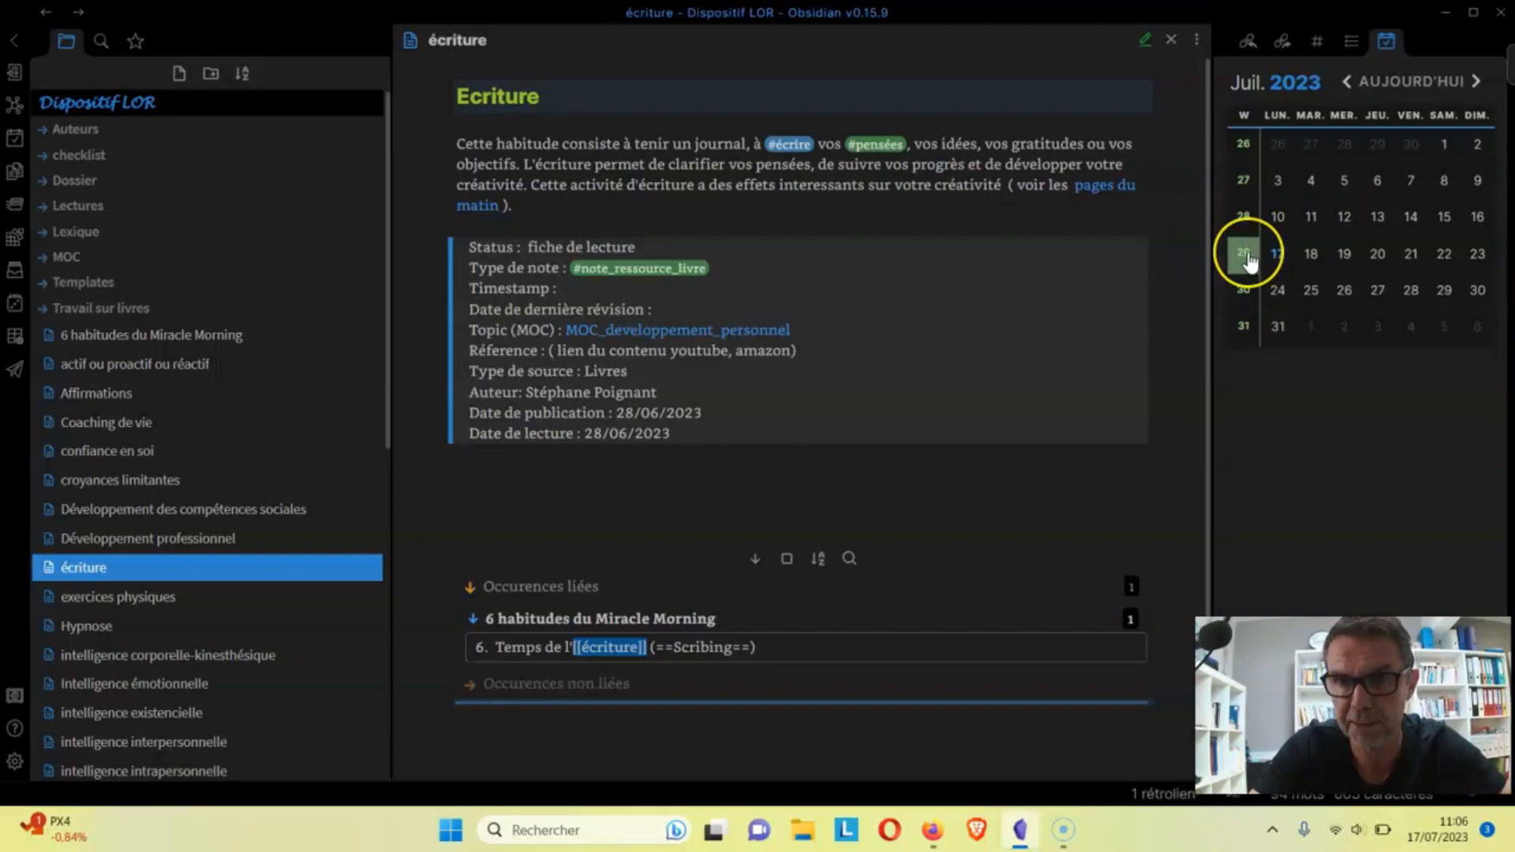
click(1246, 254)
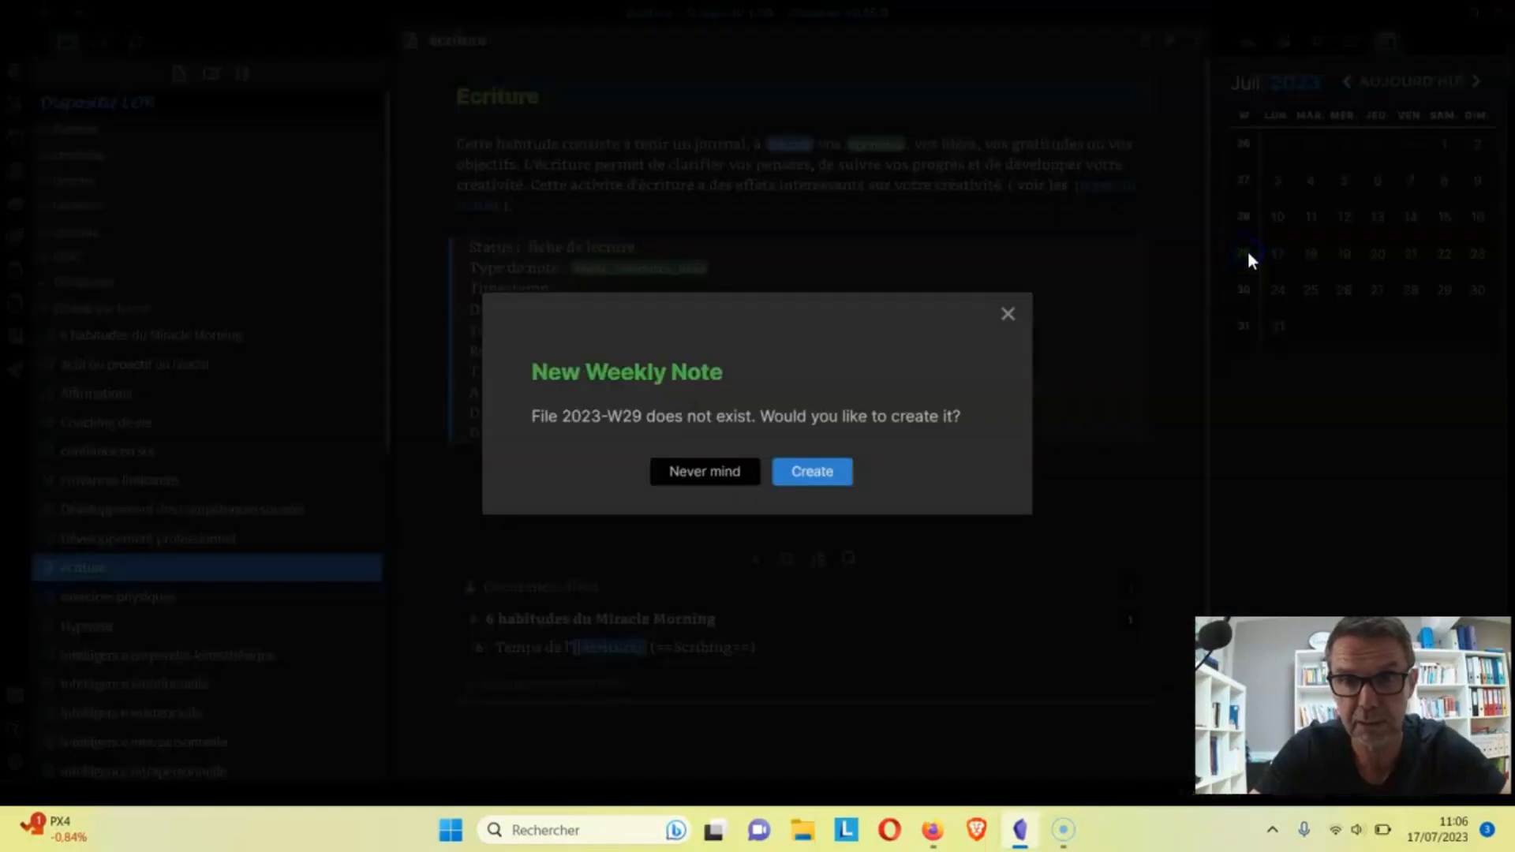
click(813, 472)
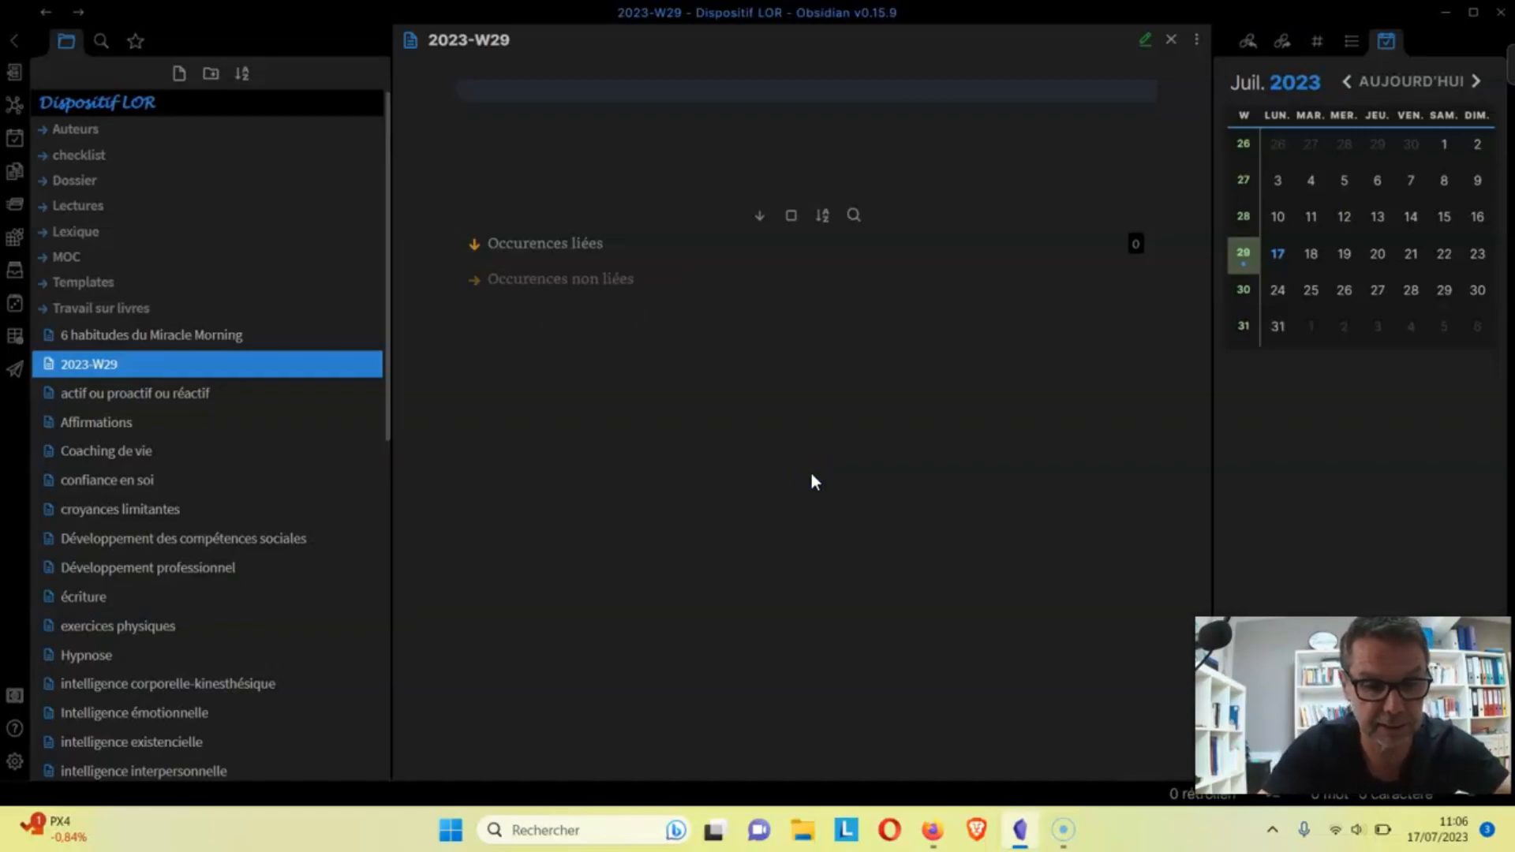
Add the level-one heading "Taches à réaliser" to the 2023-W29 note and start a new line below it.
text(# Note)
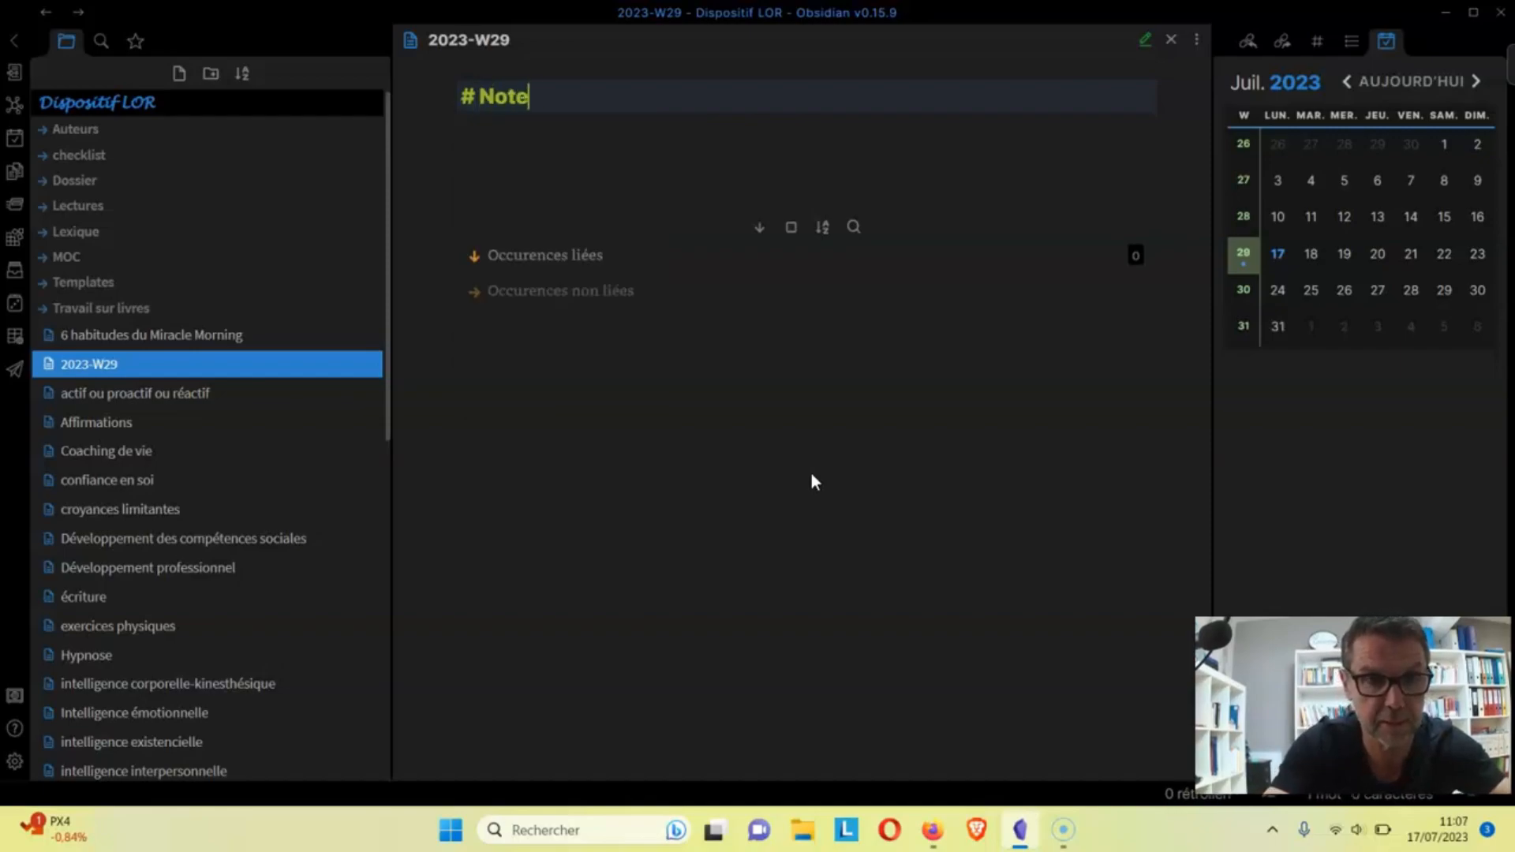
text(s)
key(BackSpace)
key(BackSpace)
key(BackSpace)
key(BackSpace)
key(BackSpace)
key(BackSpace)
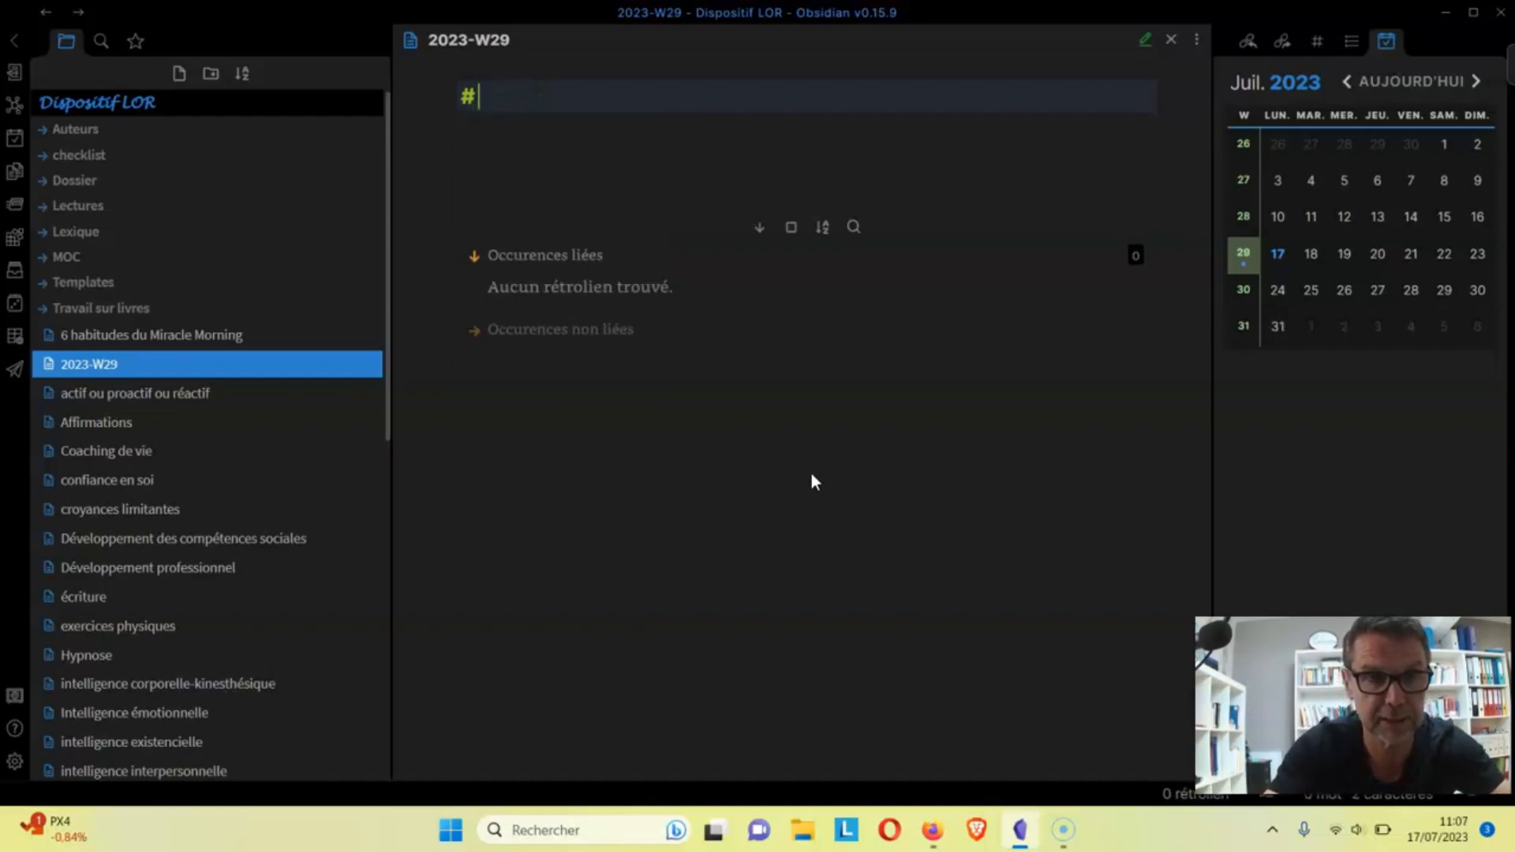
text(Tacheds)
key(BackSpace)
key(BackSpace)
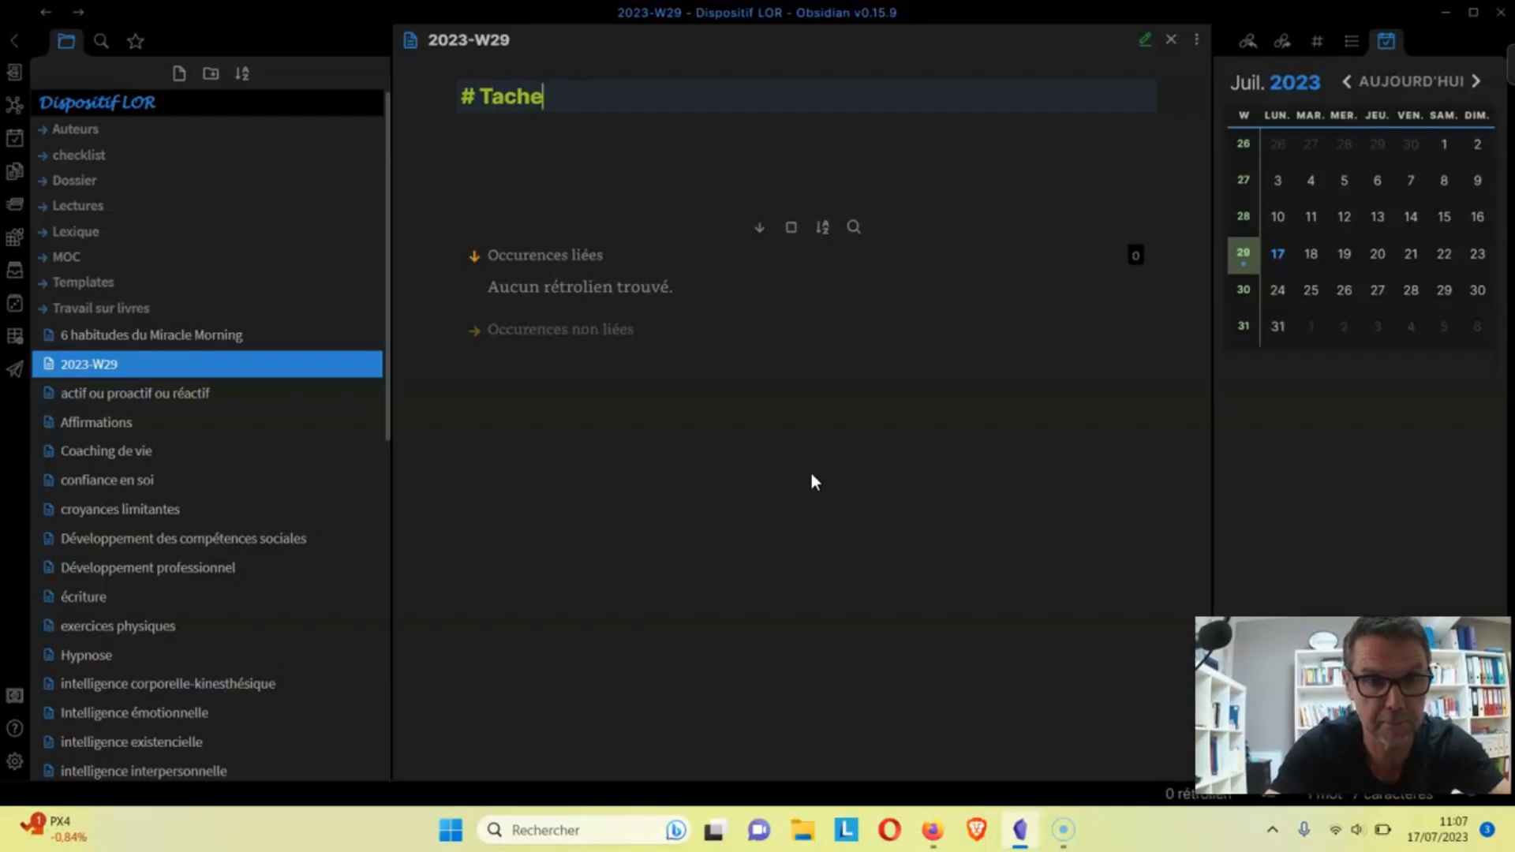
text(s à réalise)
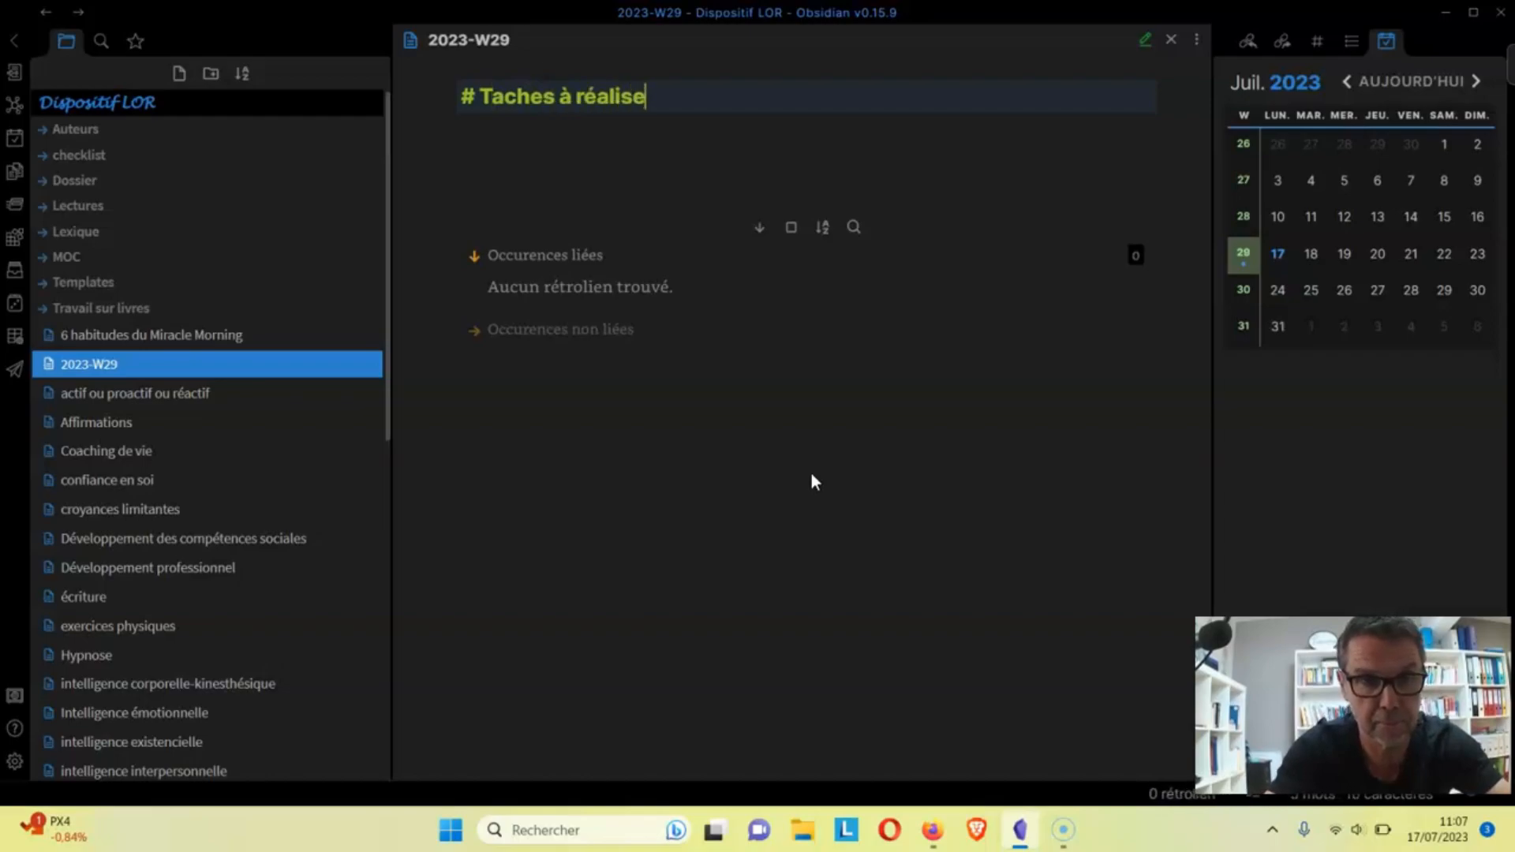
text(r )
text(ce)
key(BackSpace)
key(BackSpace)
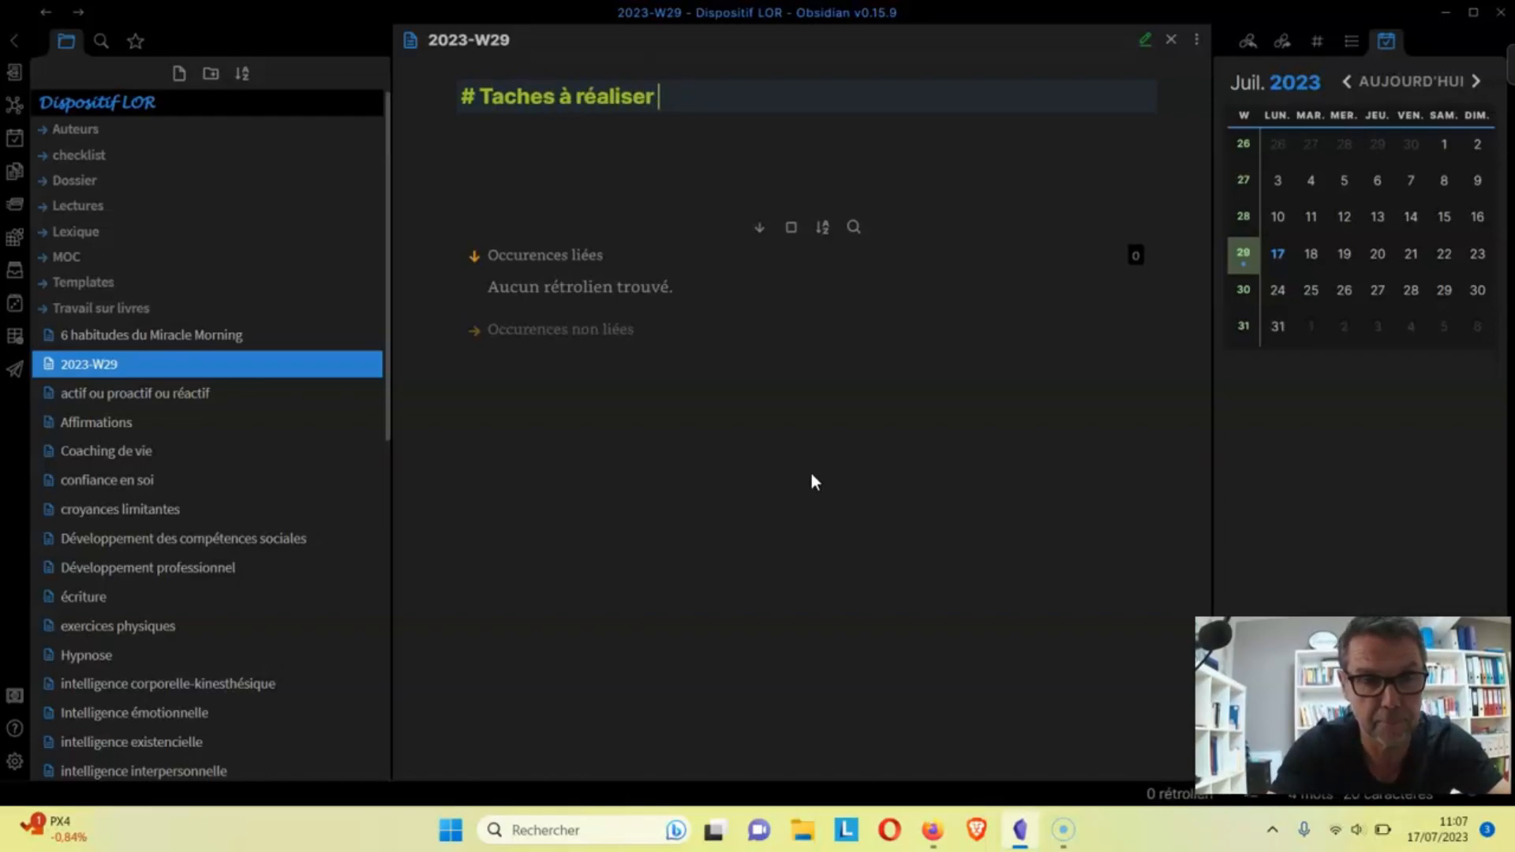
key(Return)
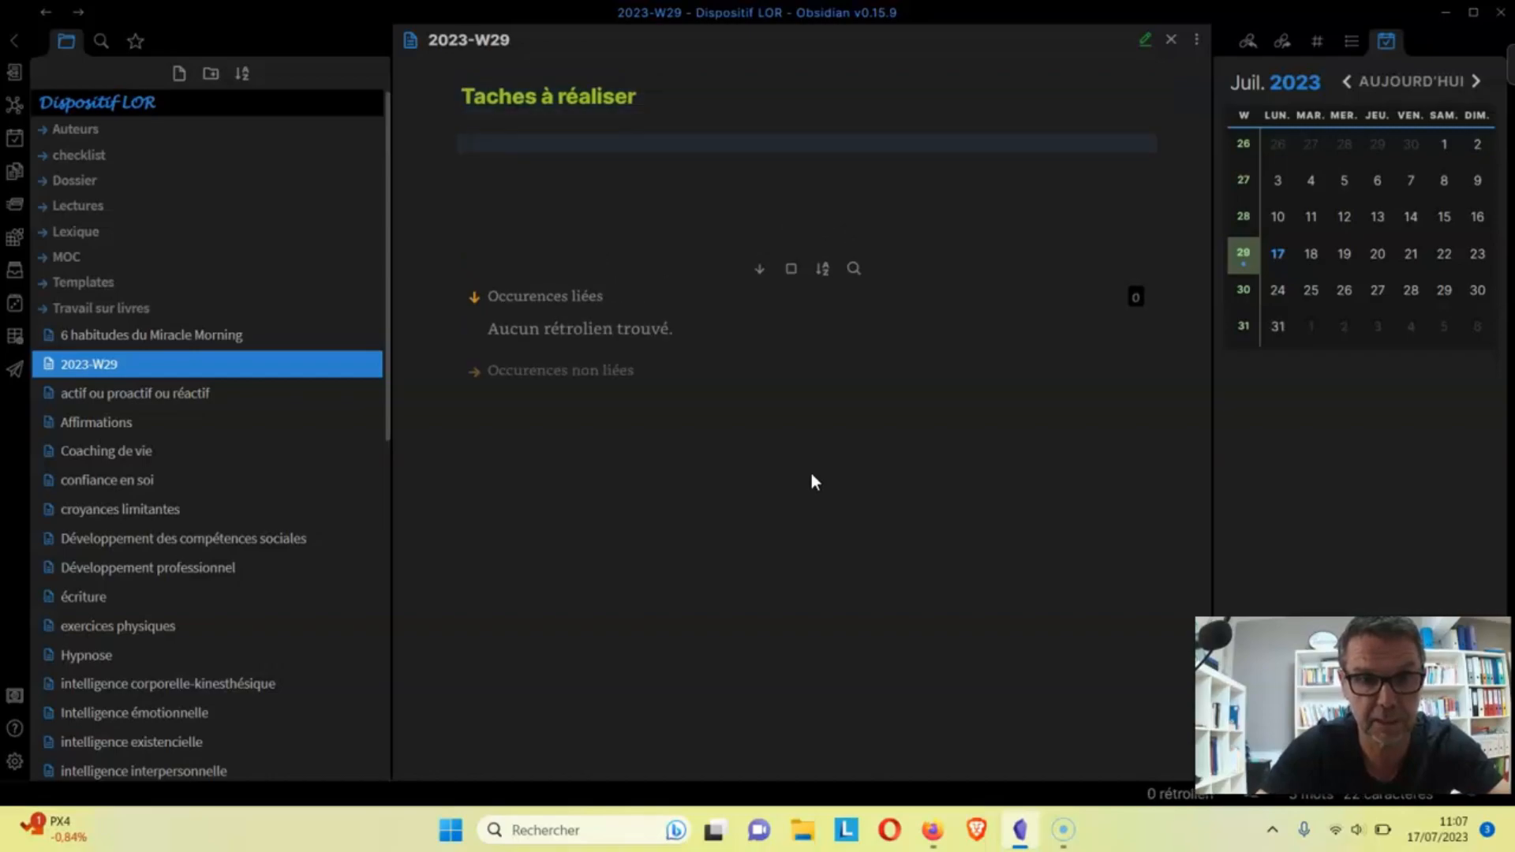
Add the level-two headings "Lundi" and "Mardi" below "Taches à réaliser" in the 2023-W29 note.
text(#)
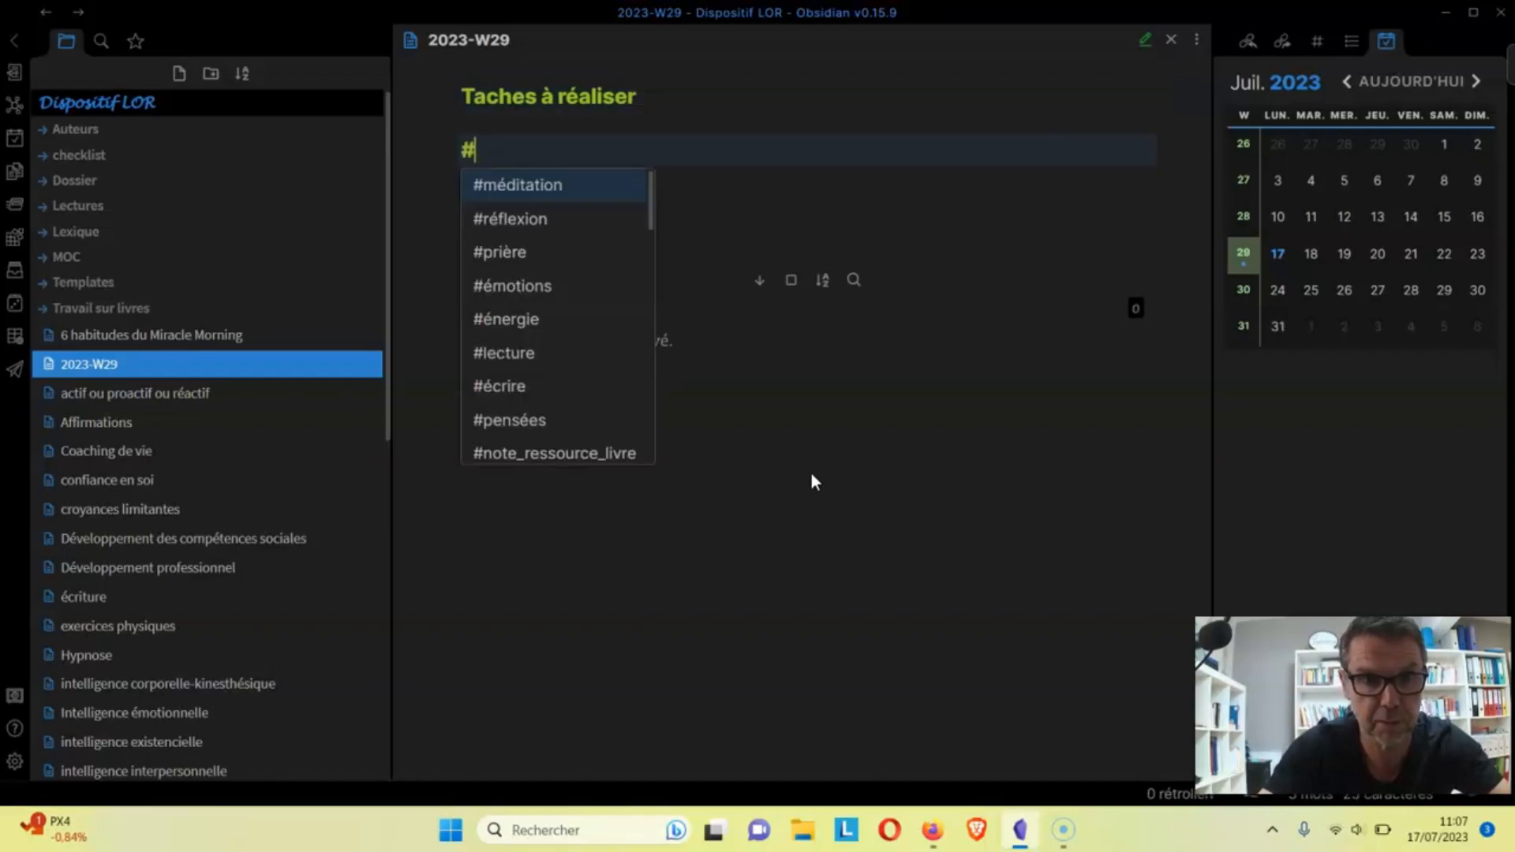
text(#Lundi)
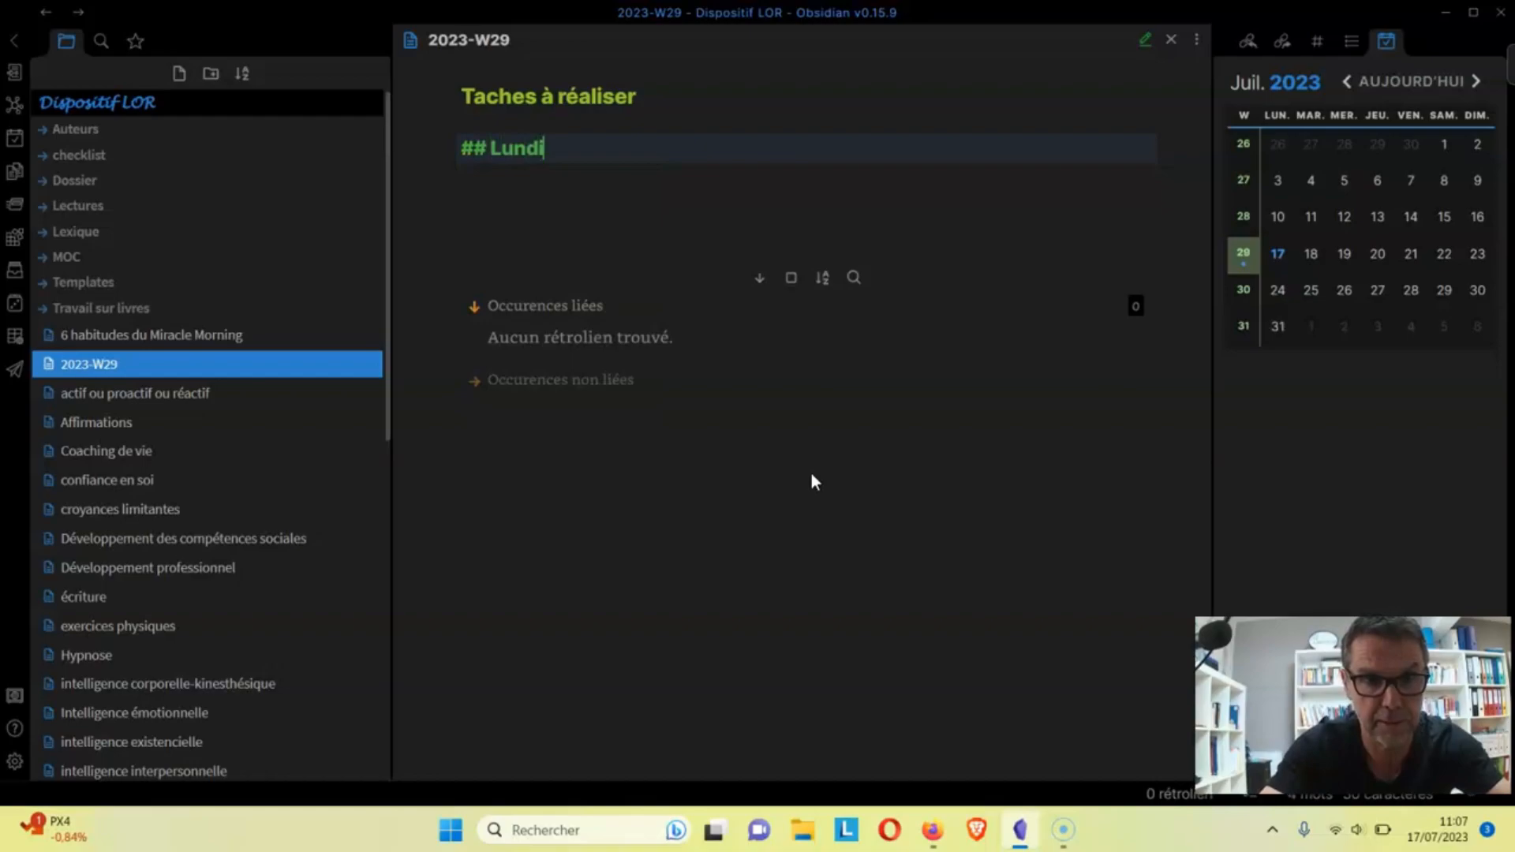
key(Return)
text(#)
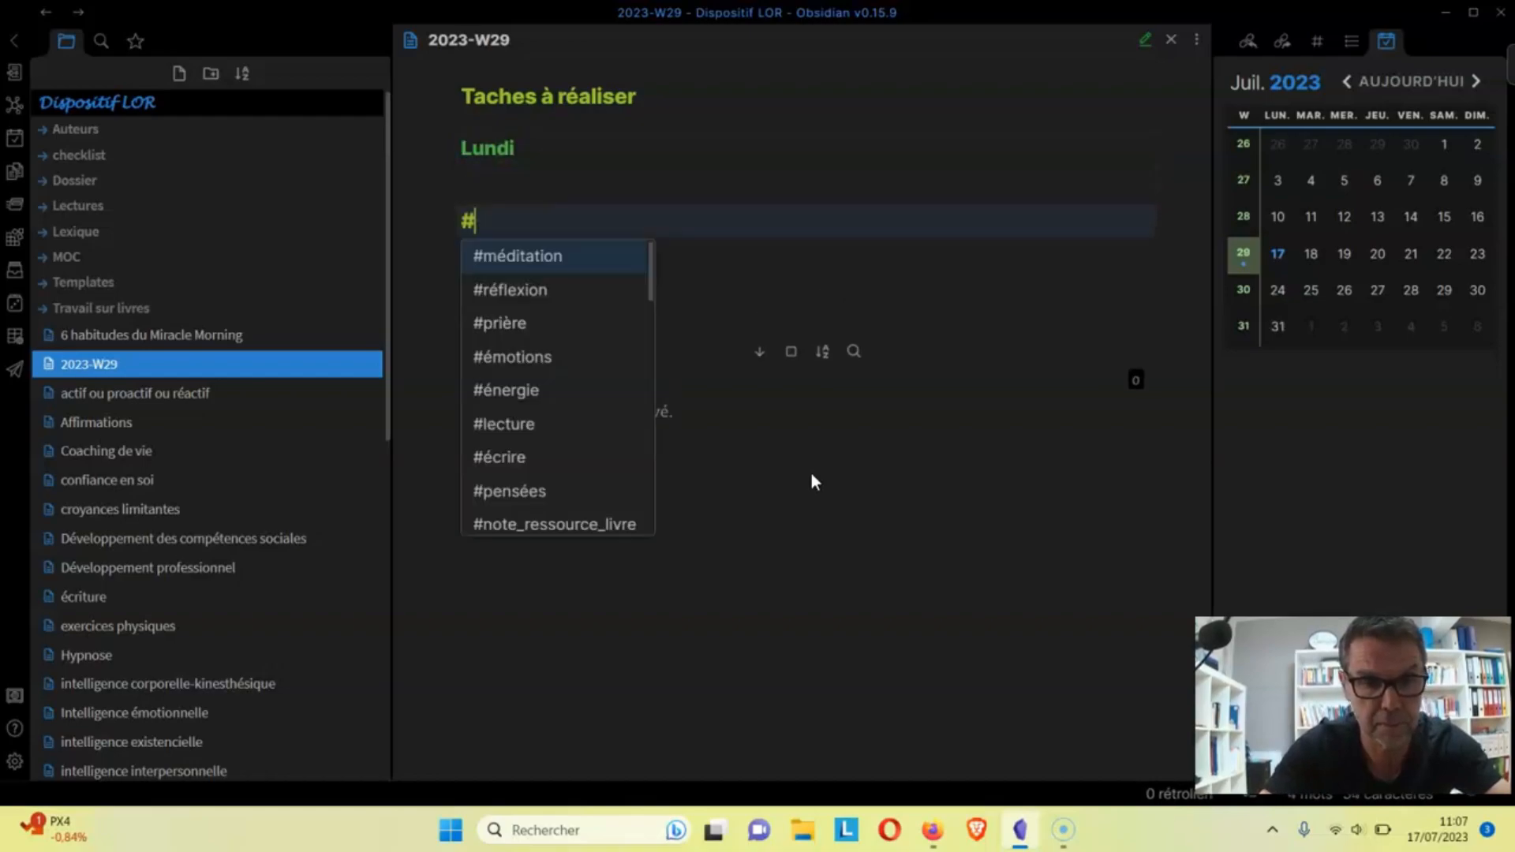
text(# Mardi)
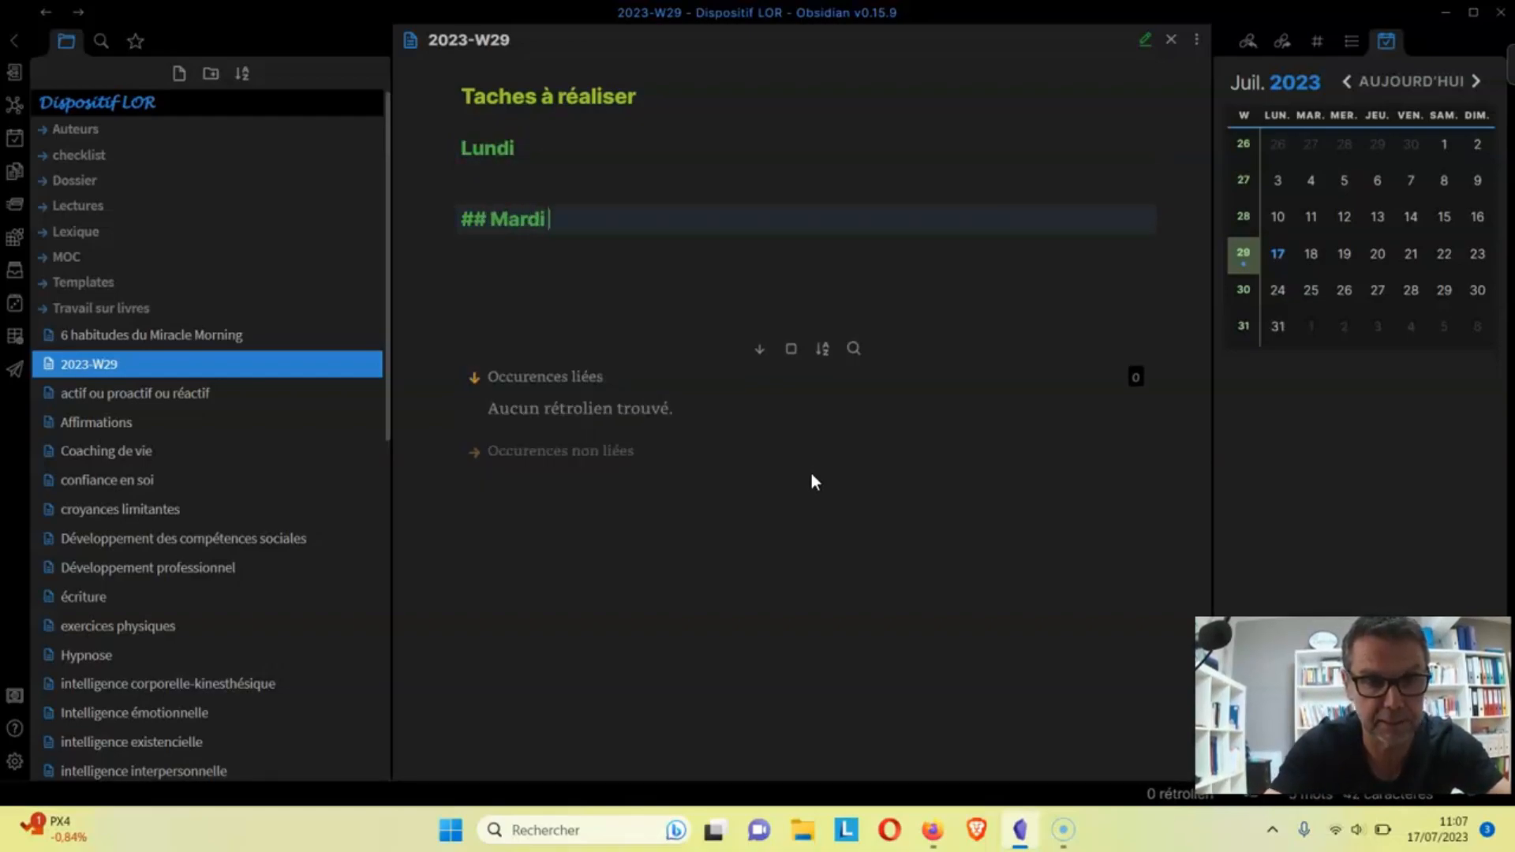
key(Return)
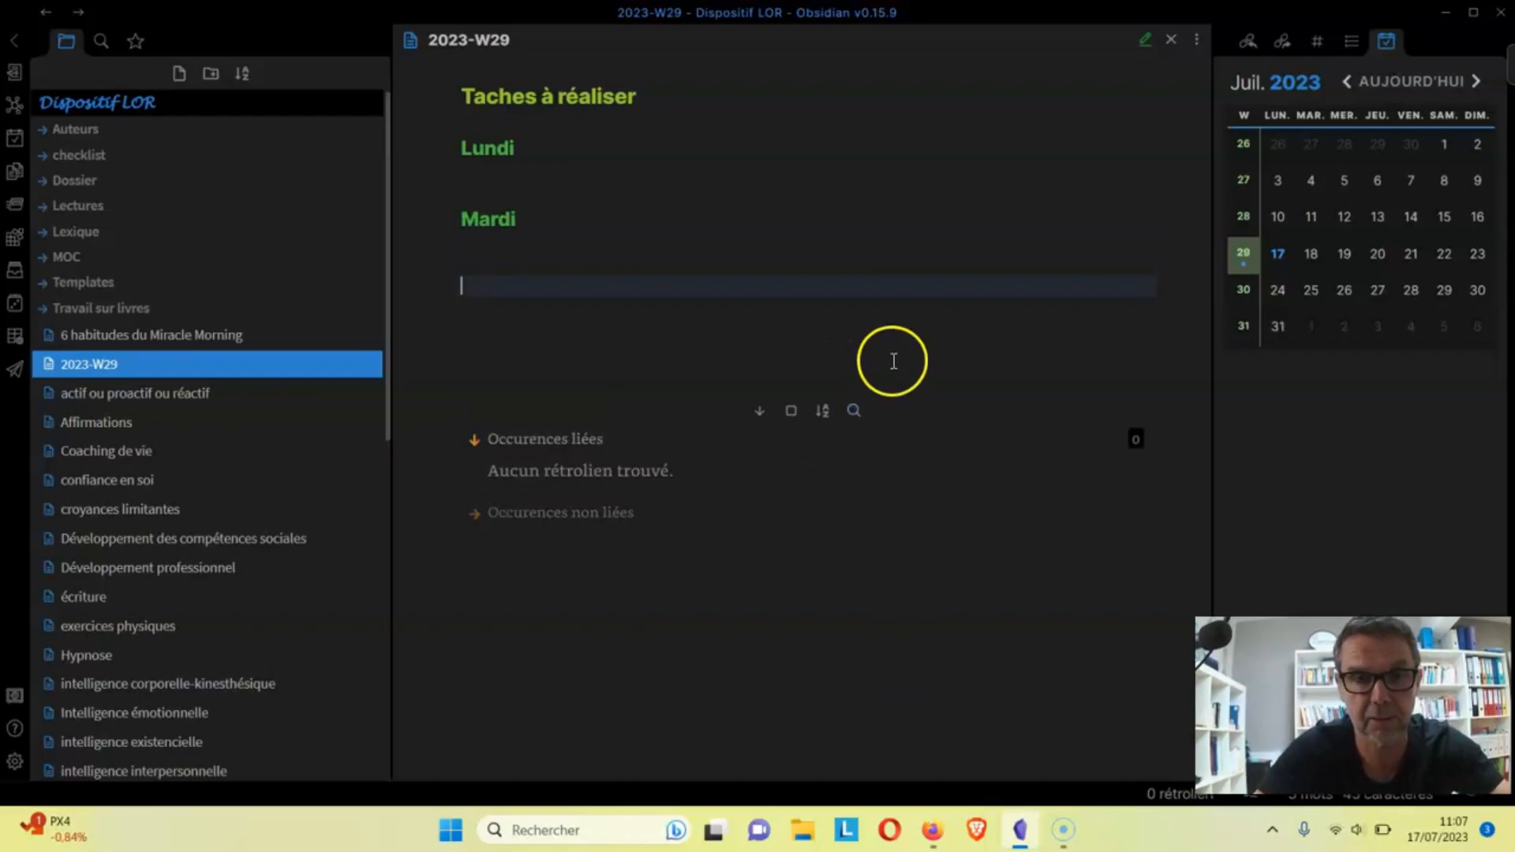
Add blank lines between the Lundi and Mardi headings and start a bulleted list under Lundi.
click(669, 166)
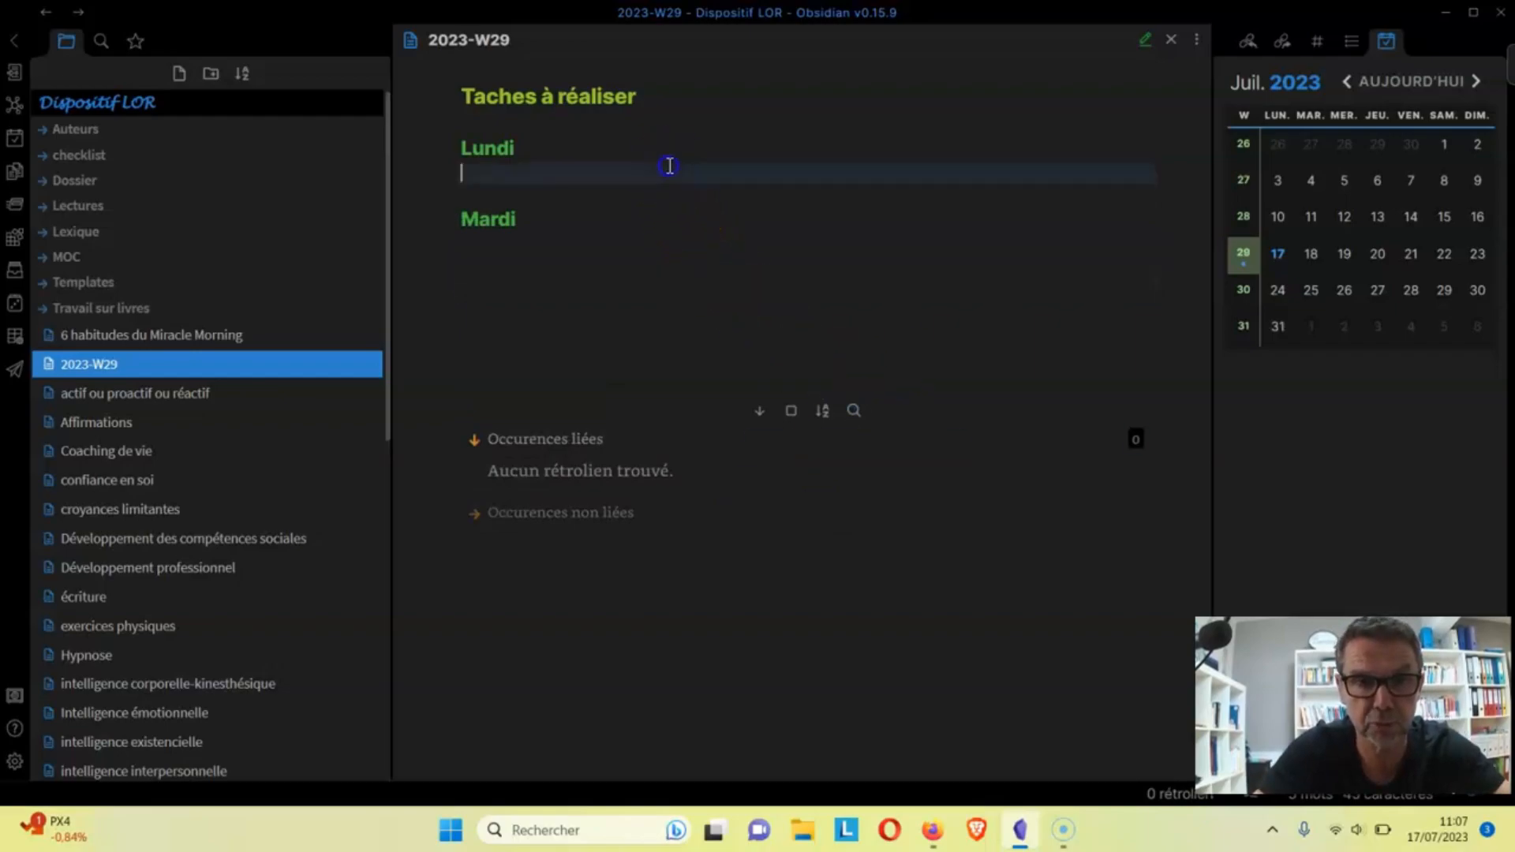
key(Return)
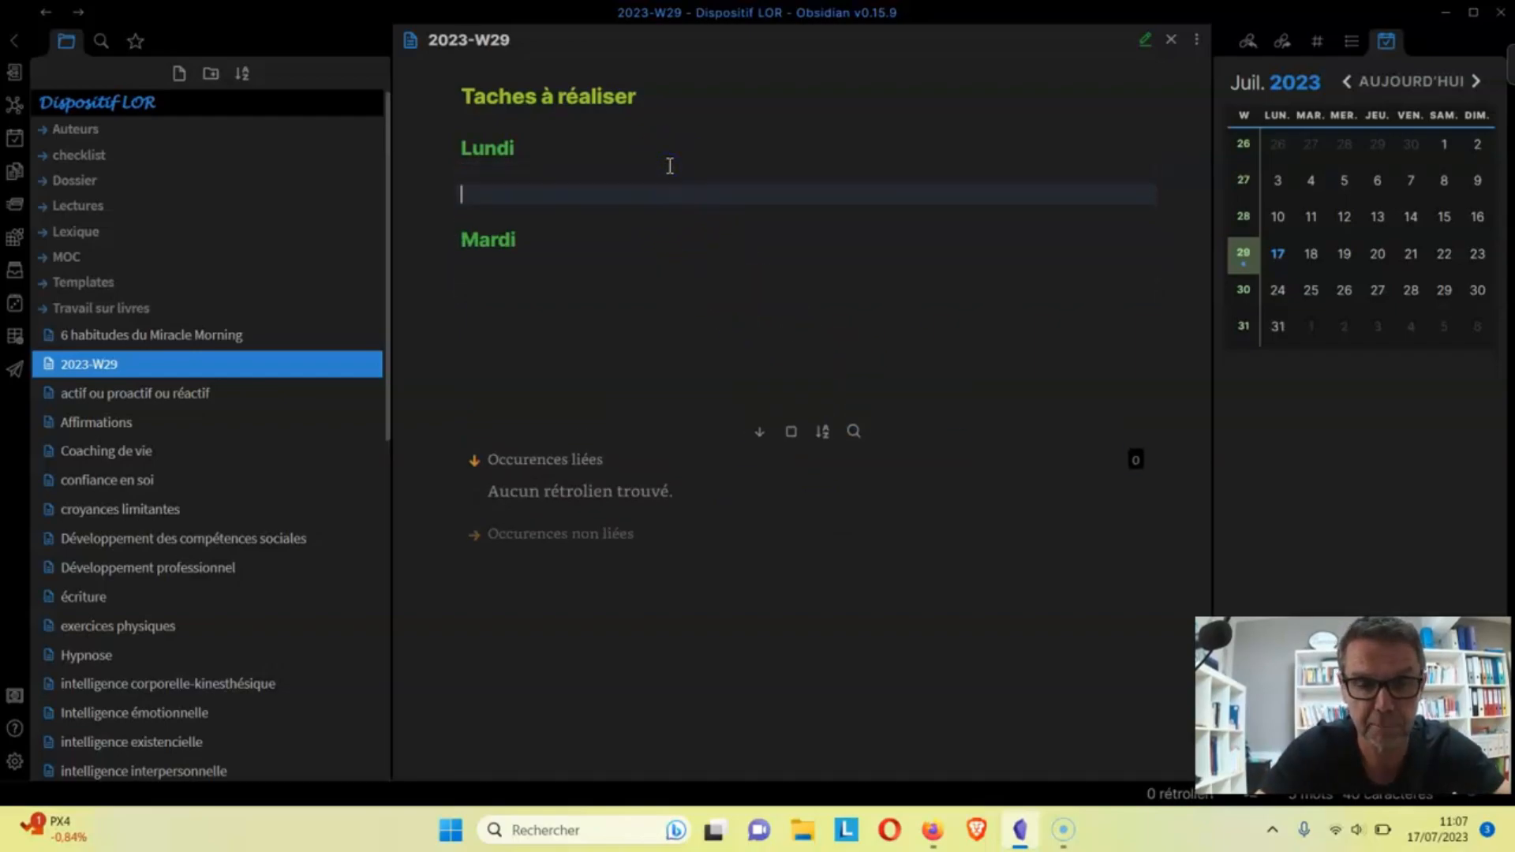
key(Return)
key(Up)
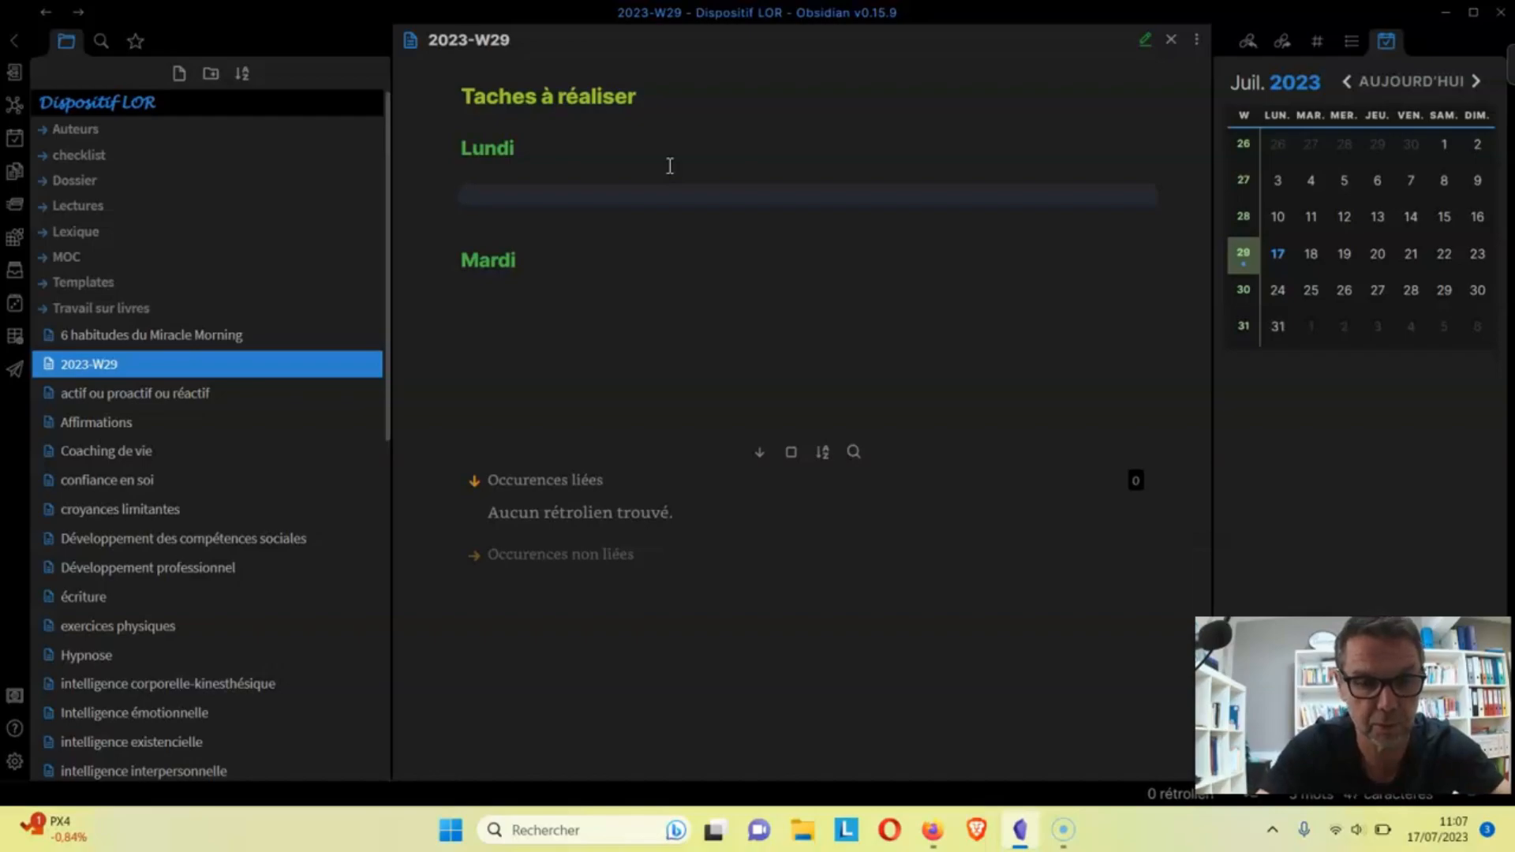
text(- )
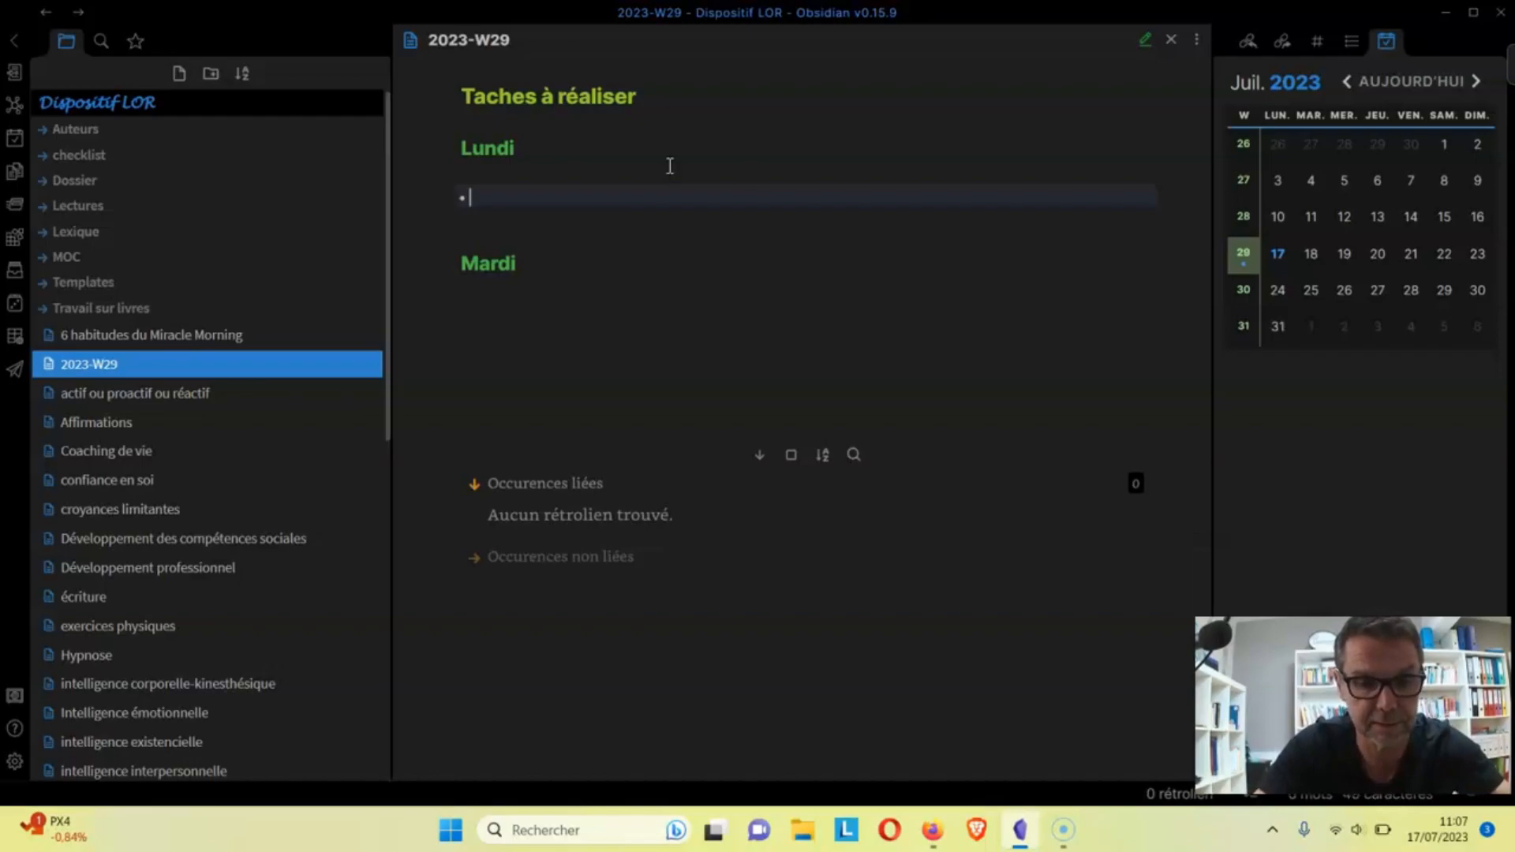
text([)
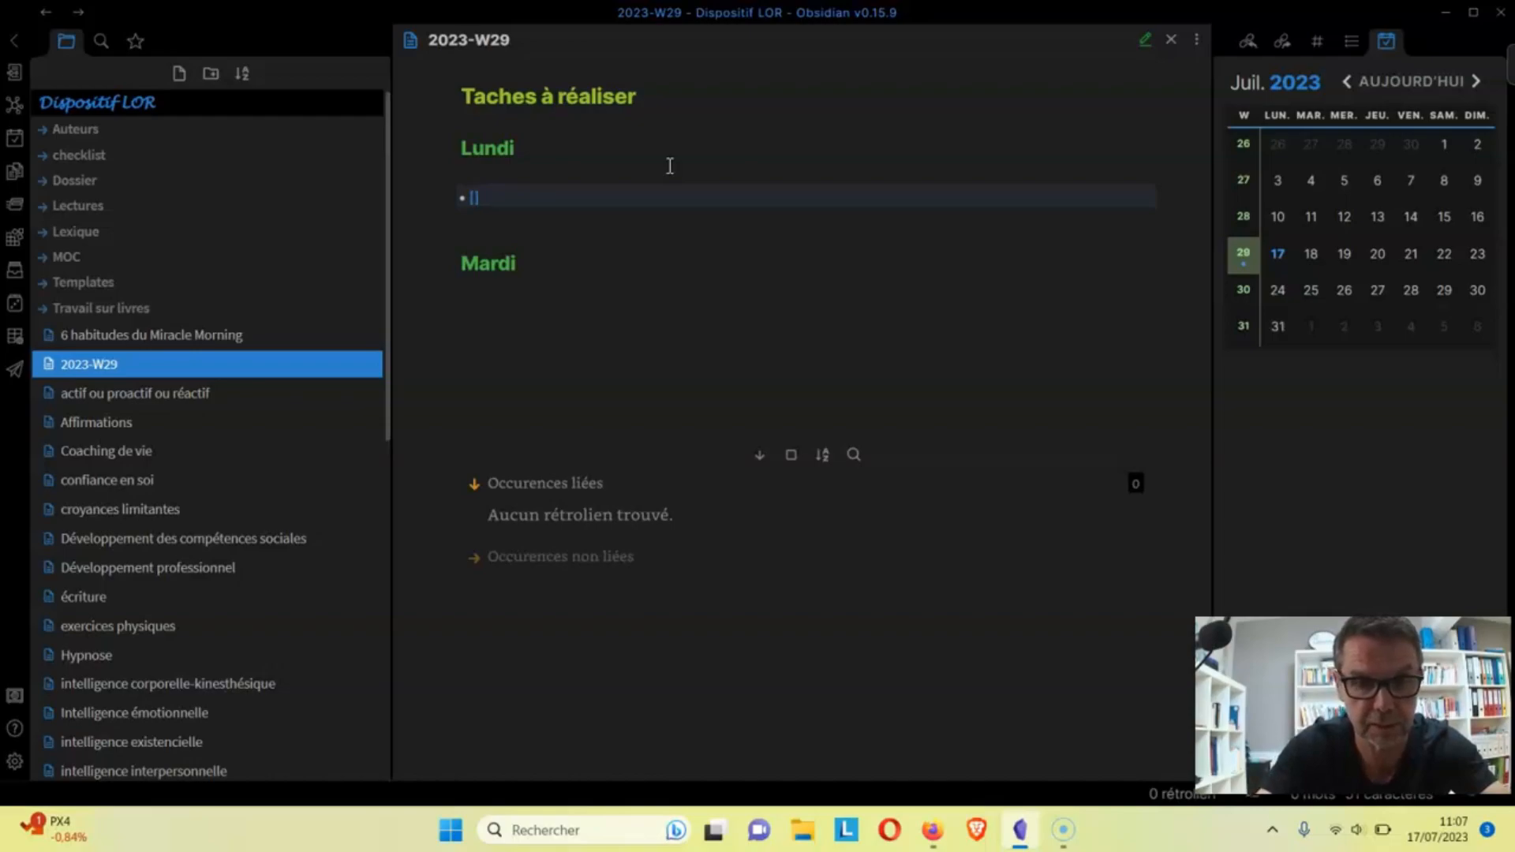
key(Return)
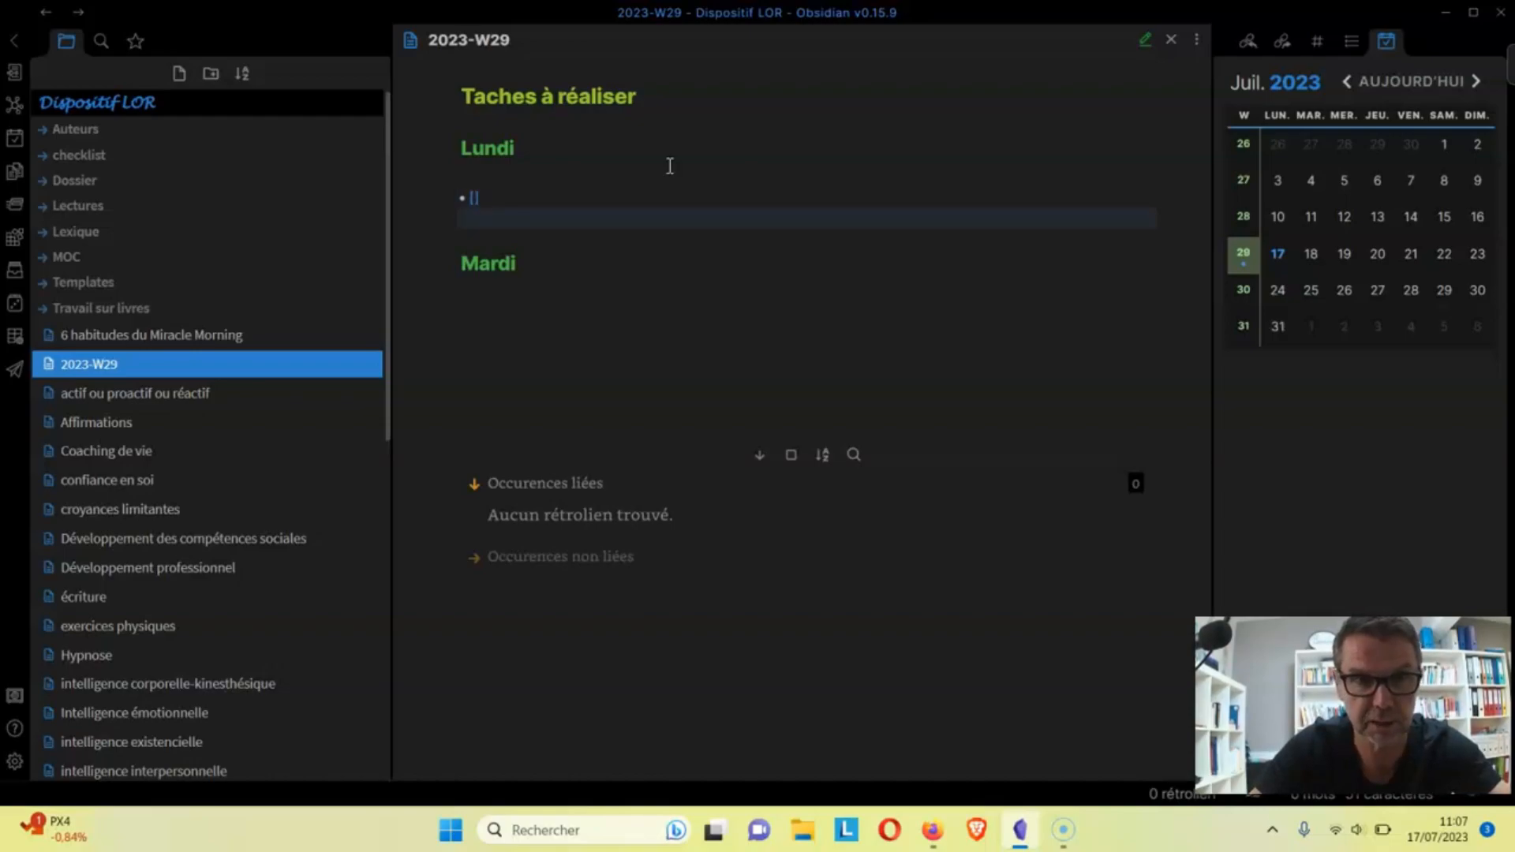
key(Up)
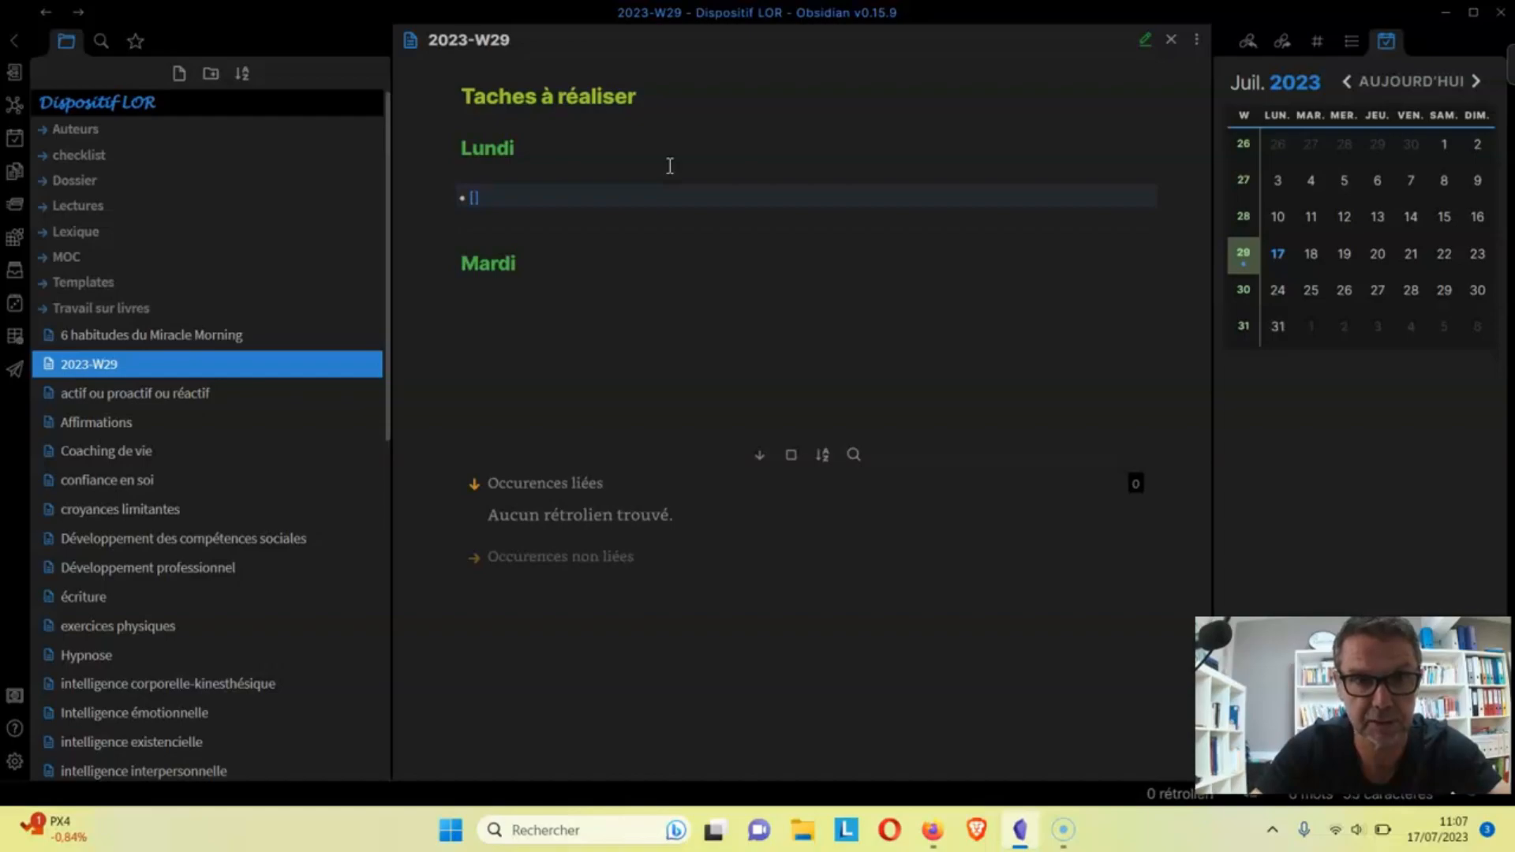
key(BackSpace)
key(BackSpace)
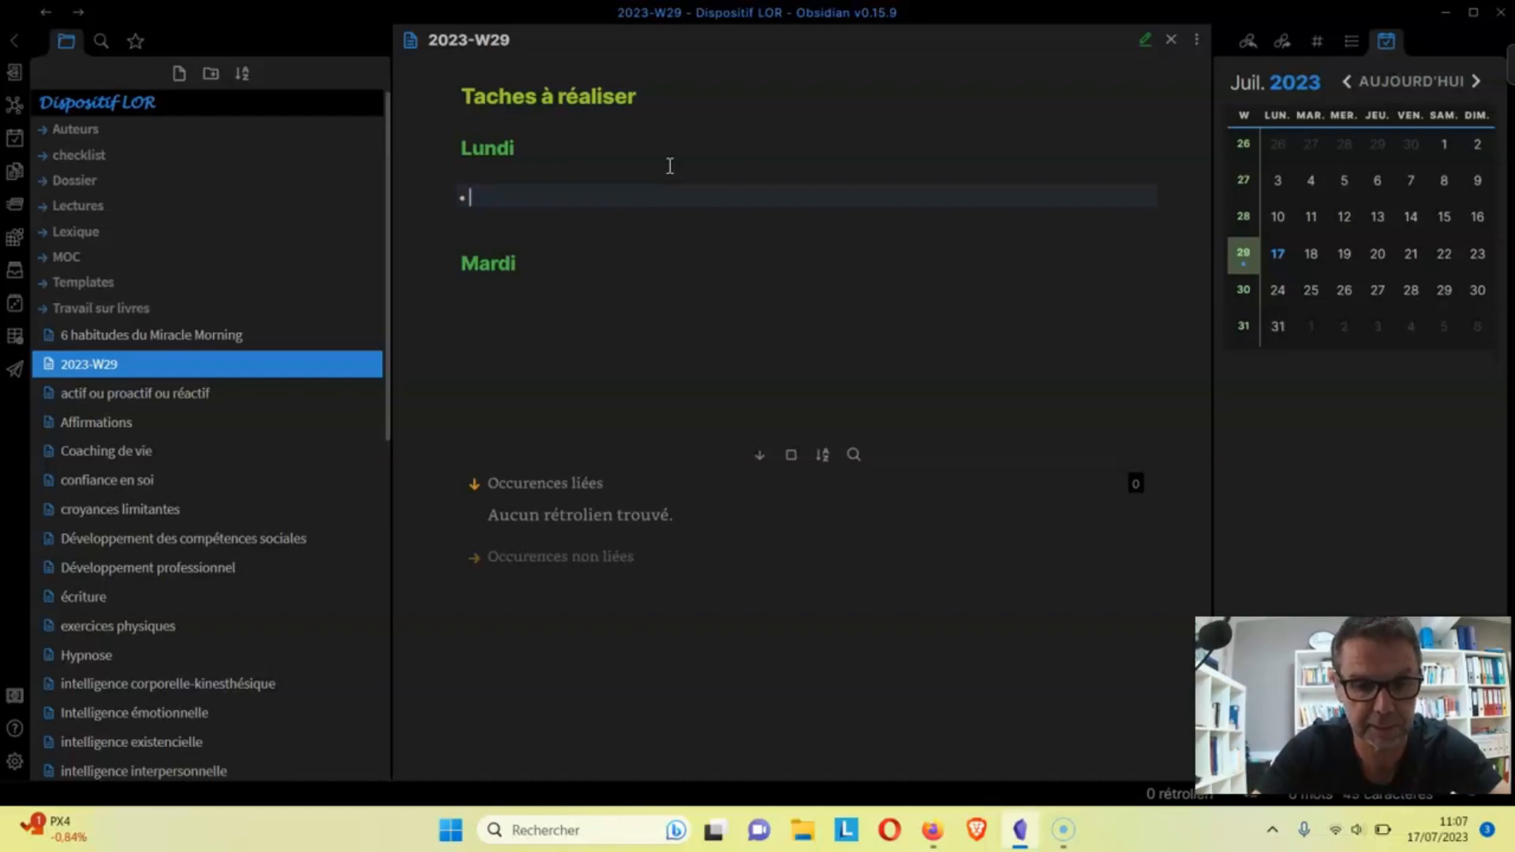
Turn the bullet under Lundi into a checkbox task reading "Ne pas oublier d'aller faire les courses".
text([)
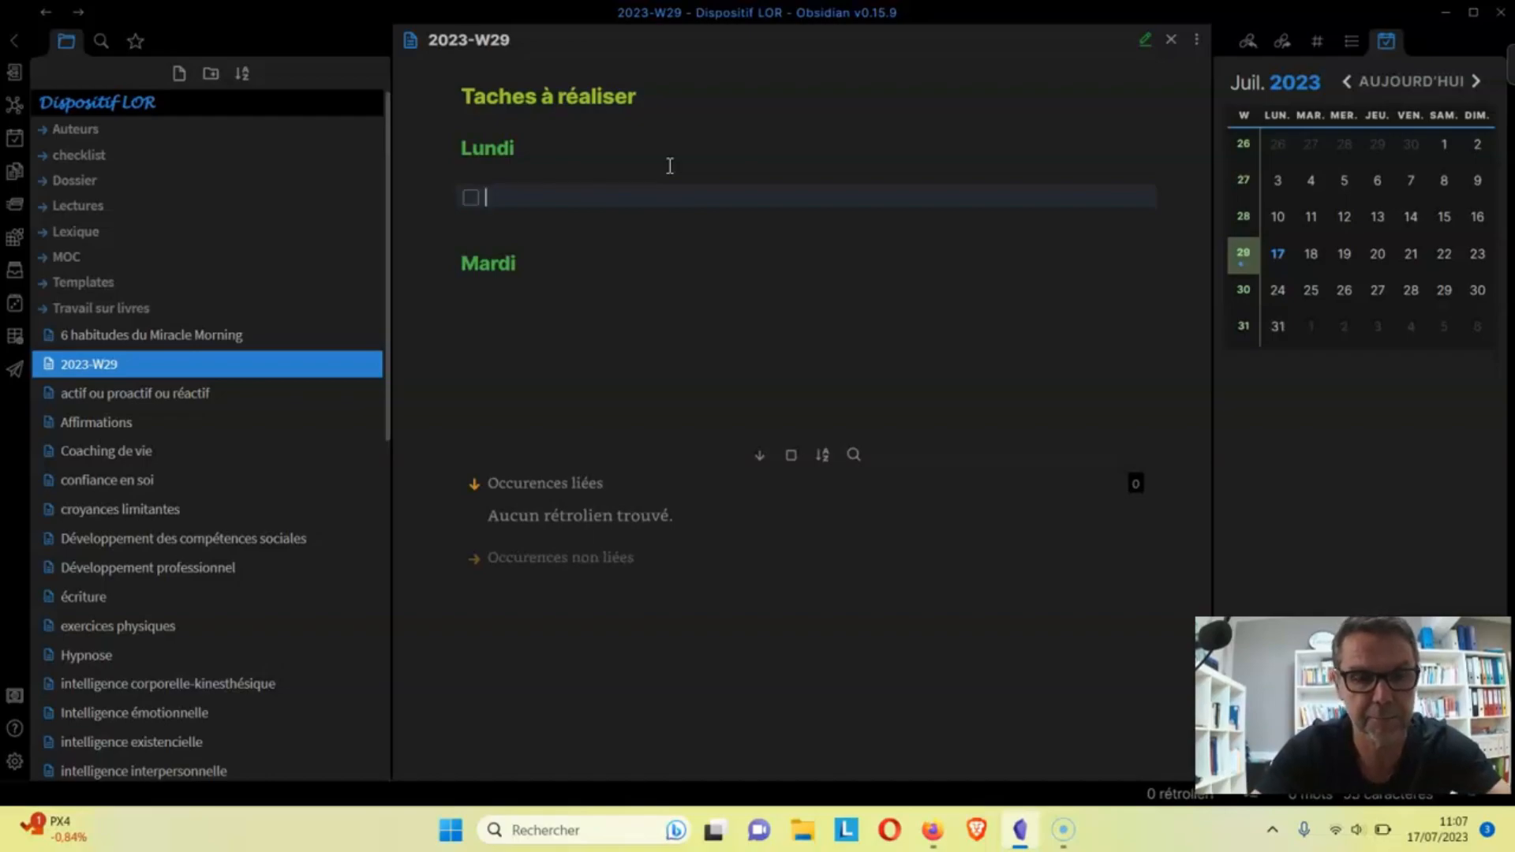
text( Ne pas )
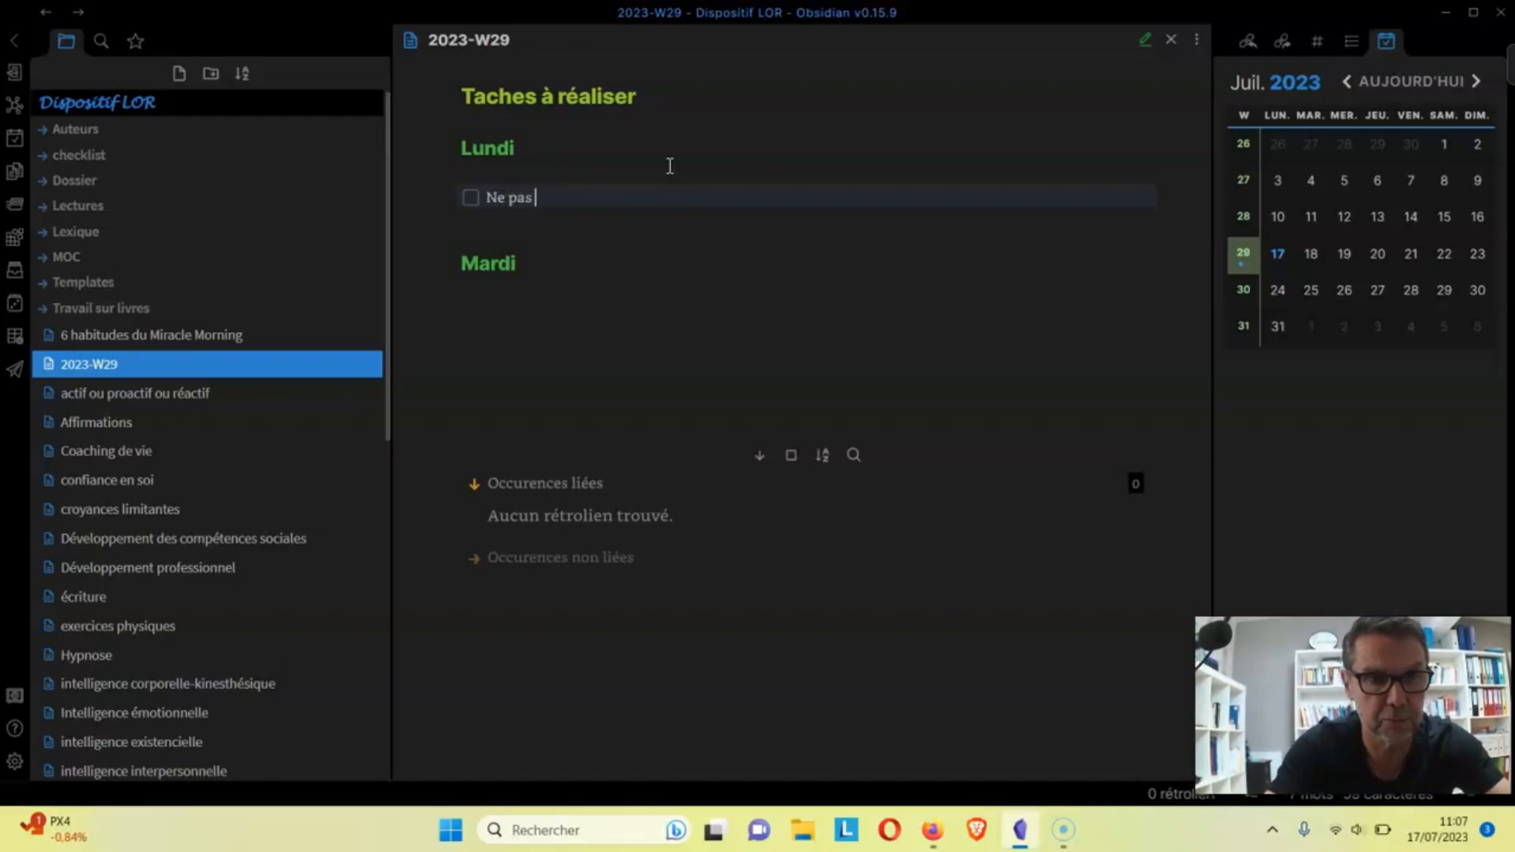
text(oublier d)
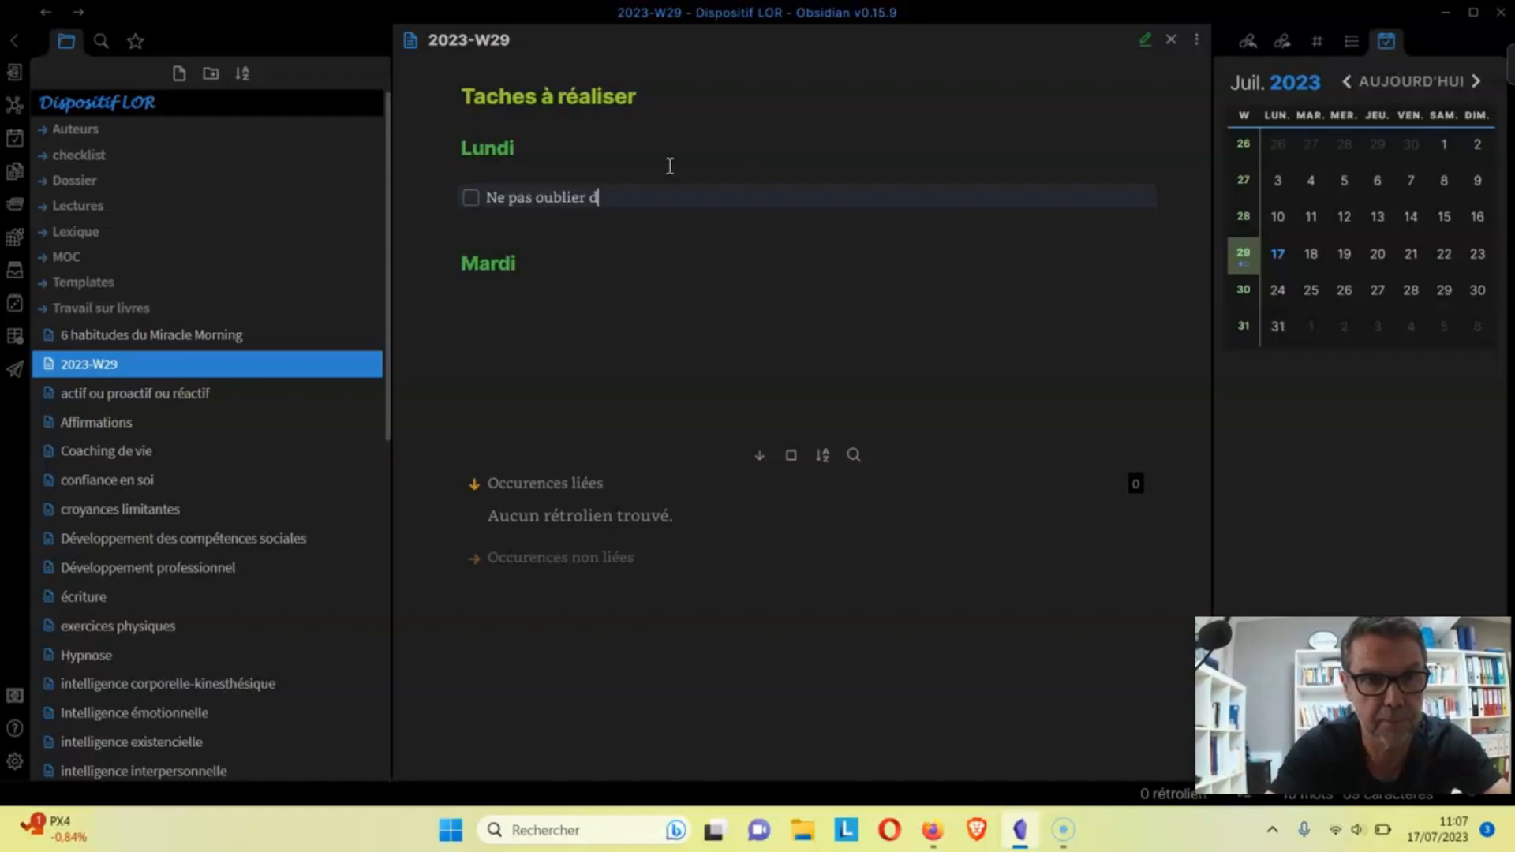
text('aller faire les cours)
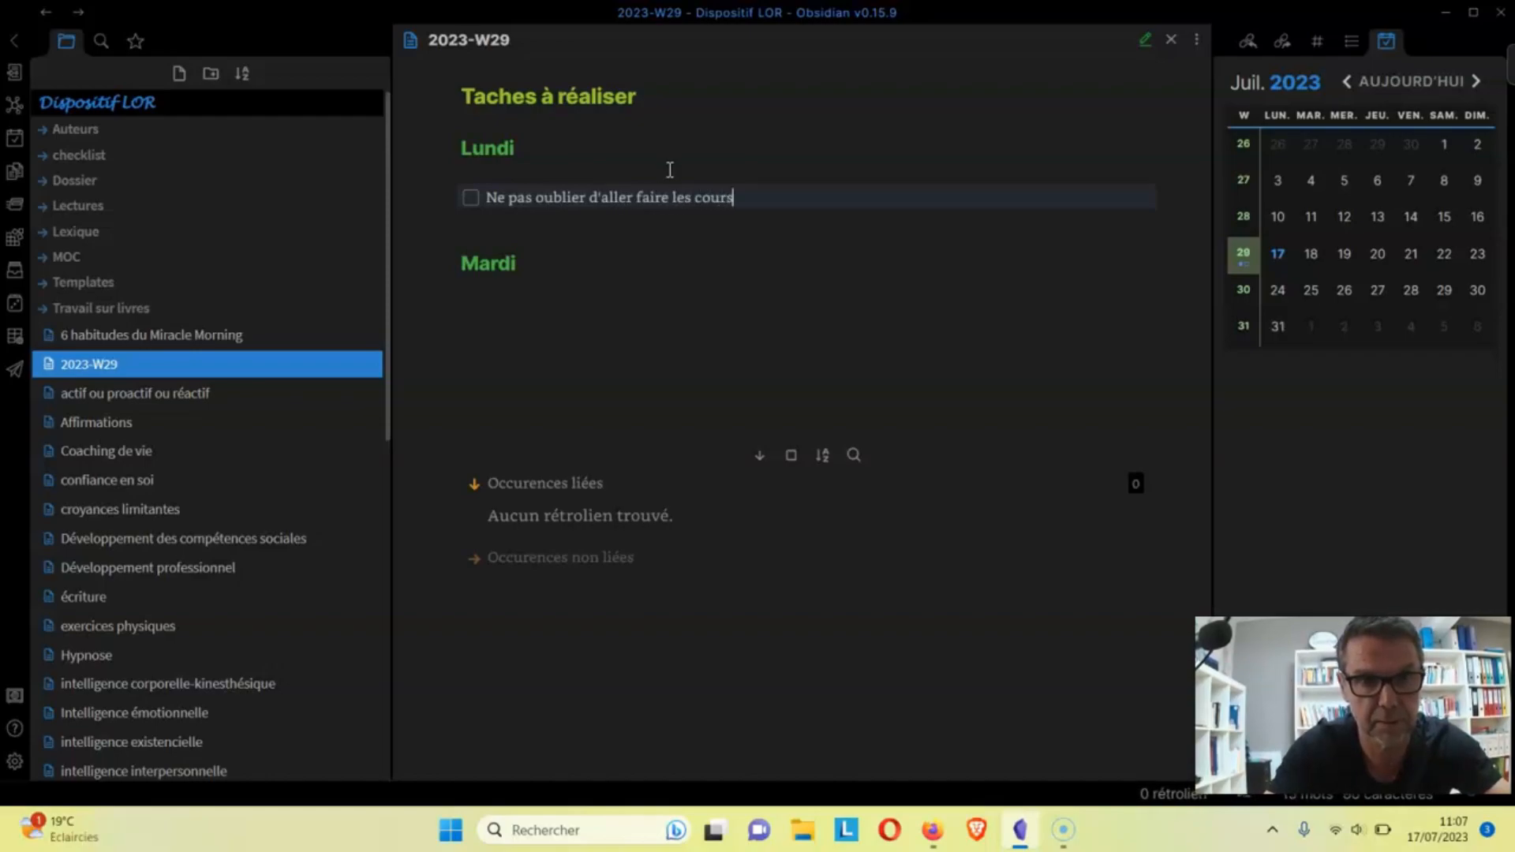
text(es)
Add the checkbox tasks "Méditation" and "Boire 2 l d'eau" to the Lundi list.
key(Return)
text(Média)
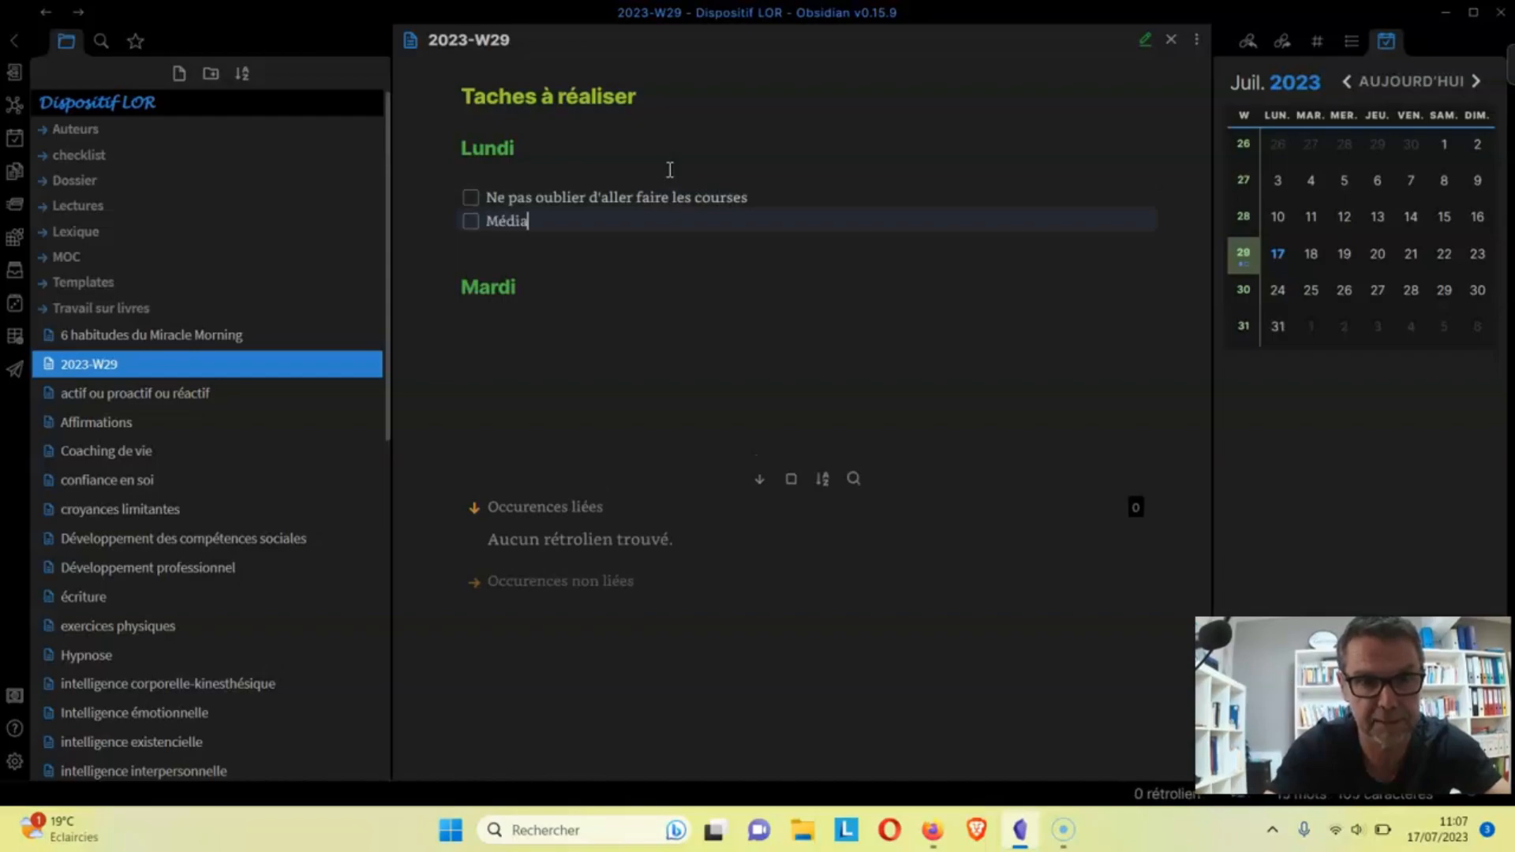
text(tiotation)
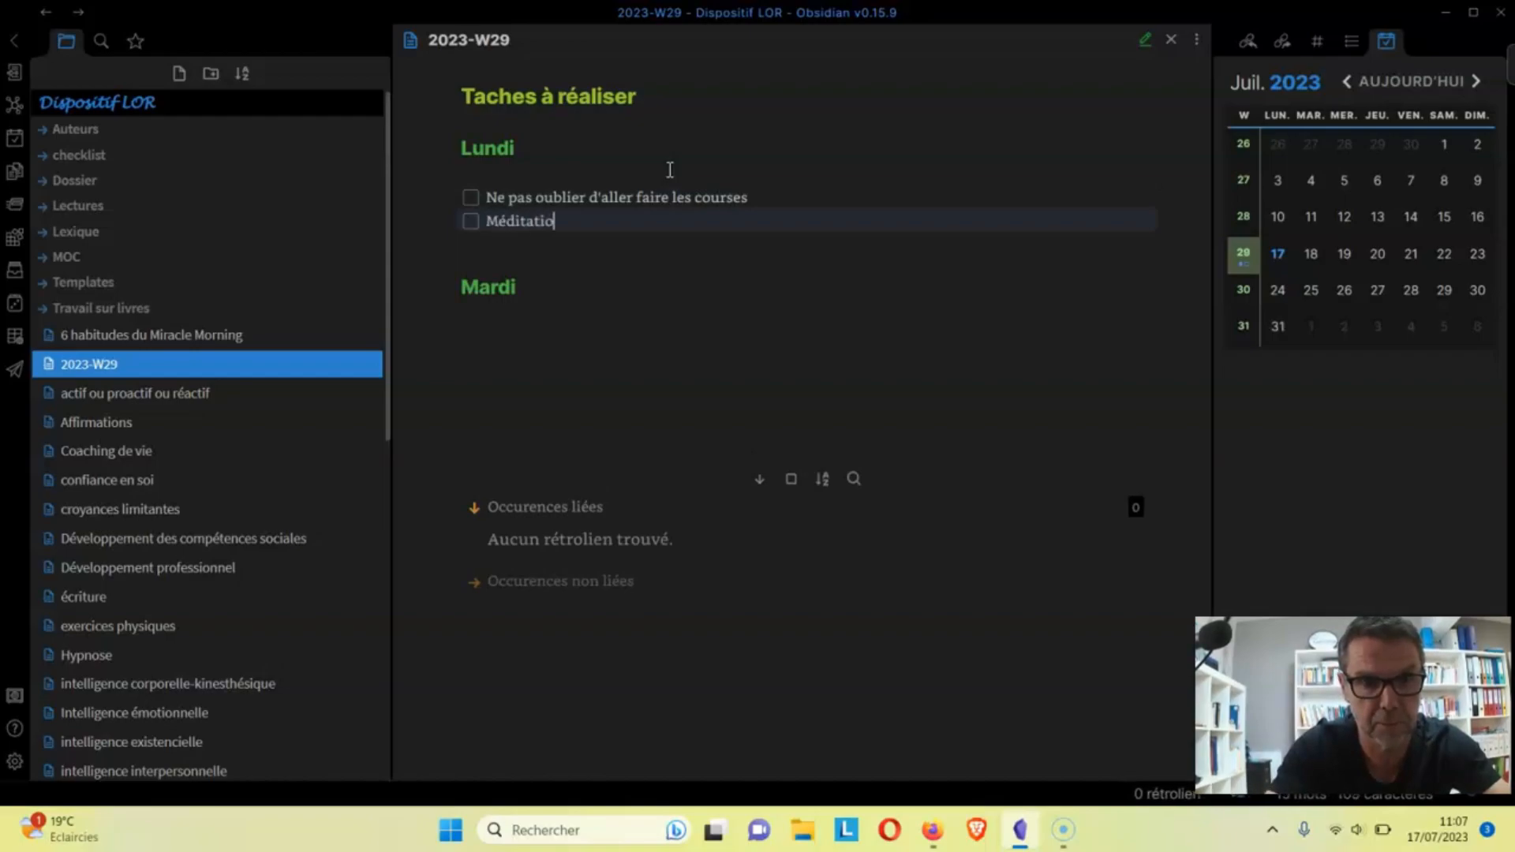
key(Return)
text(Boire un)
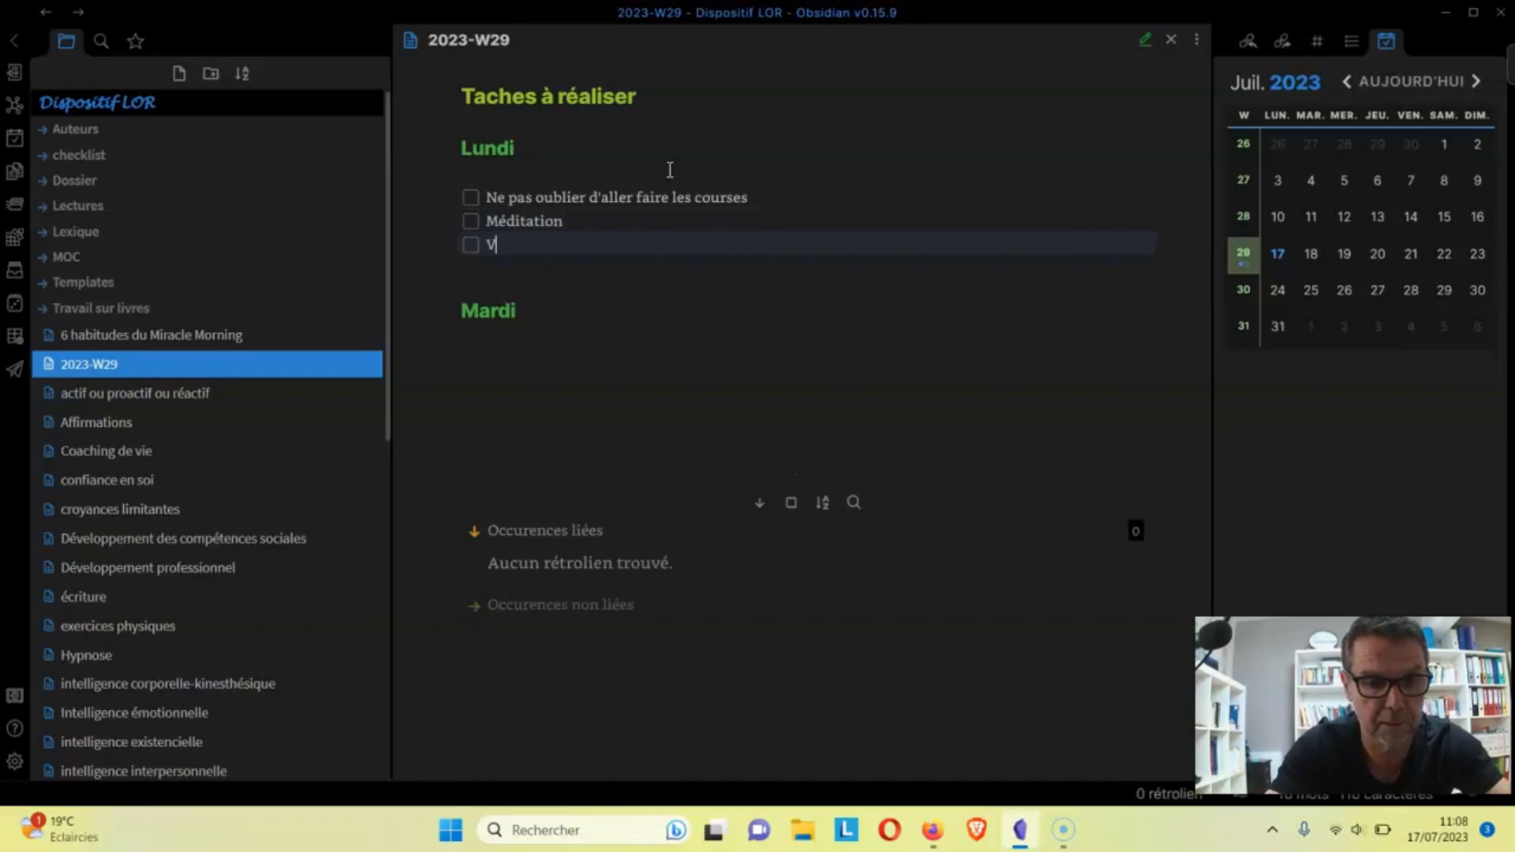
key(BackSpace)
key(BackSpace)
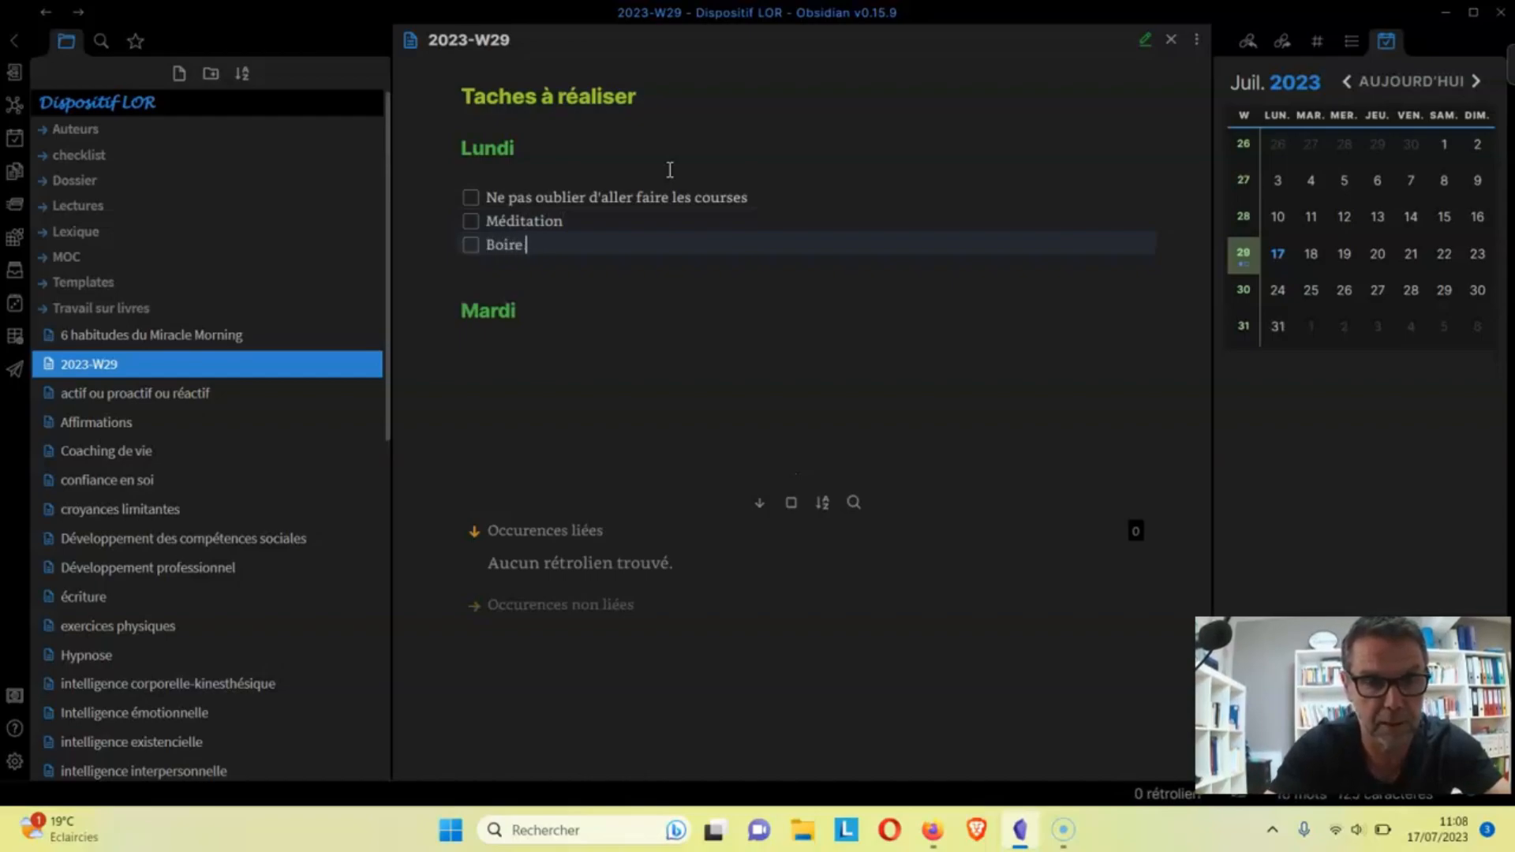
text(2 l d)
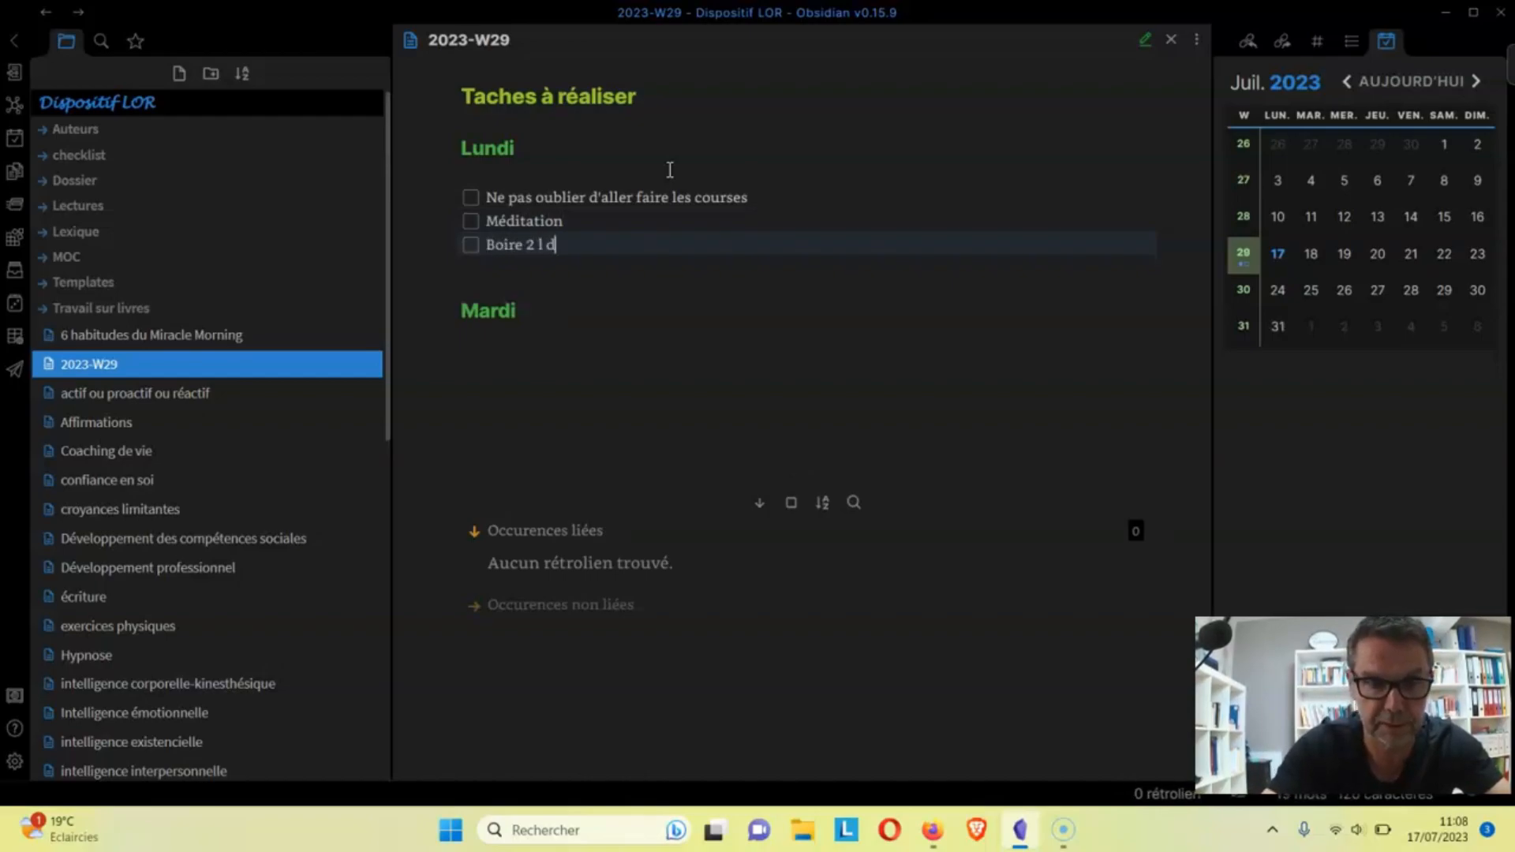
text('eau)
Add a fourth checkbox task, "Cohérence cardiaque", to the end of the Lundi list.
key(Return)
text(V)
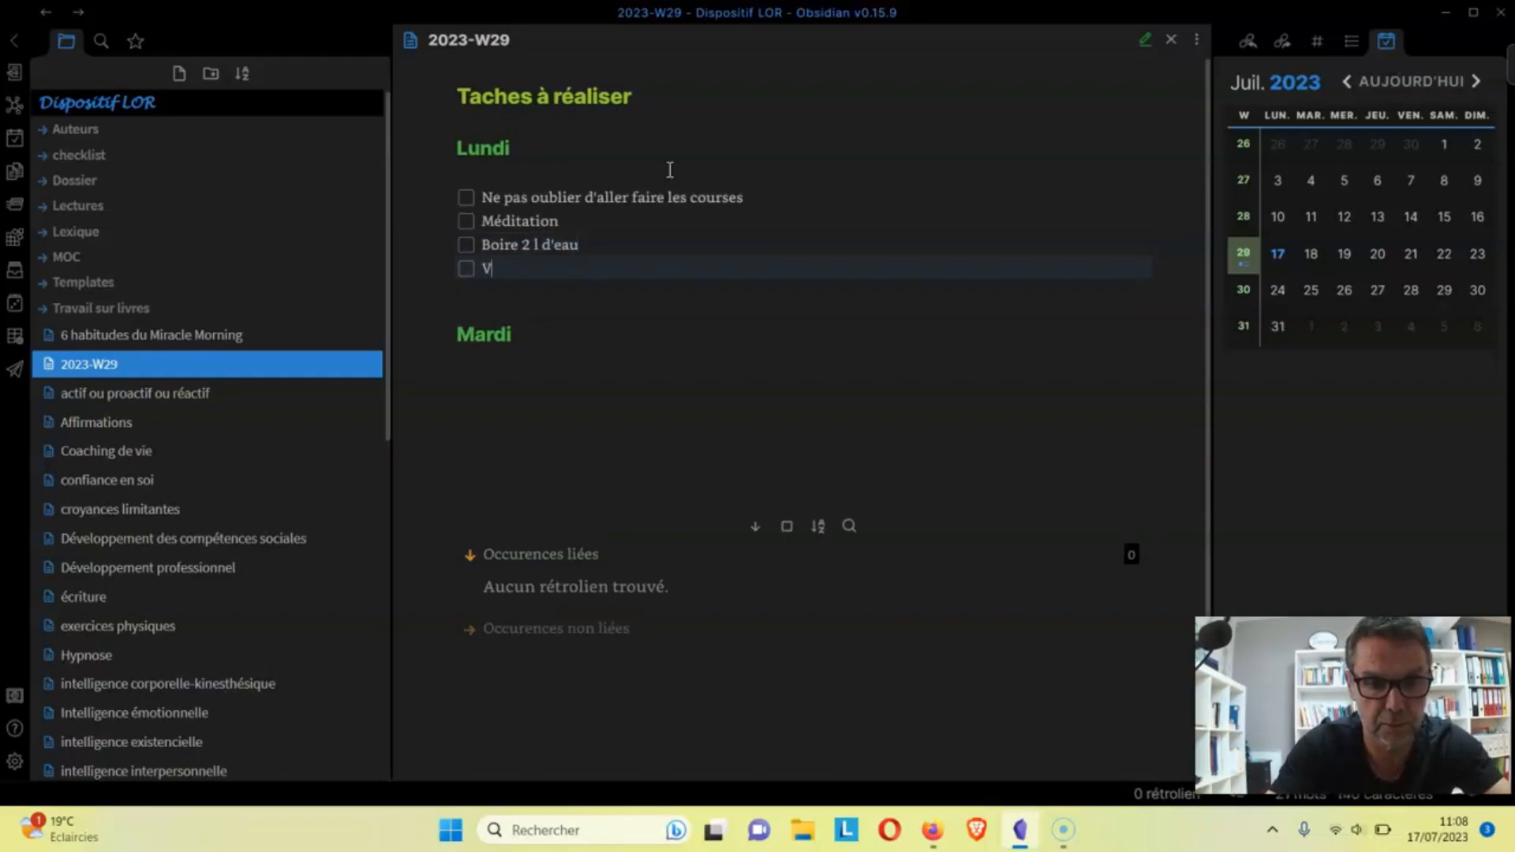
text(il)
key(BackSpace)
key(BackSpace)
key(BackSpace)
text(Cop)
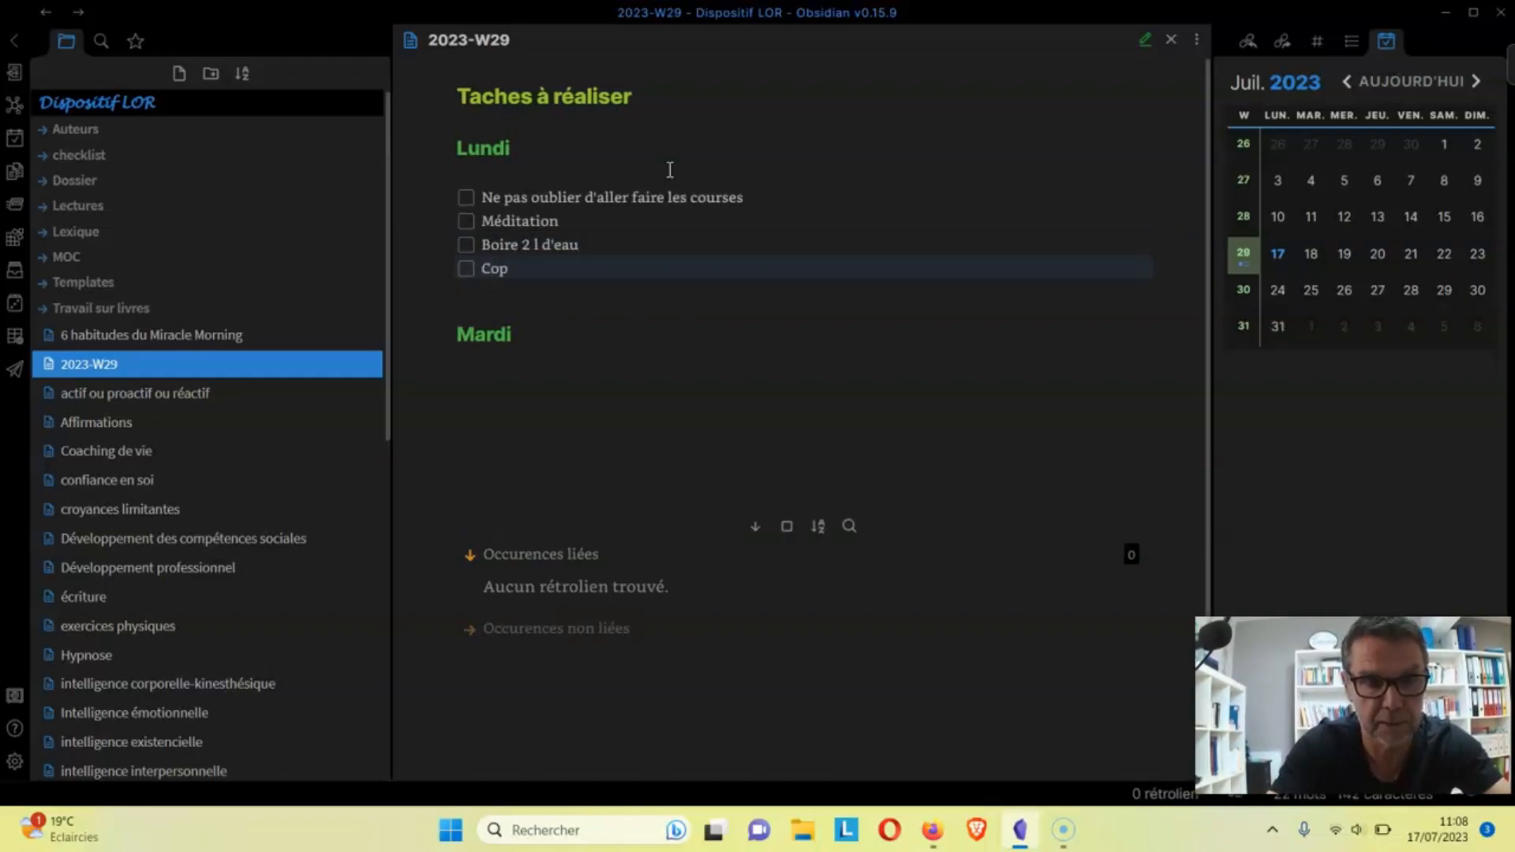
key(BackSpace)
text(hérence card)
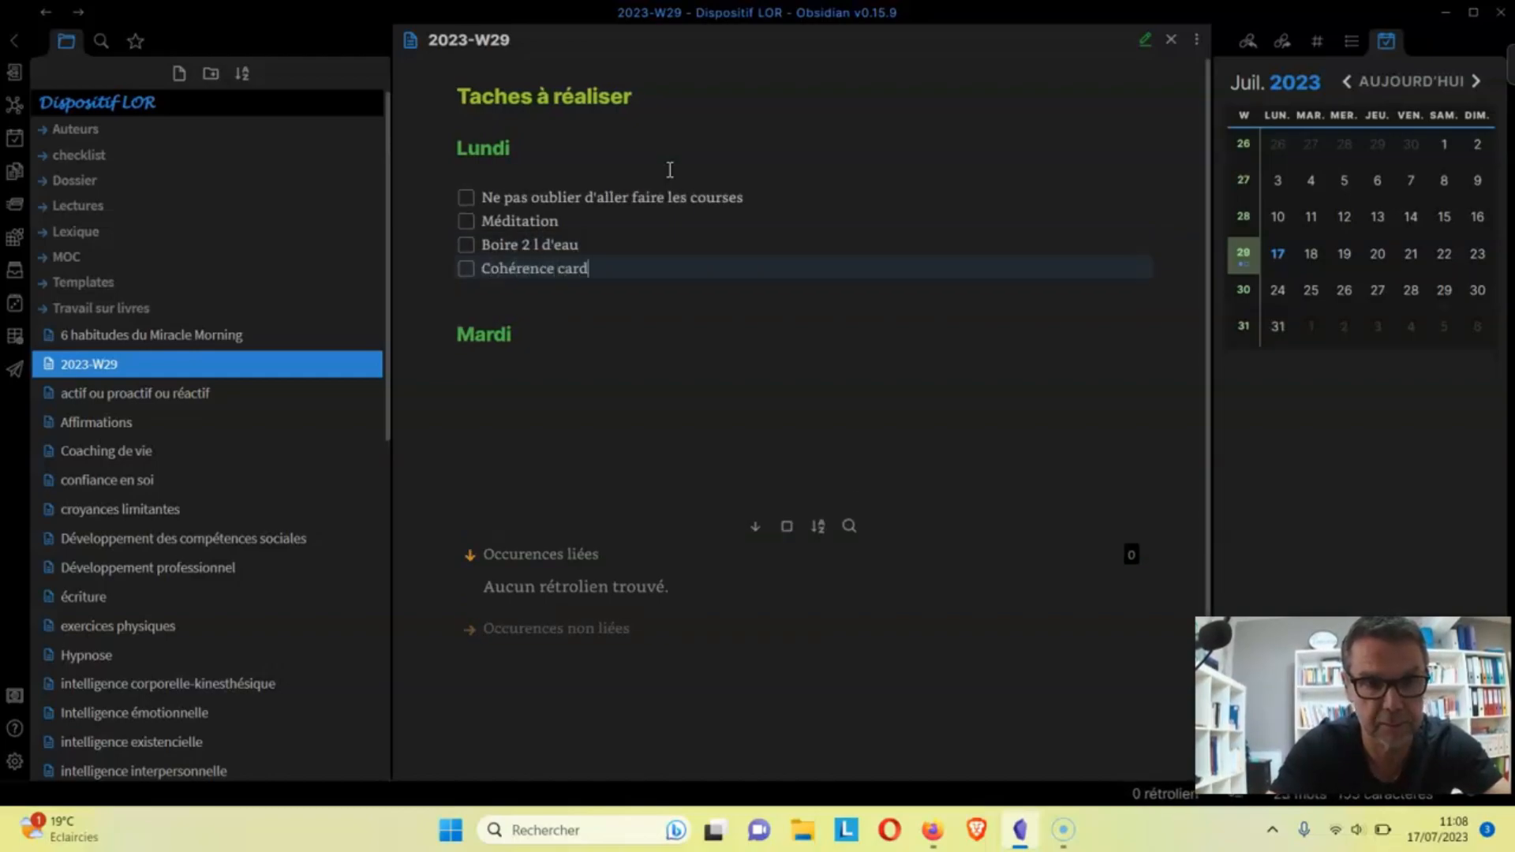
text(iaque)
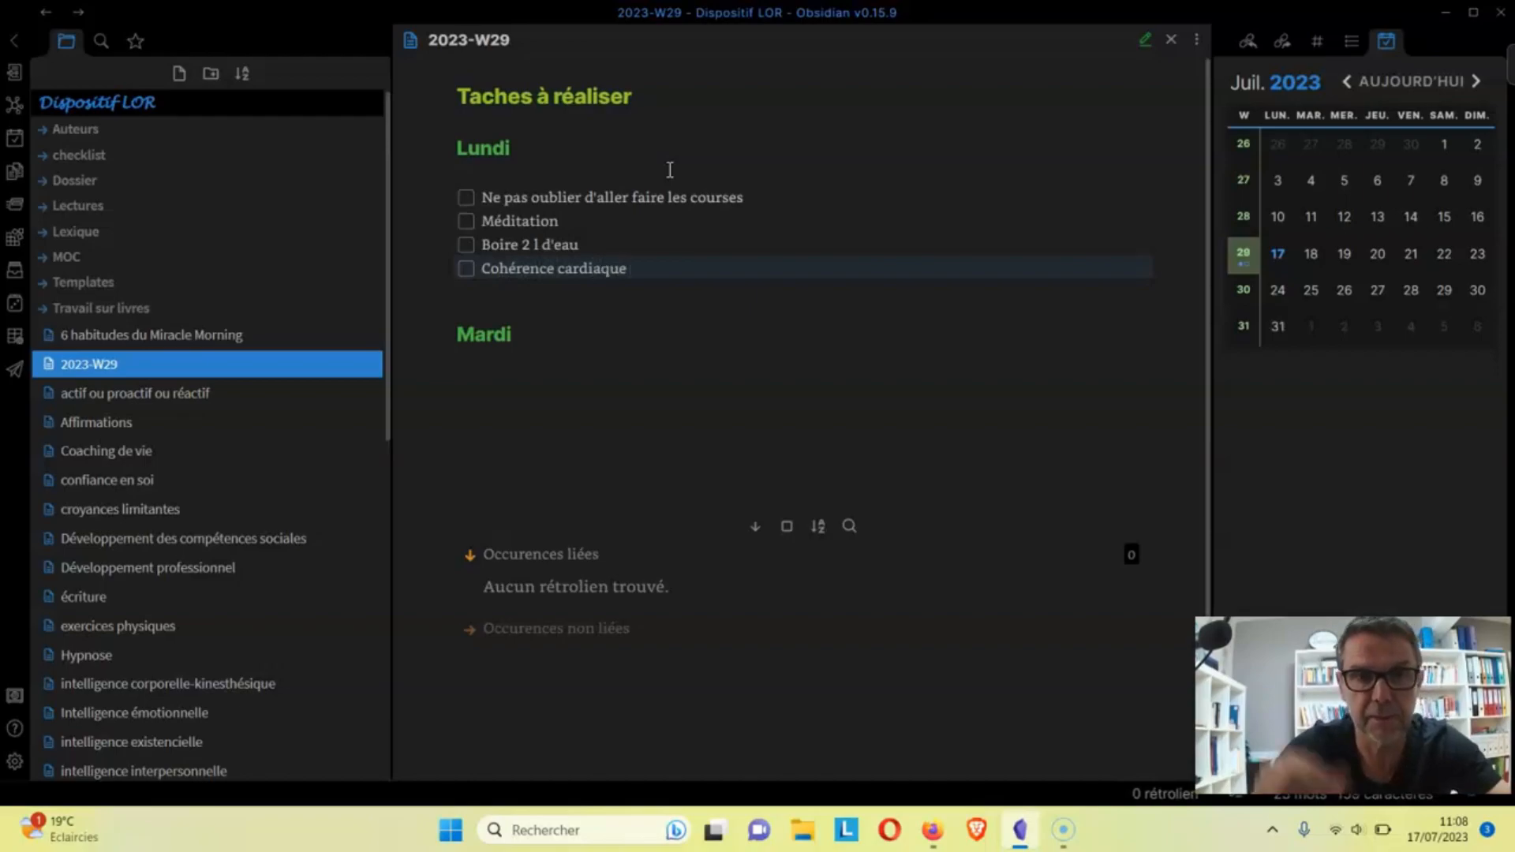
click(772, 419)
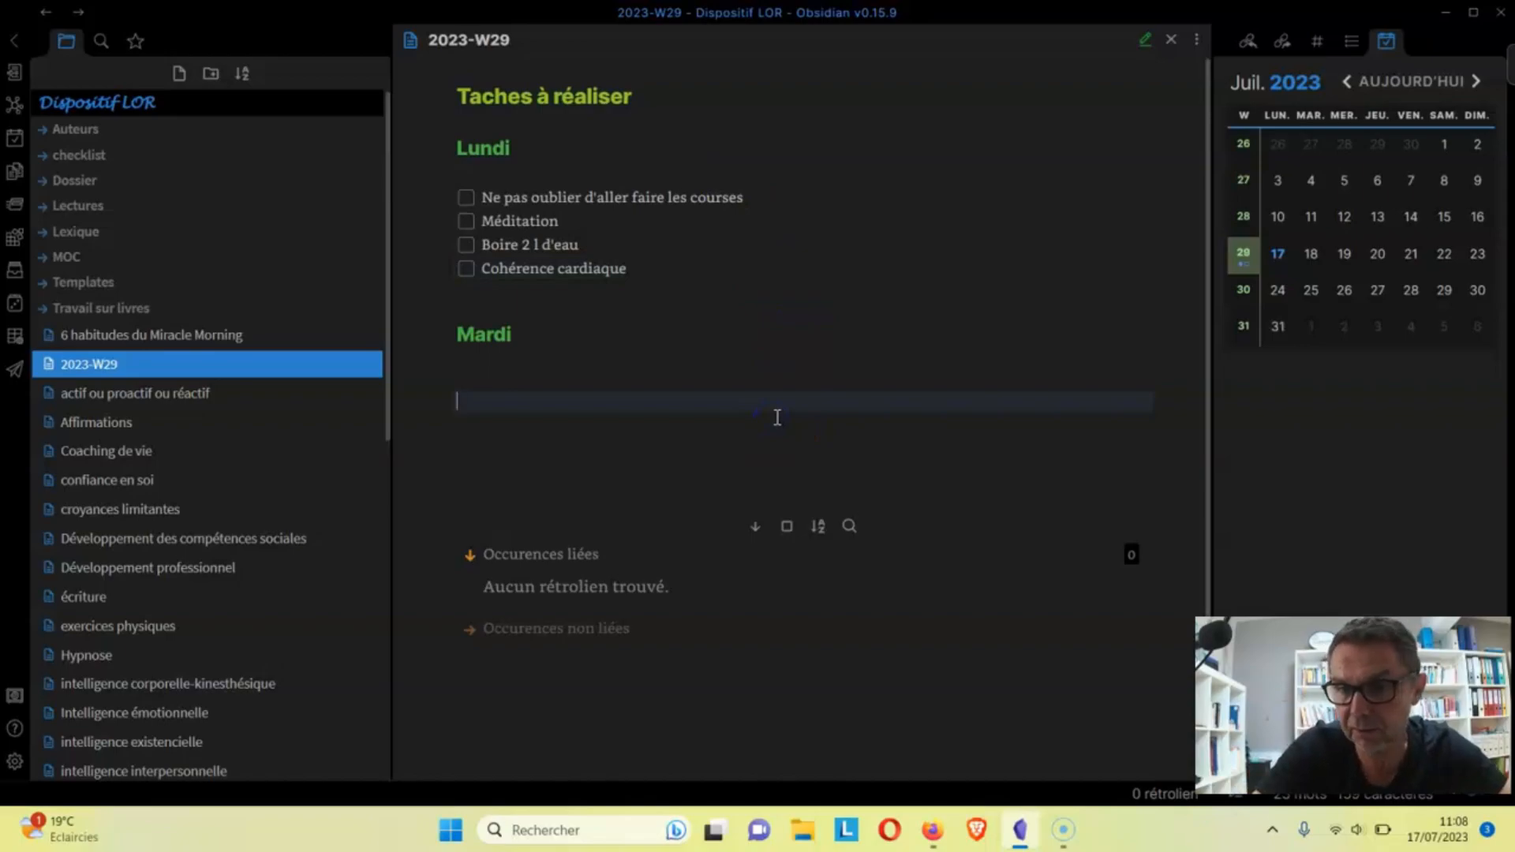
click(835, 407)
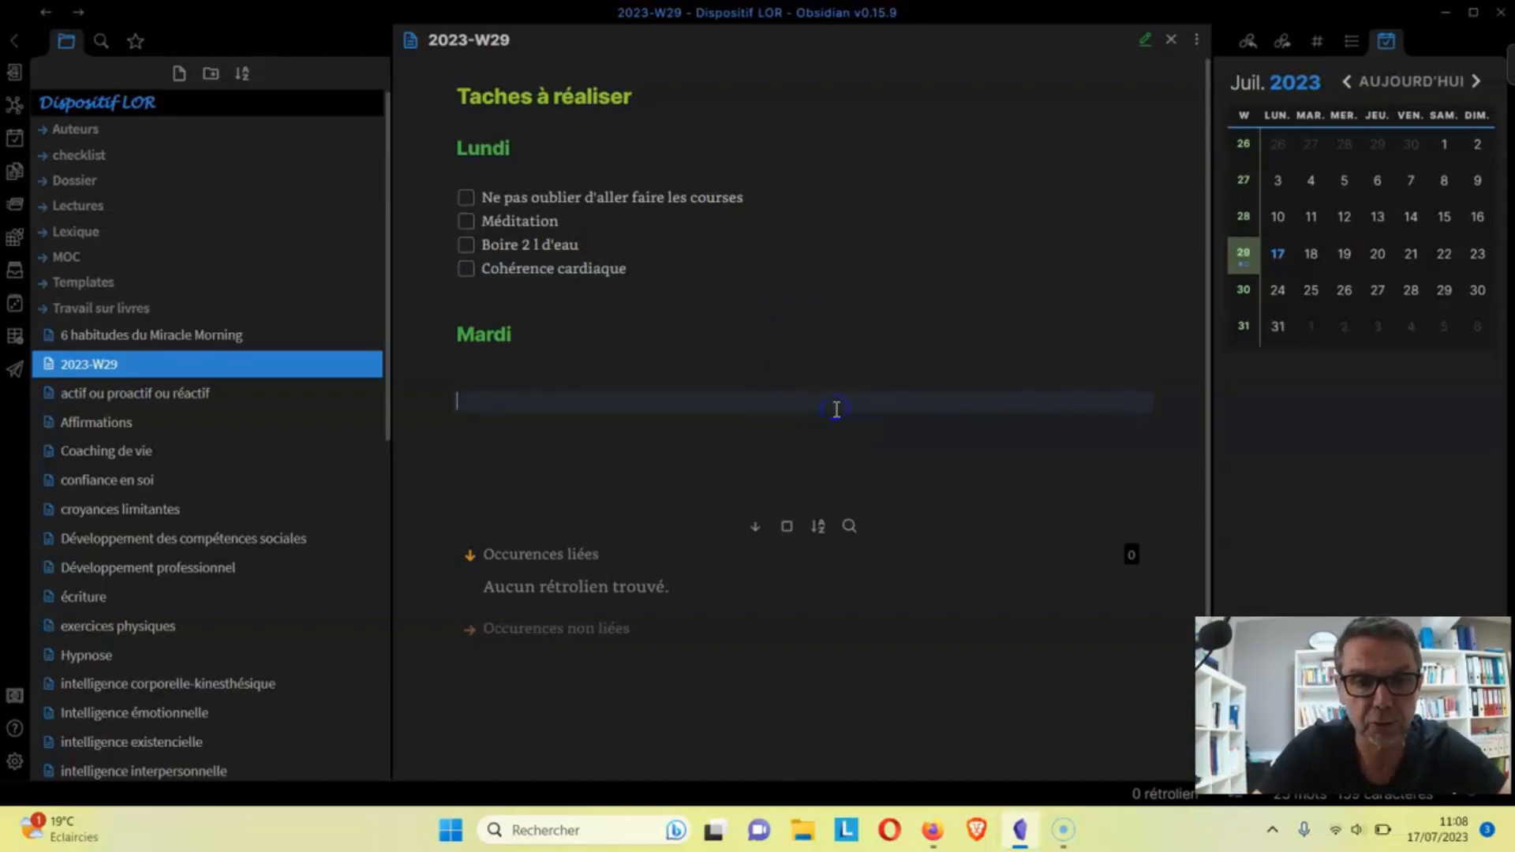
click(852, 415)
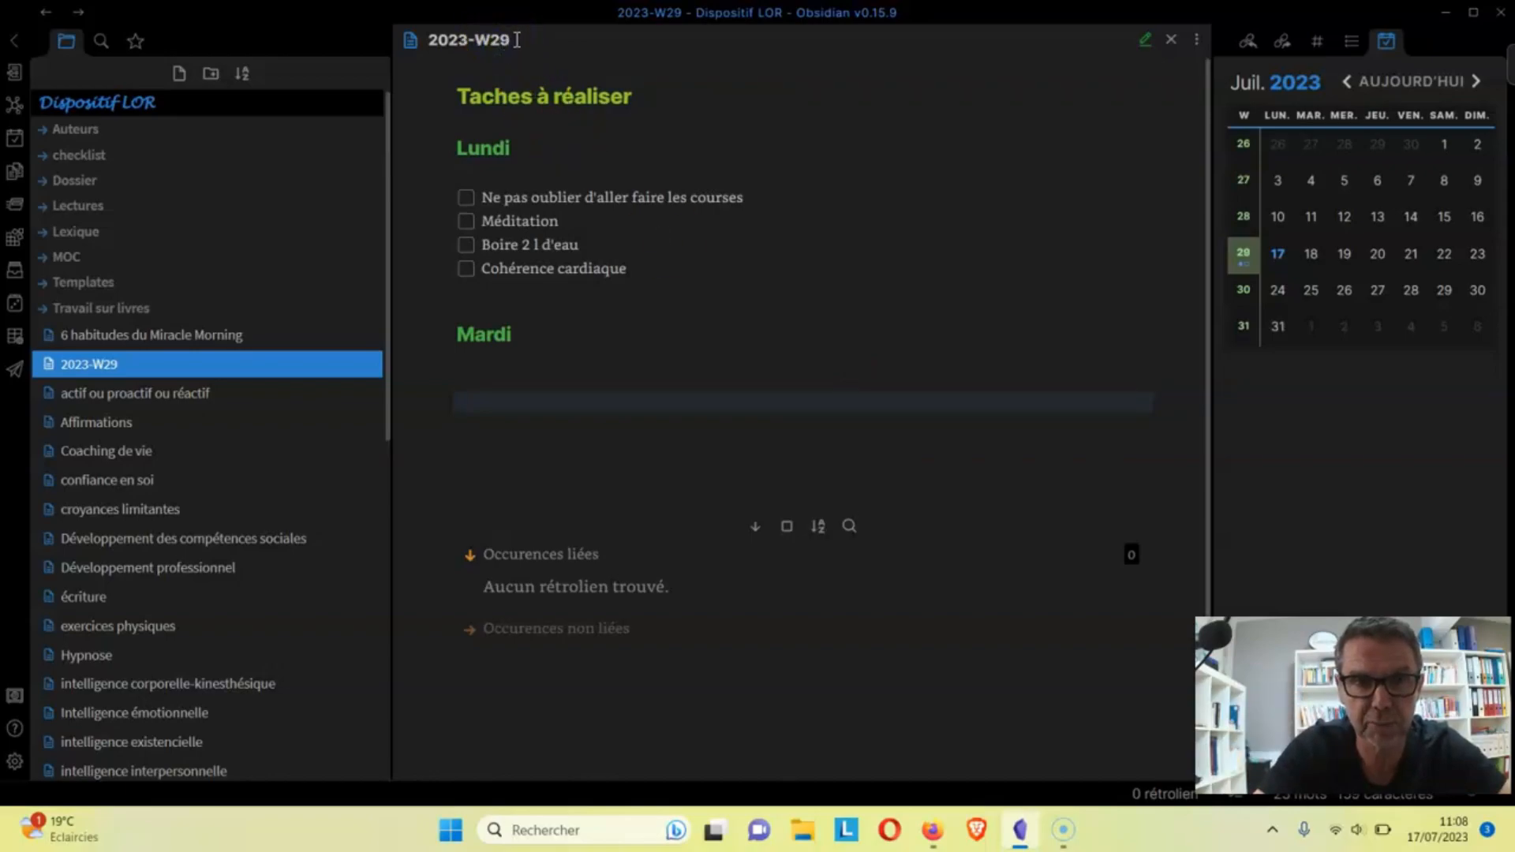
mouse_move(182, 371)
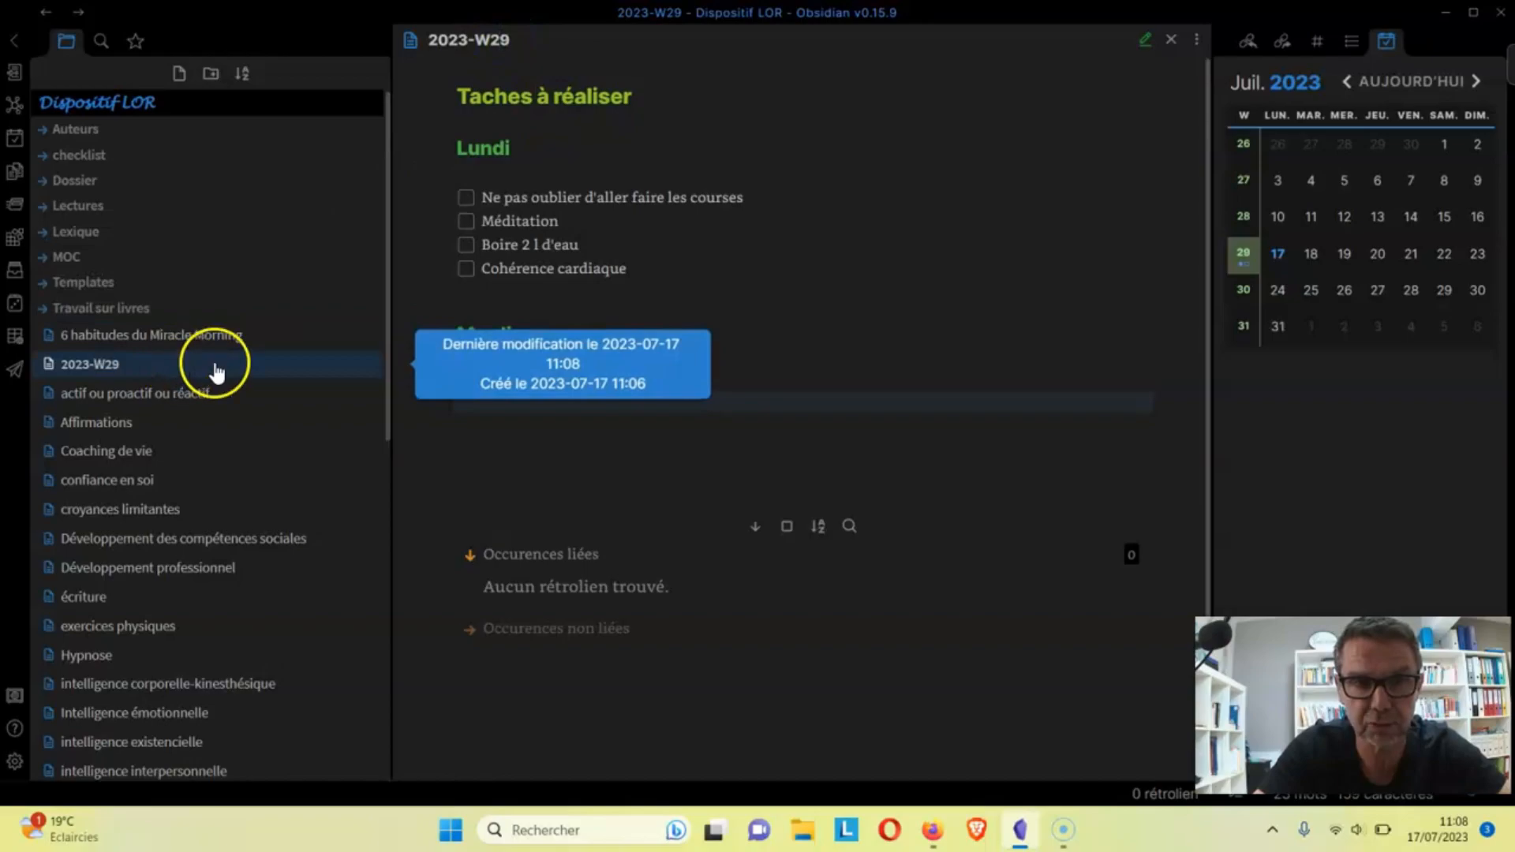
click(586, 407)
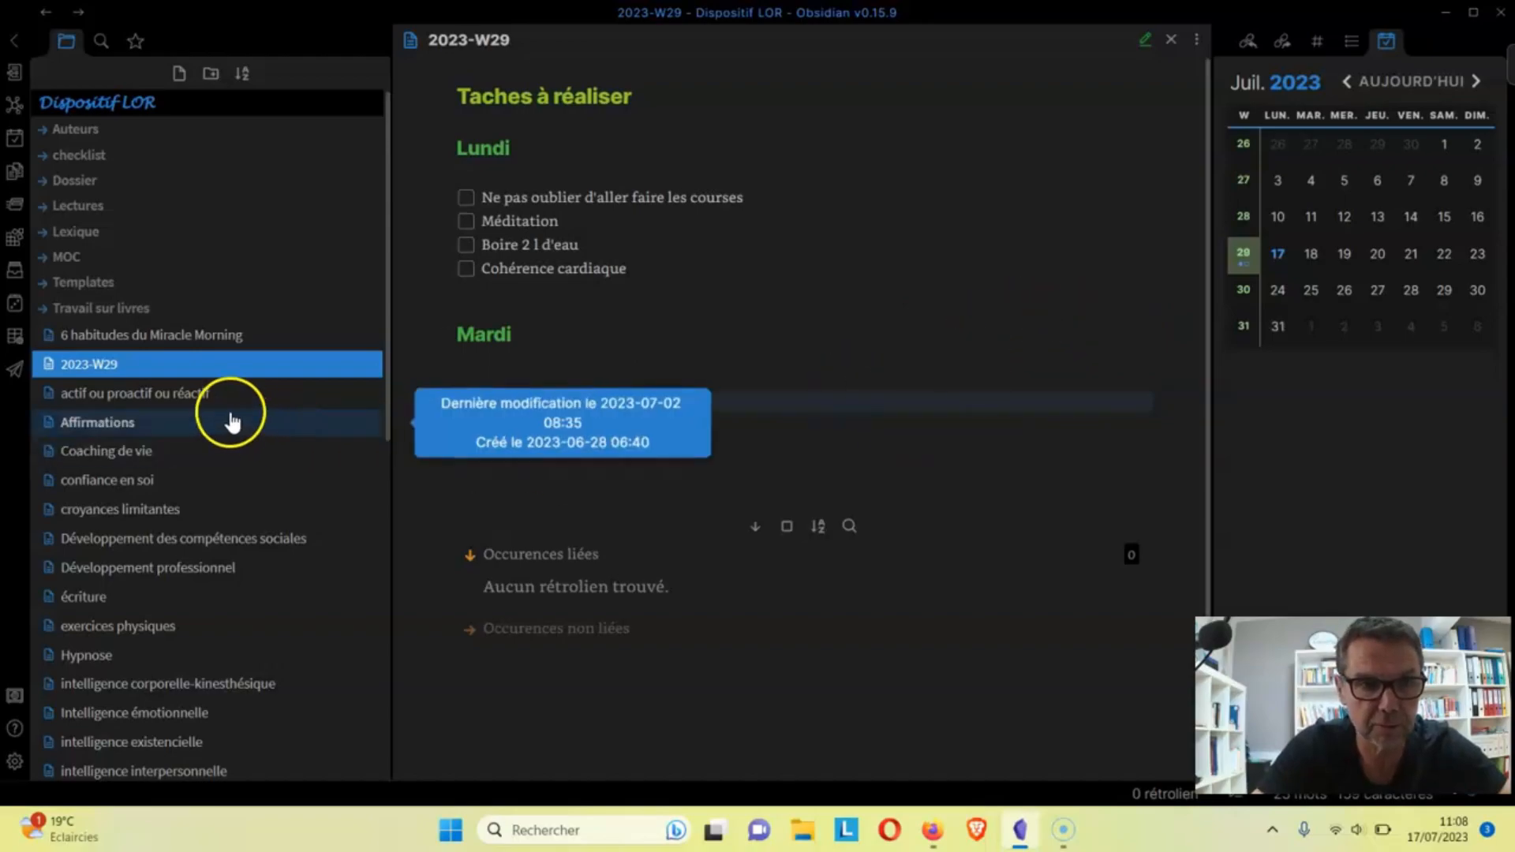
Open the note "actif ou proactif ou réactif" and collapse the sidebar holding the calendar.
click(214, 395)
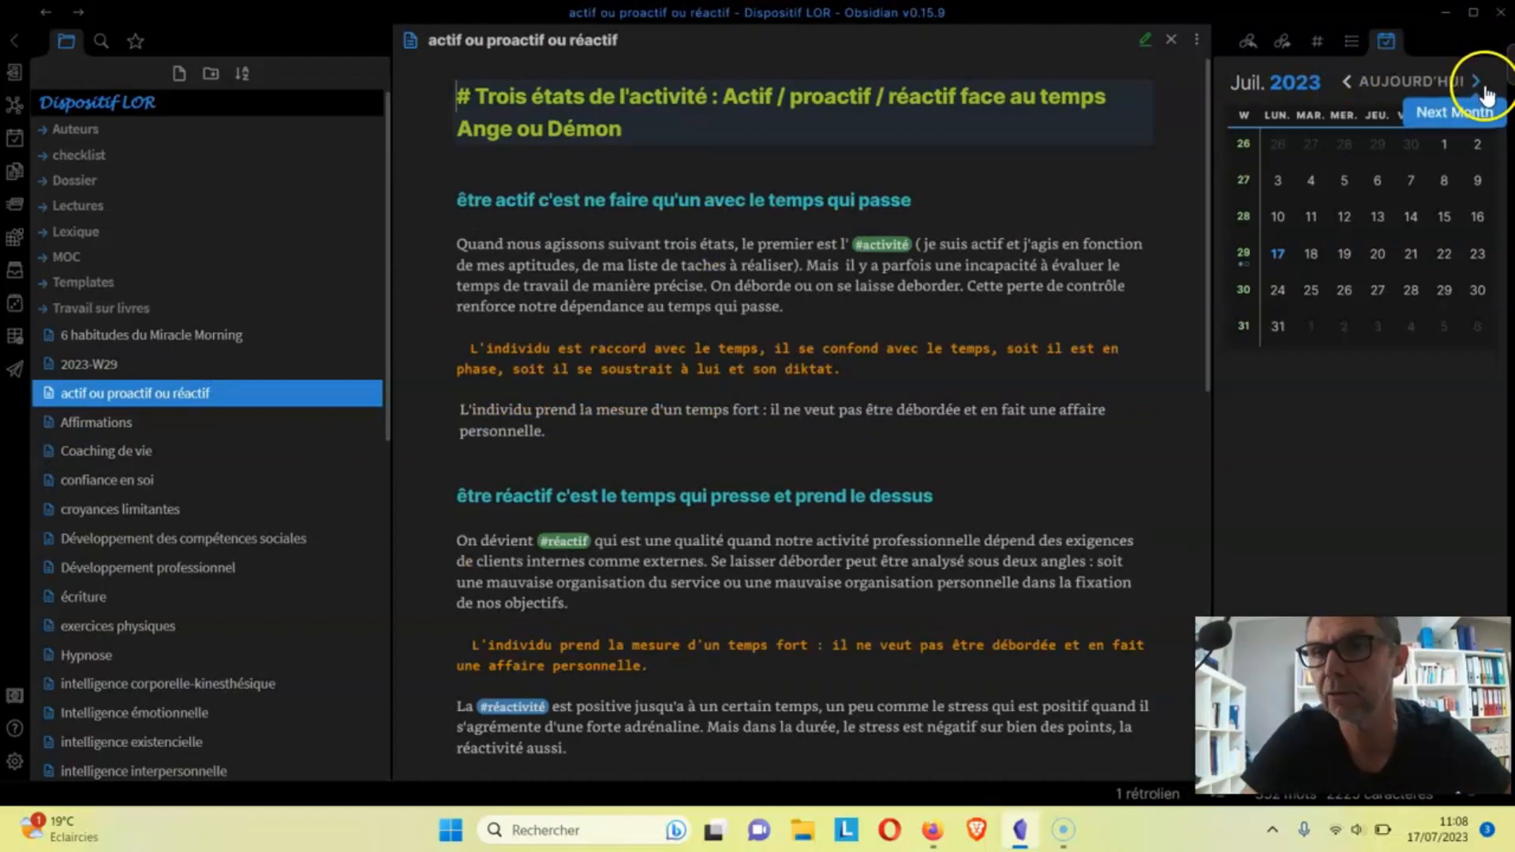
click(1507, 78)
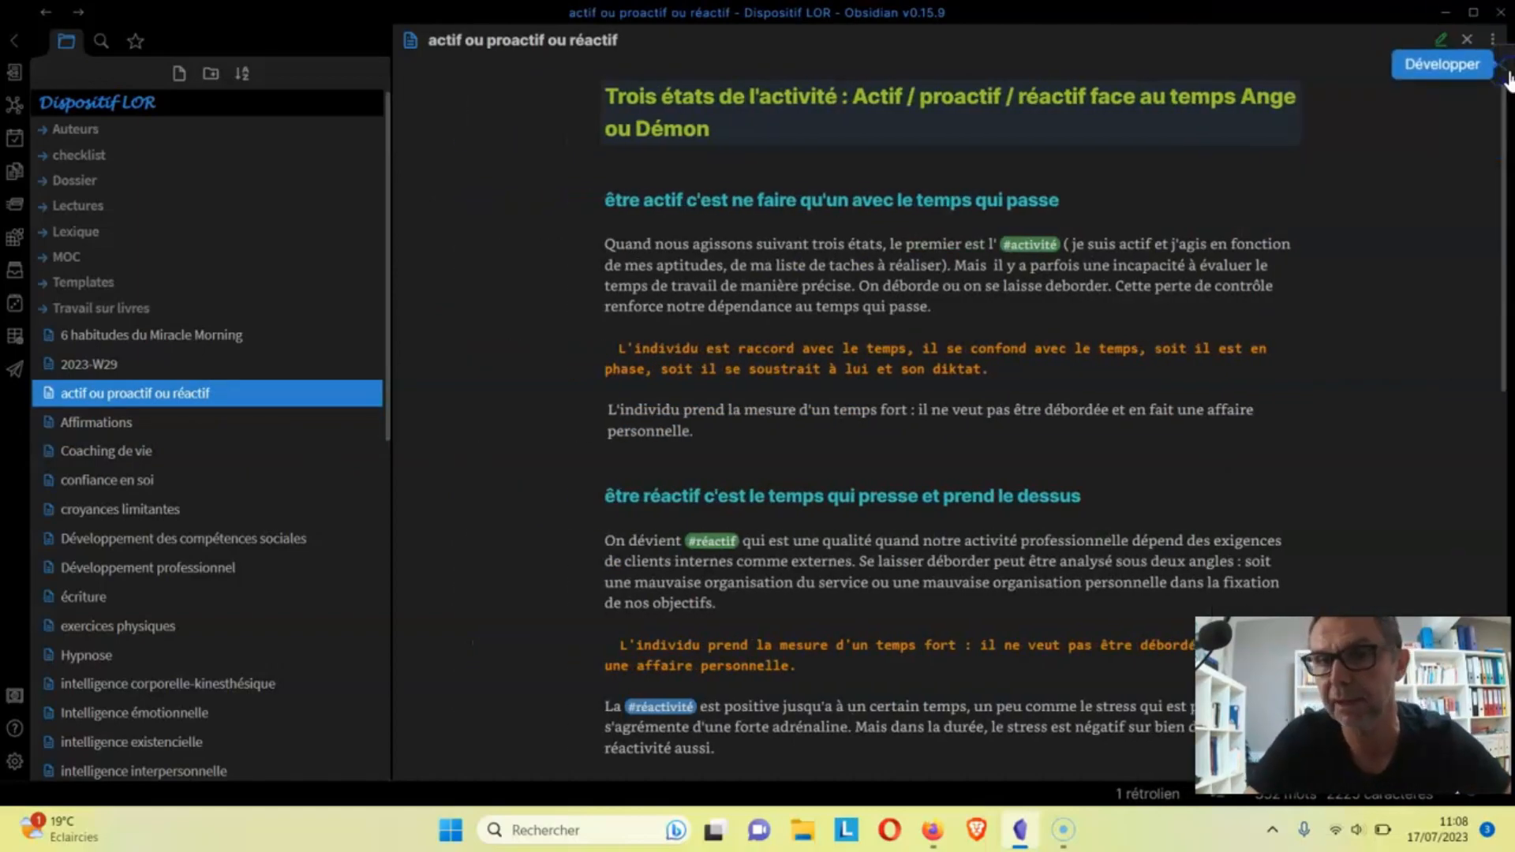
Open the note "2023-W29" and mark all four tasks under Lundi as done.
click(178, 363)
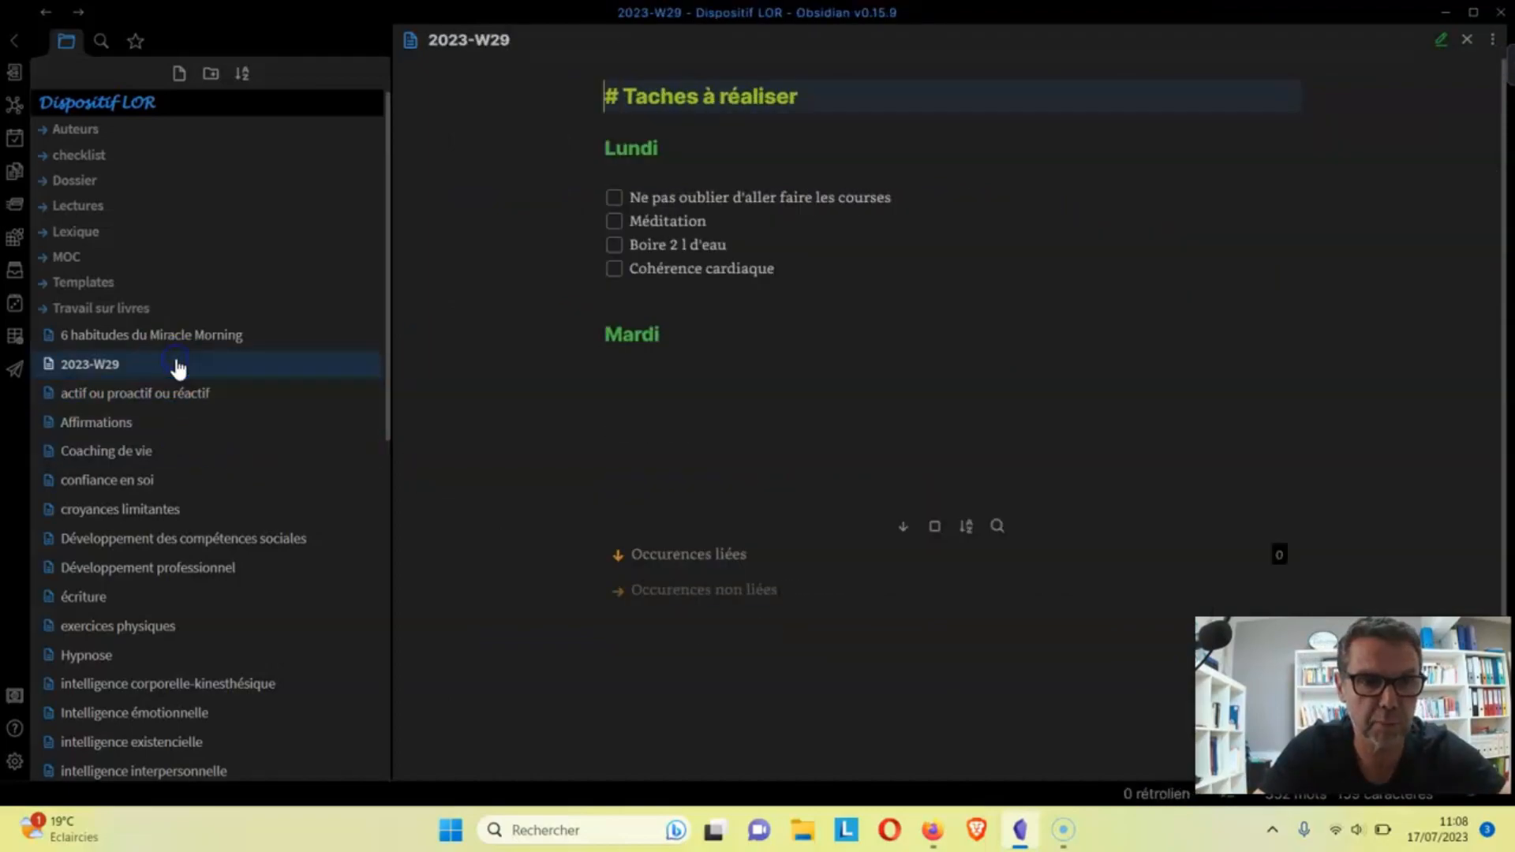
click(613, 197)
click(614, 221)
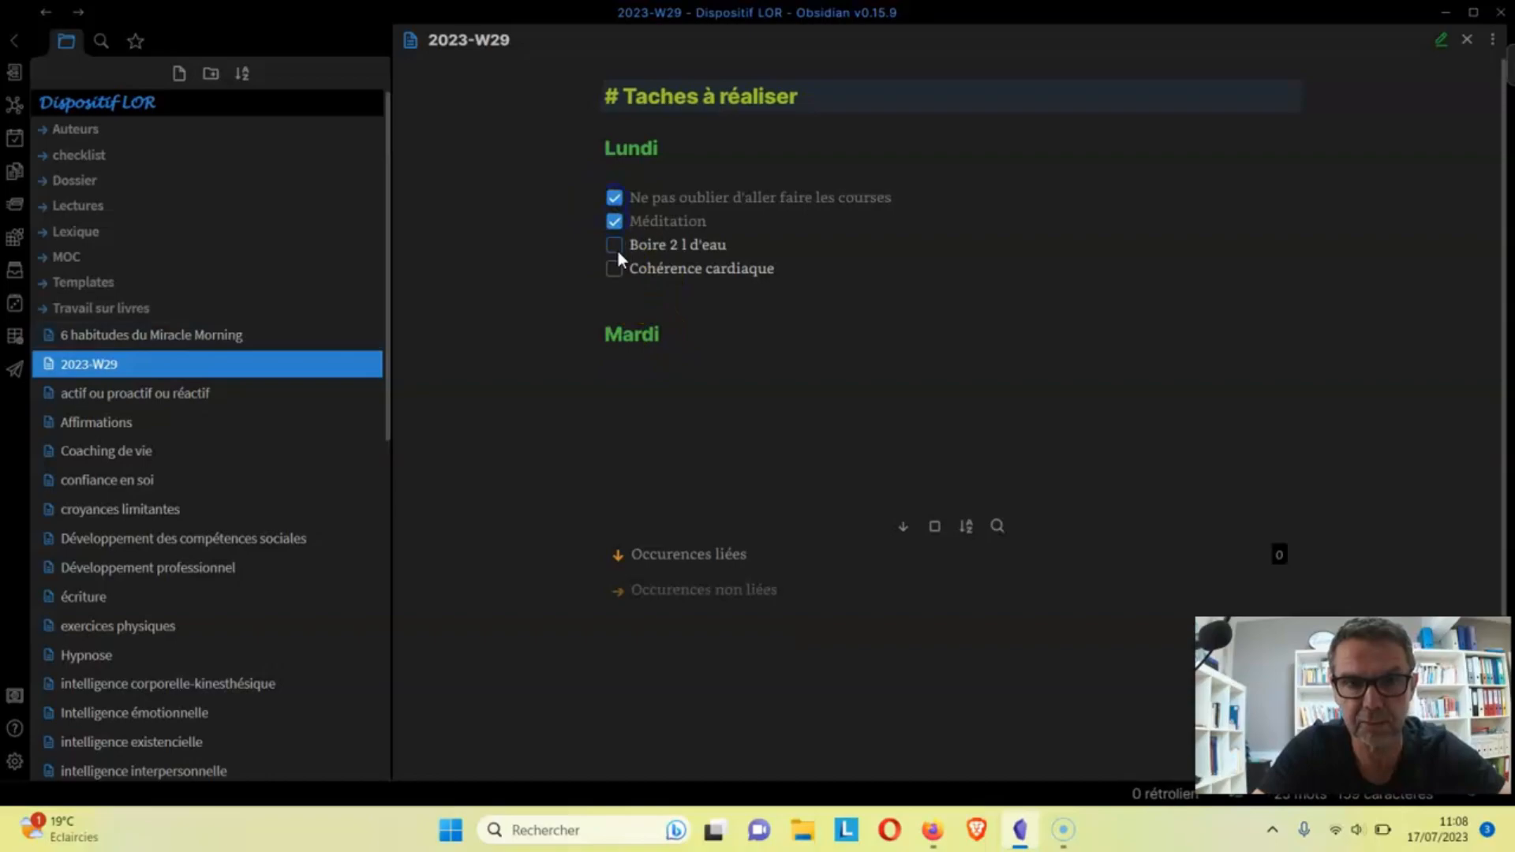
click(615, 247)
click(617, 268)
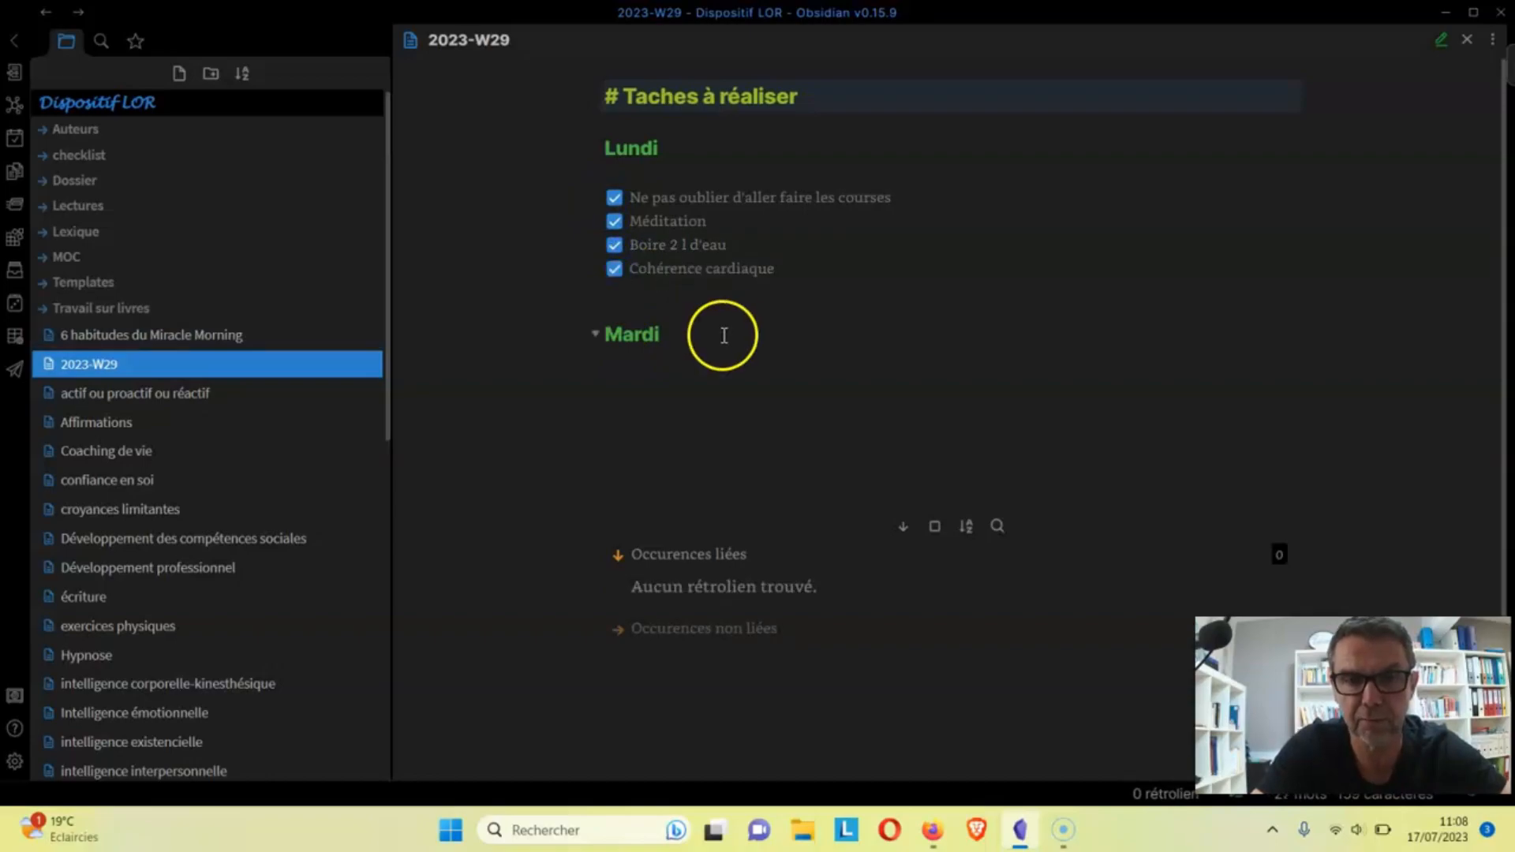
click(726, 372)
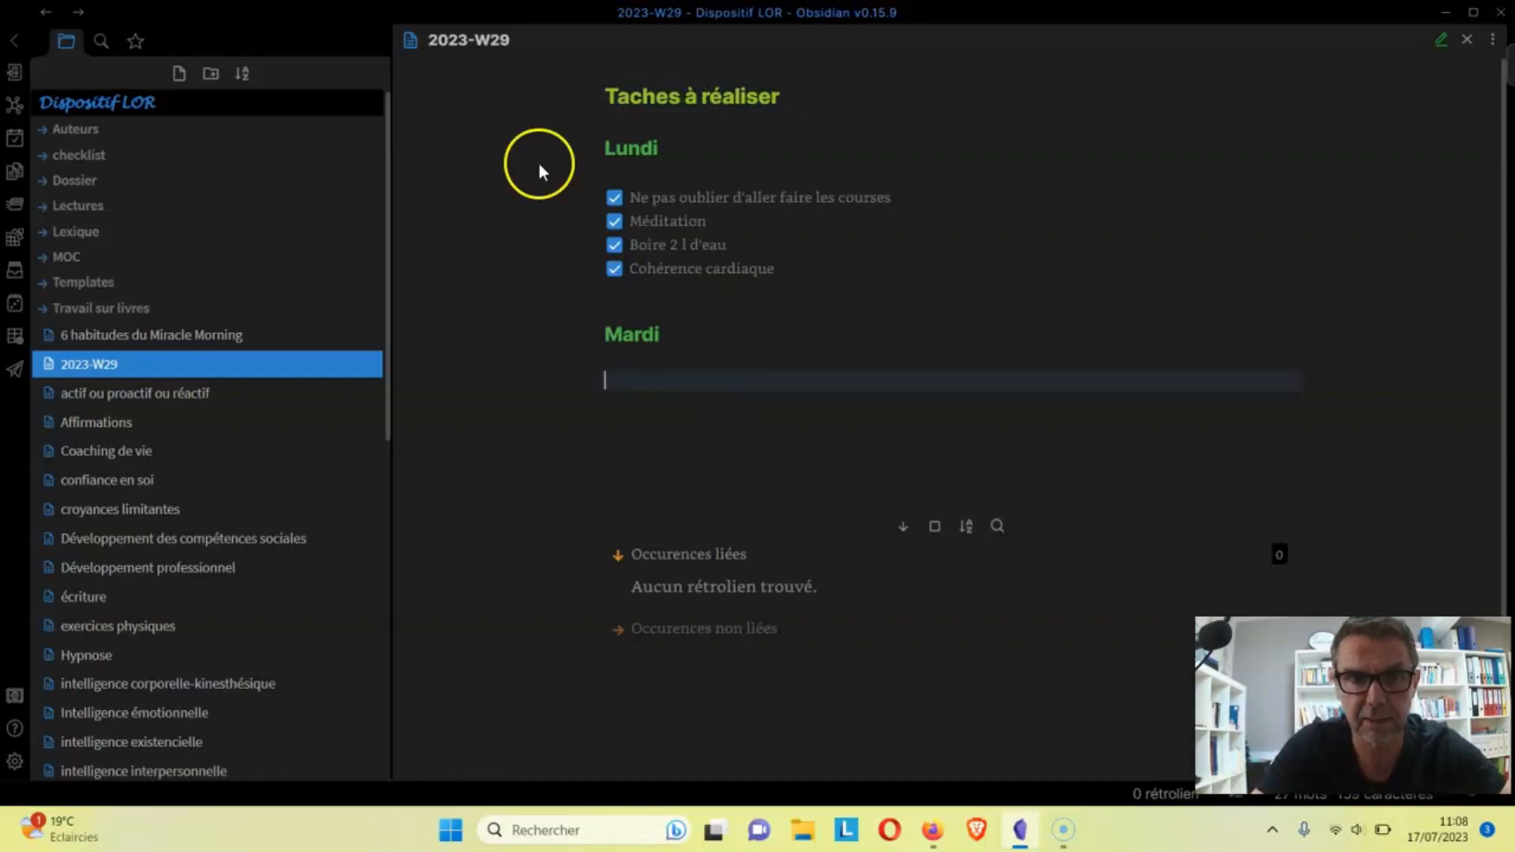
Replace the "2023-W" part of the note's title so that it reads "Taches Semaine 29".
click(478, 38)
key(BackSpace)
key(BackSpace)
key(BackSpace)
key(BackSpace)
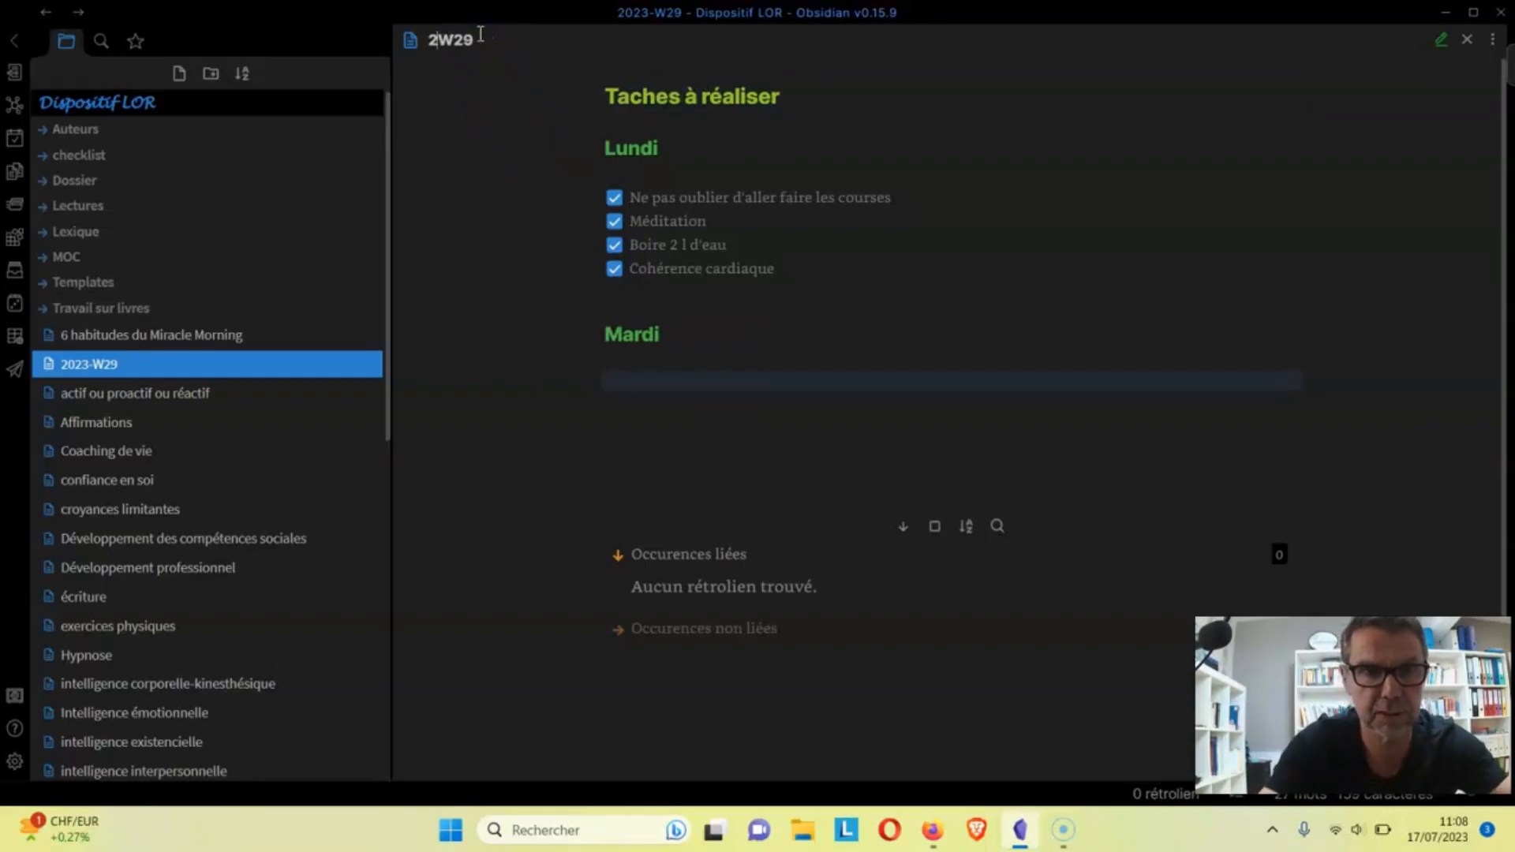
key(BackSpace)
text(Taches )
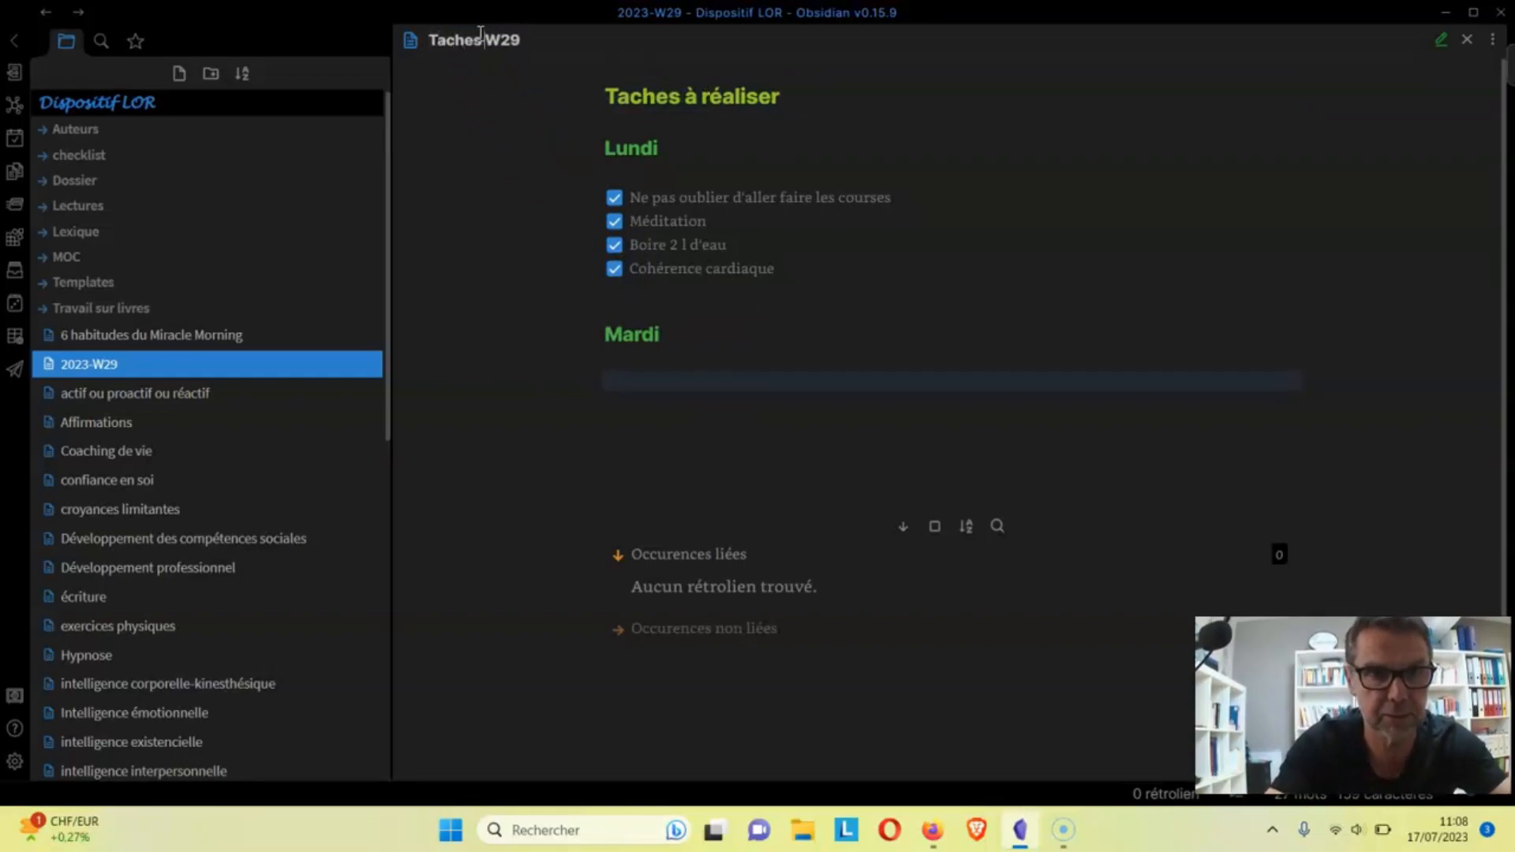
text(Semain)
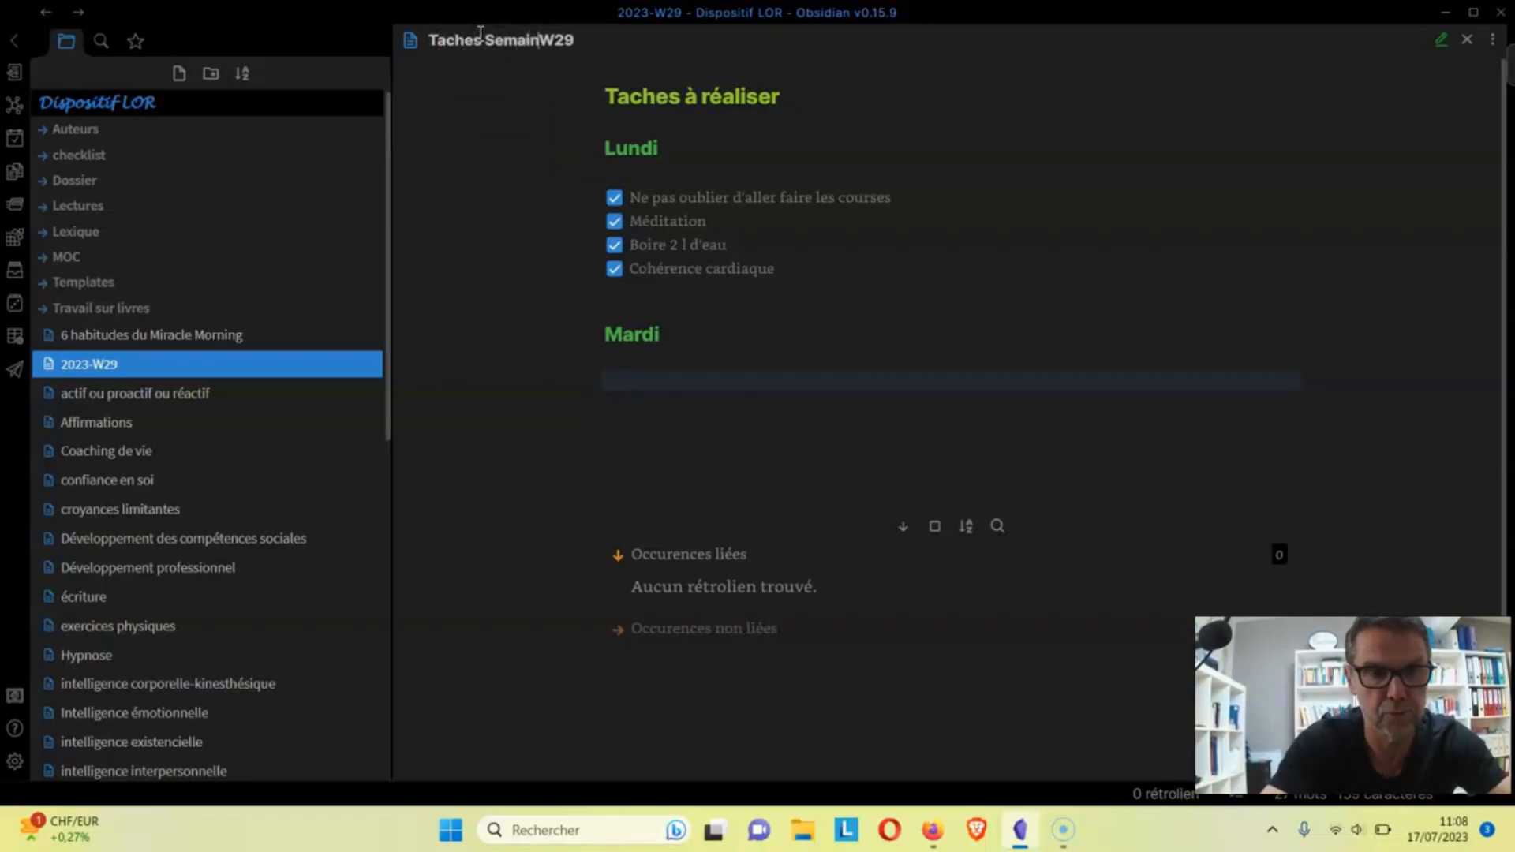
text(e)
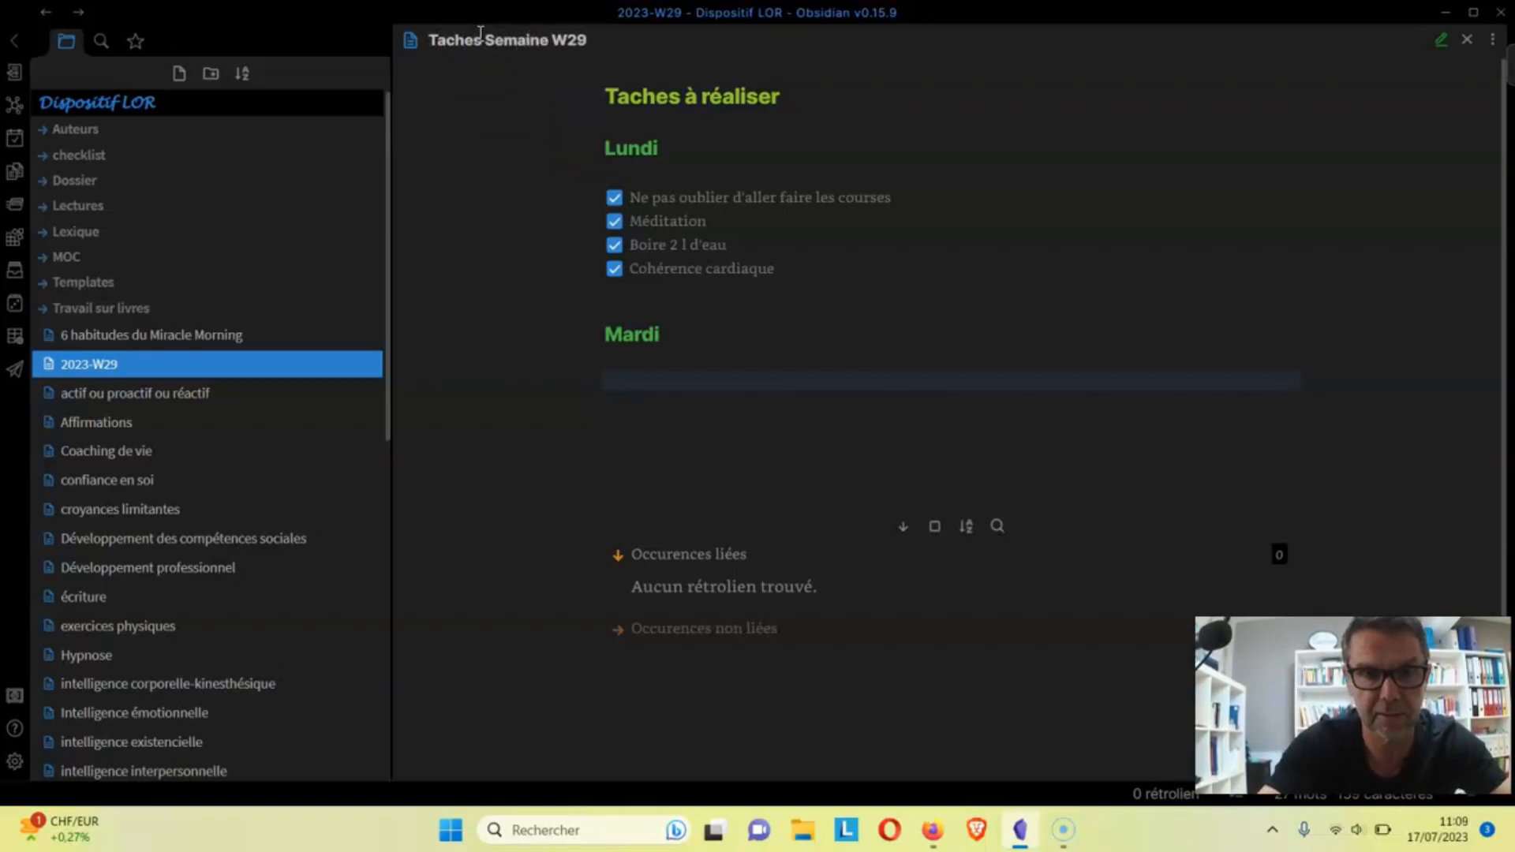
key(Delete)
key(End)
Append "- du Lundi 19" to the end of the note's title.
text(- )
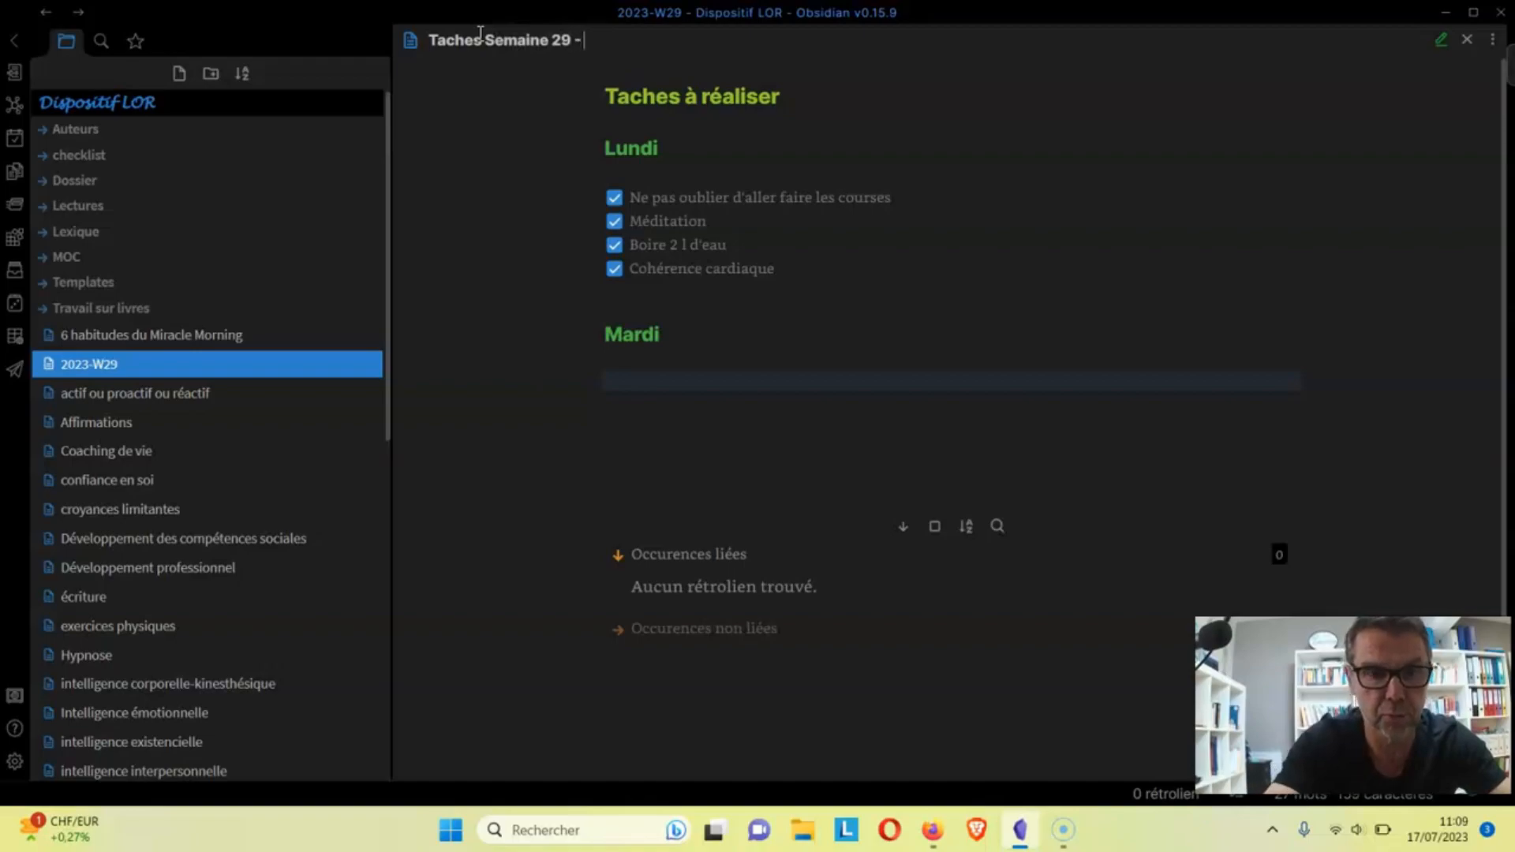
text(du)
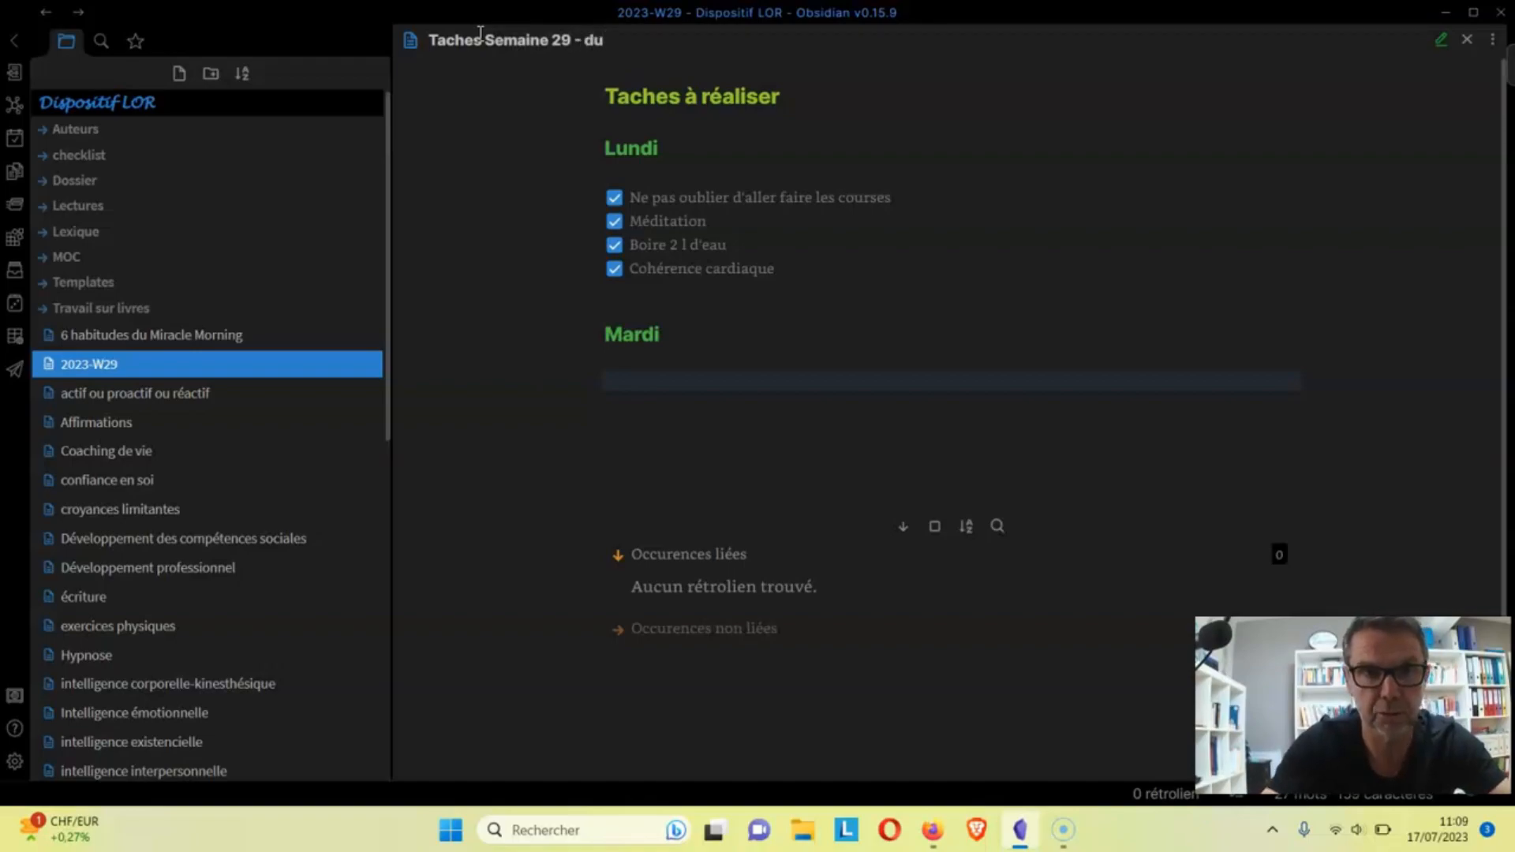
key(BackSpace)
key(BackSpace)
text(du Lundi)
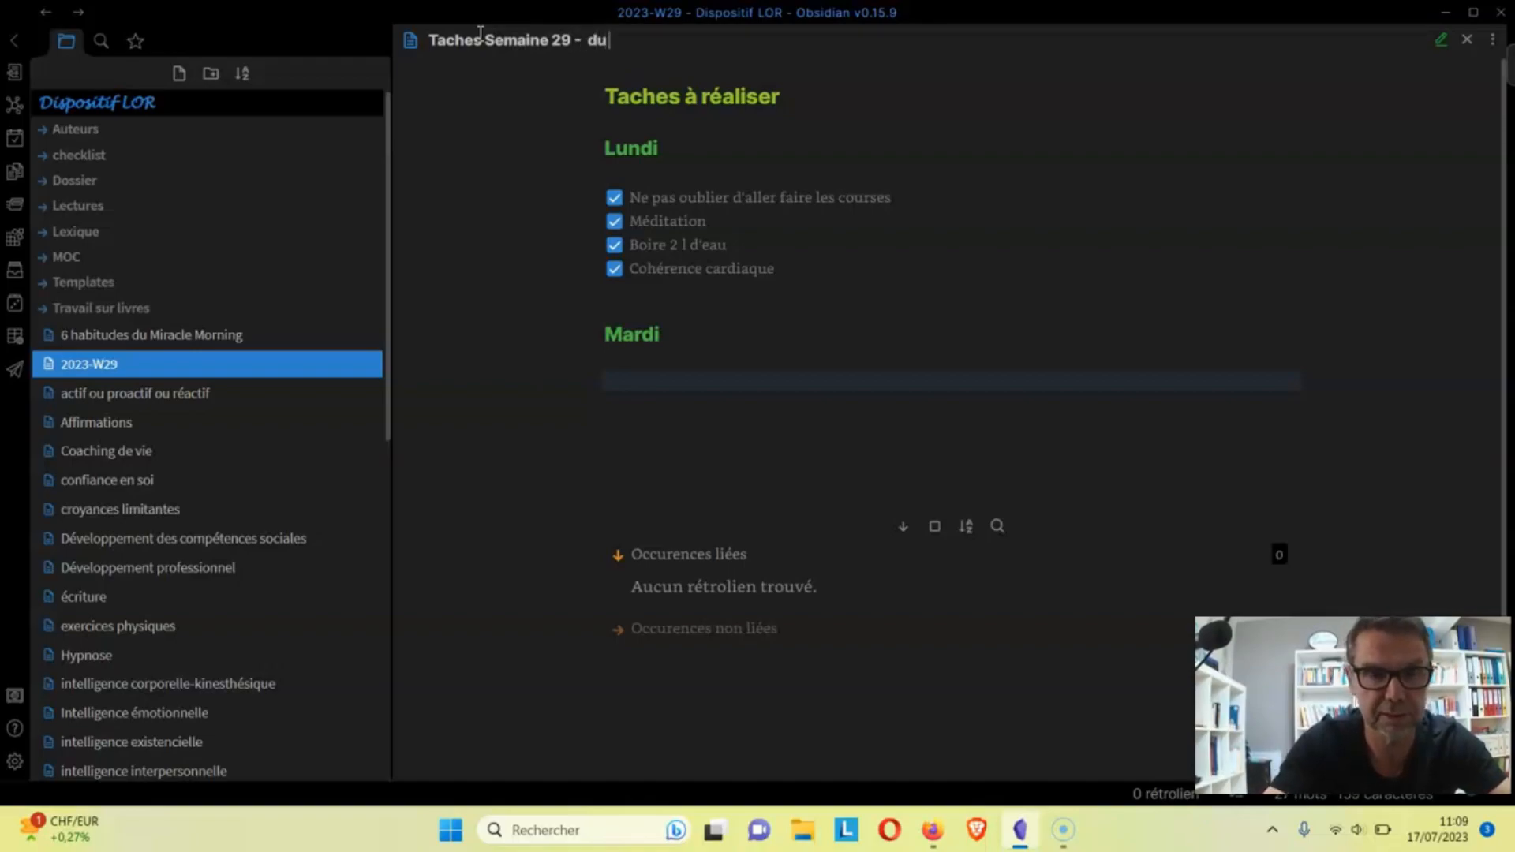
text( 19)
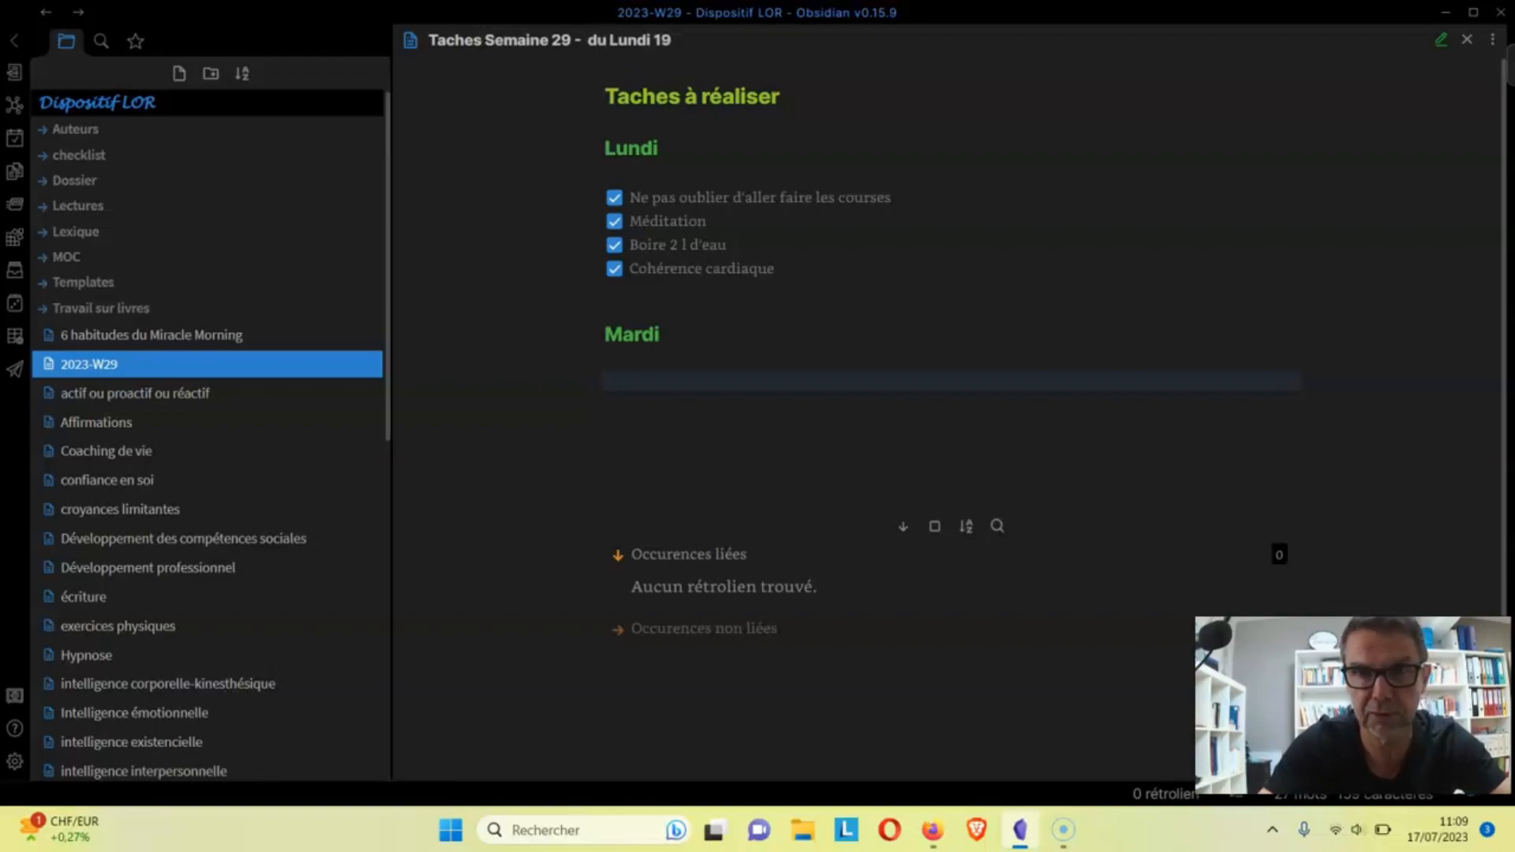
Show the calendar sidebar and correct the title's date so that it ends with "du Lundi 17 juillet au 23 Juillet".
click(1505, 70)
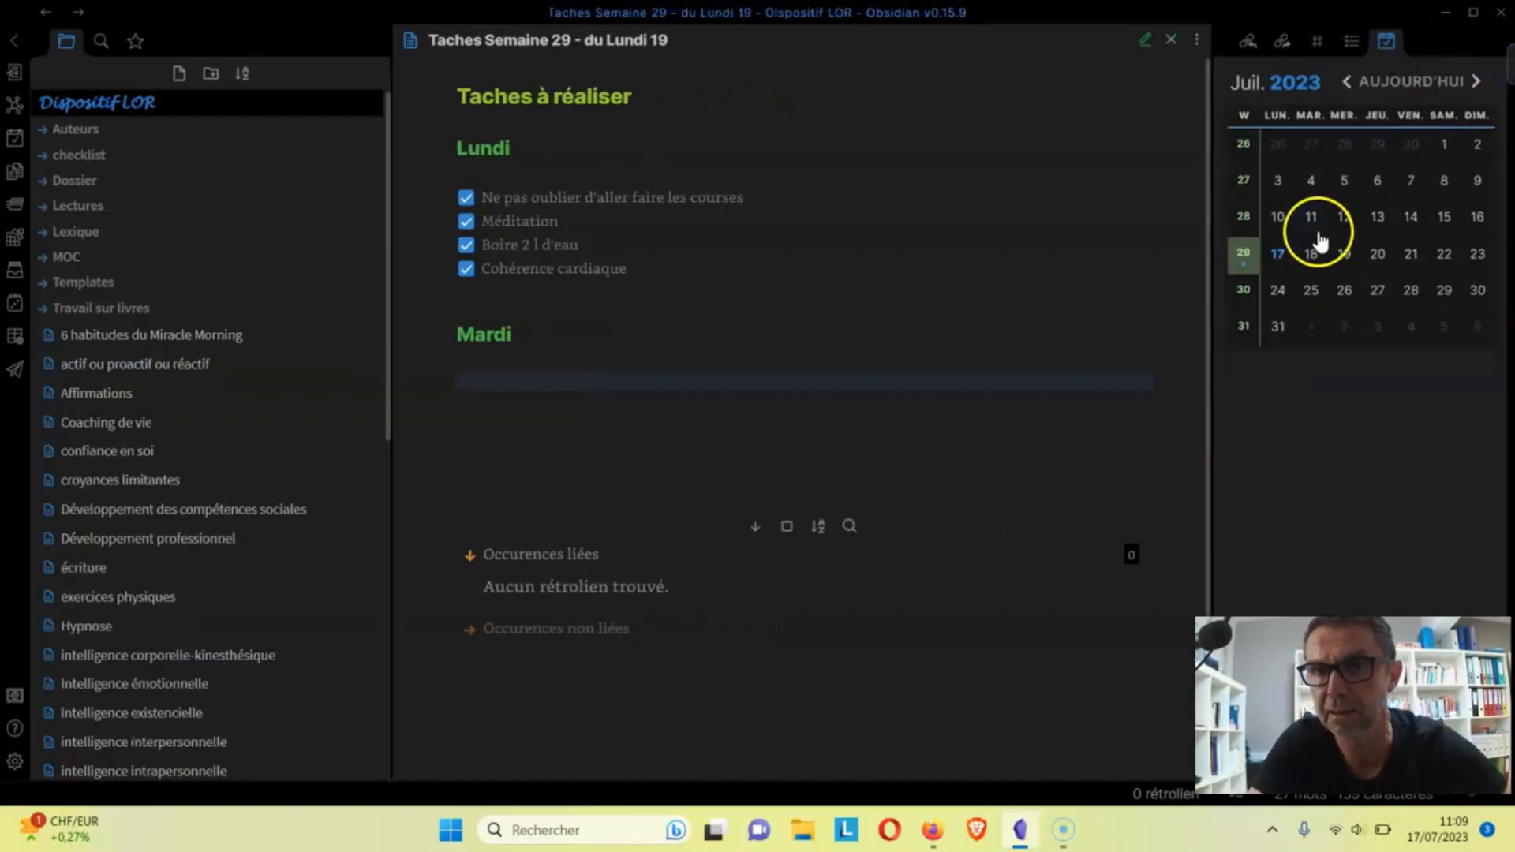
click(666, 34)
key(BackSpace)
text(7)
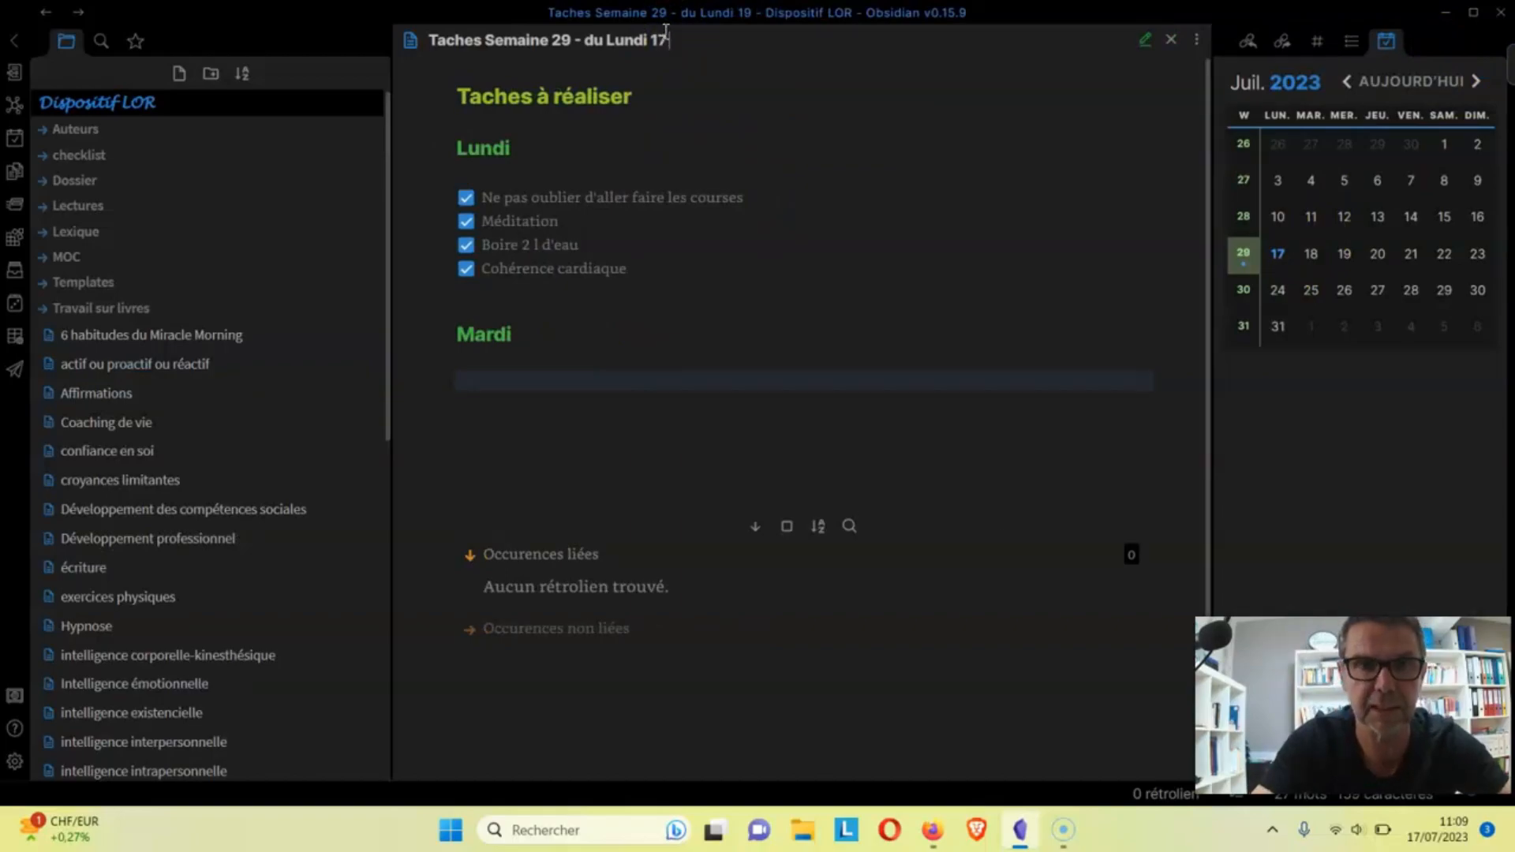
text( juillet au)
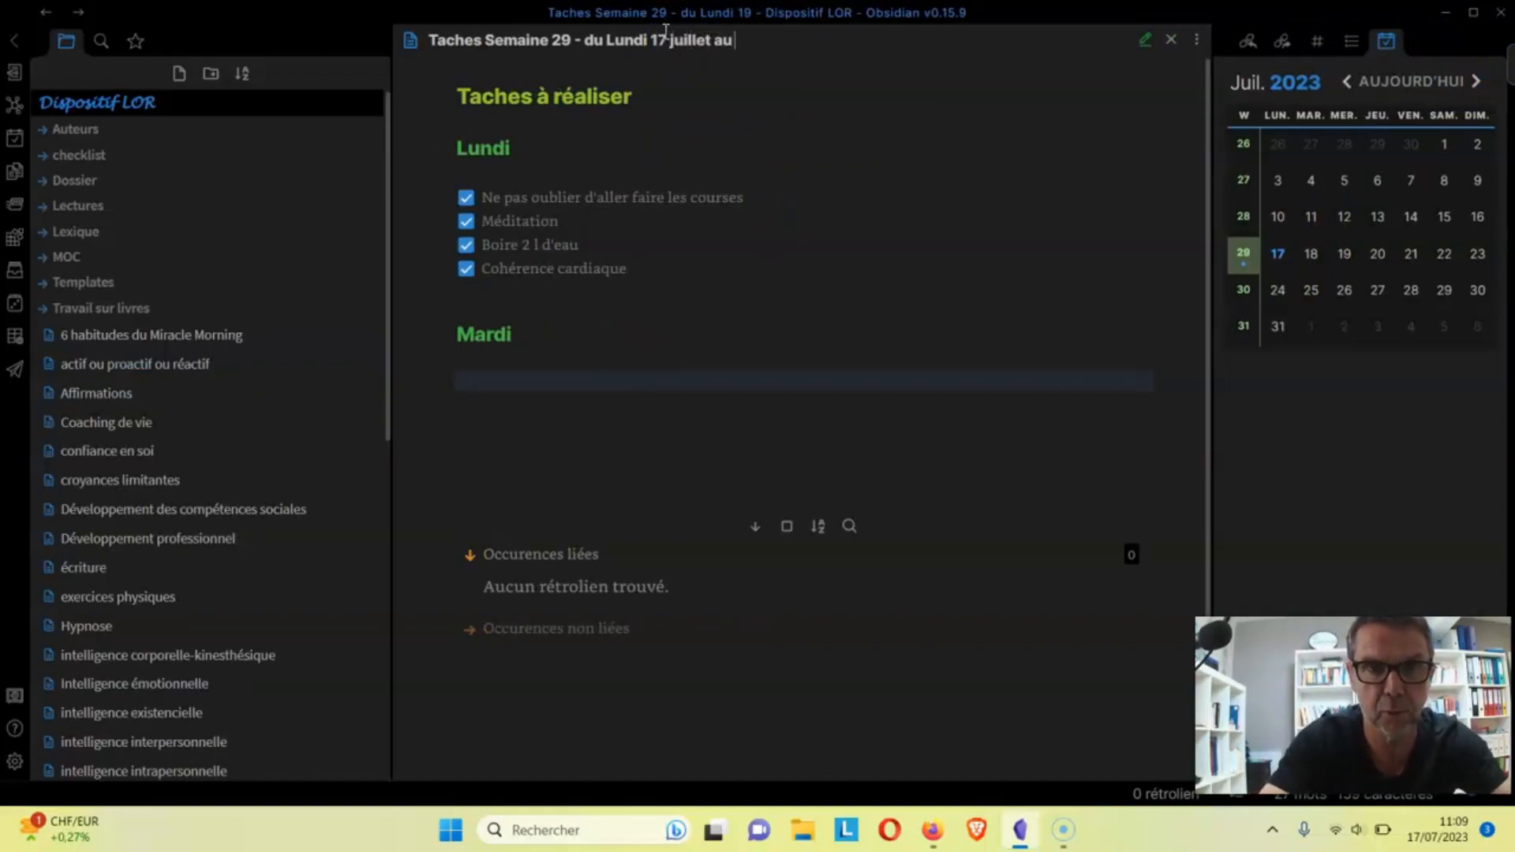
text( 23)
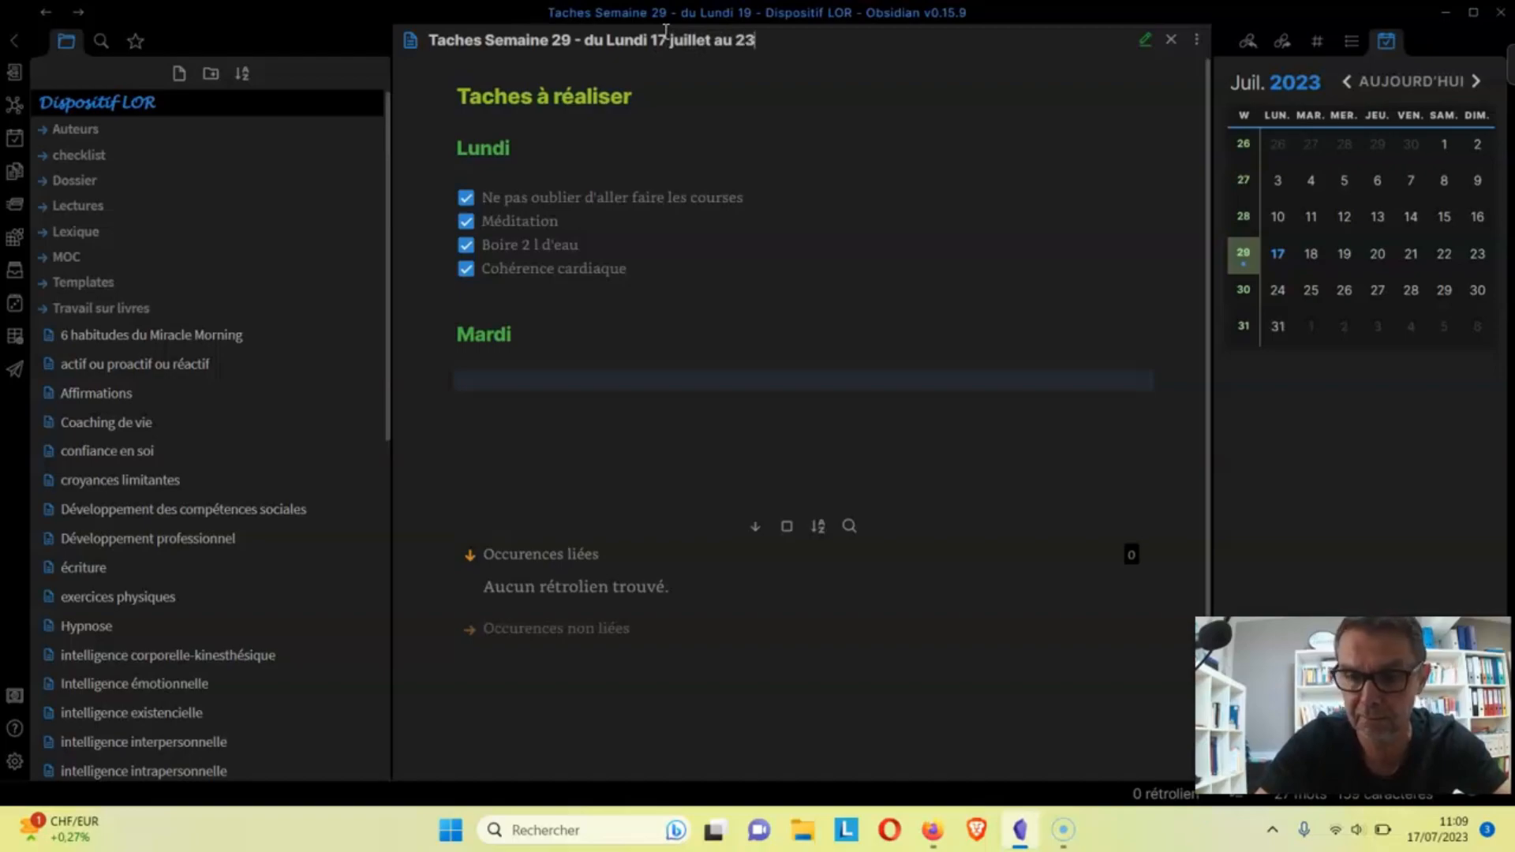
text( Juillet)
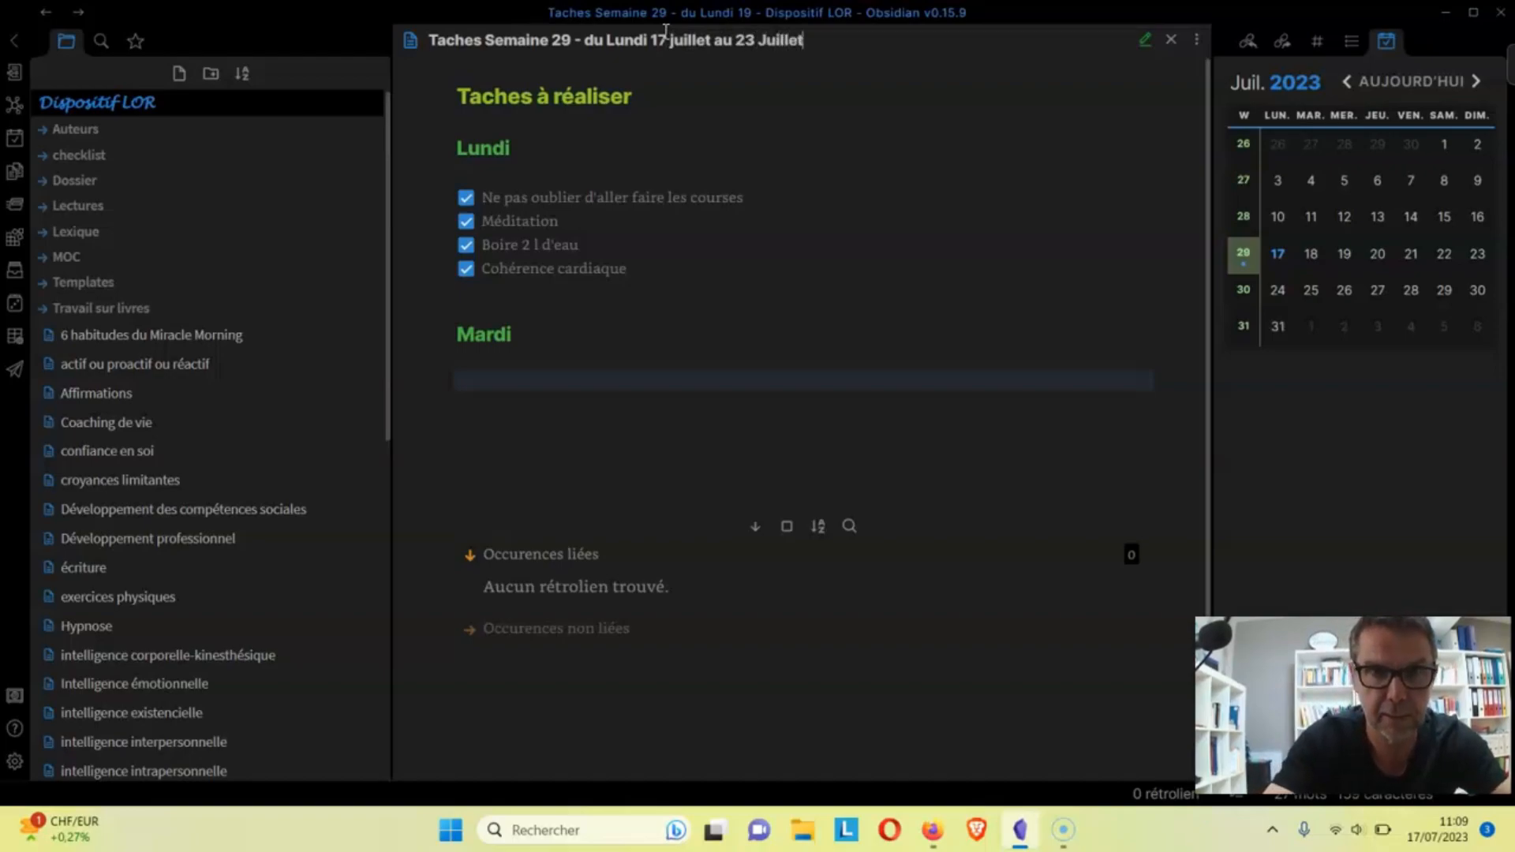
Remove the first "juillet" from the title so that it reads "Taches Semaine 29 - du Lundi 17 au 23 Juillet".
click(708, 44)
key(BackSpace)
key(BackSpace)
key(BackSpace)
key(BackSpace)
key(BackSpace)
key(BackSpace)
key(BackSpace)
key(BackSpace)
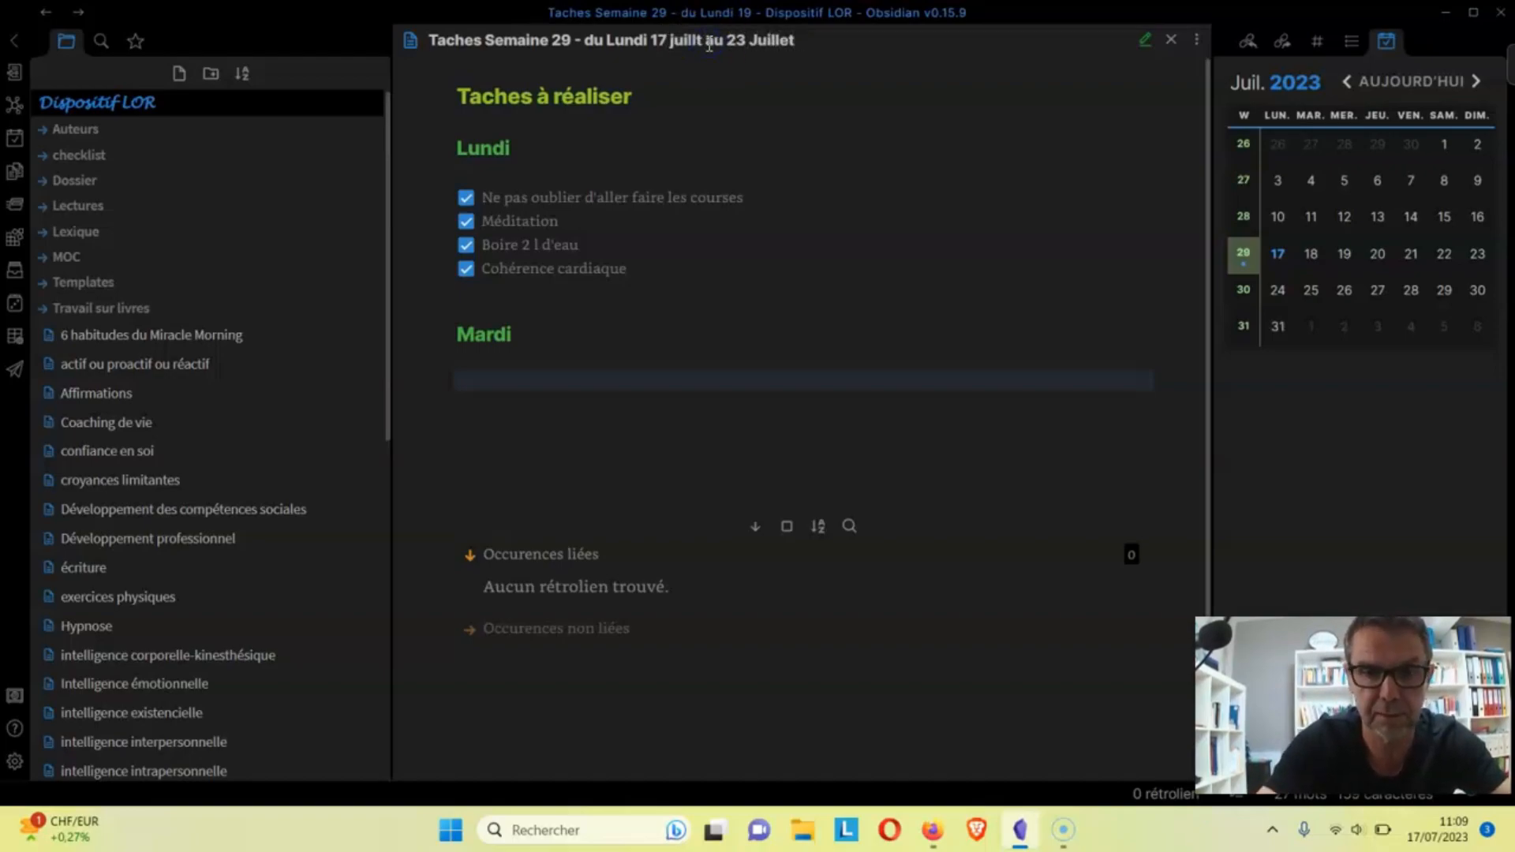
click(785, 44)
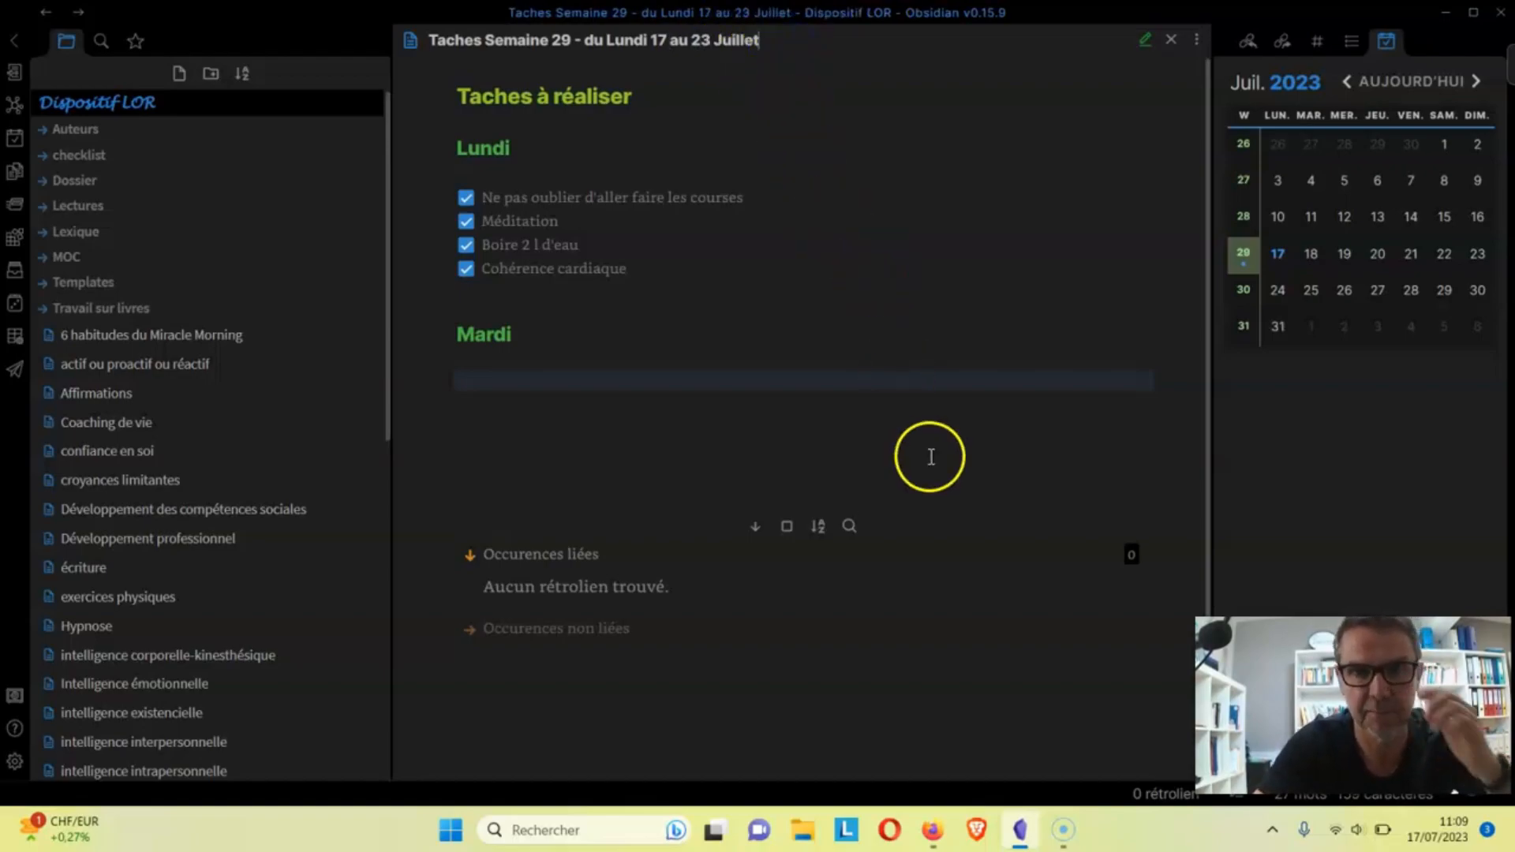
click(1509, 67)
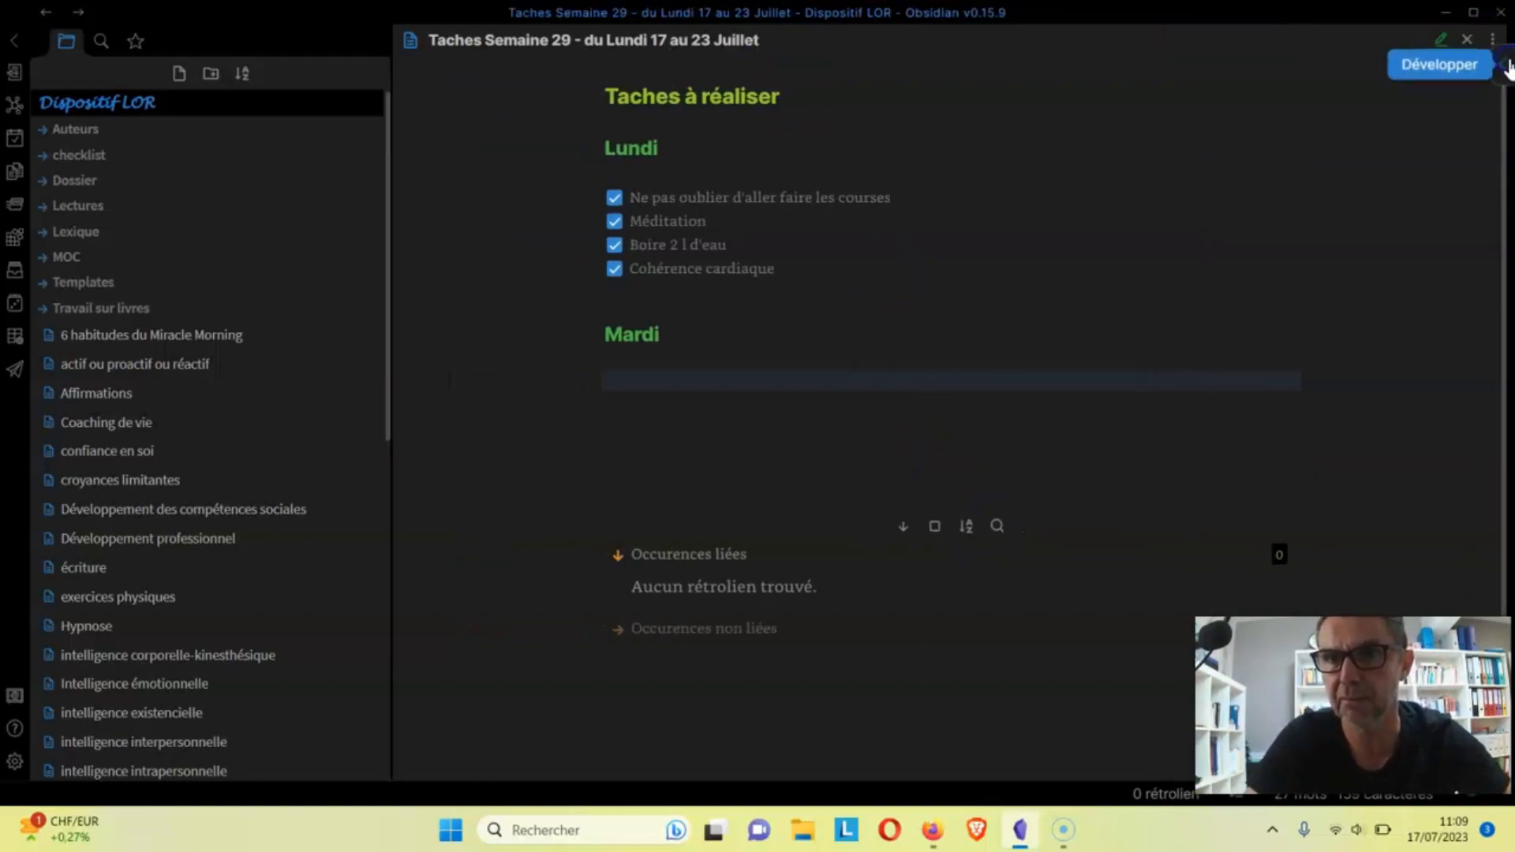
click(913, 418)
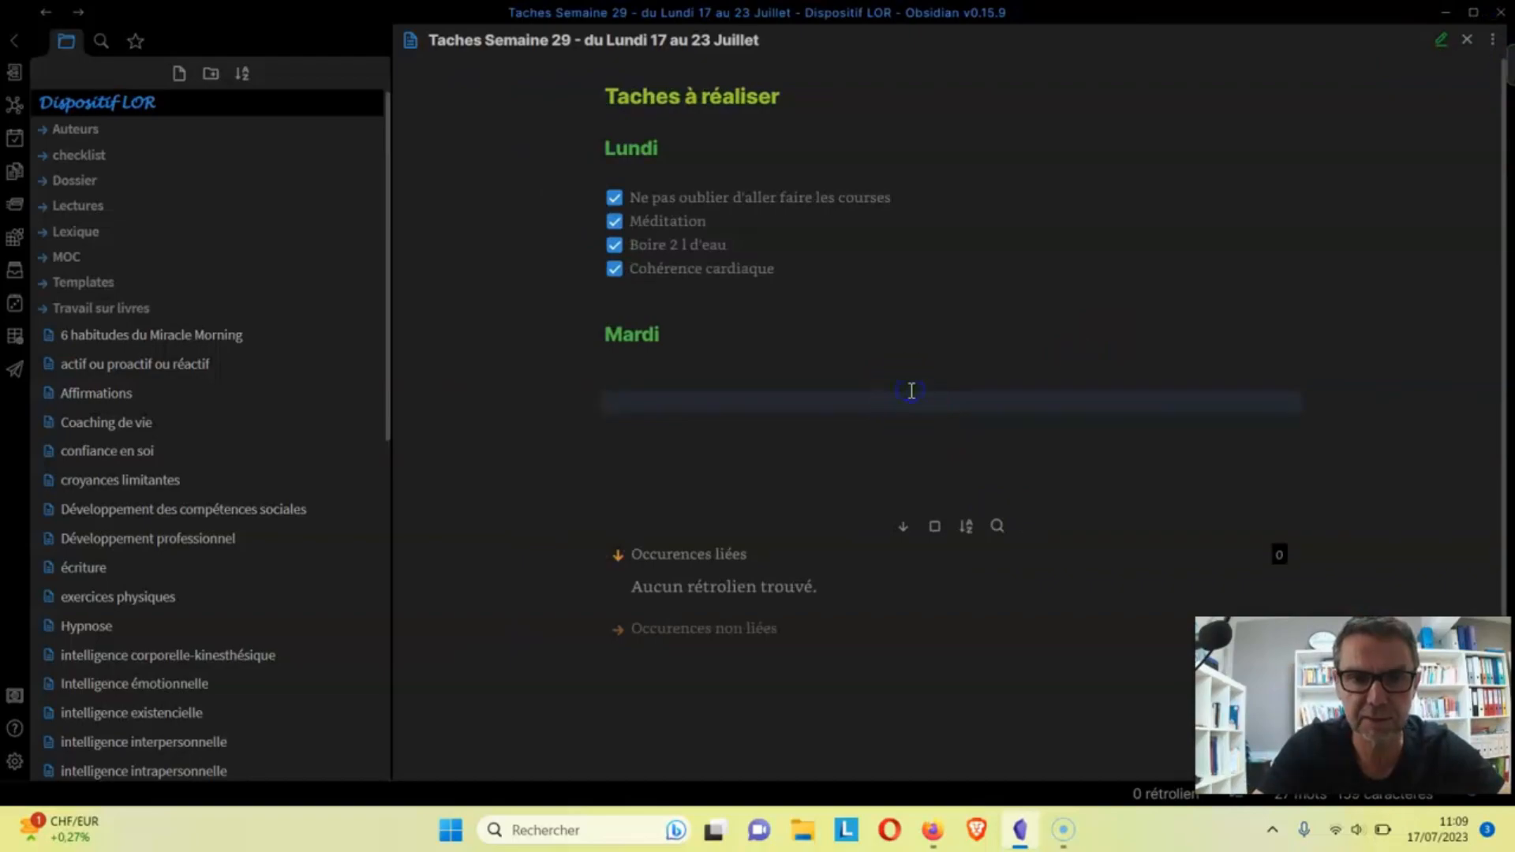
click(912, 387)
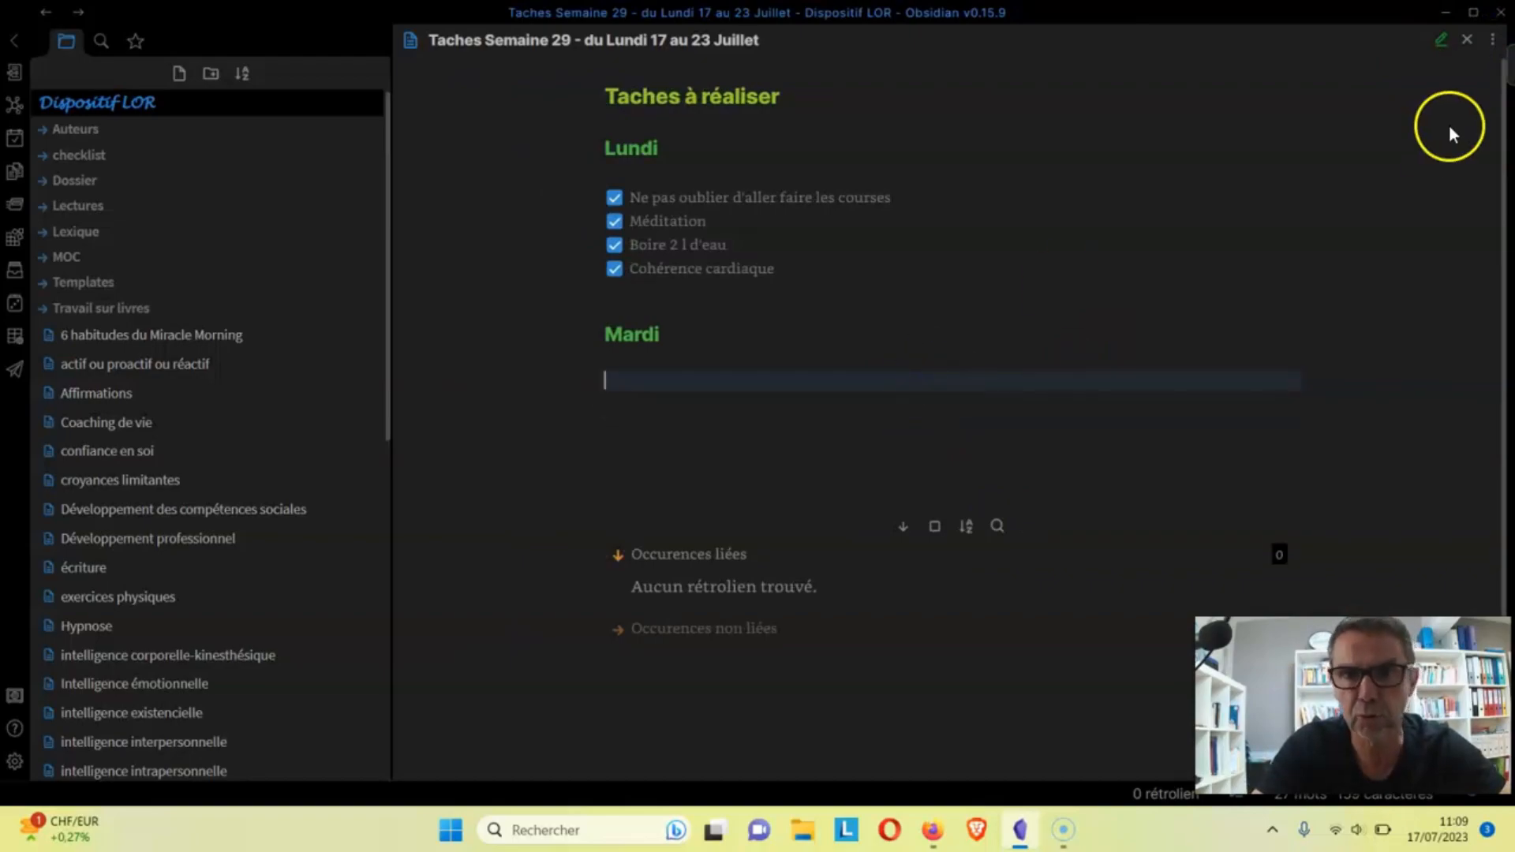
click(1500, 49)
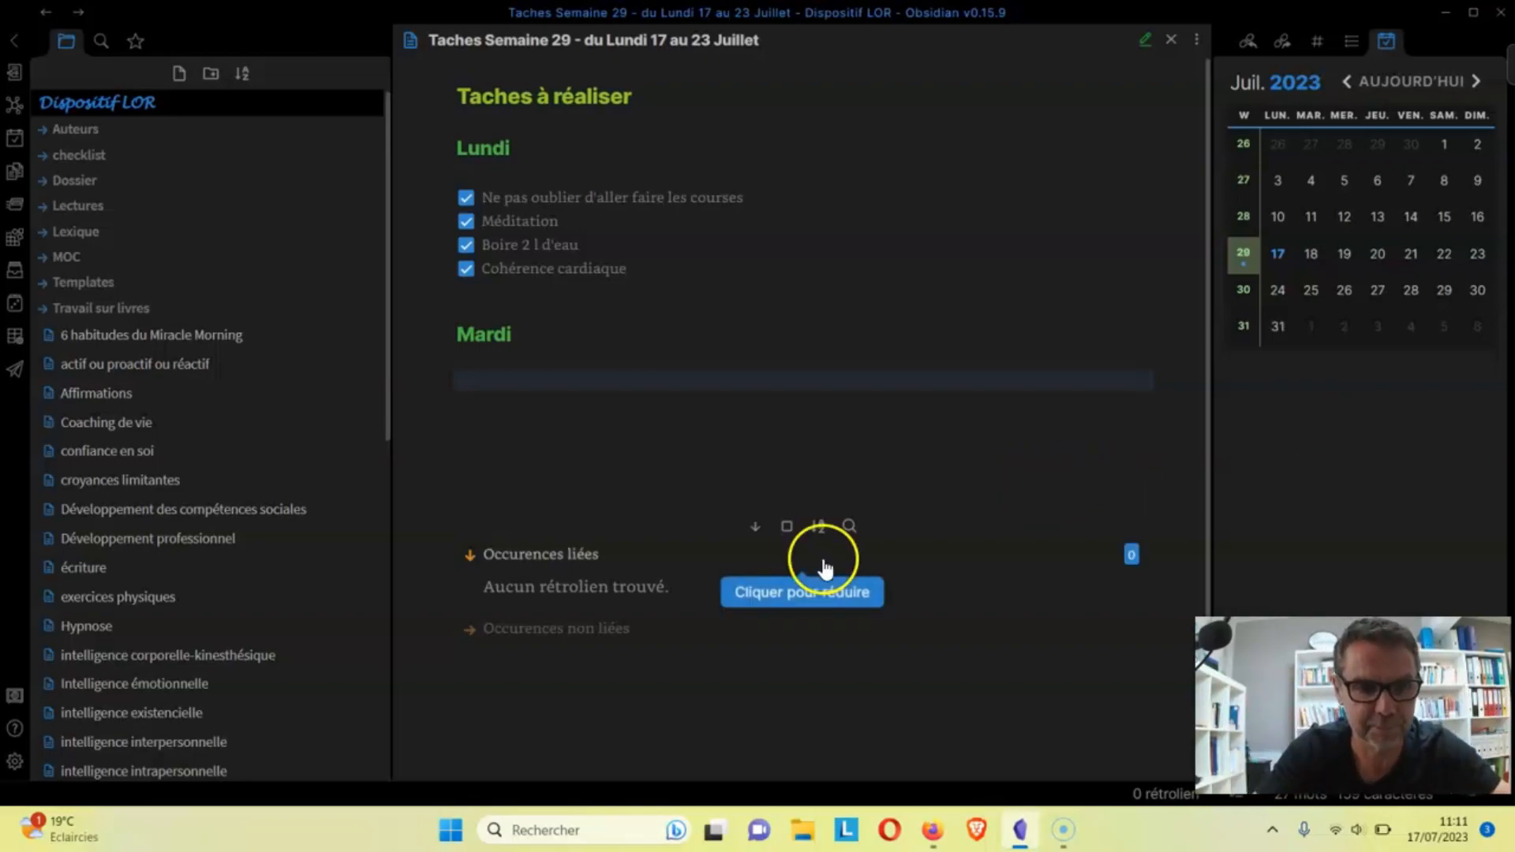
Close the settings and delete the notes "Untitled Kanban" and "Logo" from the vault.
click(52, 750)
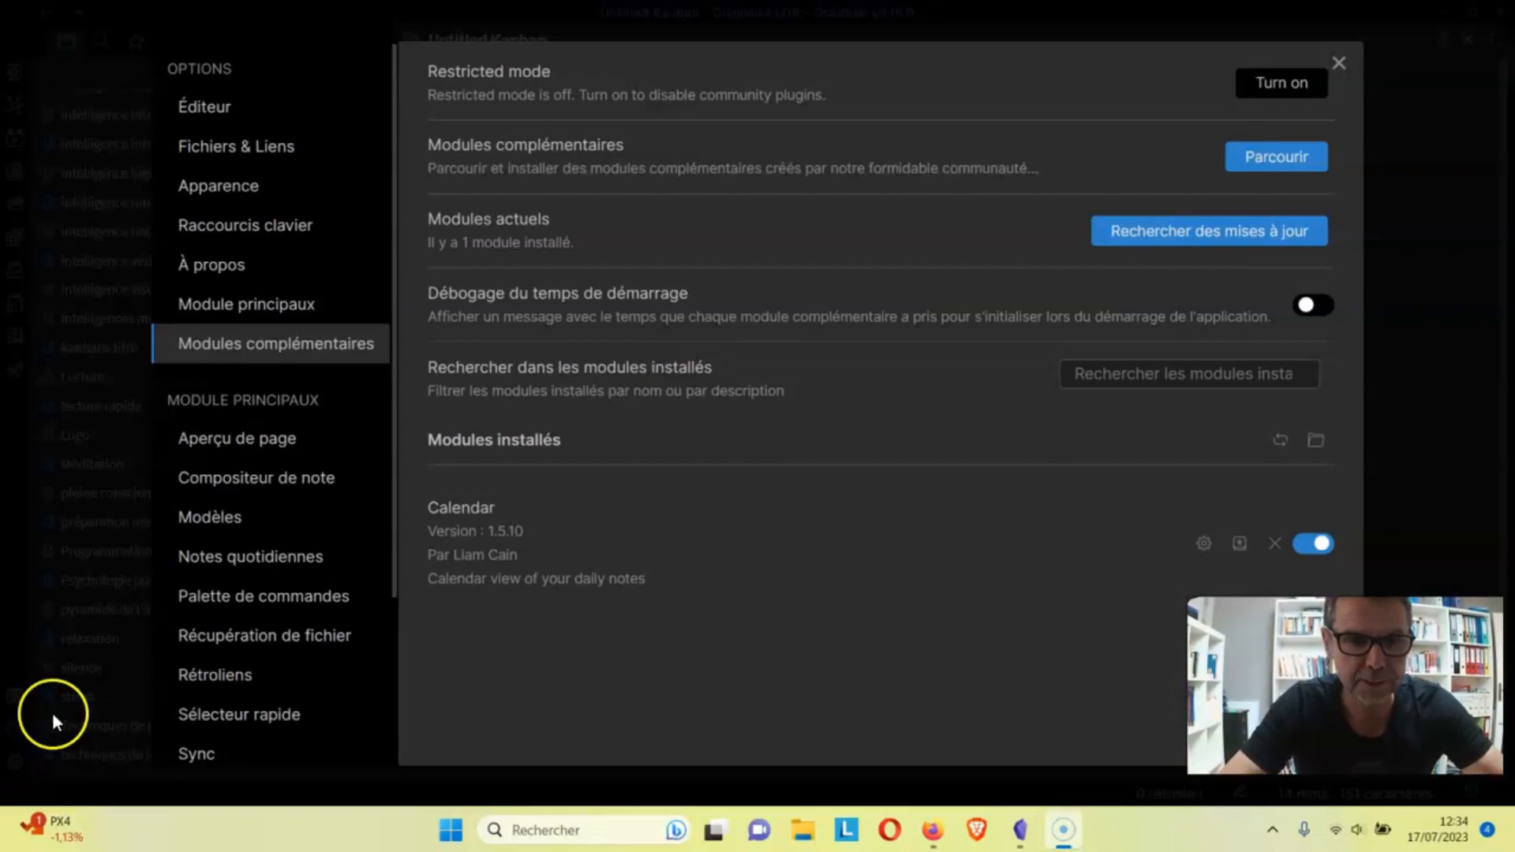
click(15, 764)
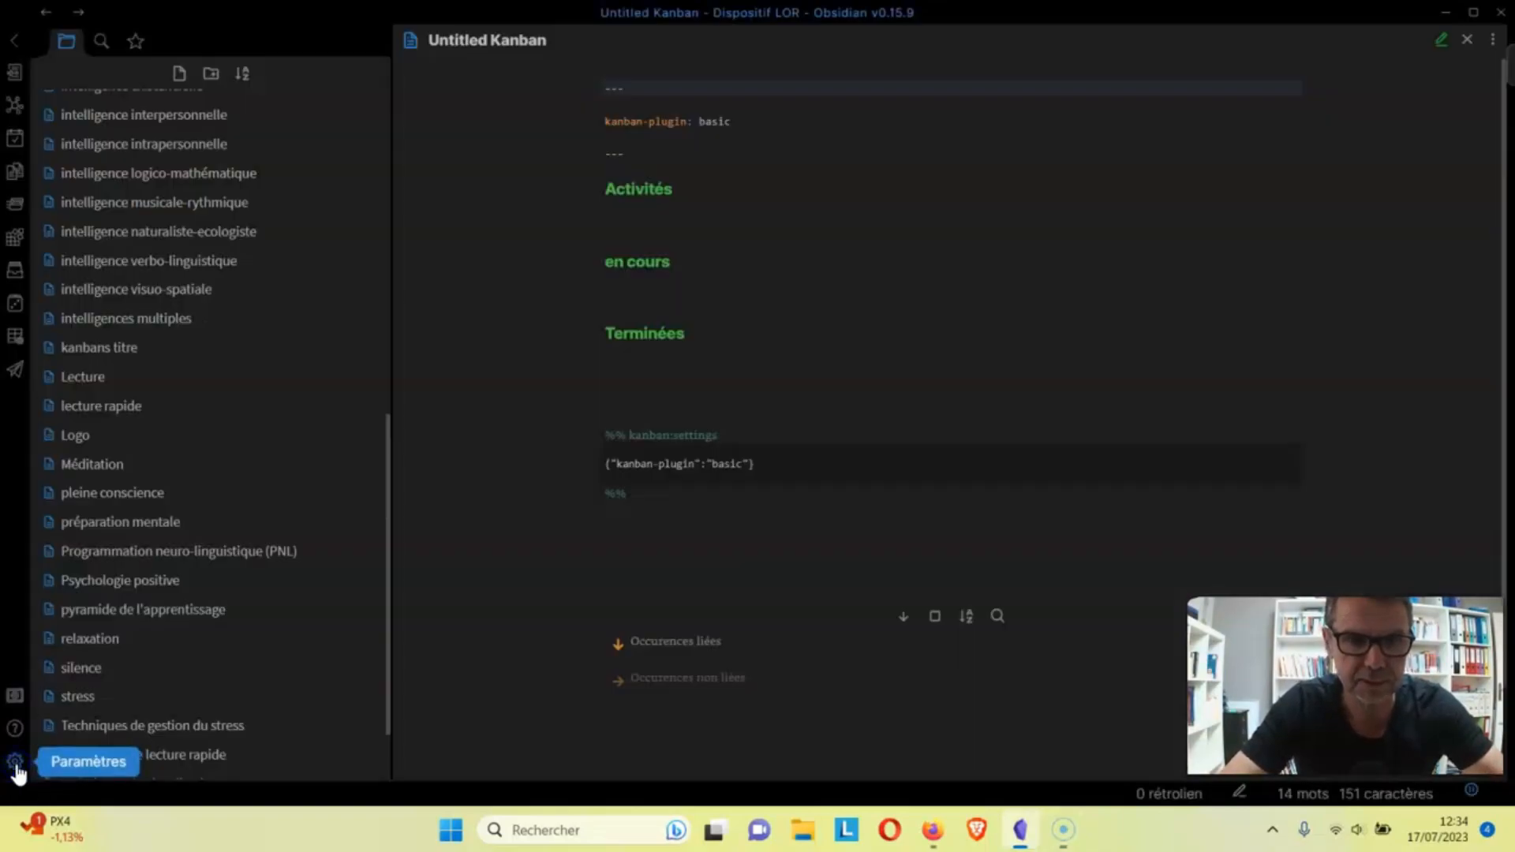
click(385, 764)
right_click(219, 726)
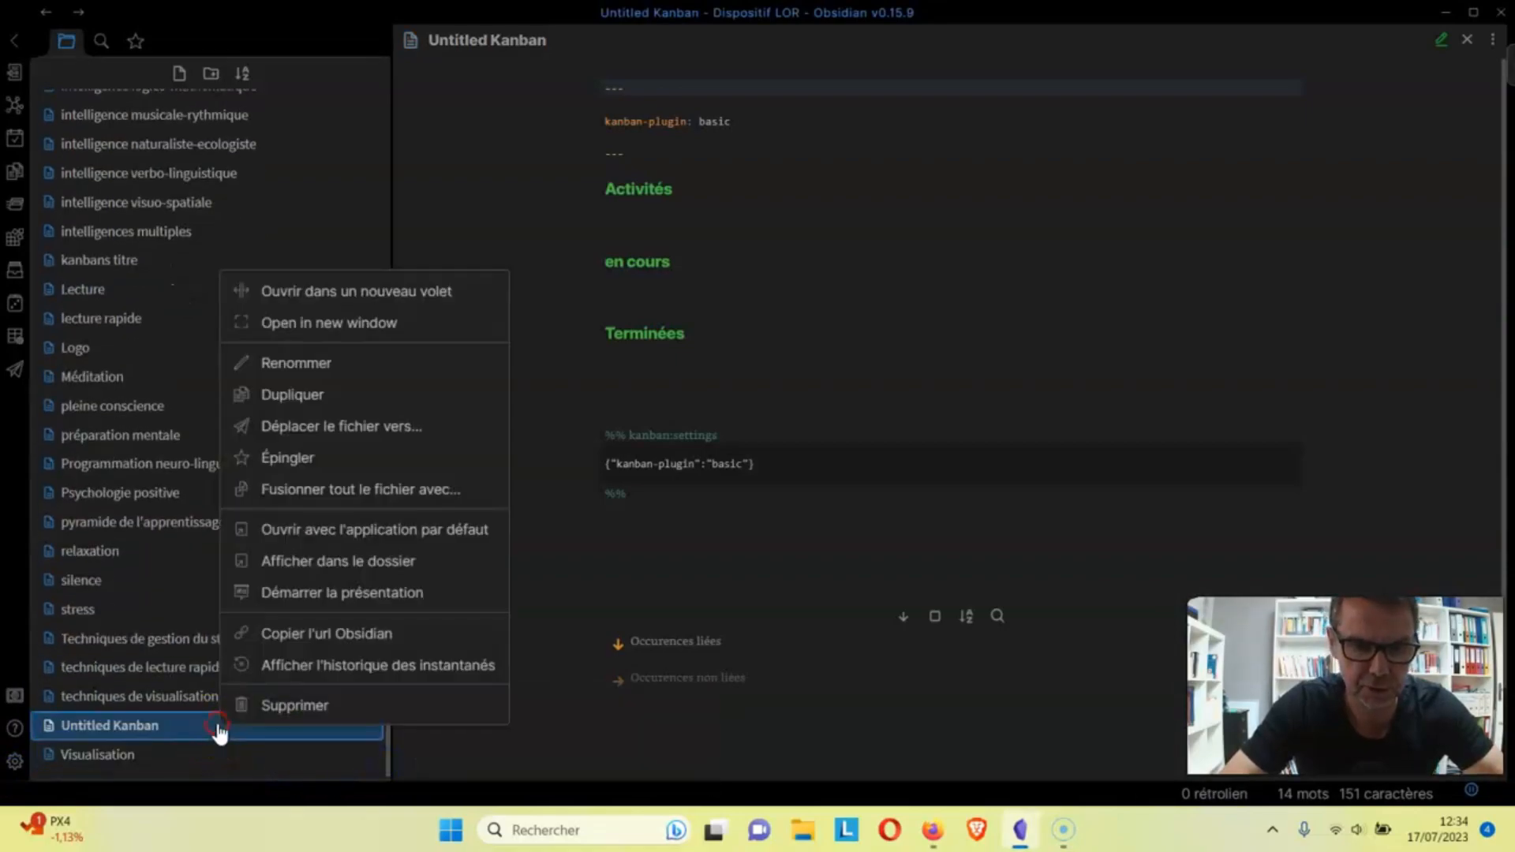
click(293, 705)
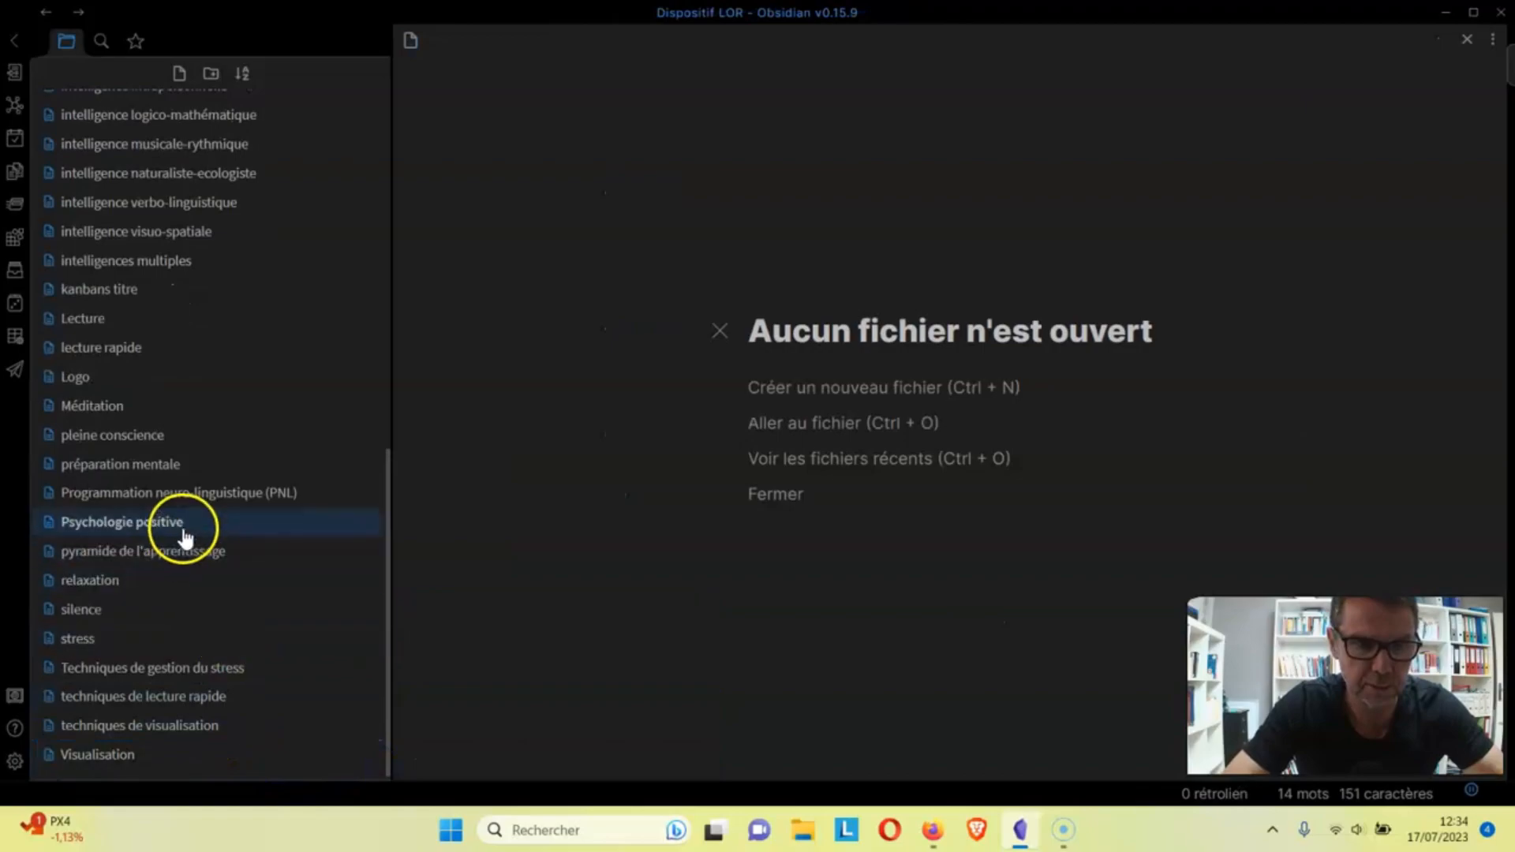
right_click(103, 379)
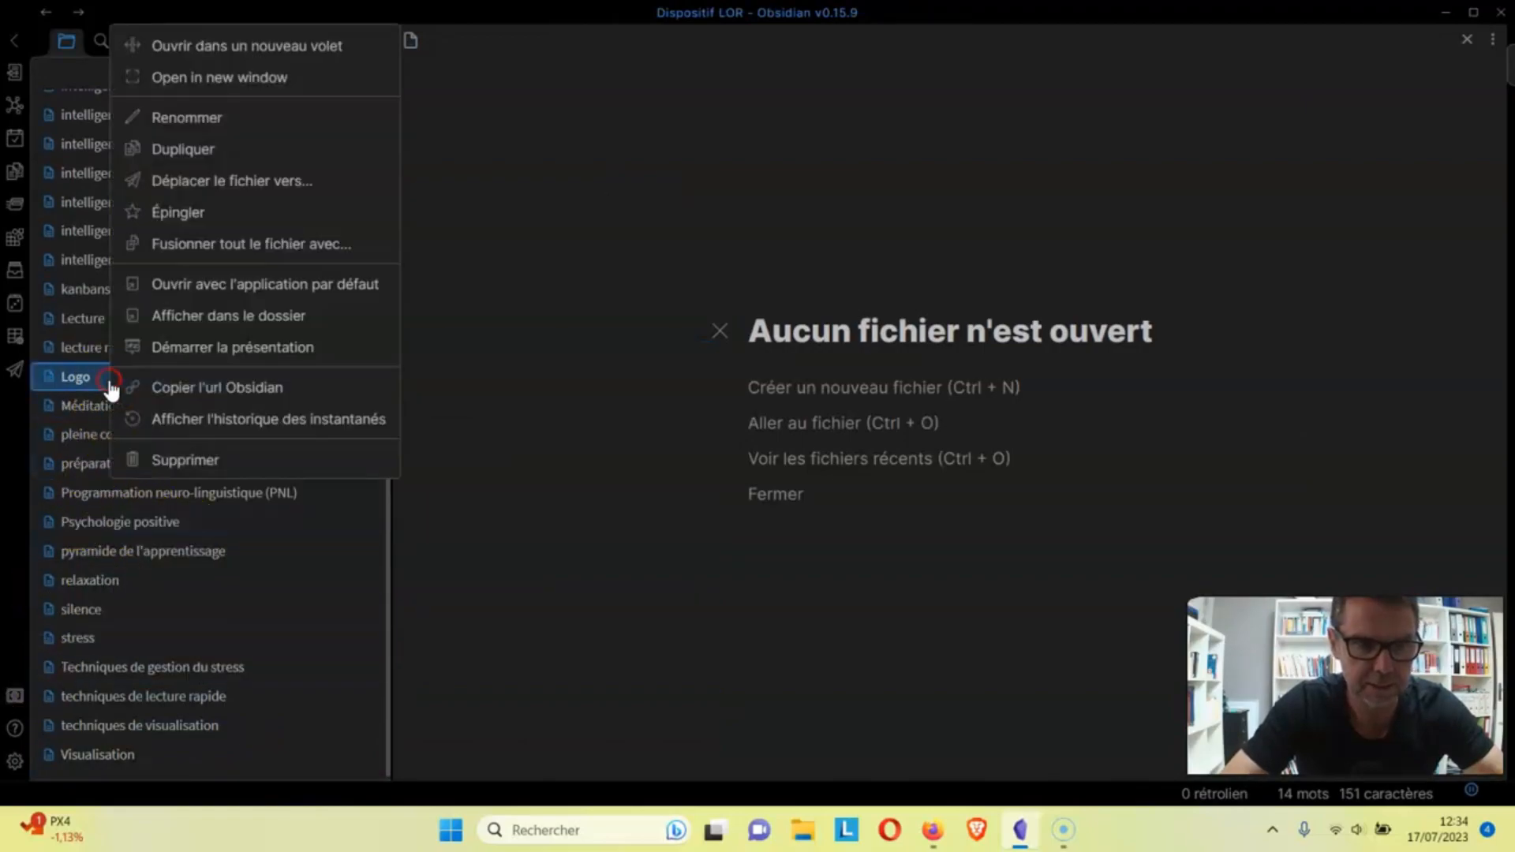
click(160, 465)
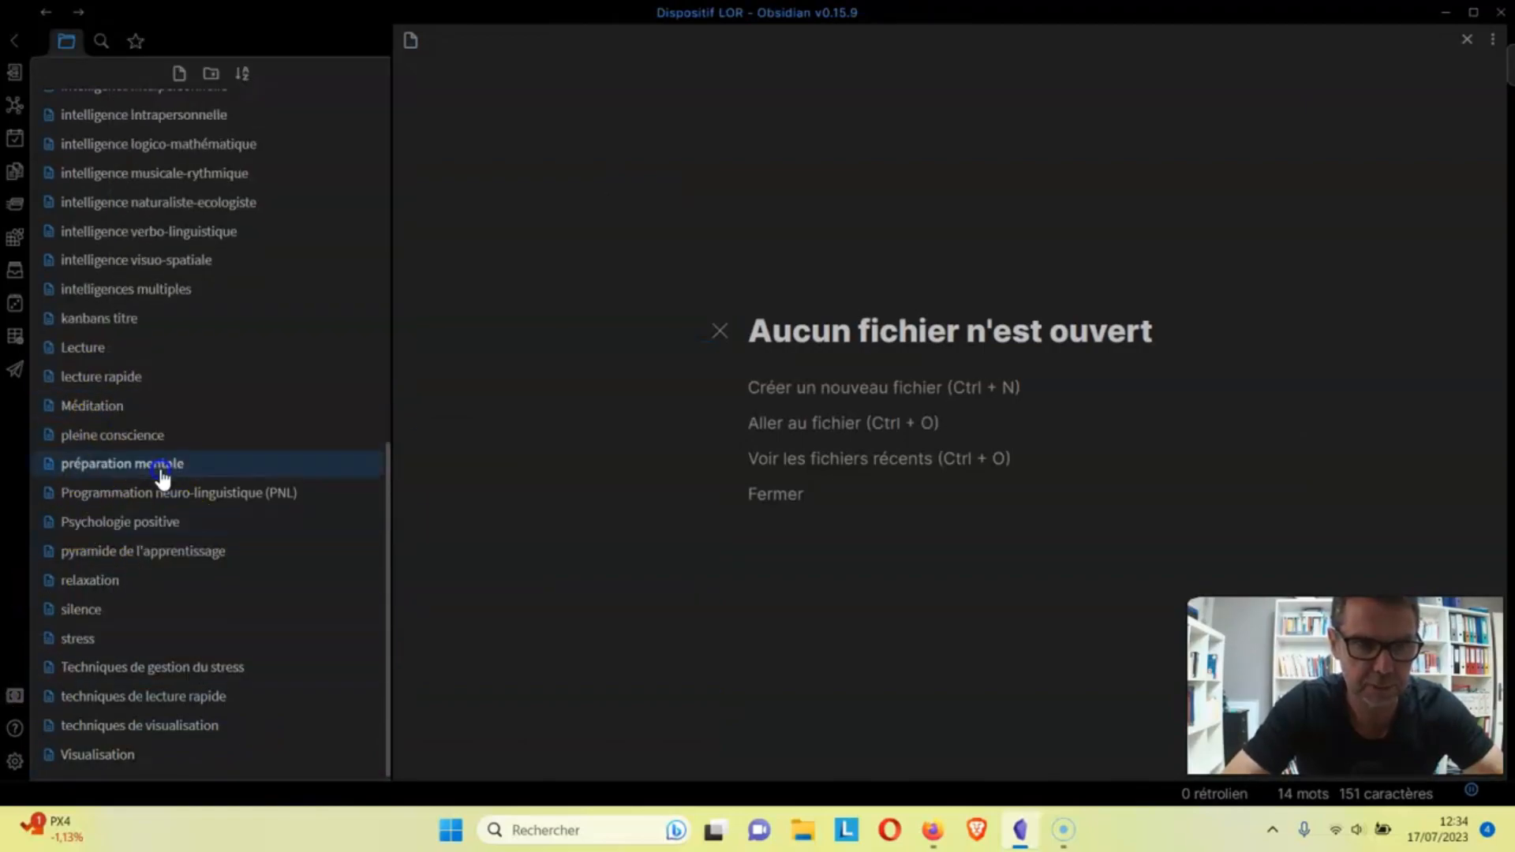
Search the community plugins for "Kanban" and open the details of the Kanban plugin by mgmeyers.
click(16, 764)
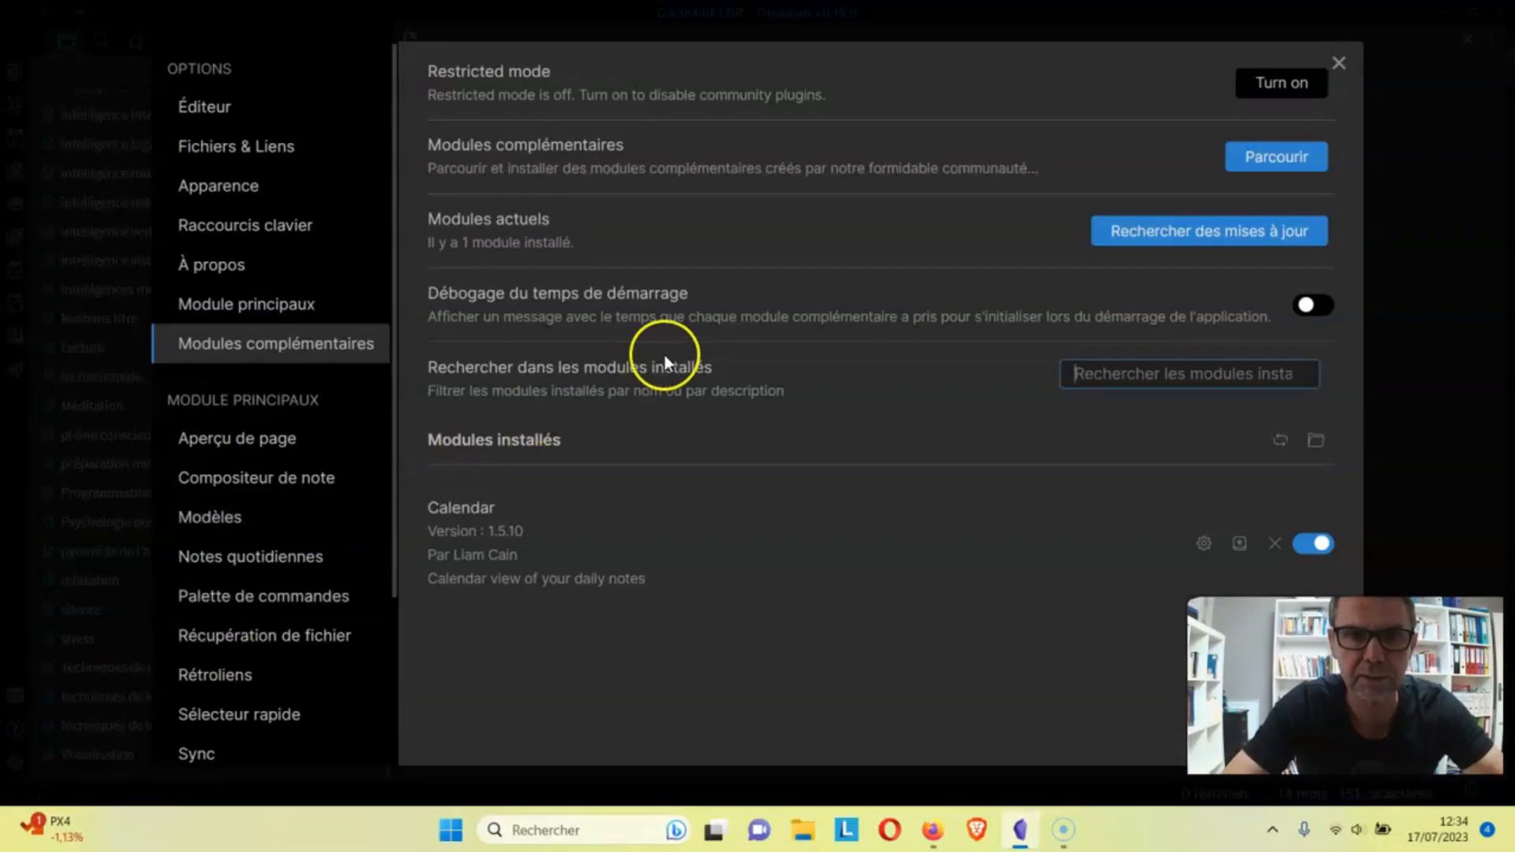
click(344, 306)
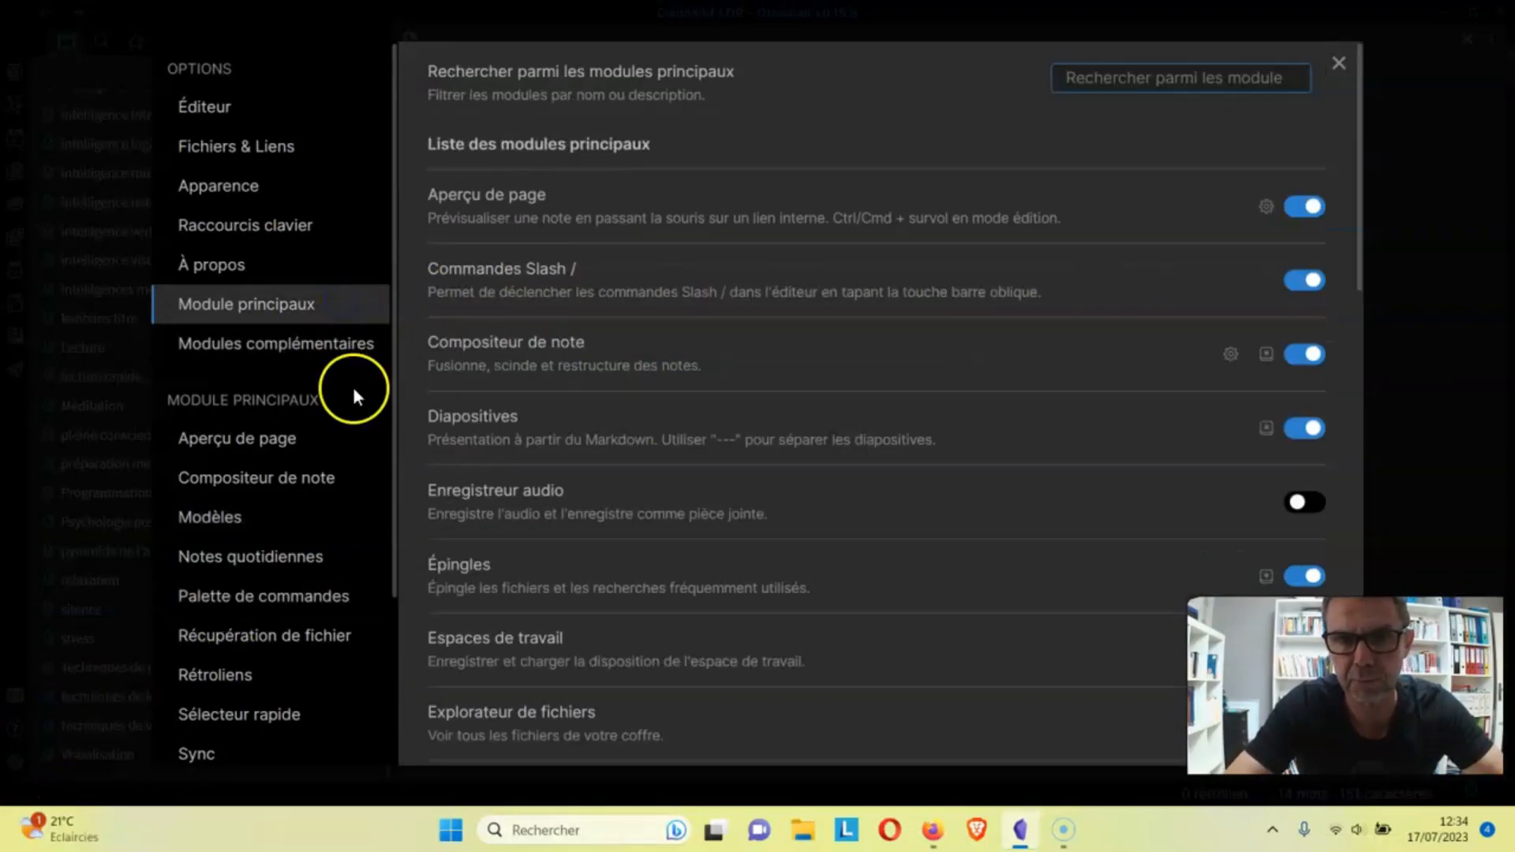
click(347, 351)
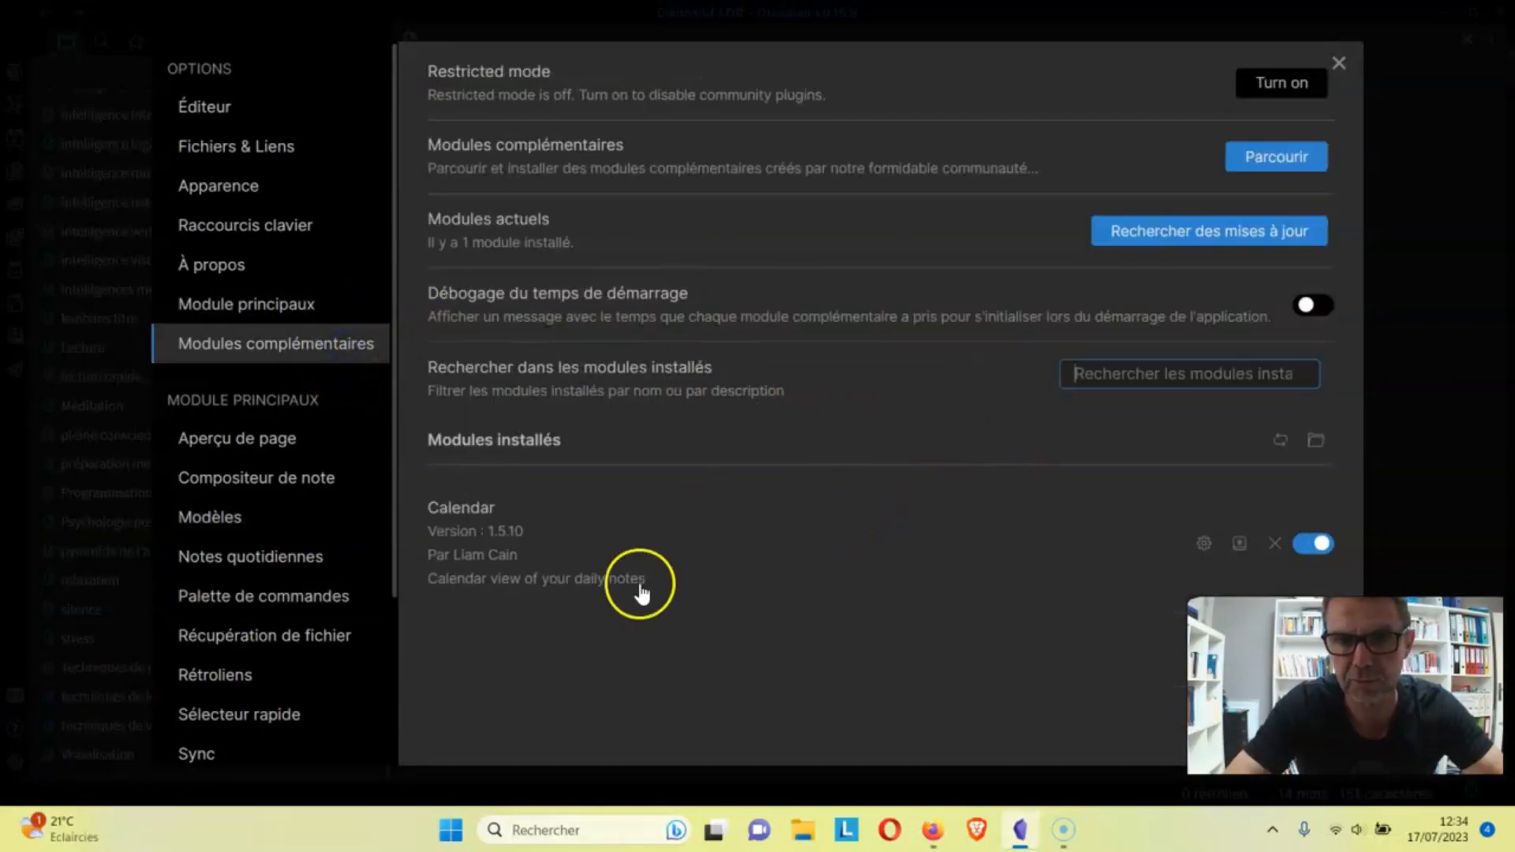
click(957, 483)
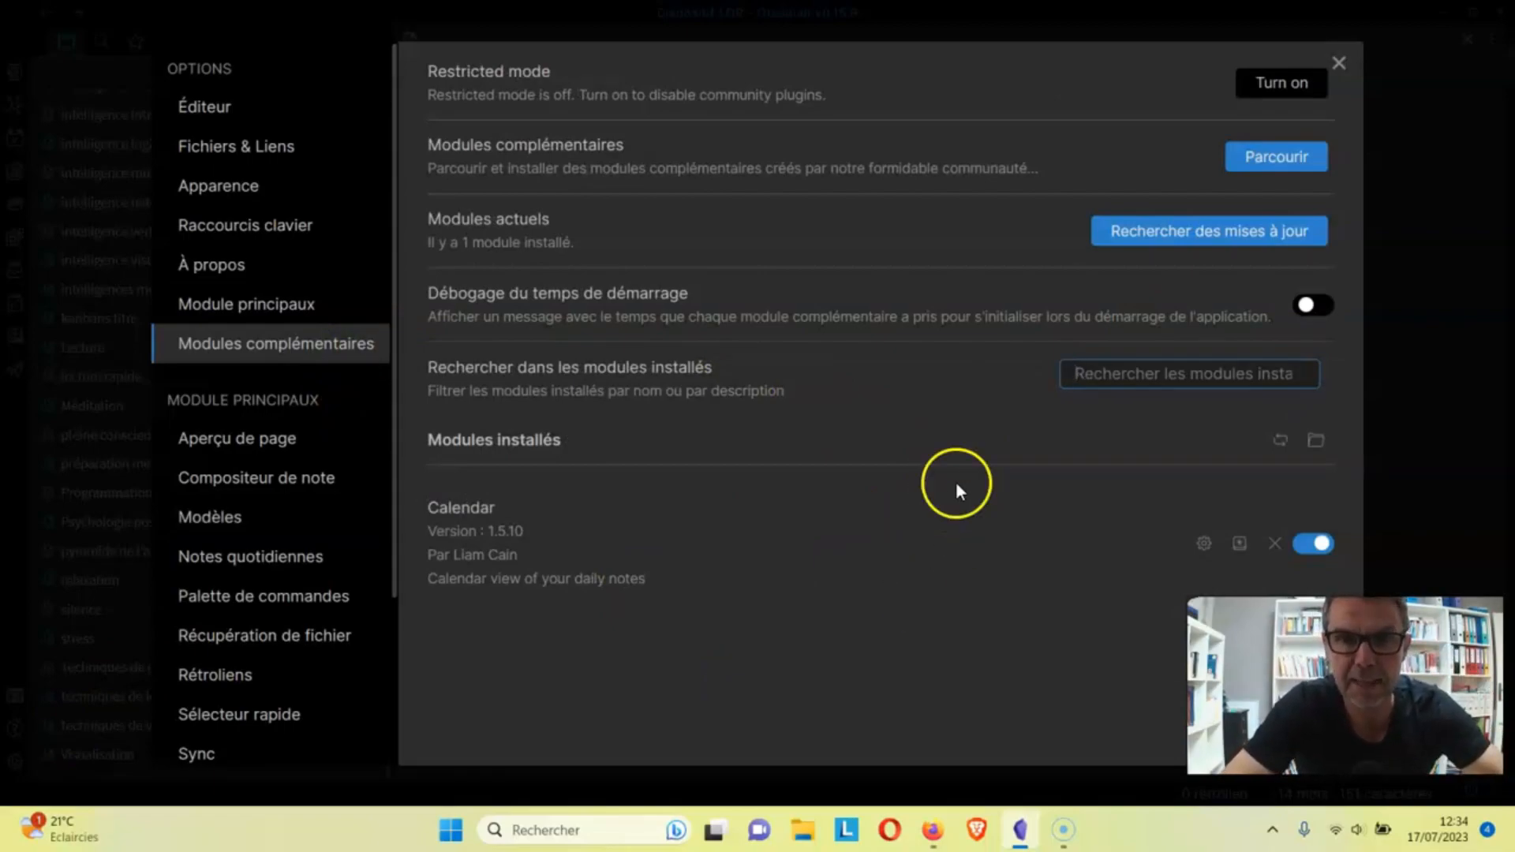
click(1272, 155)
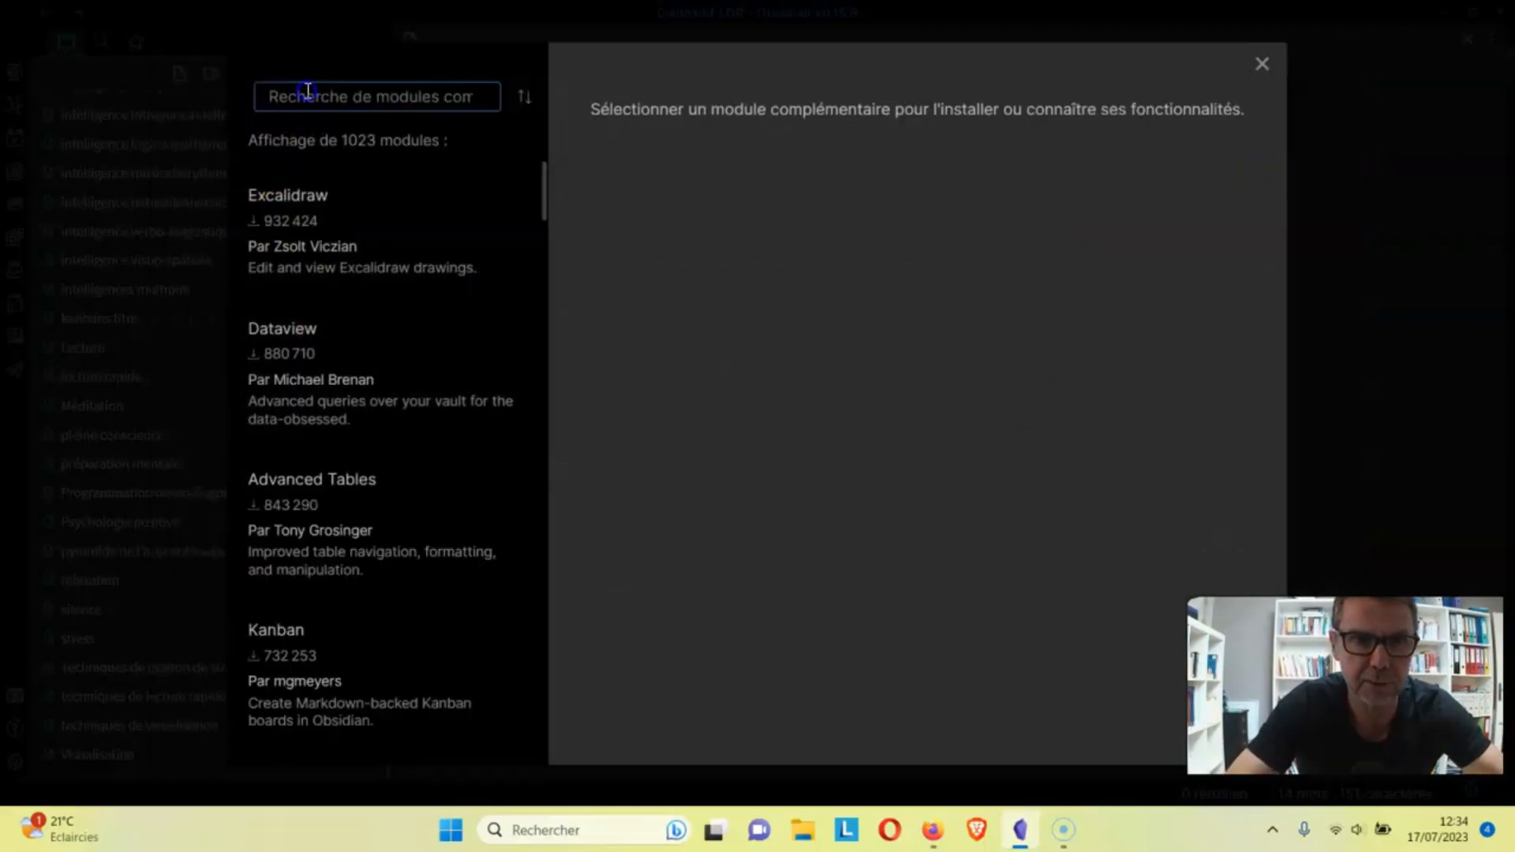
text(K)
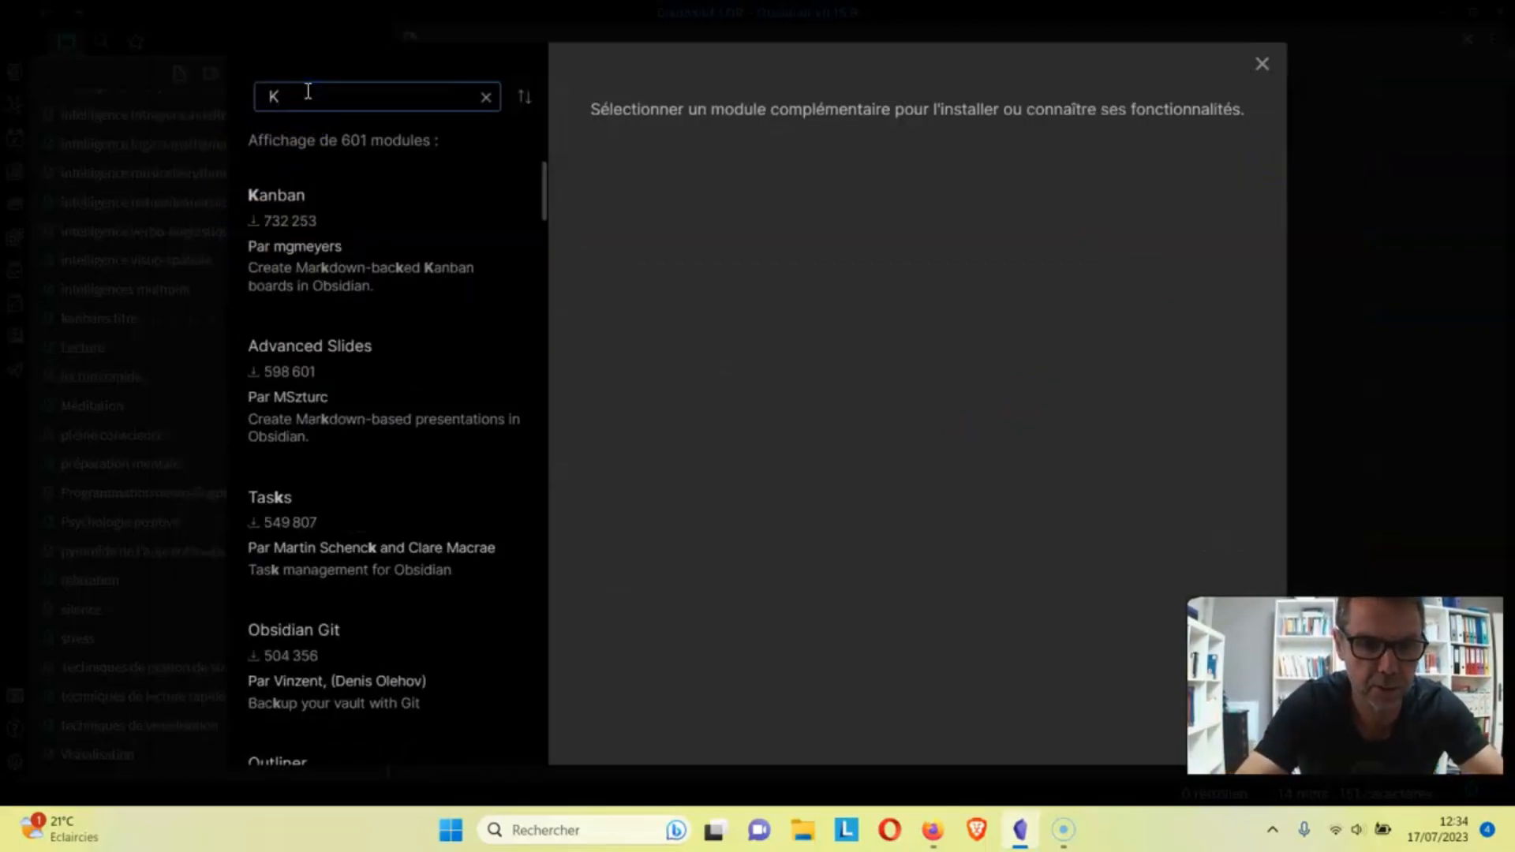
text(anban)
click(330, 259)
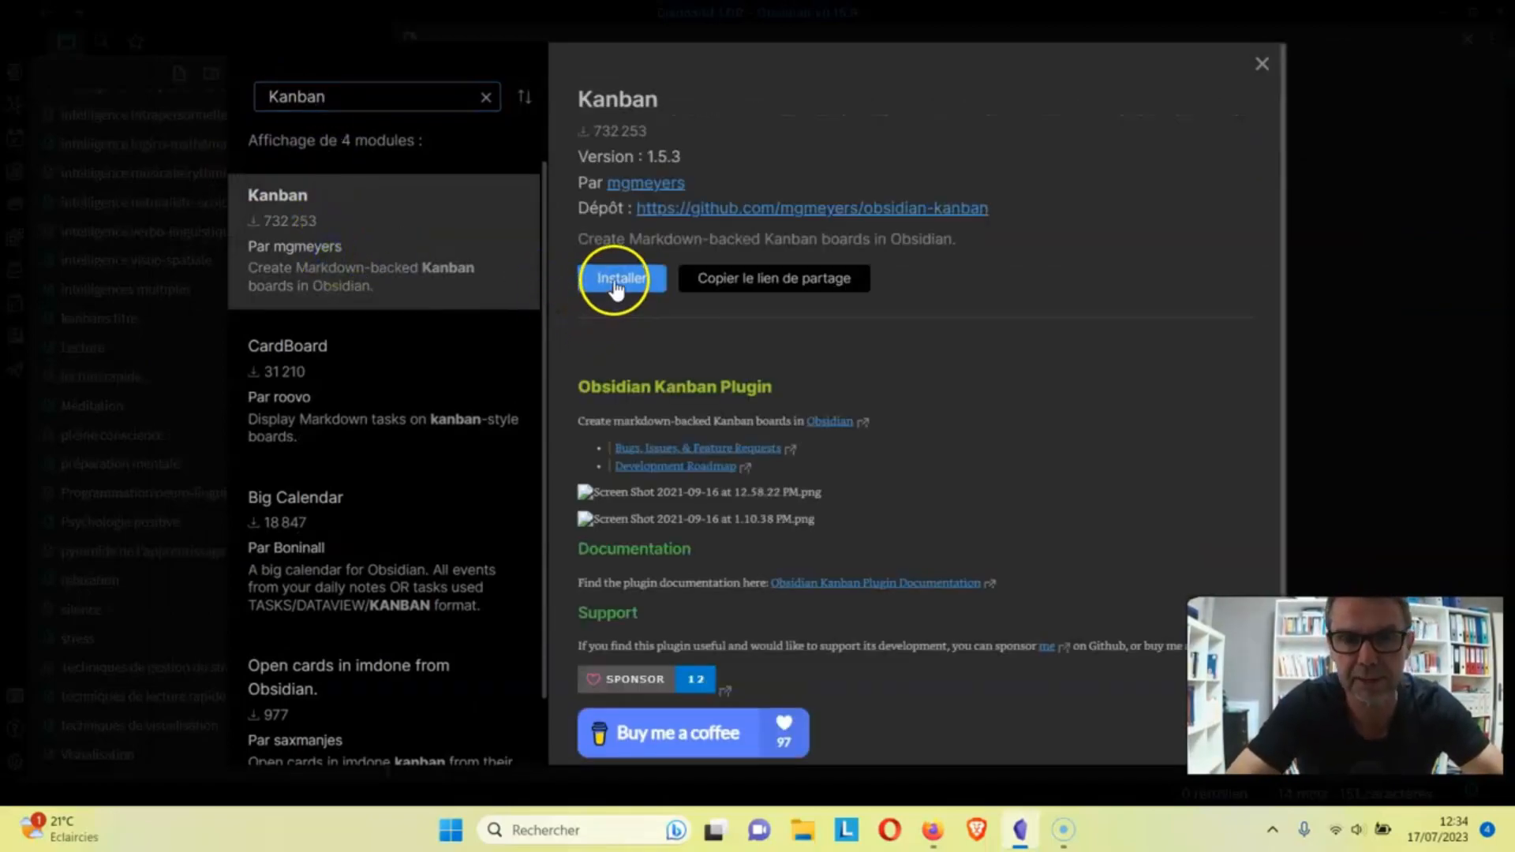
Install and enable the Kanban plugin, check it among the installed plugins, and close the settings.
click(618, 281)
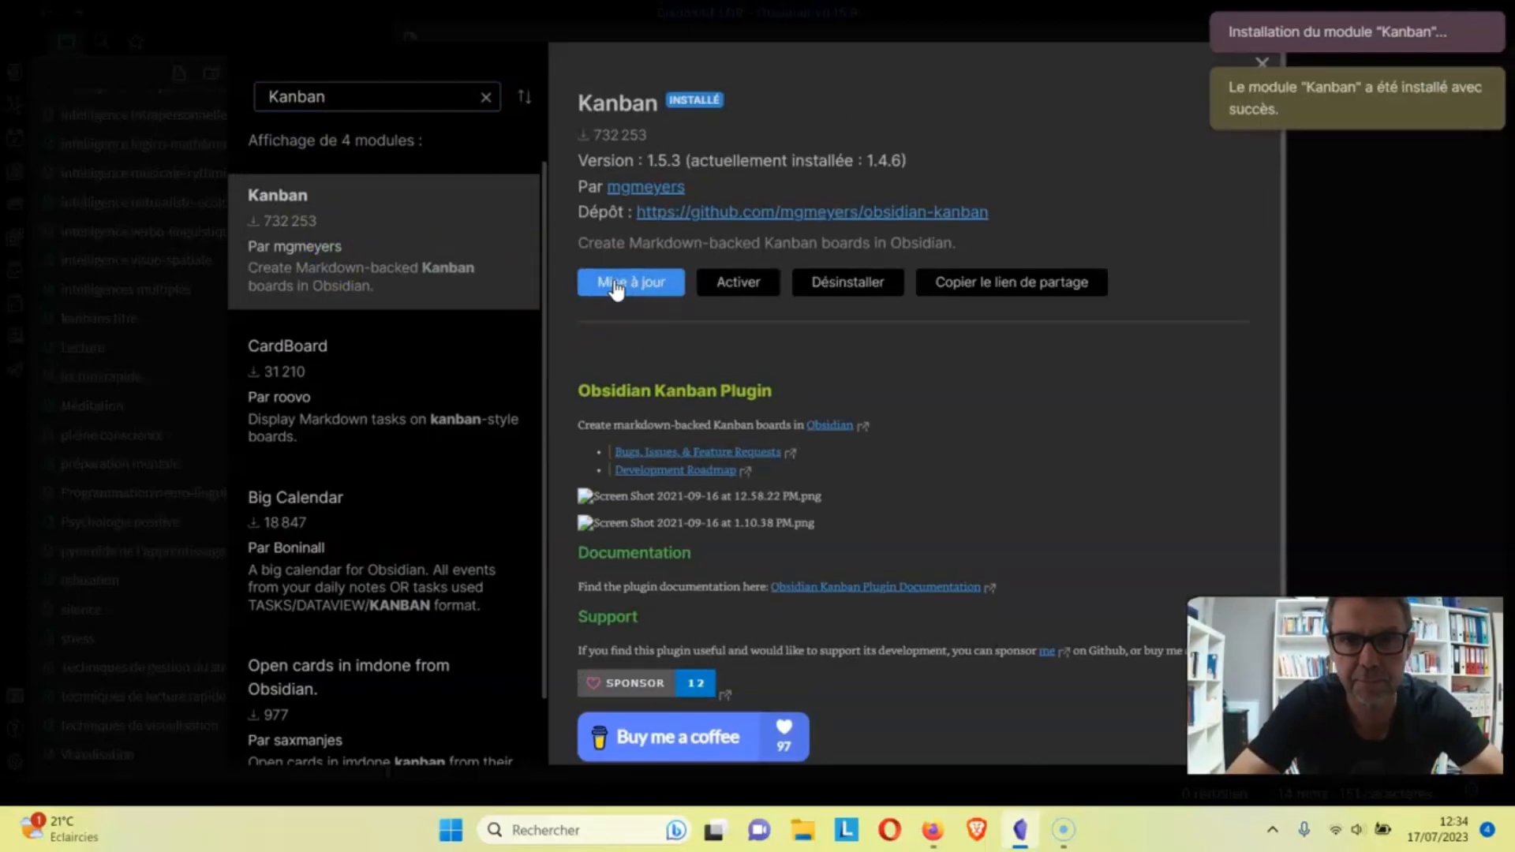
click(737, 281)
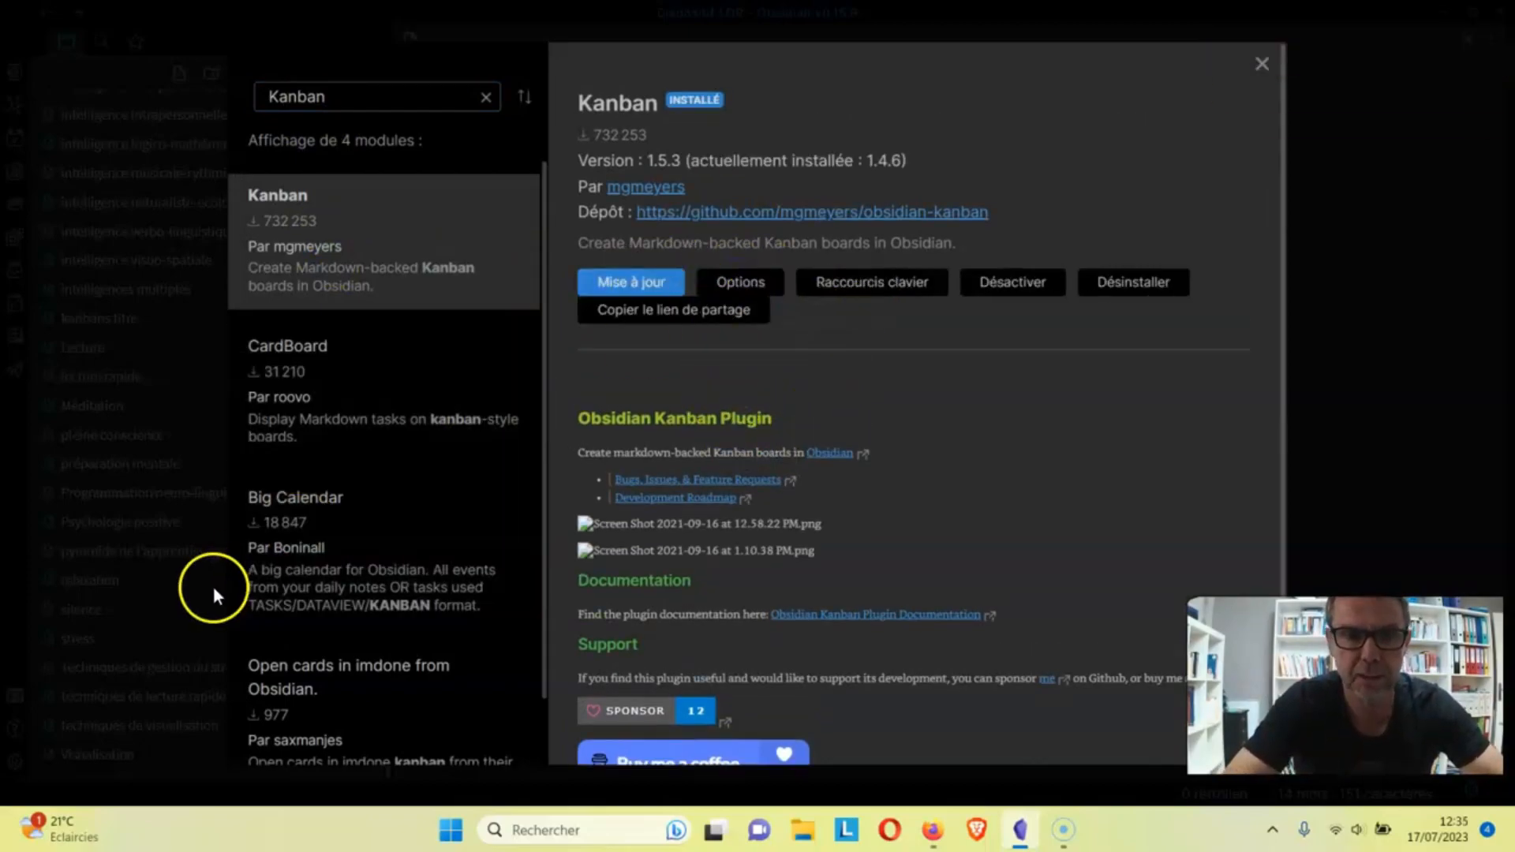
click(1262, 63)
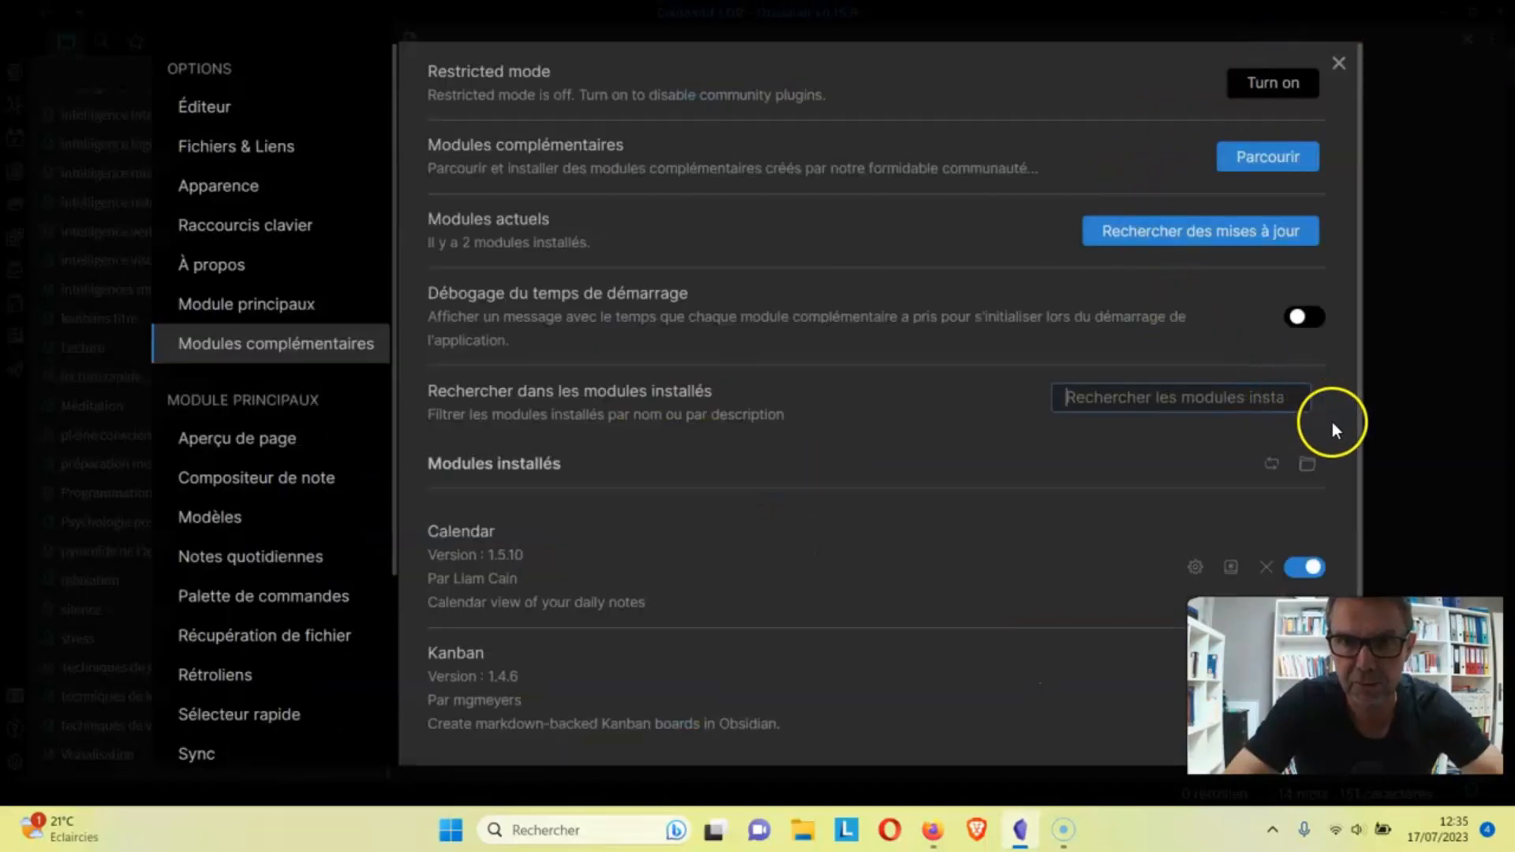
drag(1360, 426, 1364, 546)
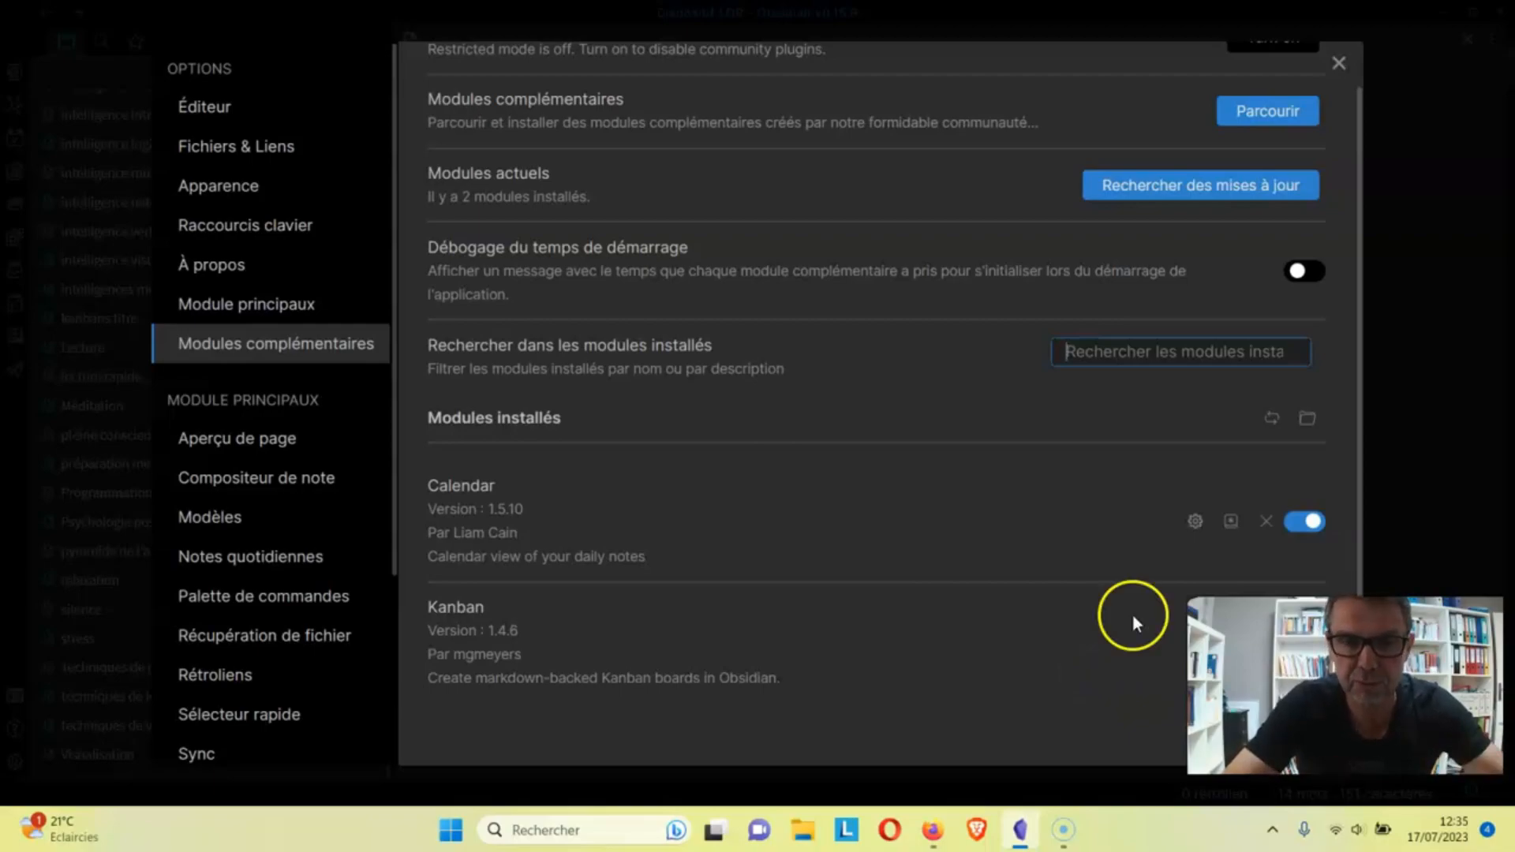
click(1342, 63)
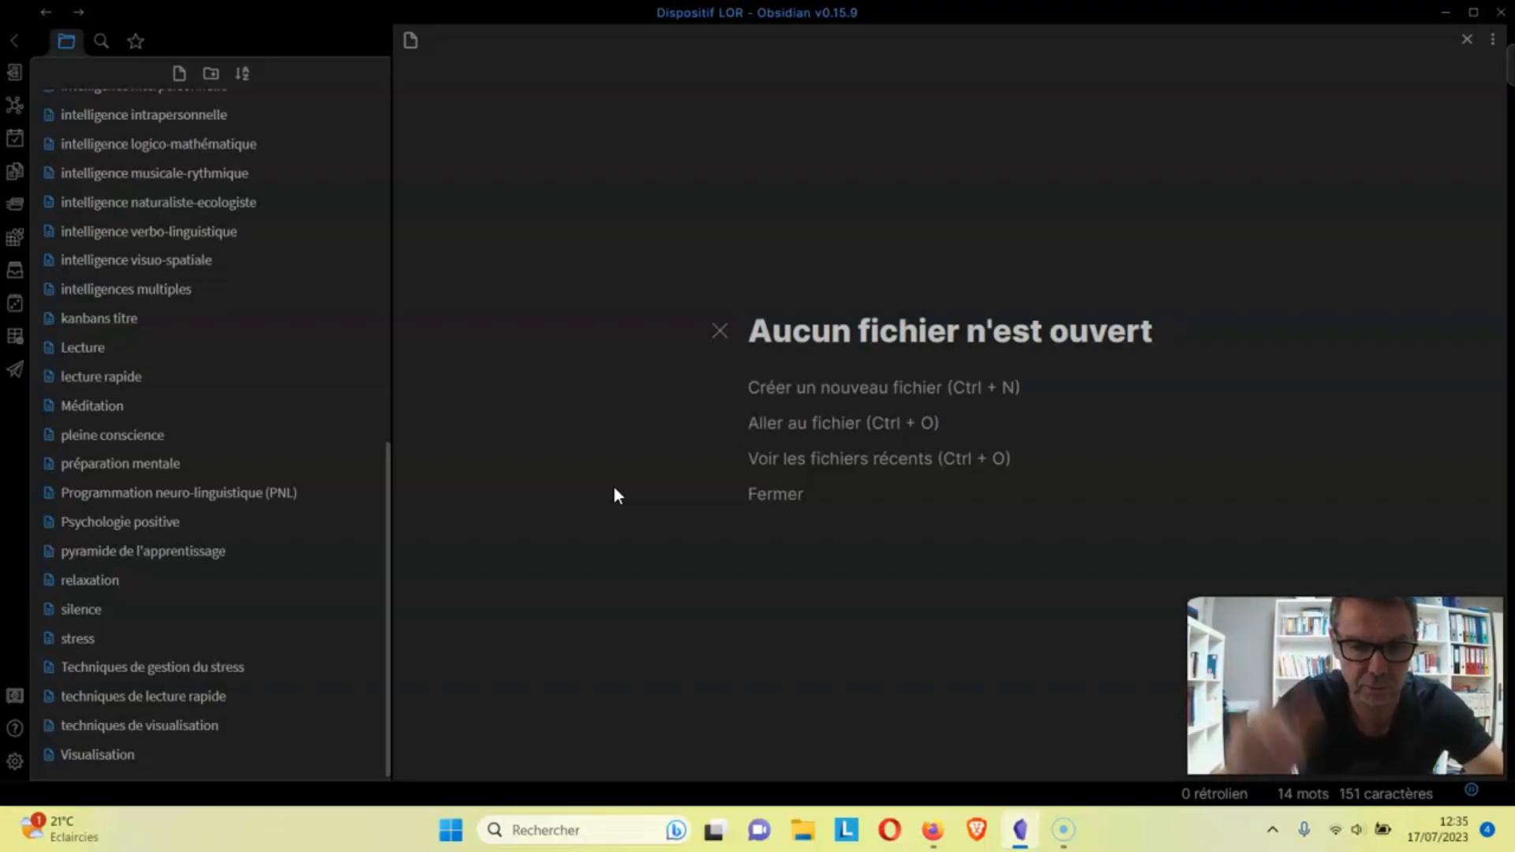
Create a new note titled "Tableau Kanban".
key(ctrl+n)
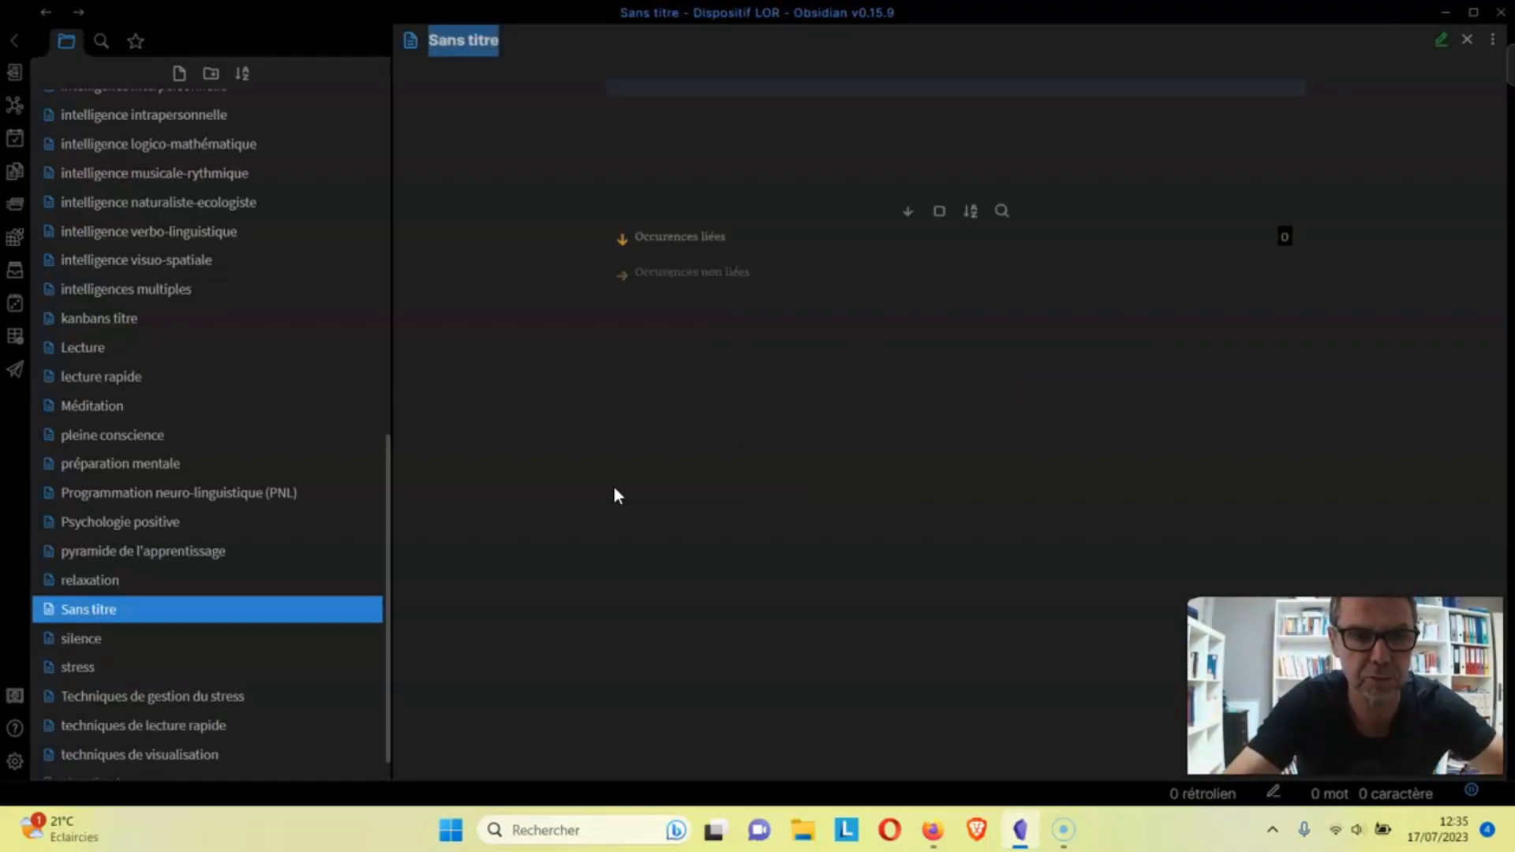
text(N)
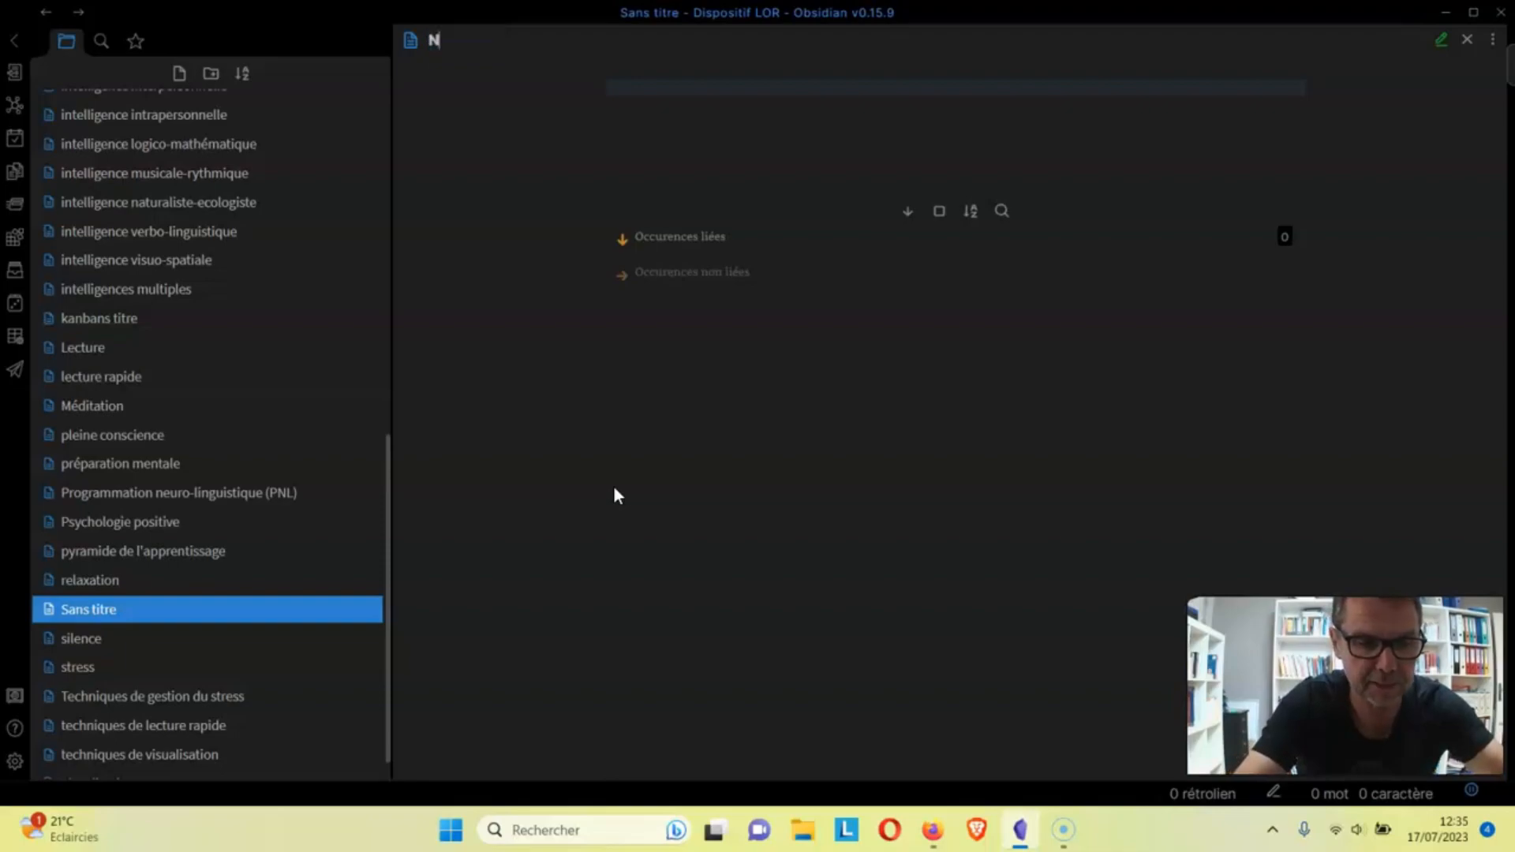
key(BackSpace)
text(Tableau)
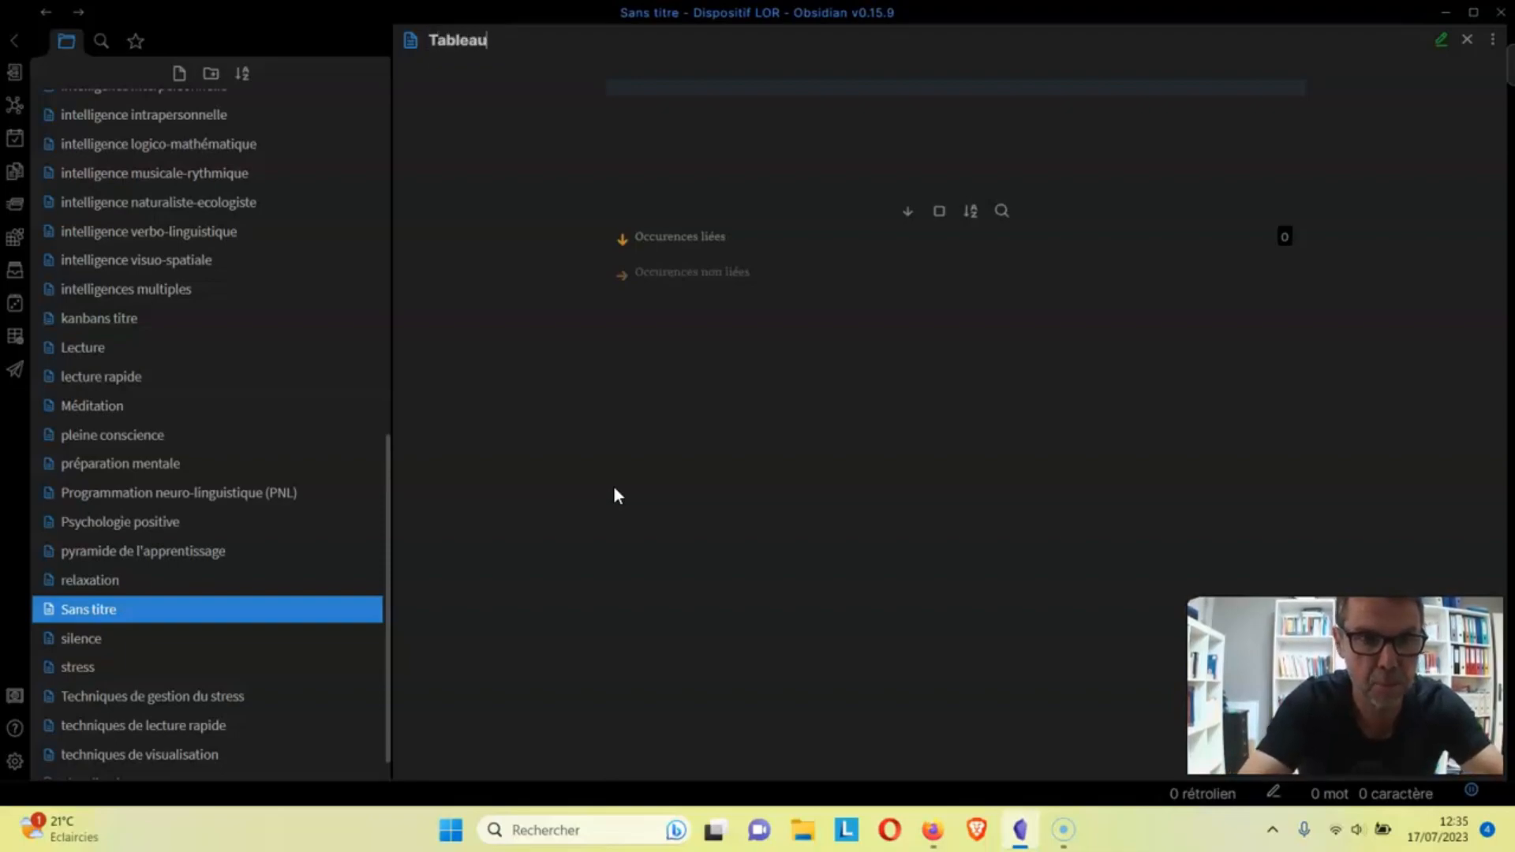
text( Kanban)
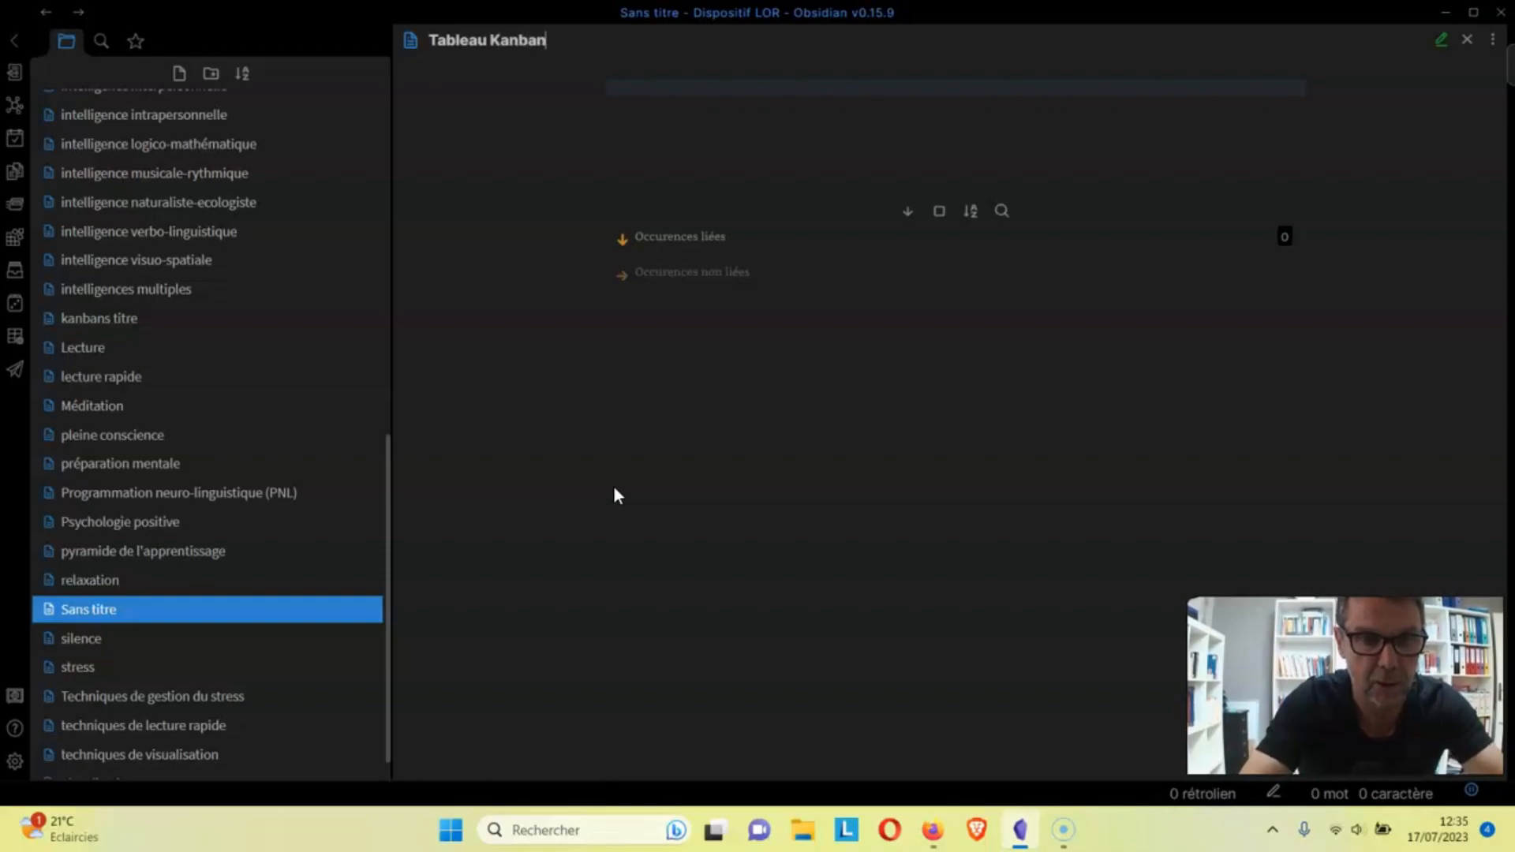
click(803, 87)
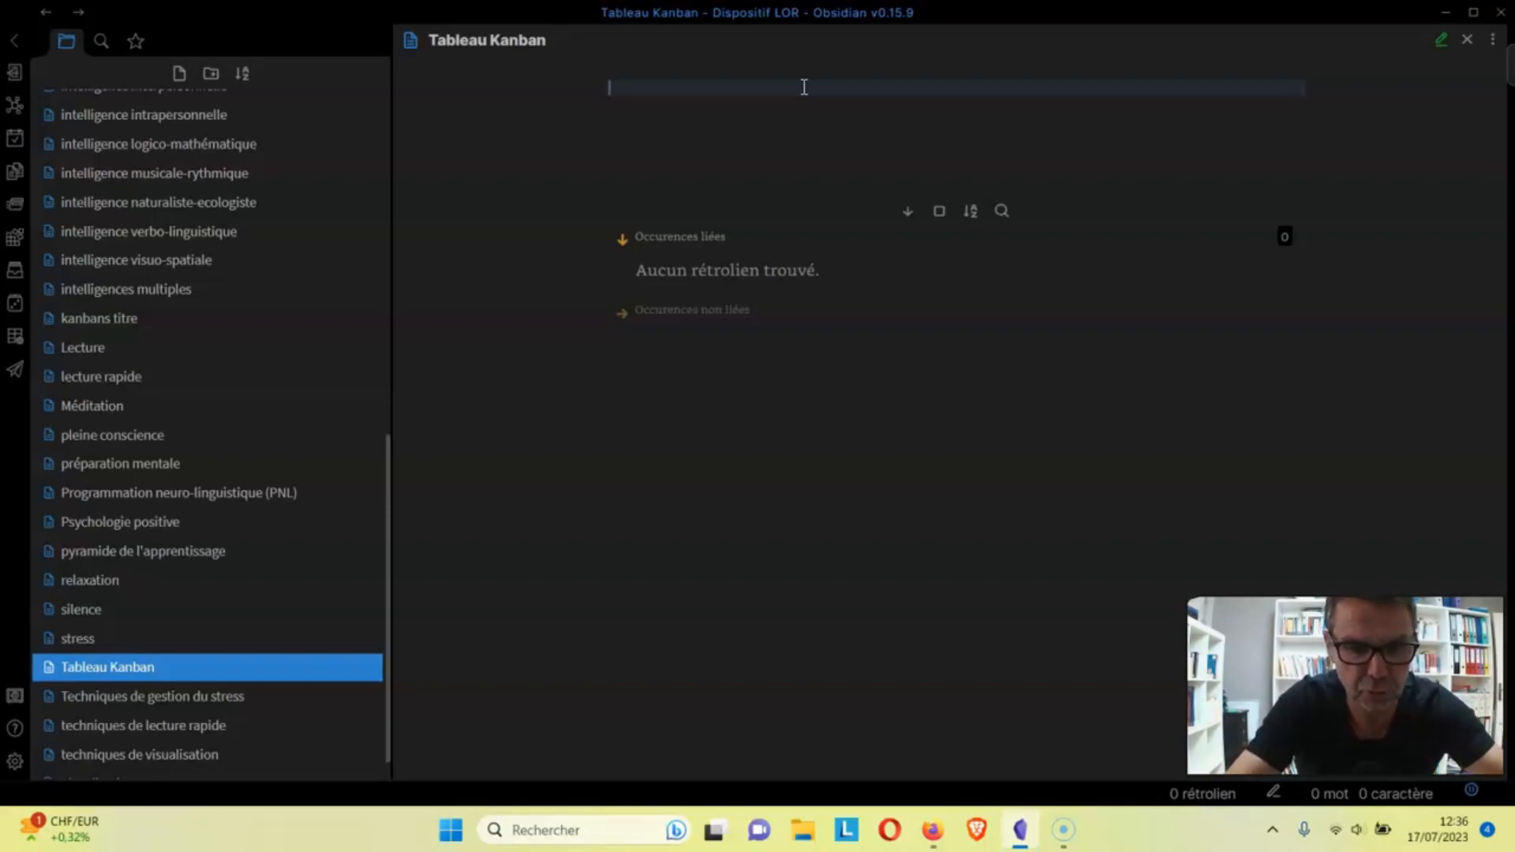
Create a new Kanban board with the "Kanban: Create new board" command.
click(16, 206)
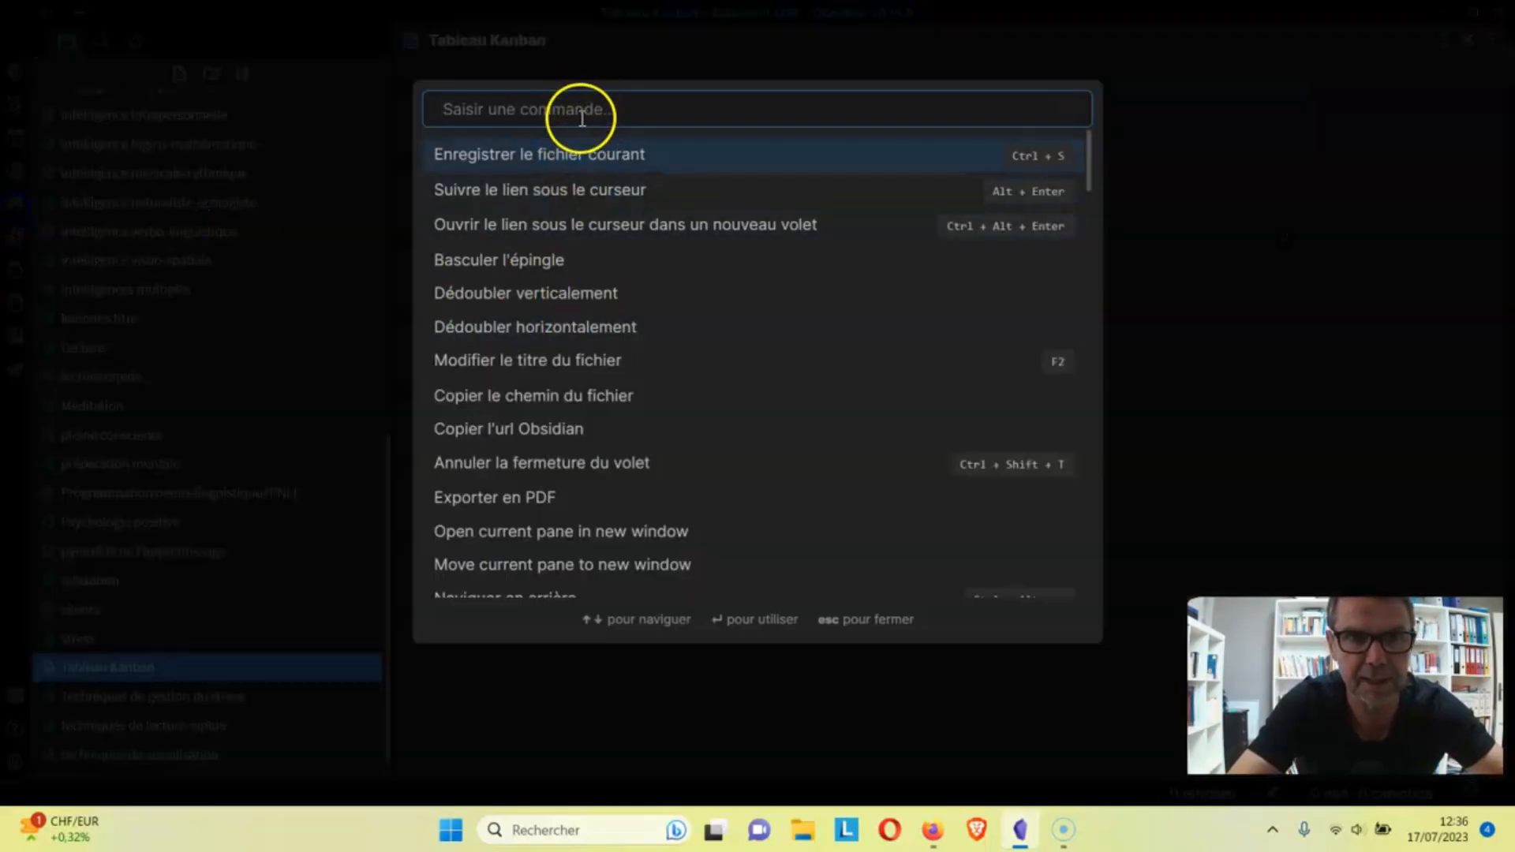
text(k)
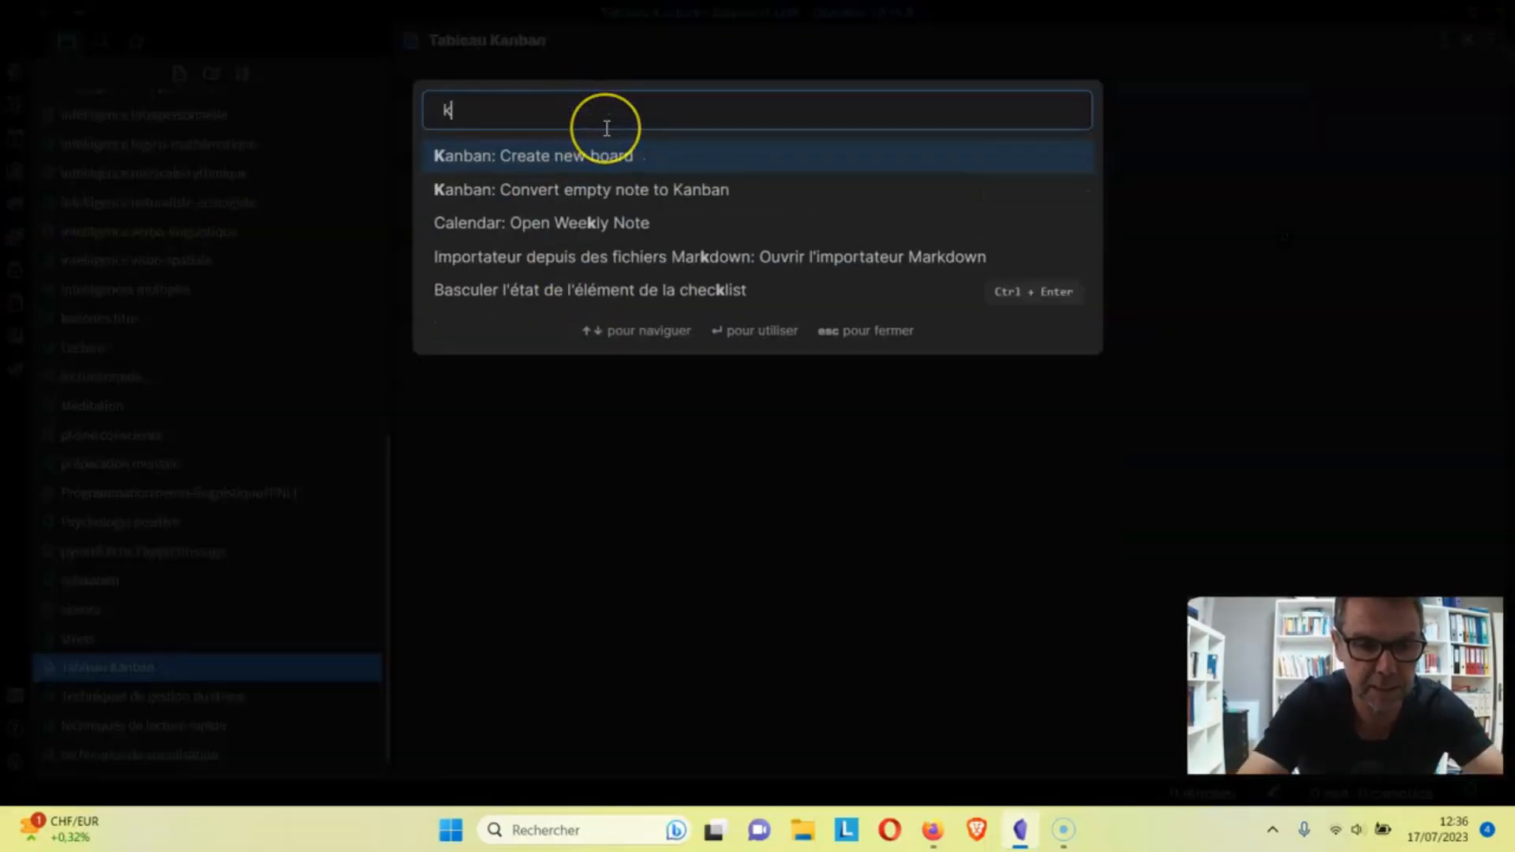
click(575, 170)
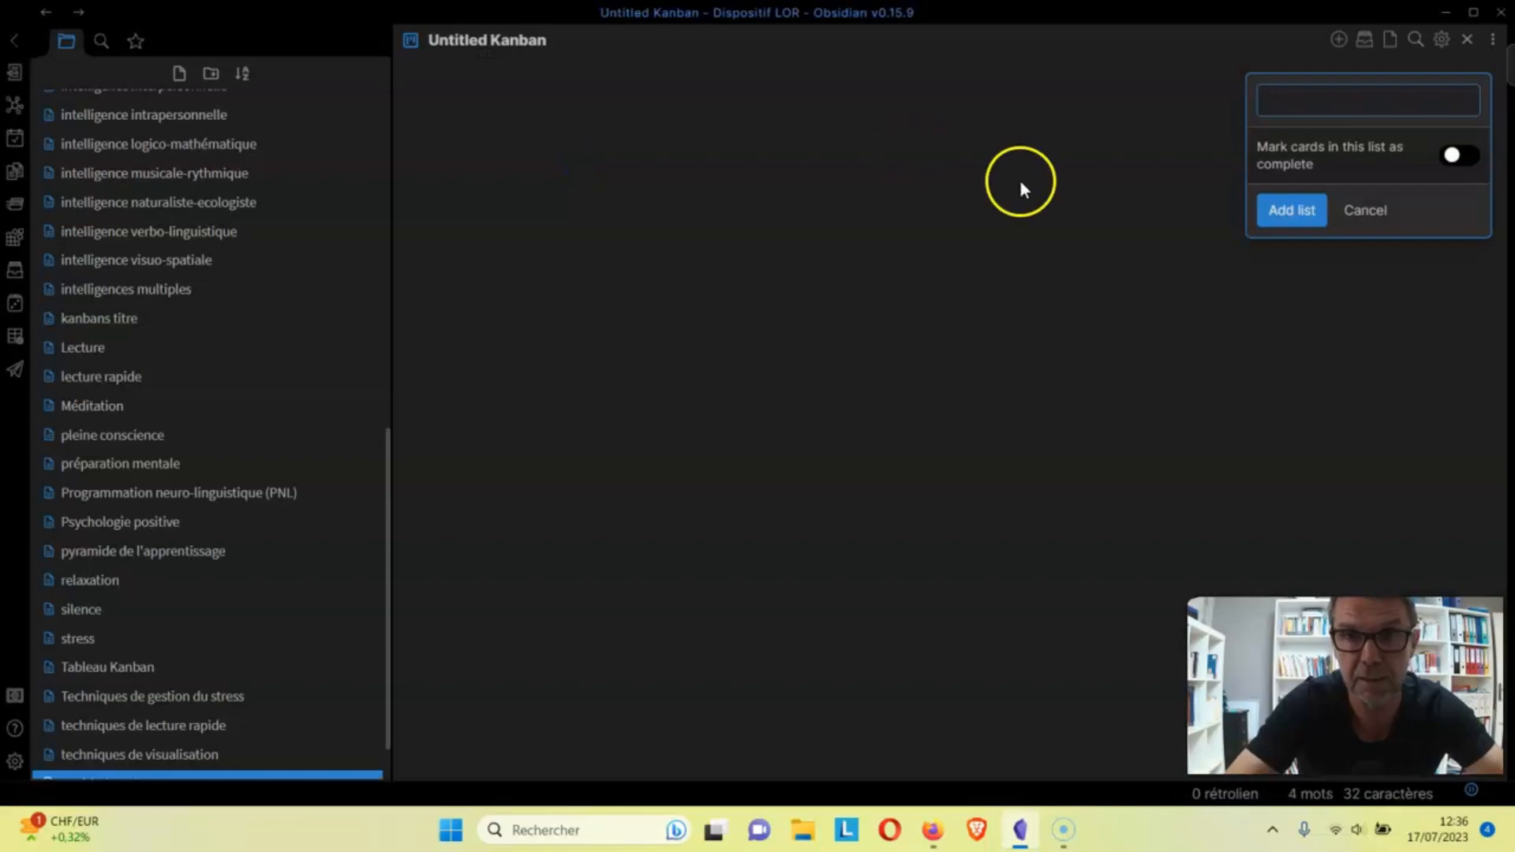
Add a first list named "Activités" to the new board.
click(1303, 94)
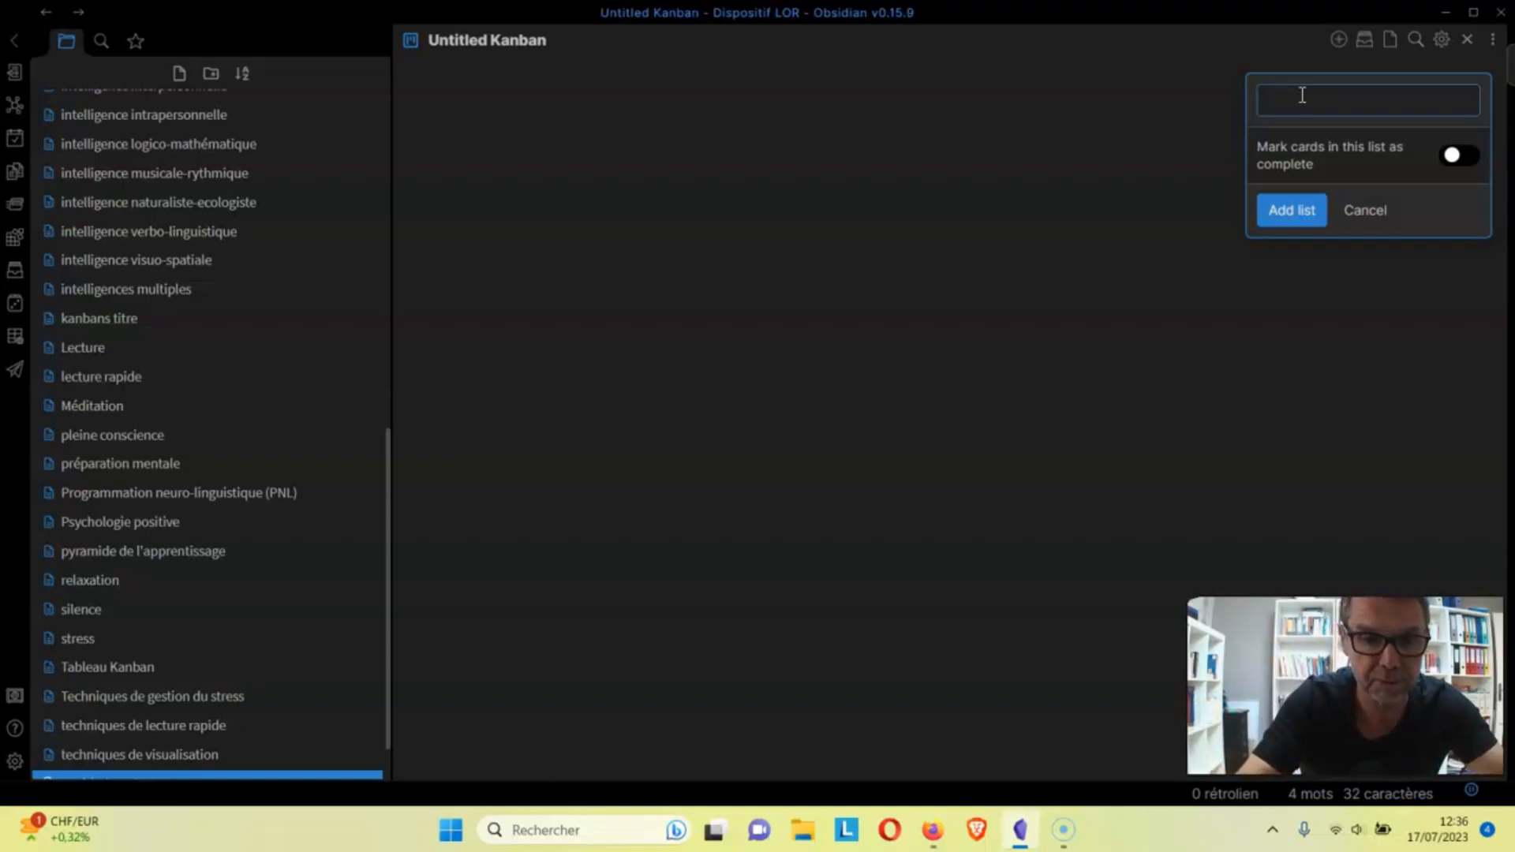
text(Activi)
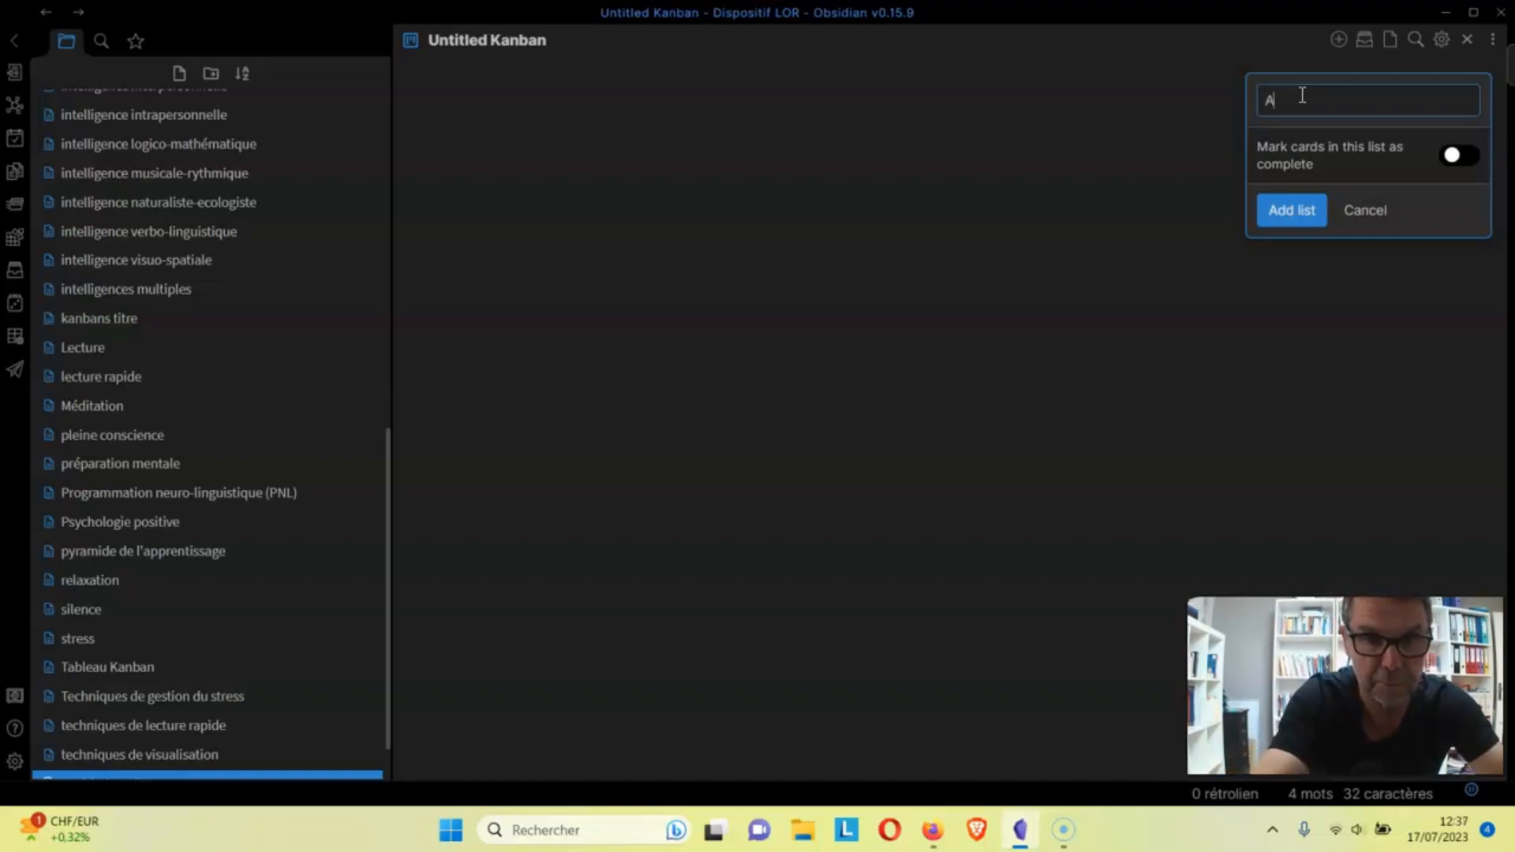
key(BackSpace)
key(BackSpace)
key(BackSpace)
key(BackSpace)
text(viv)
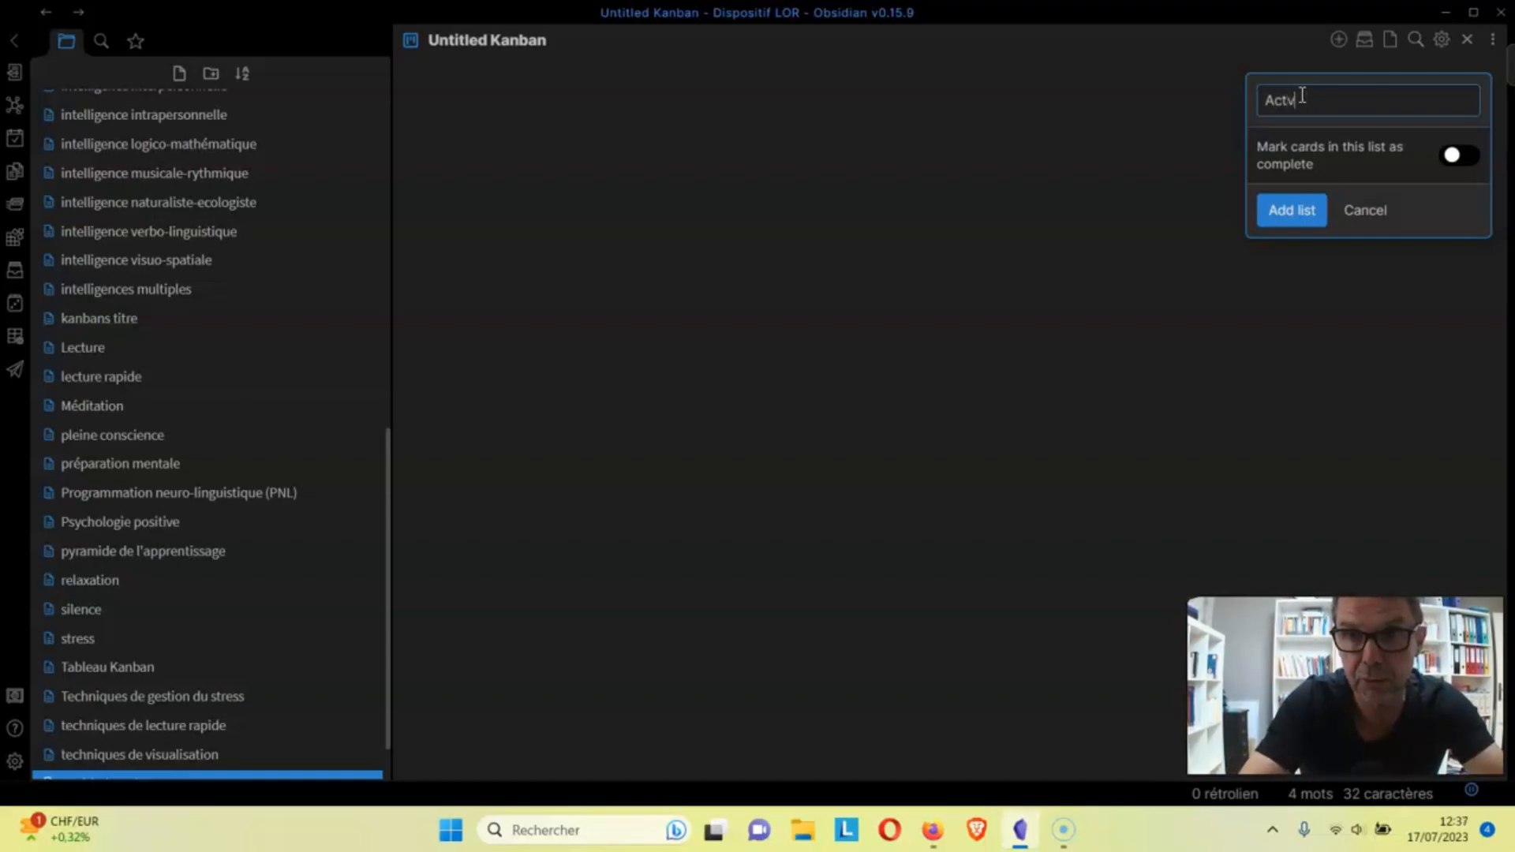
key(BackSpace)
key(BackSpace)
text(ivi)
key(BackSpace)
key(BackSpace)
key(BackSpace)
key(BackSpace)
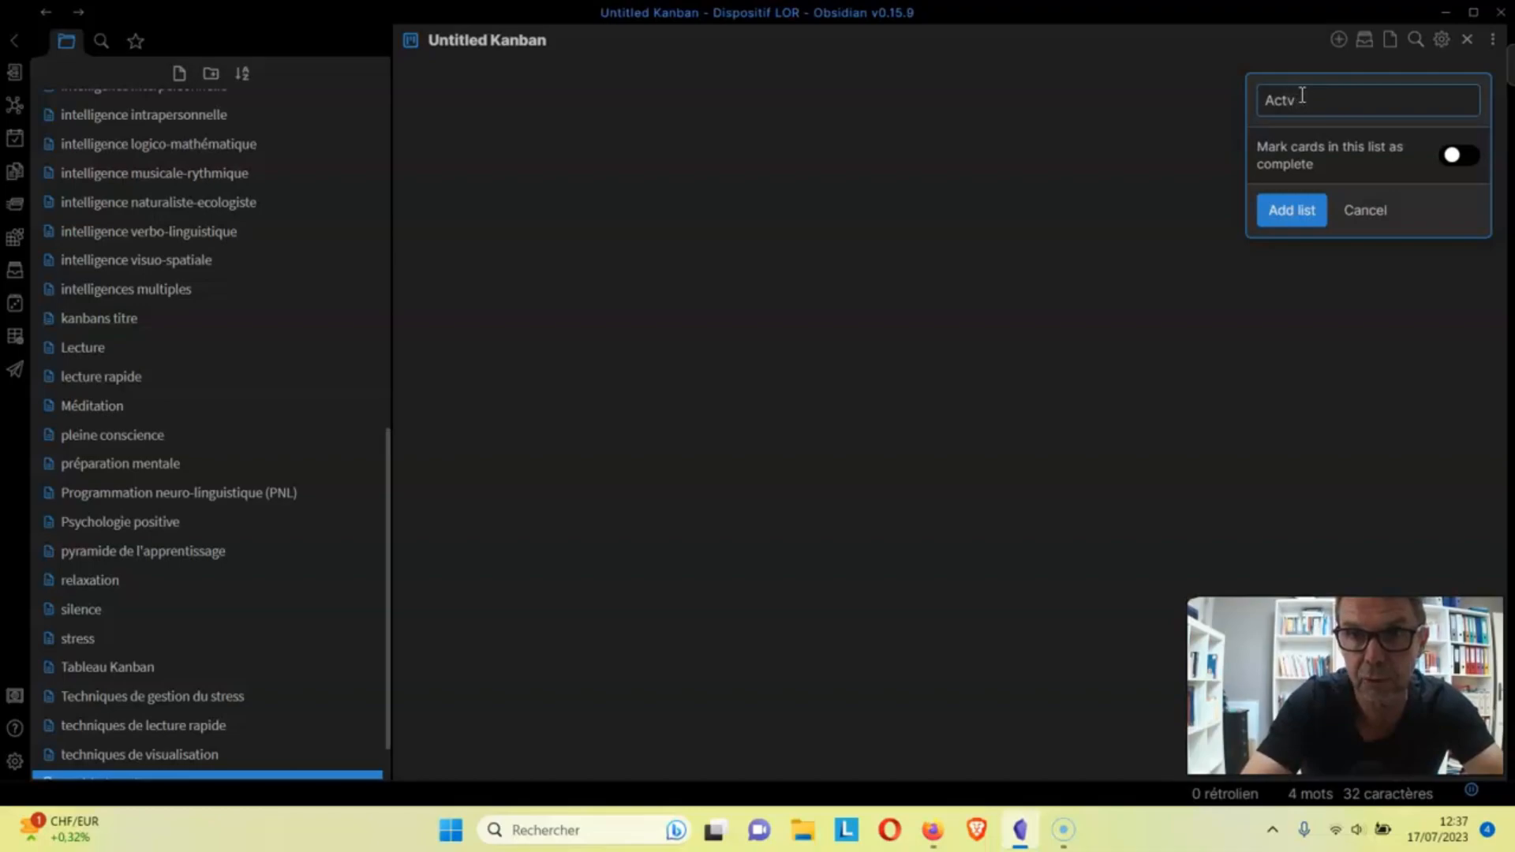
text(ivités)
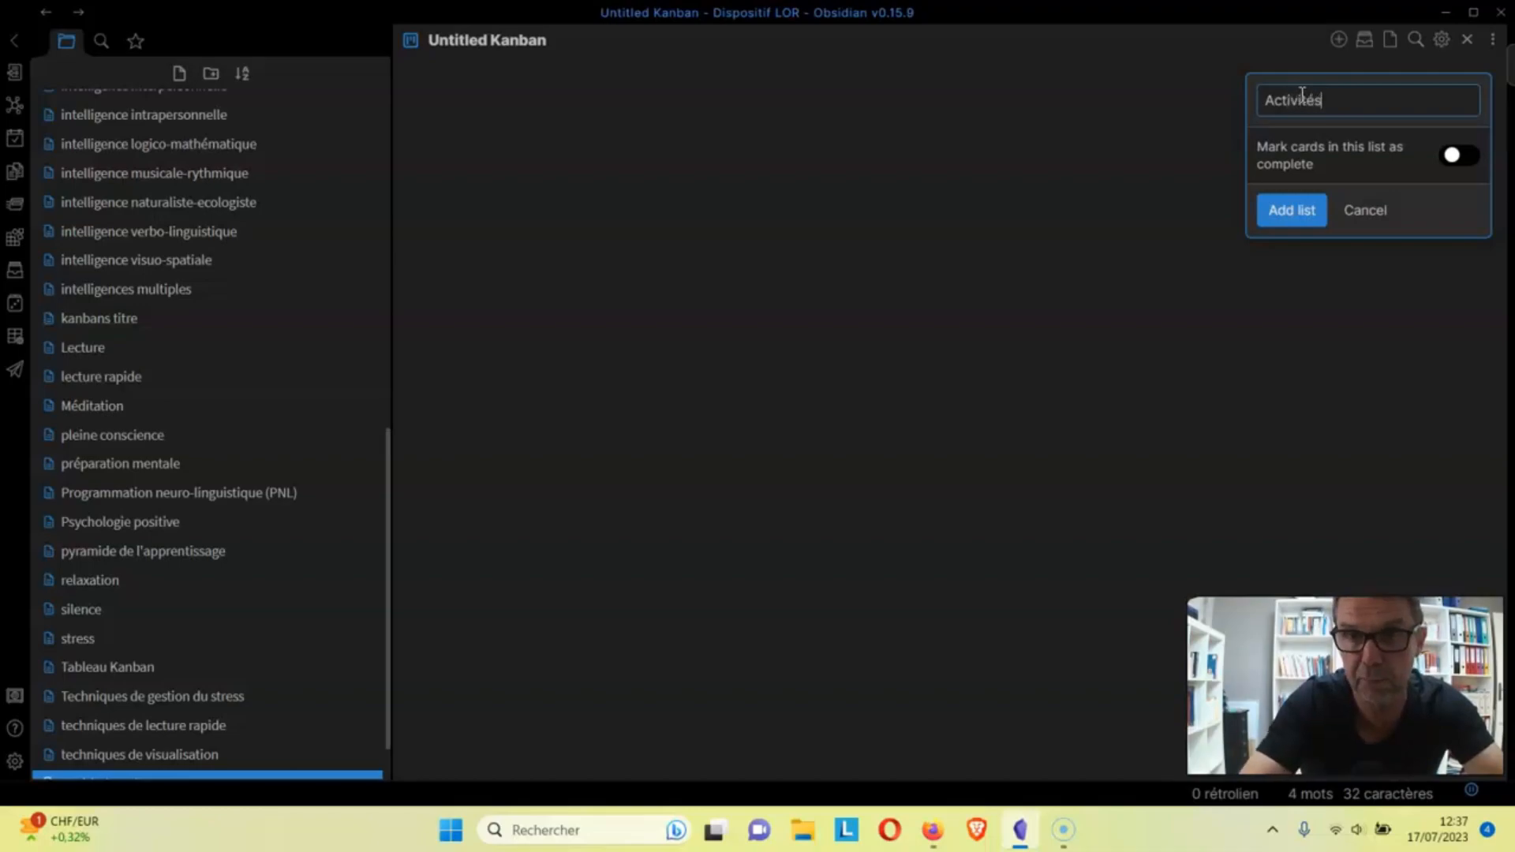
click(1297, 208)
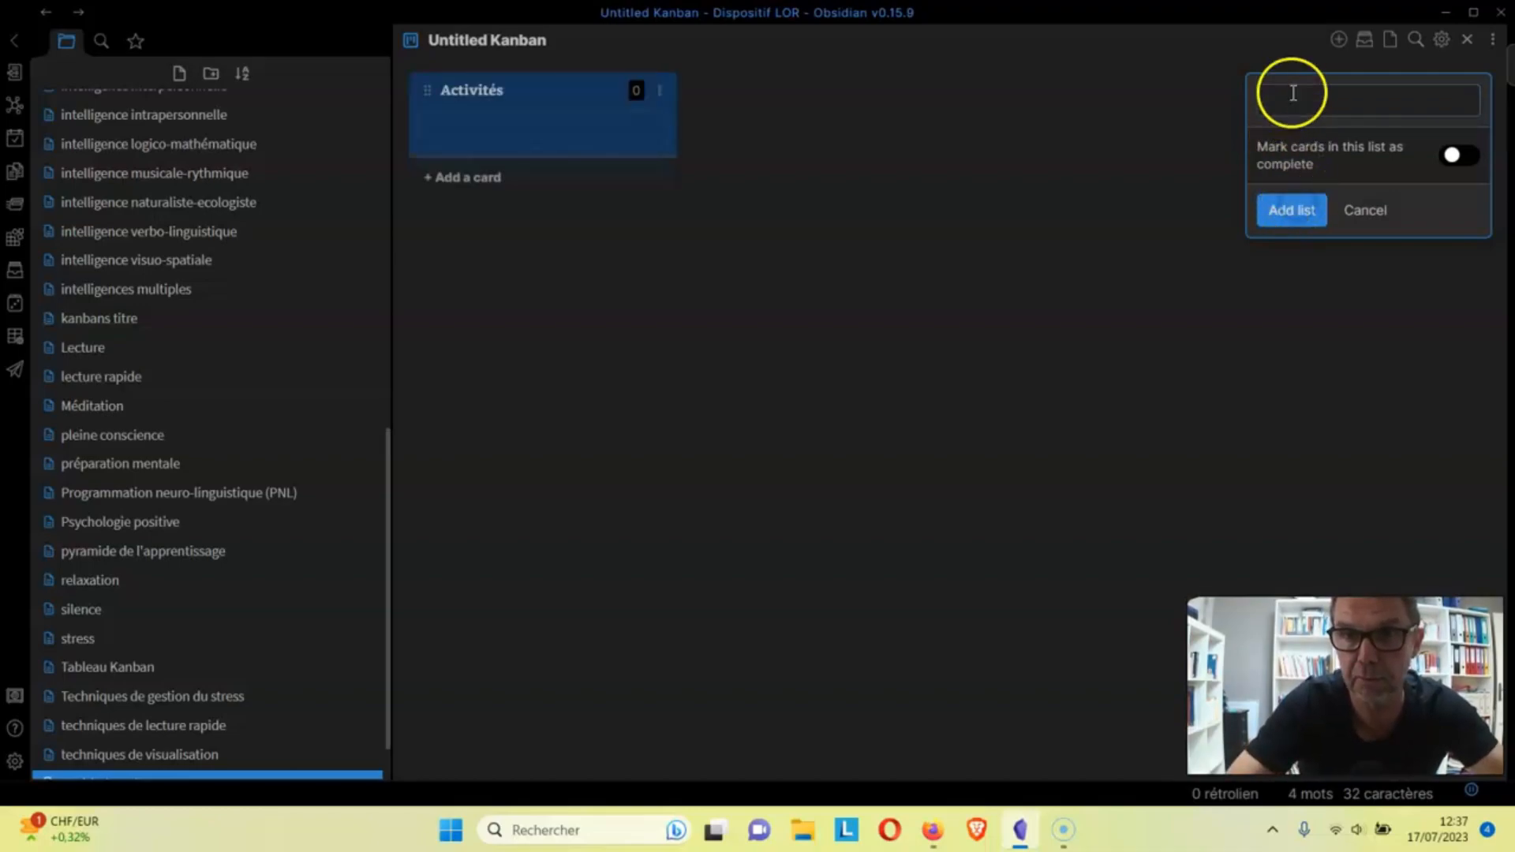
Add a second list named "En cours" to the board.
text(E, c)
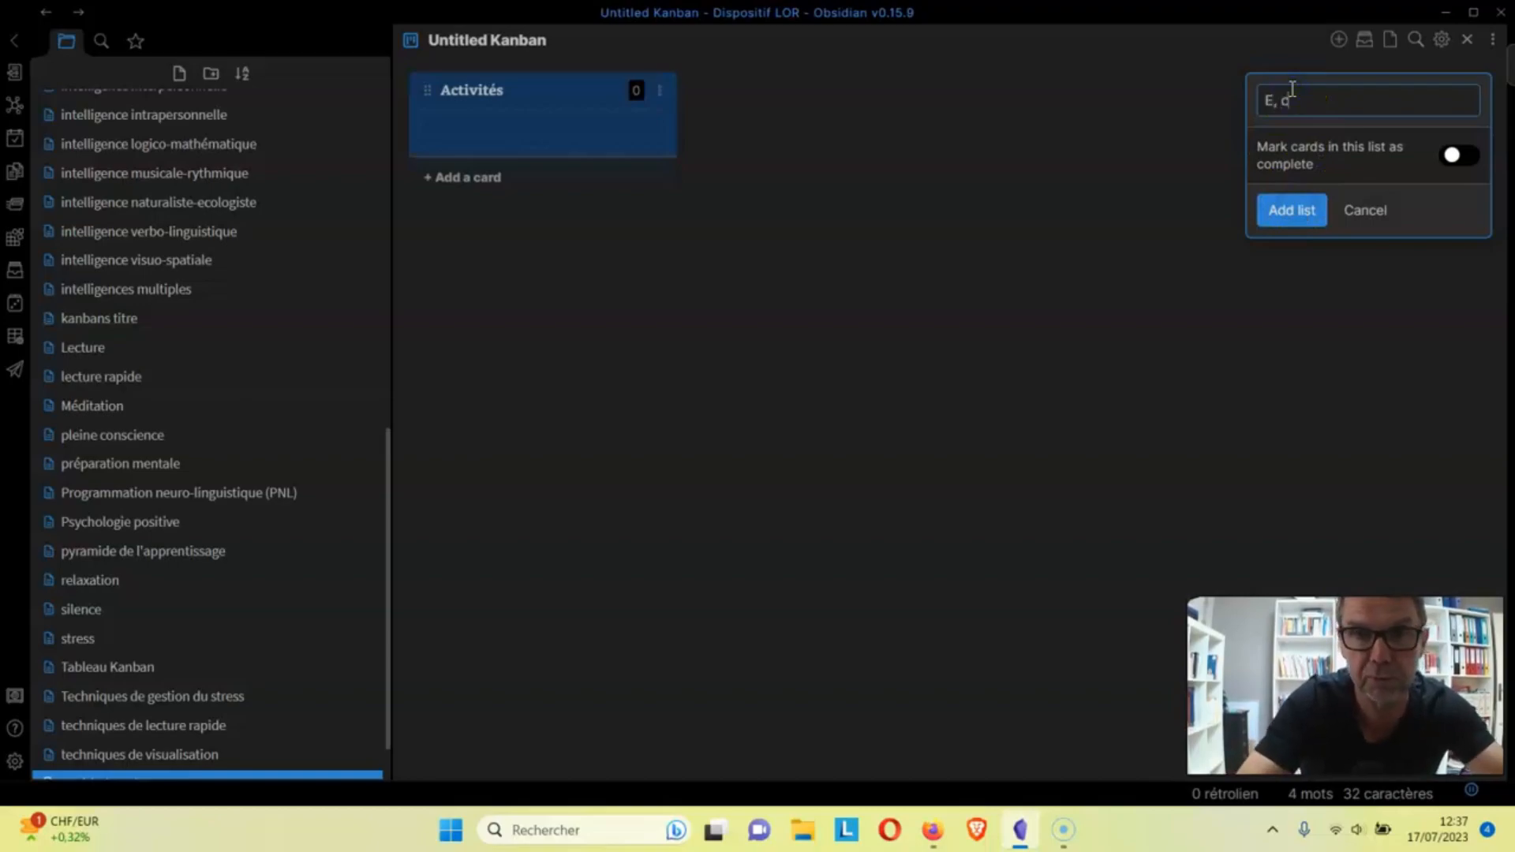
key(BackSpace)
key(BackSpace)
key(BackSpace)
text(n cours)
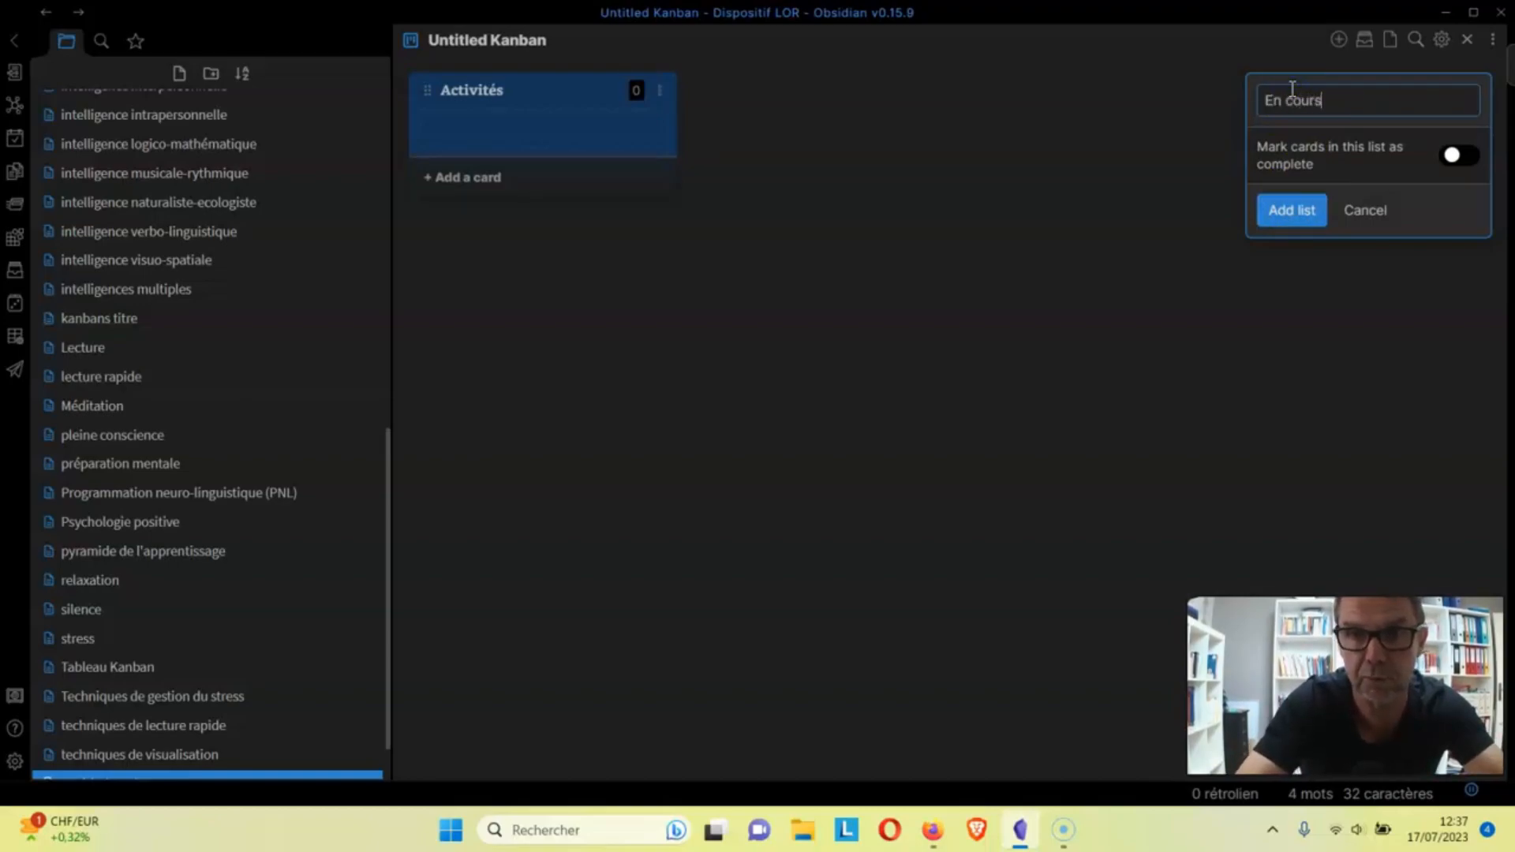
click(1297, 210)
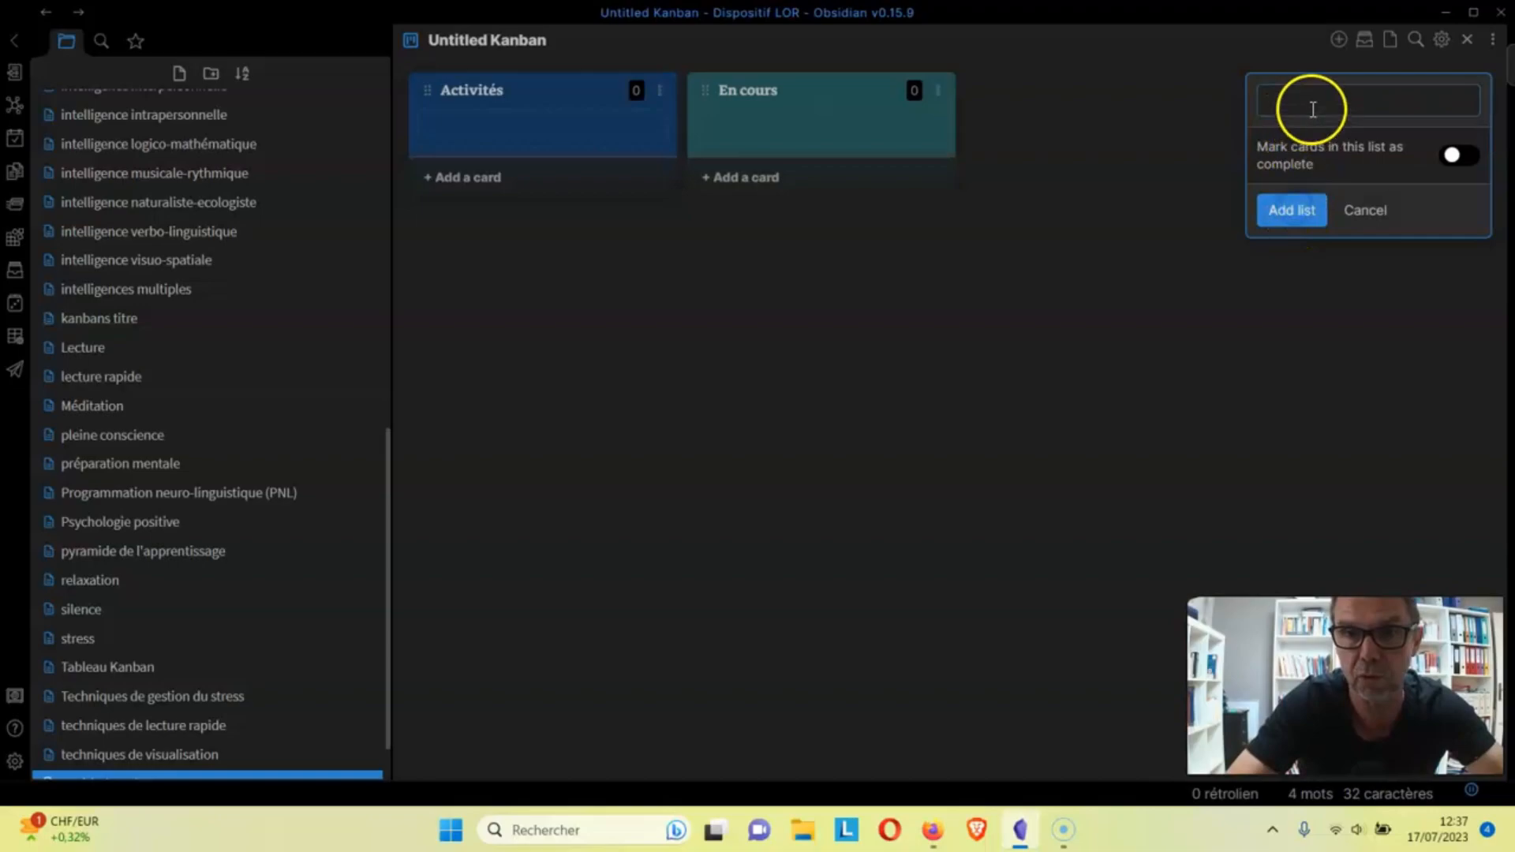
Add a third list named "Terminées" to the board and close the list form.
text(Terminées)
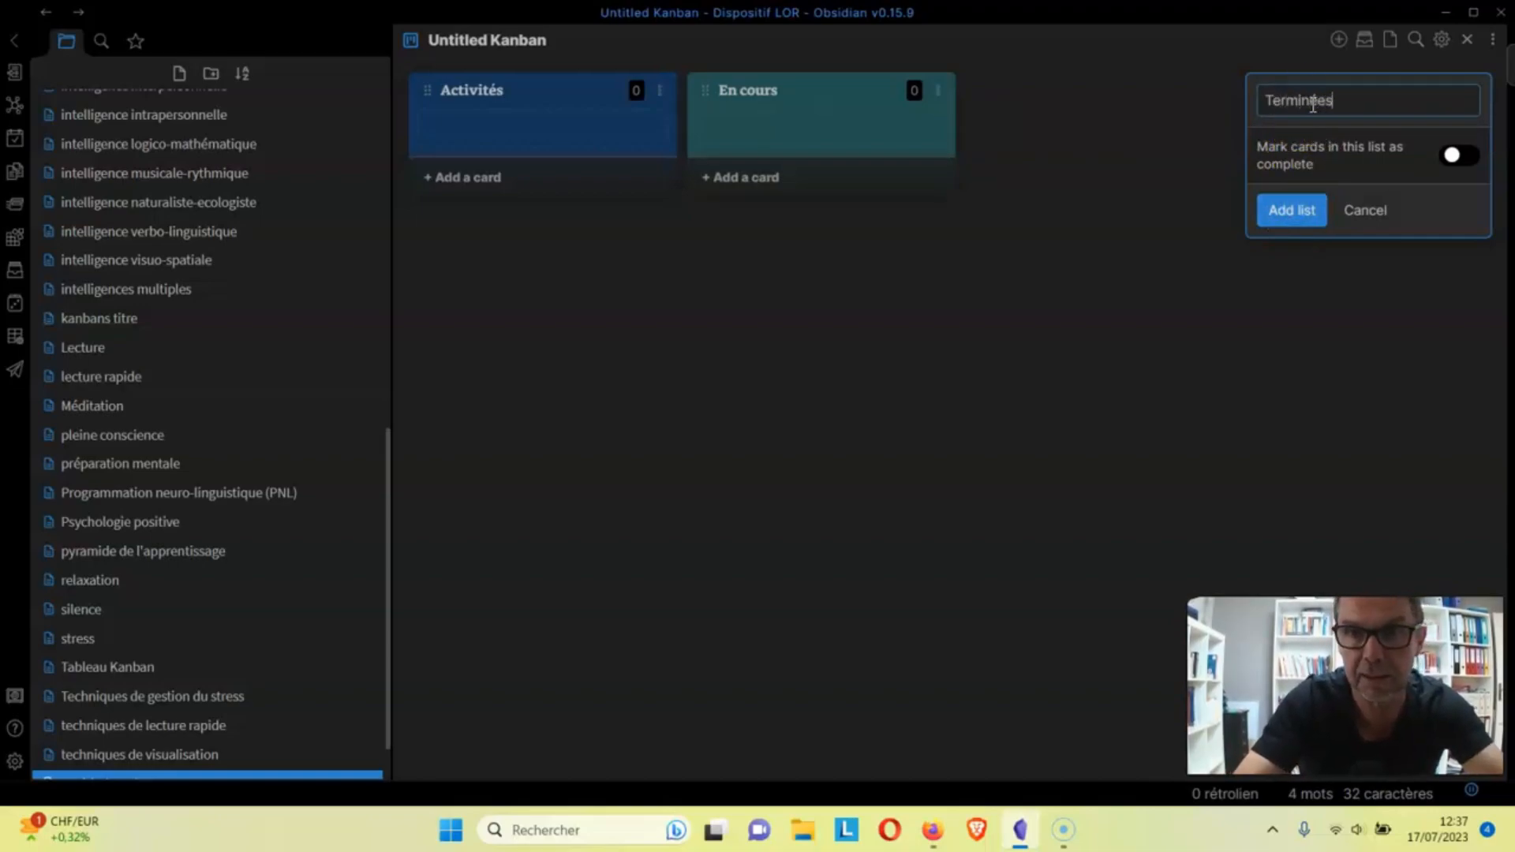
click(1295, 210)
click(1201, 290)
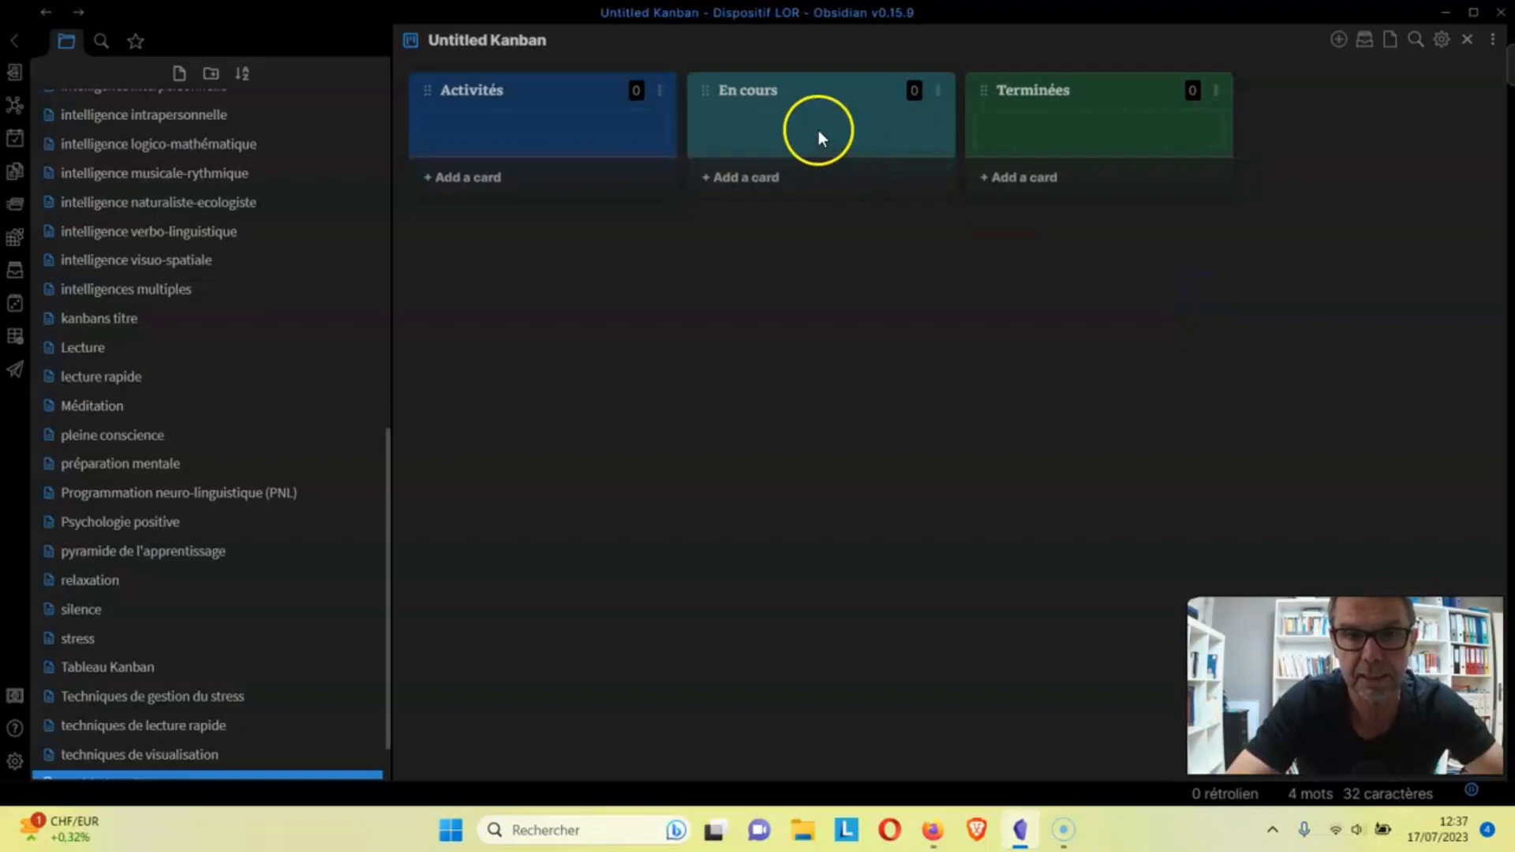
Remove "Untitled" from the board's title so that it reads "Kanban".
click(488, 39)
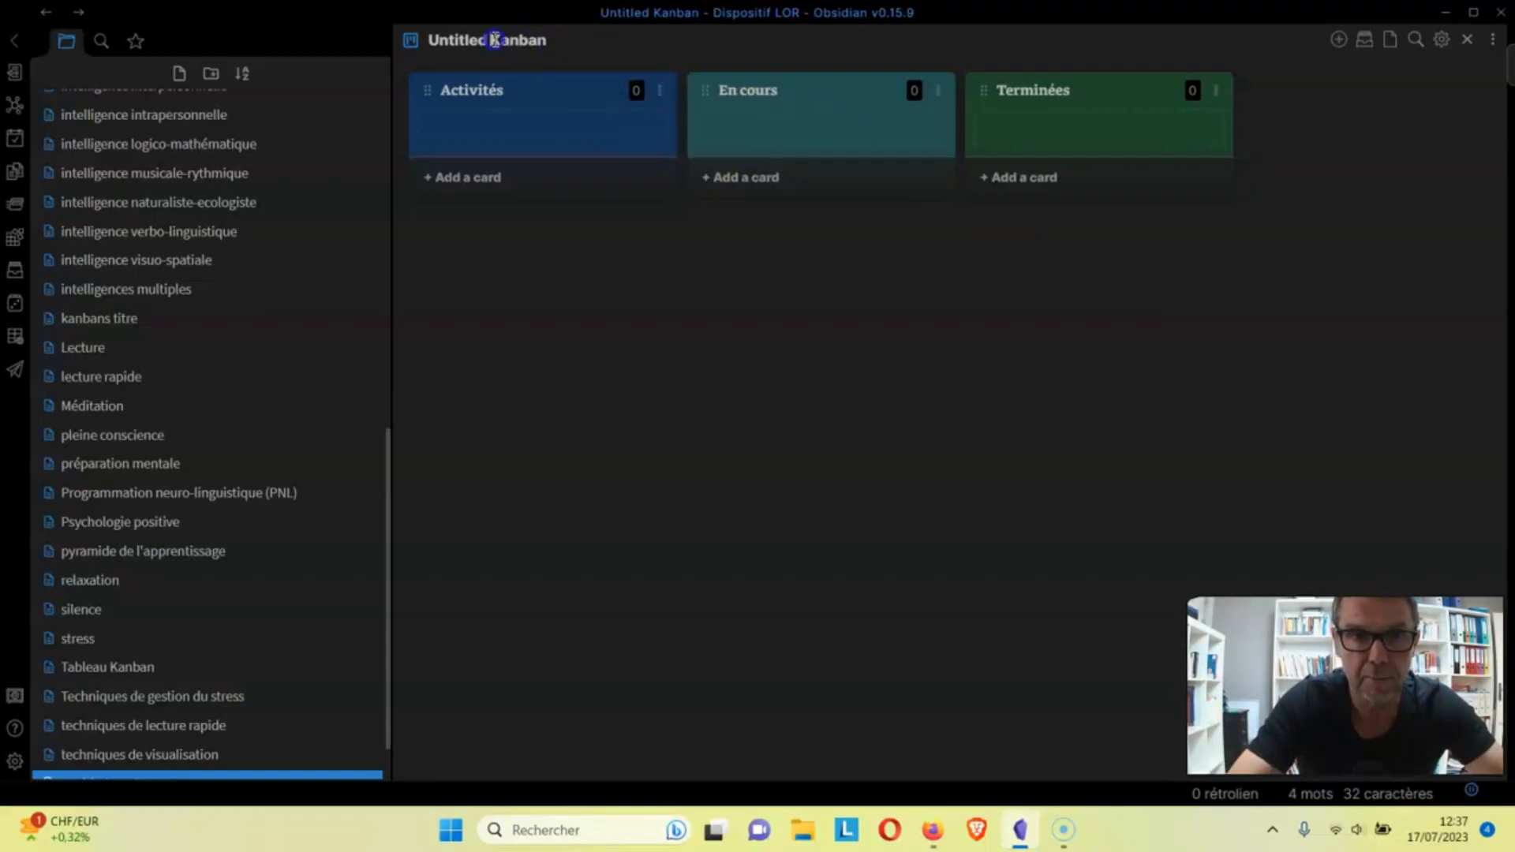
key(BackSpace)
key(BackSpace)
key(BackSpace)
key(BackSpace)
key(BackSpace)
key(BackSpace)
key(BackSpace)
key(BackSpace)
key(BackSpace)
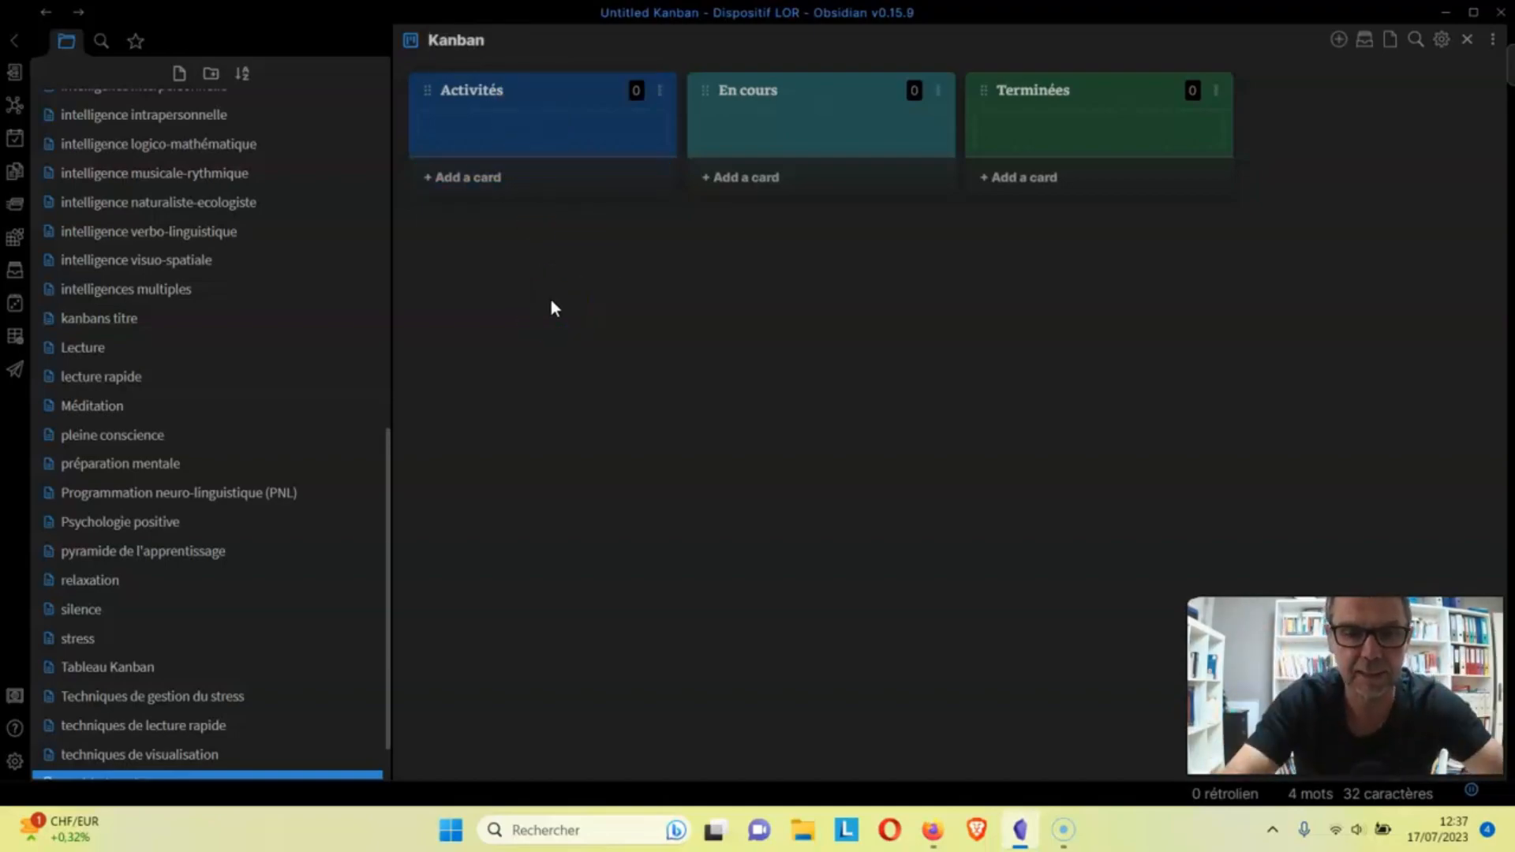
Add a card titled "Logo" to the "Activités" list.
click(482, 180)
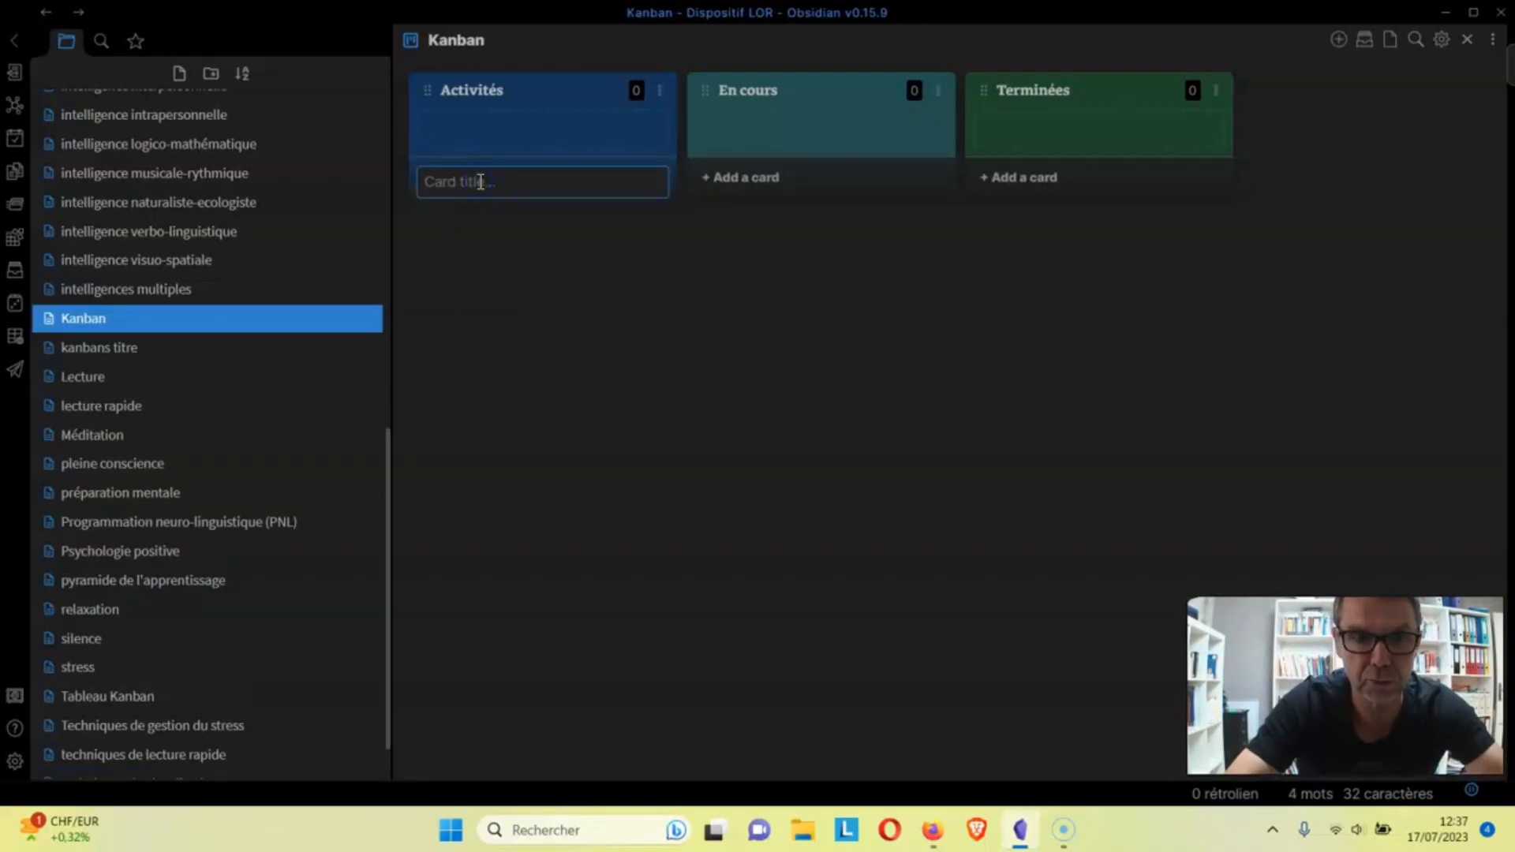
text(Logo)
key(Return)
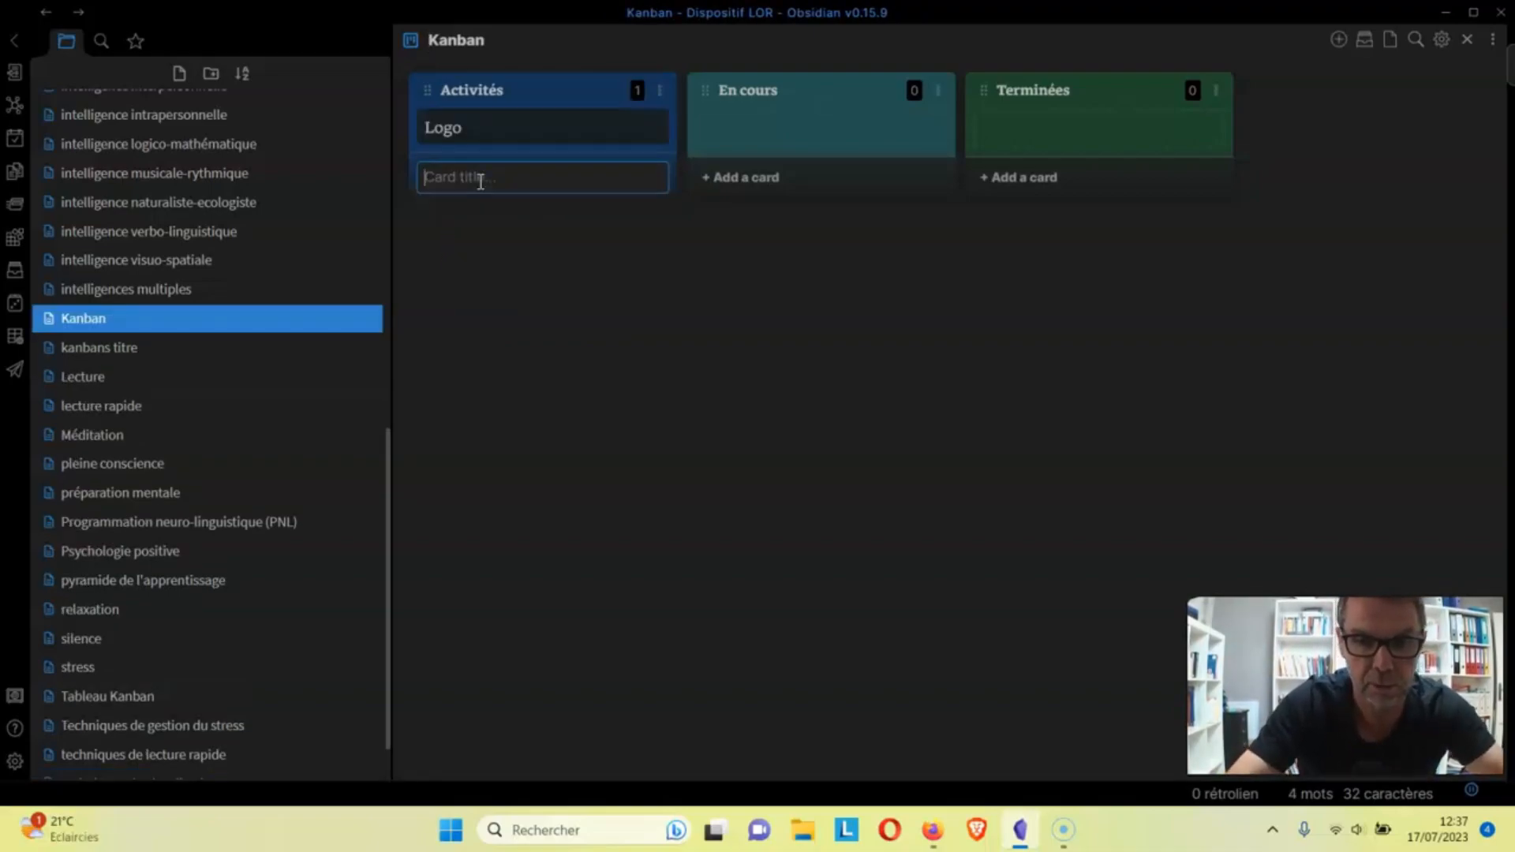
Add a card titled "Charte graphique" to the "Activités" list.
text(C)
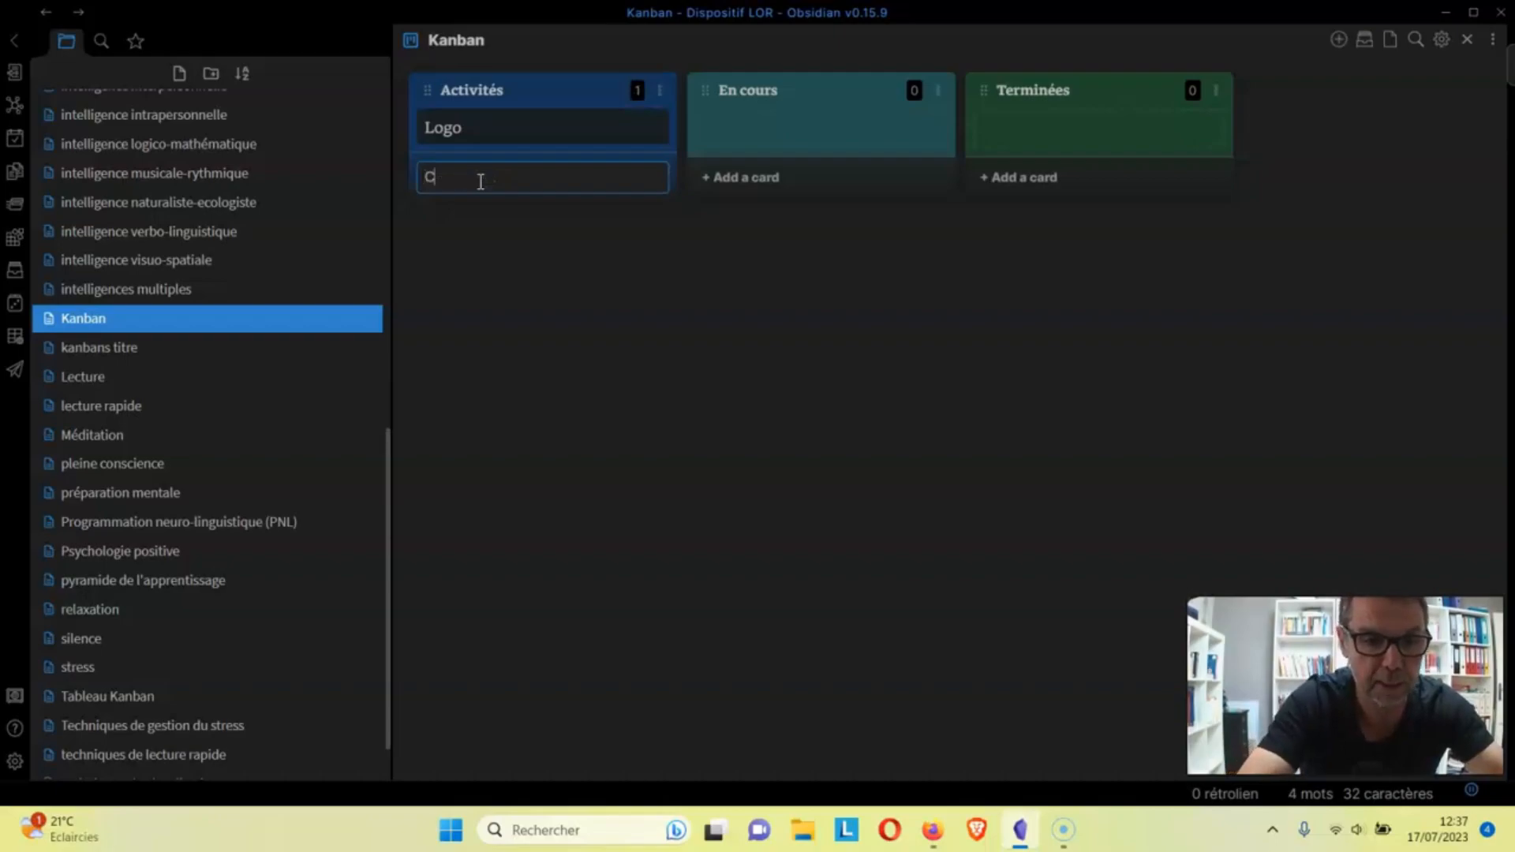
text(harte graphique)
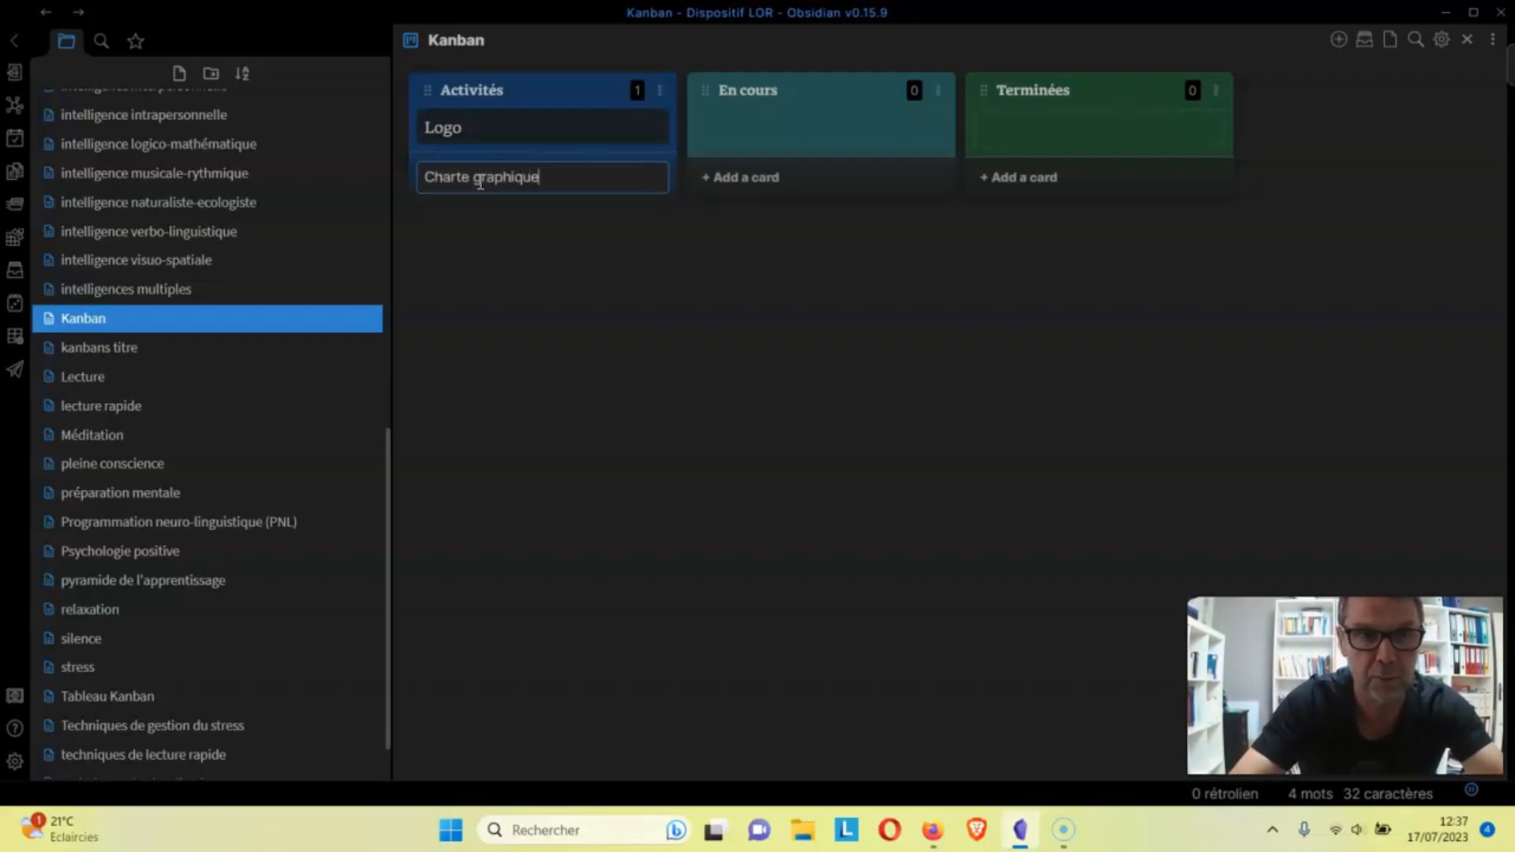
key(Return)
text(Nom d)
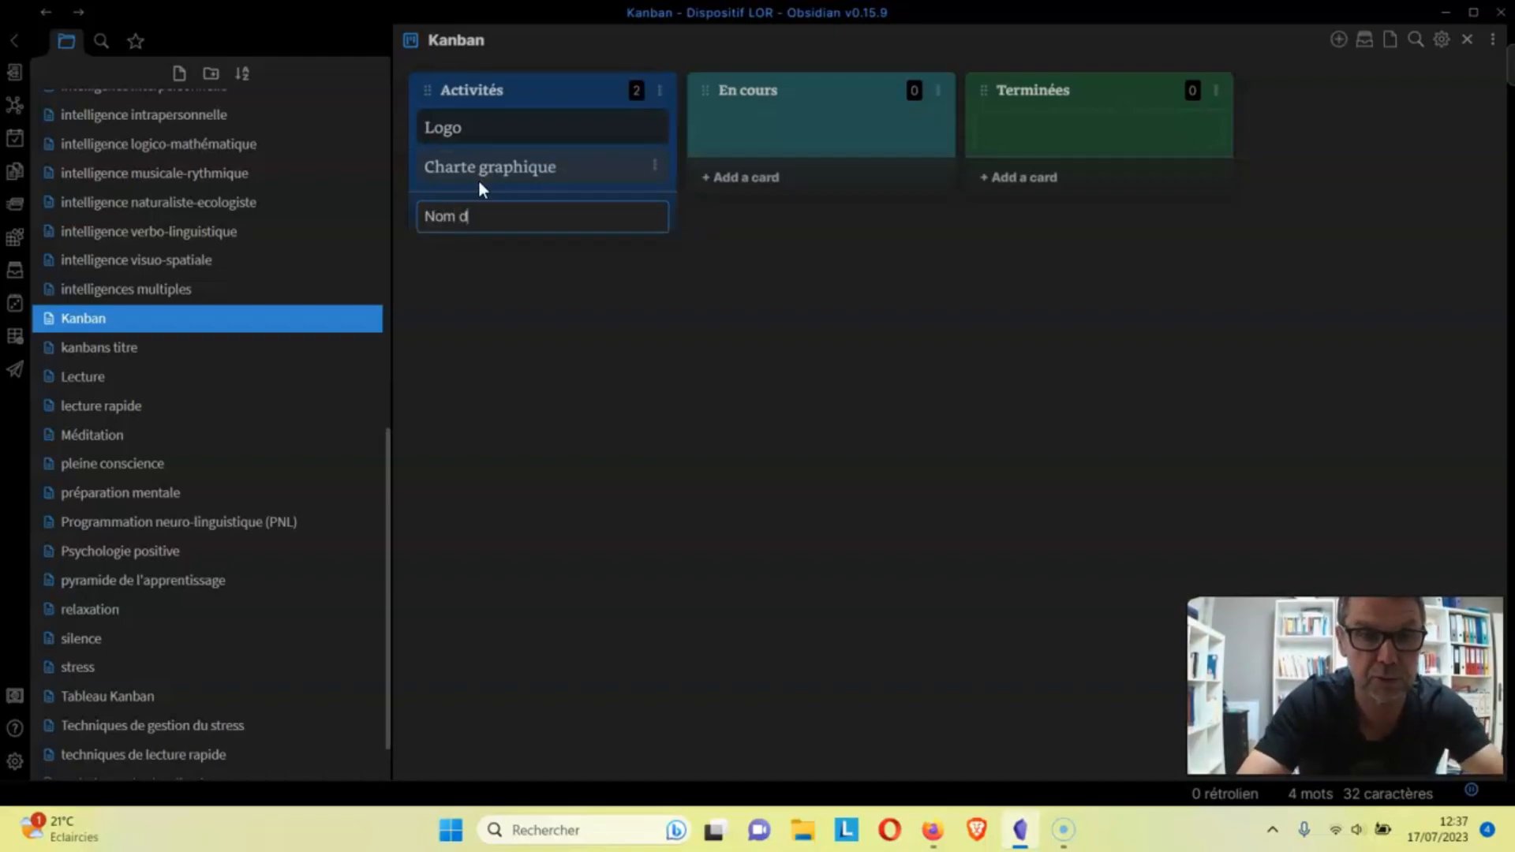
text(e d)
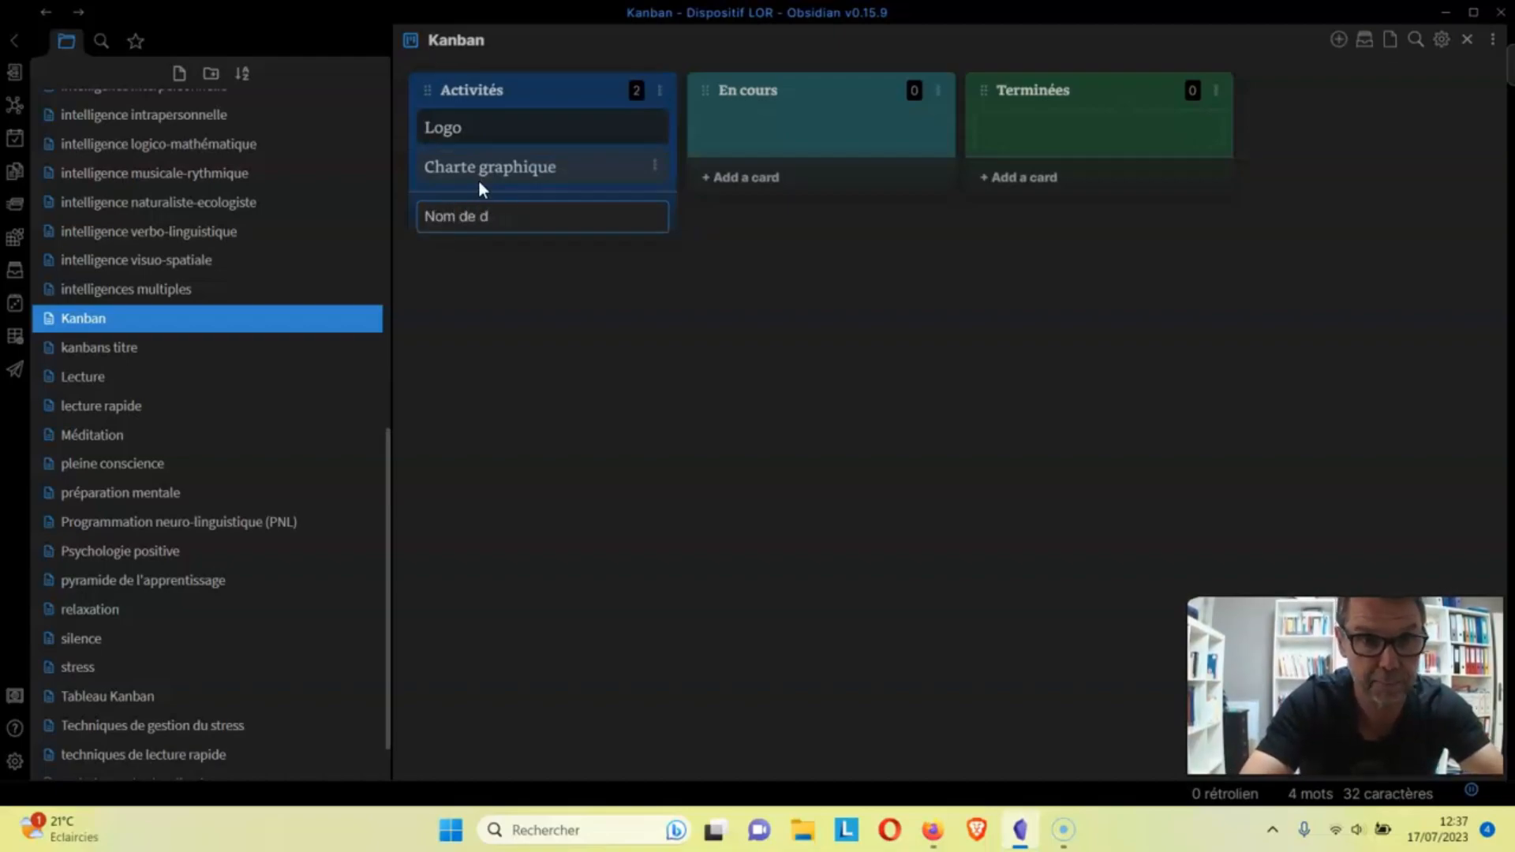
text(omaine)
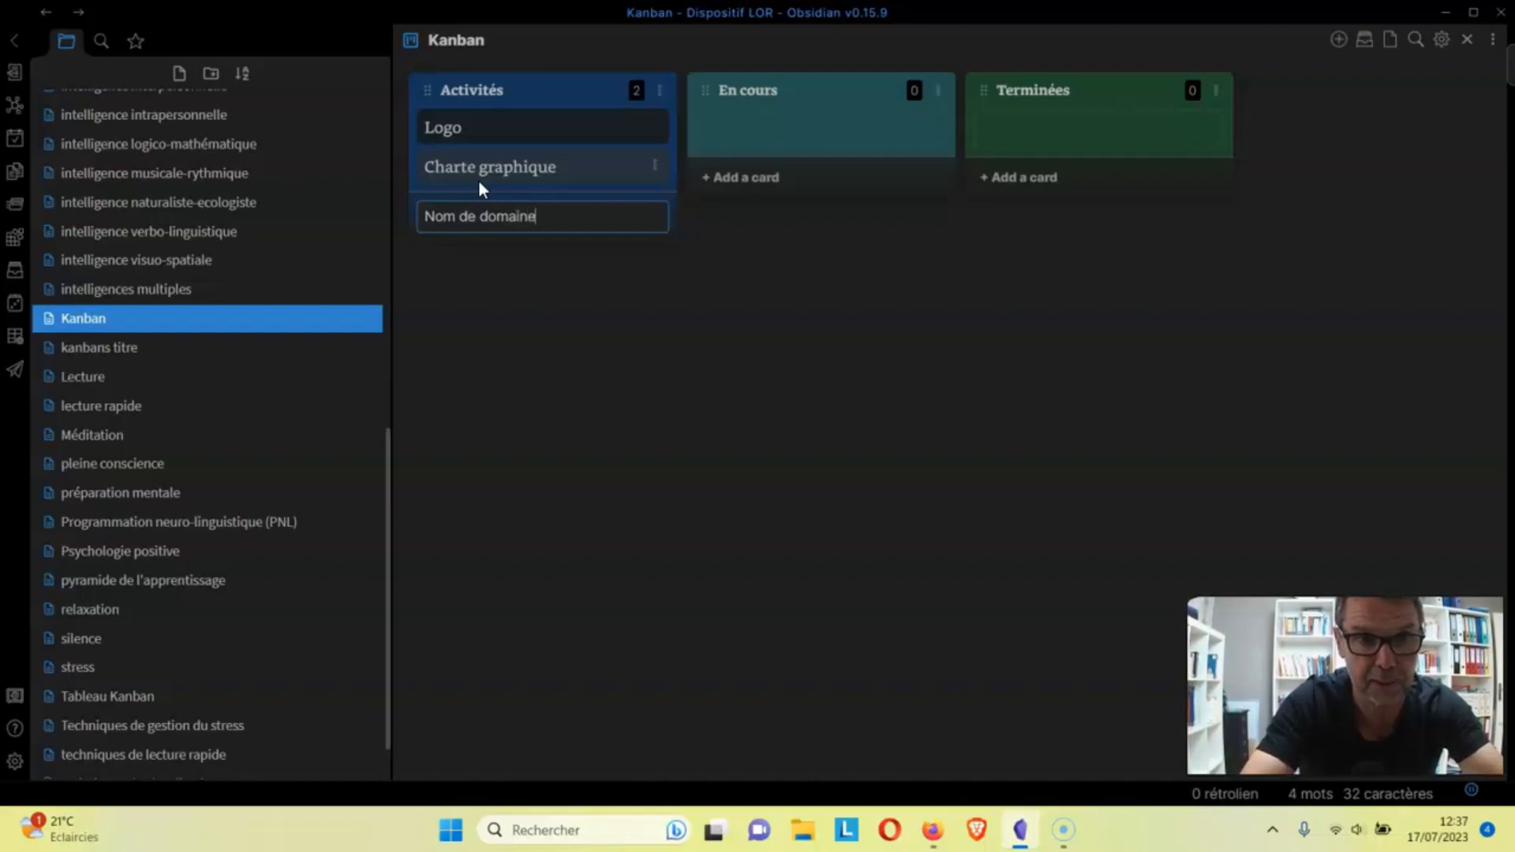
click(671, 454)
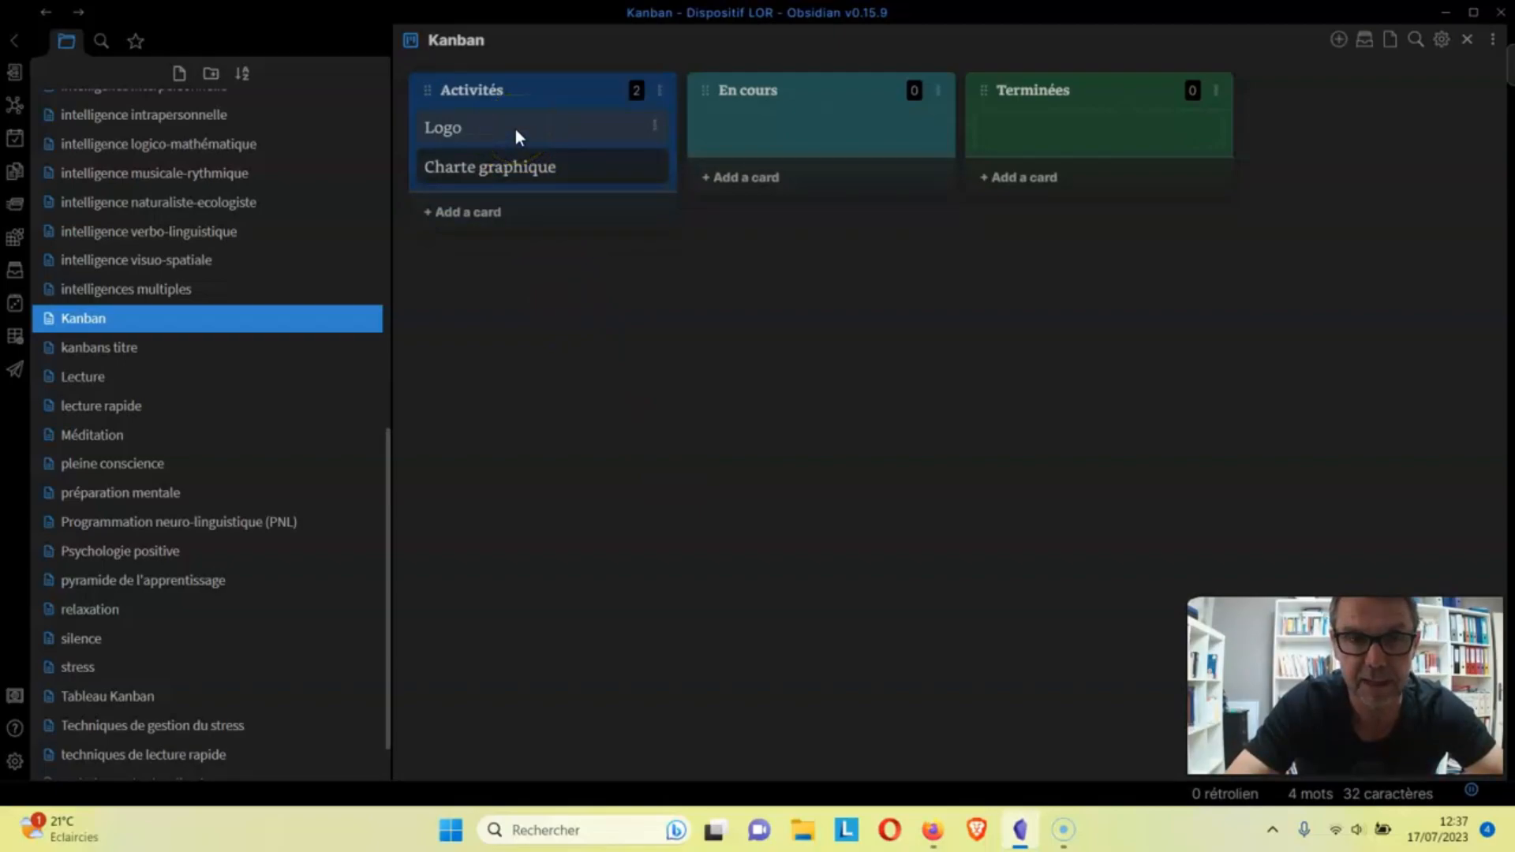
Create a new note from the "Logo" card in the "Activités" list.
mouse_move(515, 130)
mouse_down()
mouse_move(658, 147)
mouse_move(775, 128)
mouse_move(991, 153)
mouse_move(1026, 125)
mouse_move(609, 173)
mouse_move(541, 168)
mouse_move(519, 130)
mouse_up()
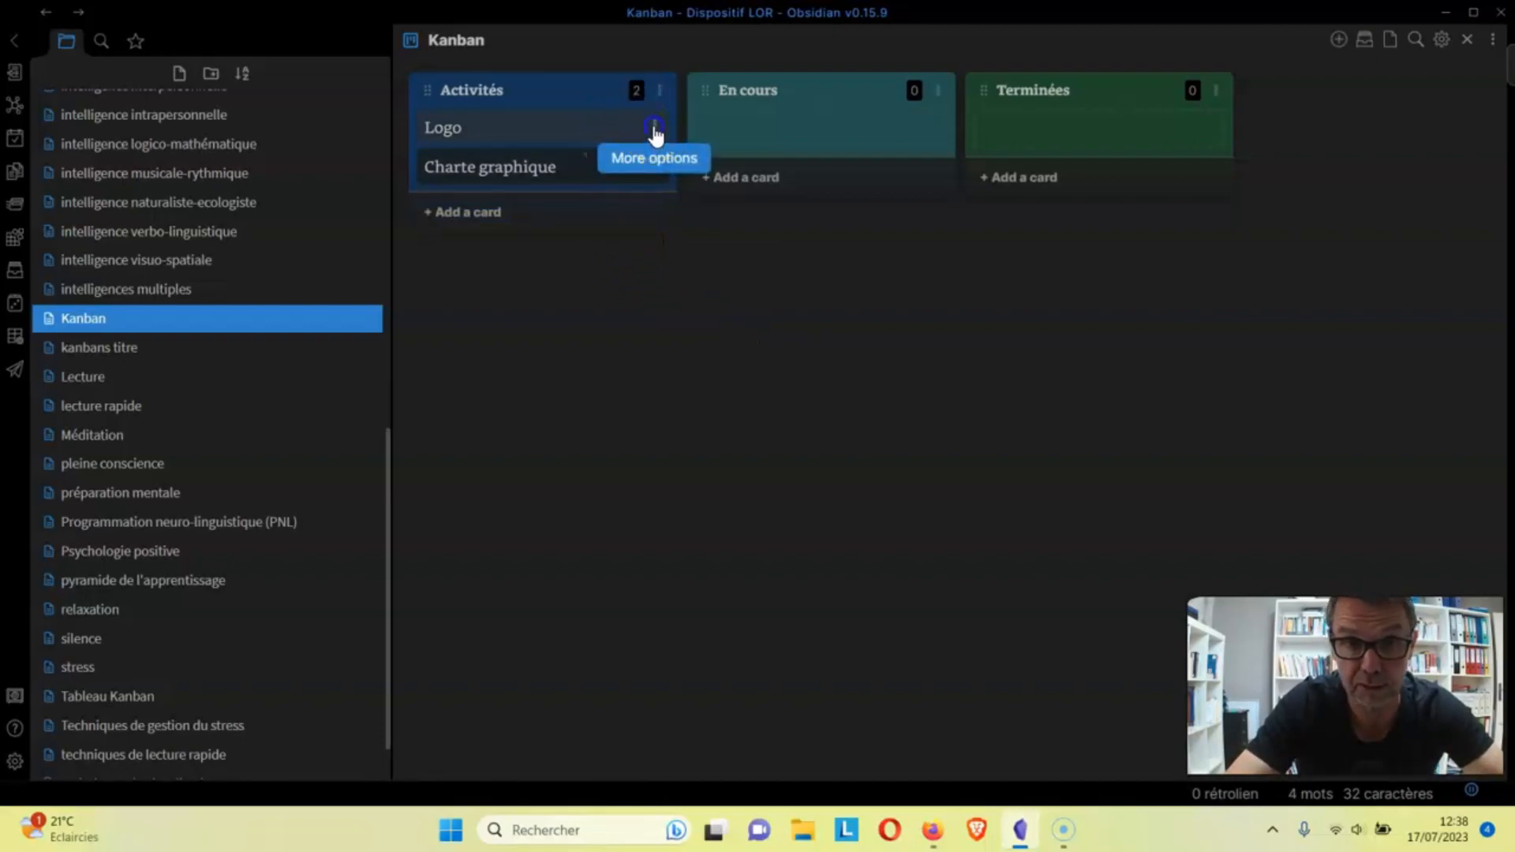
click(653, 128)
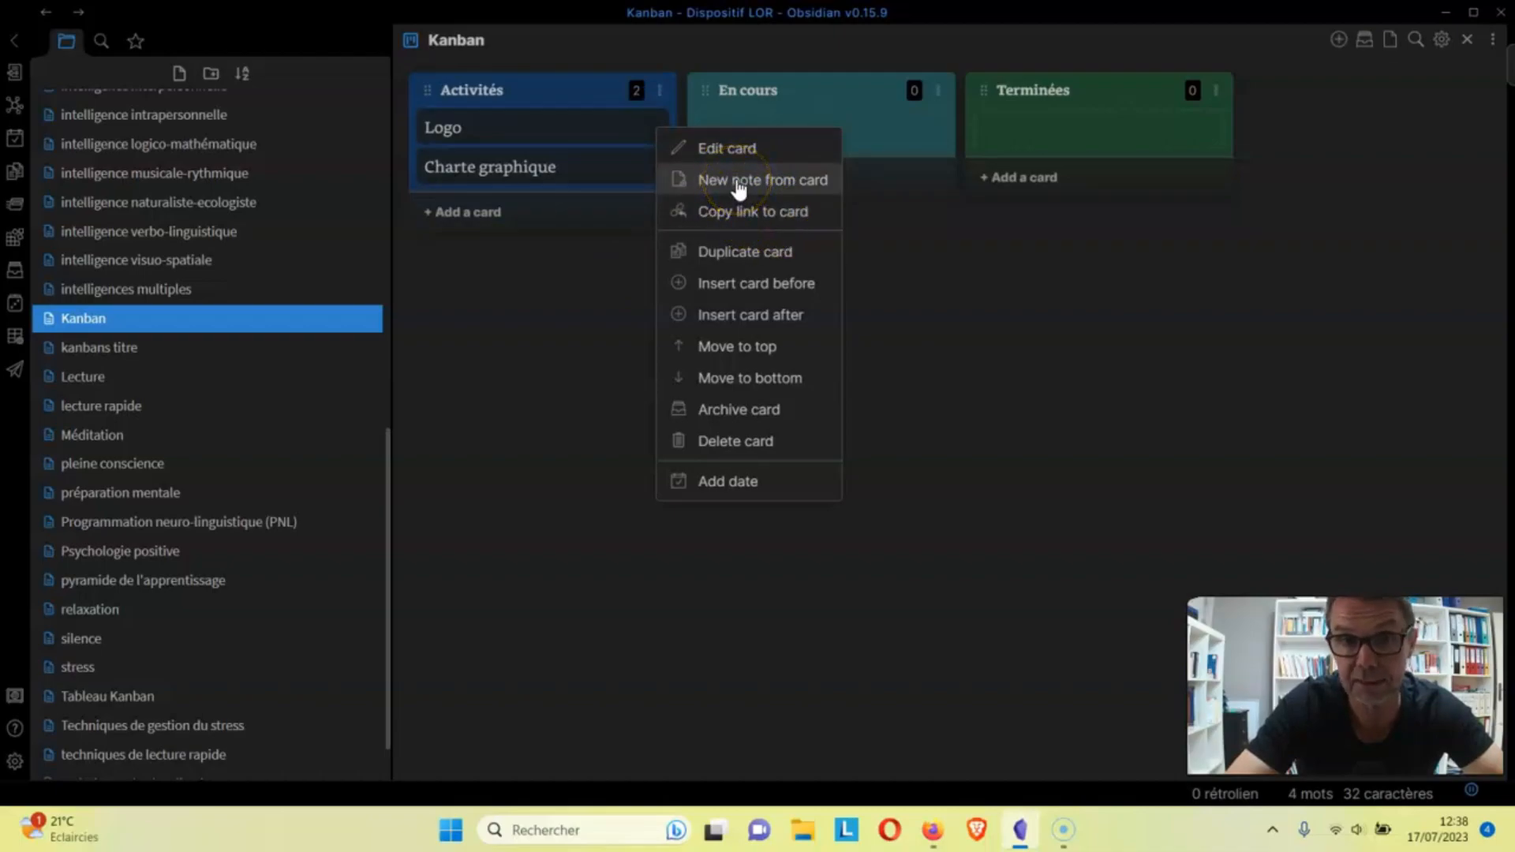
click(738, 181)
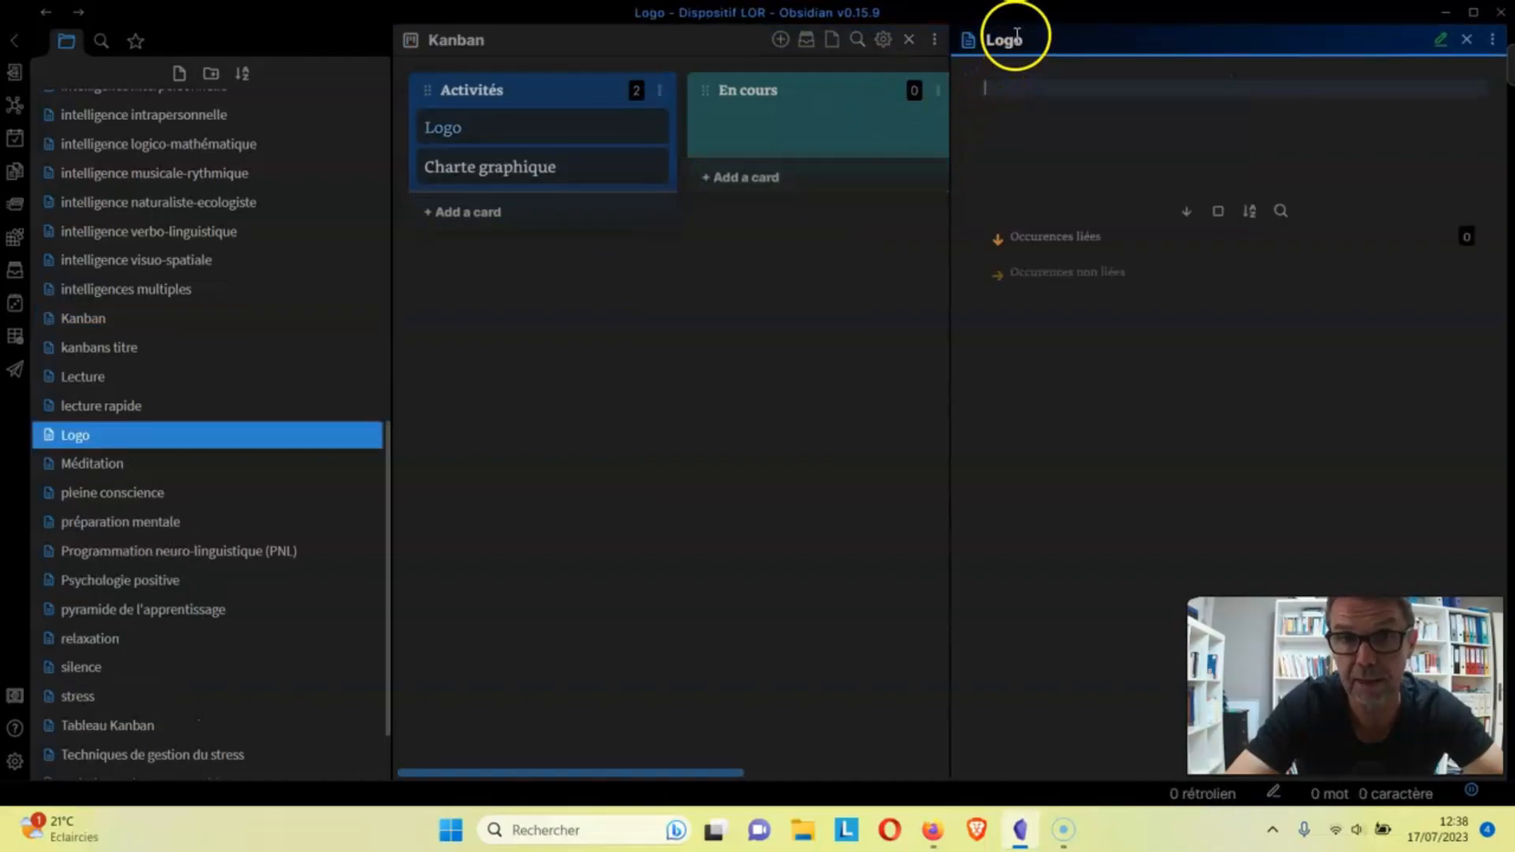
Write the level-one heading "Création d'un logo" in the new Logo note.
text(ini)
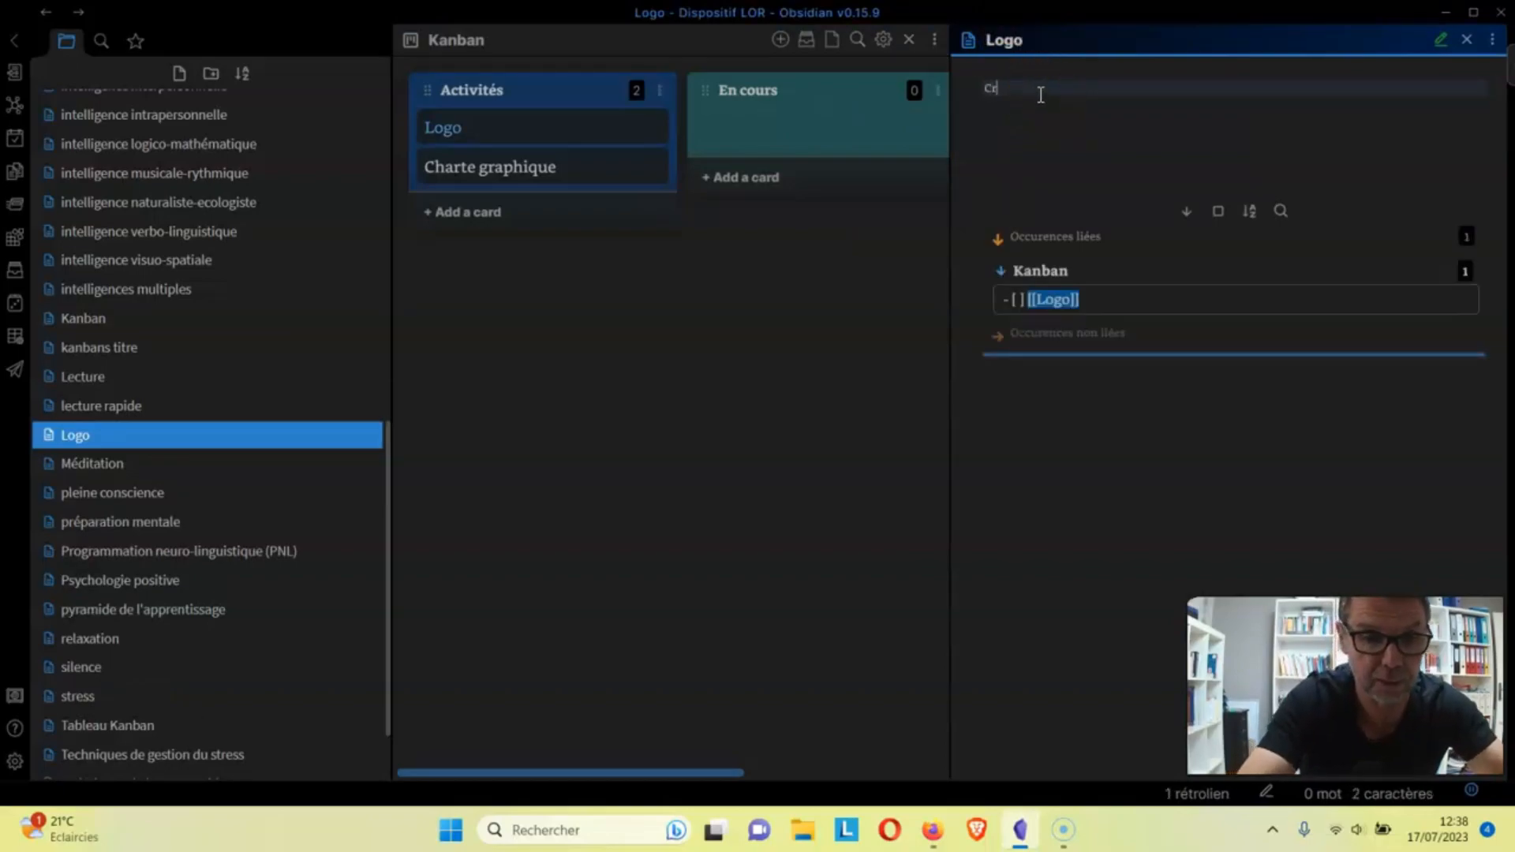
key(BackSpace)
key(BackSpace)
key(BackSpace)
text(# Prioc)
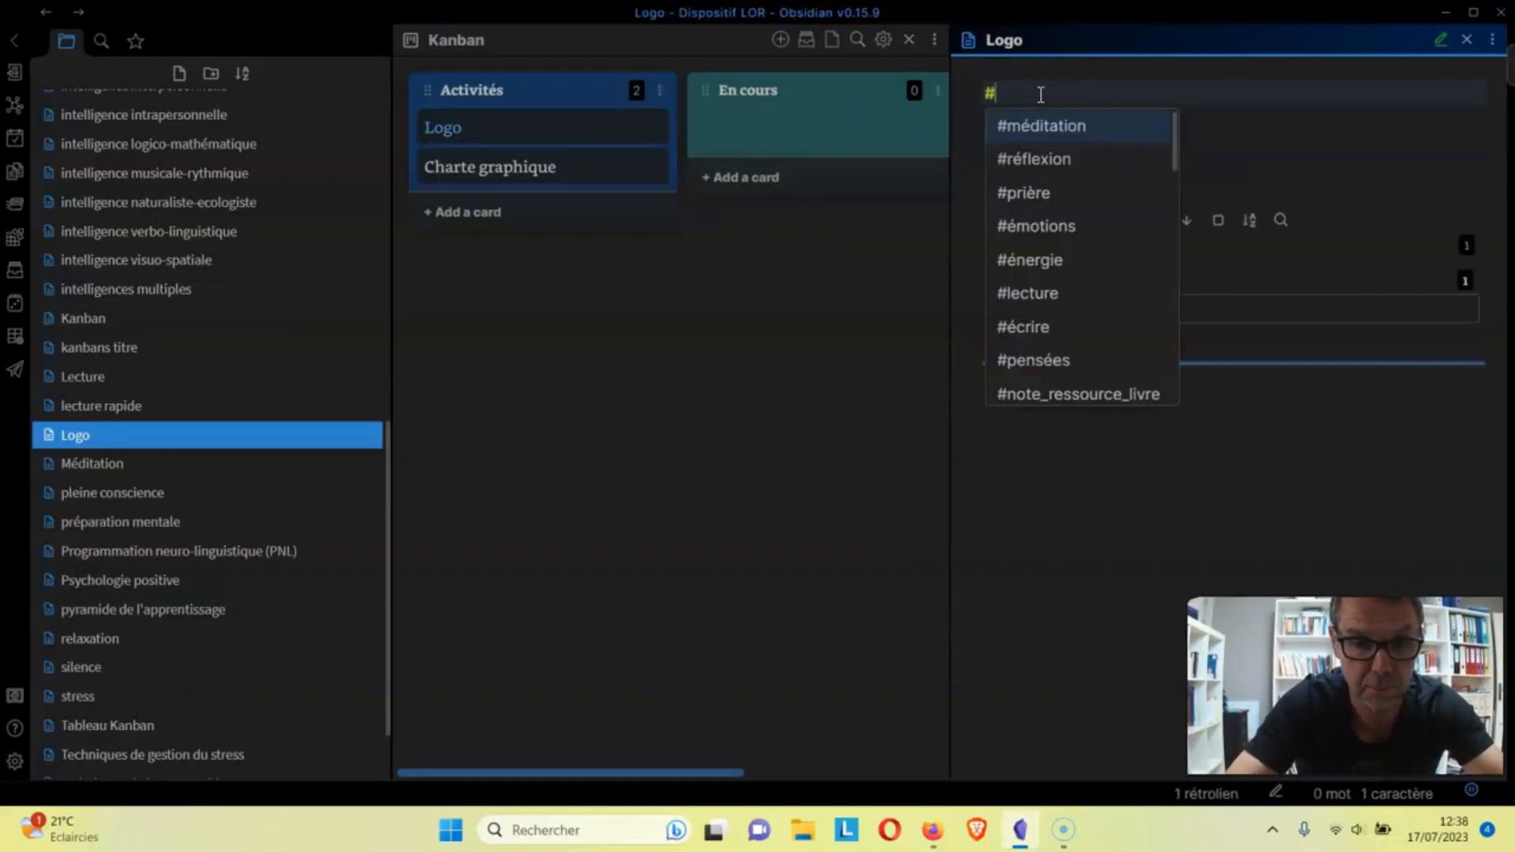
key(BackSpace)
key(BackSpace)
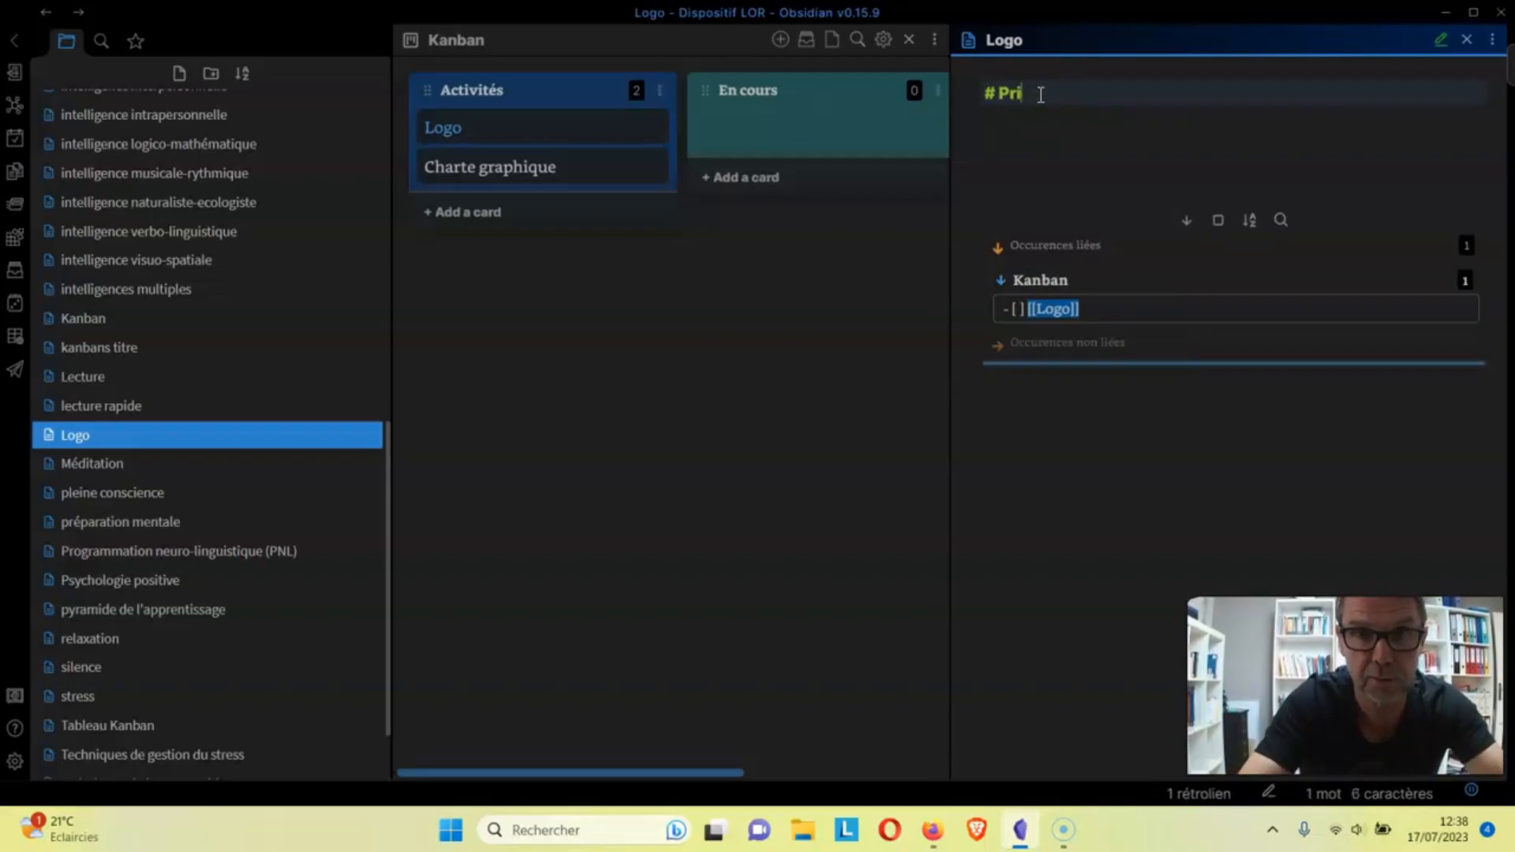
text(océdure)
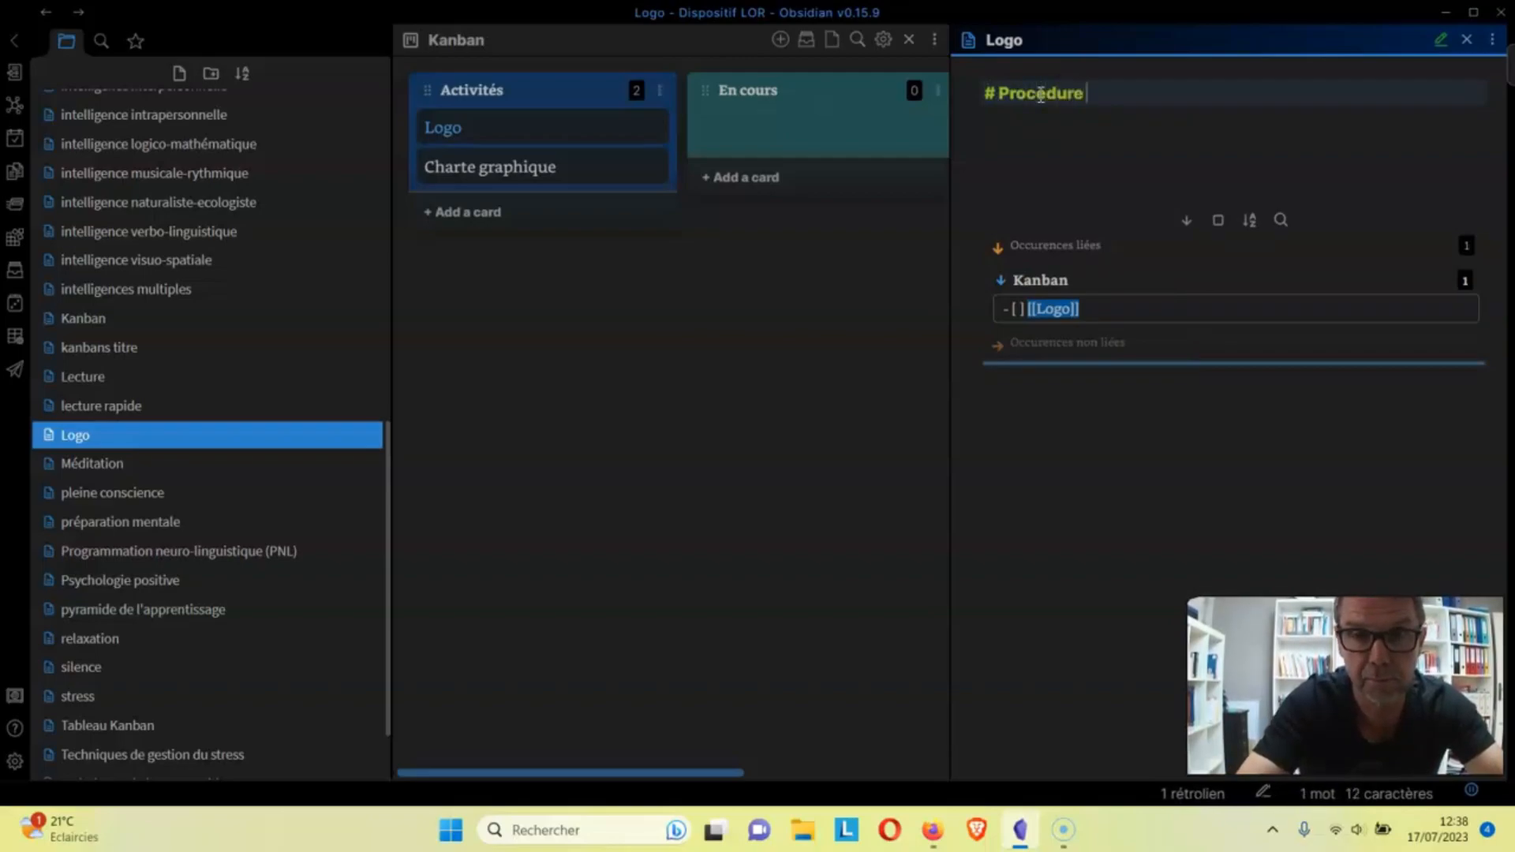
key(BackSpace)
key(BackSpace)
key(BackSpace)
key(BackSpace)
key(BackSpace)
key(BackSpace)
key(BackSpace)
key(BackSpace)
key(BackSpace)
key(BackSpace)
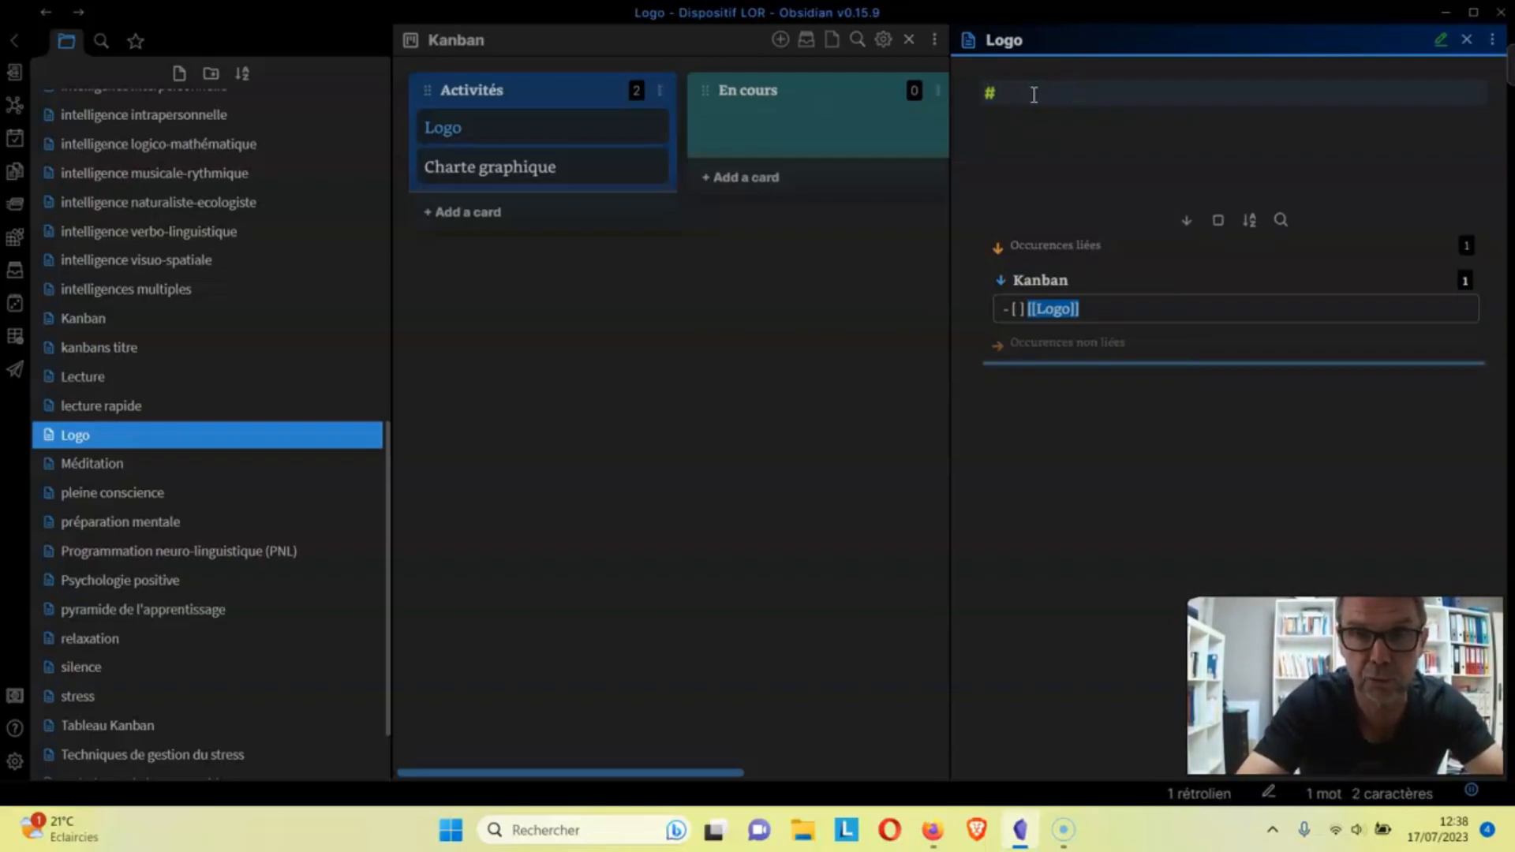
text(Cr"ati)
key(BackSpace)
key(BackSpace)
key(BackSpace)
key(BackSpace)
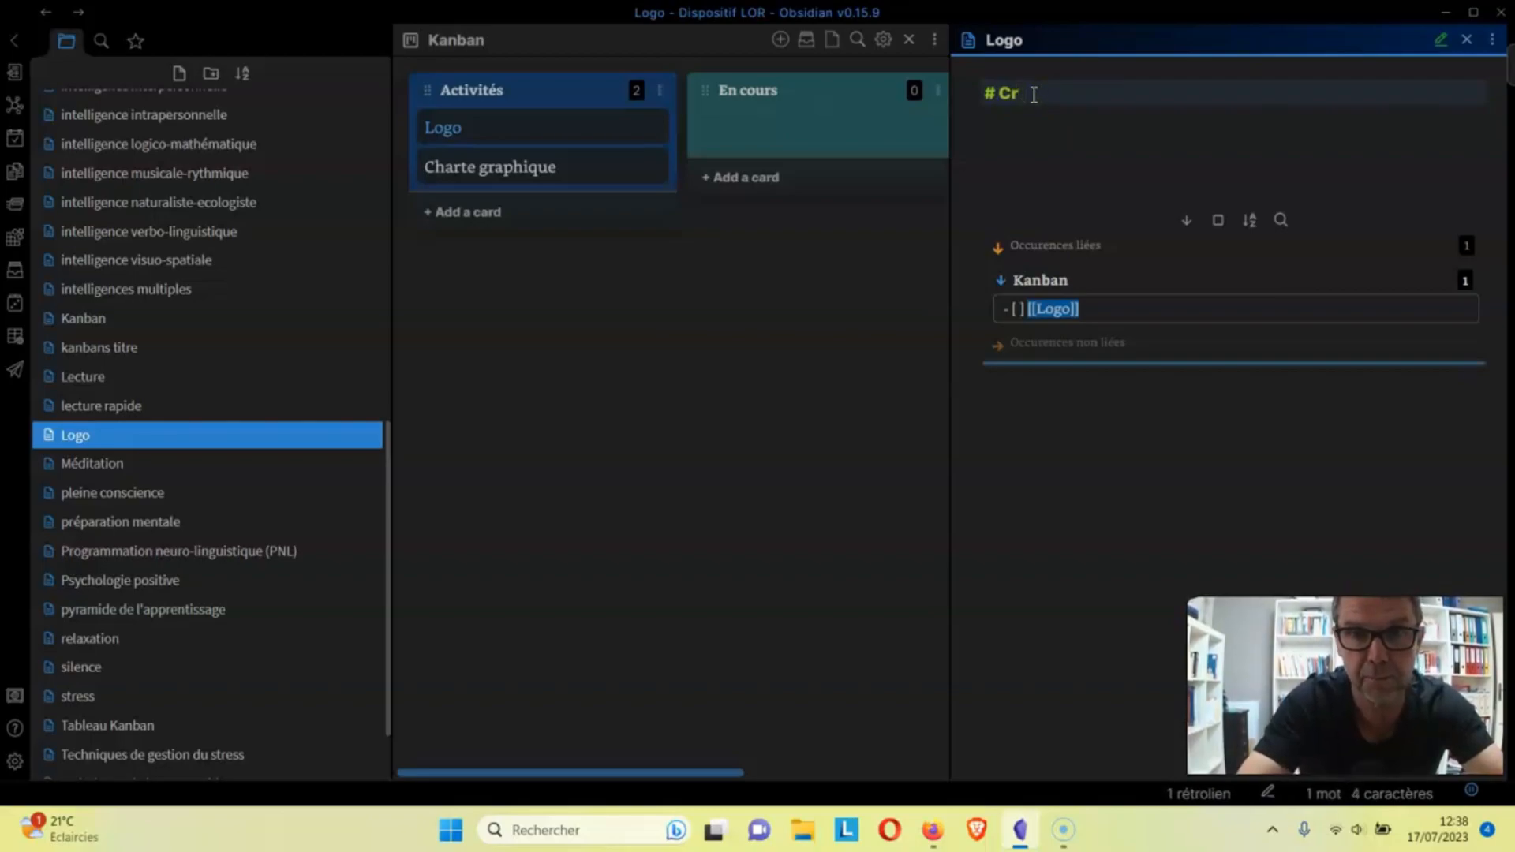
text(éation d'u)
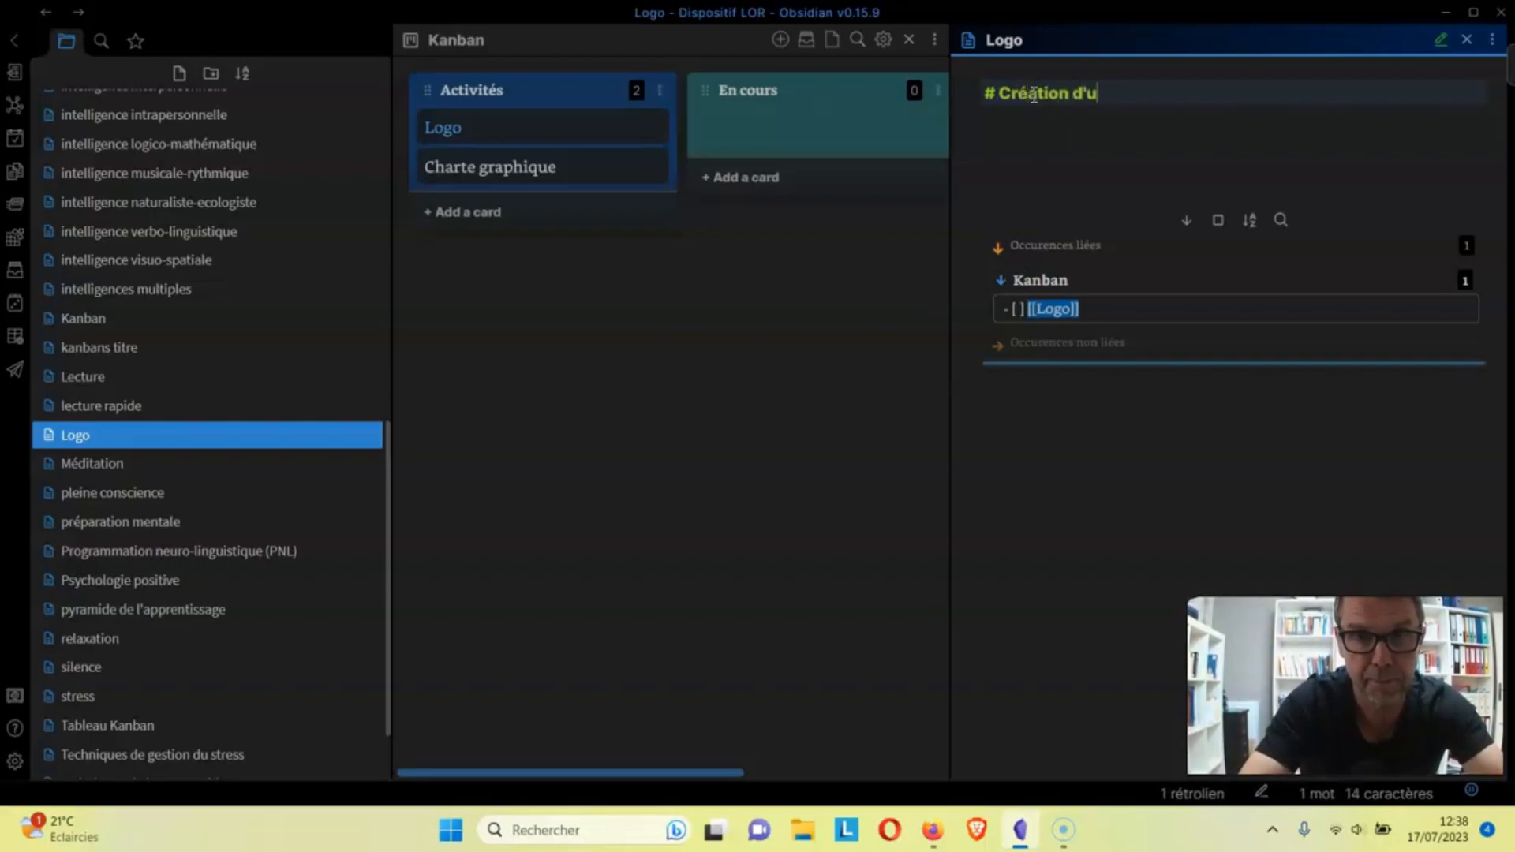
text(n logo)
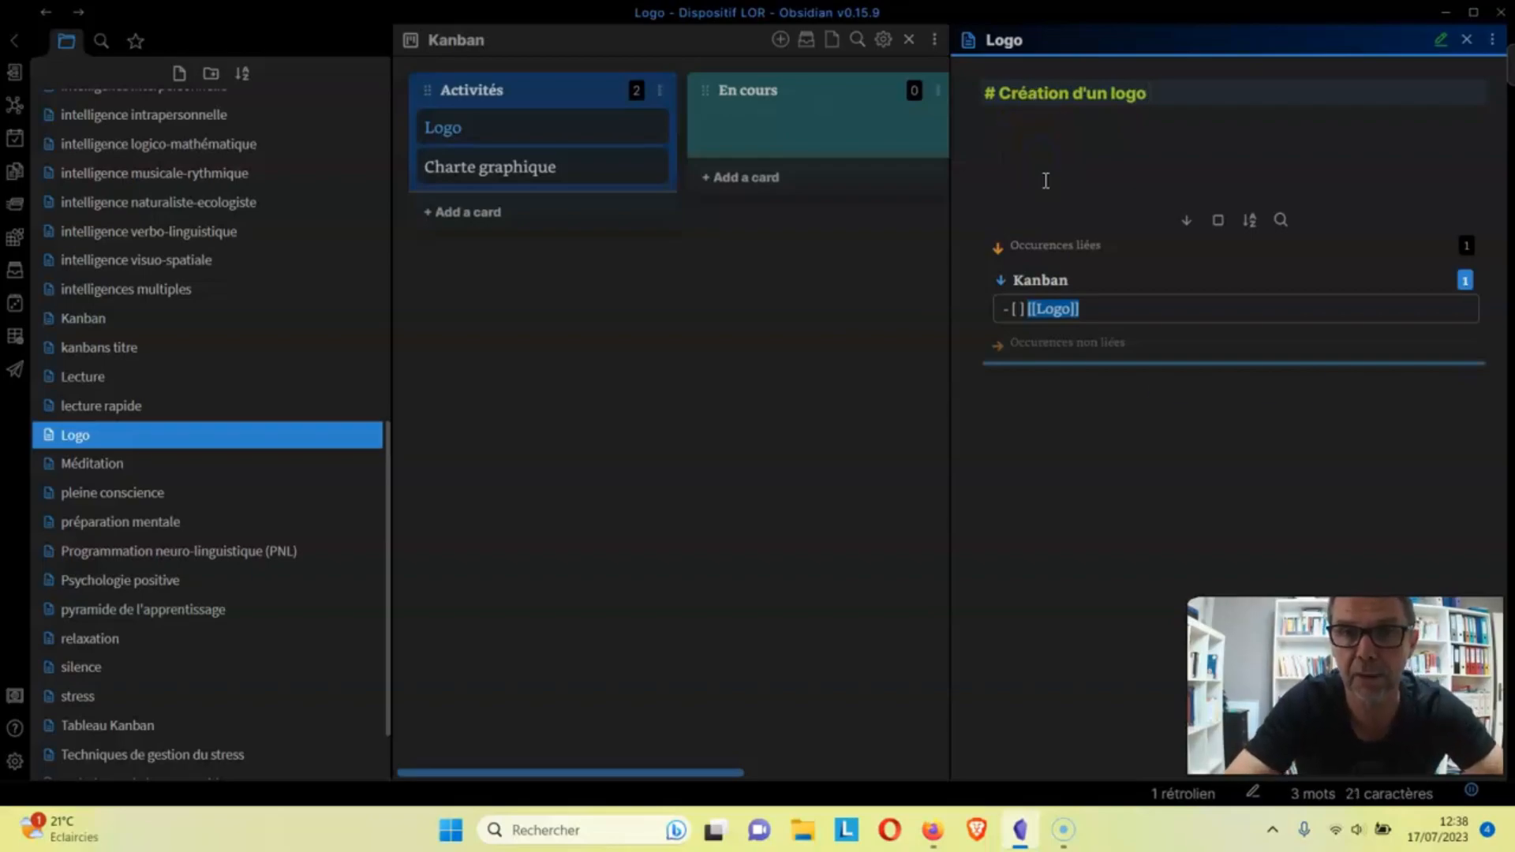
click(1024, 149)
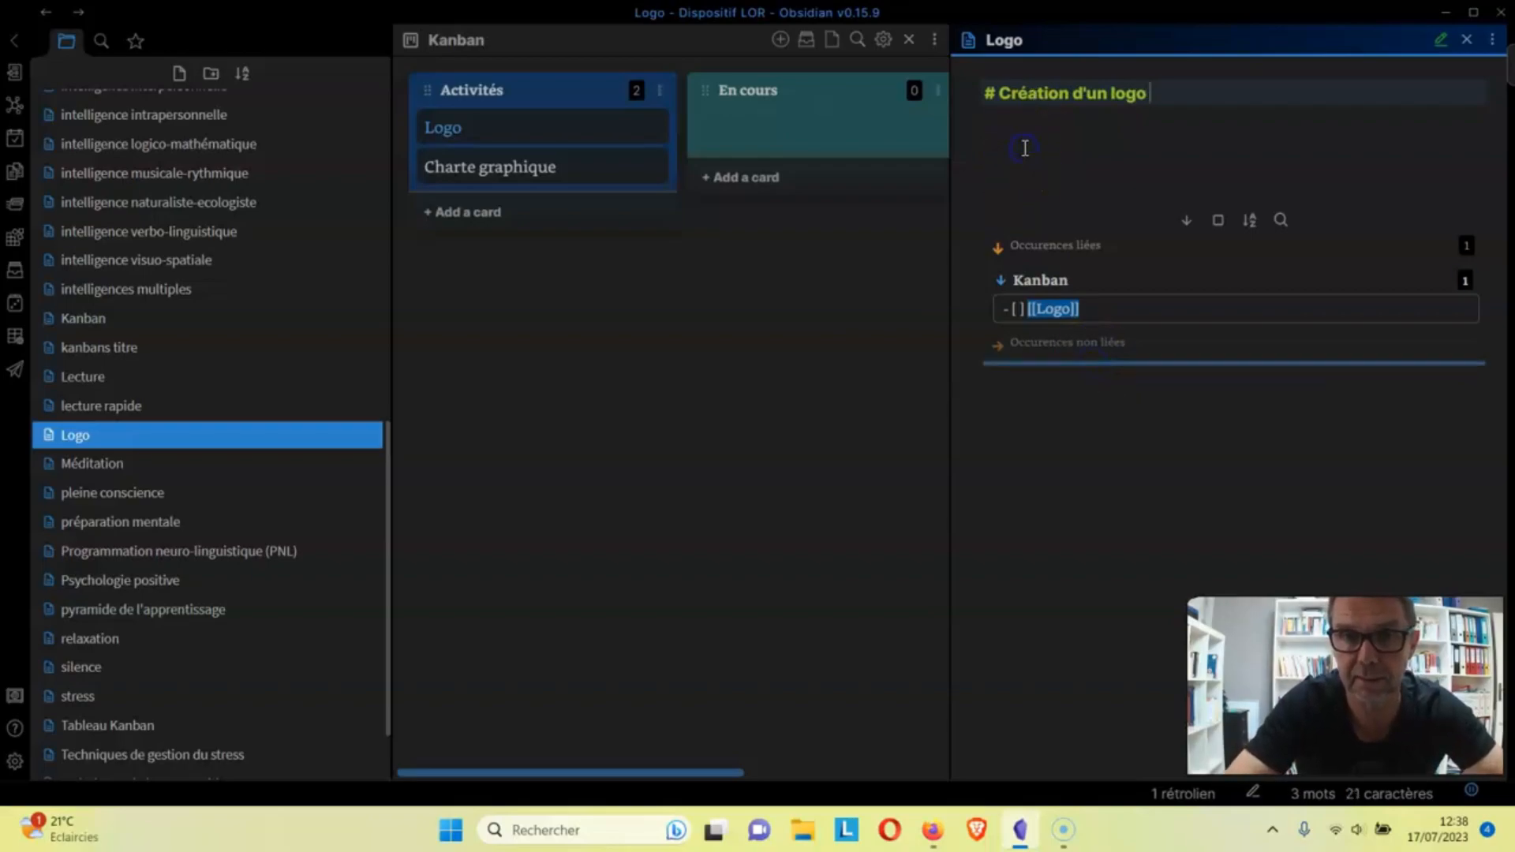
Return to the board, open the Logo note through its card link, and close the duplicate Logo pane.
click(750, 265)
click(814, 292)
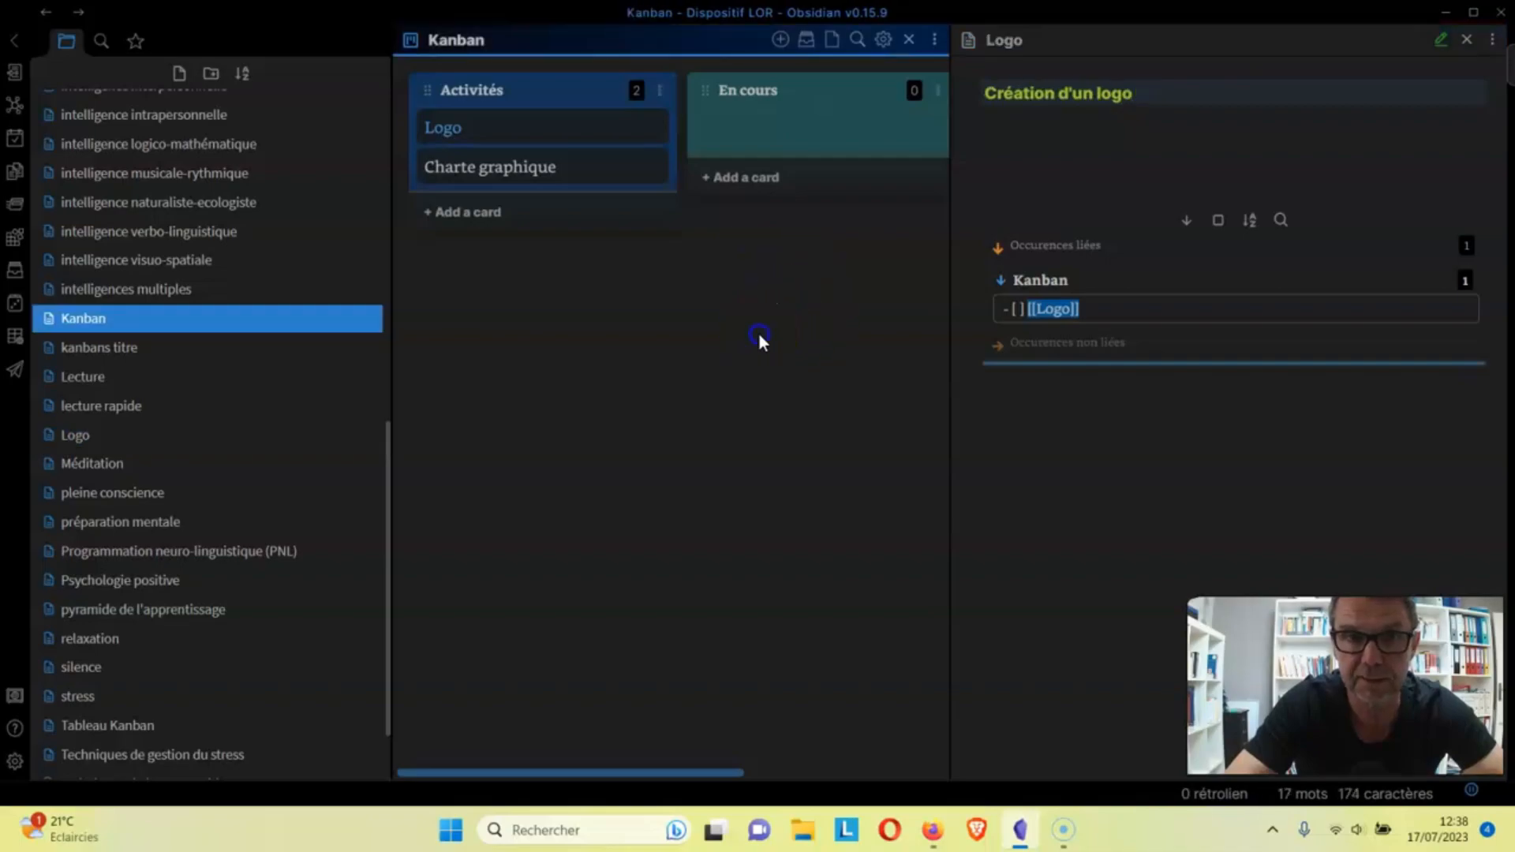
click(932, 147)
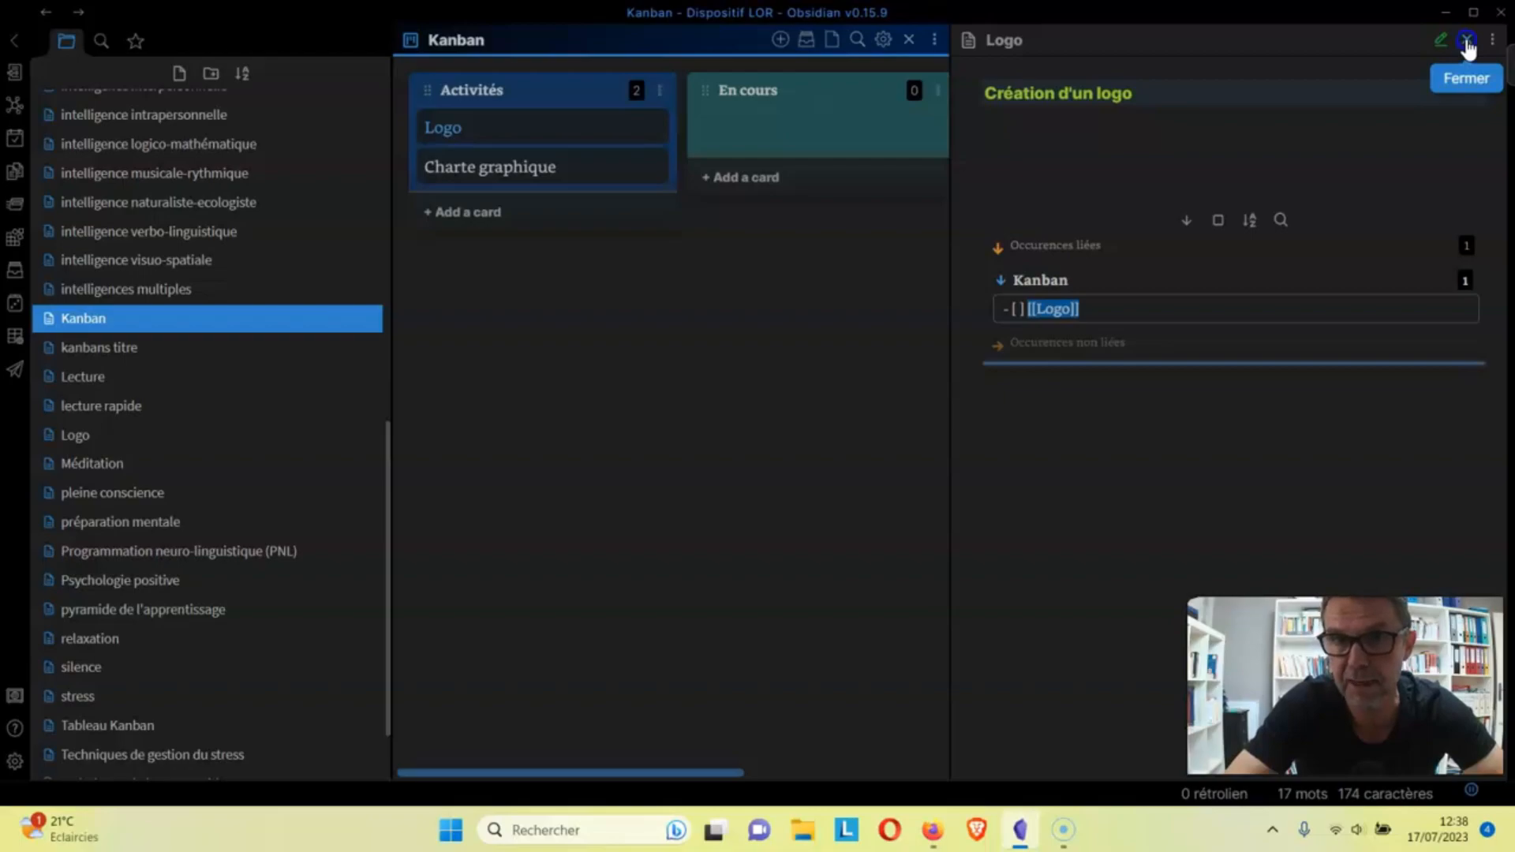
click(889, 312)
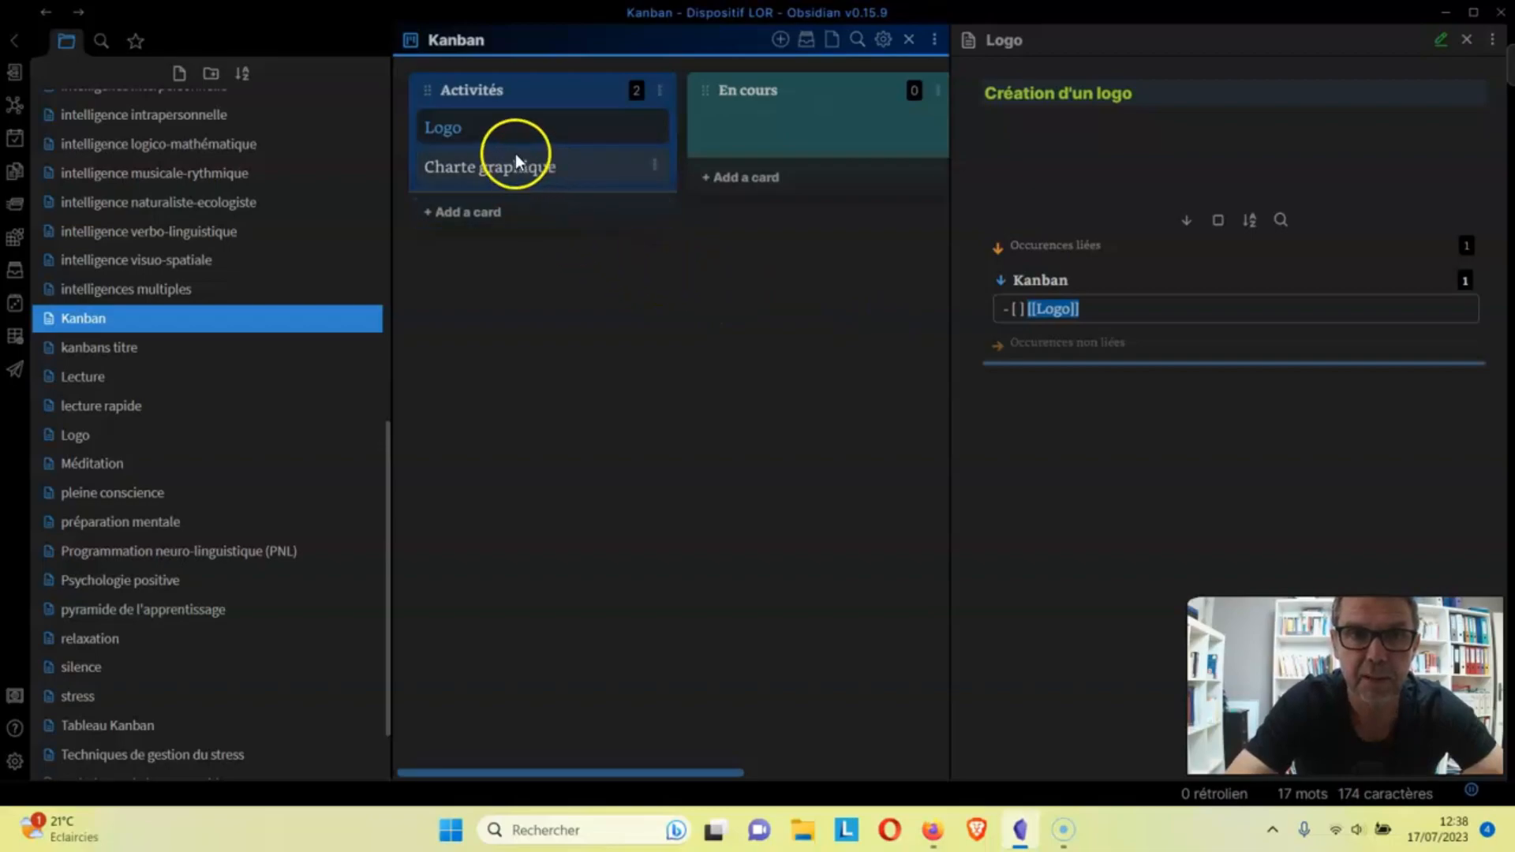
click(461, 131)
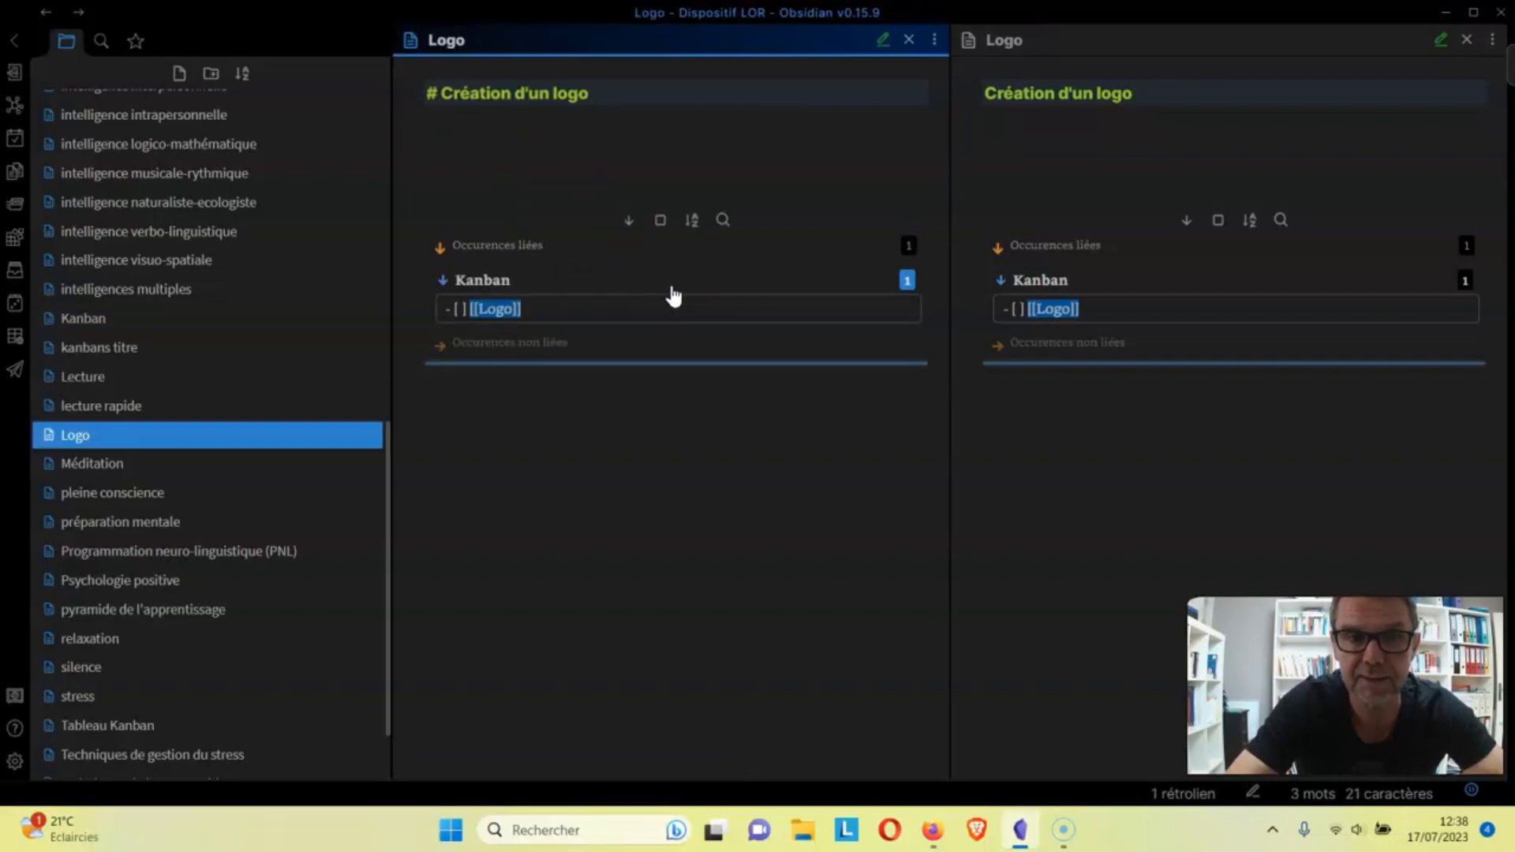
click(910, 38)
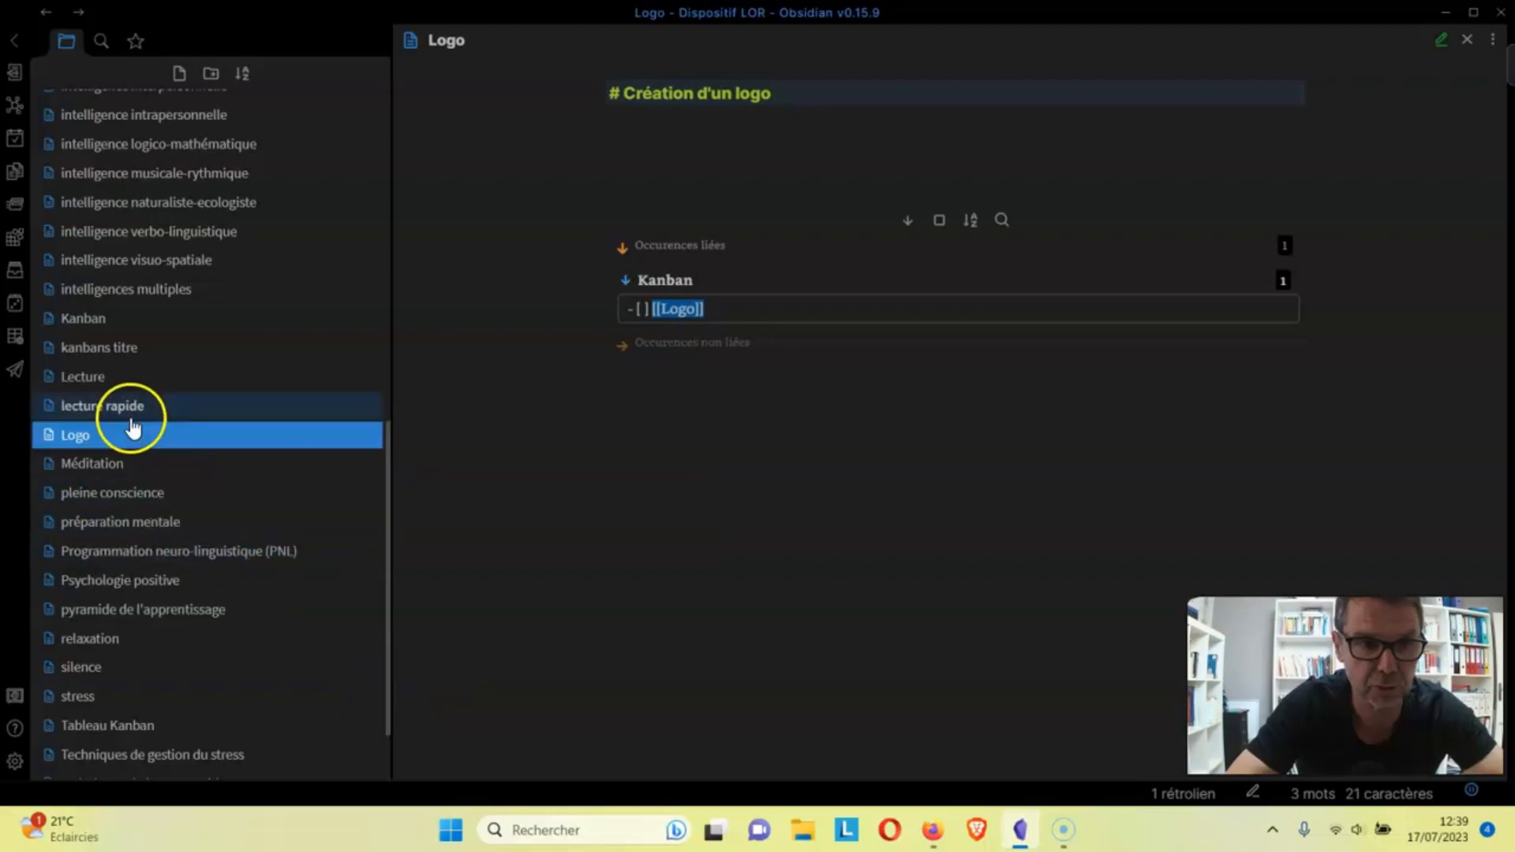
Reopen the Kanban board and delete the "kanbans titre" note from the vault.
click(112, 347)
click(107, 320)
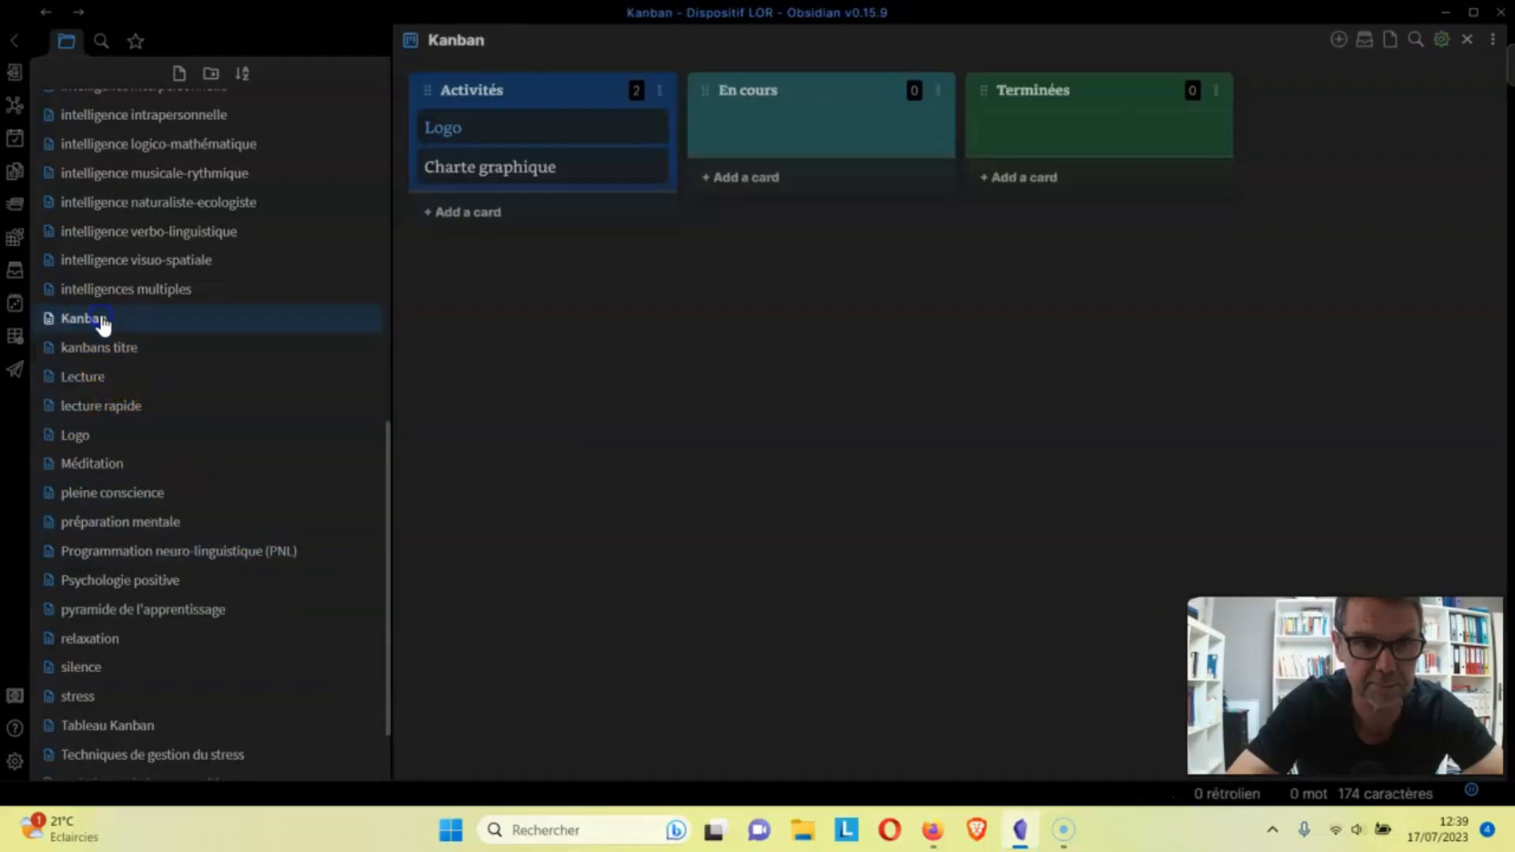
click(116, 348)
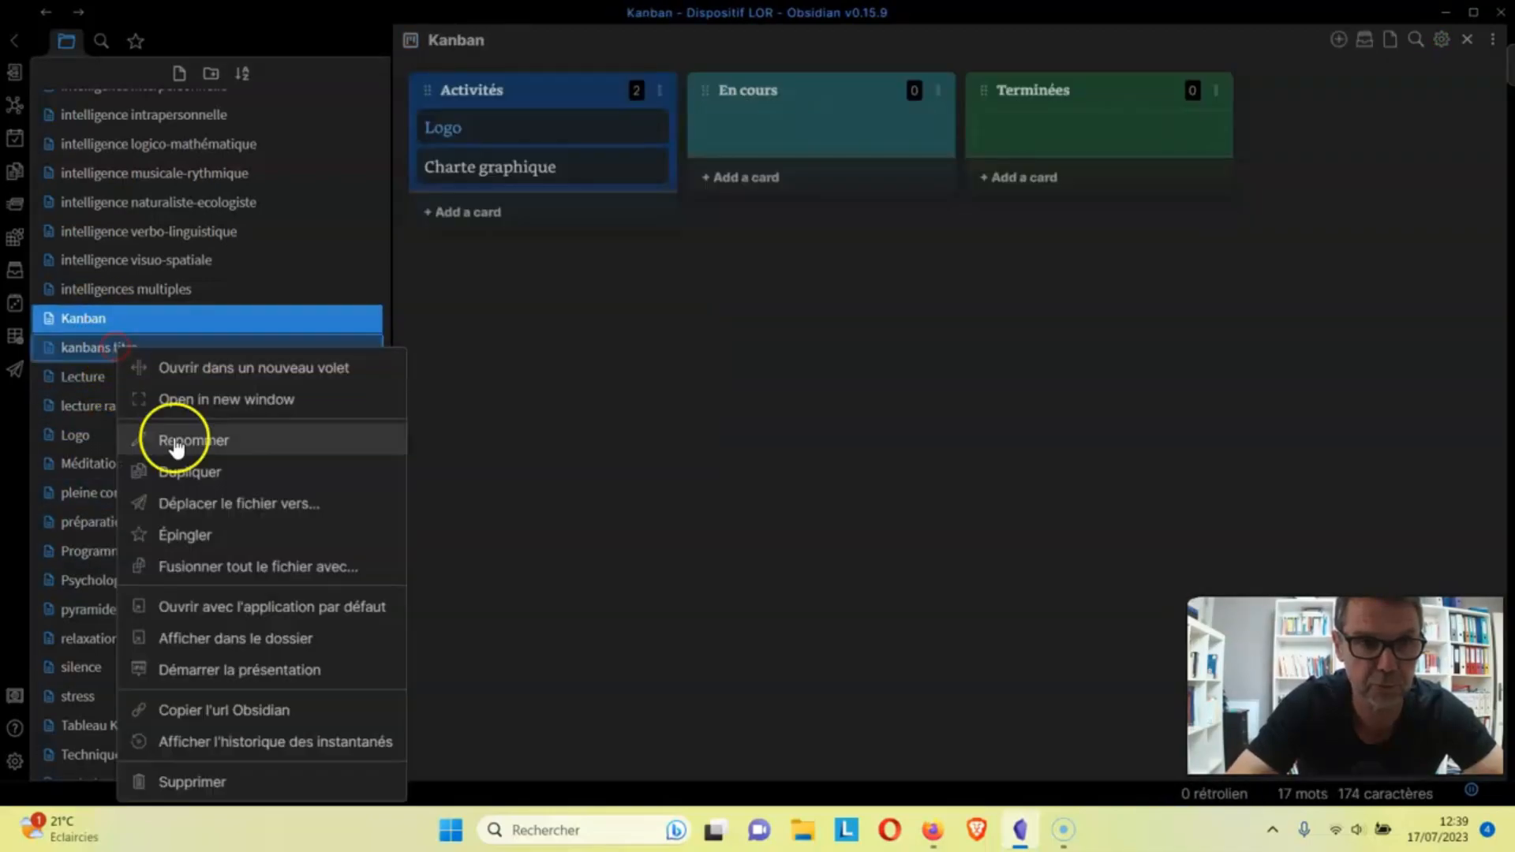
click(251, 773)
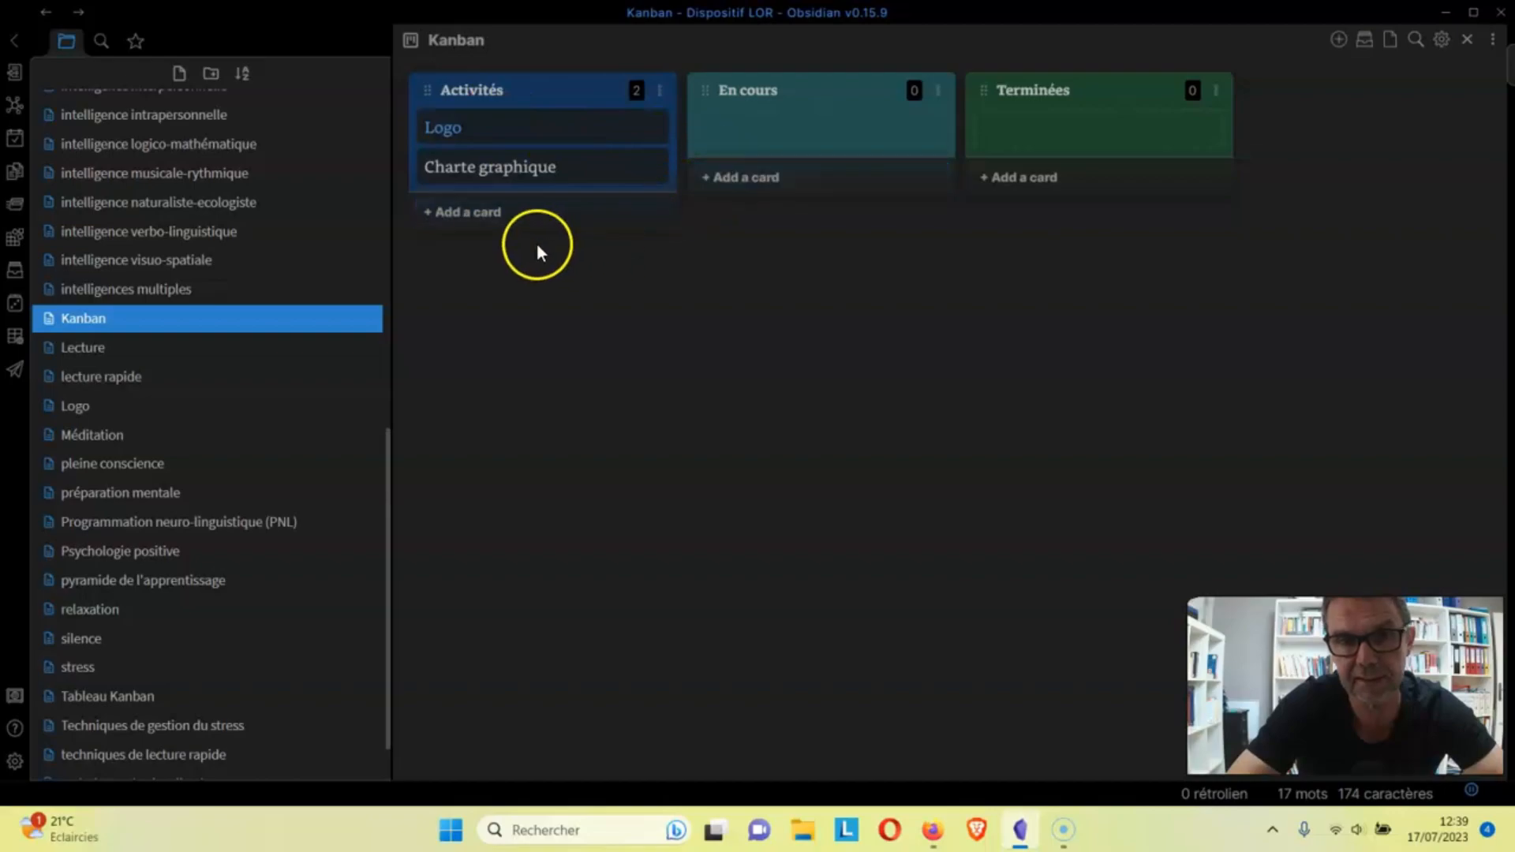
Open the Logo note from its board card and add an empty line below the heading.
click(454, 135)
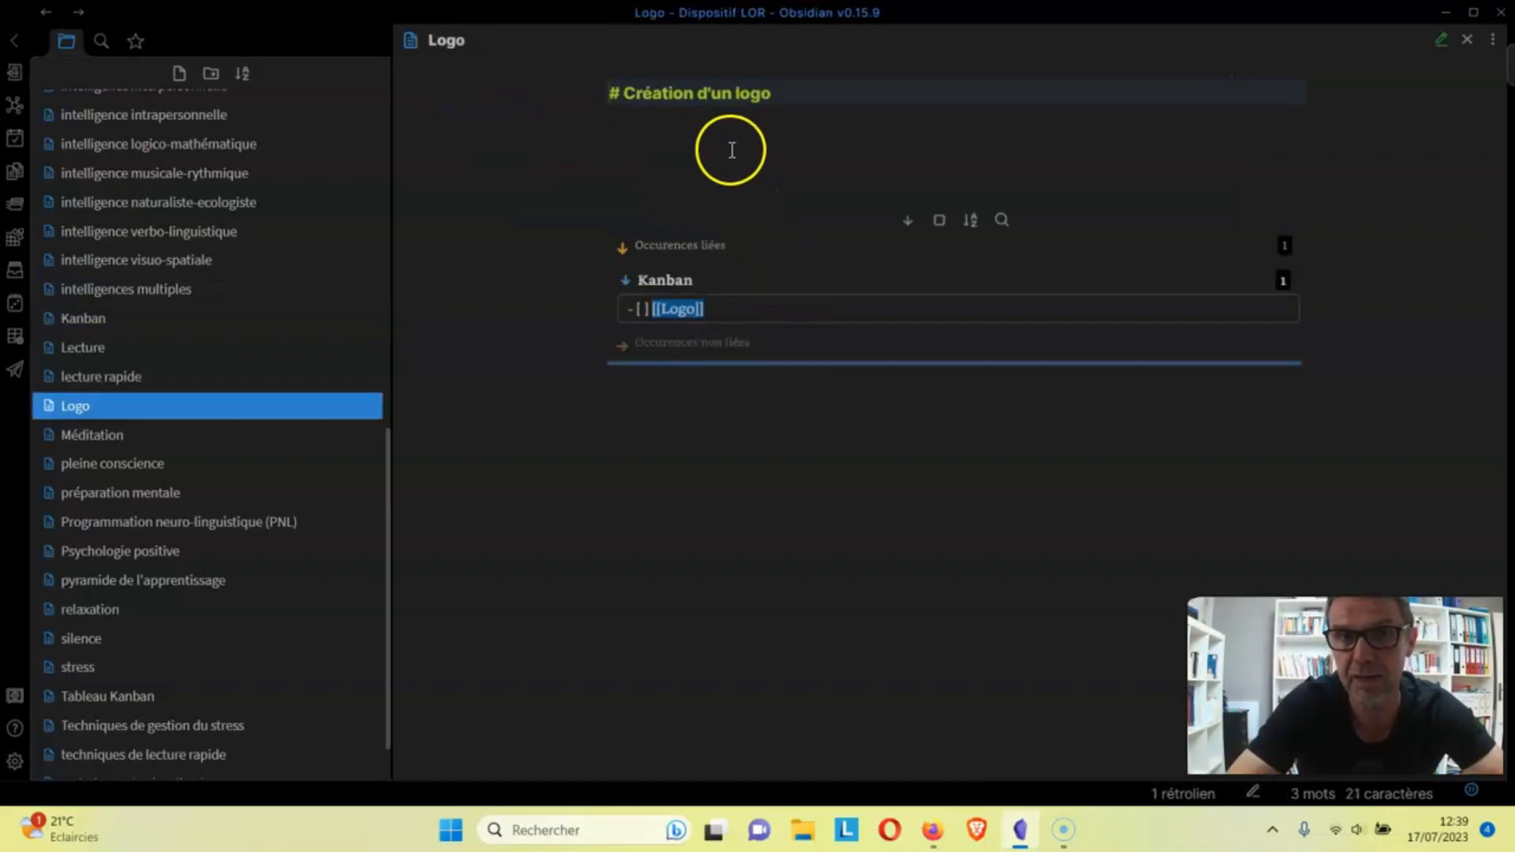
click(732, 150)
key(Return)
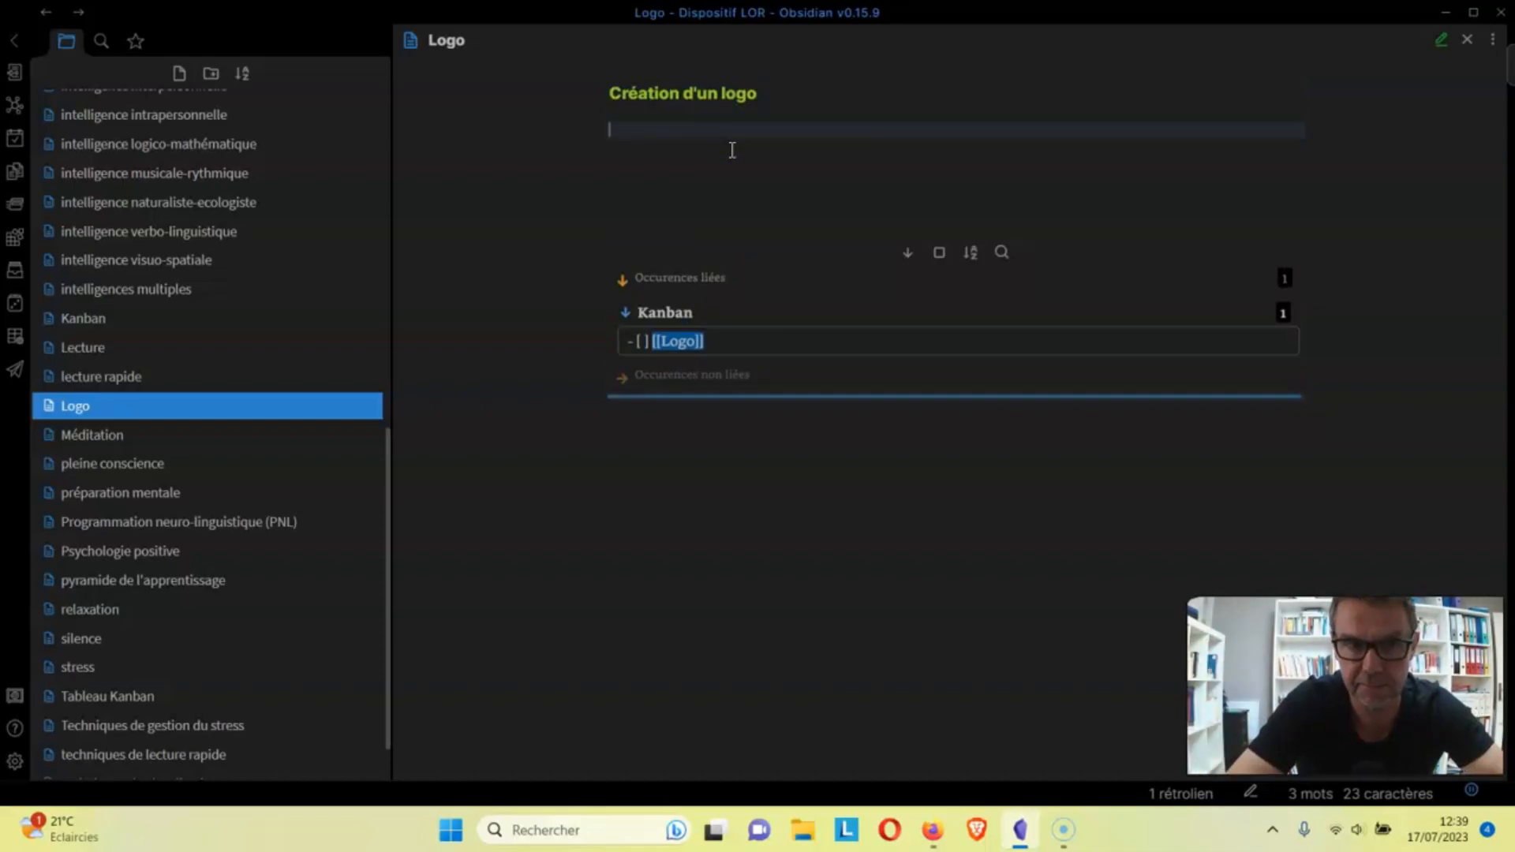
Open the community plugin settings and browse the catalogue of available plugins.
click(148, 336)
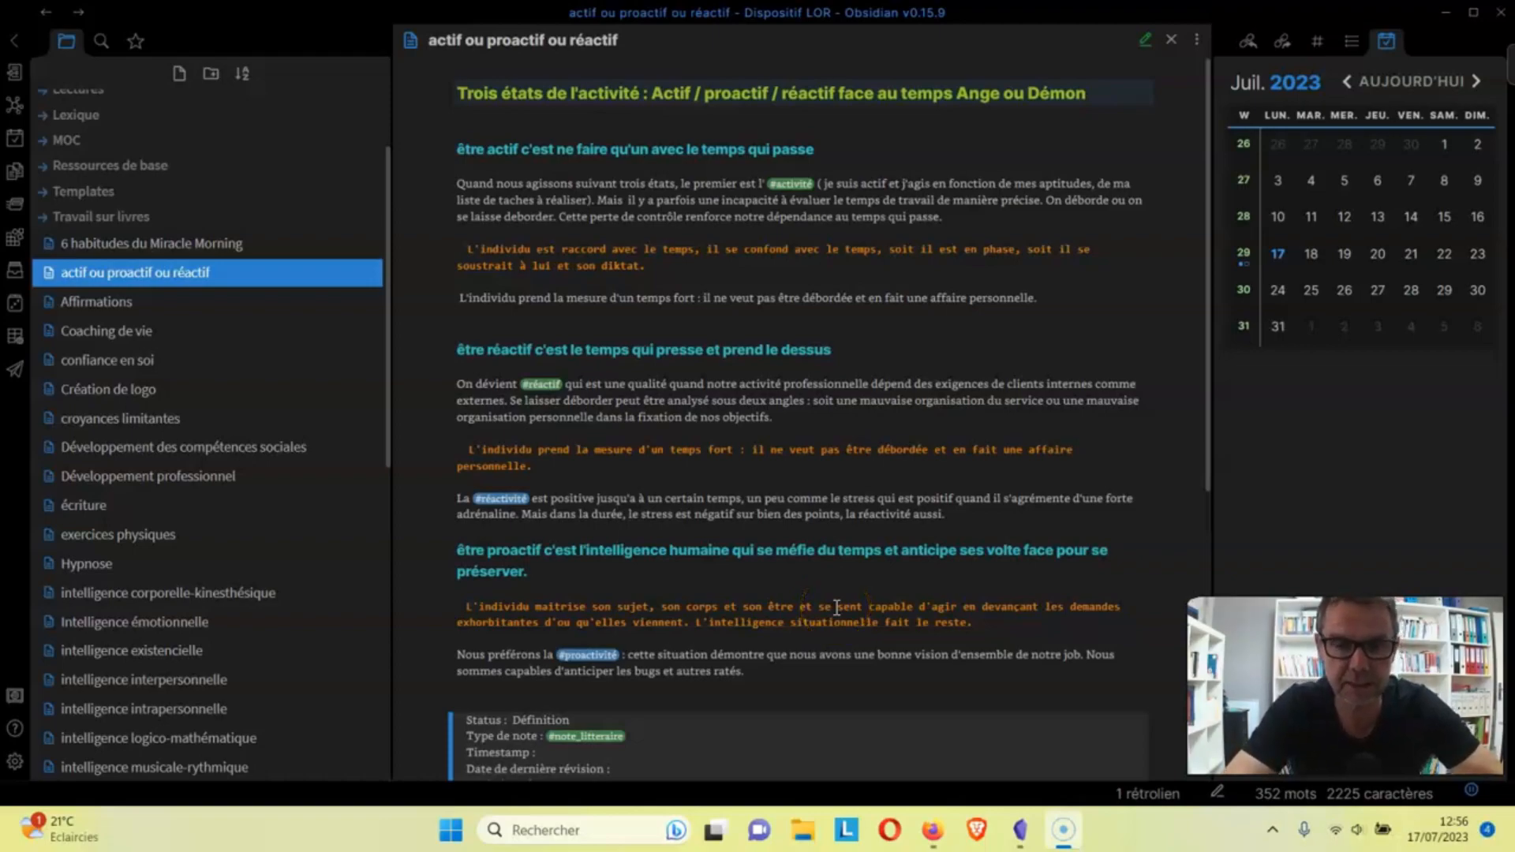
click(14, 762)
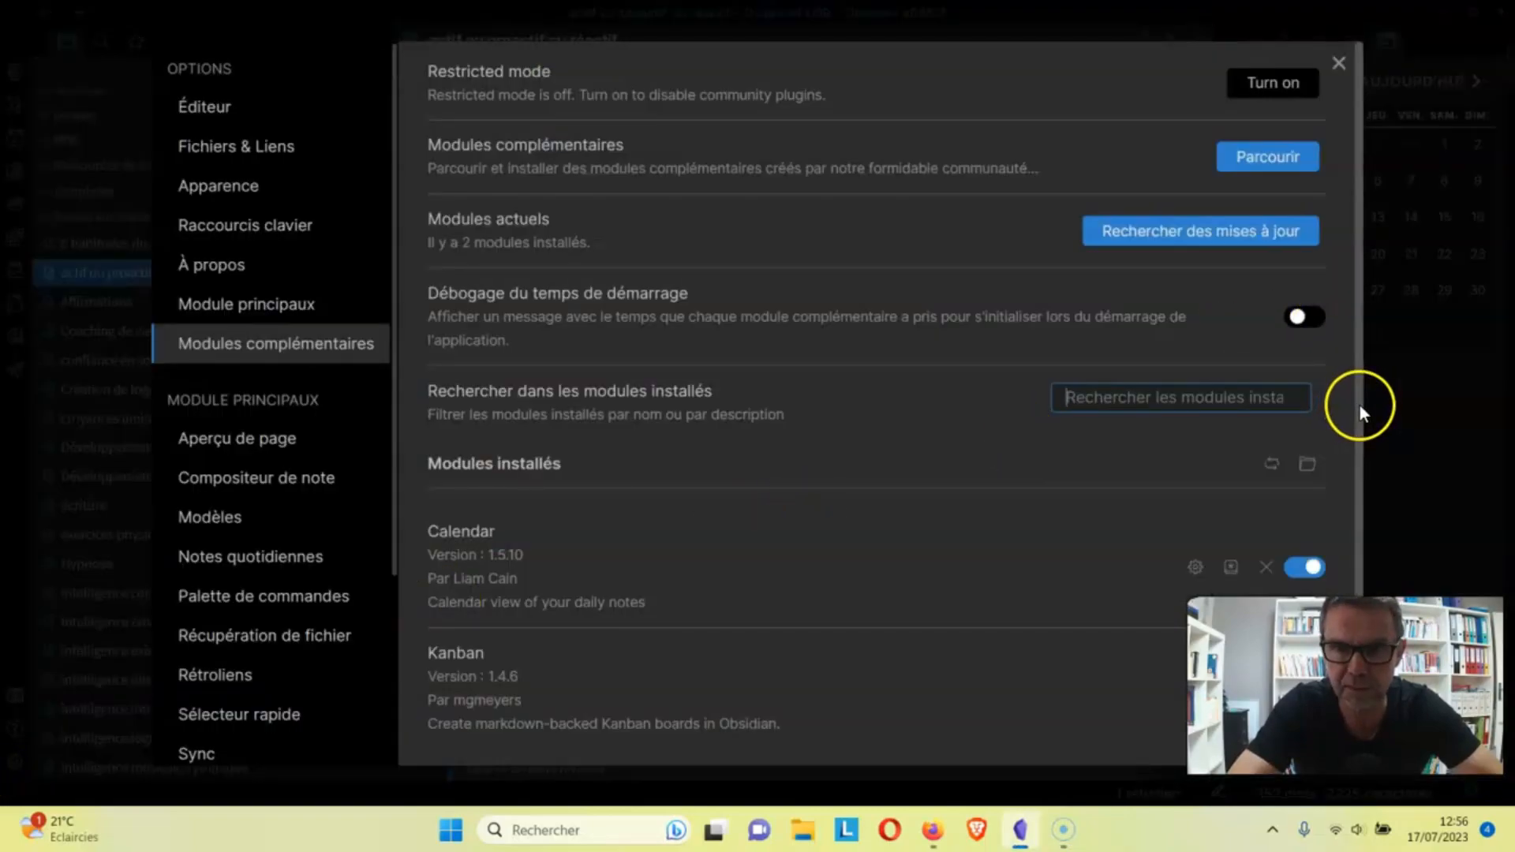
drag(1361, 405, 1384, 534)
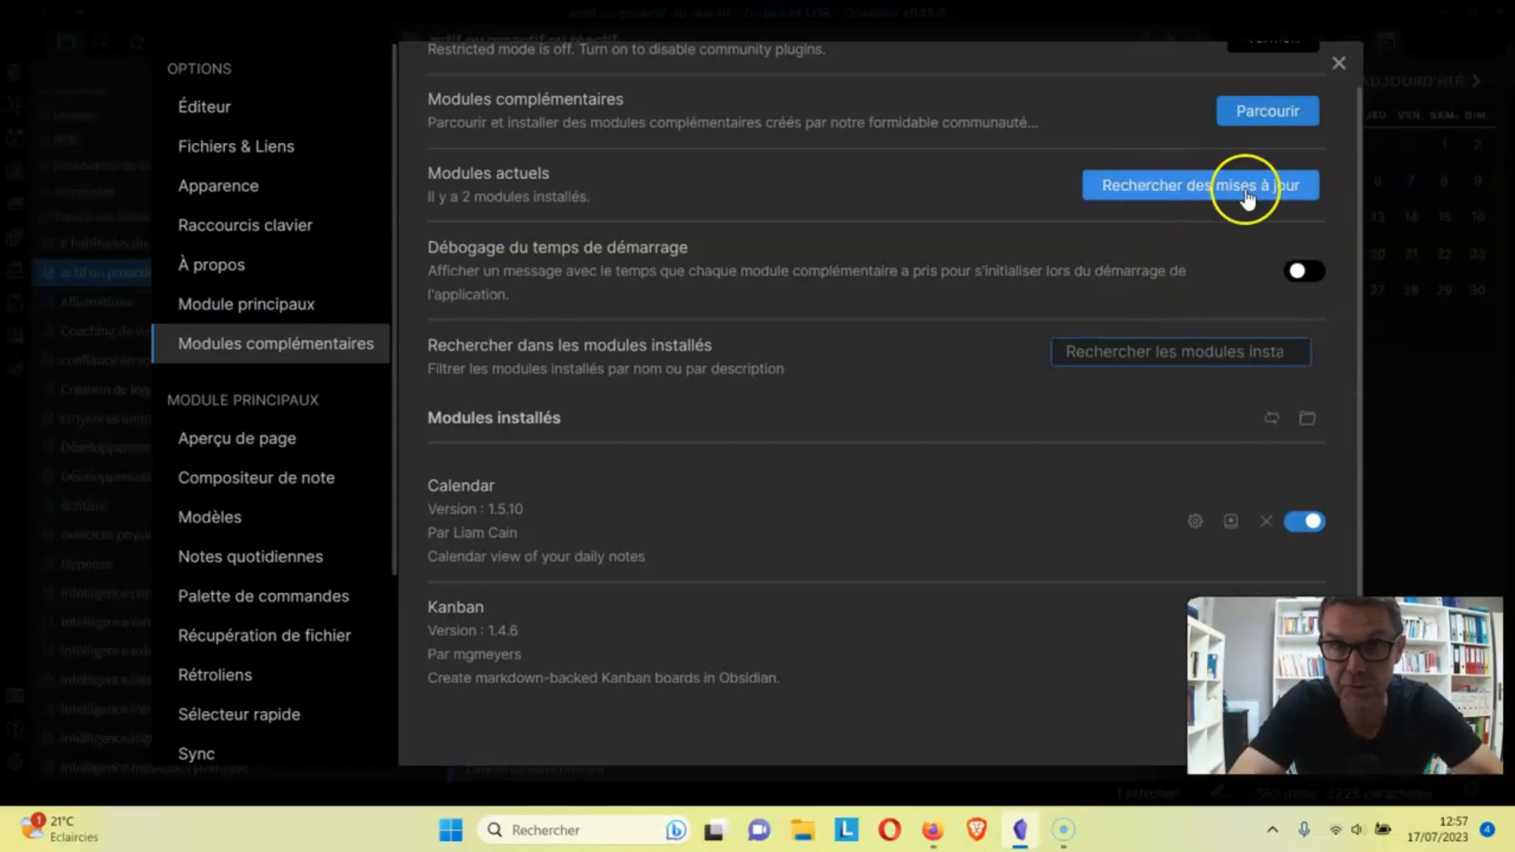
click(1258, 130)
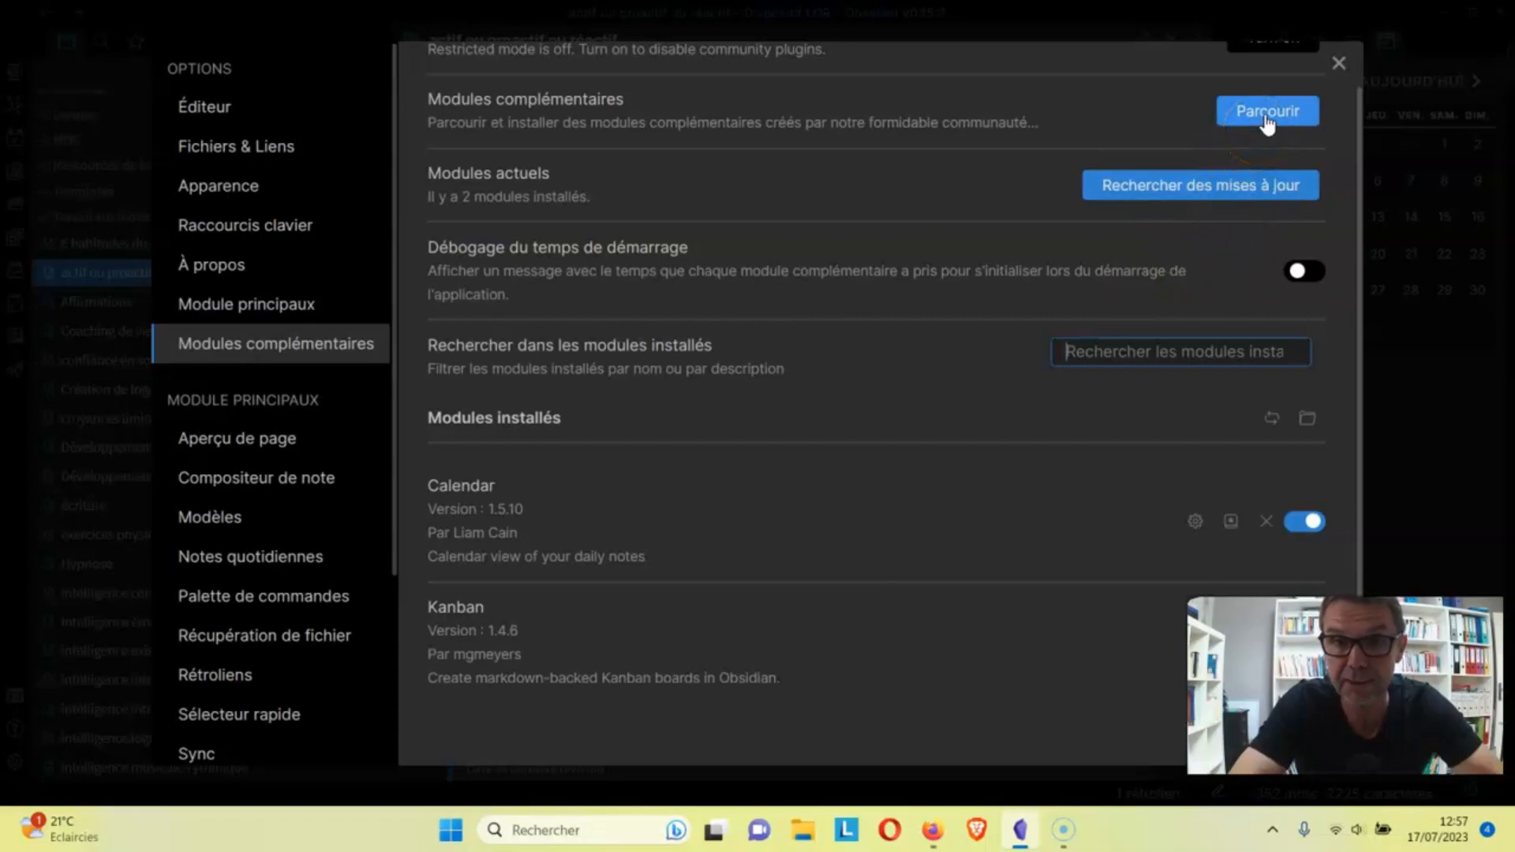
click(1263, 114)
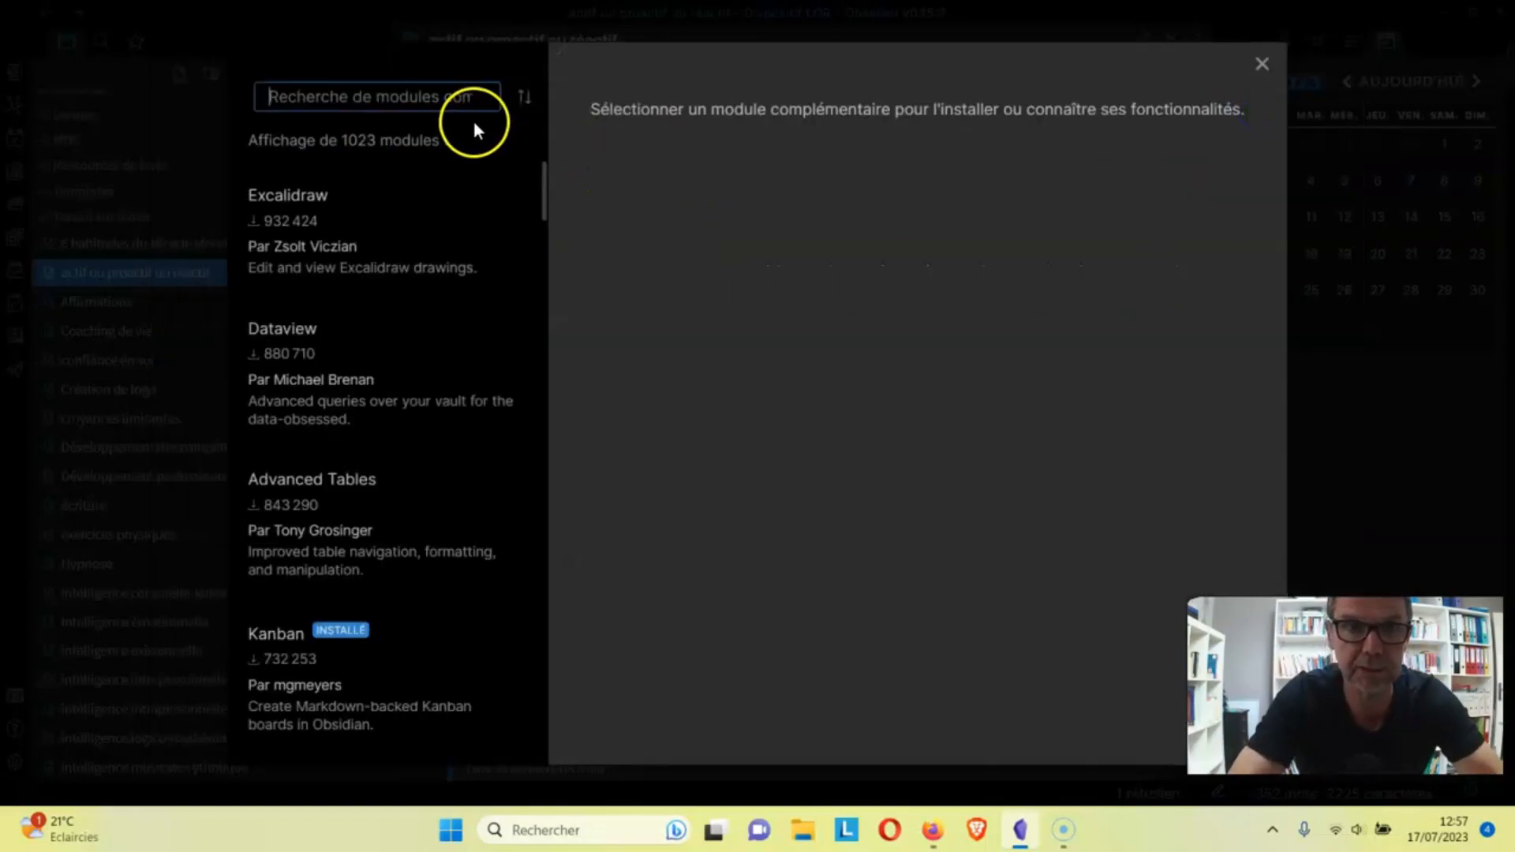
Search the community plugins for "check" and open the Checklist plugin's details.
click(453, 96)
text(check)
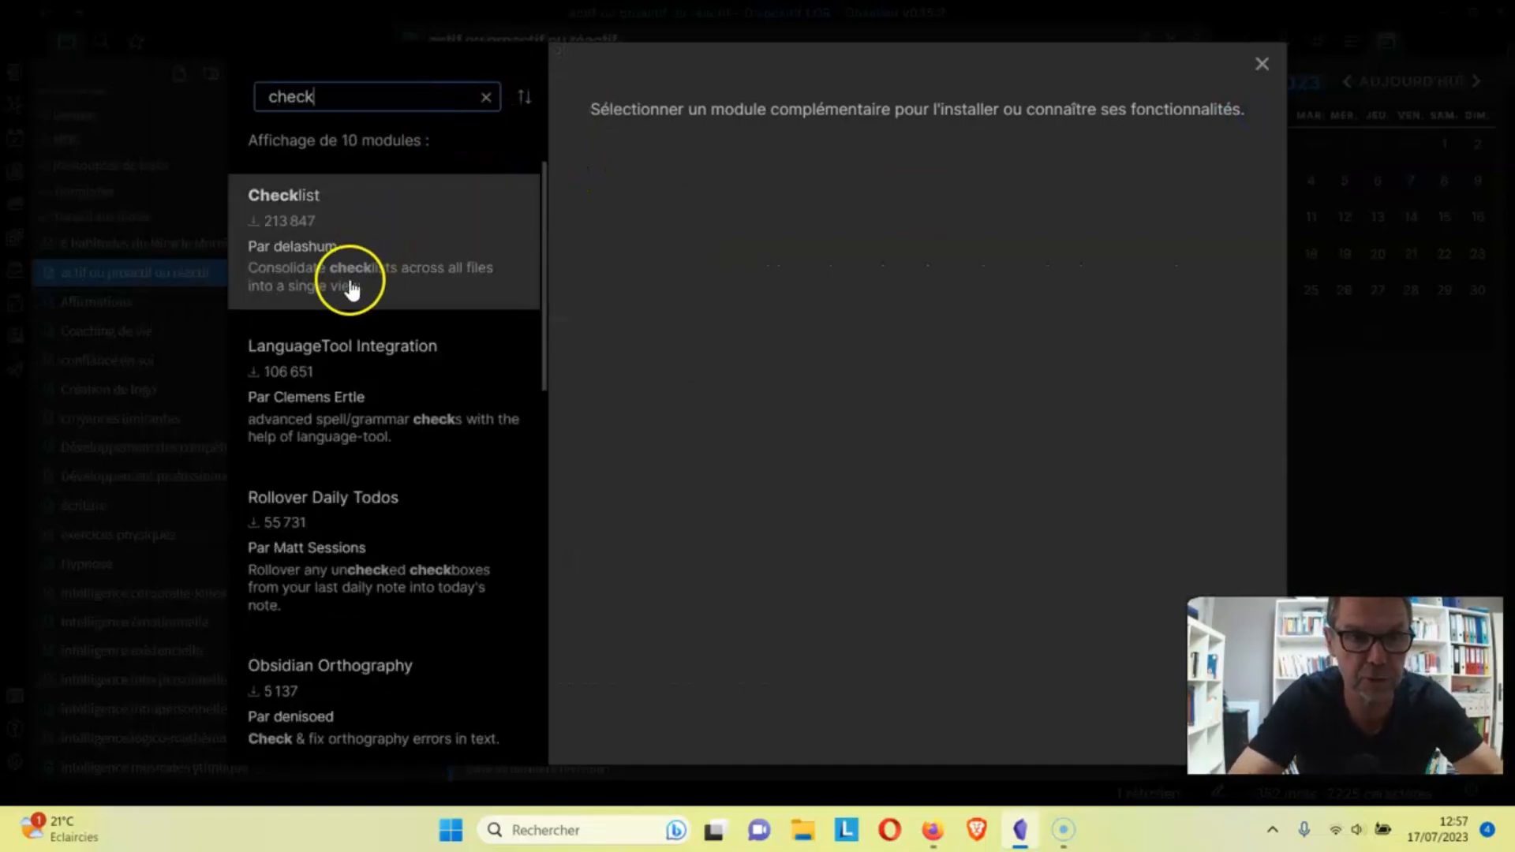
click(351, 288)
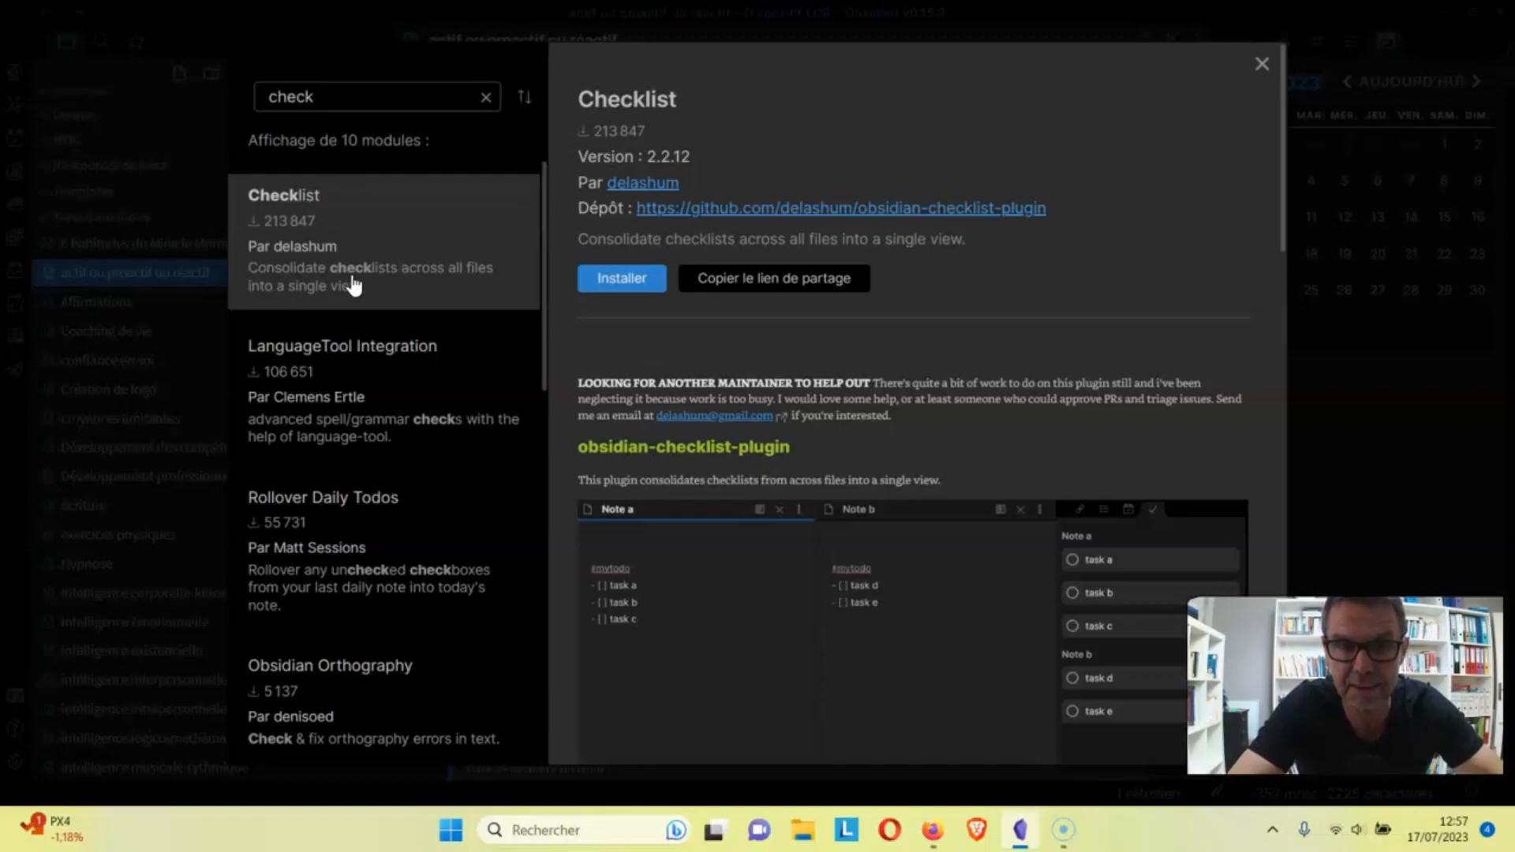
Install and enable the Checklist plugin, review its usage description, and close the settings.
click(622, 280)
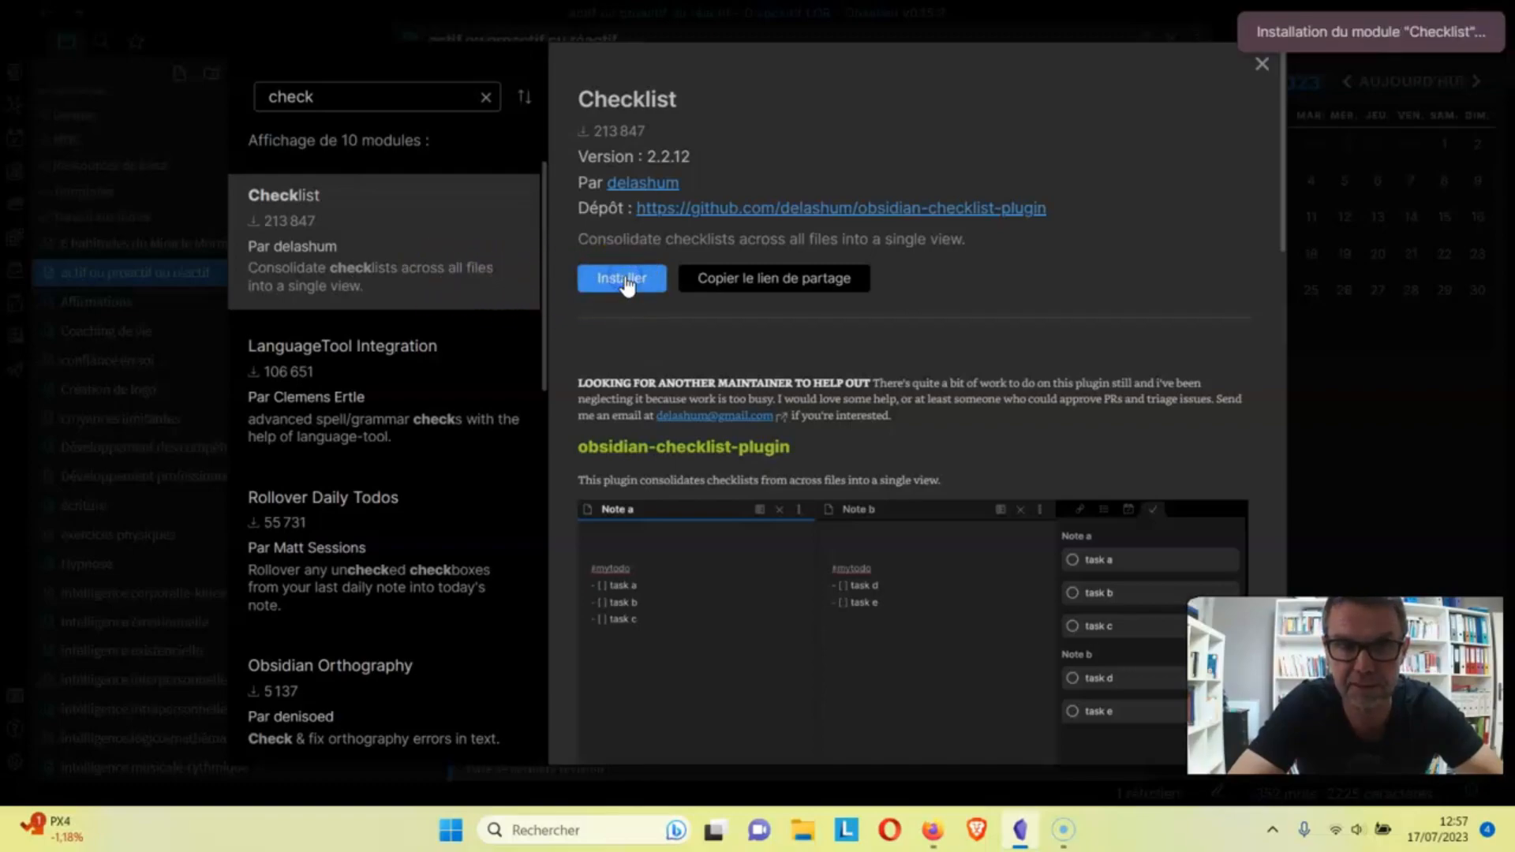
click(628, 285)
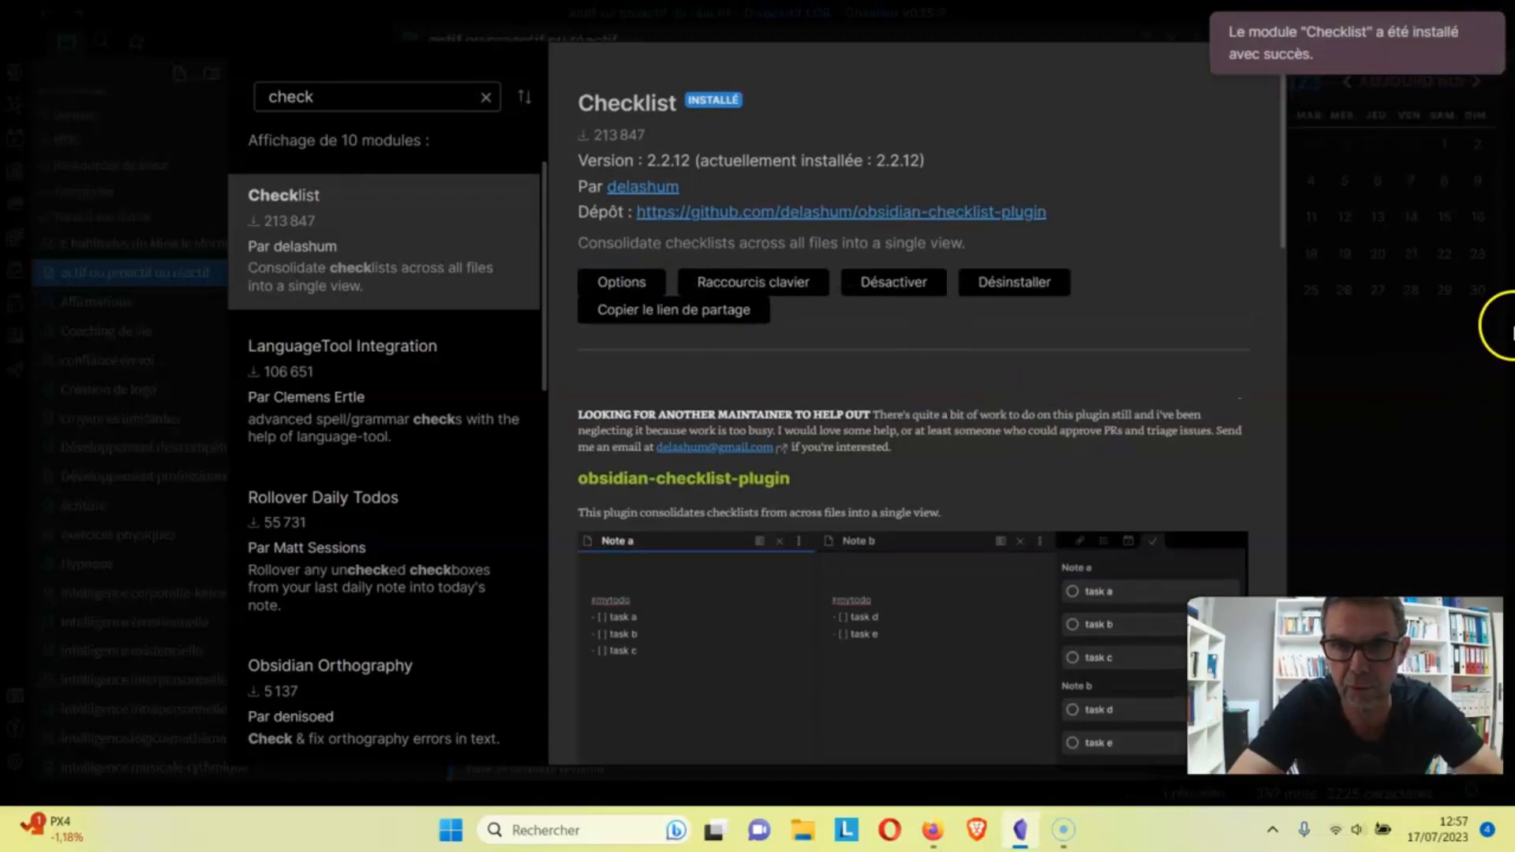
drag(1283, 231, 1292, 300)
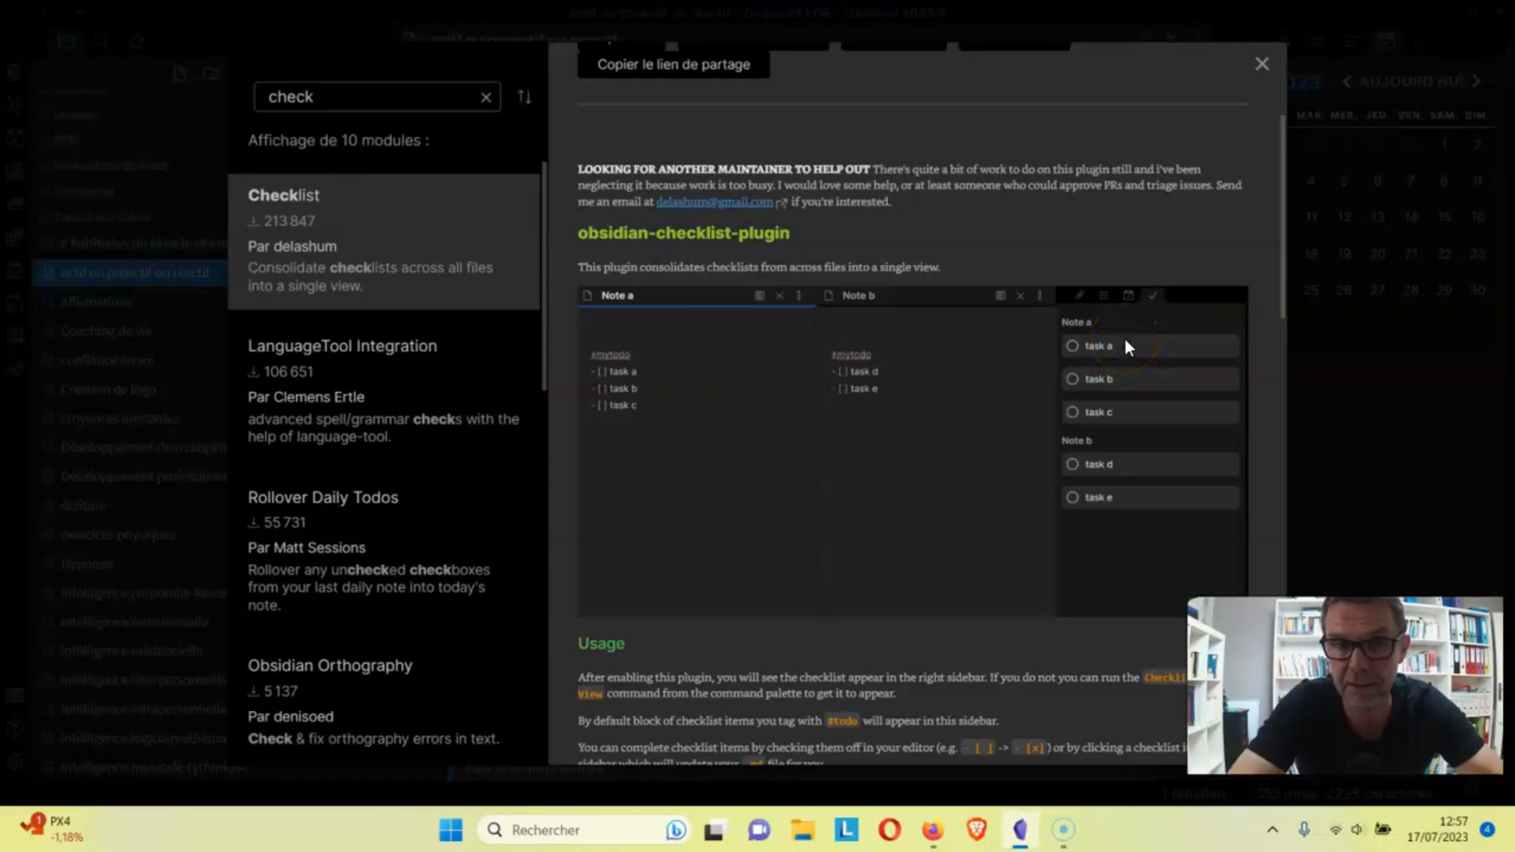
click(1262, 65)
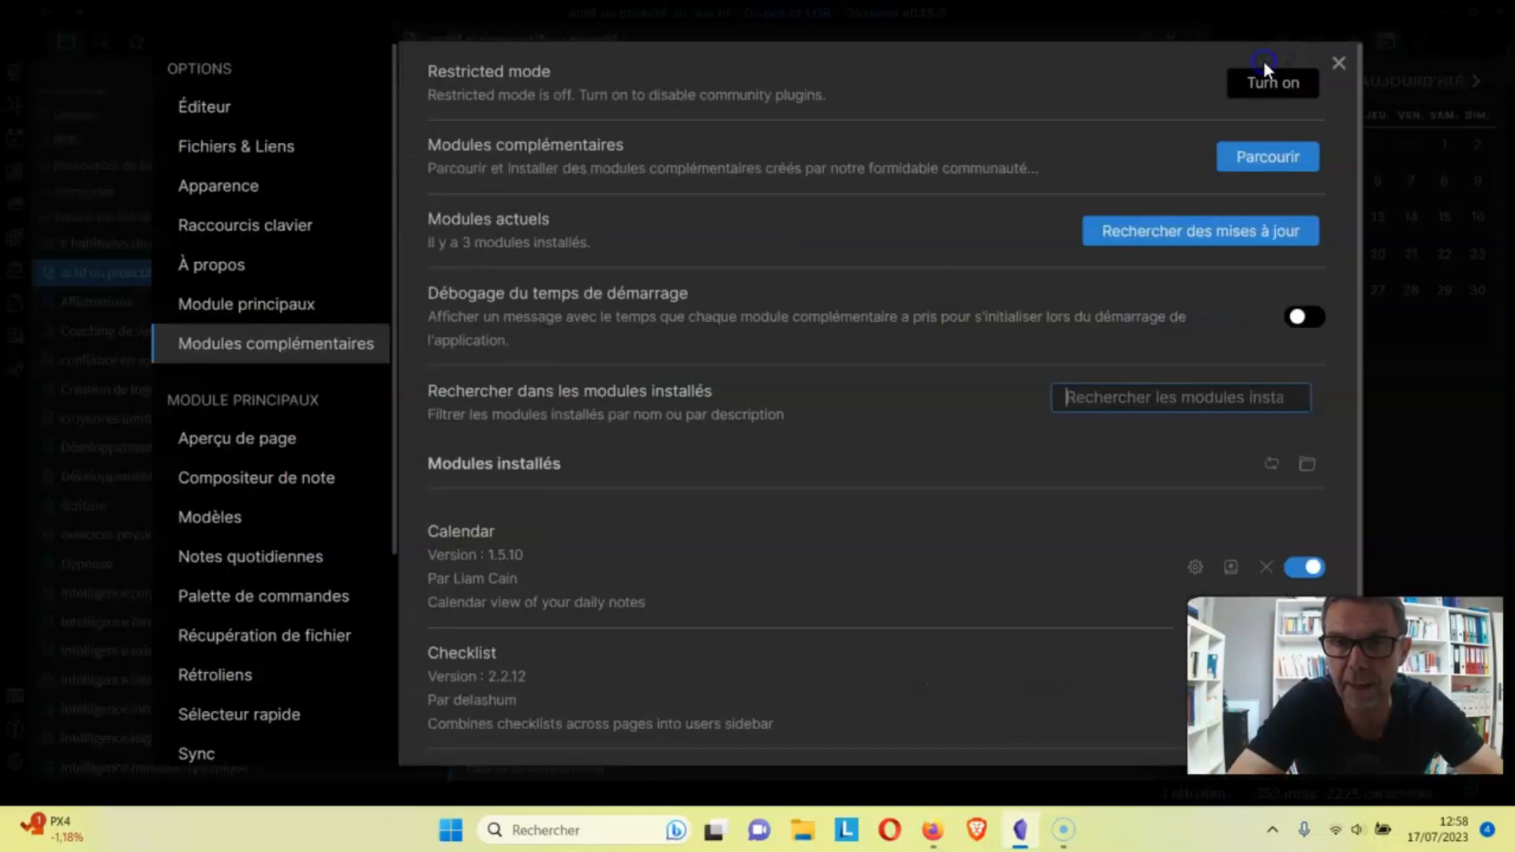
click(1340, 62)
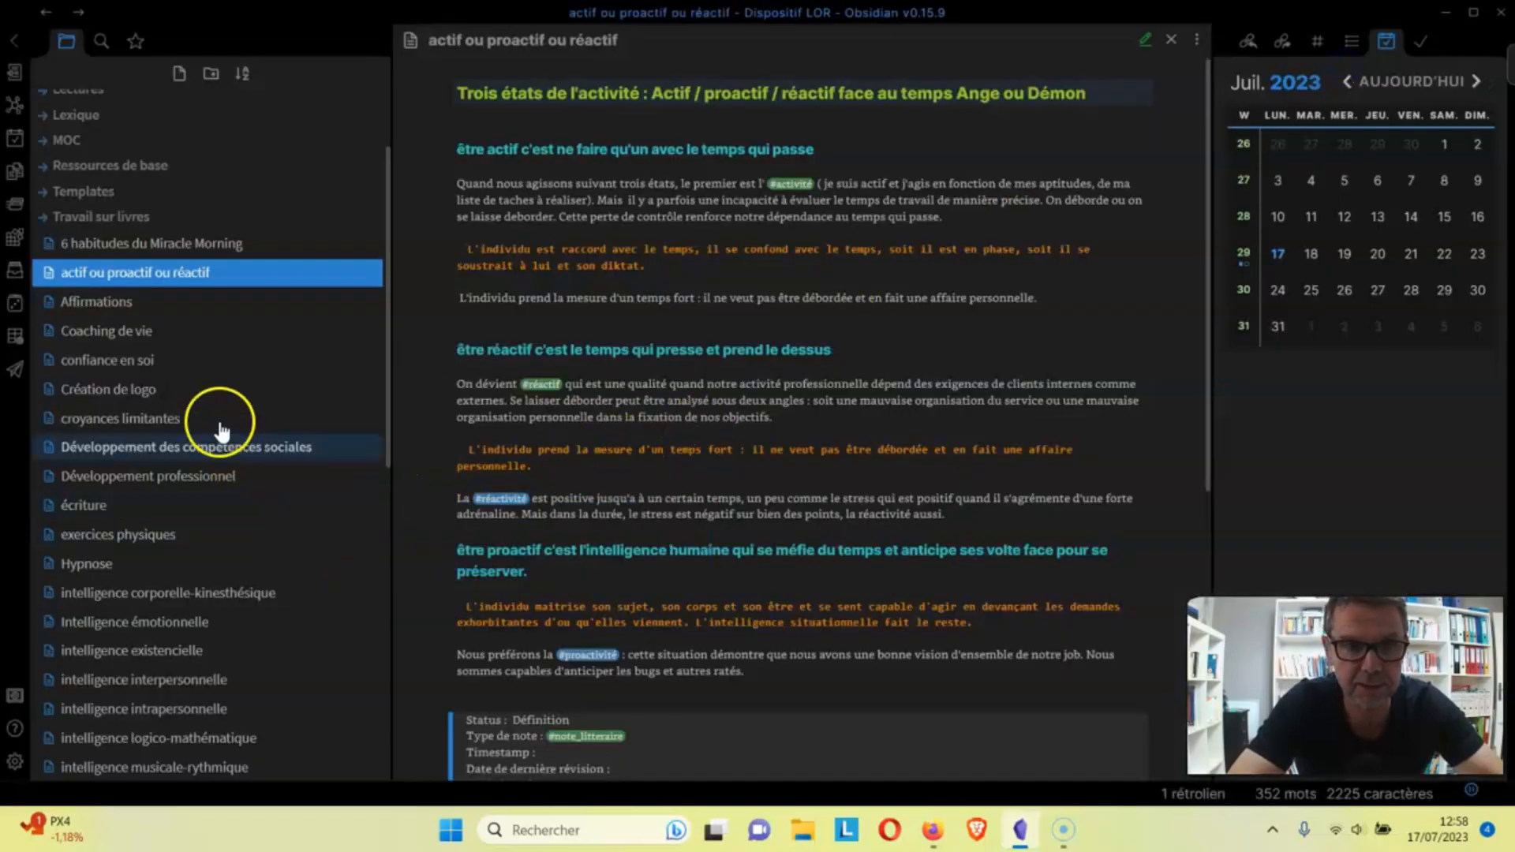
Open the "Taches Semaine 29" note from the "Ressources de base" folder.
click(131, 218)
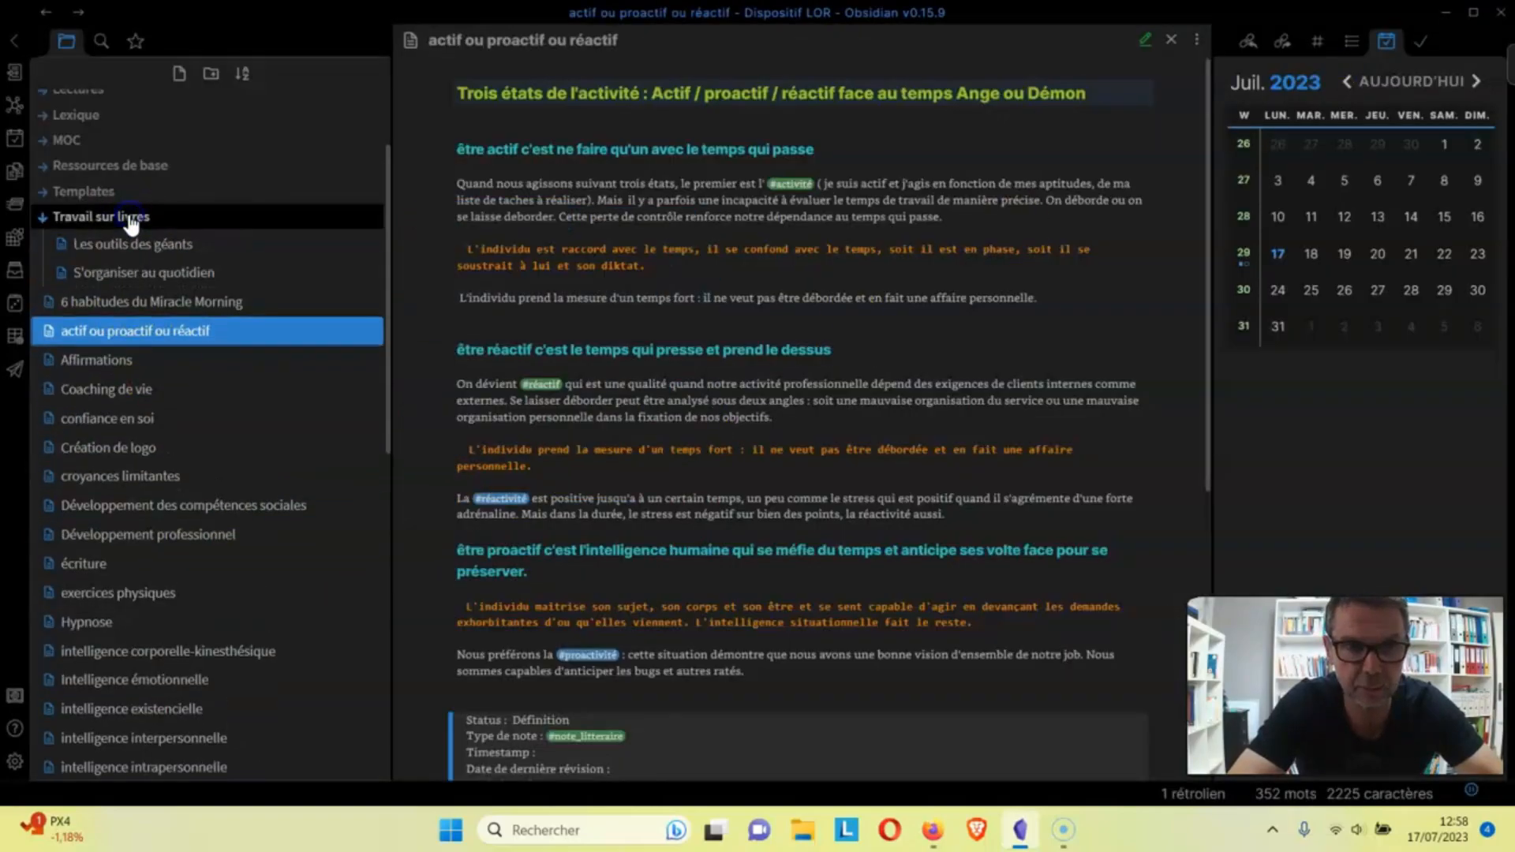
click(131, 218)
click(134, 165)
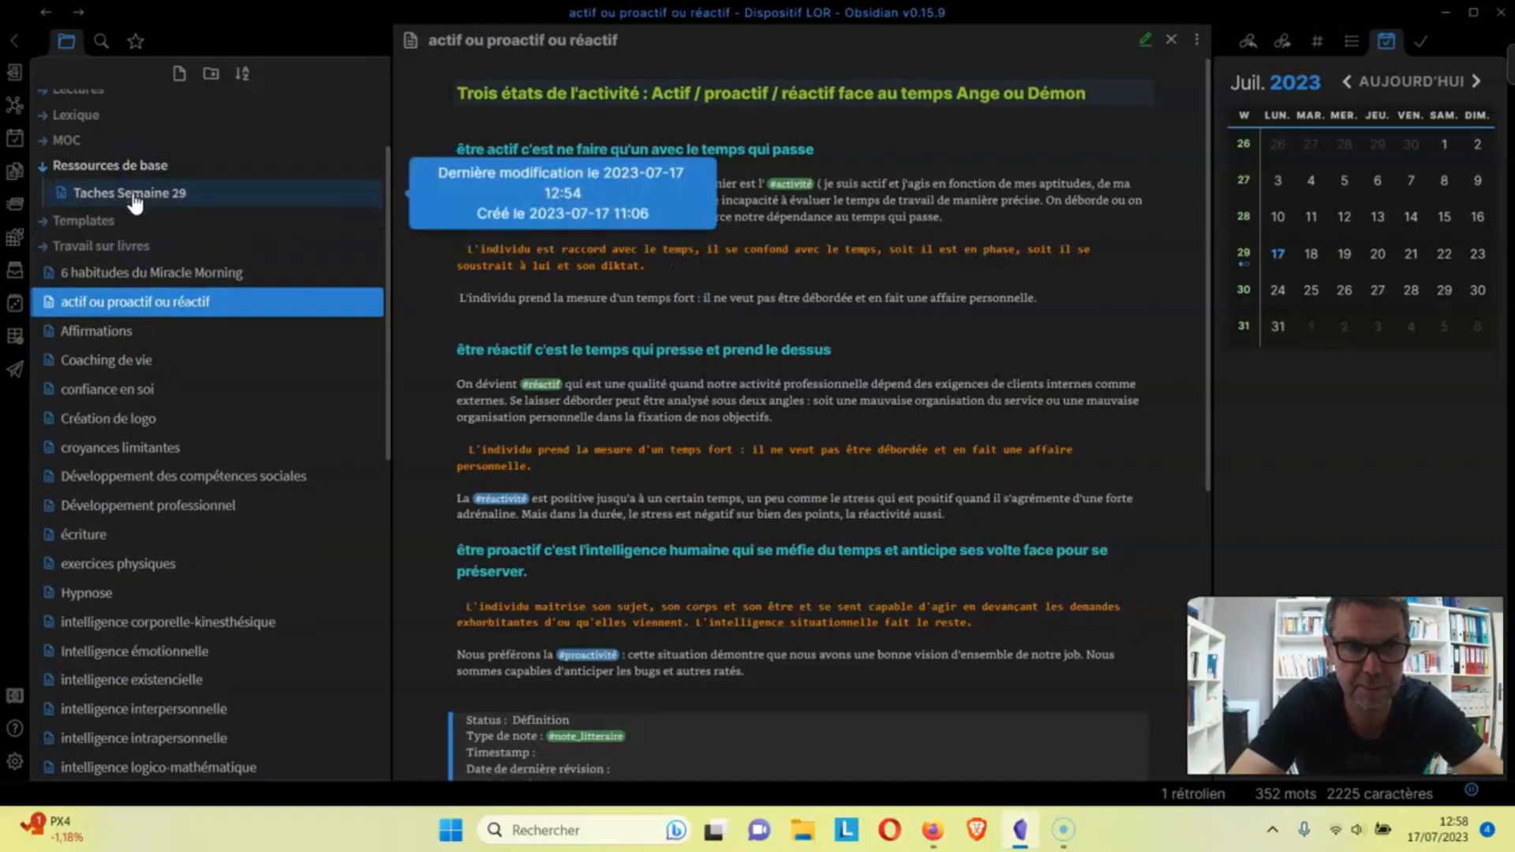
click(135, 198)
Enter "Création du logo" as the first task under Lundi.
click(569, 178)
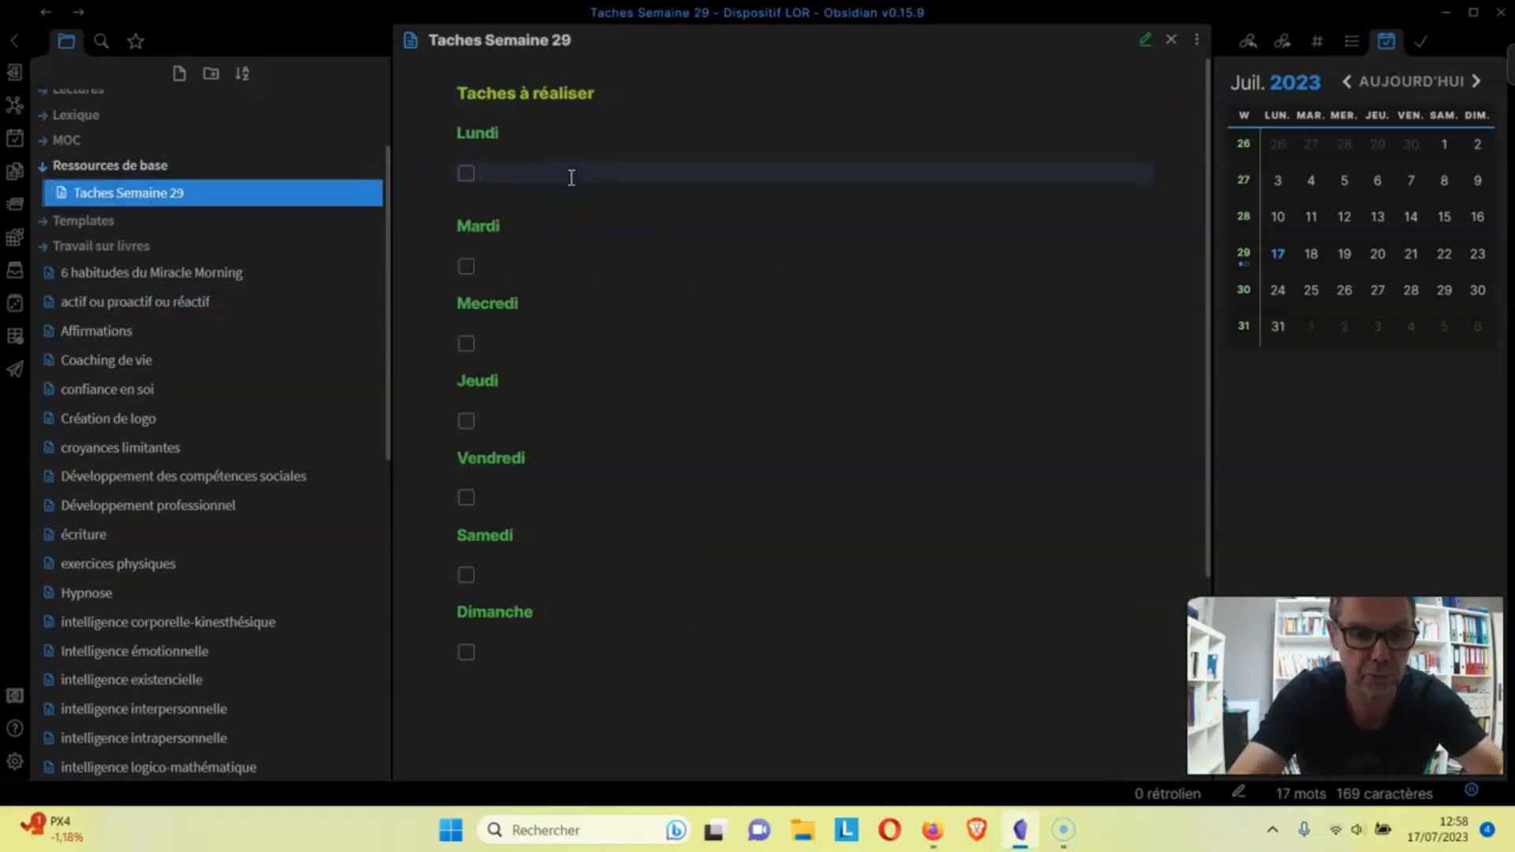
text(Créati)
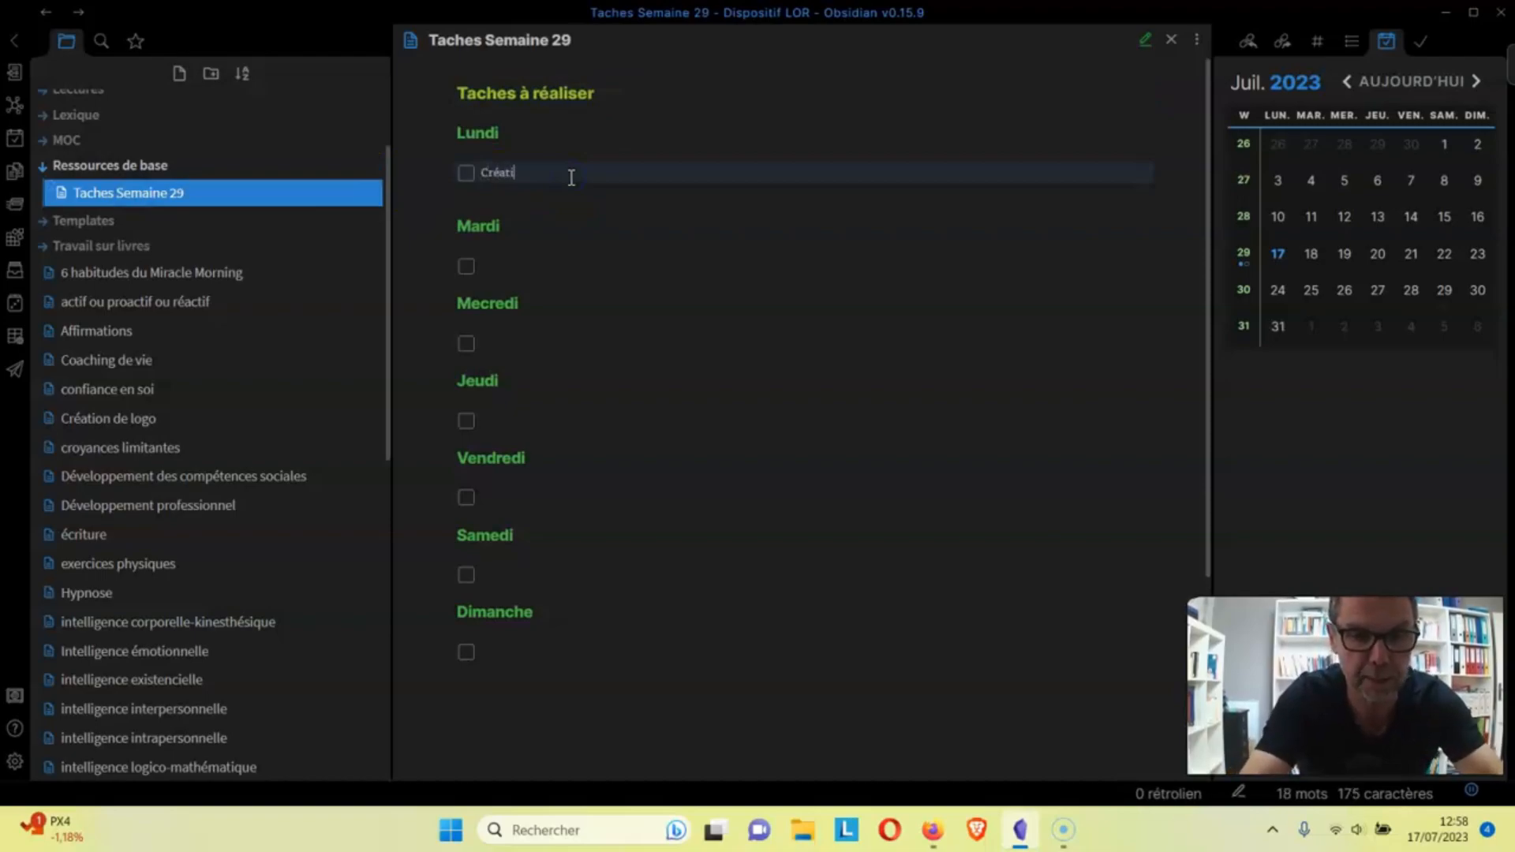
text(on d)
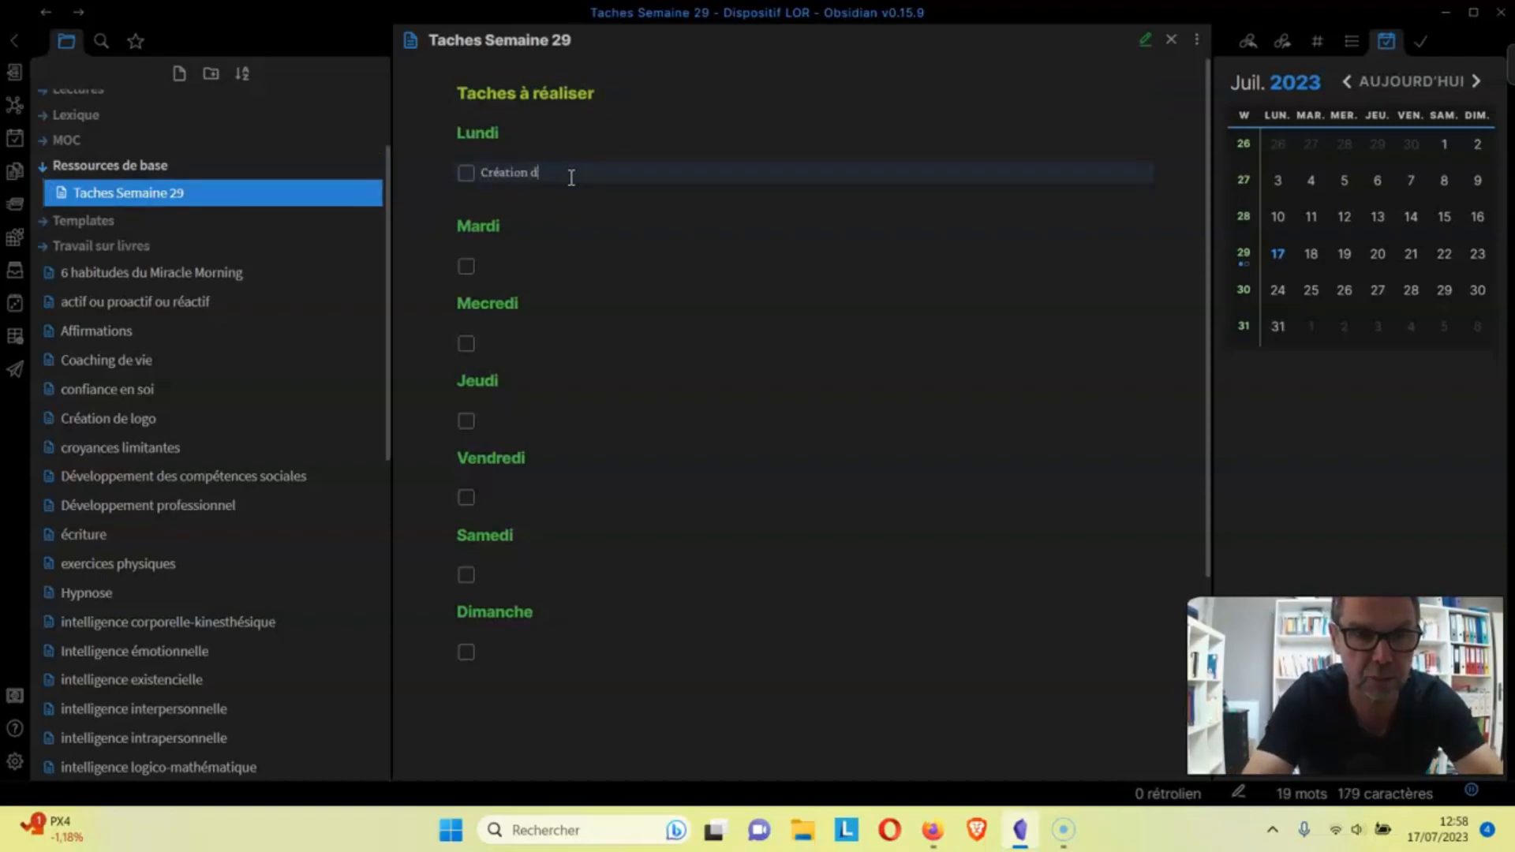
text(u logo)
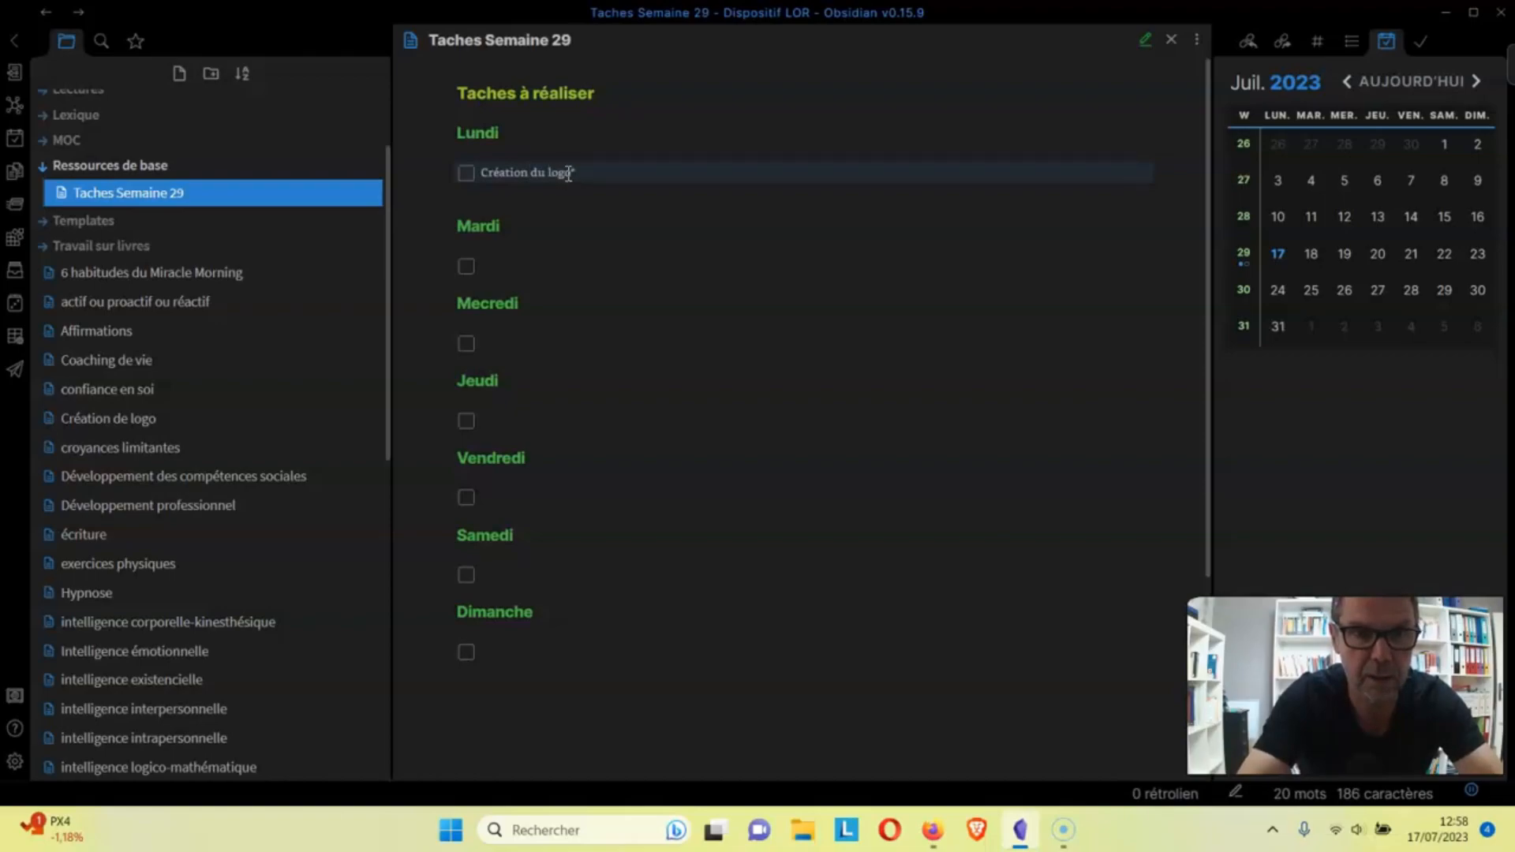
Add a second task under Lundi reading "Choisir un thème graphique pour notre site web".
key(Return)
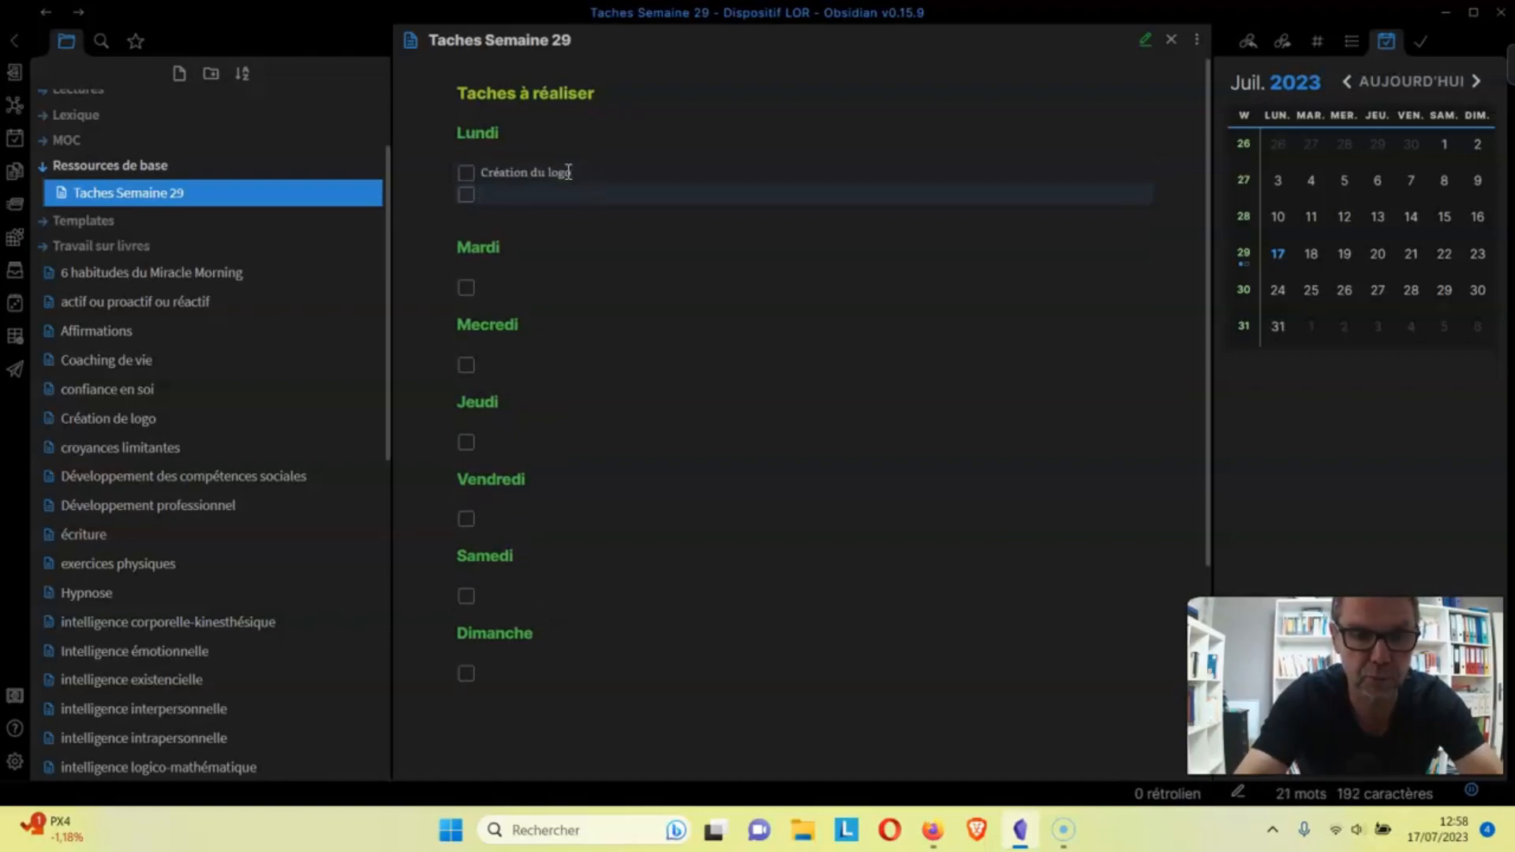
text(Chois)
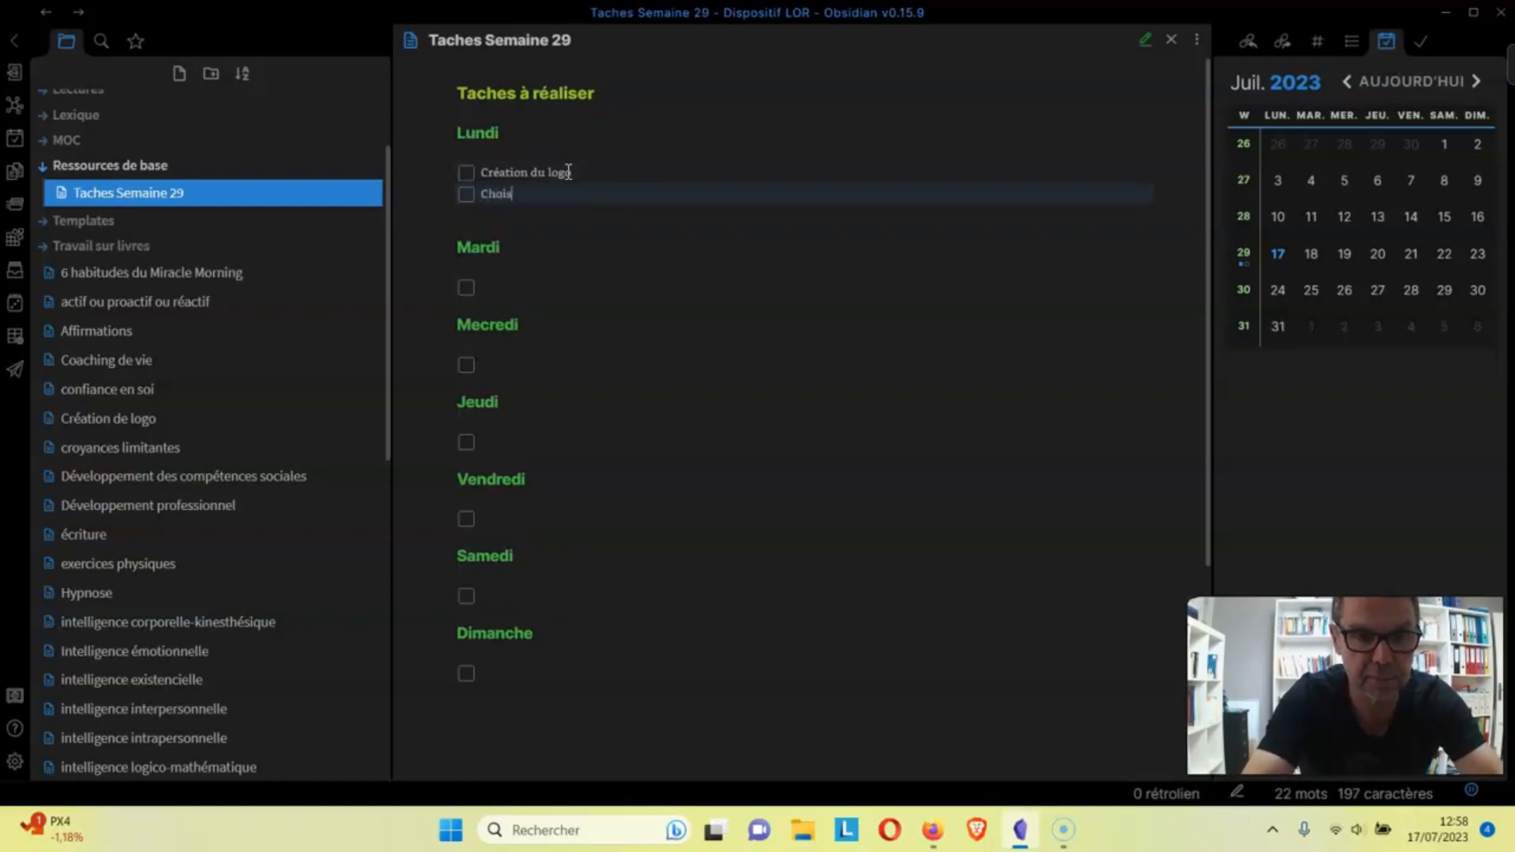
text(ir un th)
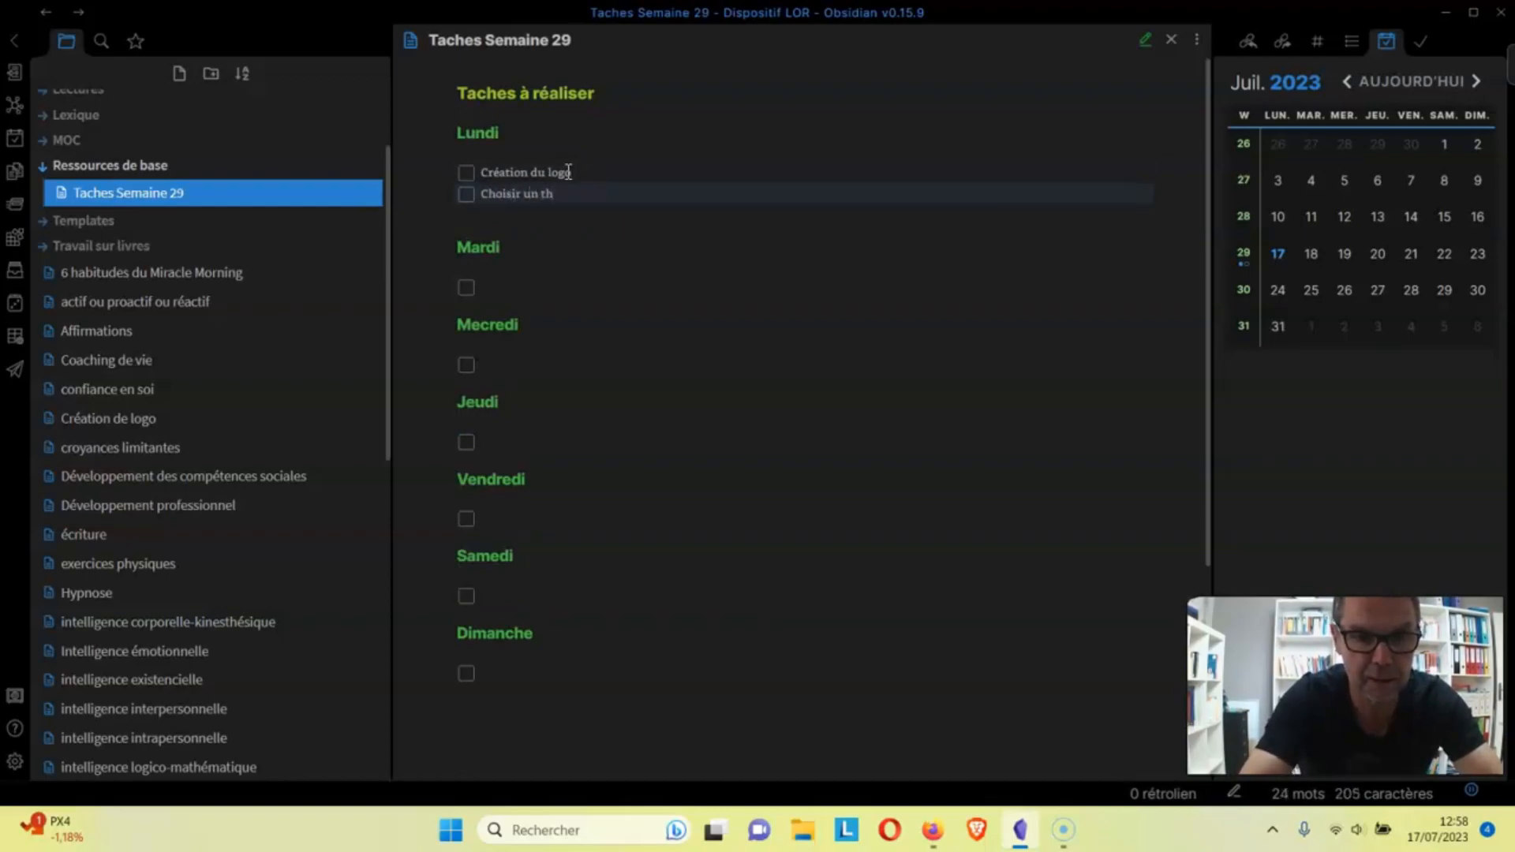
text(ème graphqiu)
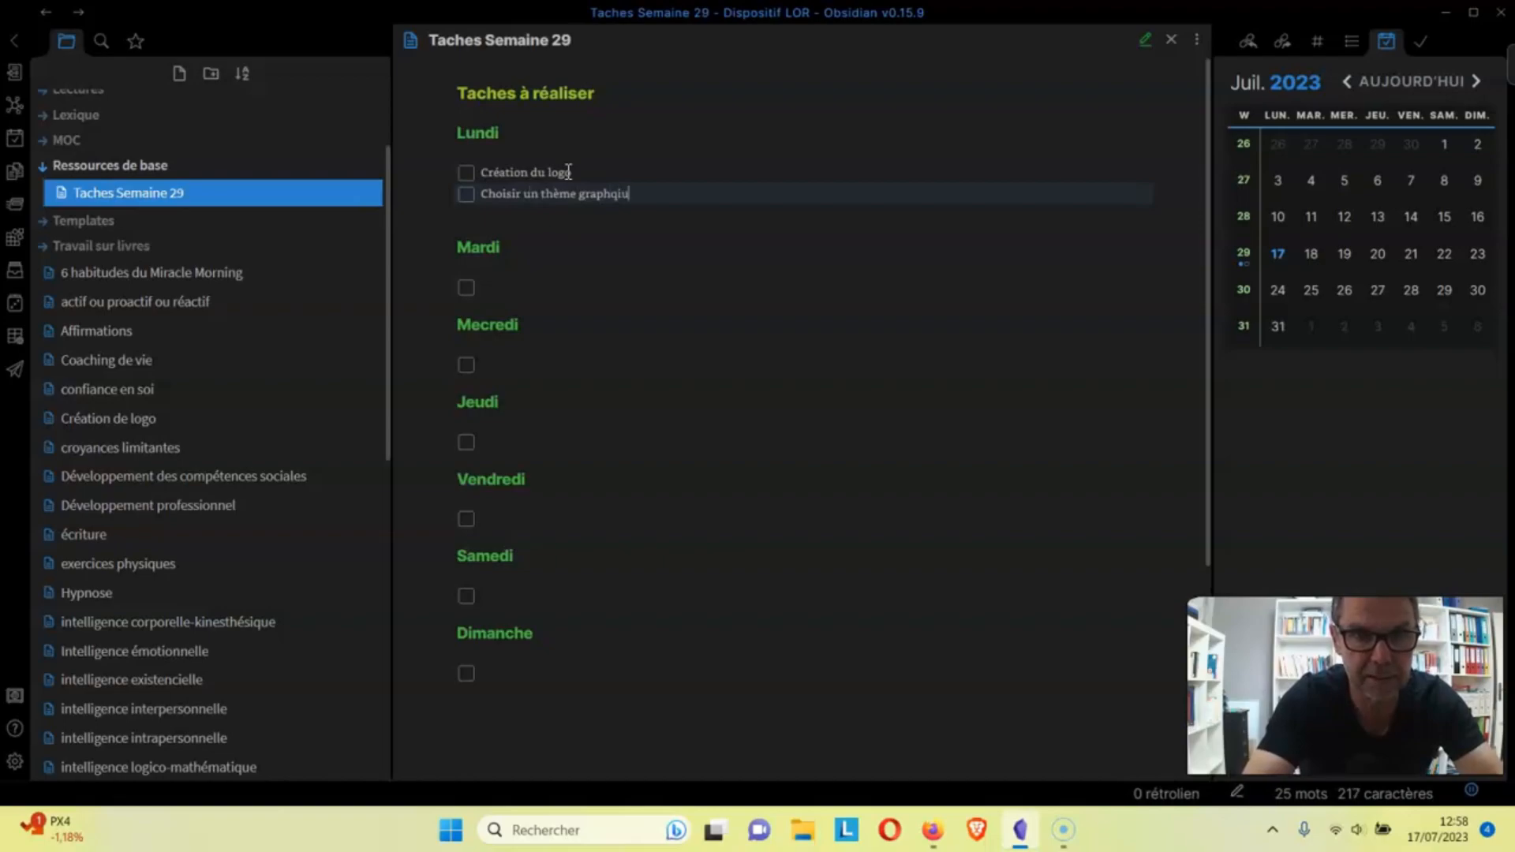
key(BackSpace)
key(BackSpace)
key(BackSpace)
text(ique pour)
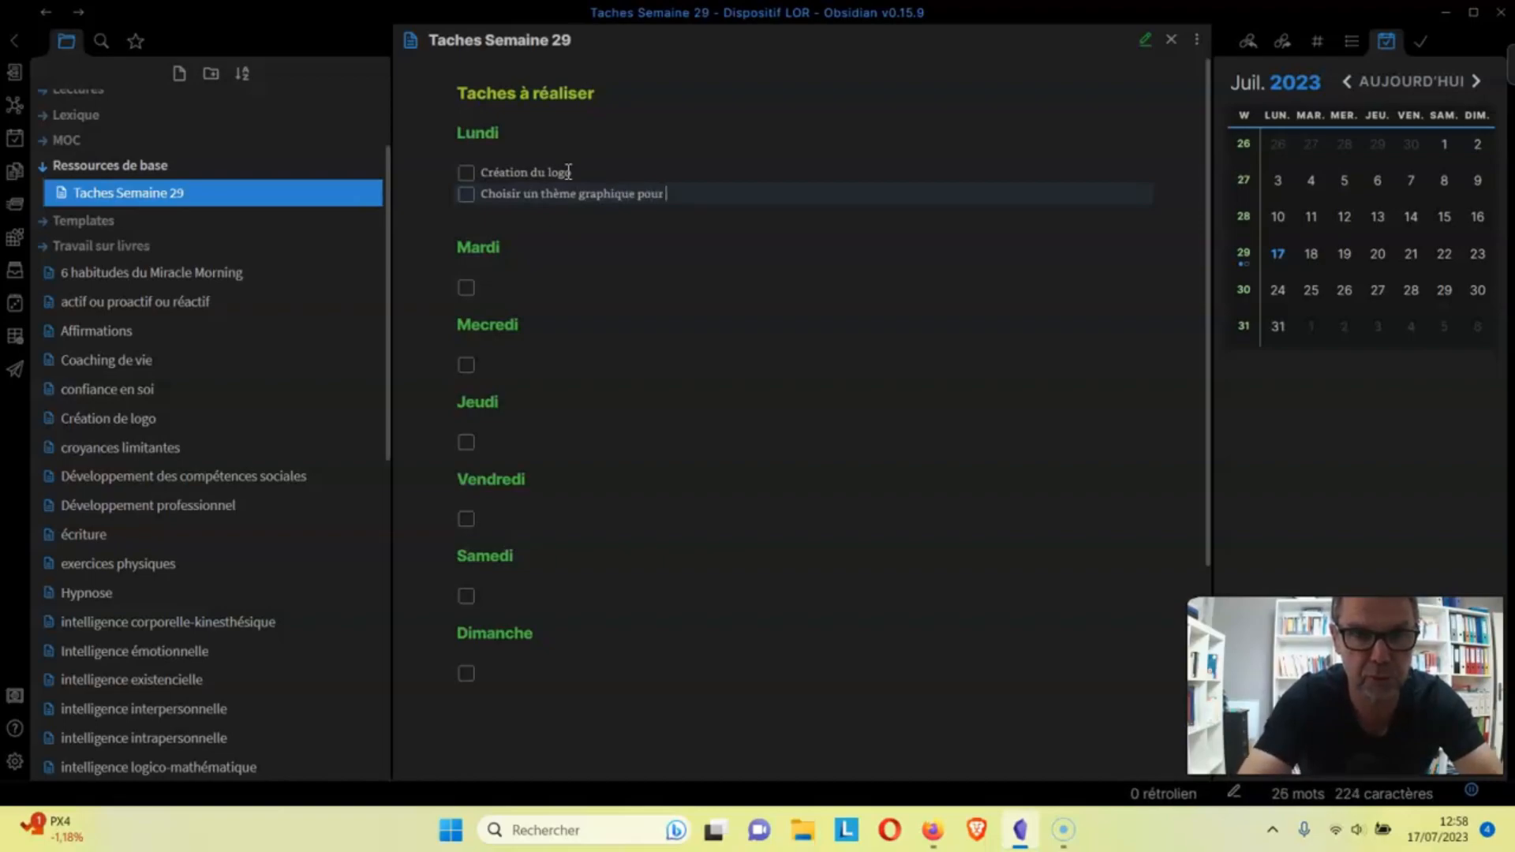
text( stru)
key(BackSpace)
key(BackSpace)
key(BackSpace)
key(BackSpace)
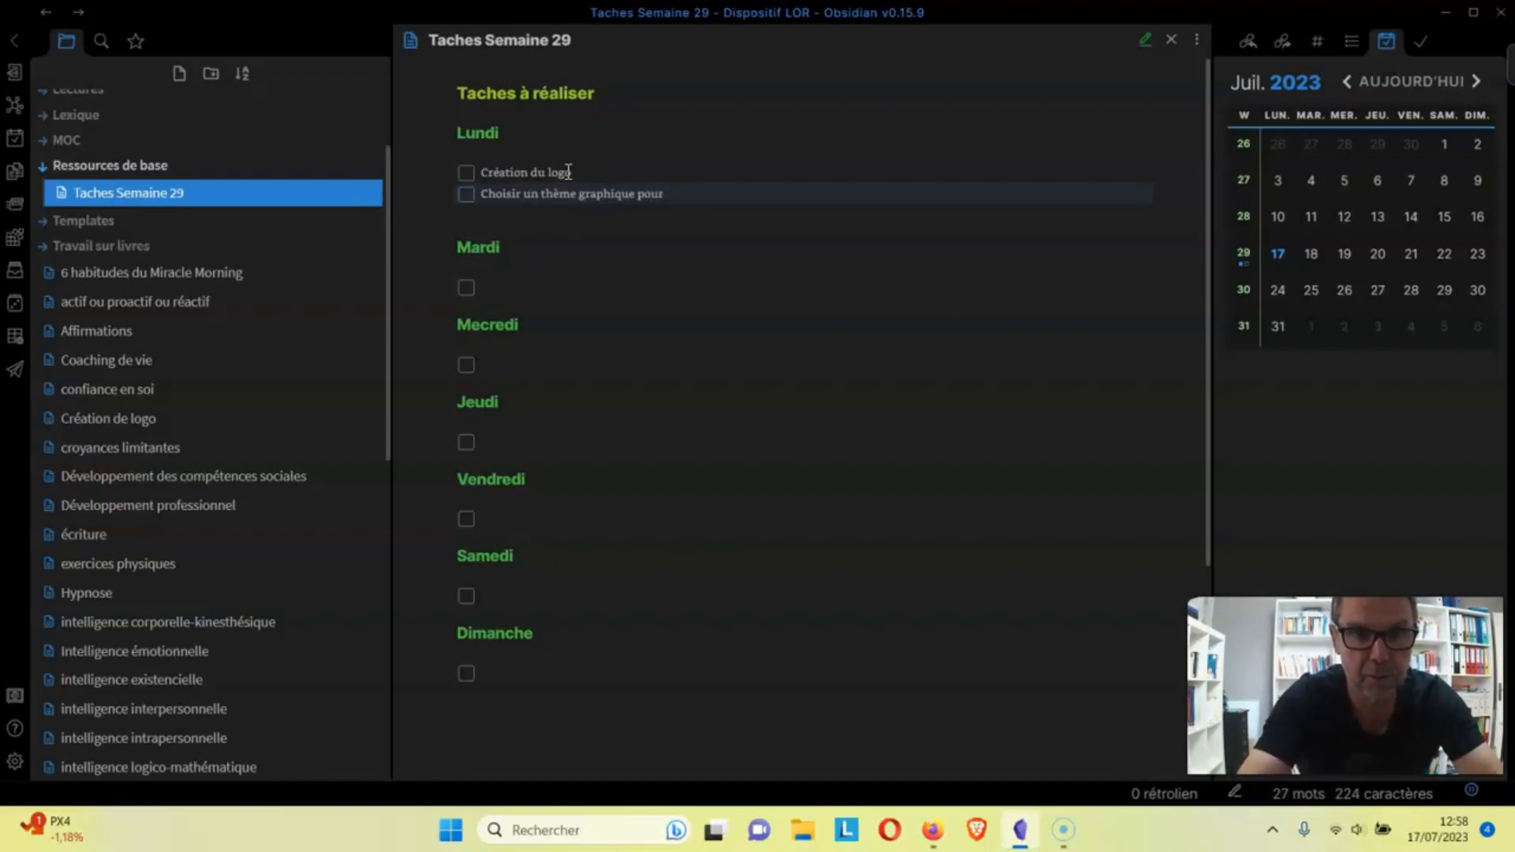
text(not)
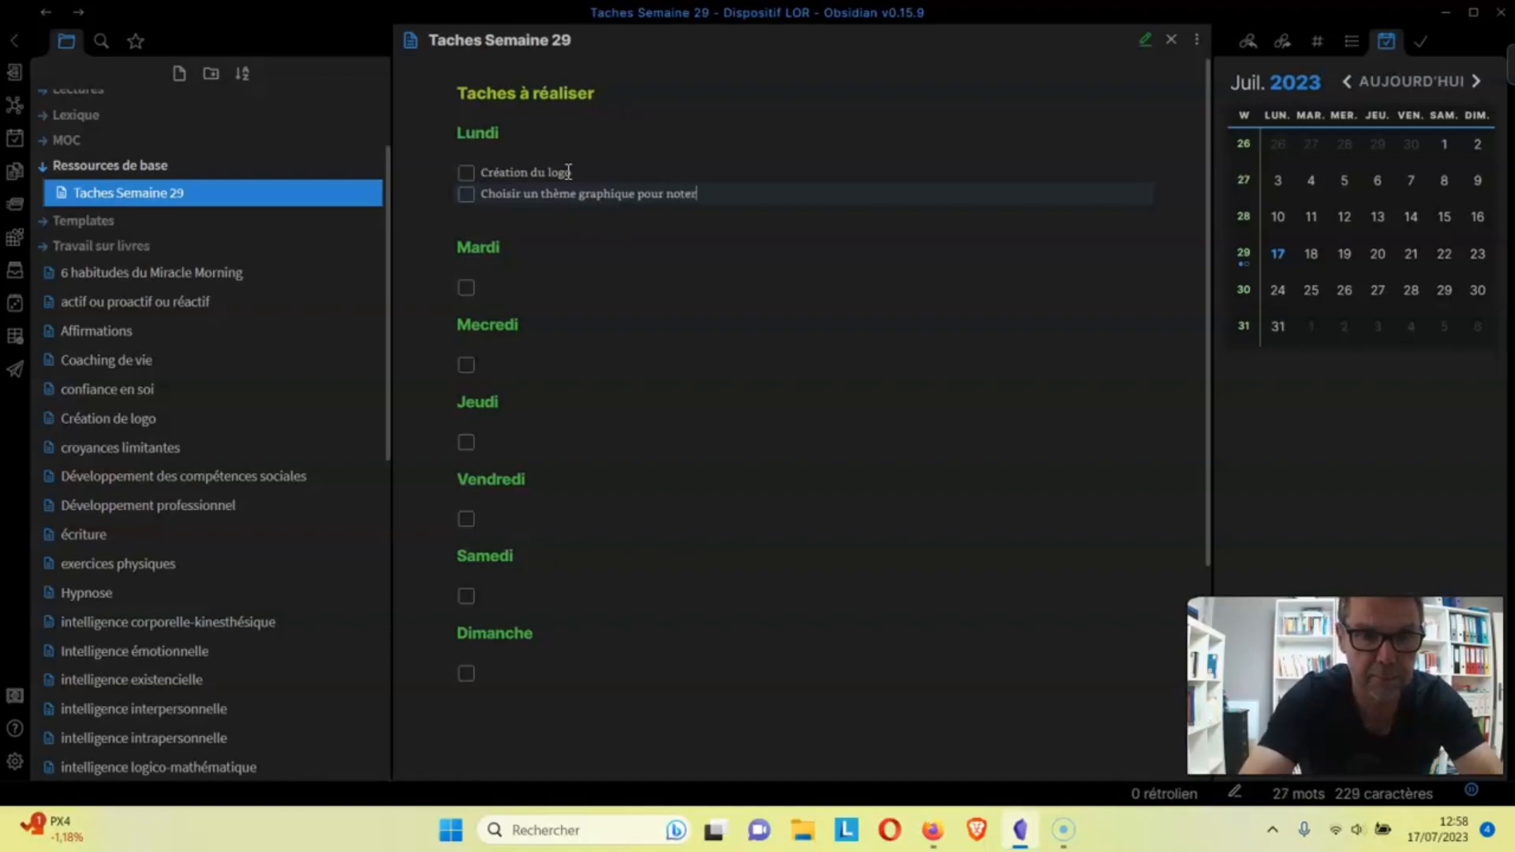
text(re sitew)
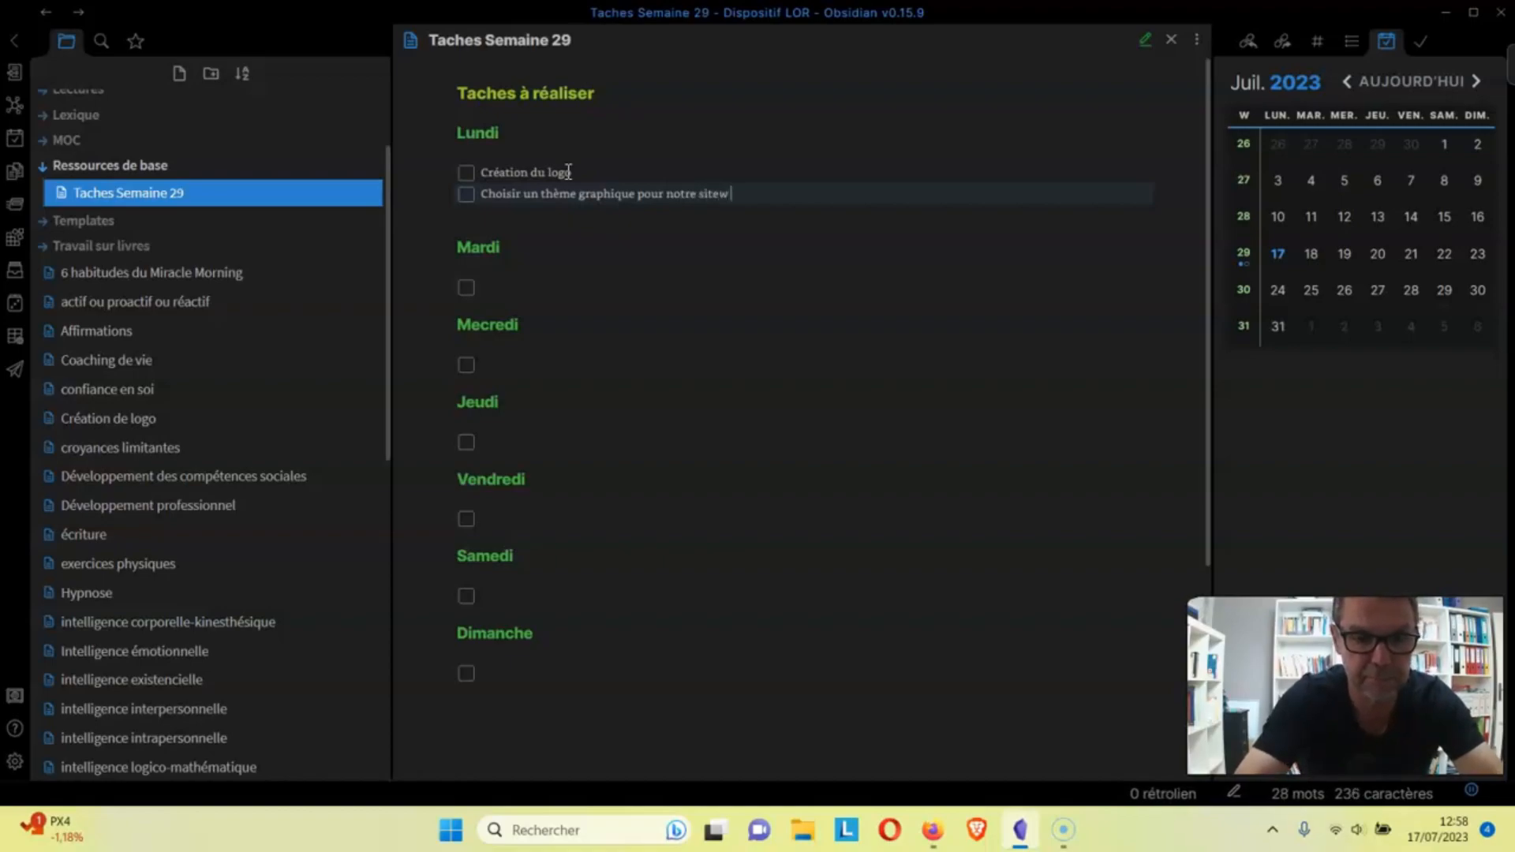
key(BackSpace)
key(BackSpace)
text(site)
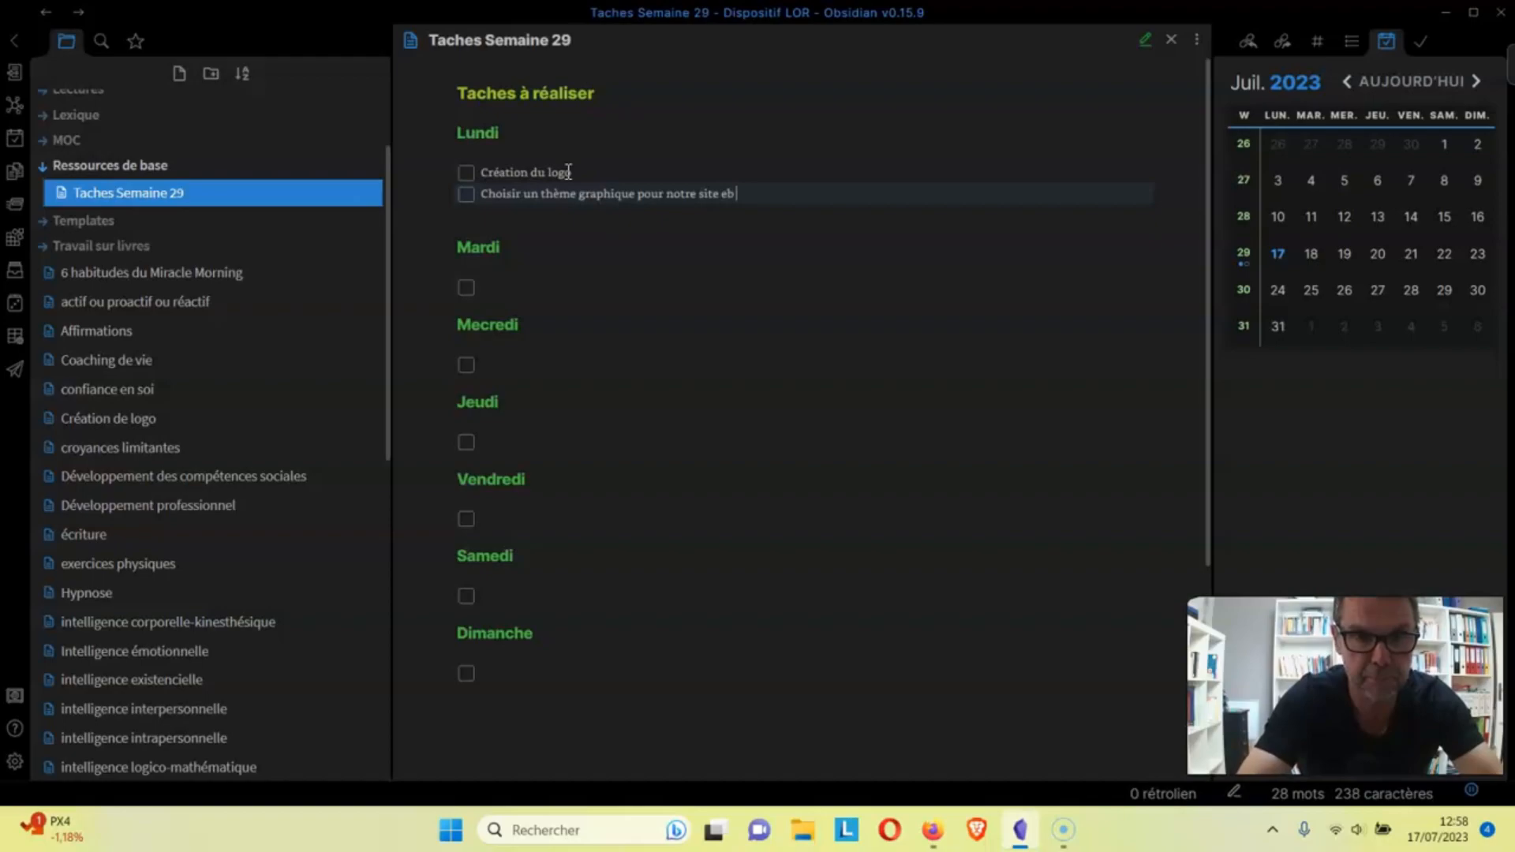
text( web)
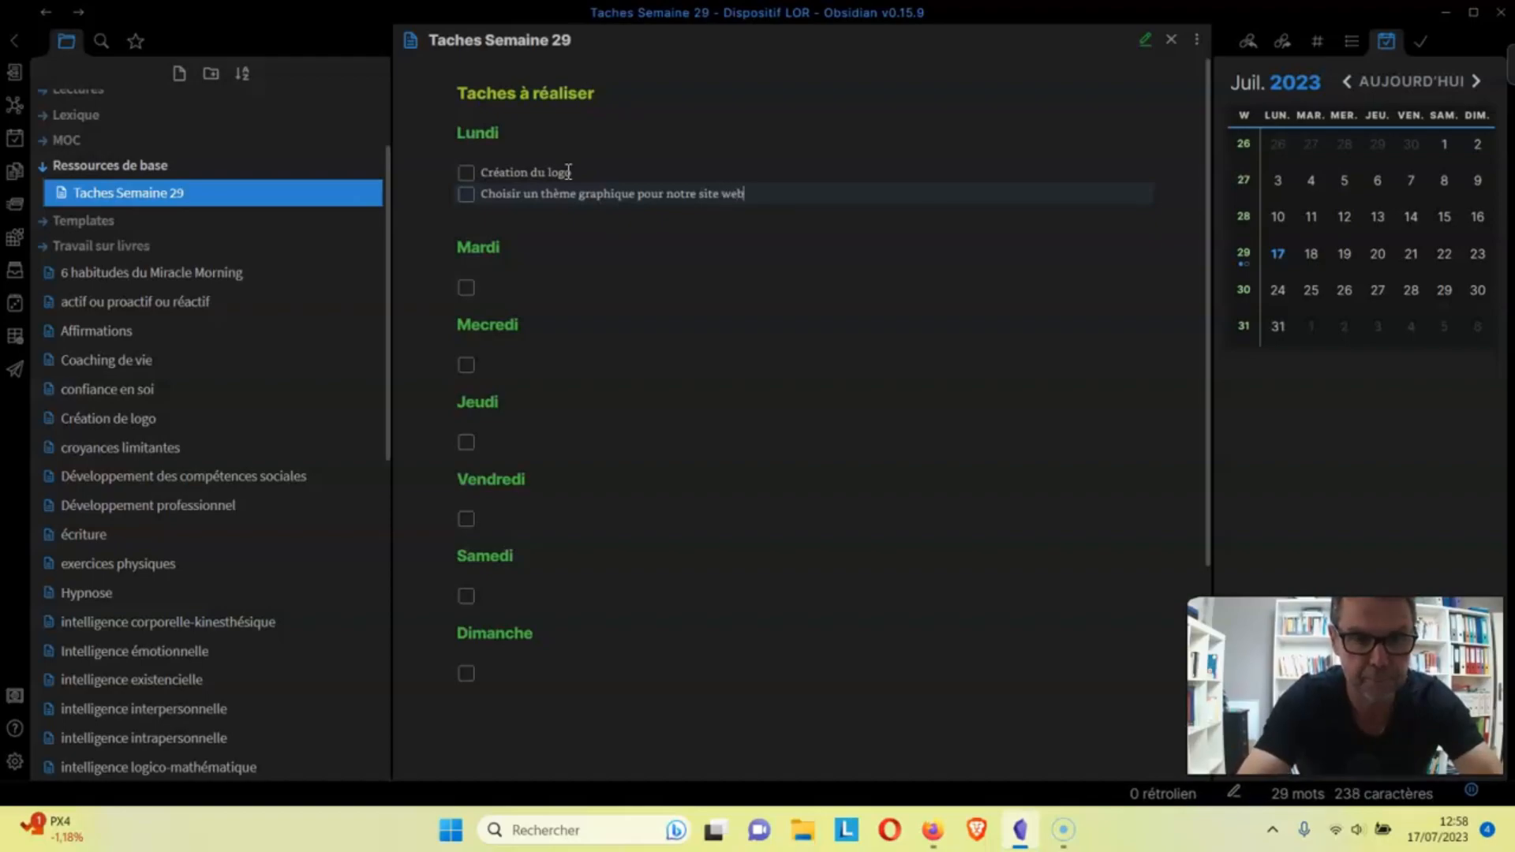
click(615, 283)
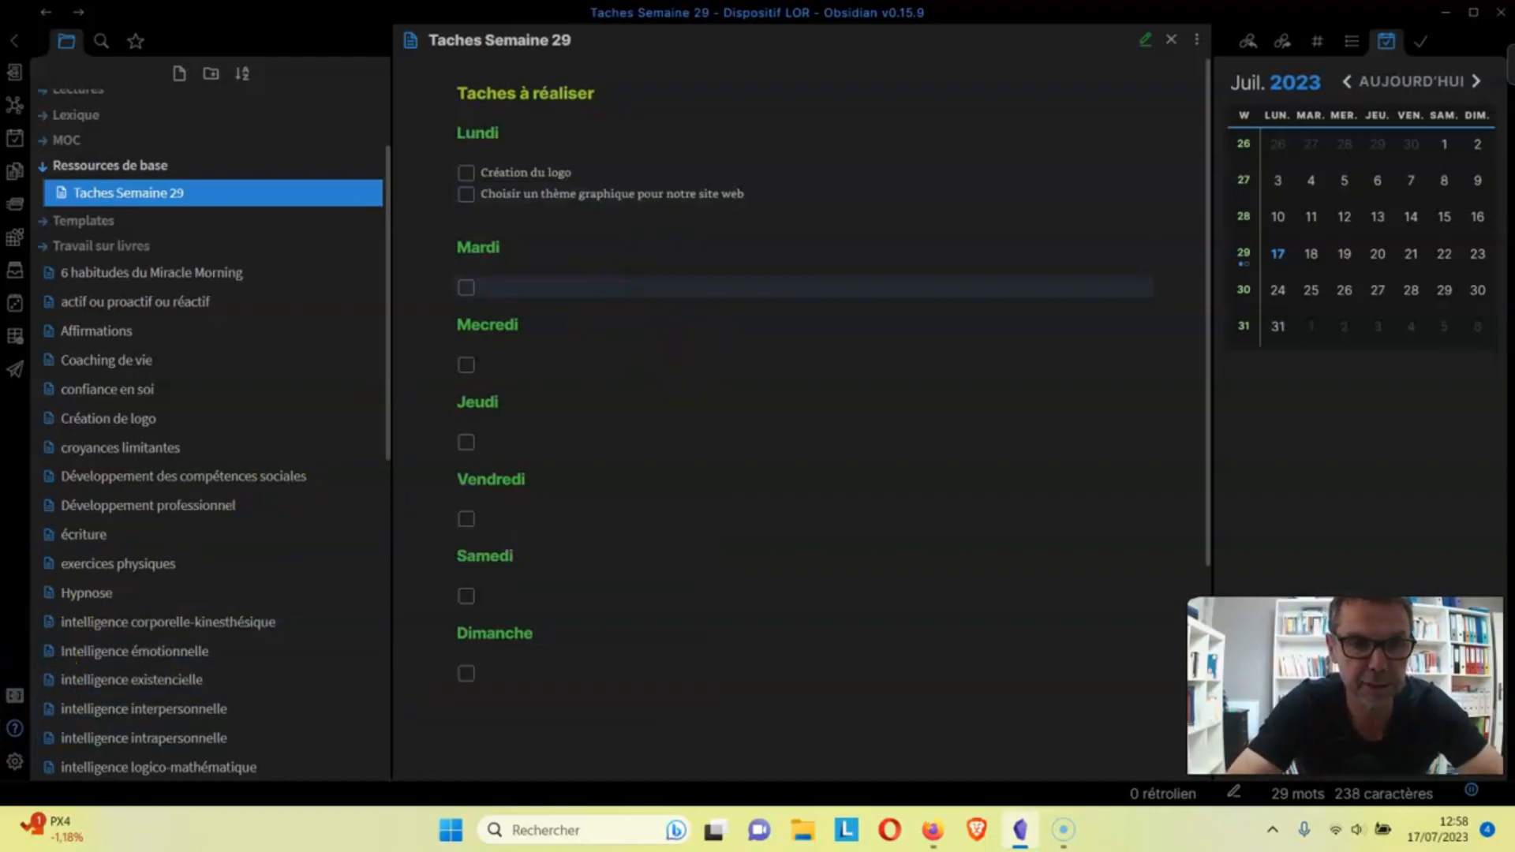
Examine the Checklist plugin's options to see which tag name it uses to collect tasks.
click(14, 762)
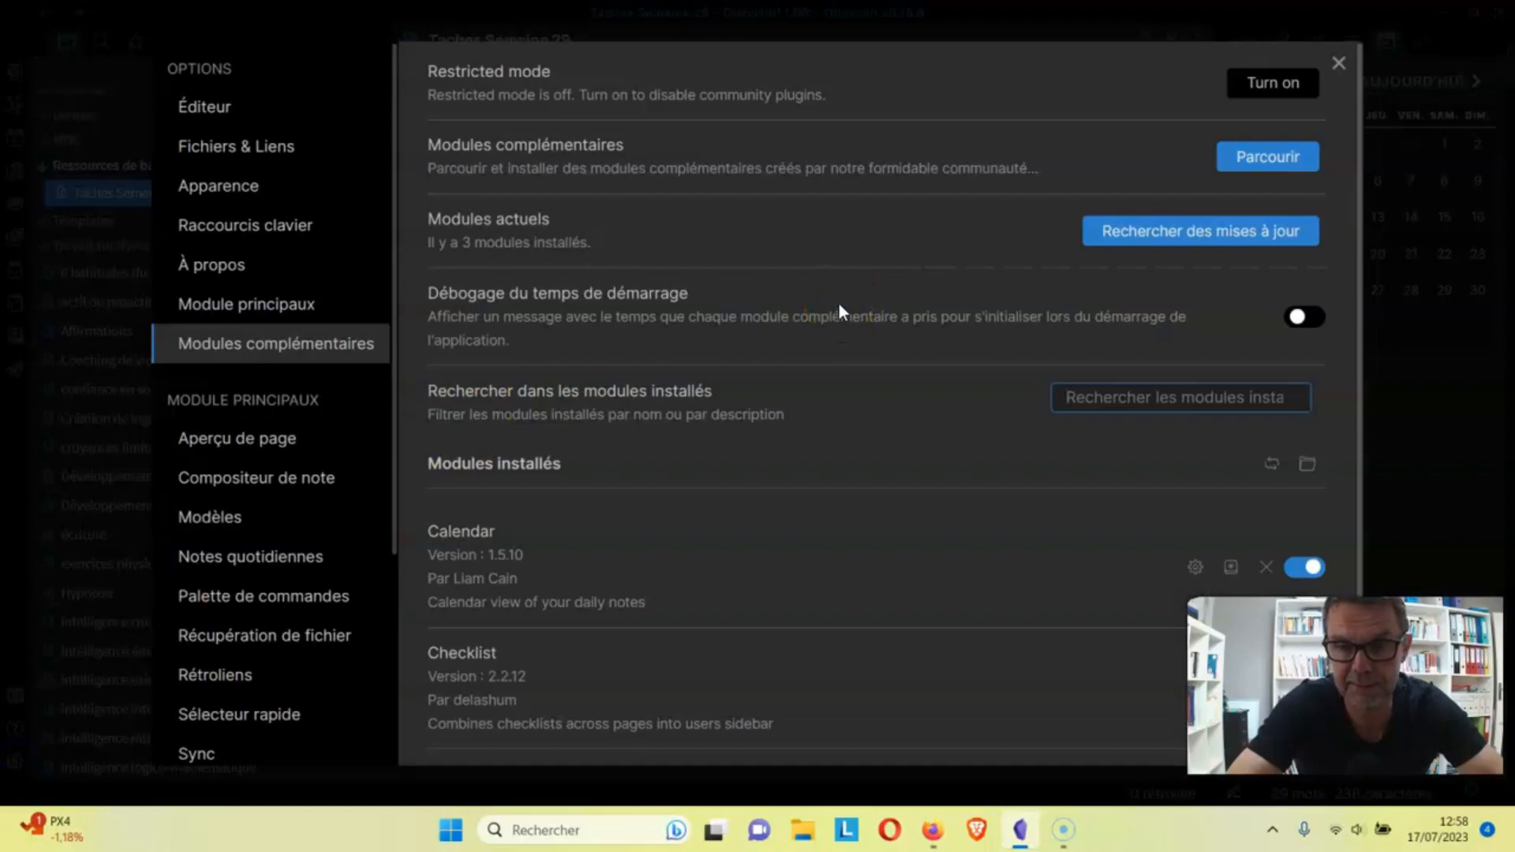
click(287, 308)
click(293, 347)
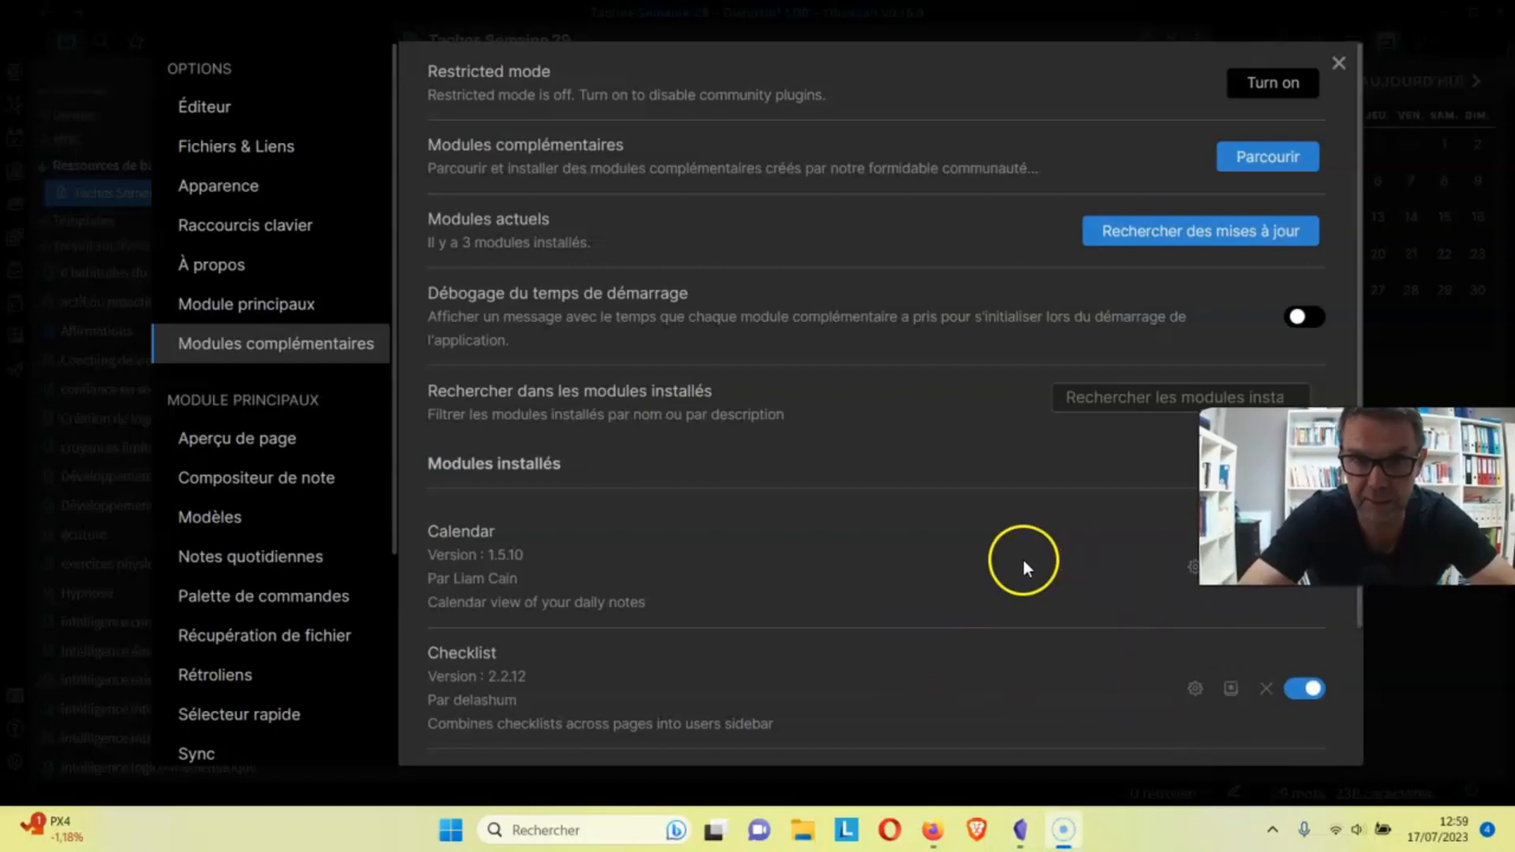
click(1195, 689)
click(1168, 203)
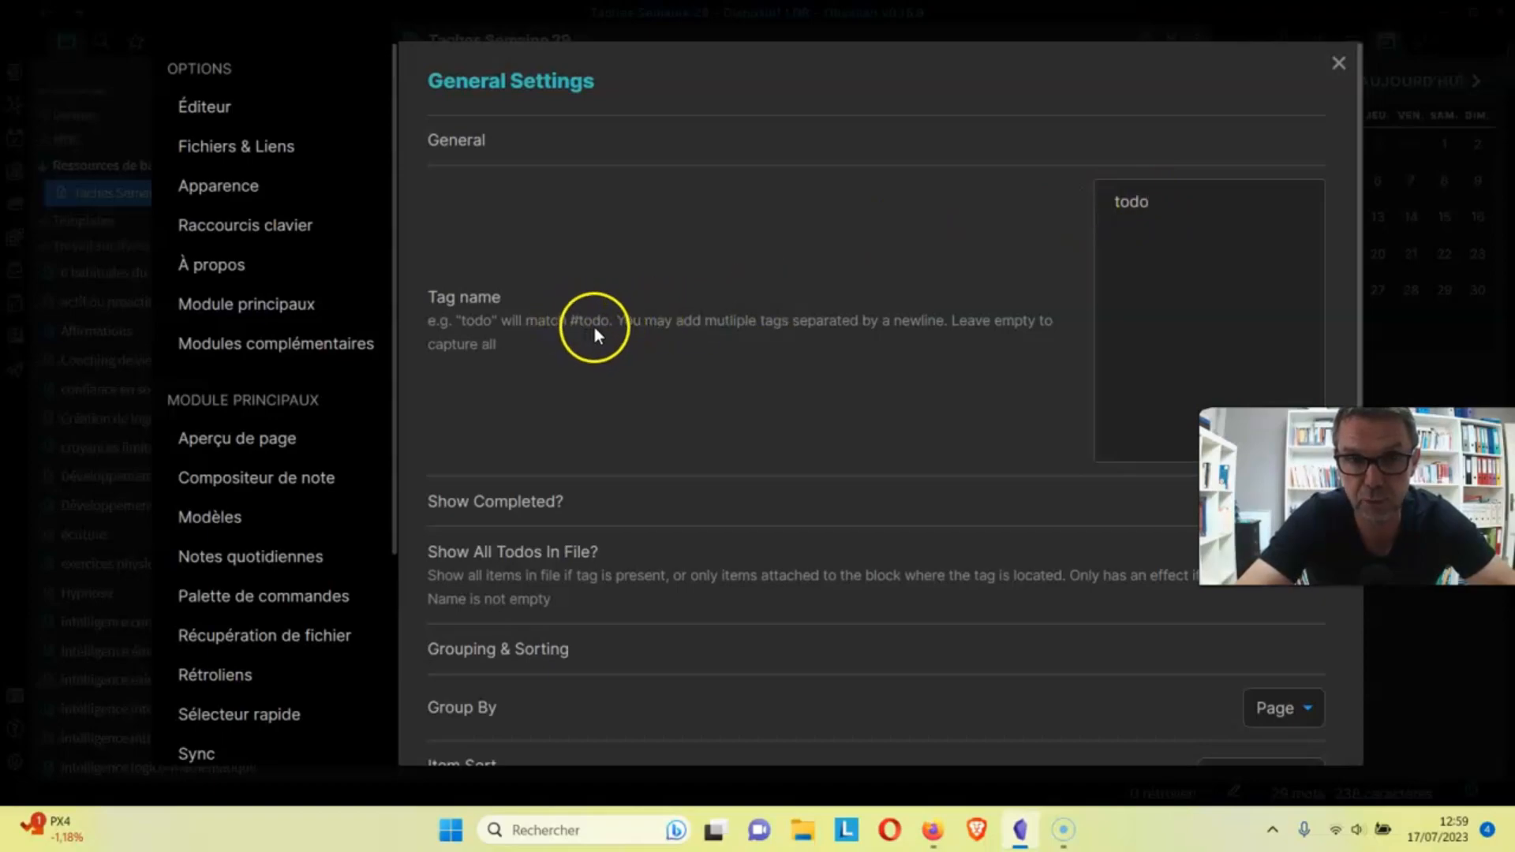
click(1339, 63)
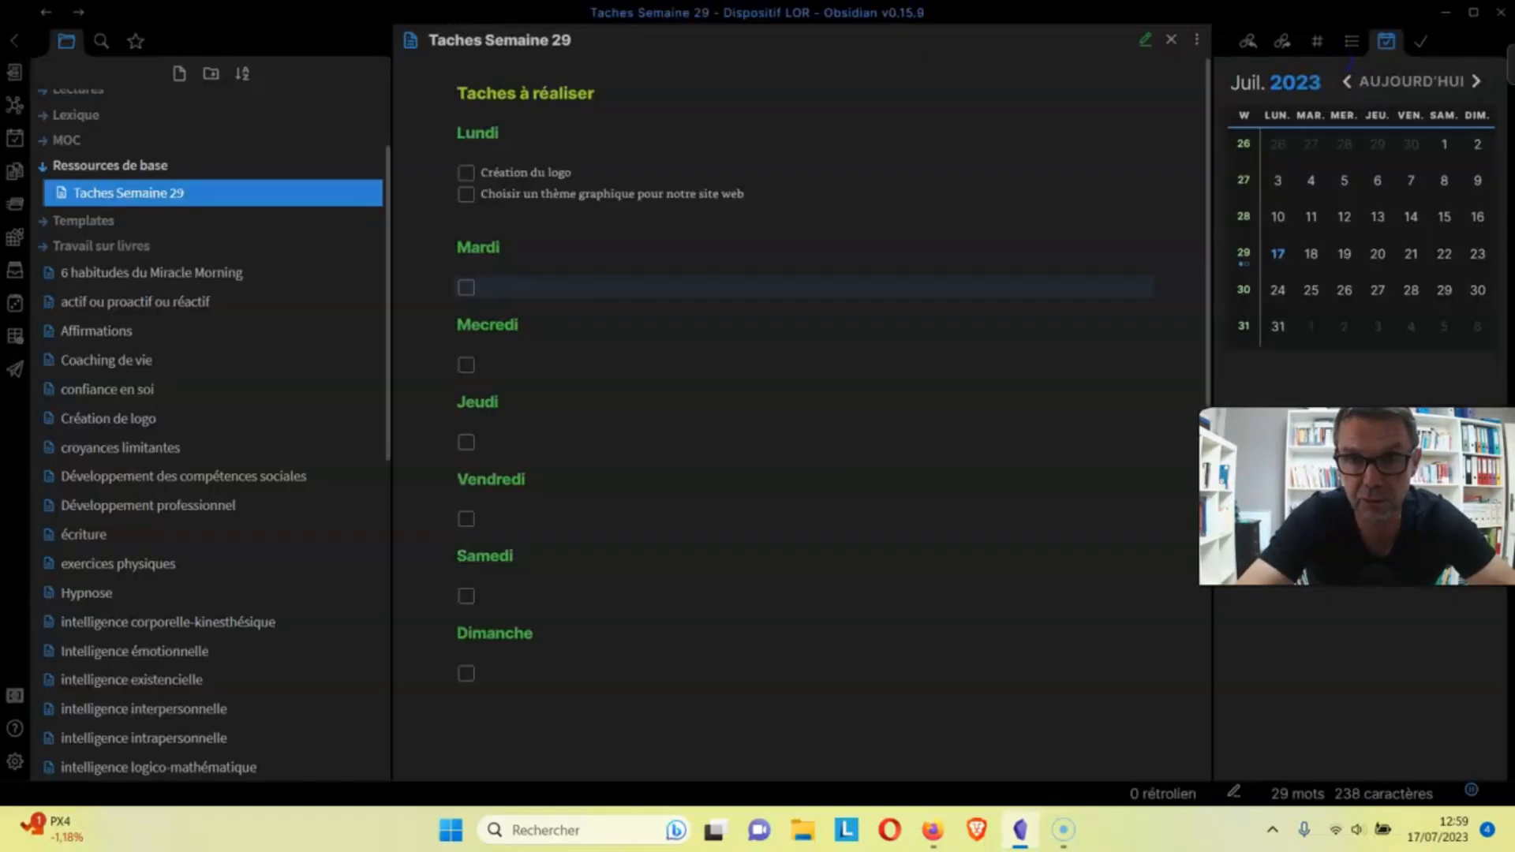
drag(1334, 493, 1334, 698)
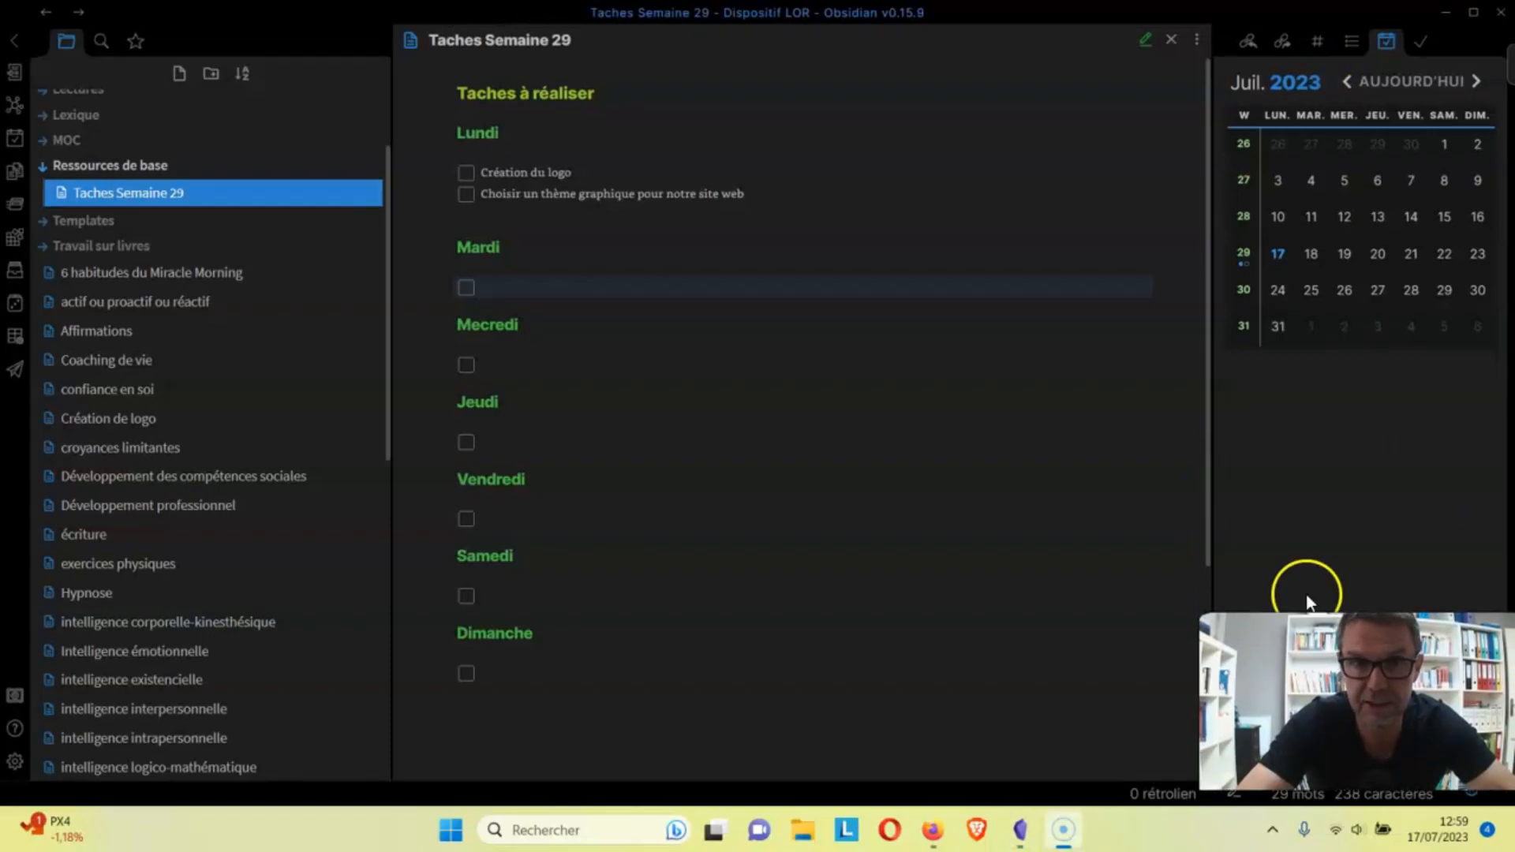
Append the #todo tag to both Lundi tasks.
click(687, 169)
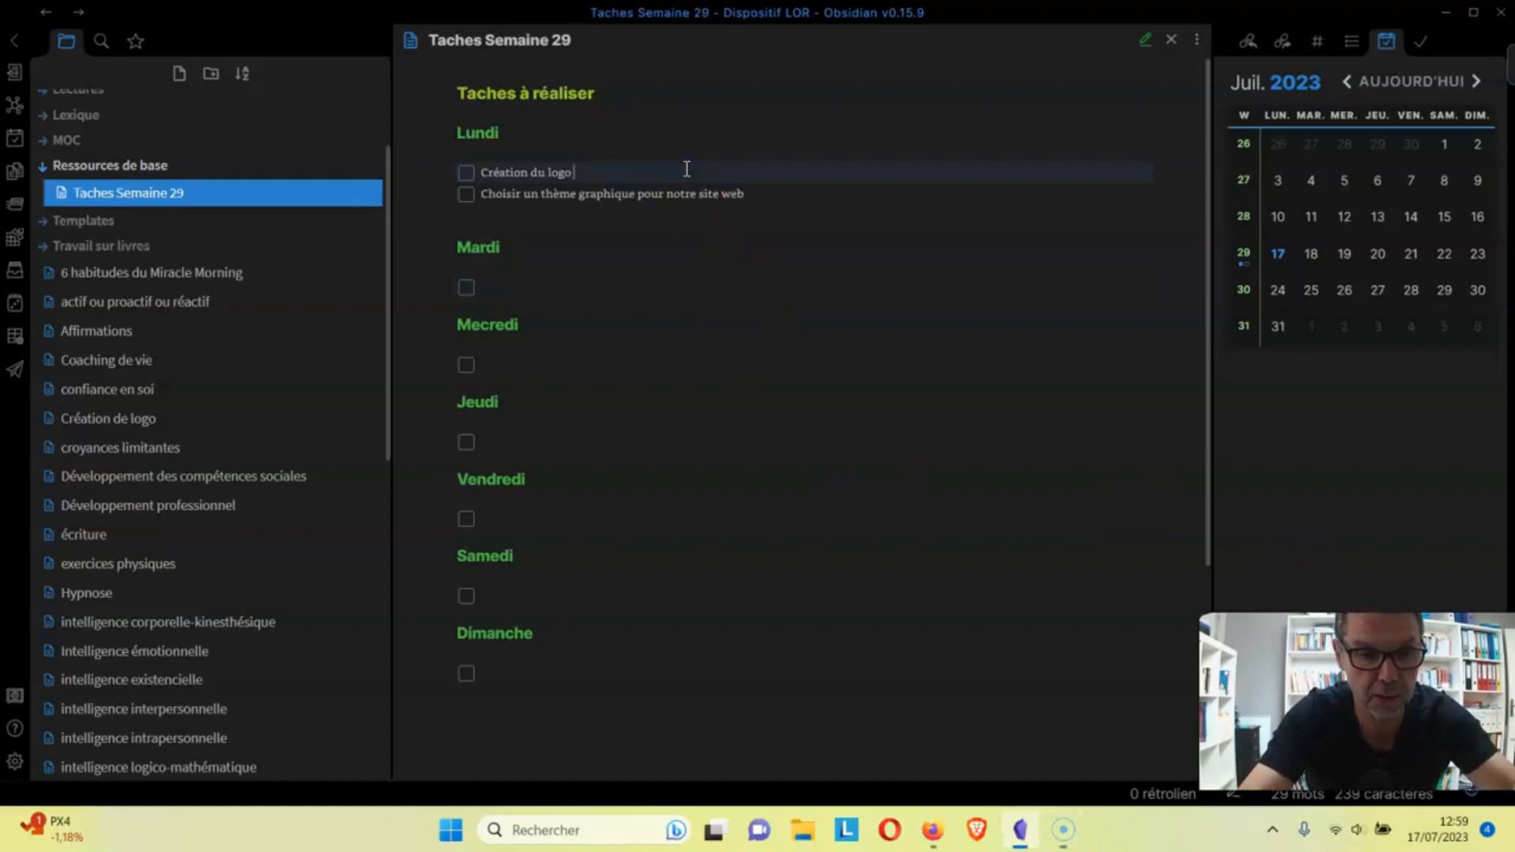
text(#todo)
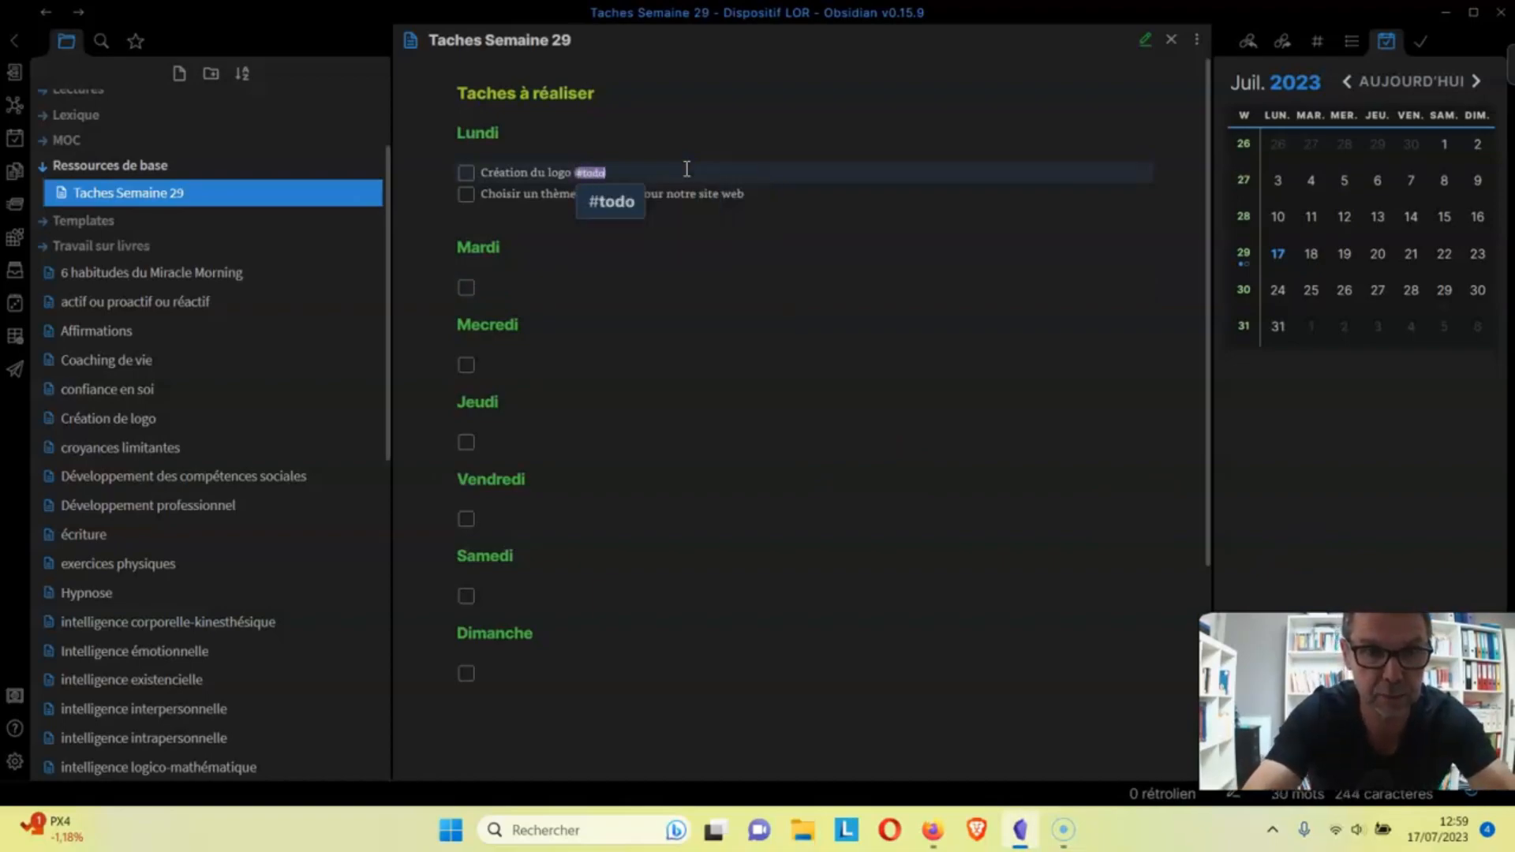
click(612, 204)
click(749, 197)
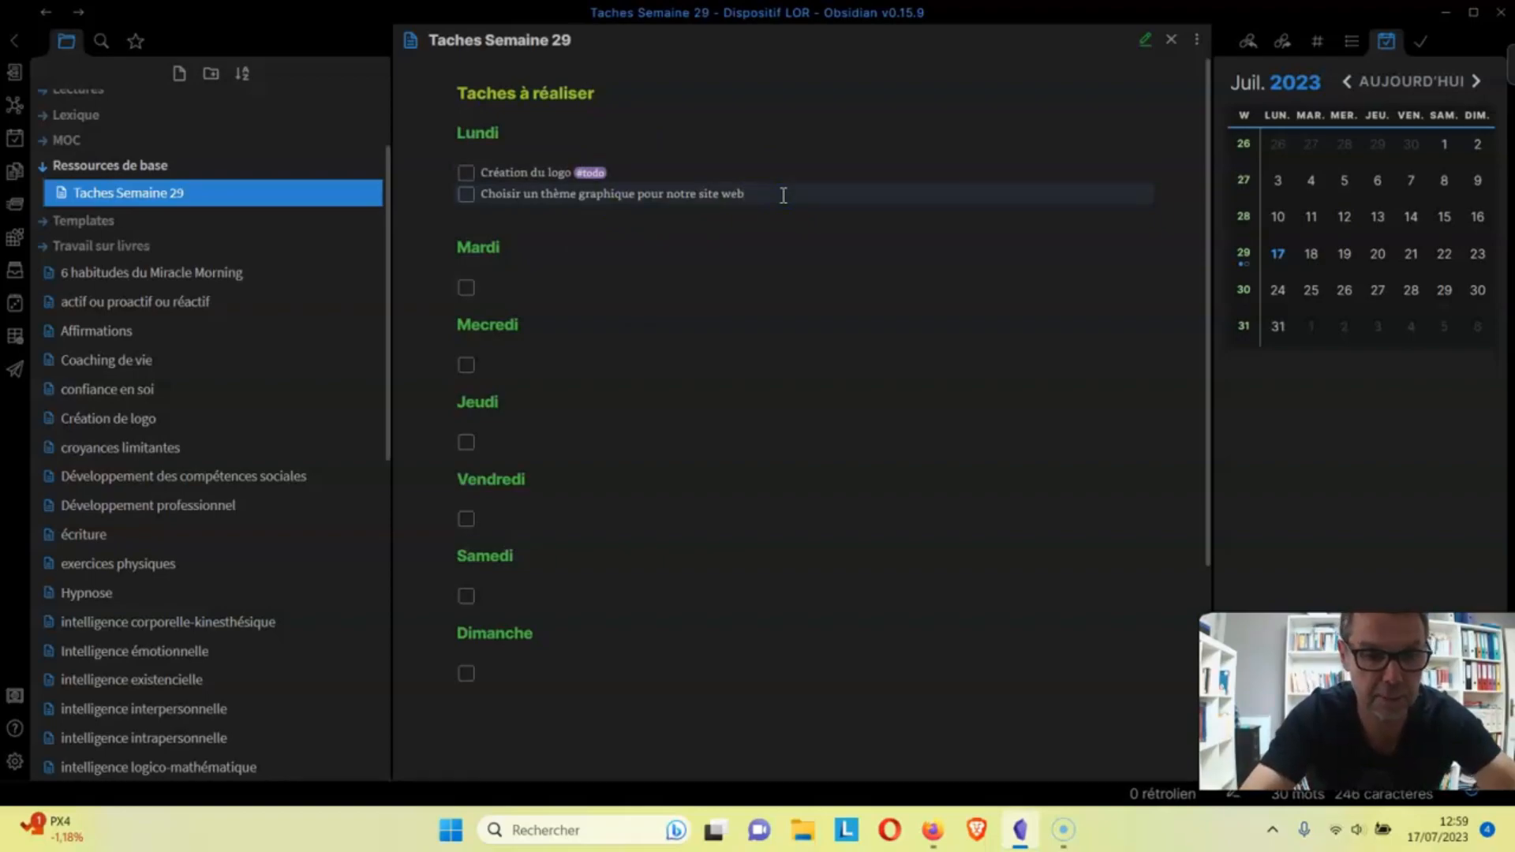
text(#)
text(todo)
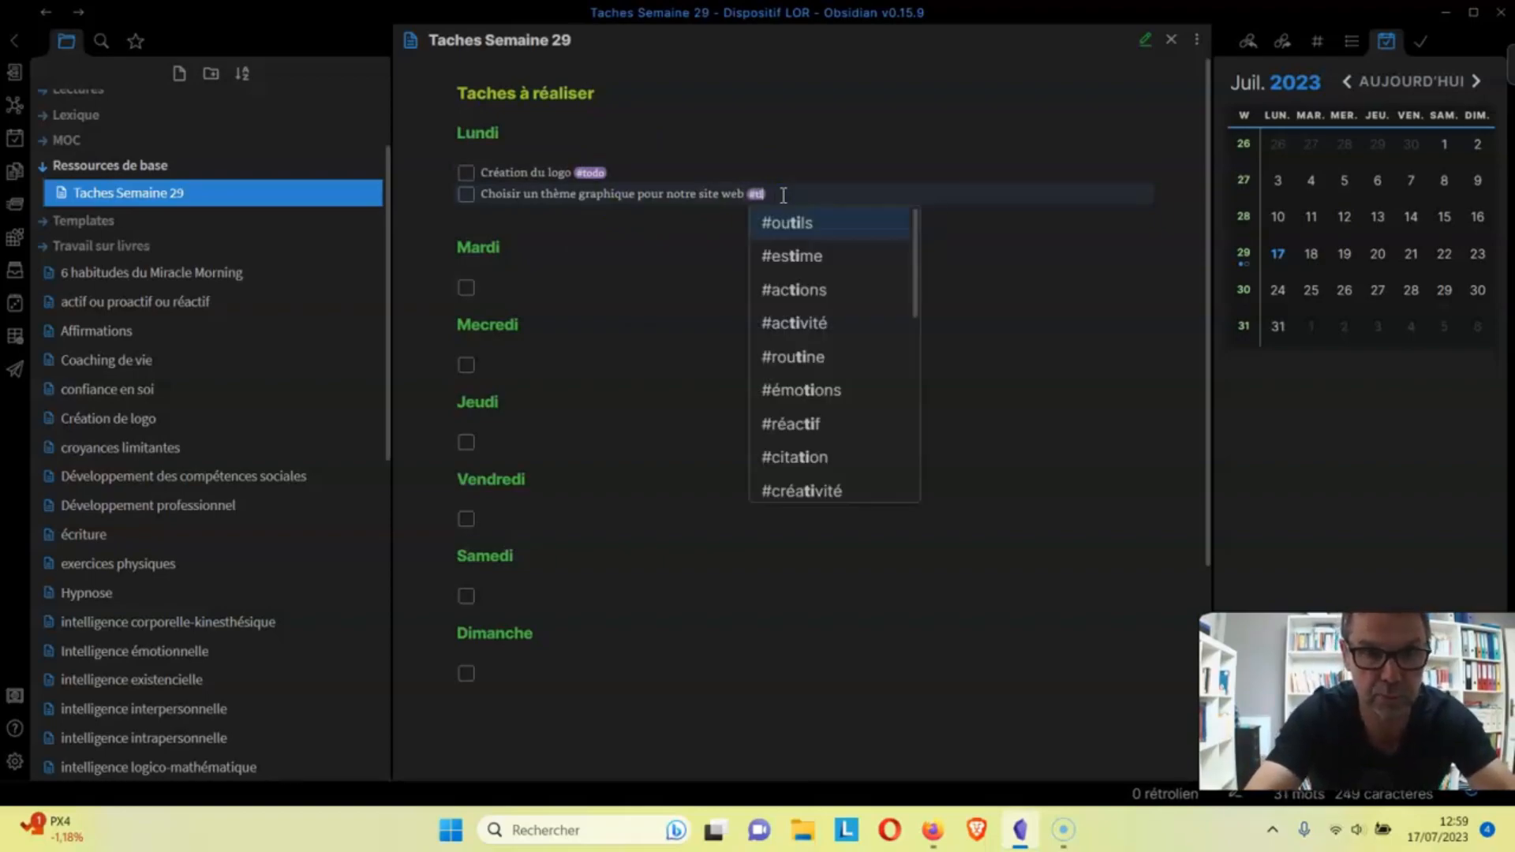
click(727, 286)
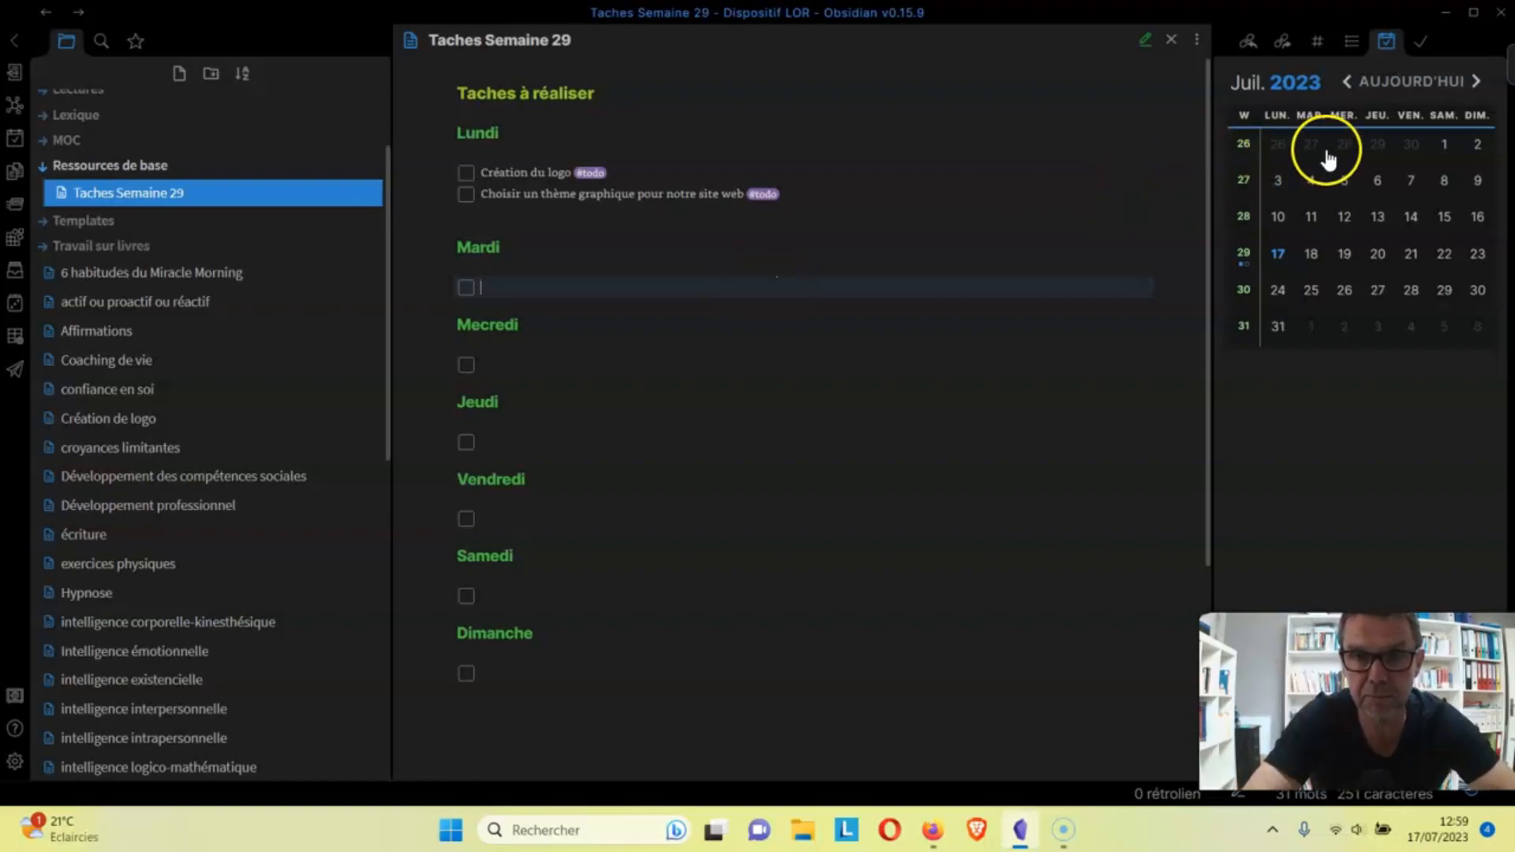
Show the checklist view in the sidebar and mark "Création du logo" as completed there.
click(1422, 43)
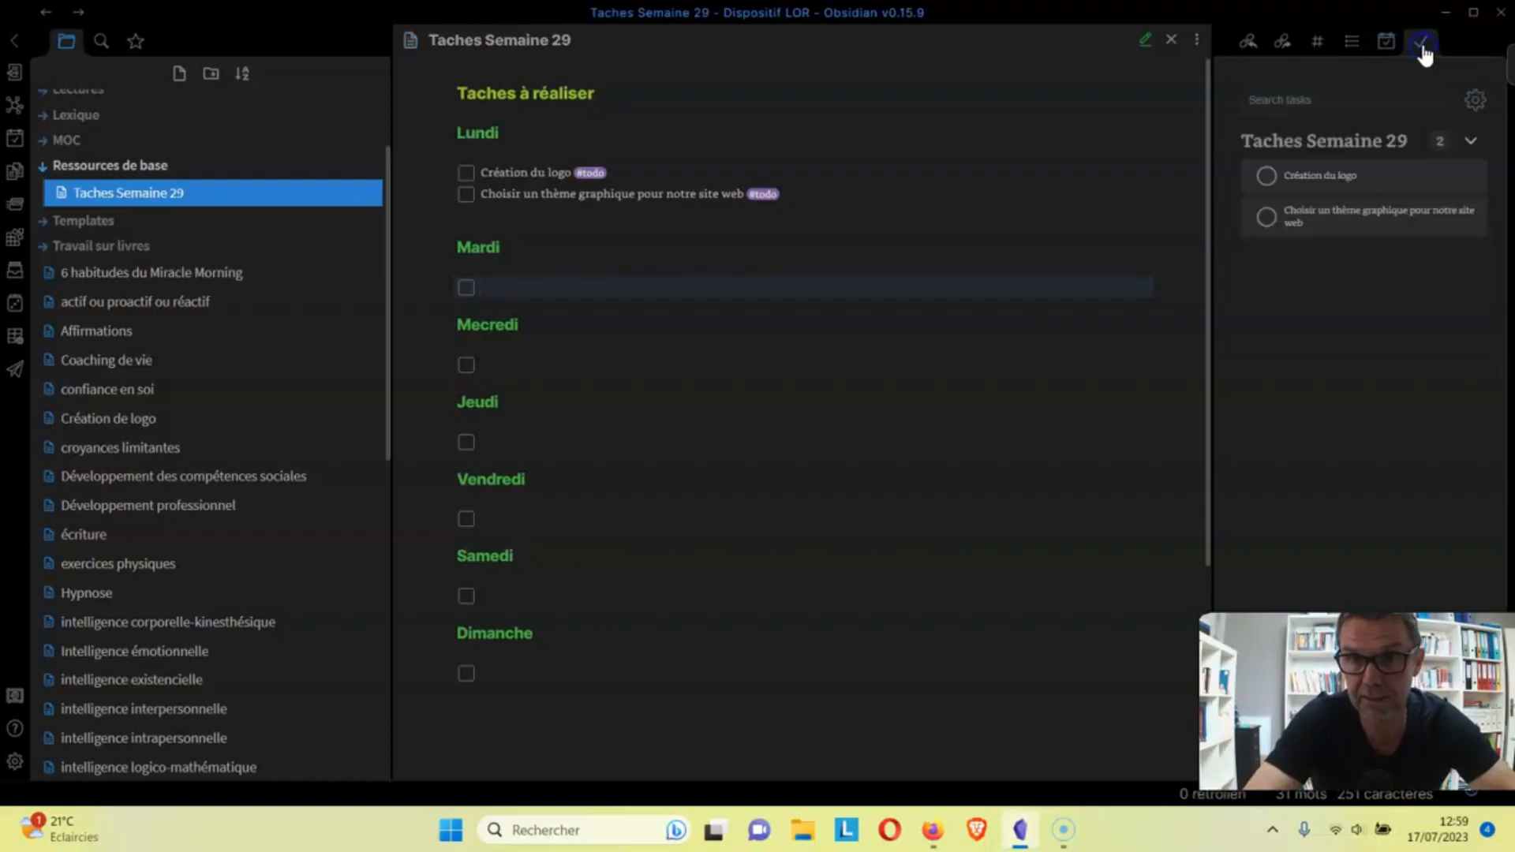
click(1379, 263)
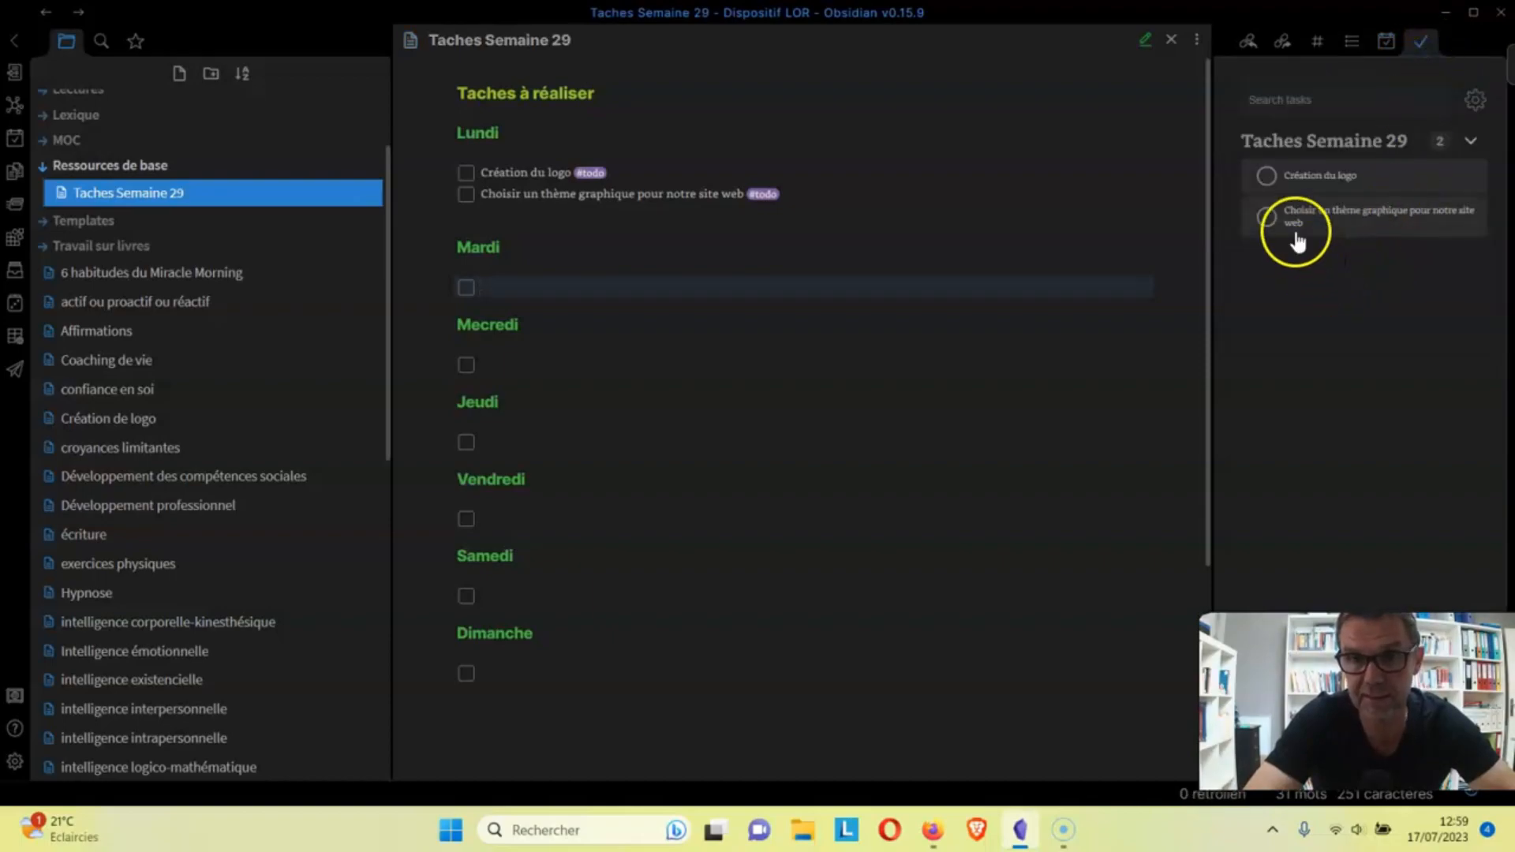
click(1268, 177)
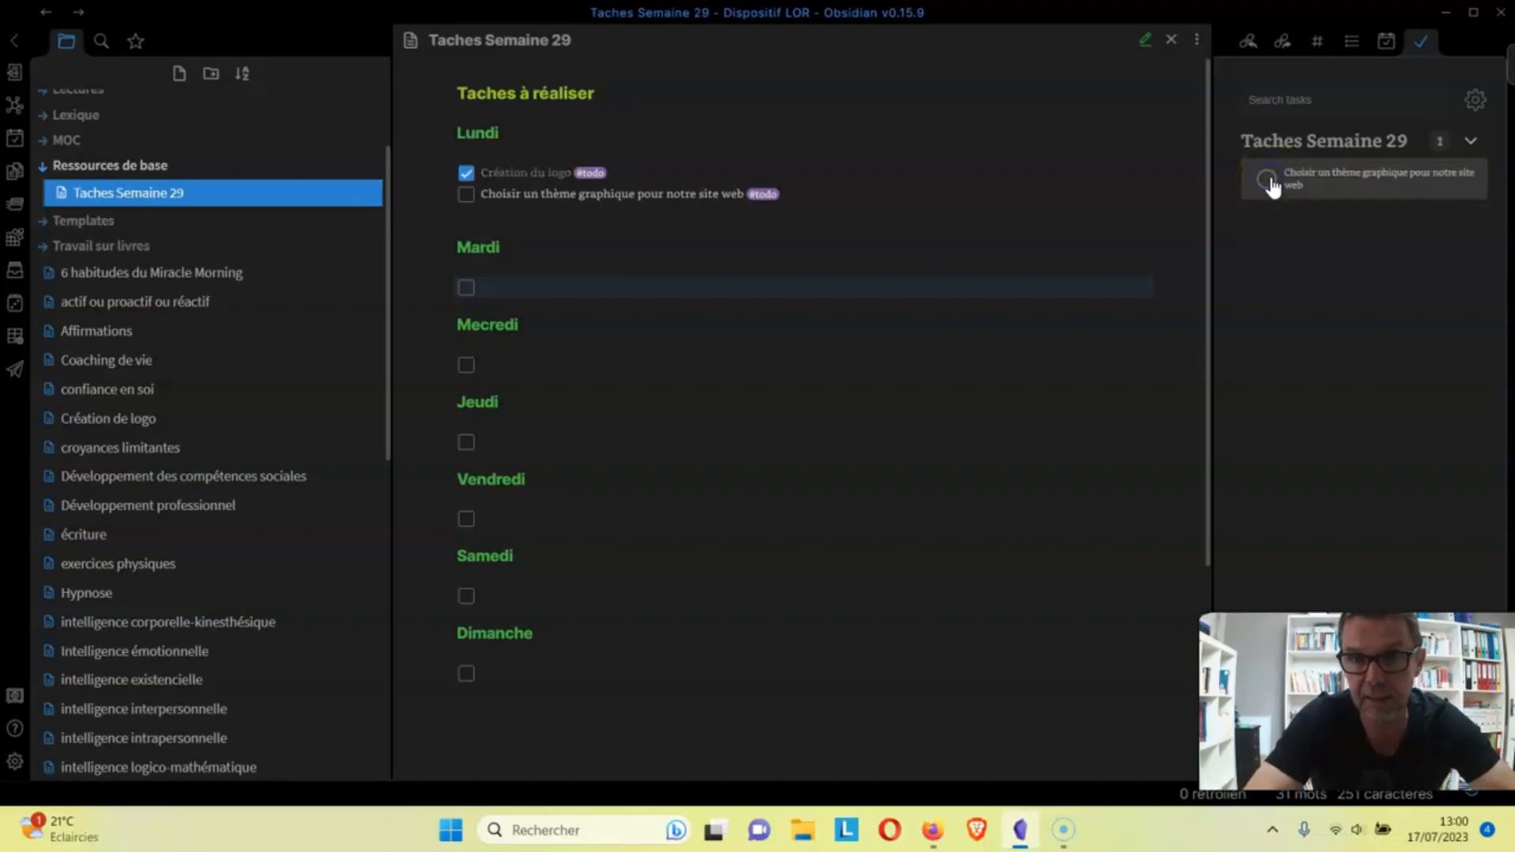
Mark "Choisir un thème graphique pour notre site web" as completed in the checklist view, and uncheck both Lundi tasks in the note.
click(1269, 178)
click(957, 419)
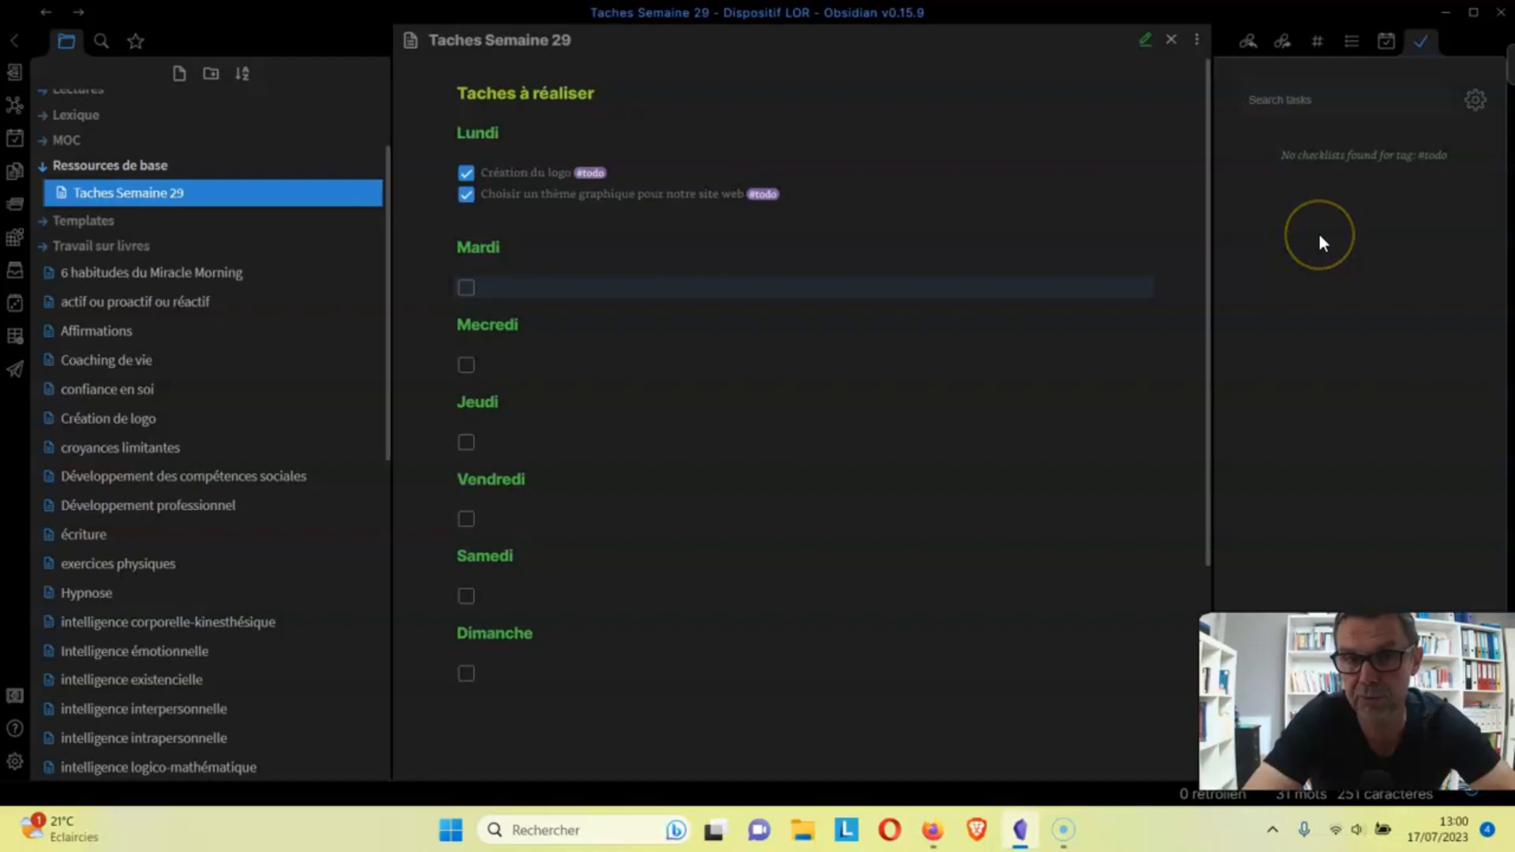
click(466, 173)
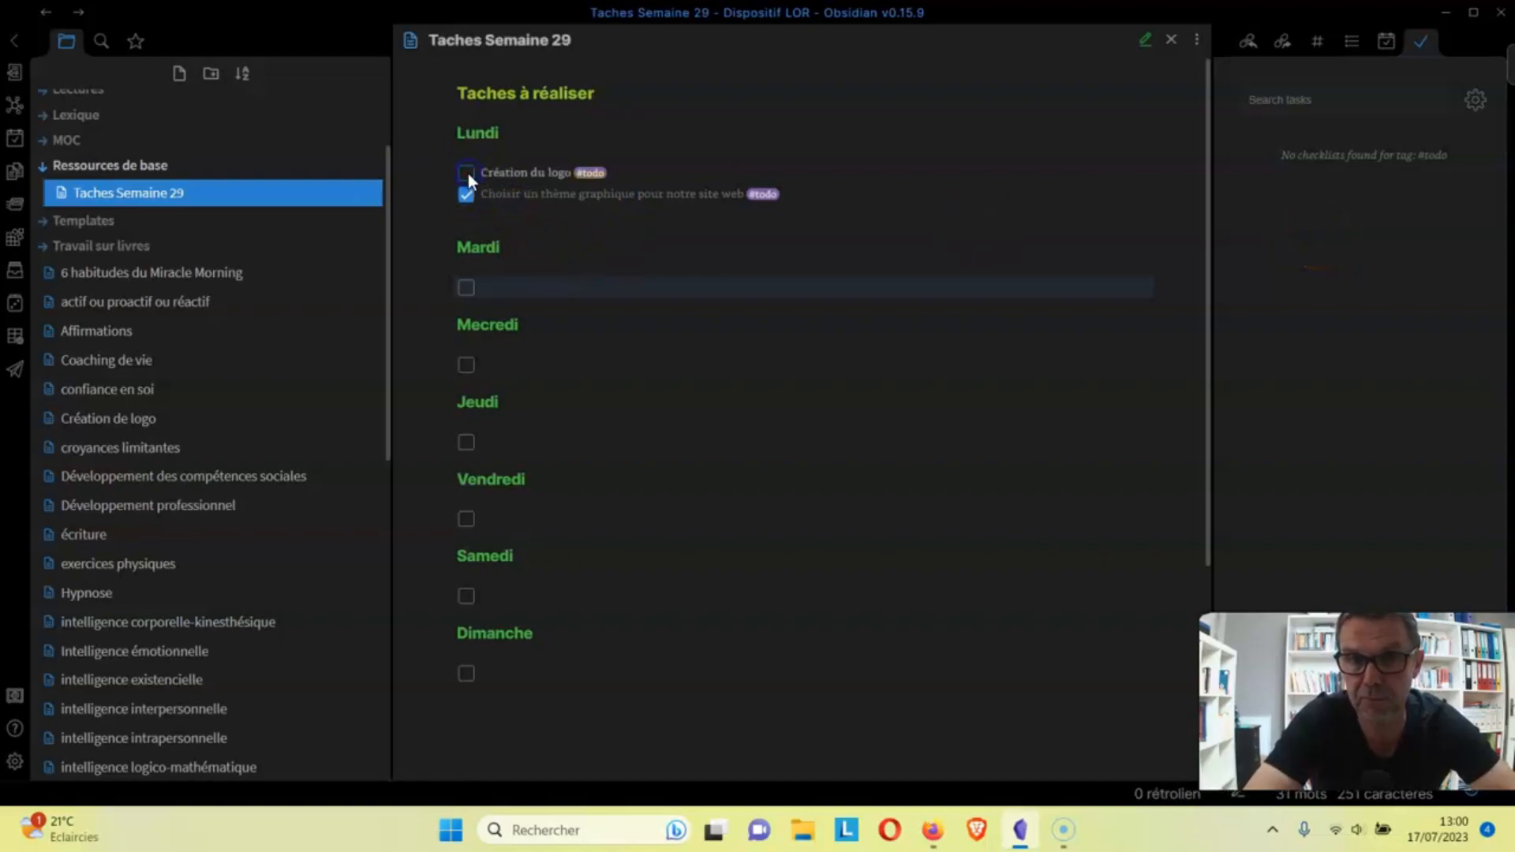
click(467, 195)
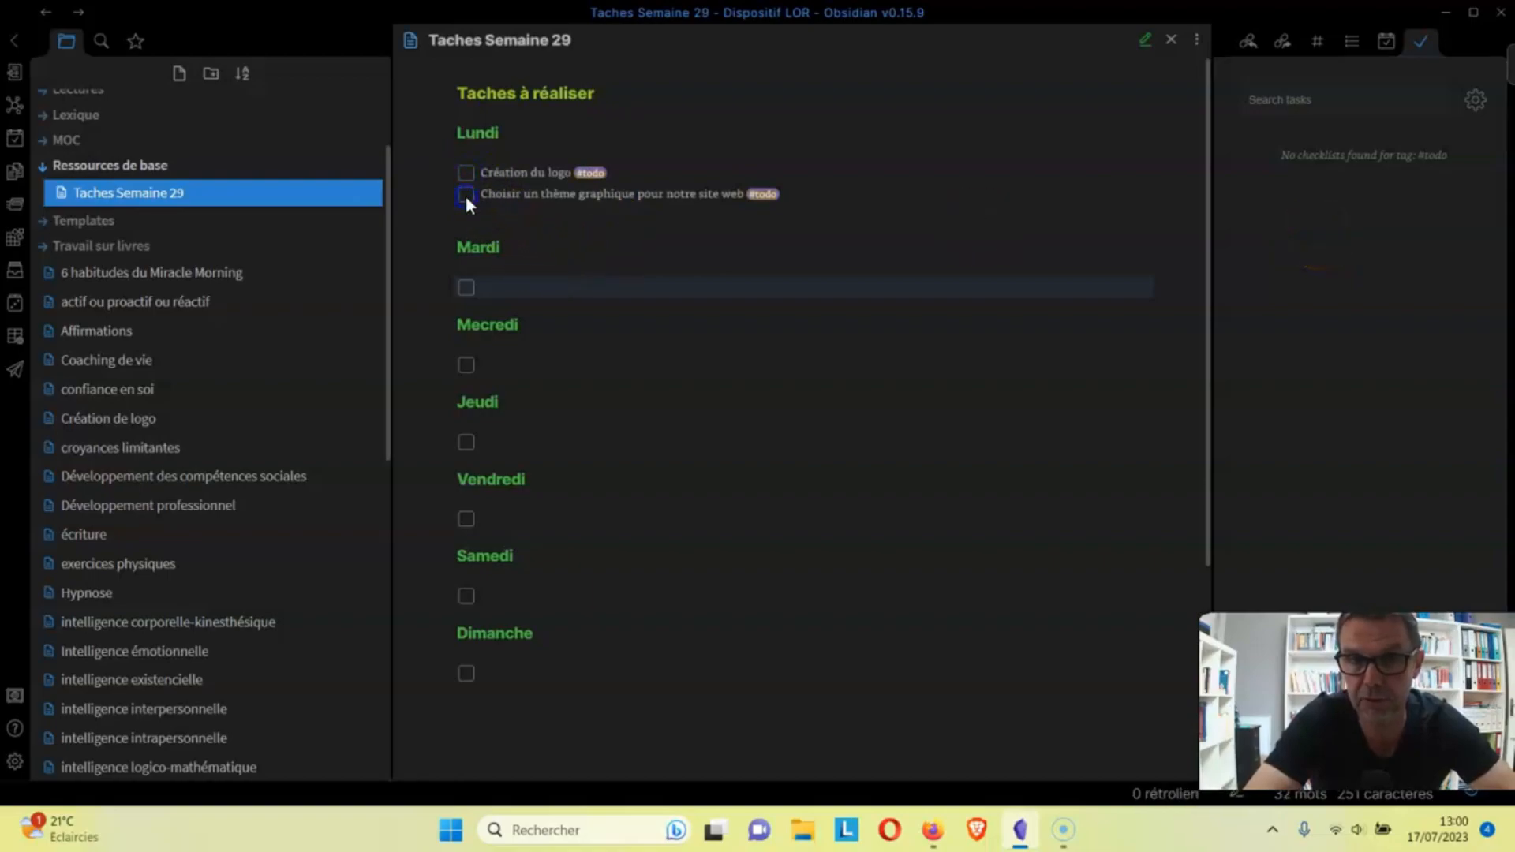
click(1425, 346)
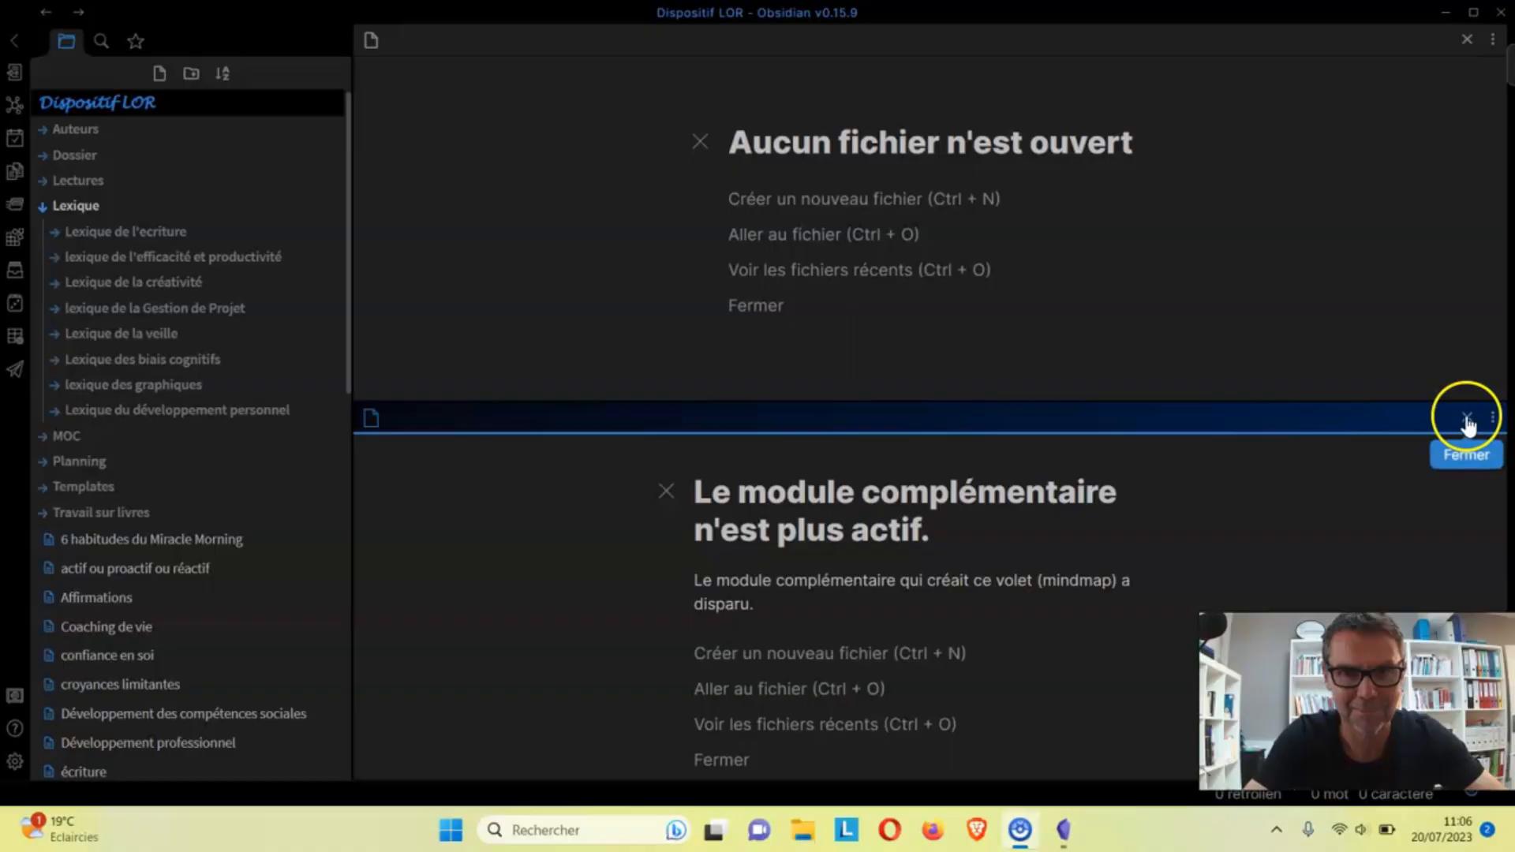
Close the inactive mindmap pane and open the community plugins settings.
click(1467, 418)
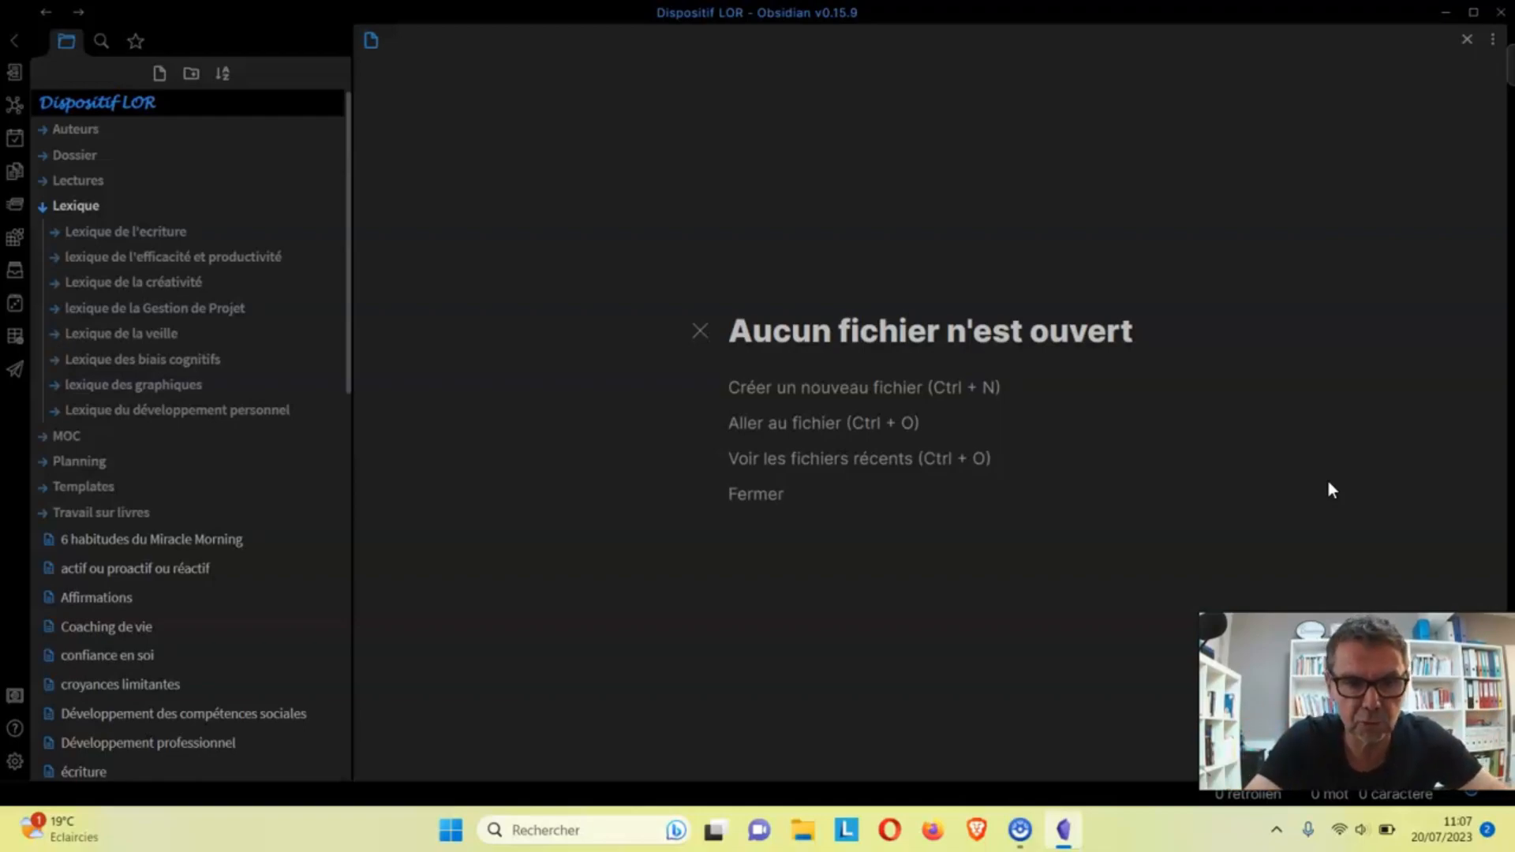
click(16, 762)
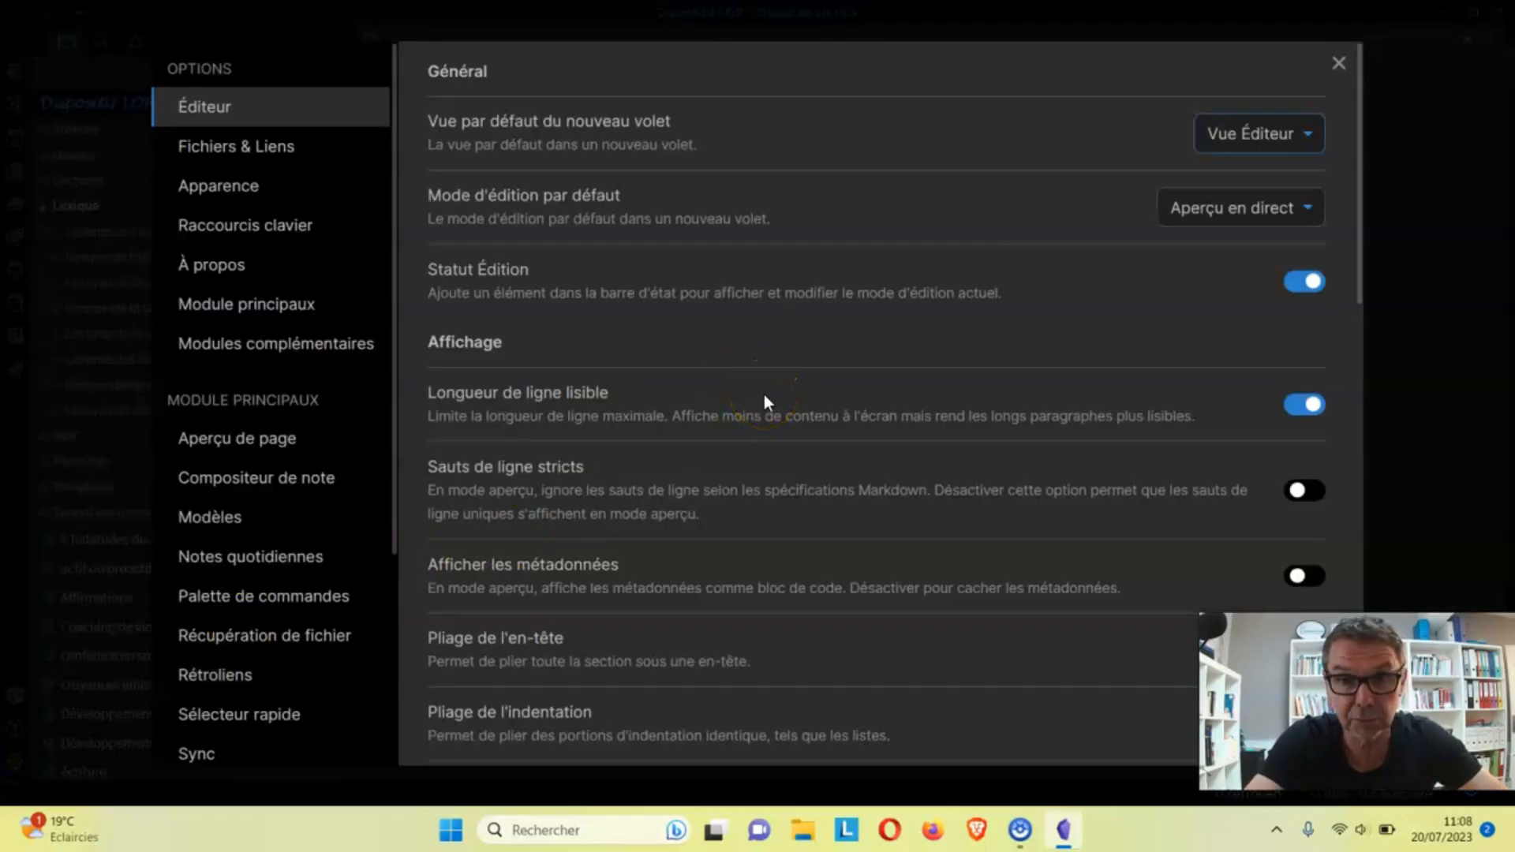
click(290, 312)
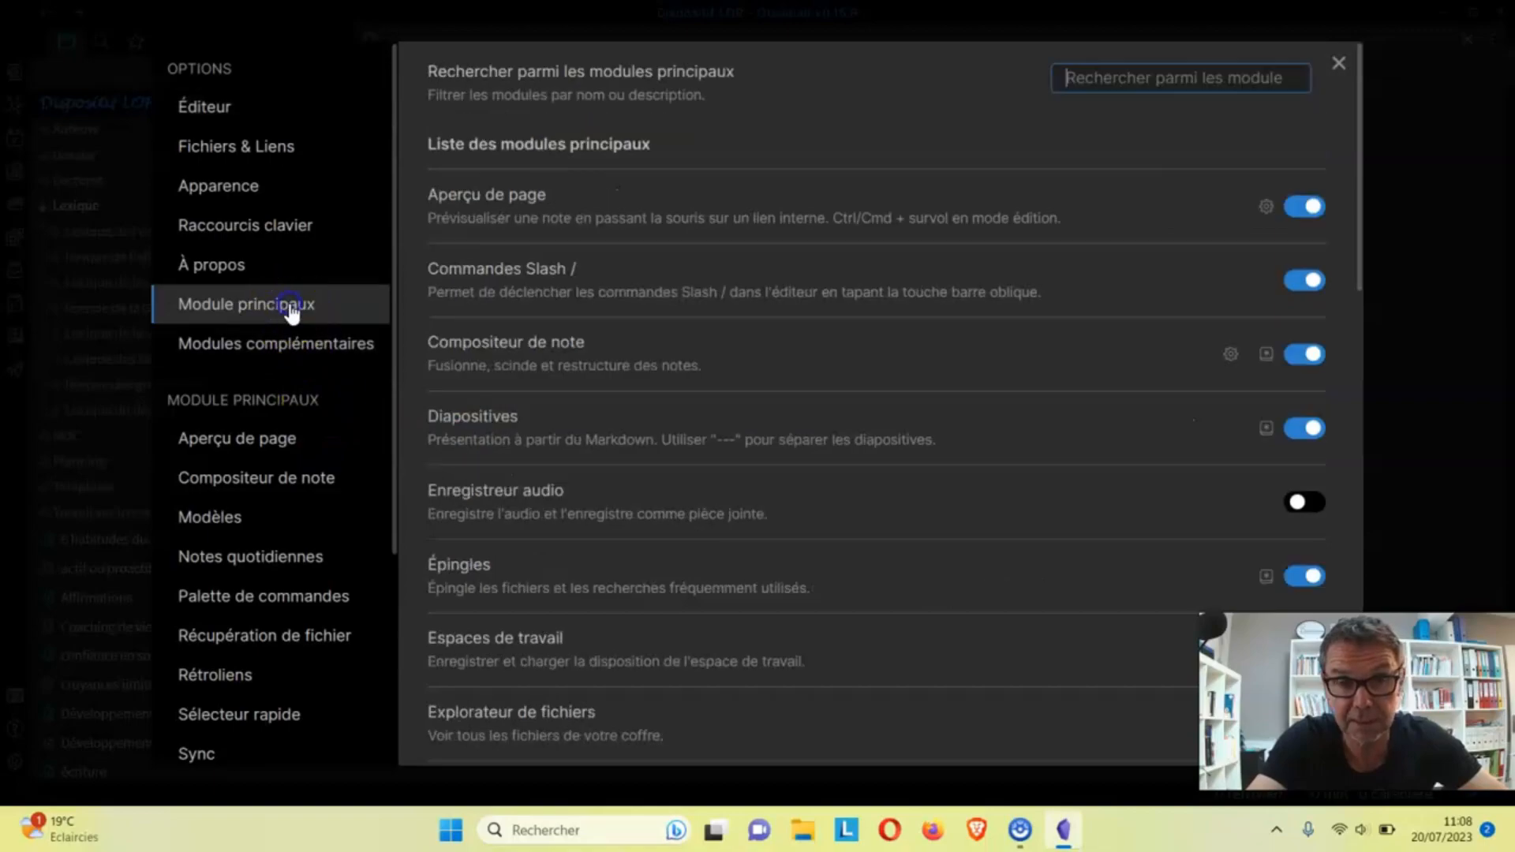
click(316, 354)
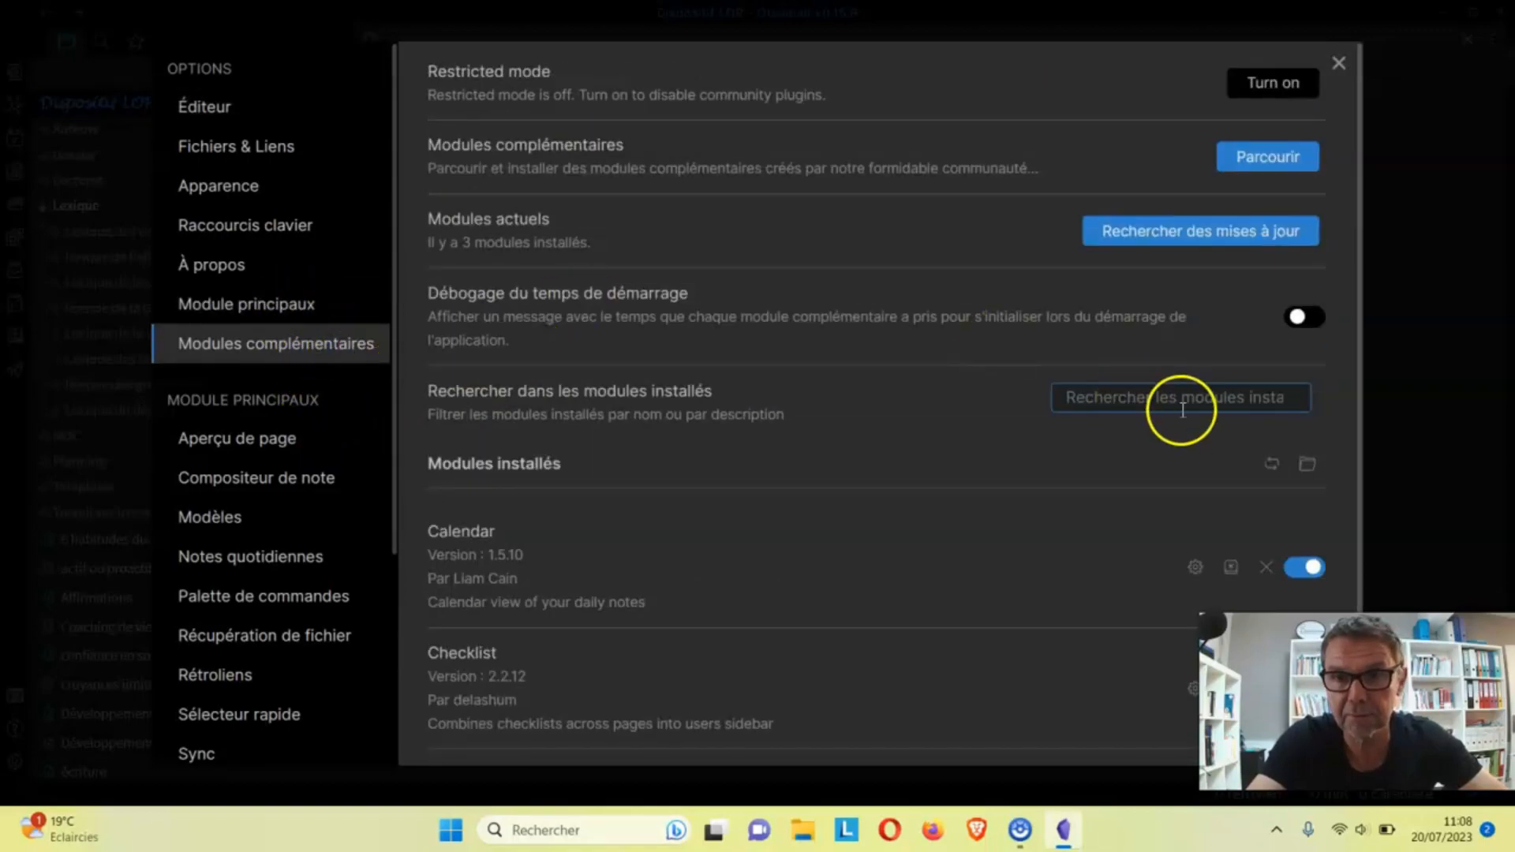
mouse_move(1359, 393)
mouse_down()
mouse_move(1362, 517)
mouse_move(1361, 381)
mouse_up()
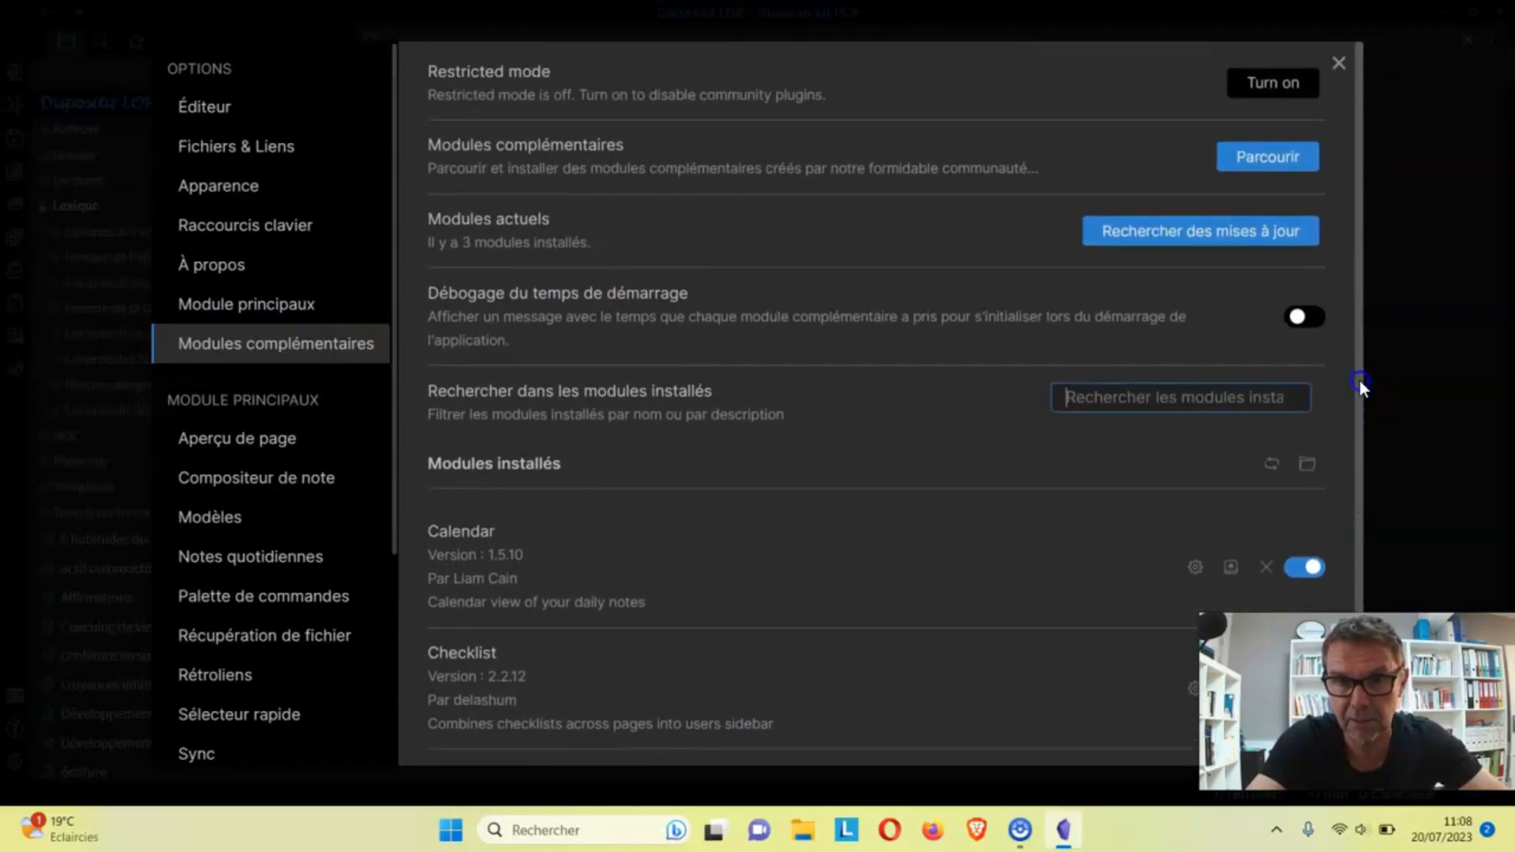
Browse the community plugins and search for "Mind map".
click(1268, 155)
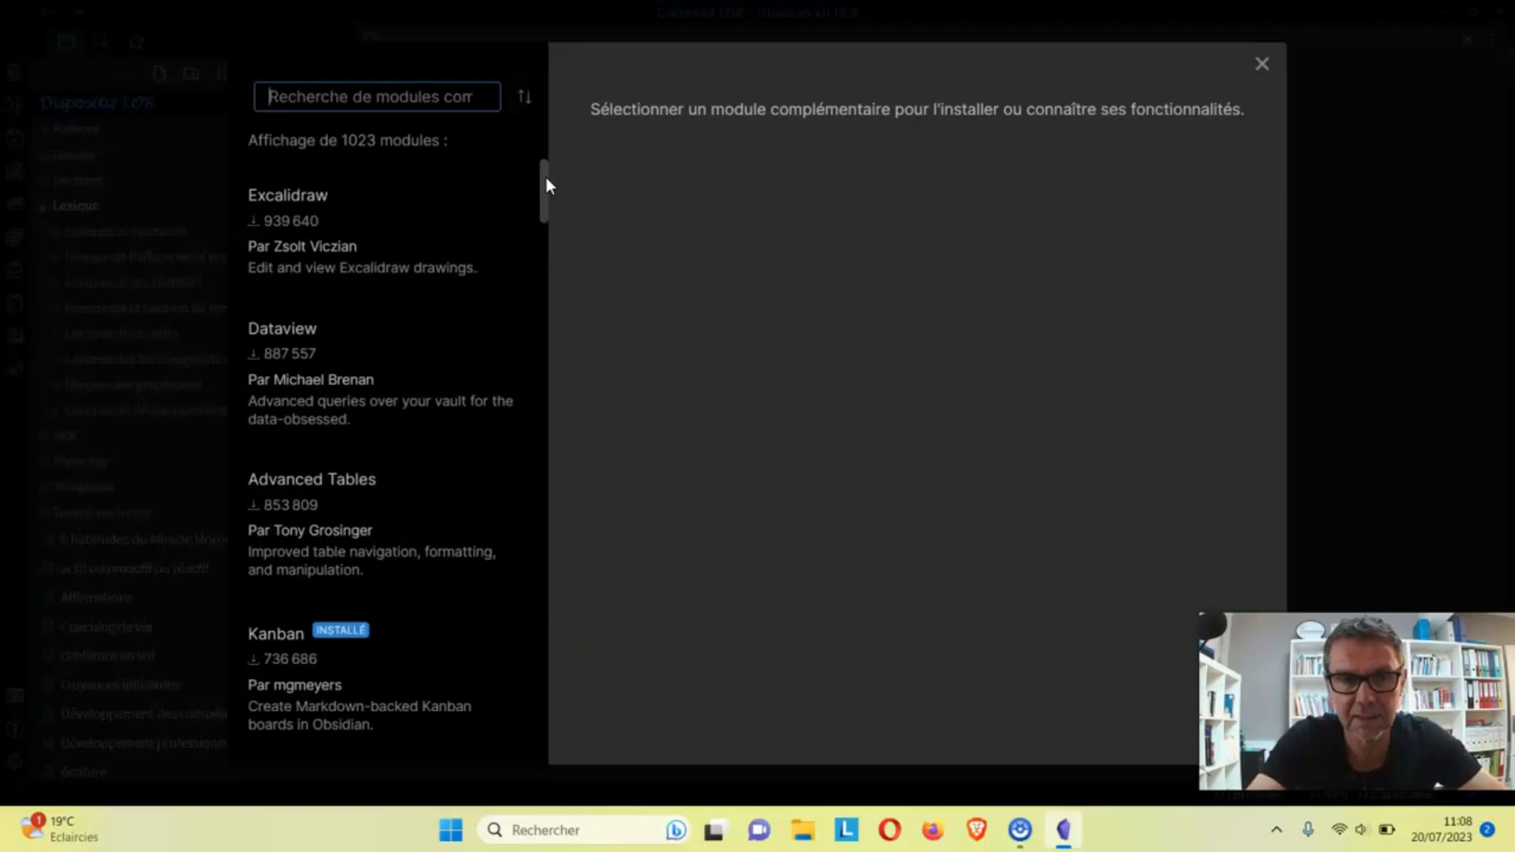
text(Mi)
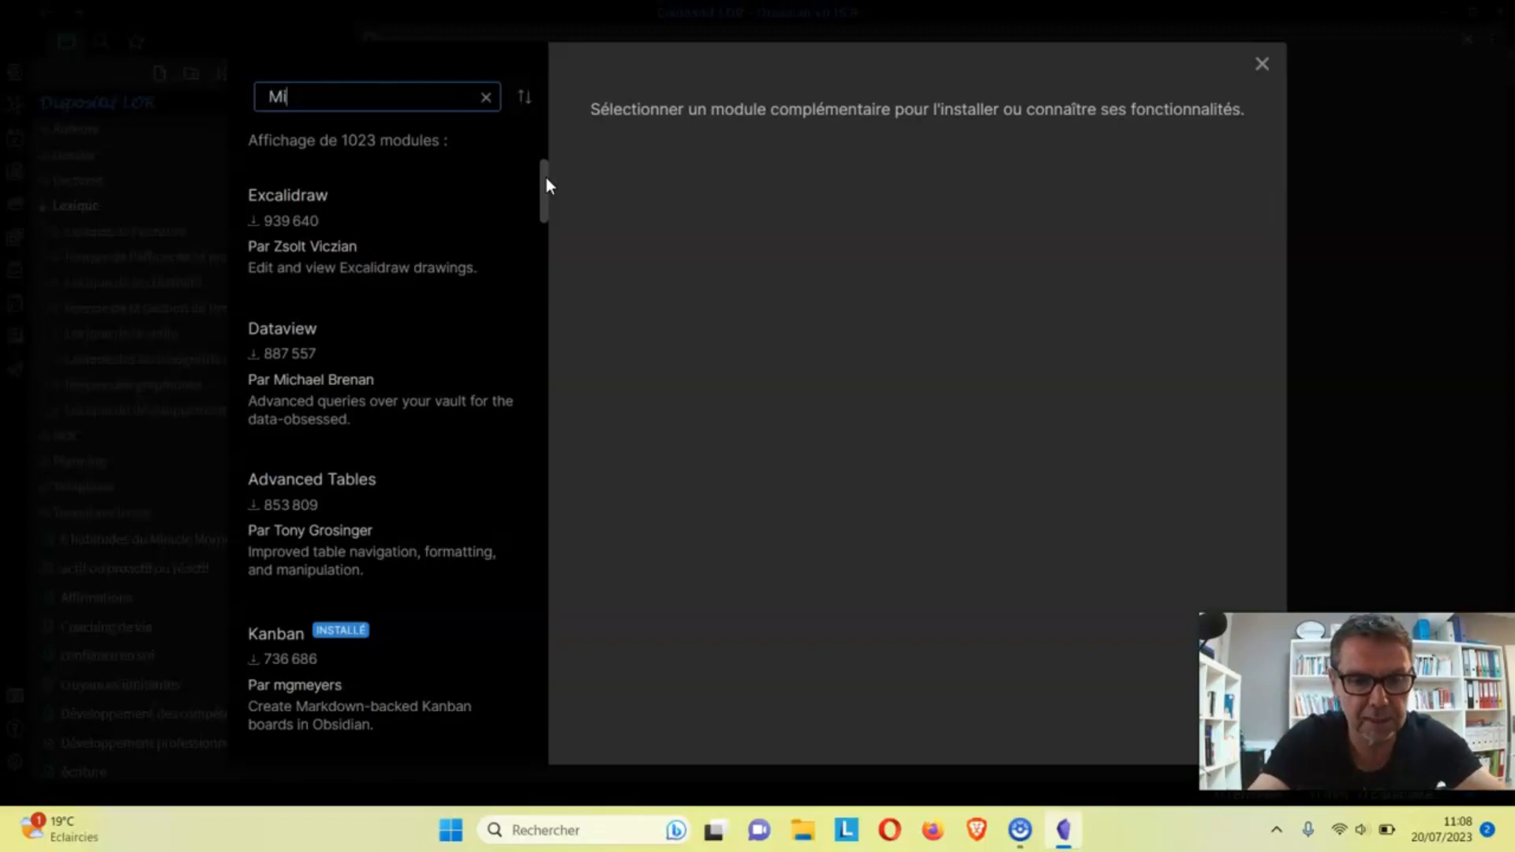
text(nd map)
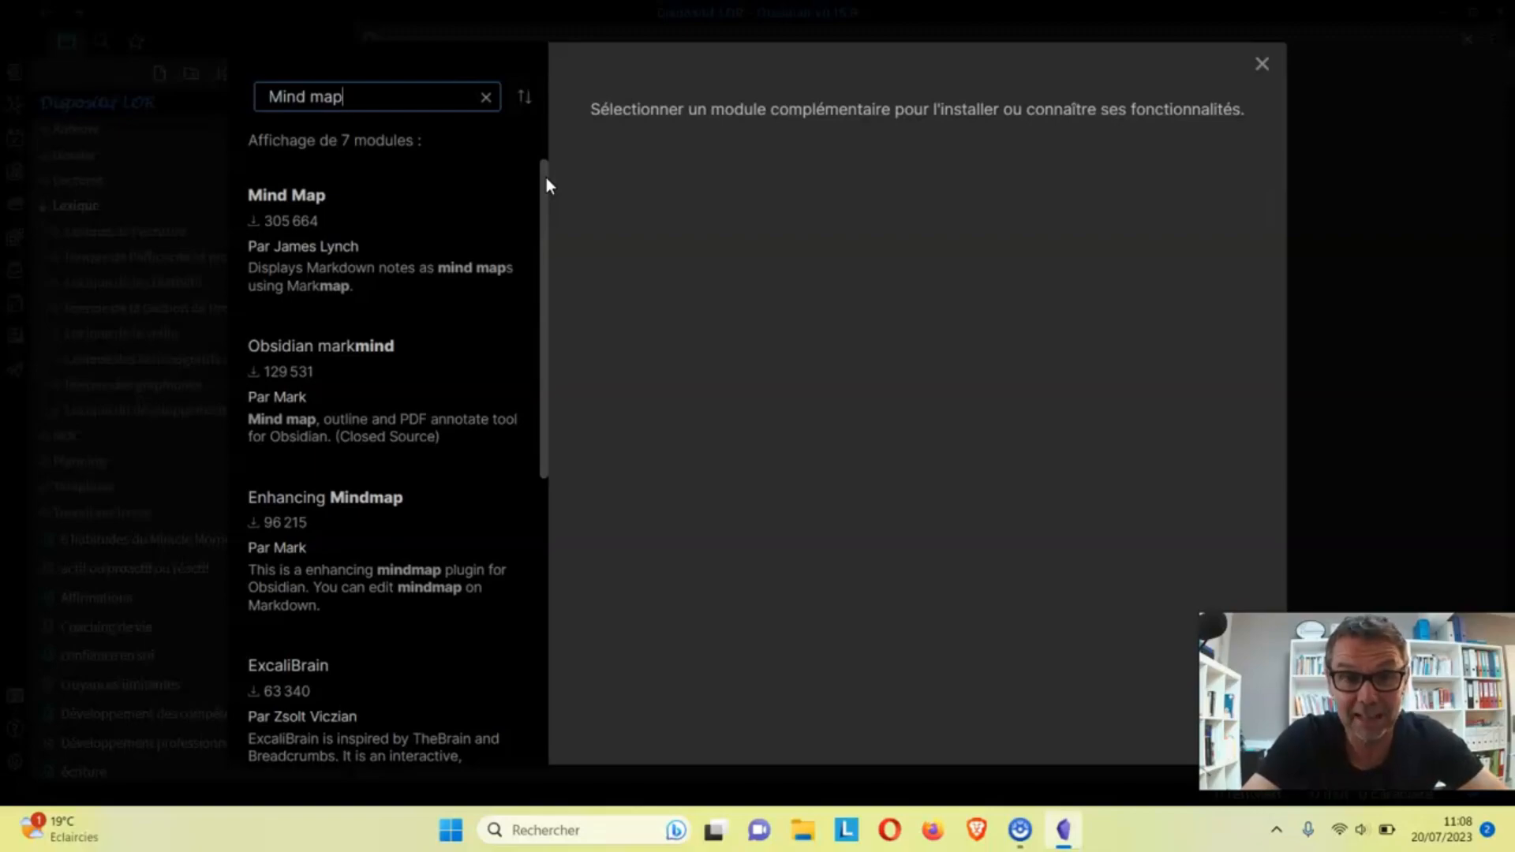
Install and enable the Mind Map plugin, and close the settings.
click(450, 245)
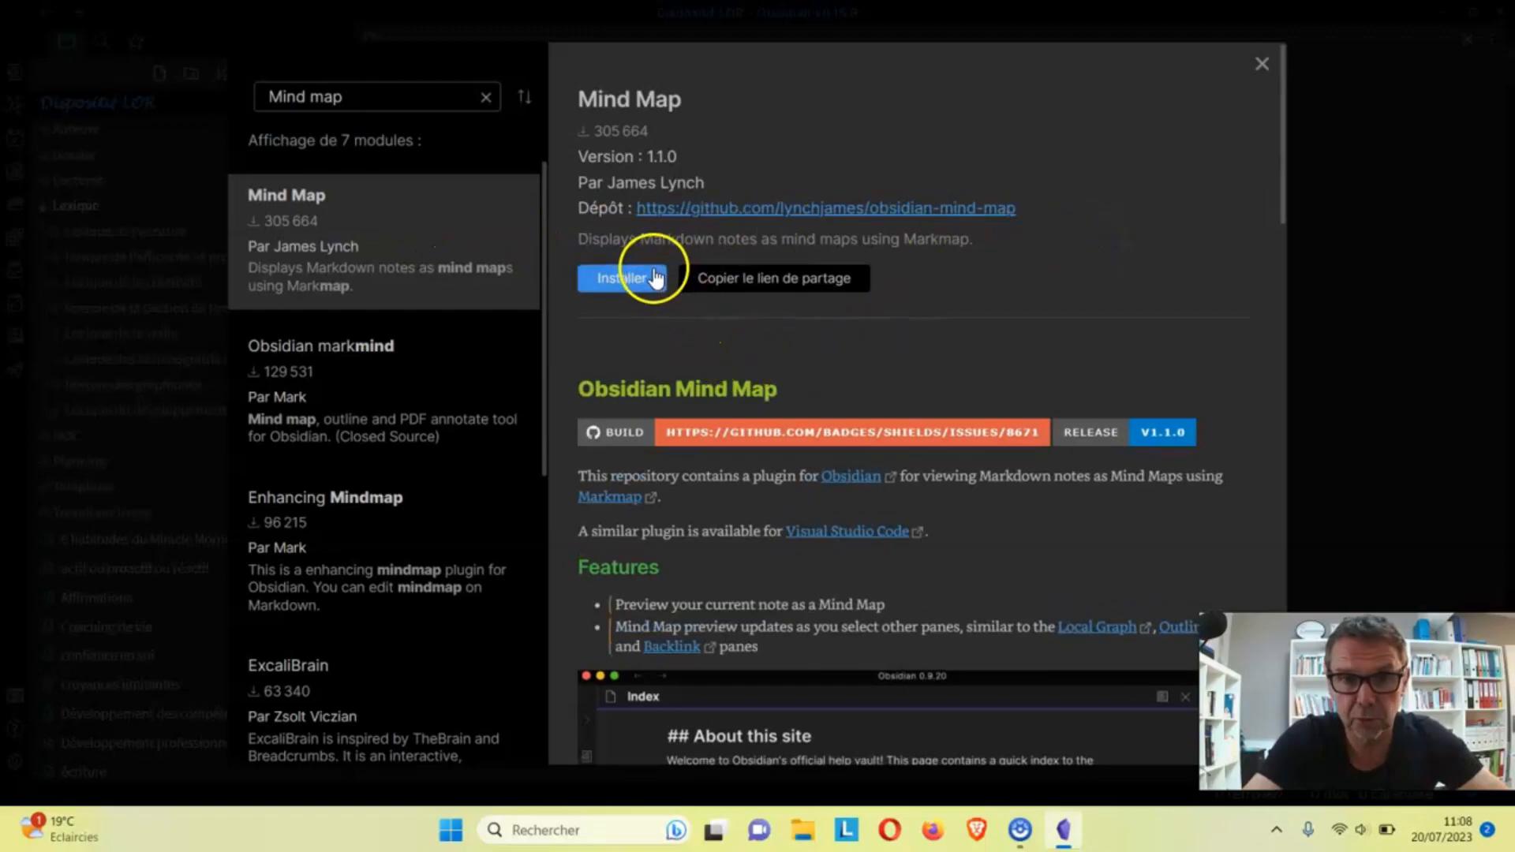
click(647, 276)
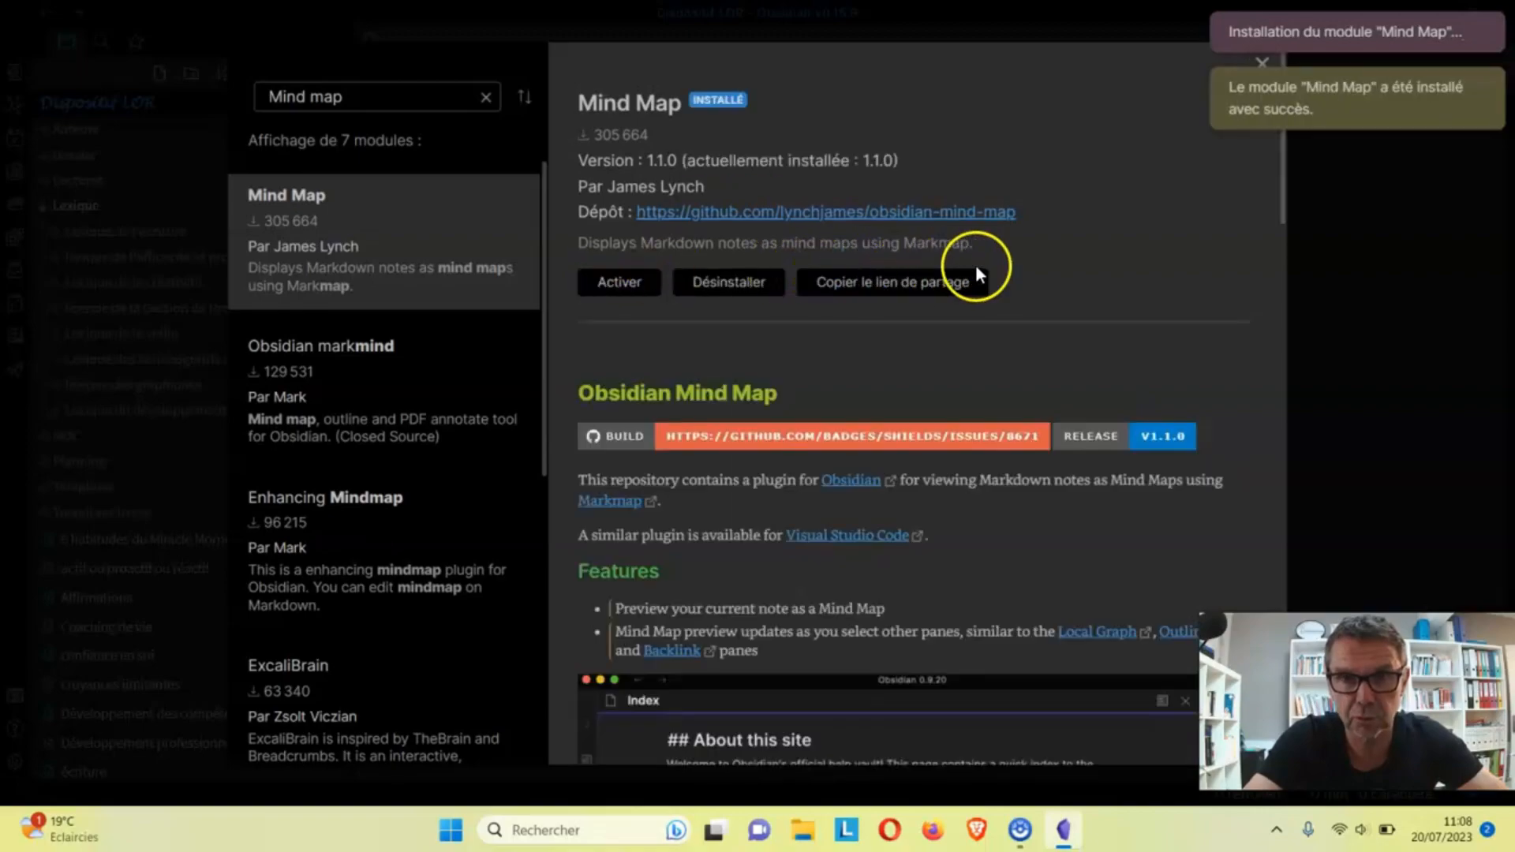
click(630, 286)
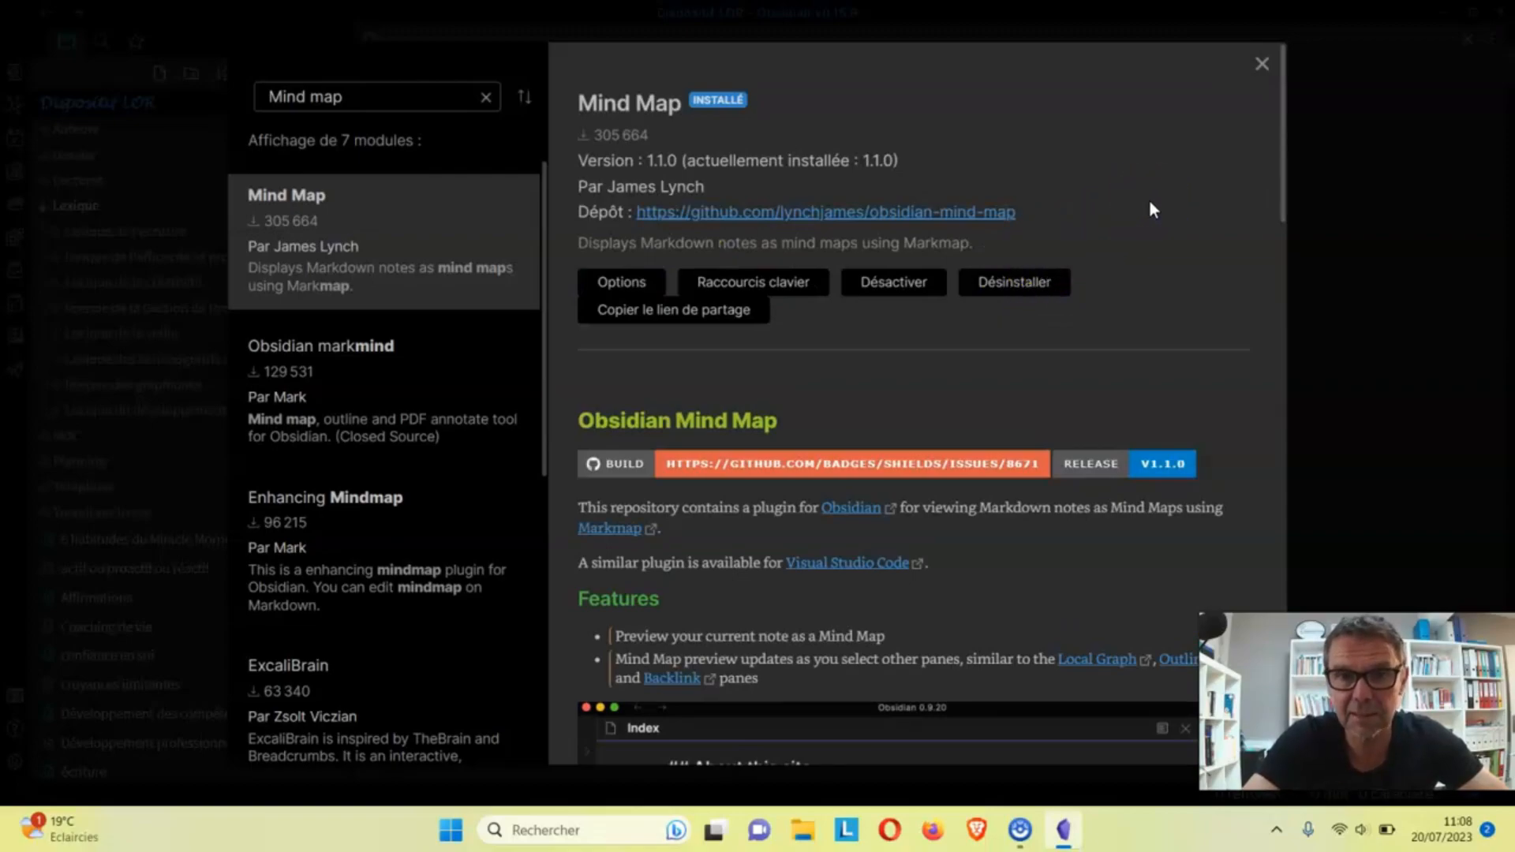
drag(1285, 185, 1285, 185)
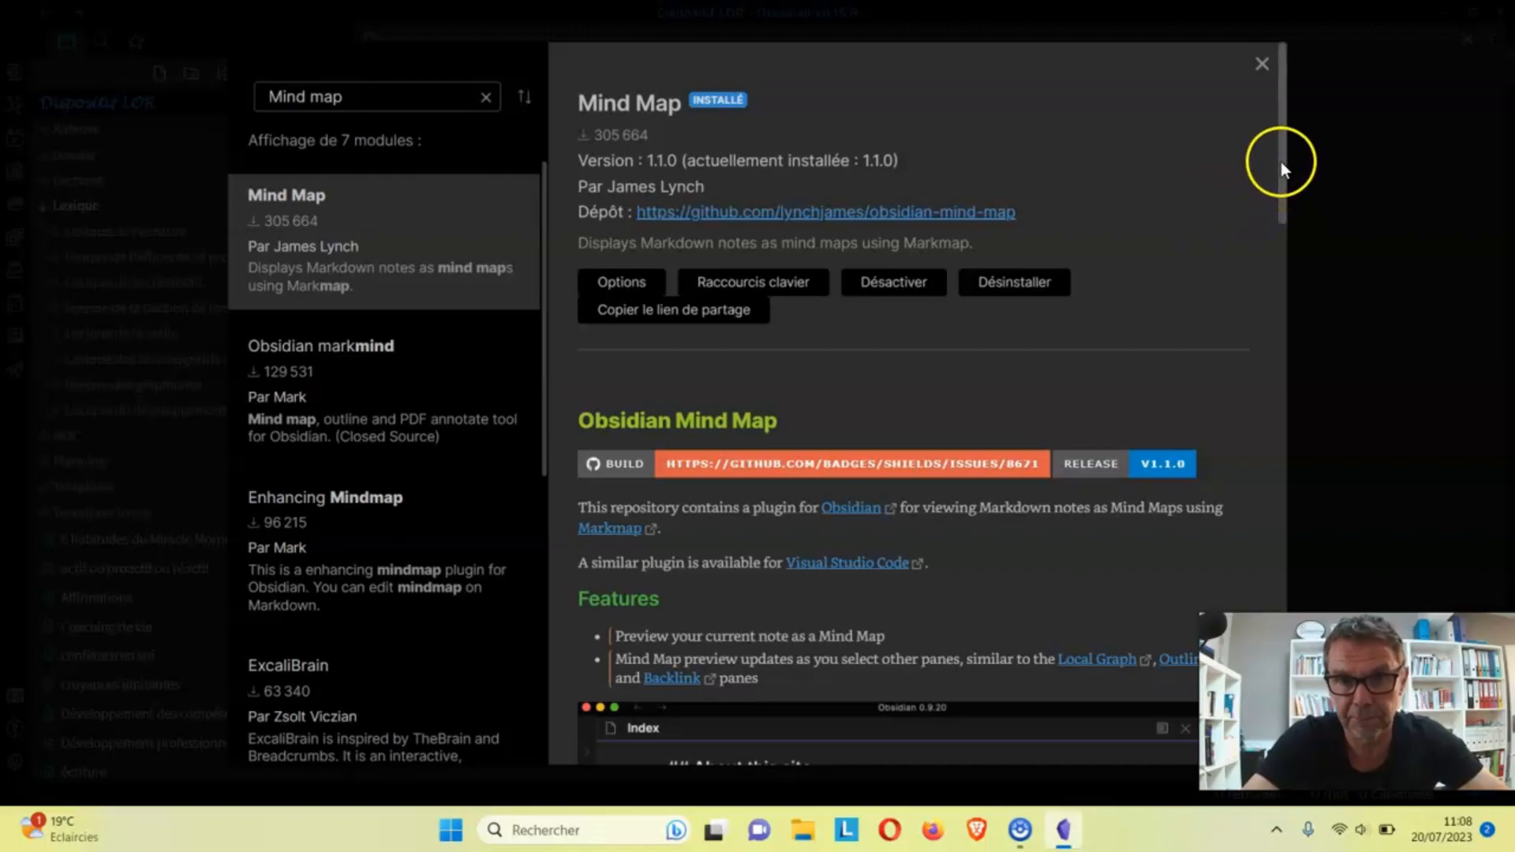
click(1262, 64)
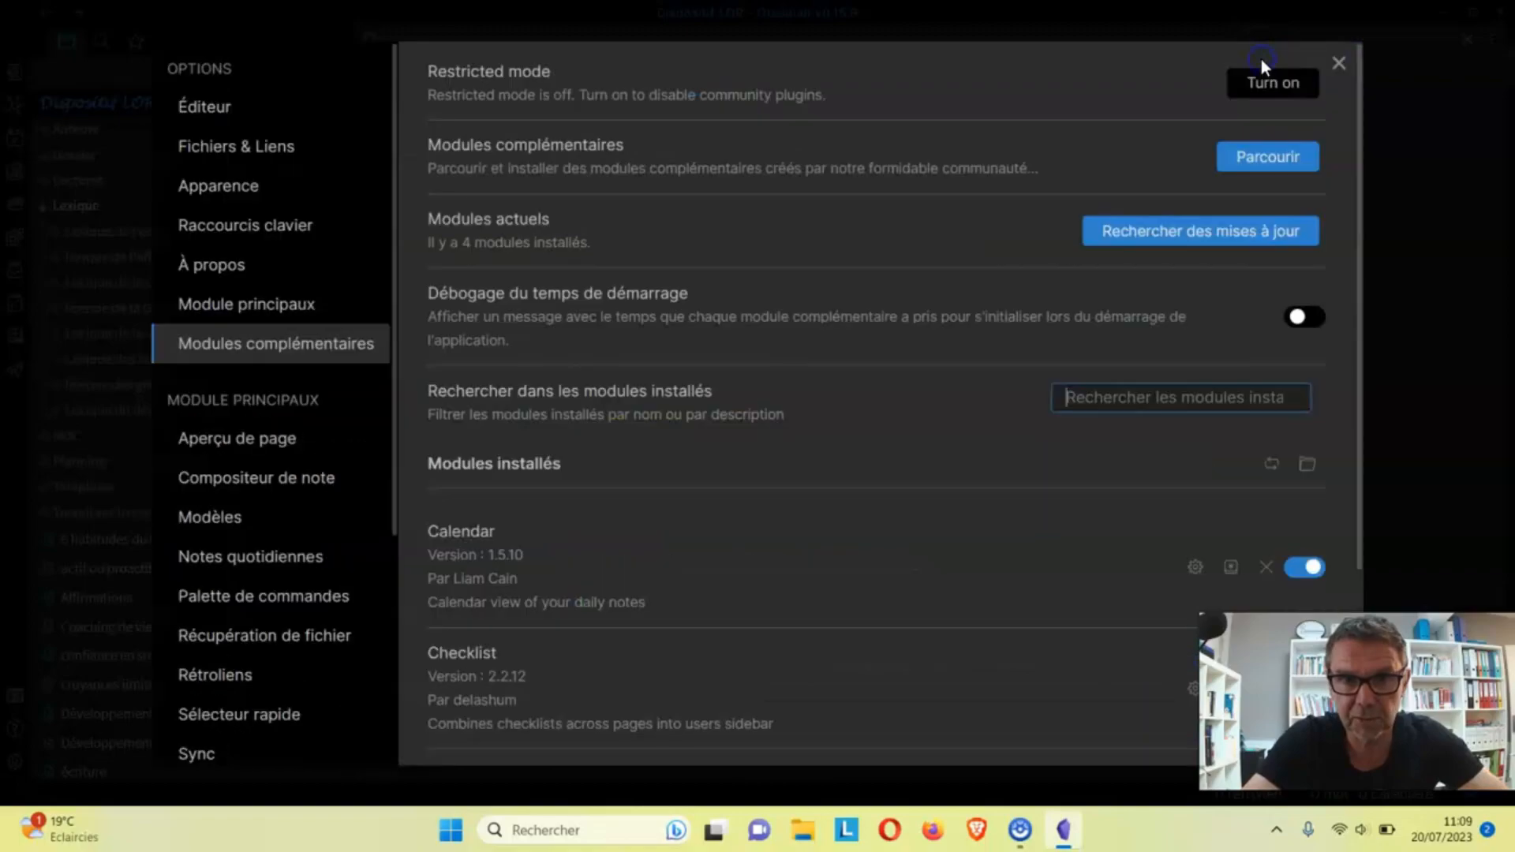
click(1340, 65)
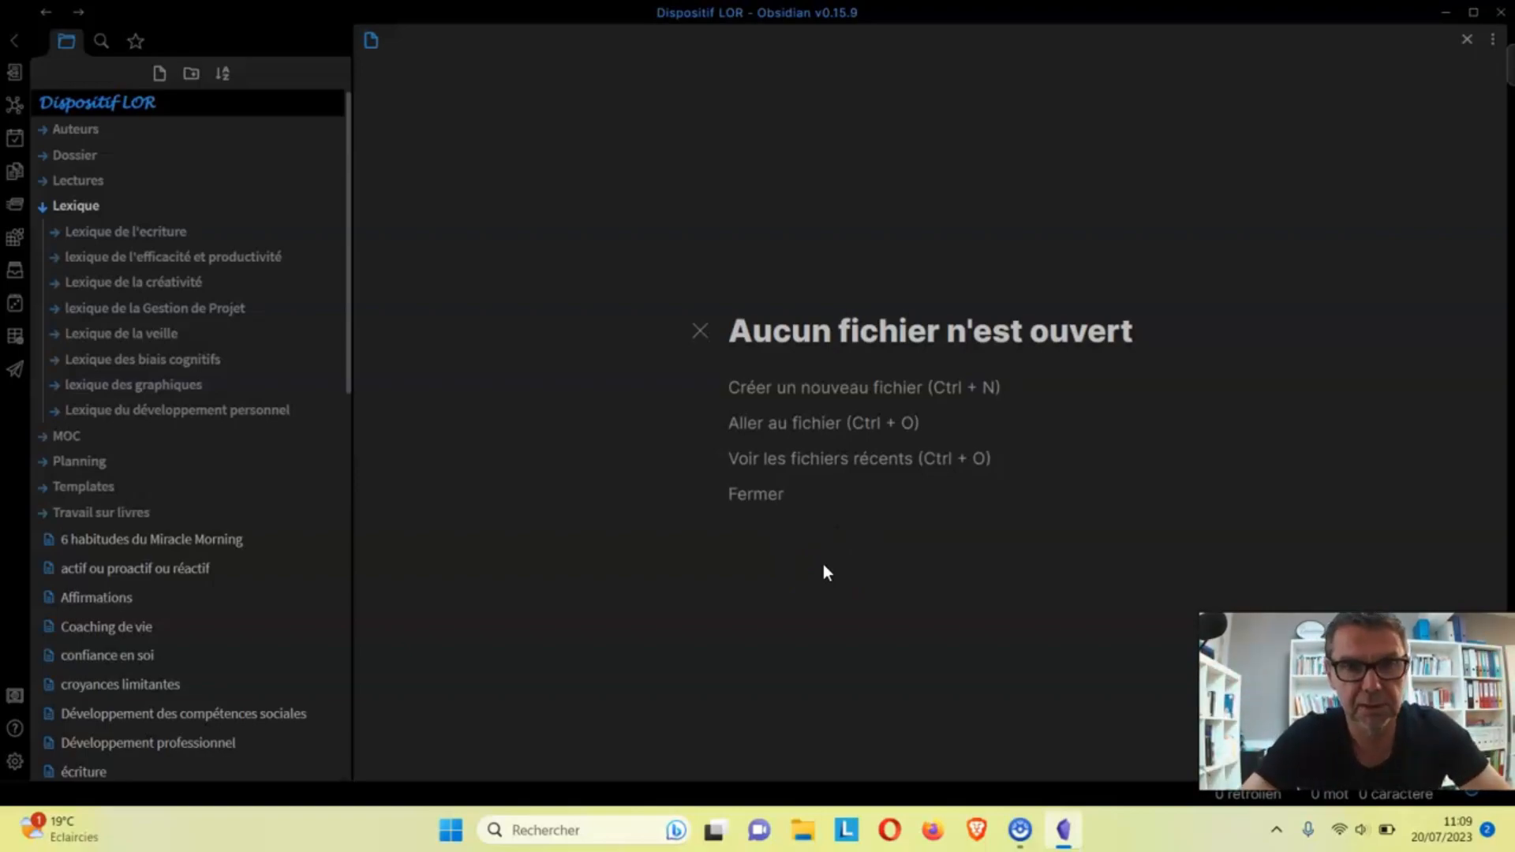
Create a new note, open a second new note beside it, and close that second note.
key(ctrl+n)
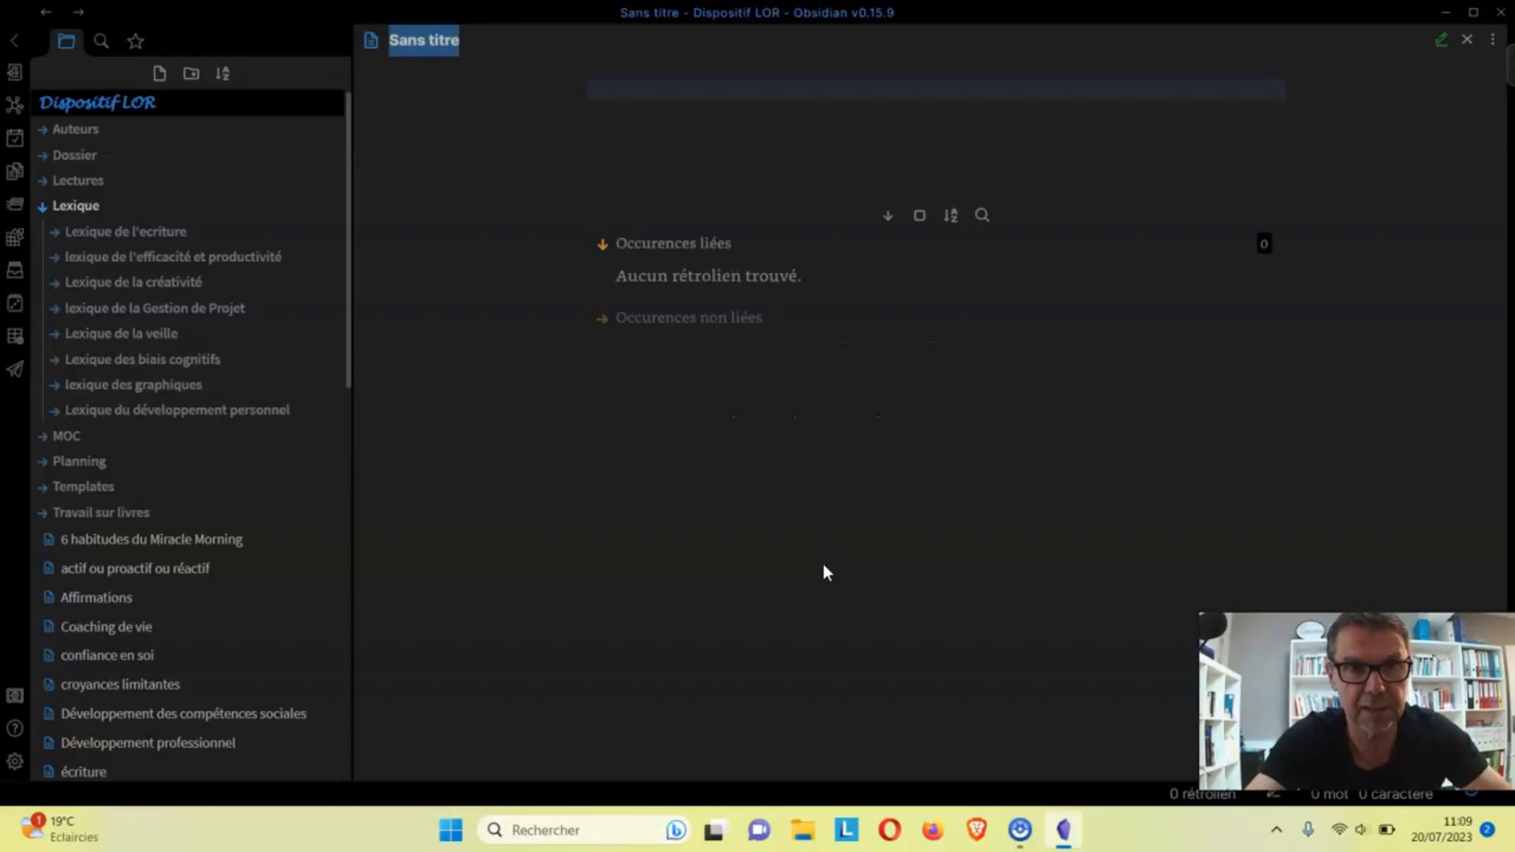
key(ctrl+shift+n)
text(ou)
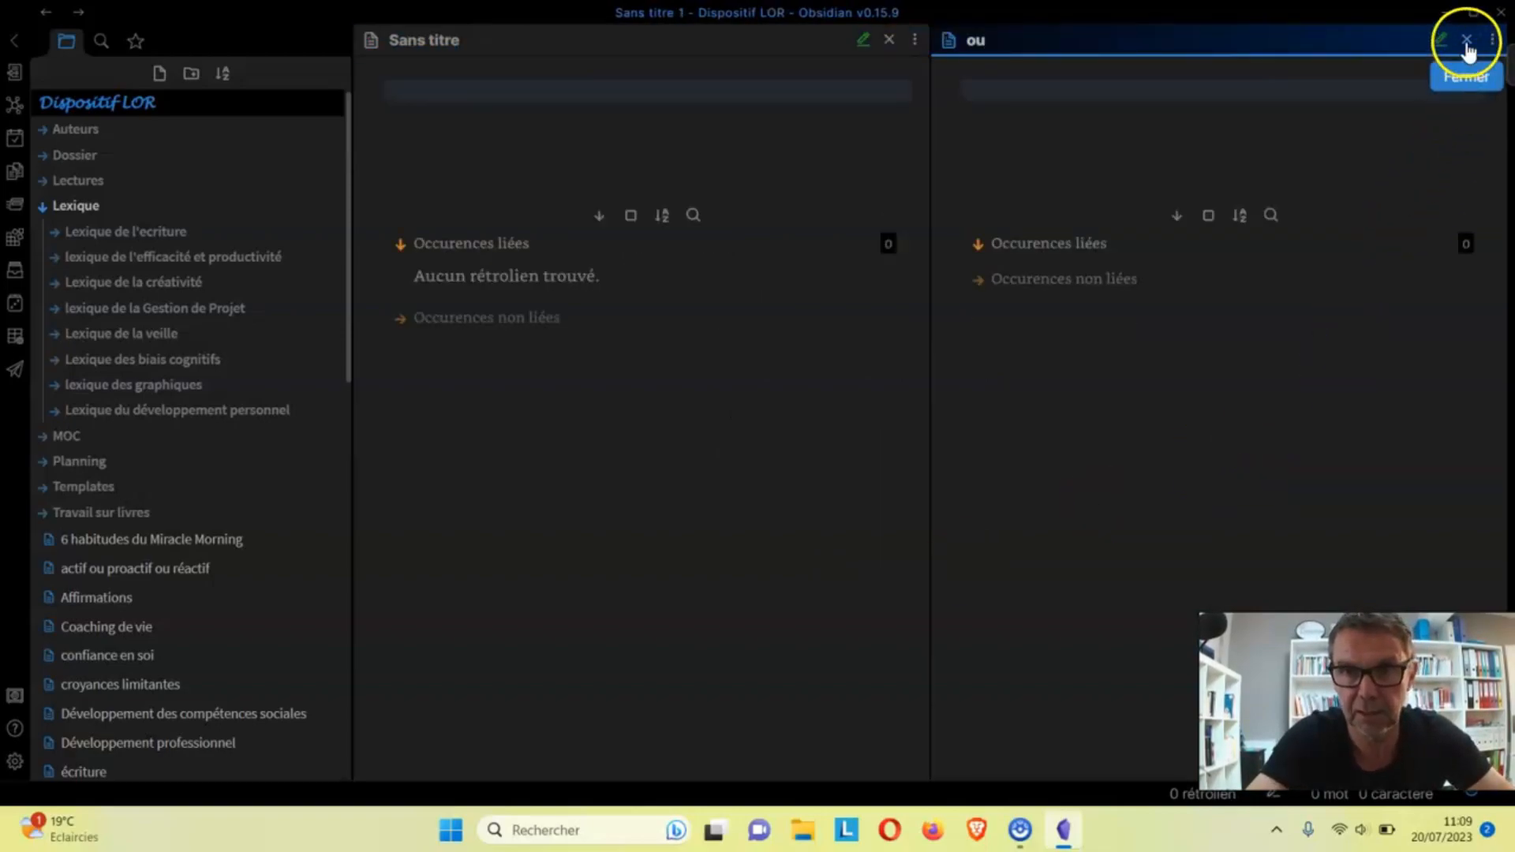
click(1467, 39)
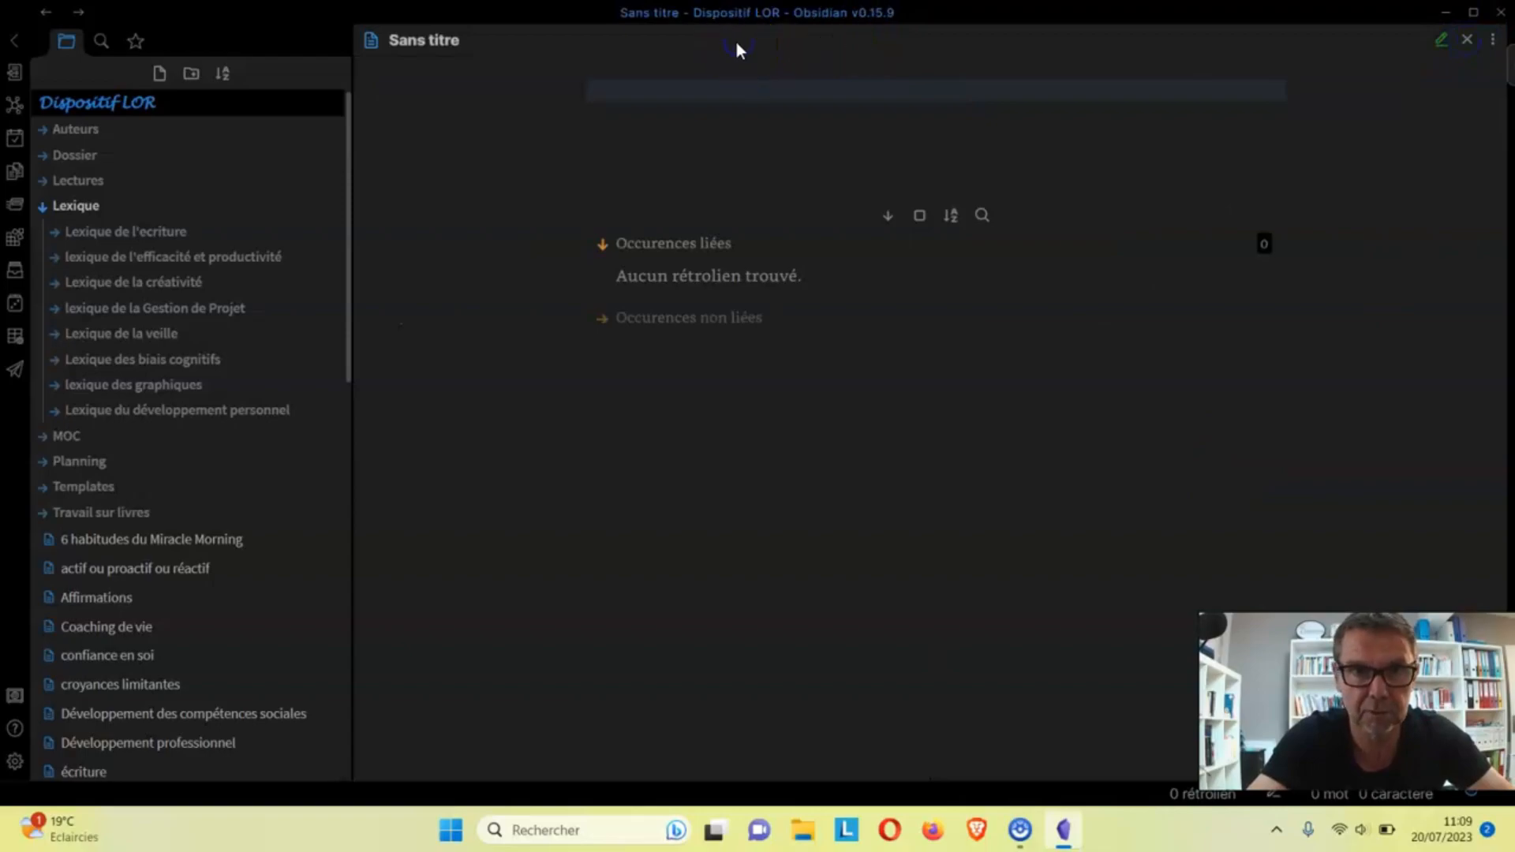
Rename the untitled note as "Nouvelle note".
click(427, 38)
key(BackSpace)
key(BackSpace)
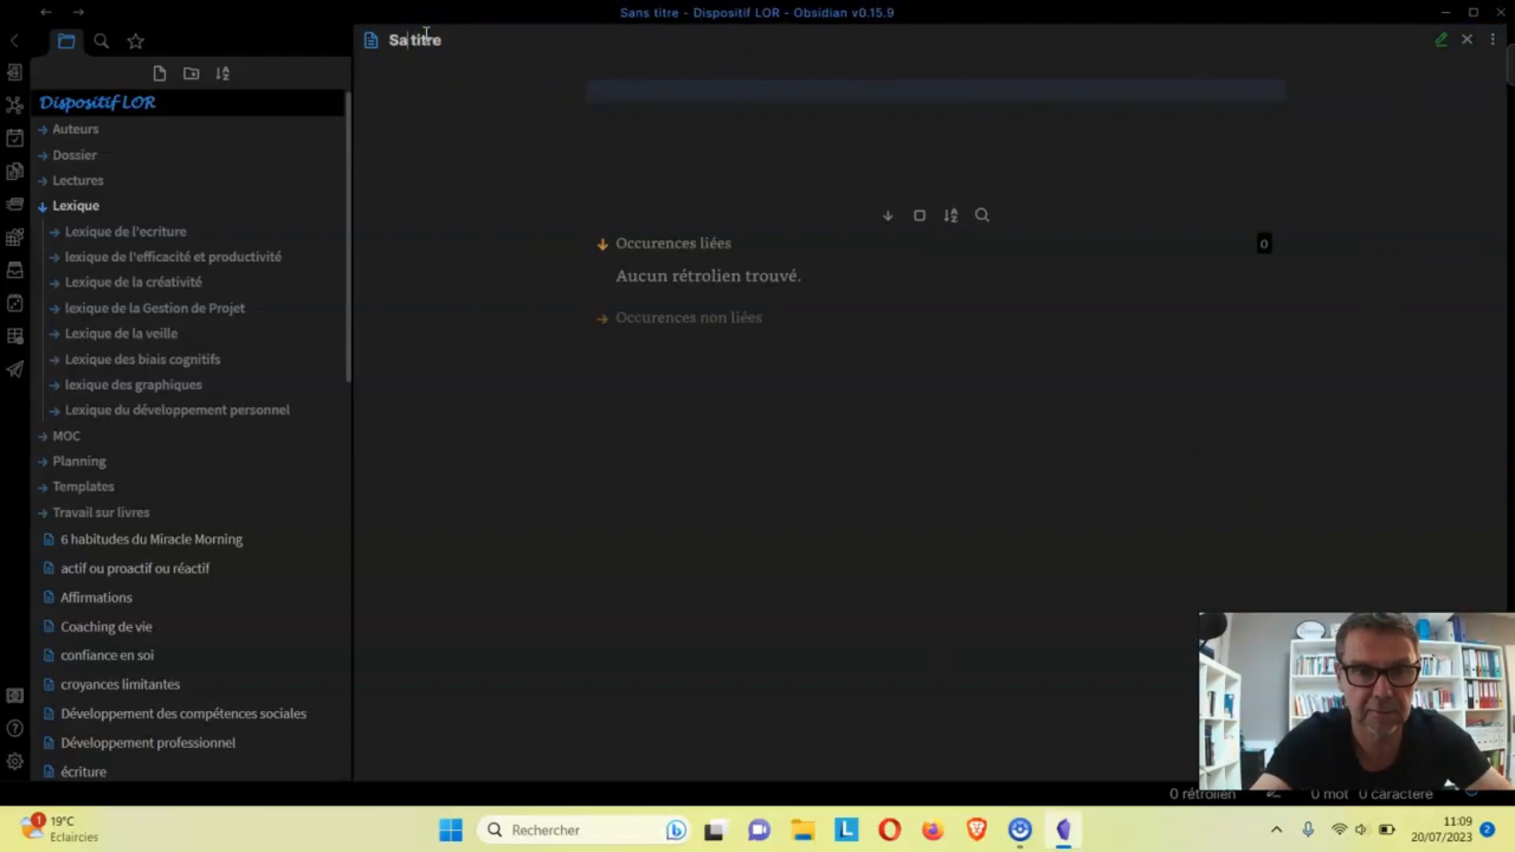
key(BackSpace)
key(BackSpace)
key(Delete)
key(Delete)
key(Delete)
key(Delete)
key(Delete)
key(Delete)
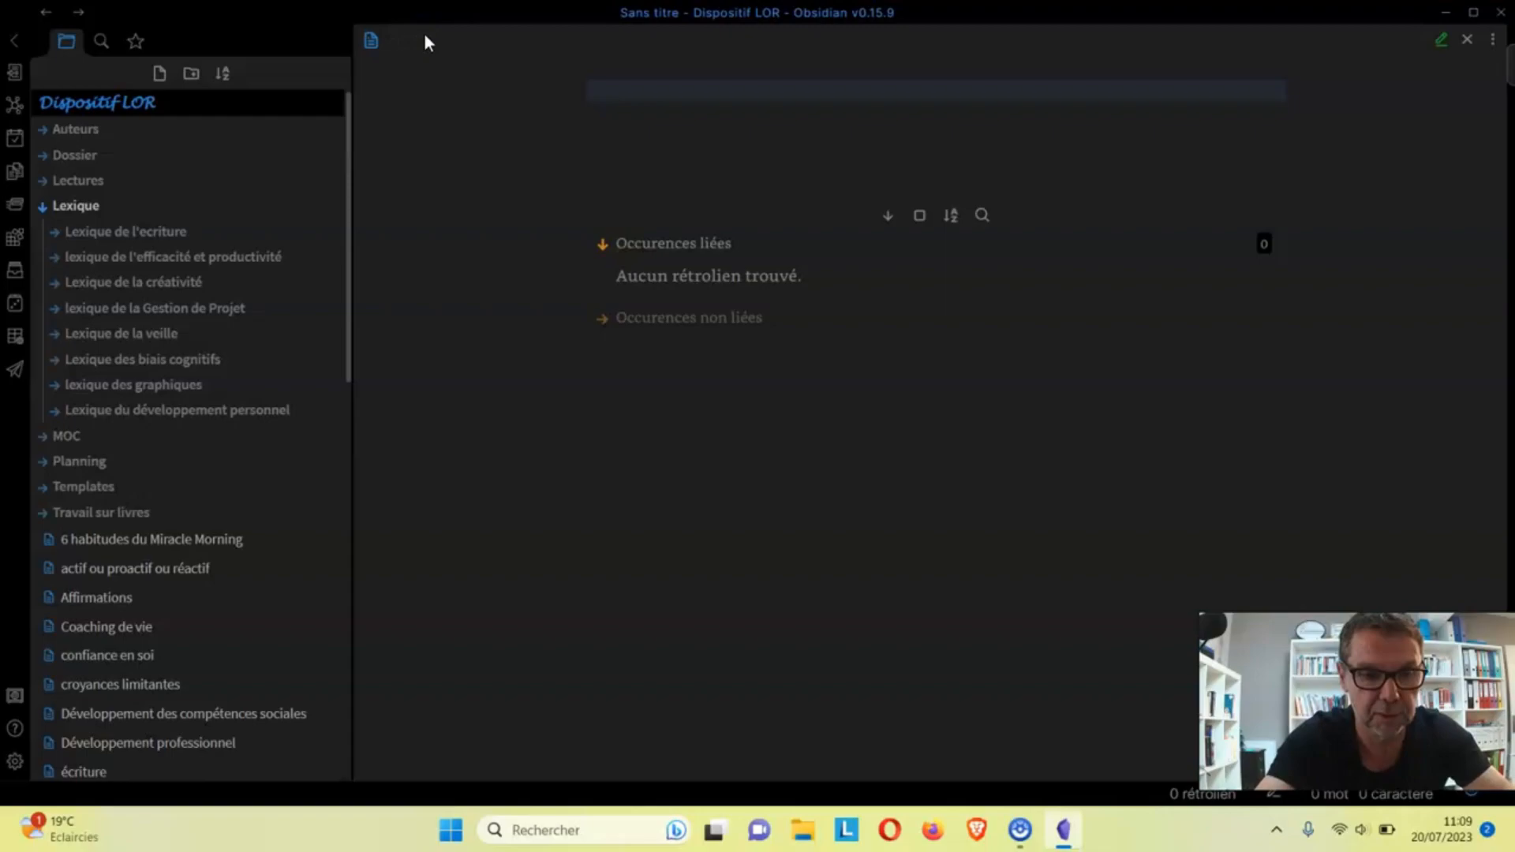
text(NIOuv)
key(BackSpace)
key(BackSpace)
key(BackSpace)
key(BackSpace)
text(oiuv)
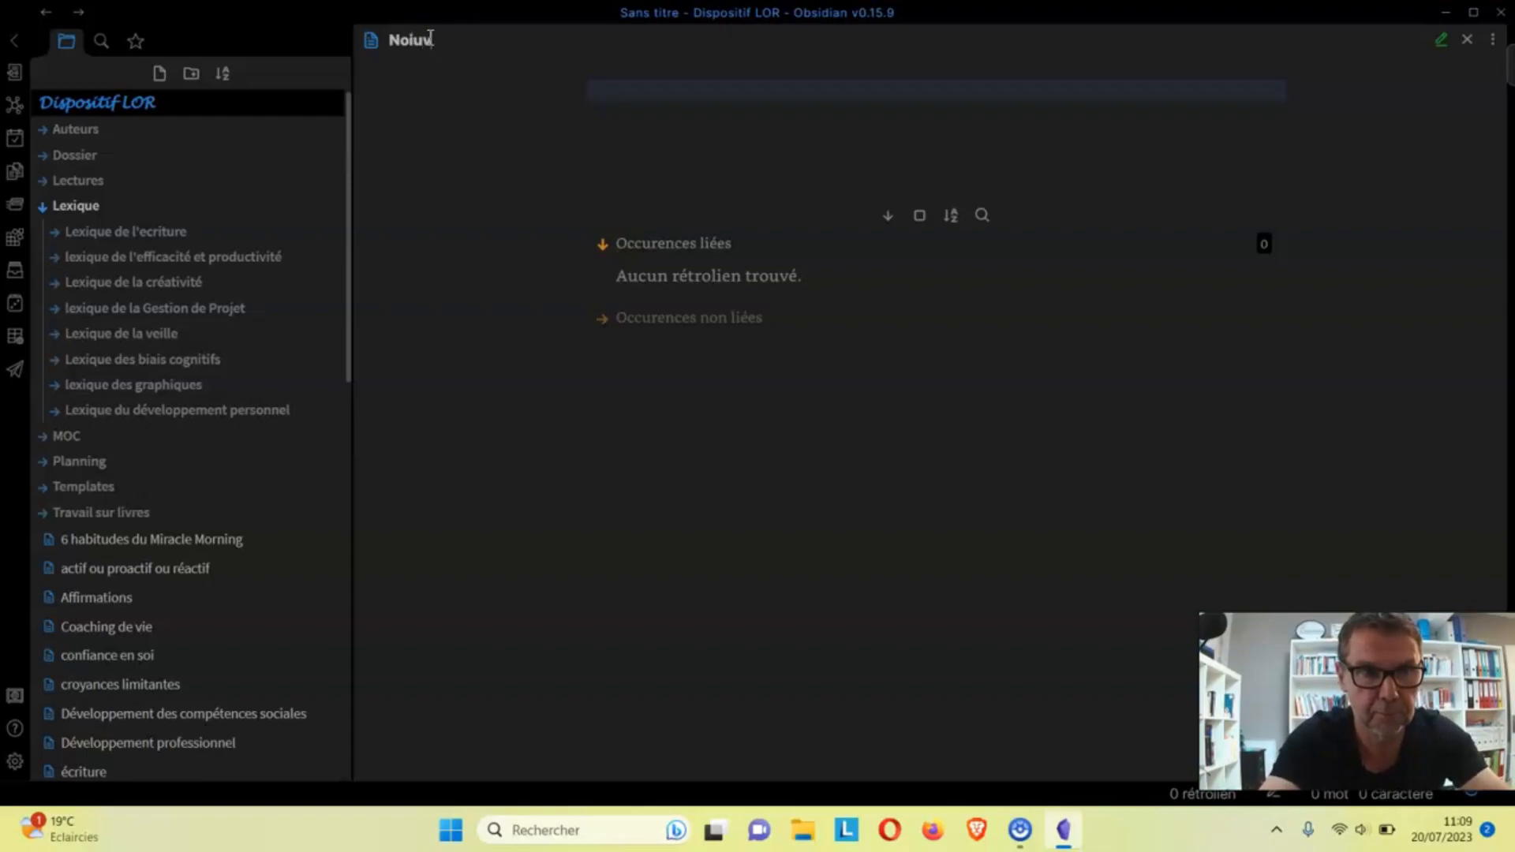
key(BackSpace)
key(BackSpace)
key(BackSpace)
text(uvelle n)
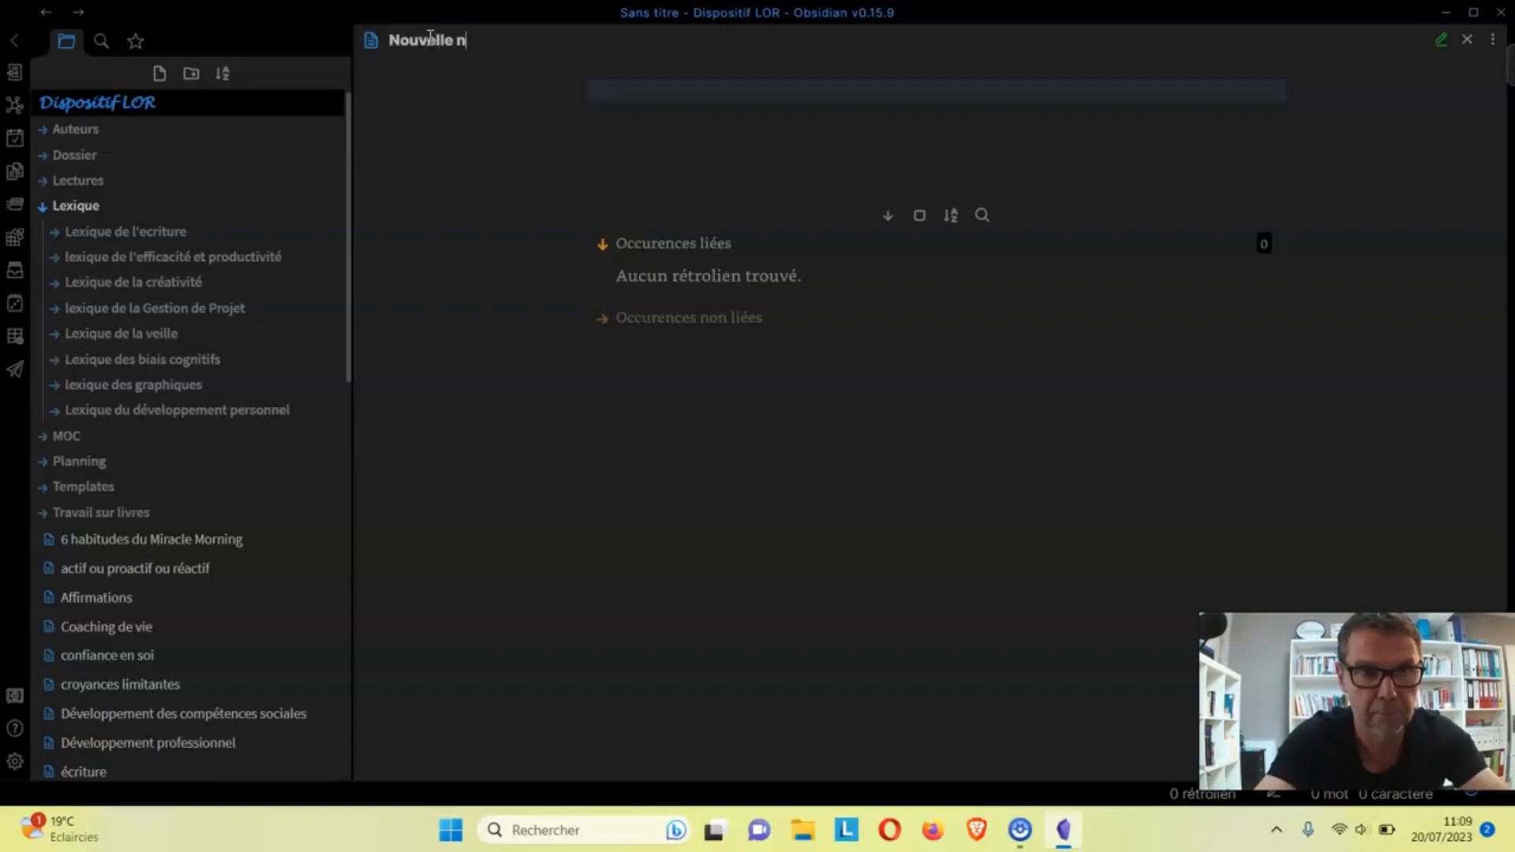
text(ote)
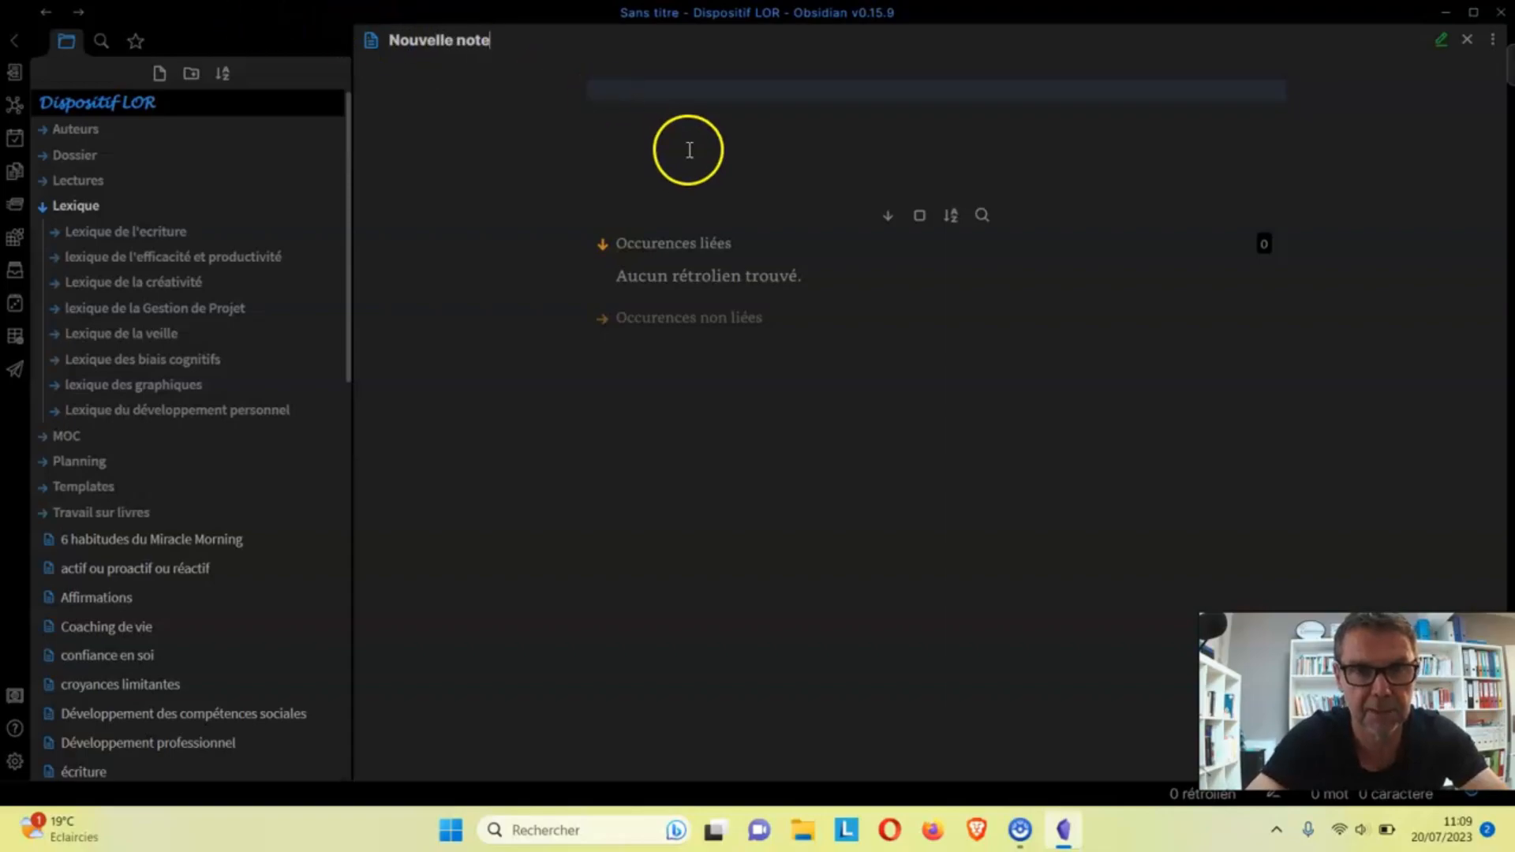
Add the level-one heading "Titre : introduction" to the note body, followed by blank lines.
click(694, 99)
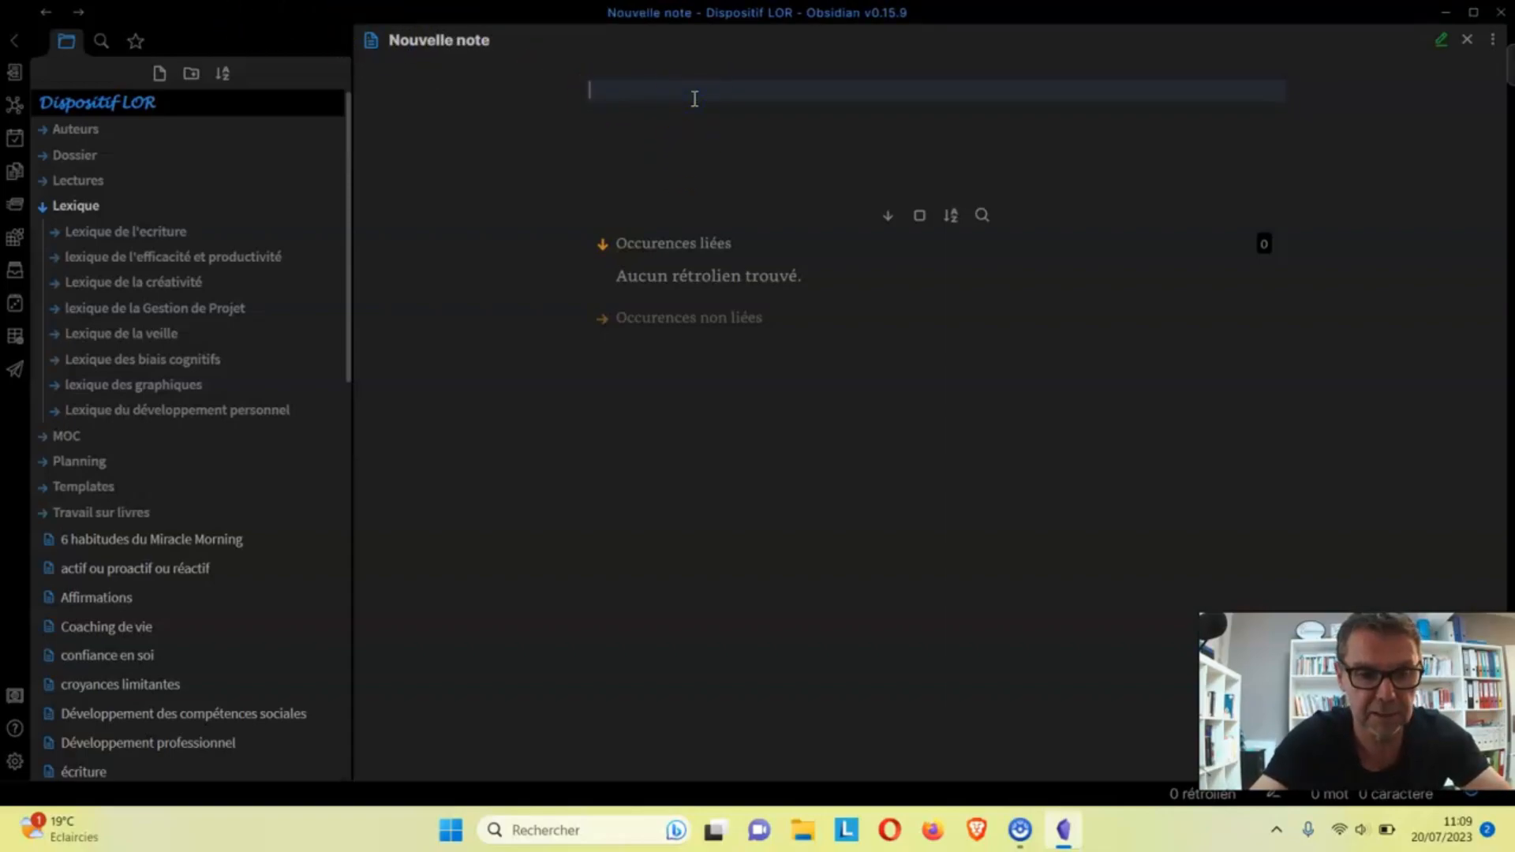
text(# Ti)
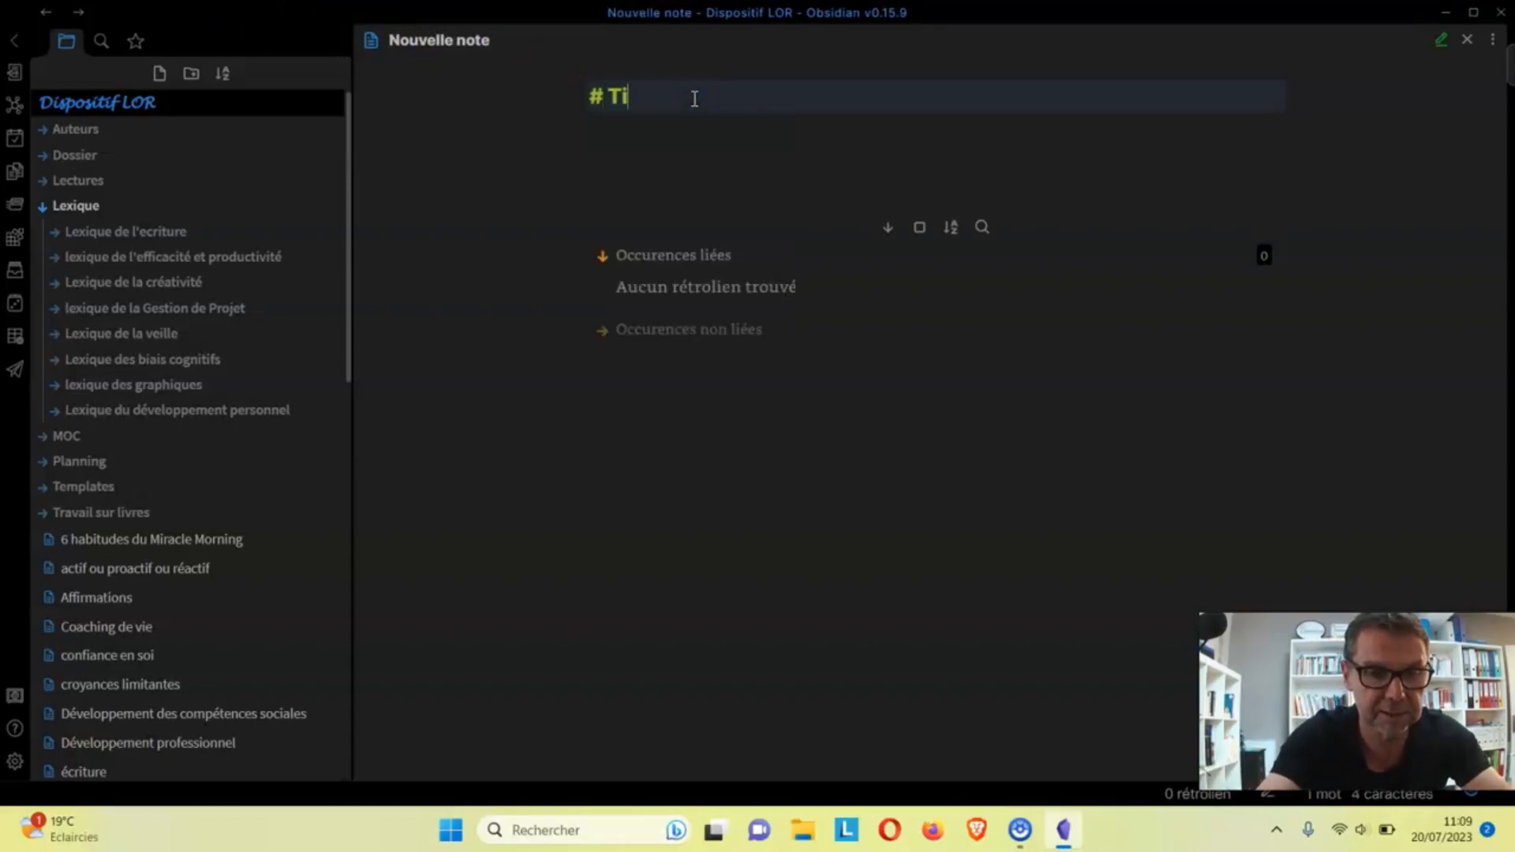
text(tre)
key(Return)
key(Return)
key(Return)
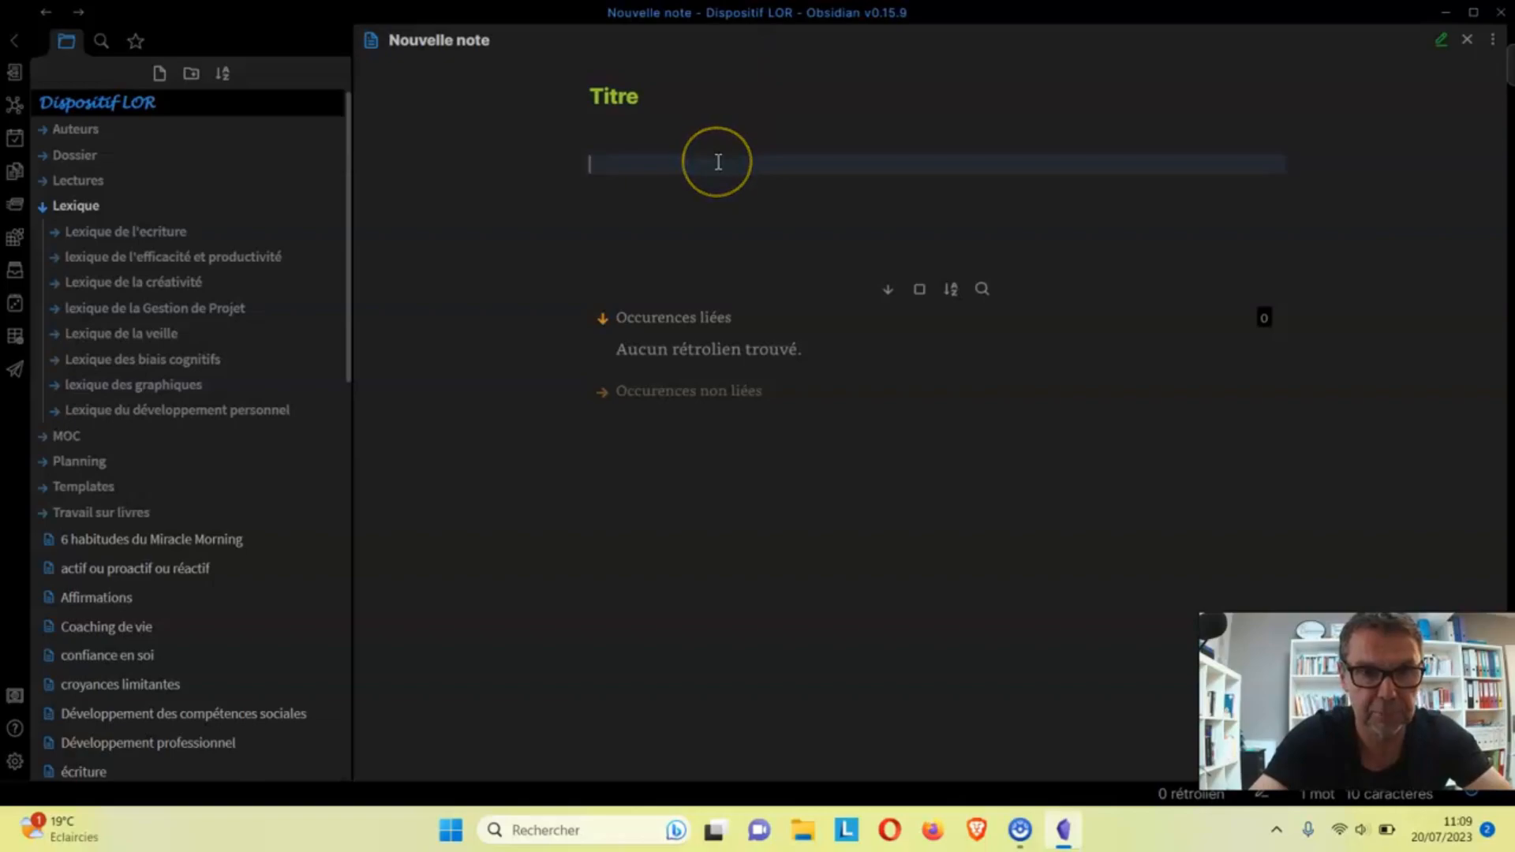
click(722, 98)
text(: )
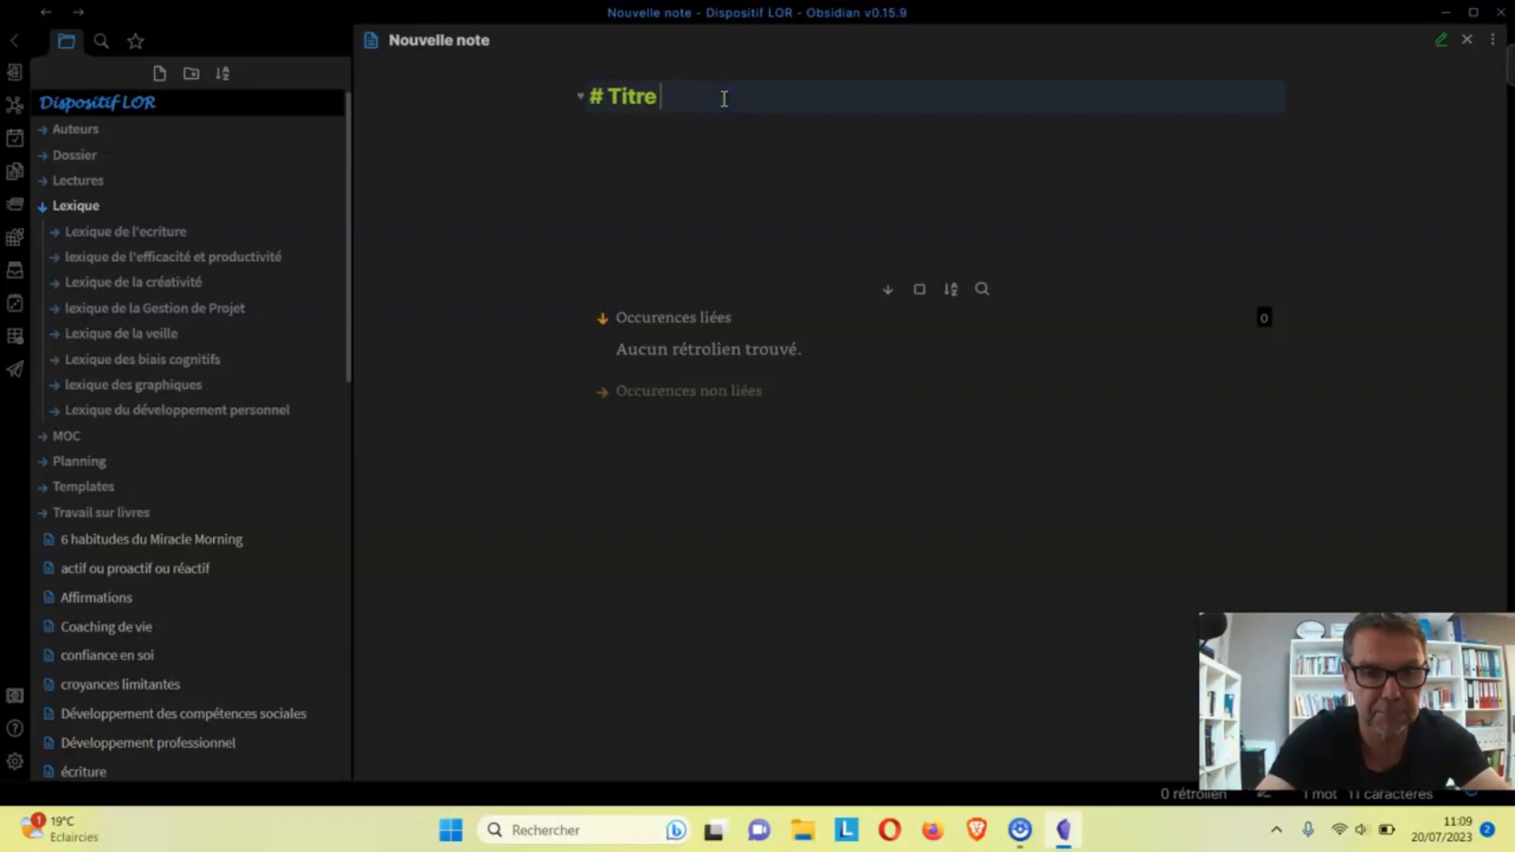
text(intr)
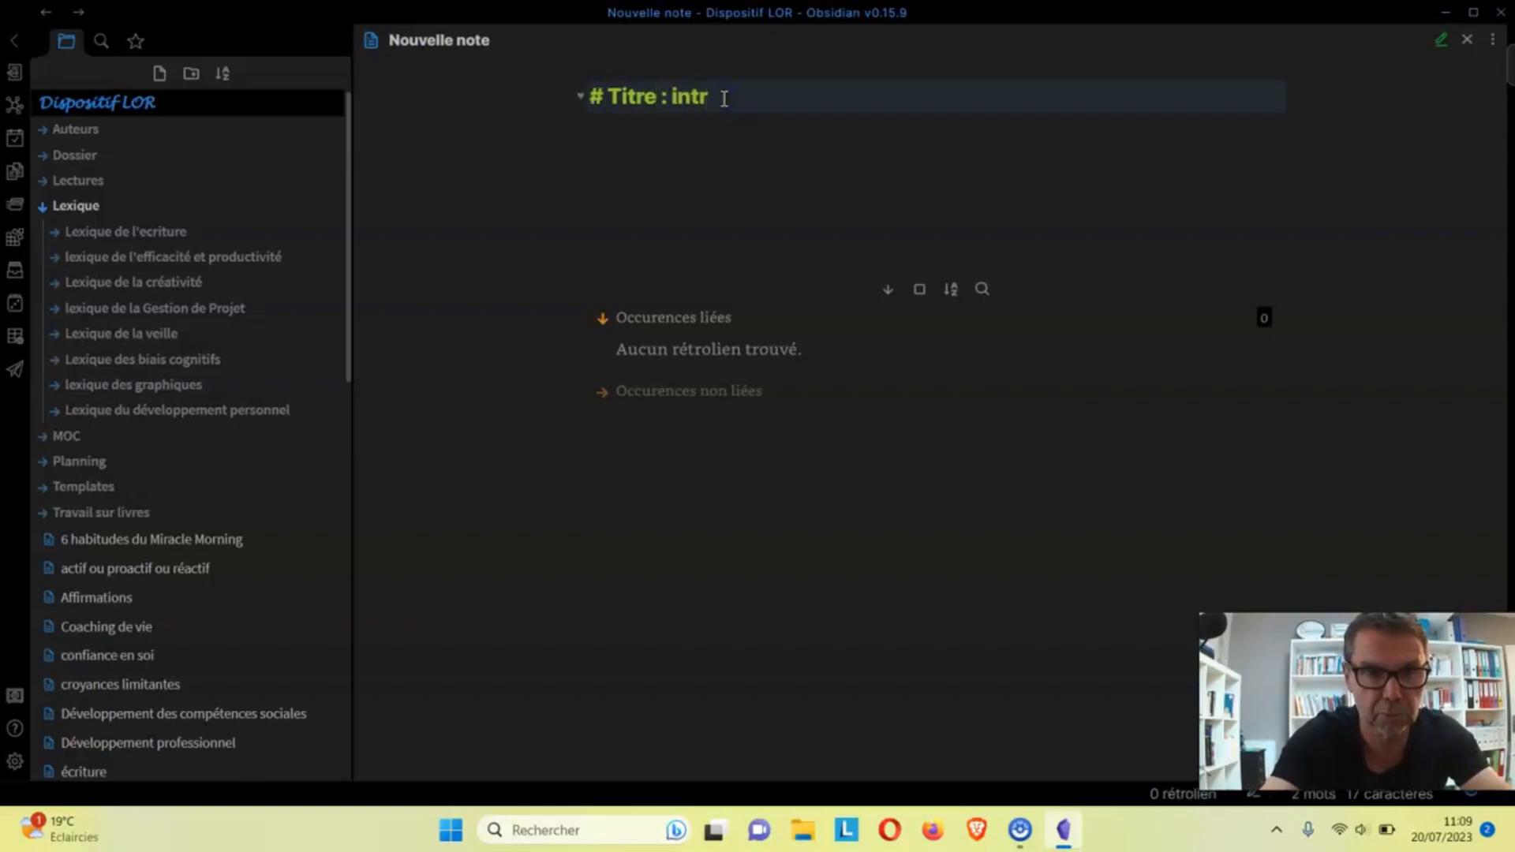
text(oduction)
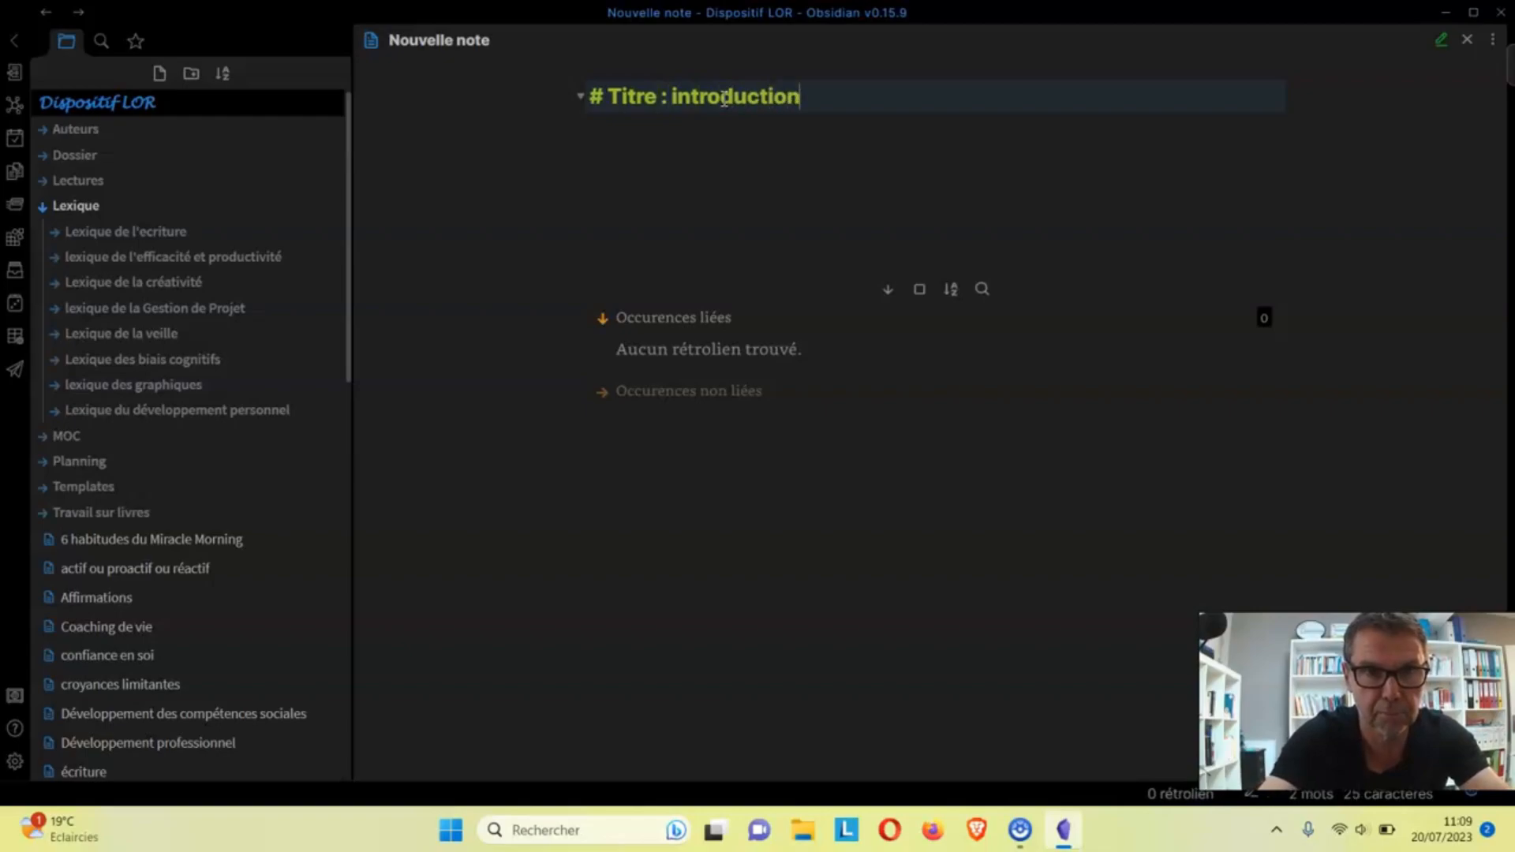
key(Return)
key(Return)
key(Return)
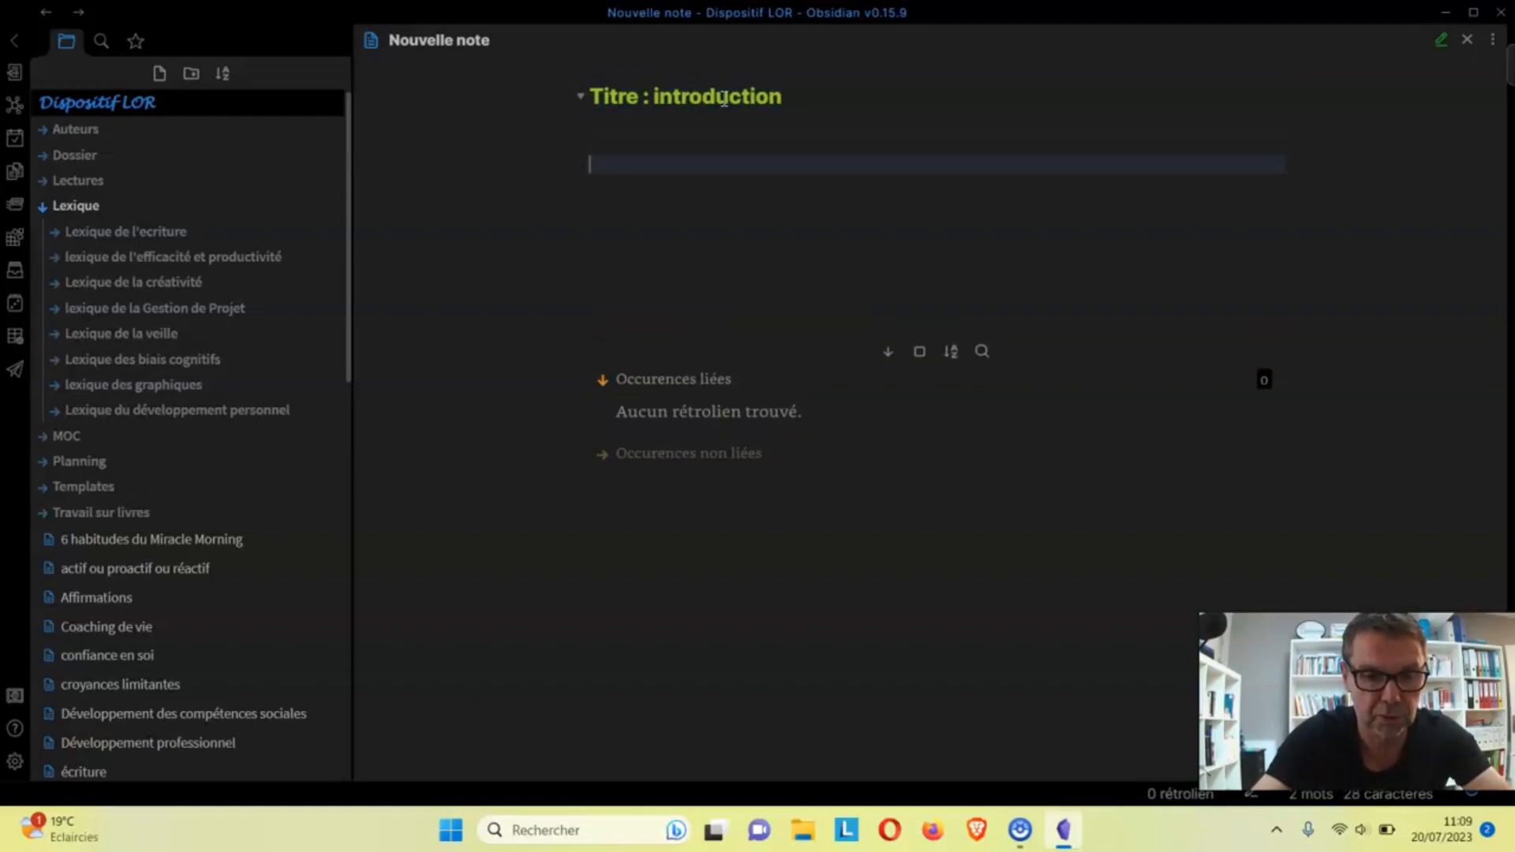
Add the level-one heading "Titre 1 chapitre 1" below the introduction heading, followed by blank space.
text(# Tit)
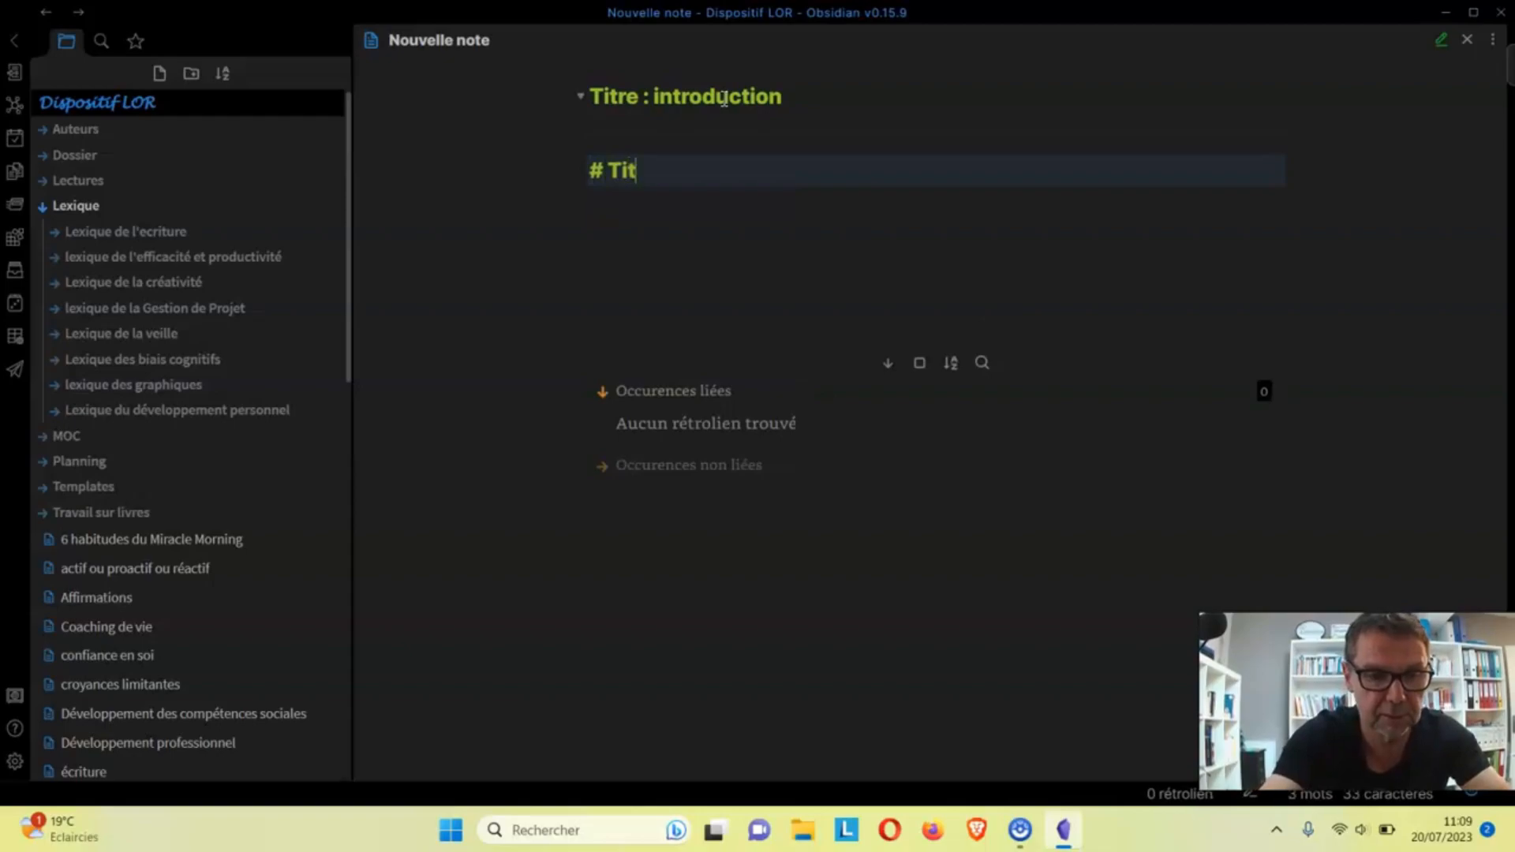
text(re 1 )
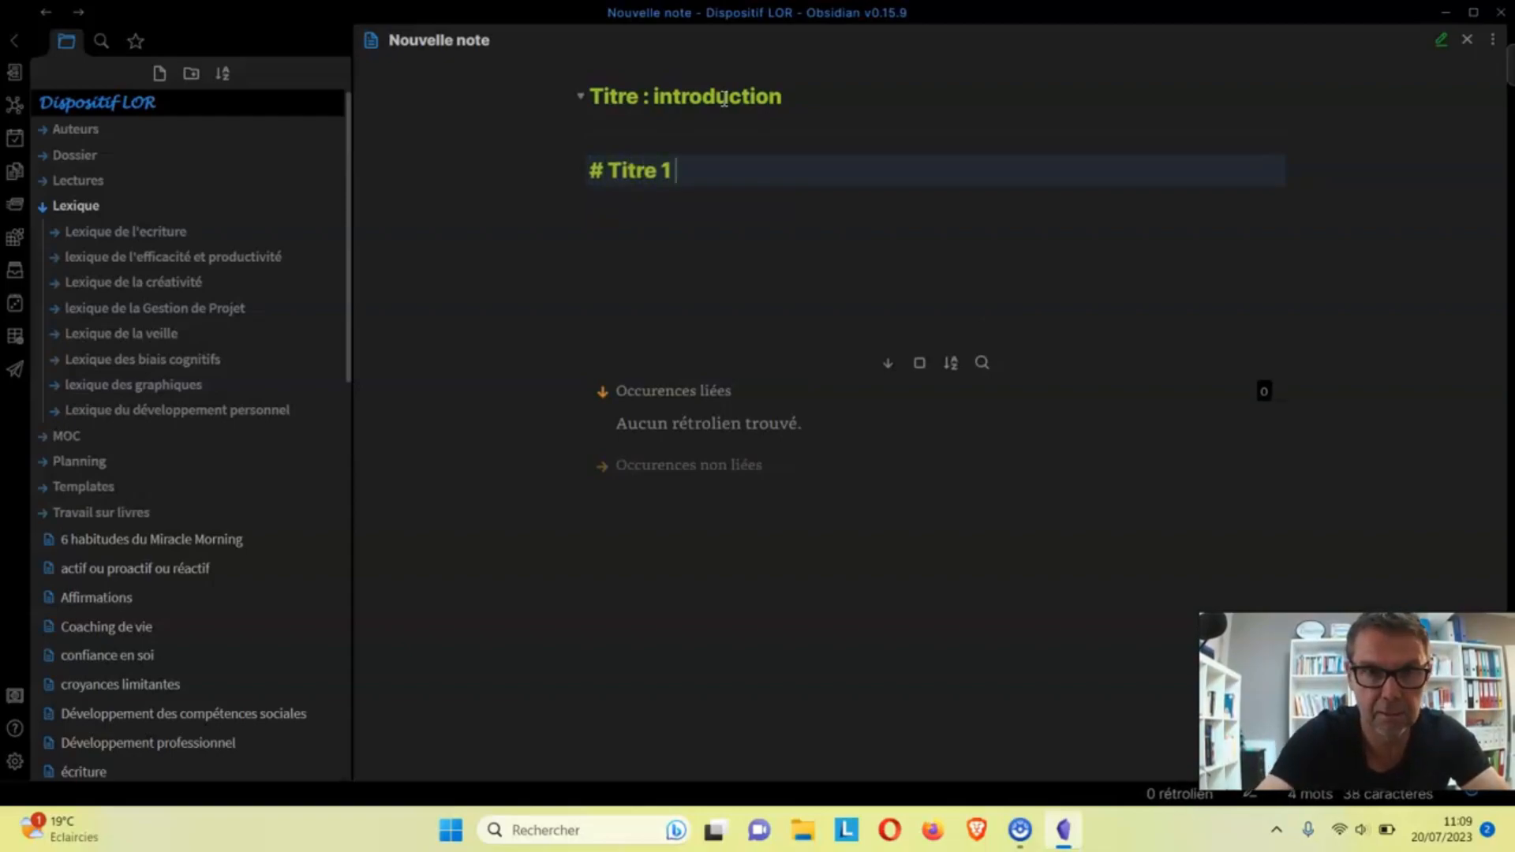
text(chapitre 1)
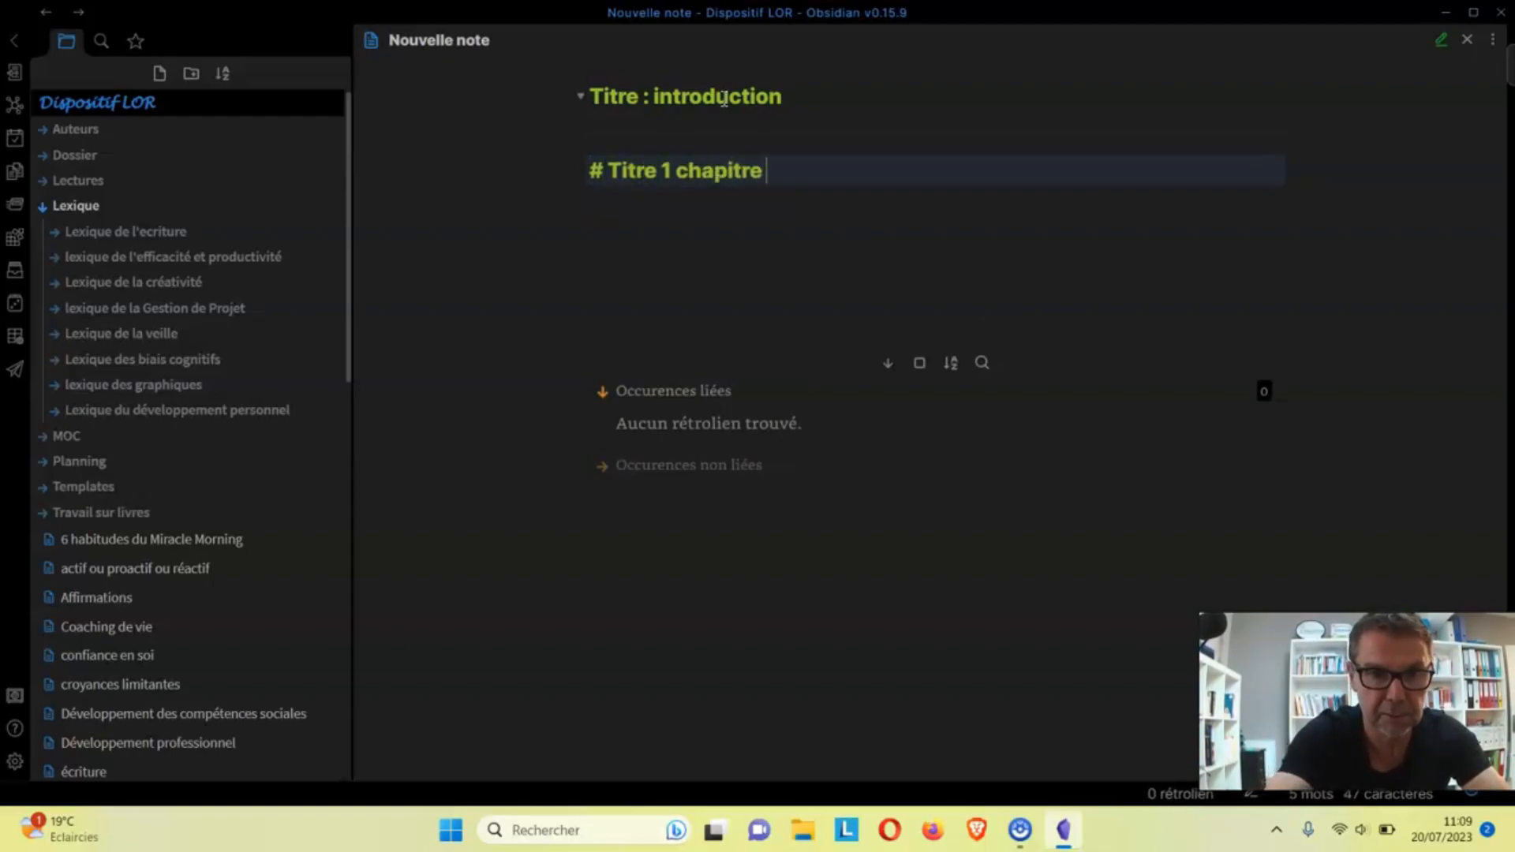
key(Return)
key(Return)
key(Return)
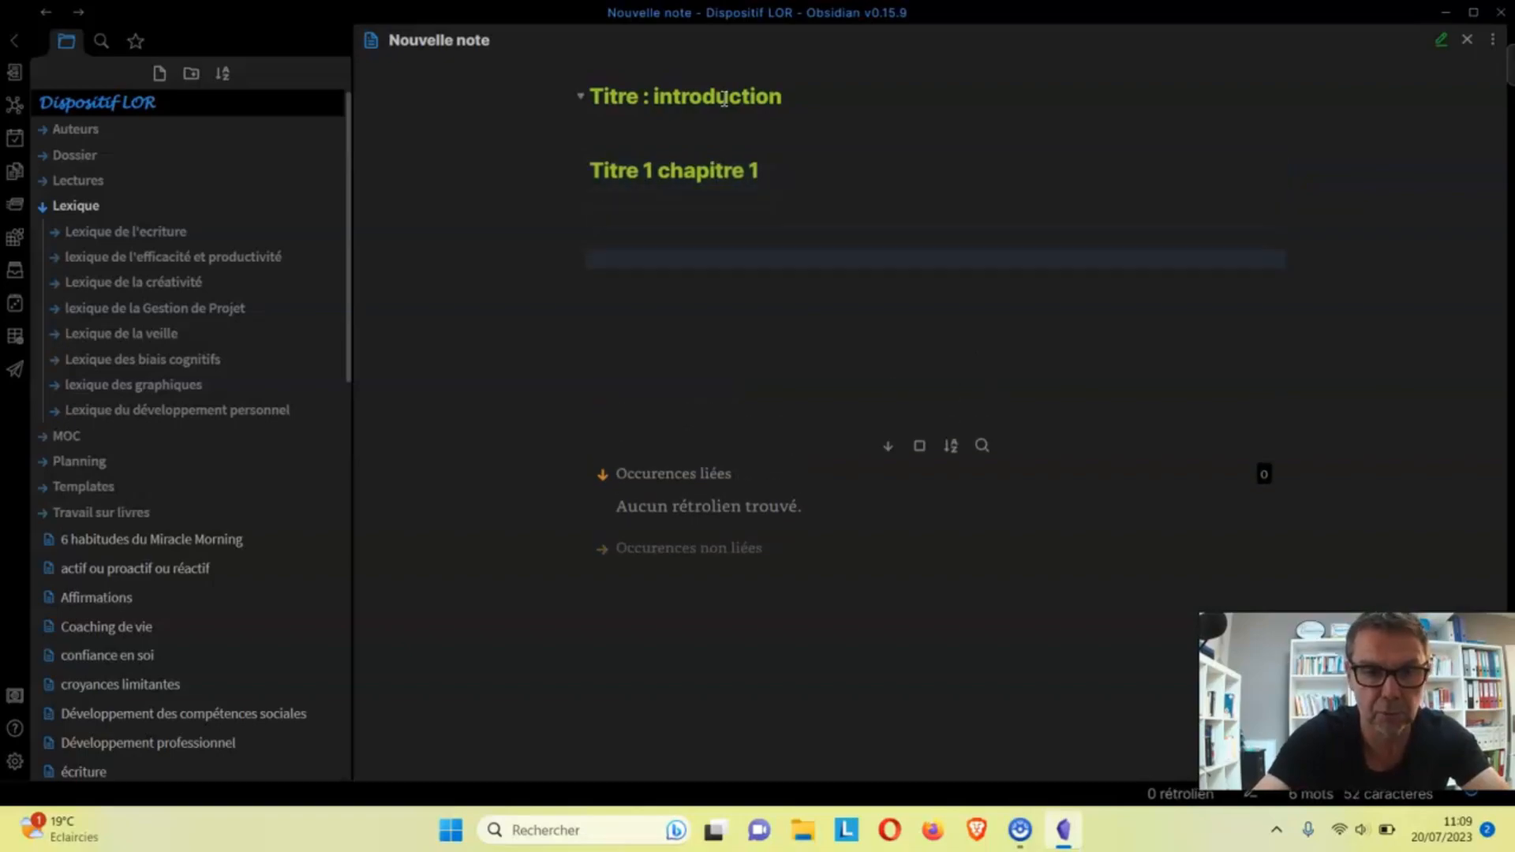
key(BackSpace)
Add the level-one heading "Titre 2 Chapitre 2" below the chapter 1 heading and place the cursor beneath it.
text(#)
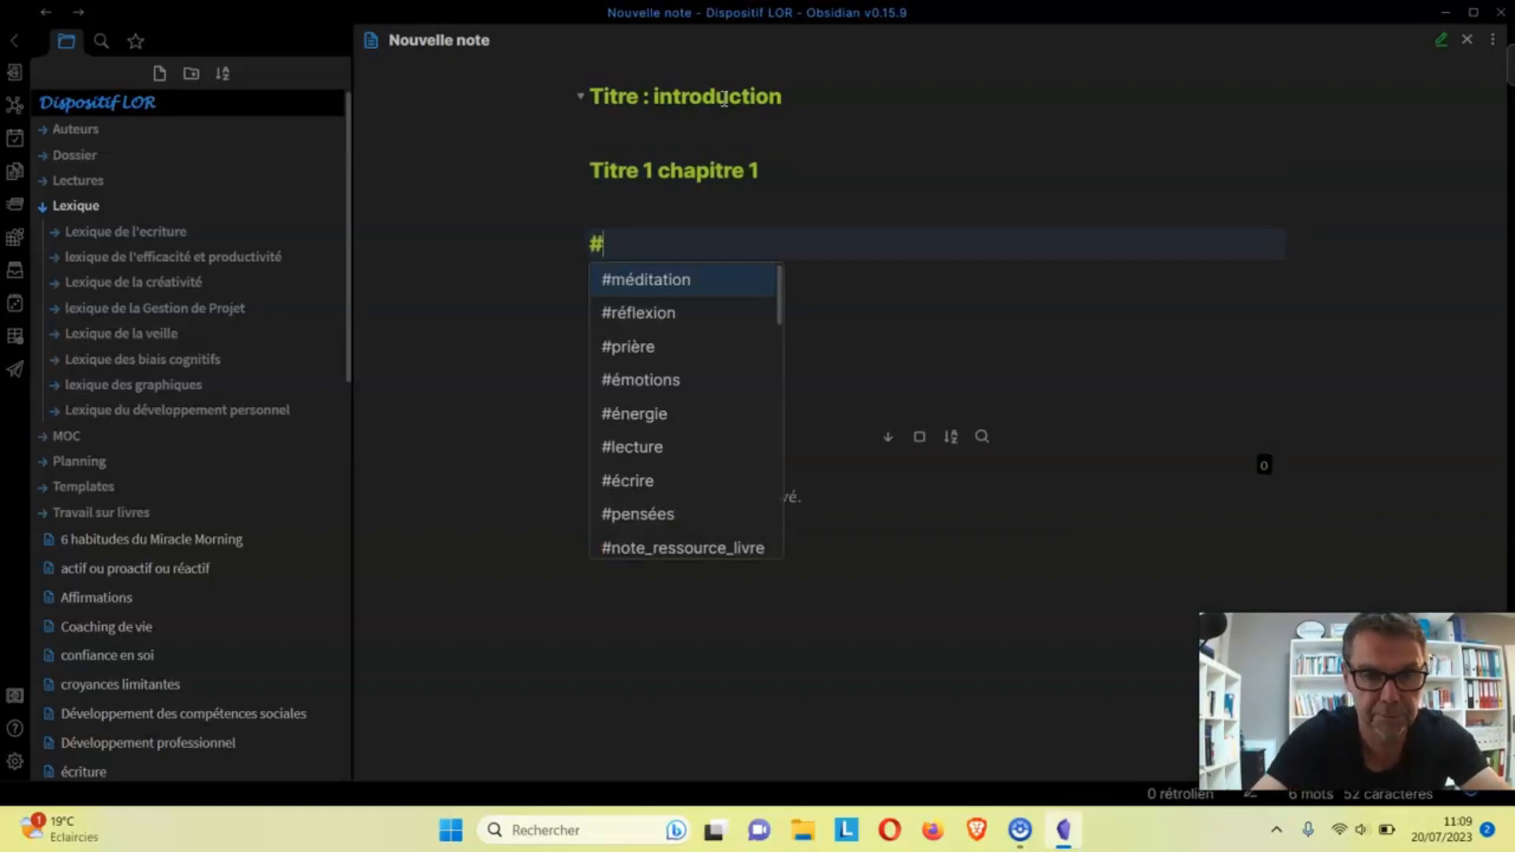
text( Tiotte)
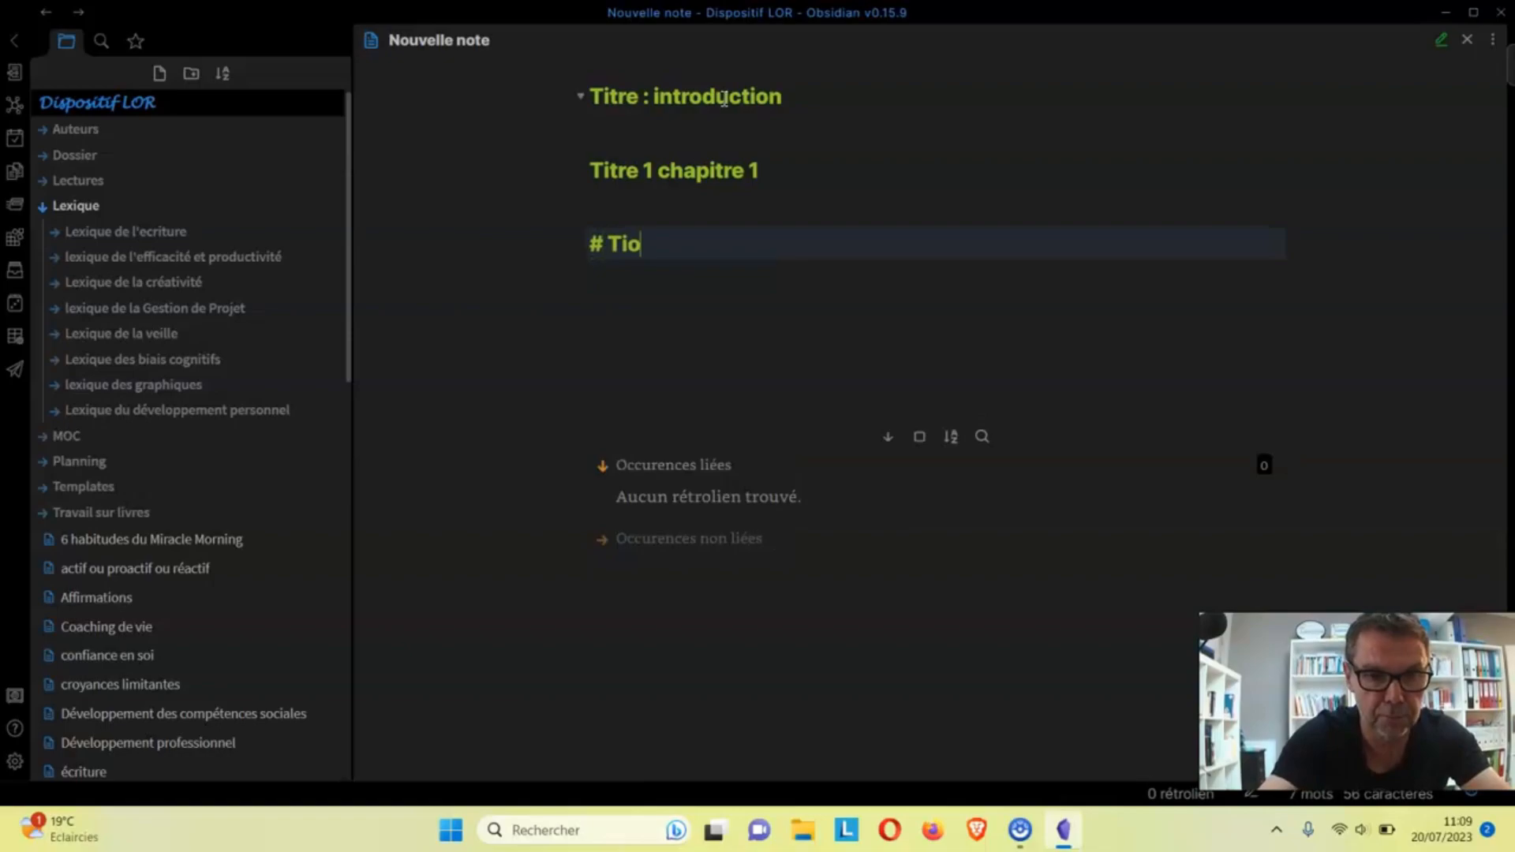
key(BackSpace)
key(BackSpace)
key(BackSpace)
key(BackSpace)
text(tre )
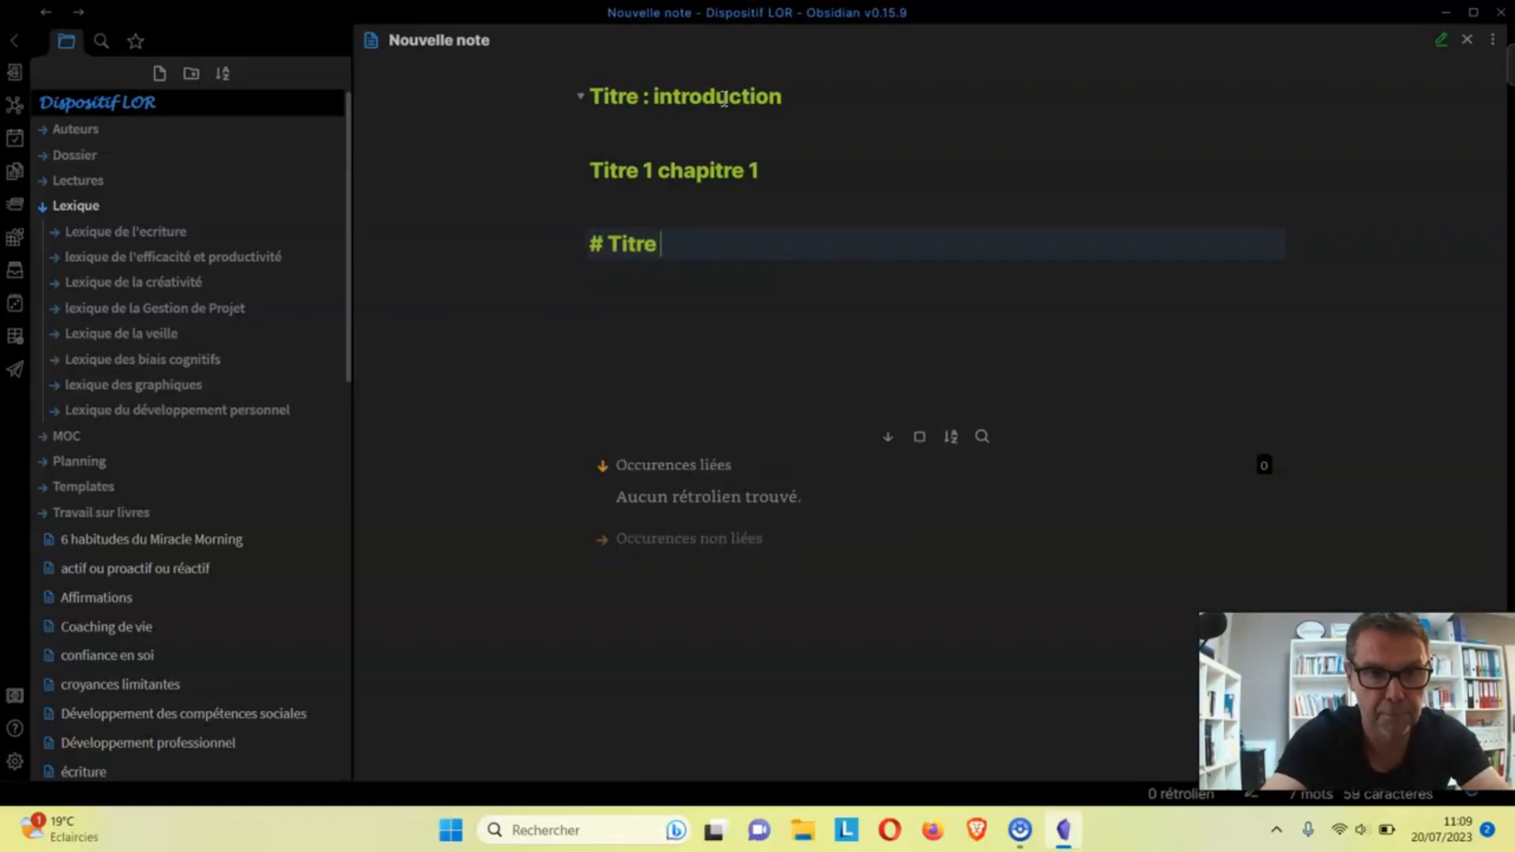
text(2 Cj)
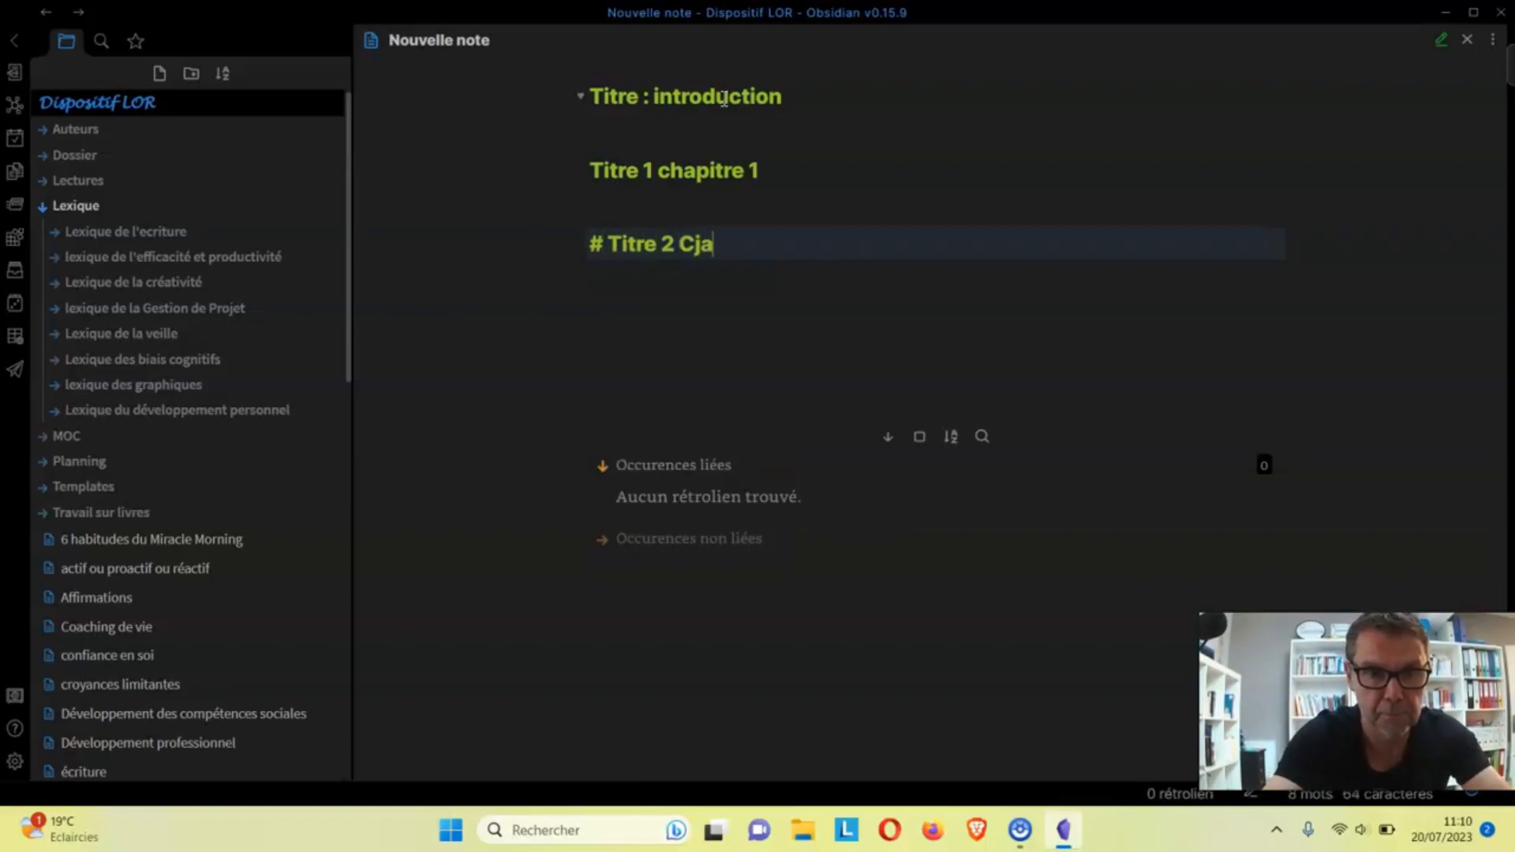
key(BackSpace)
text(hap)
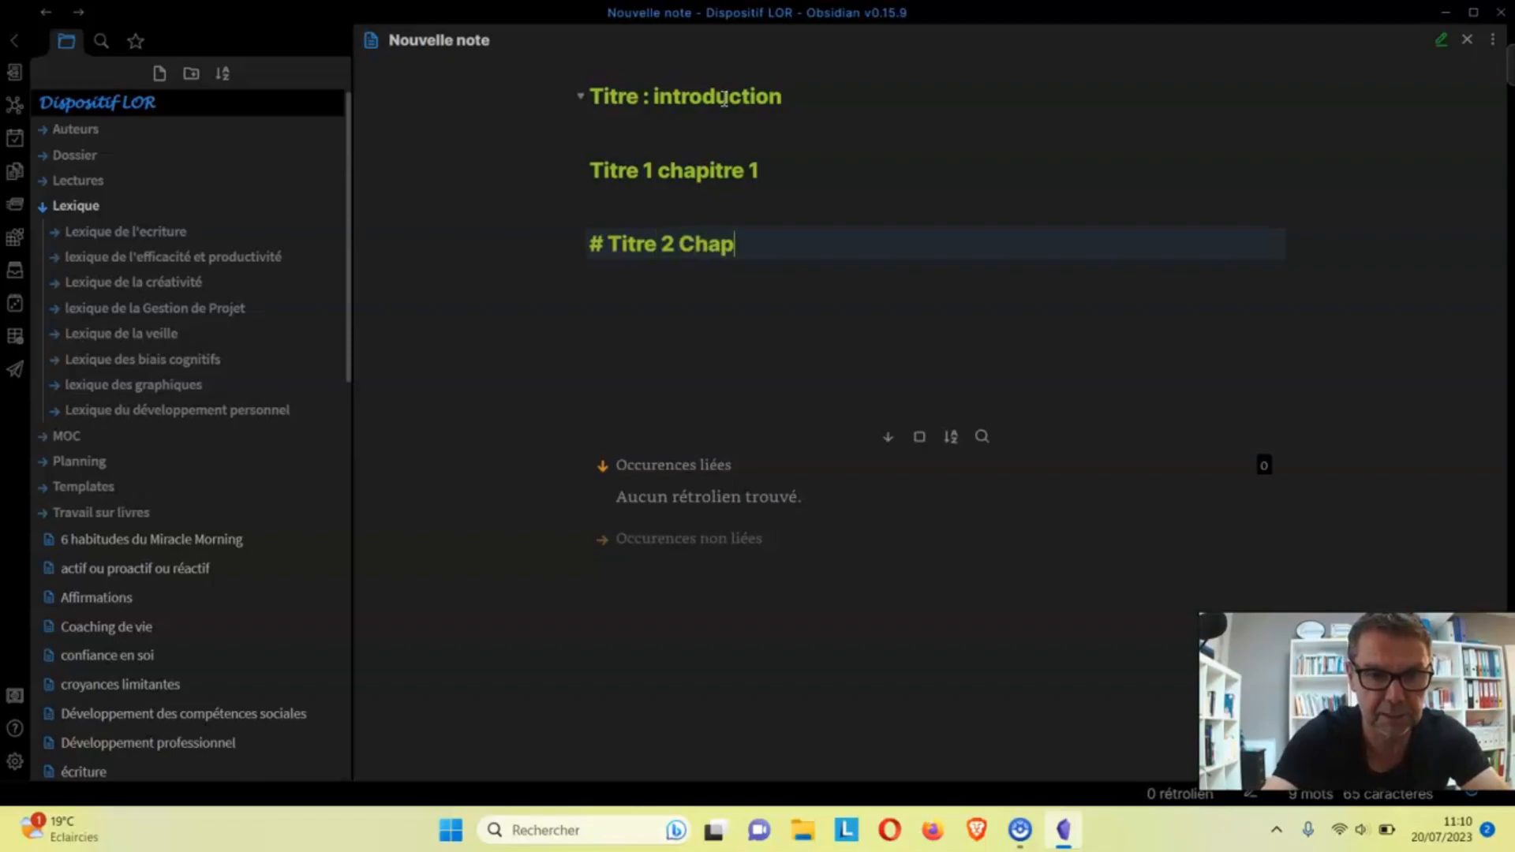
text(itre 2)
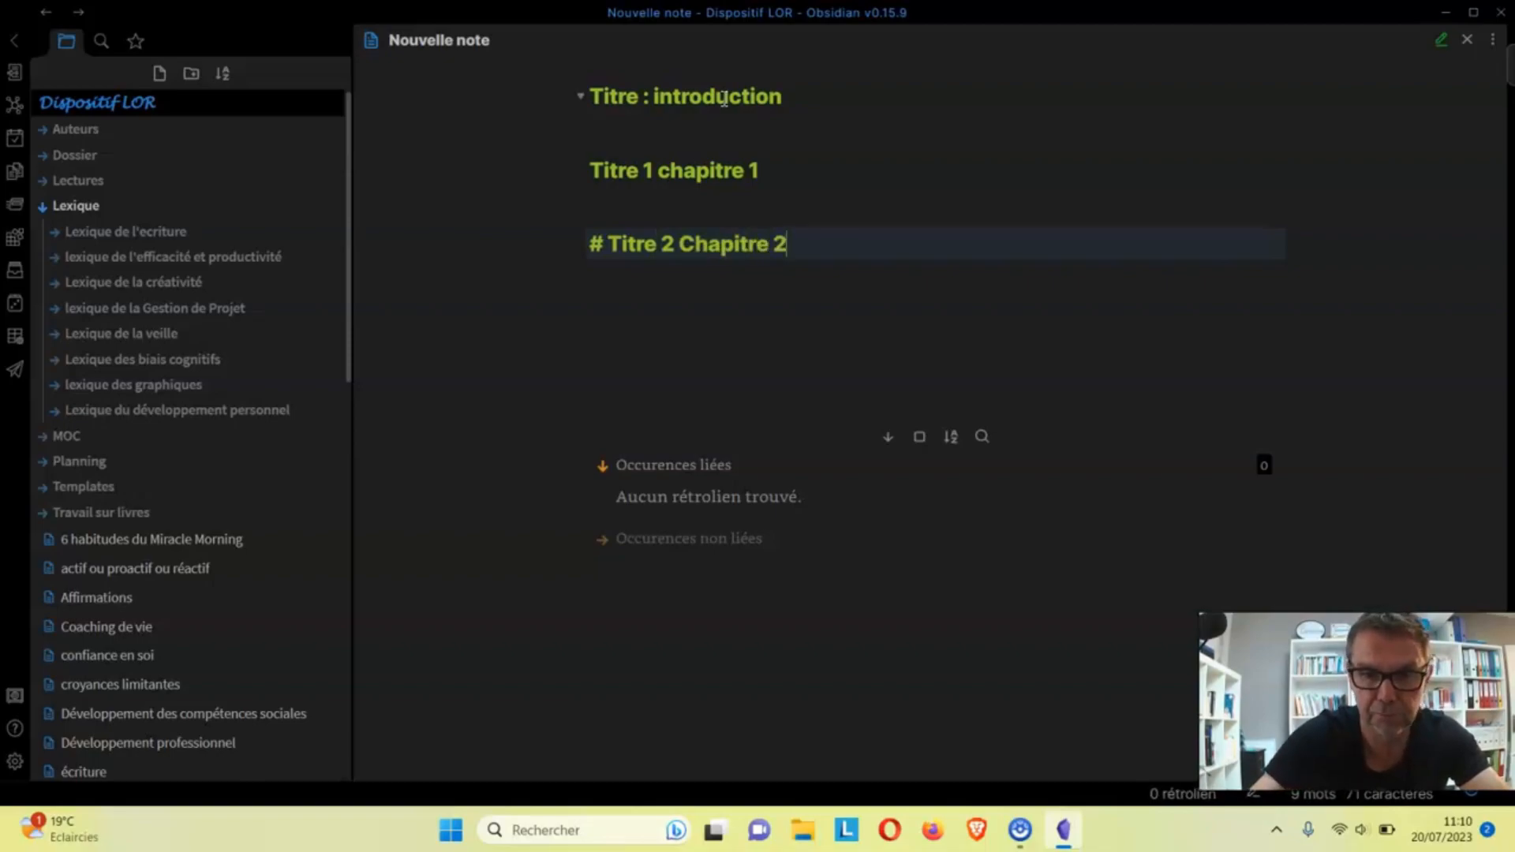
click(694, 303)
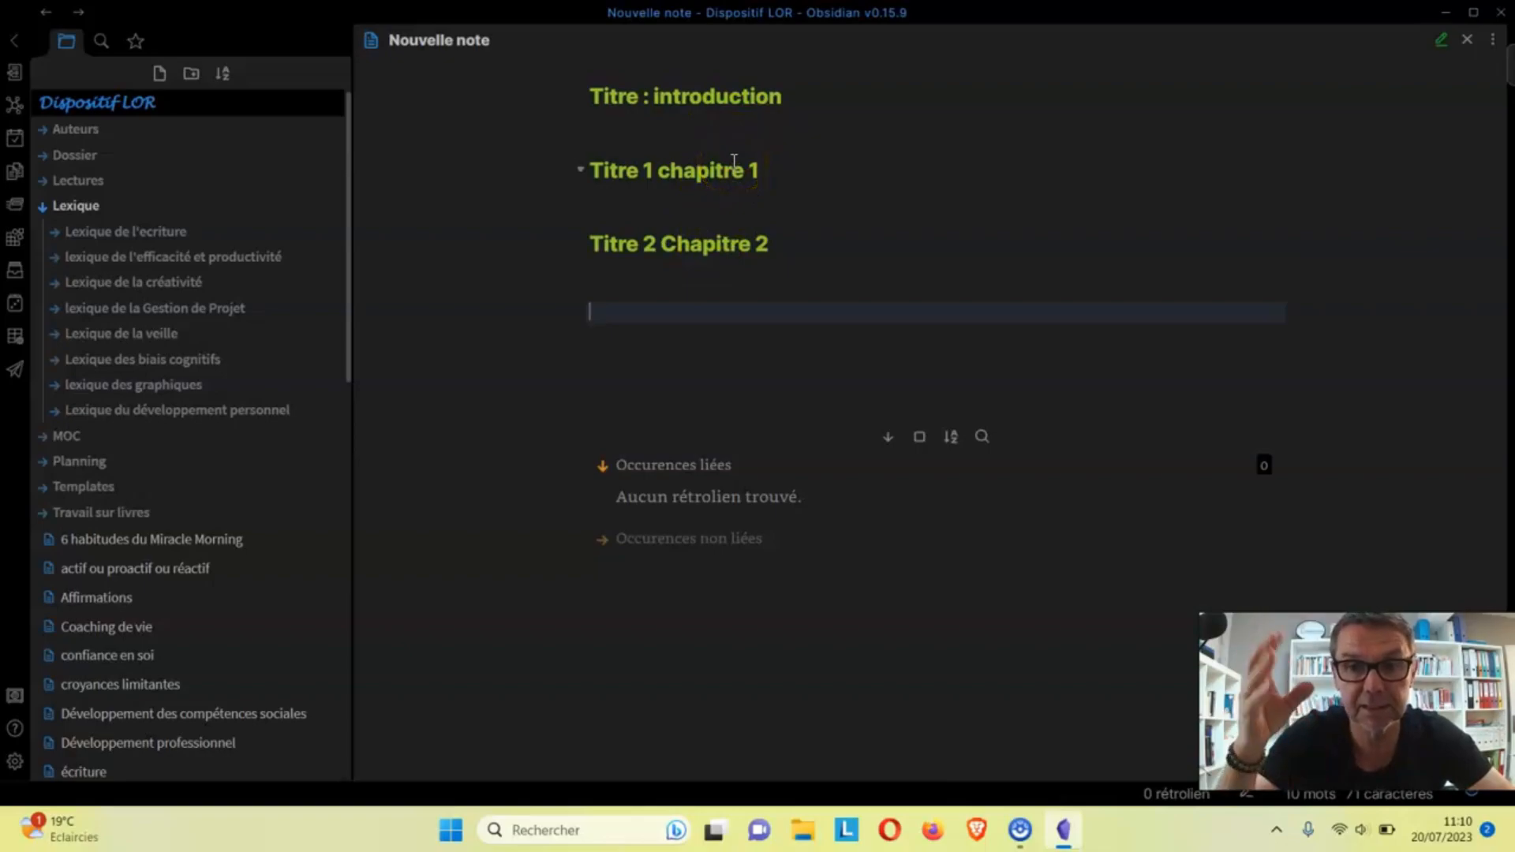
click(804, 101)
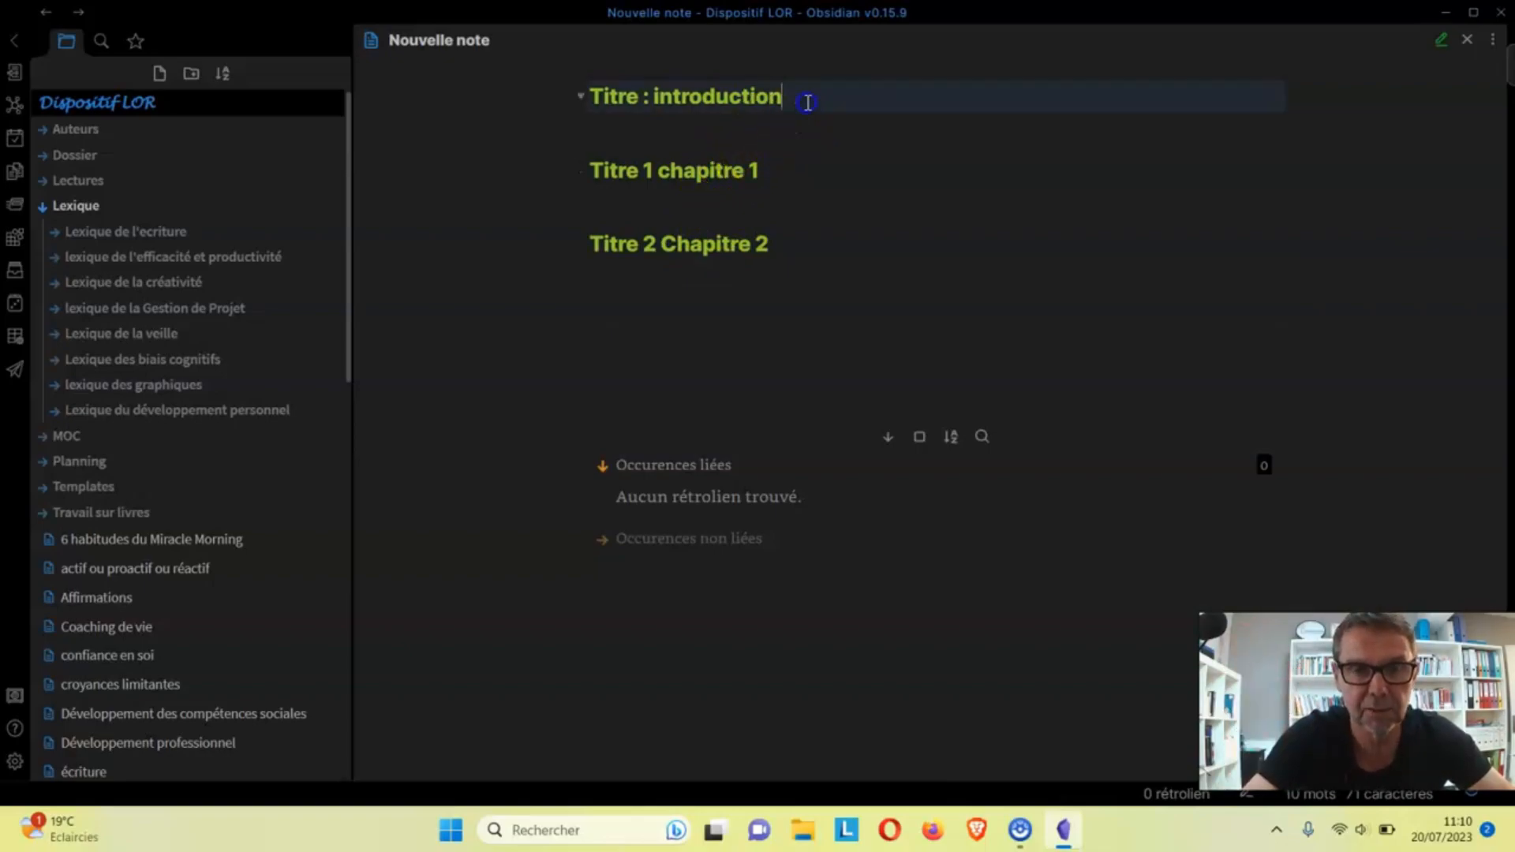
key(Return)
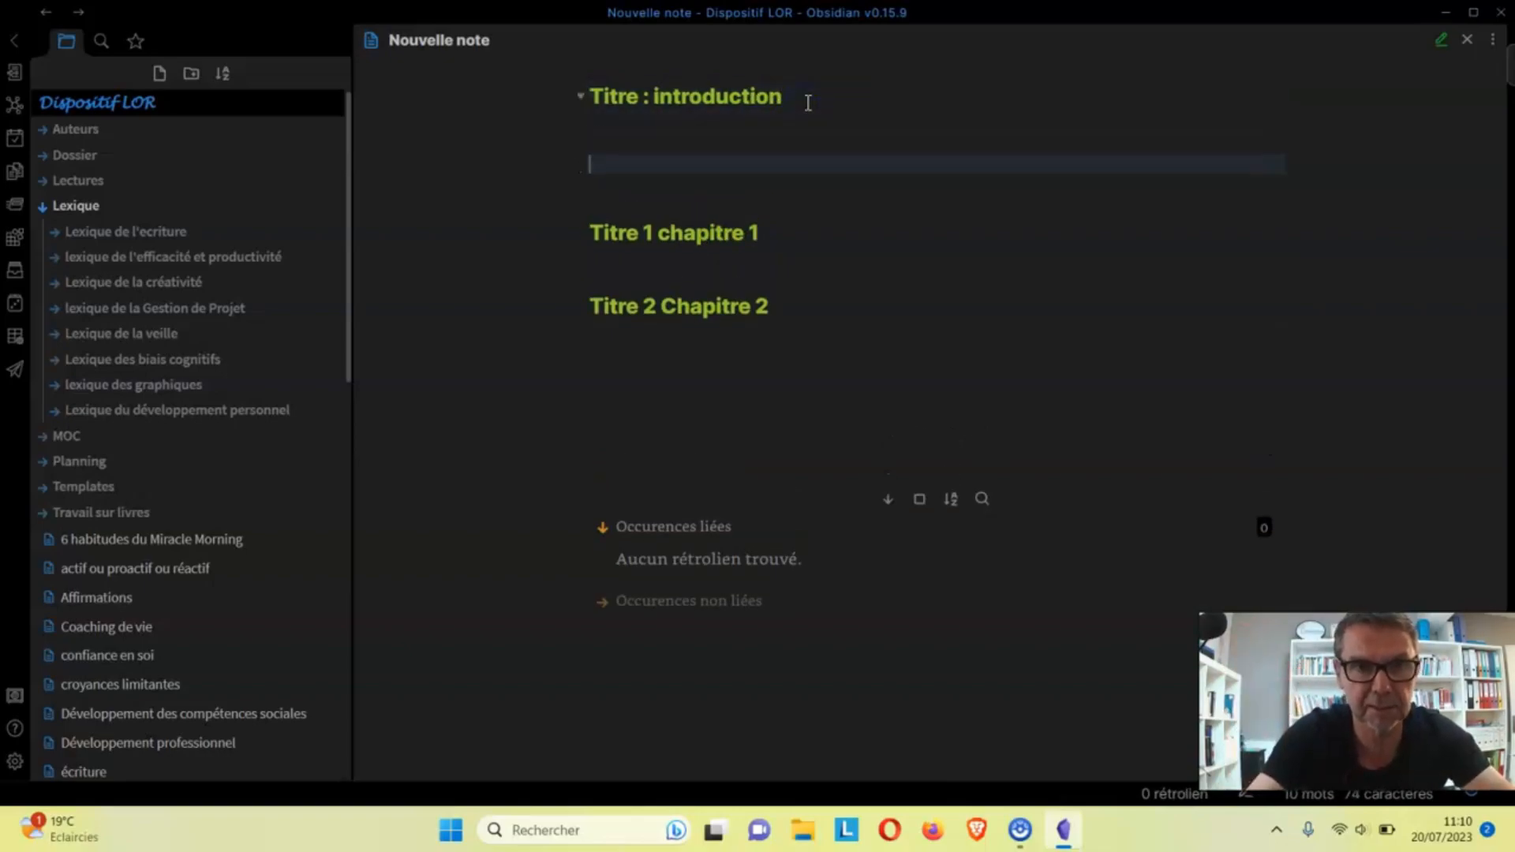
key(BackSpace)
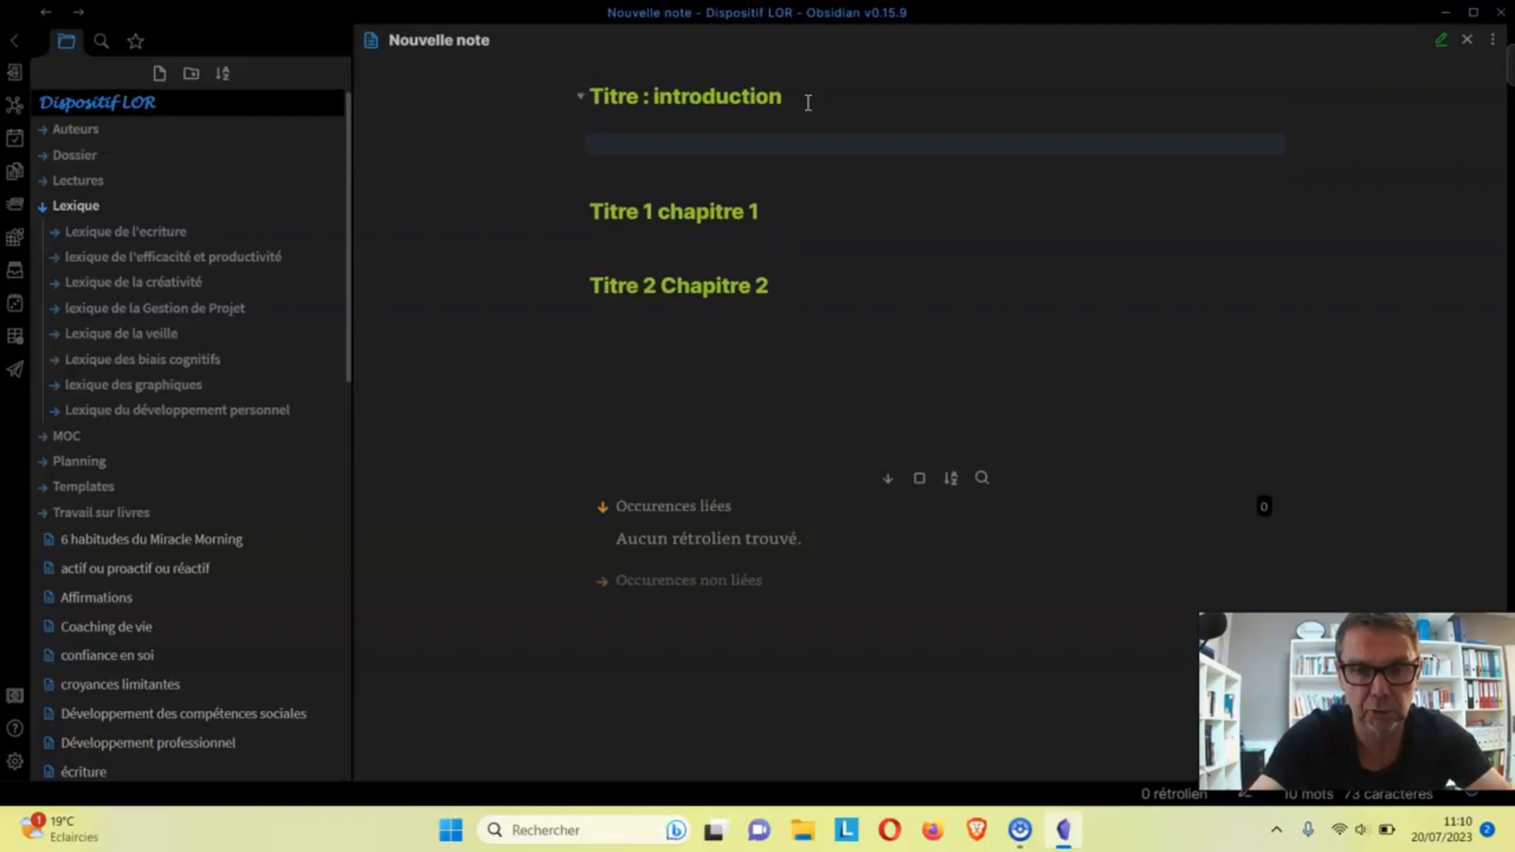
key(BackSpace)
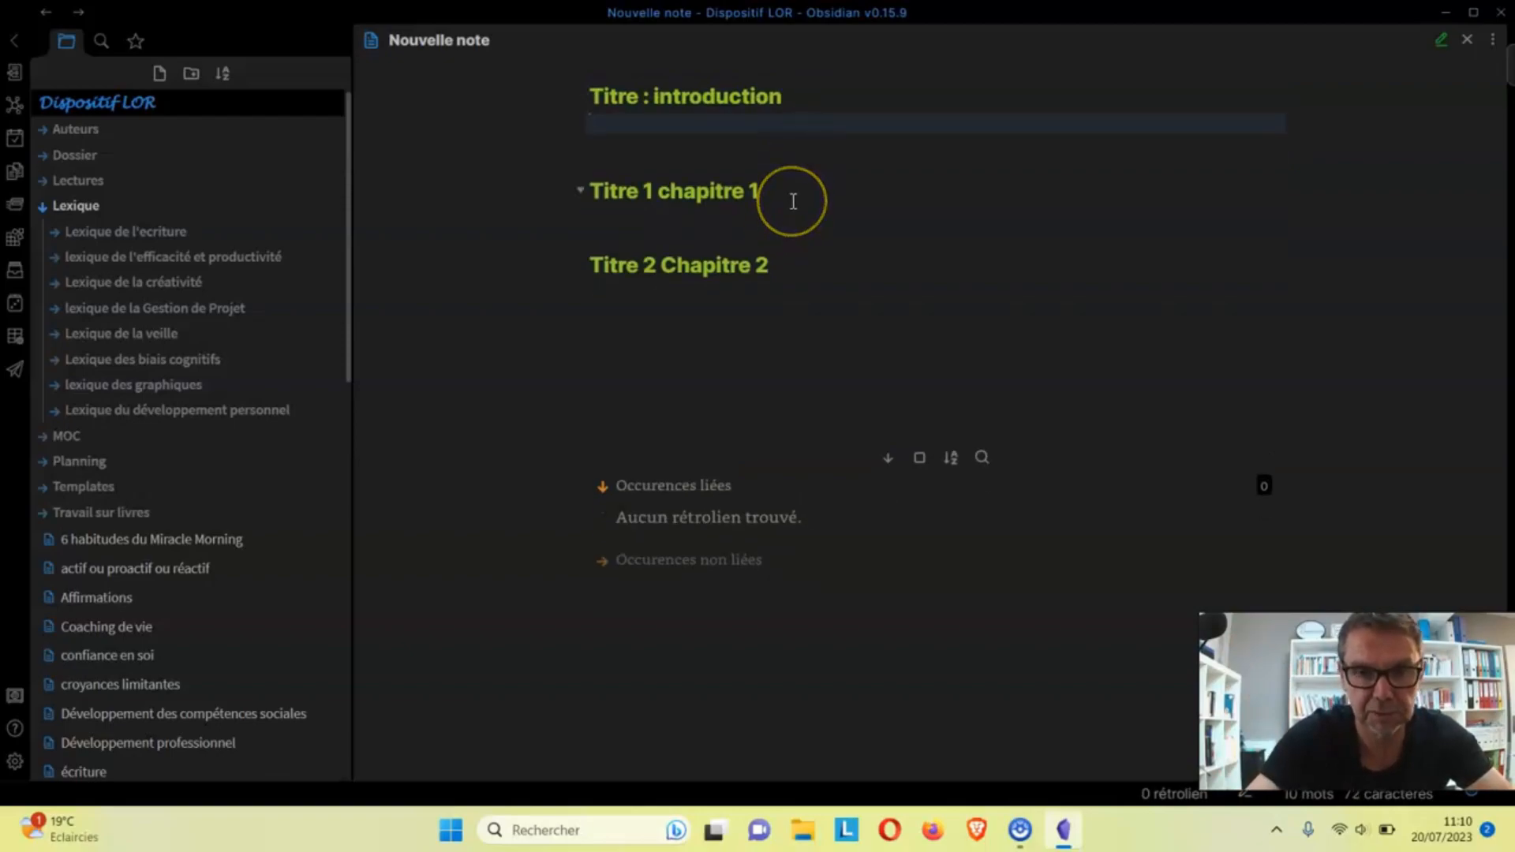
key(Return)
key(BackSpace)
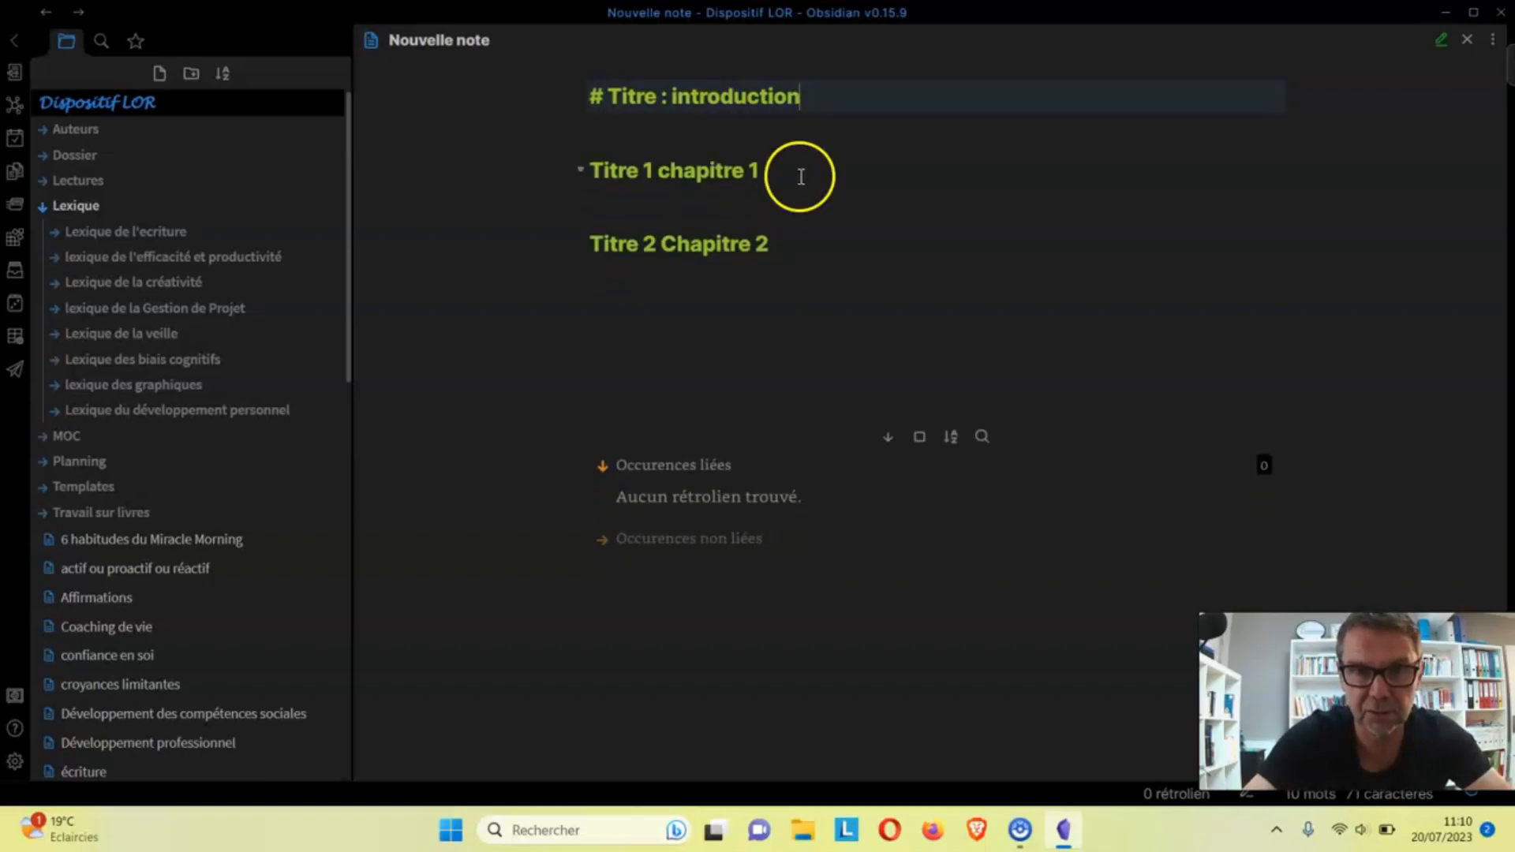
Insert the level-two heading "Section 1" under the heading "Titre 1 chapitre 1".
click(799, 174)
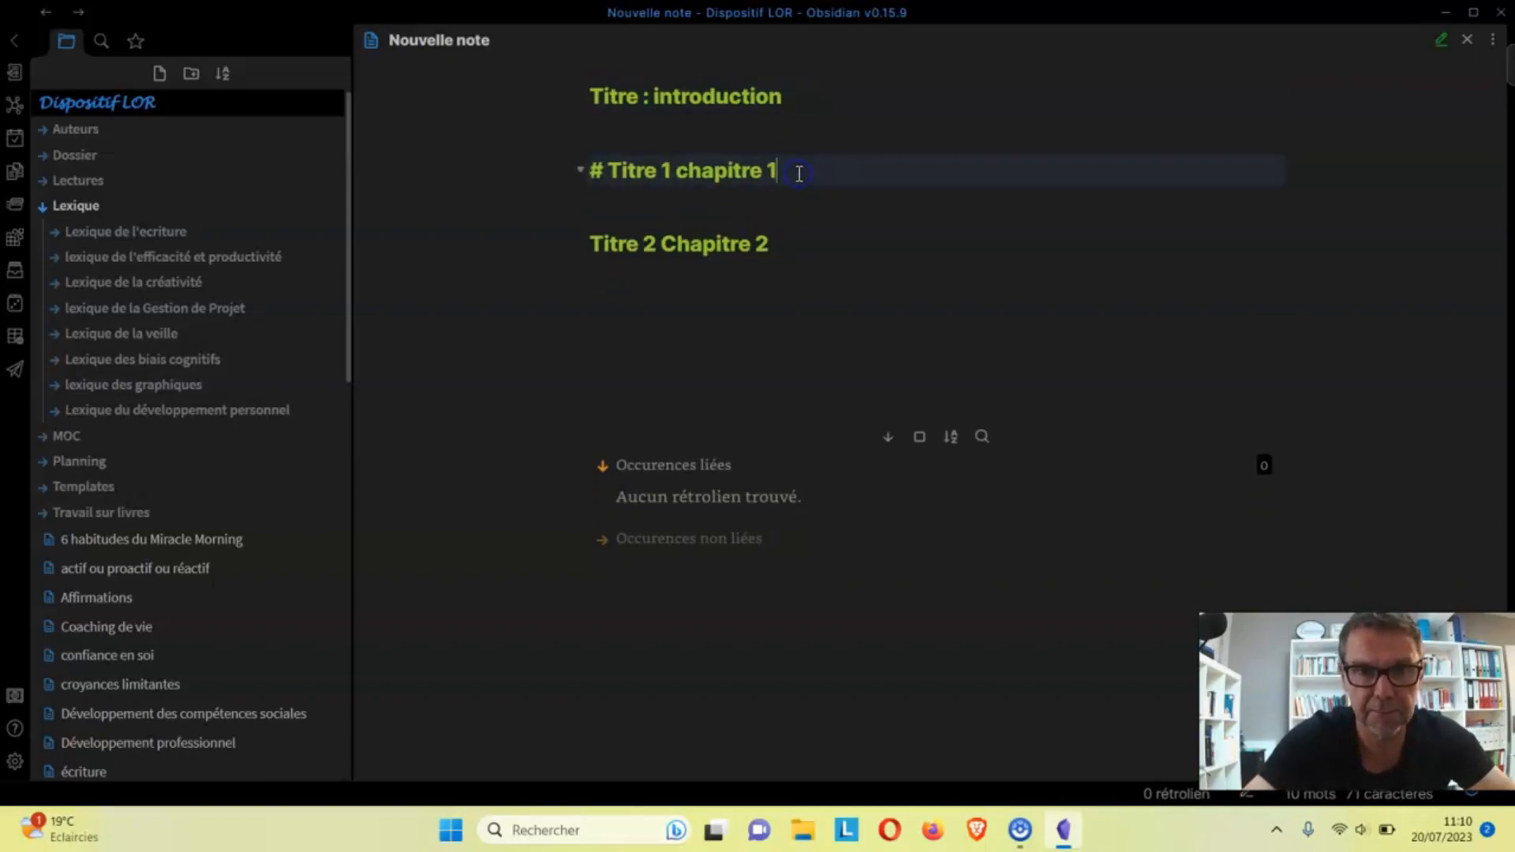
key(Return)
key(Return)
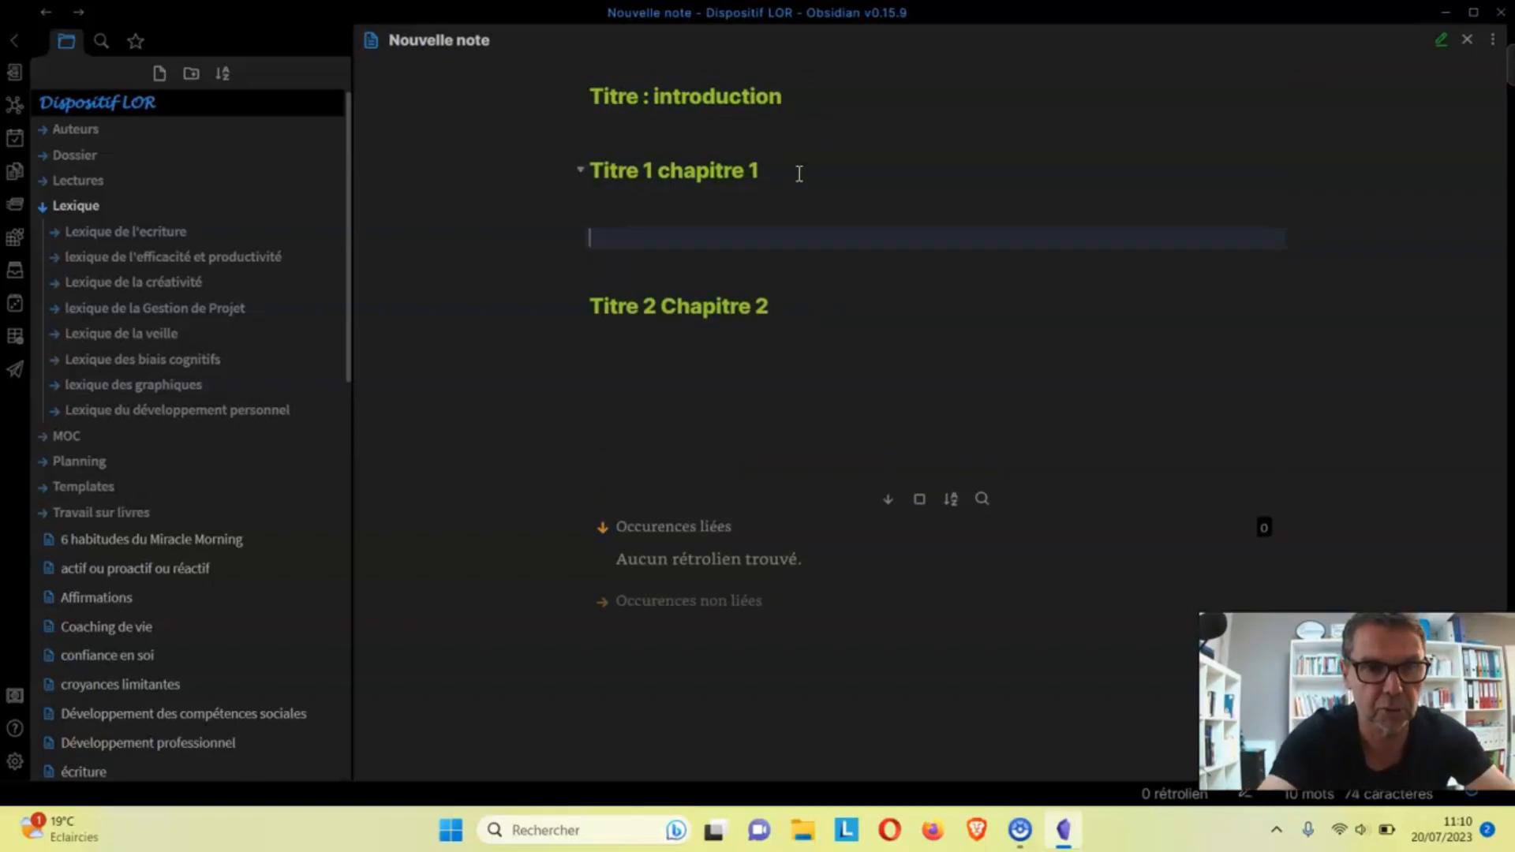
key(BackSpace)
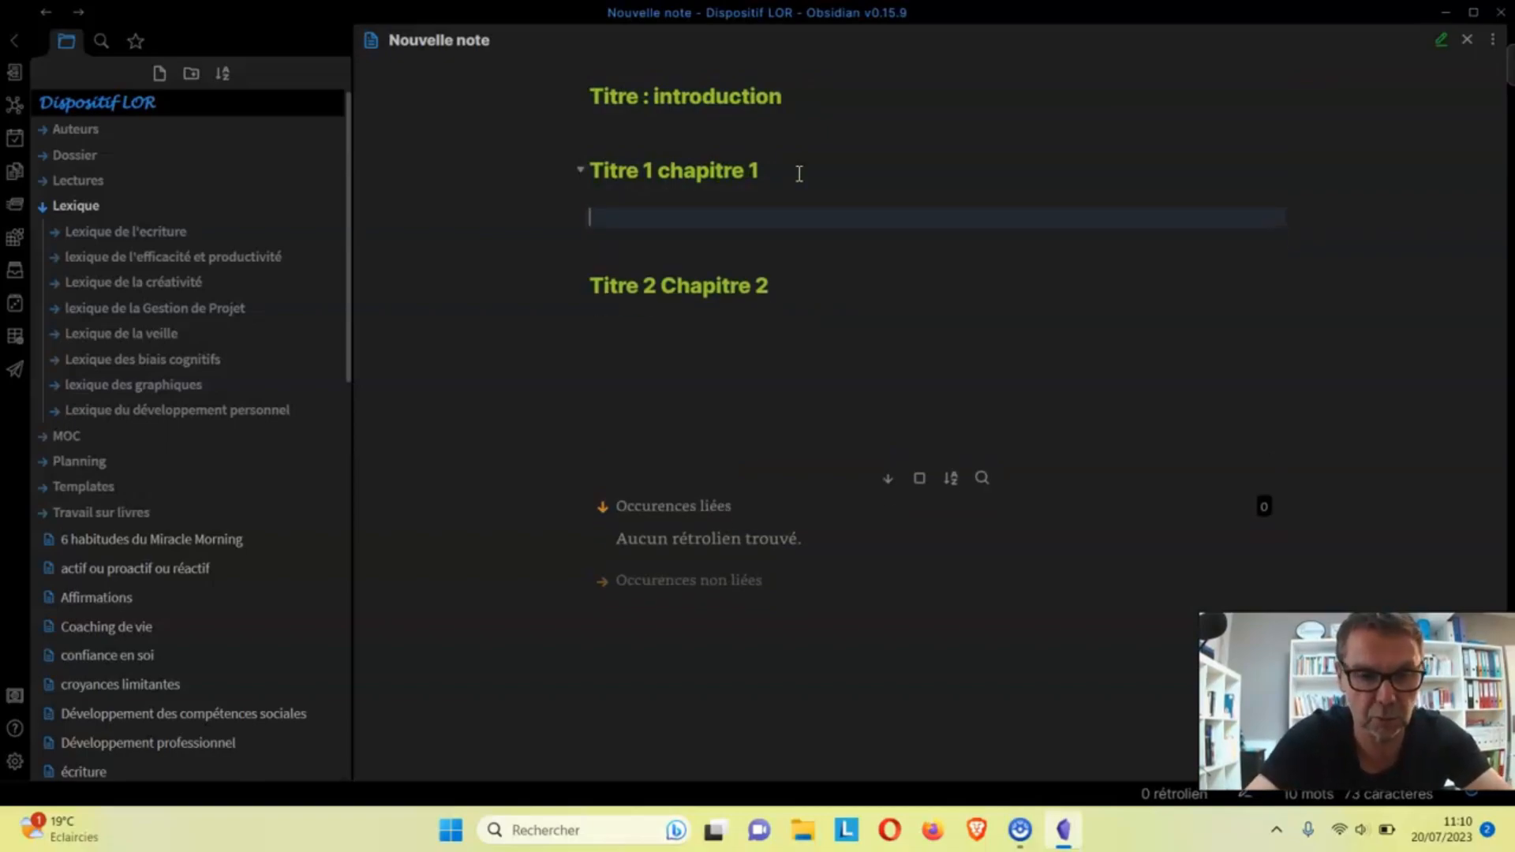
text(## Se)
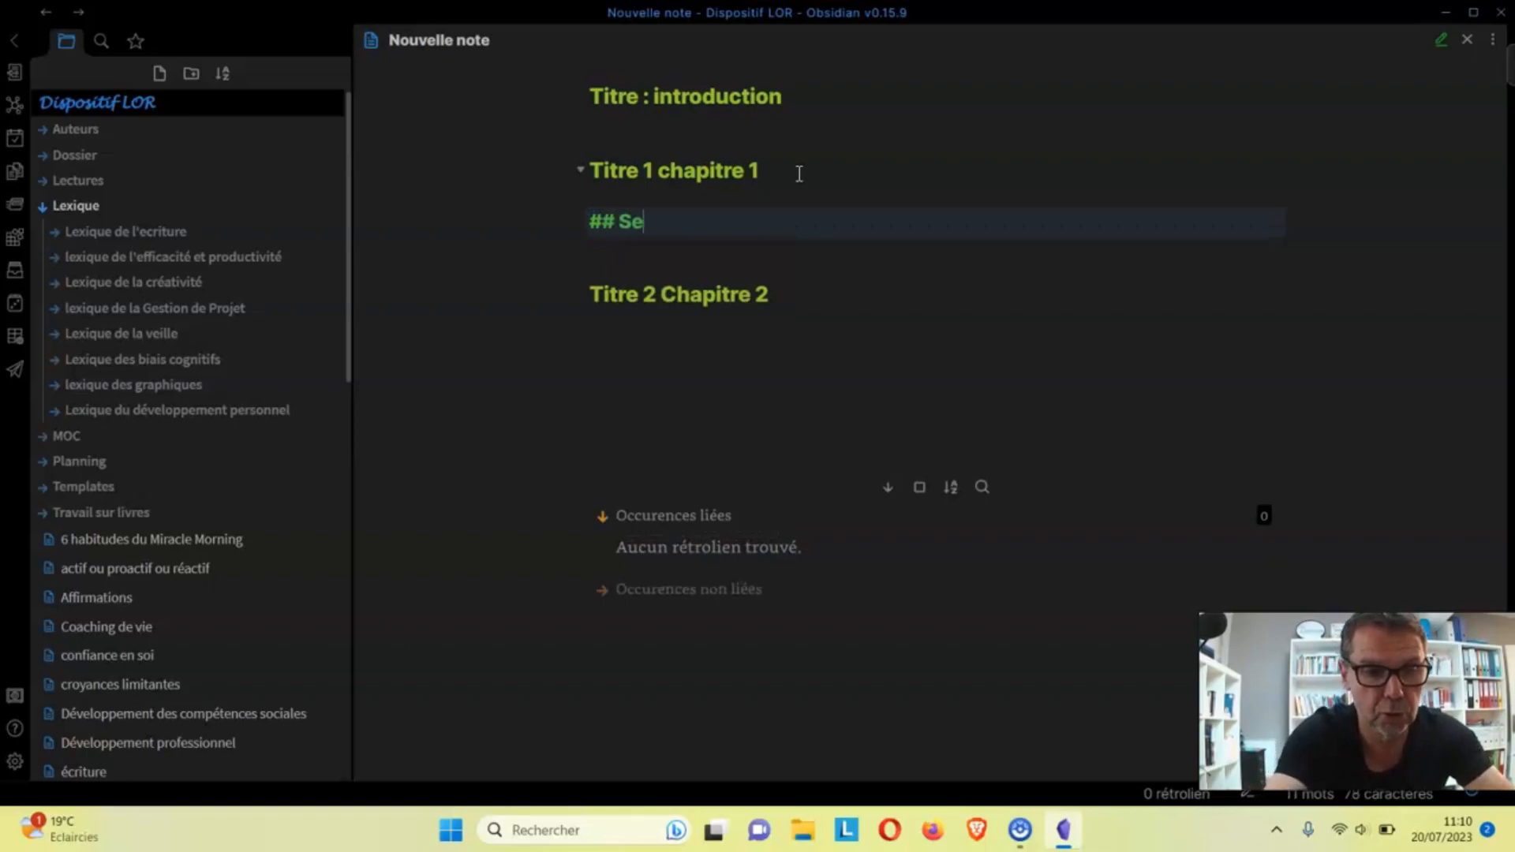
text(ction 1)
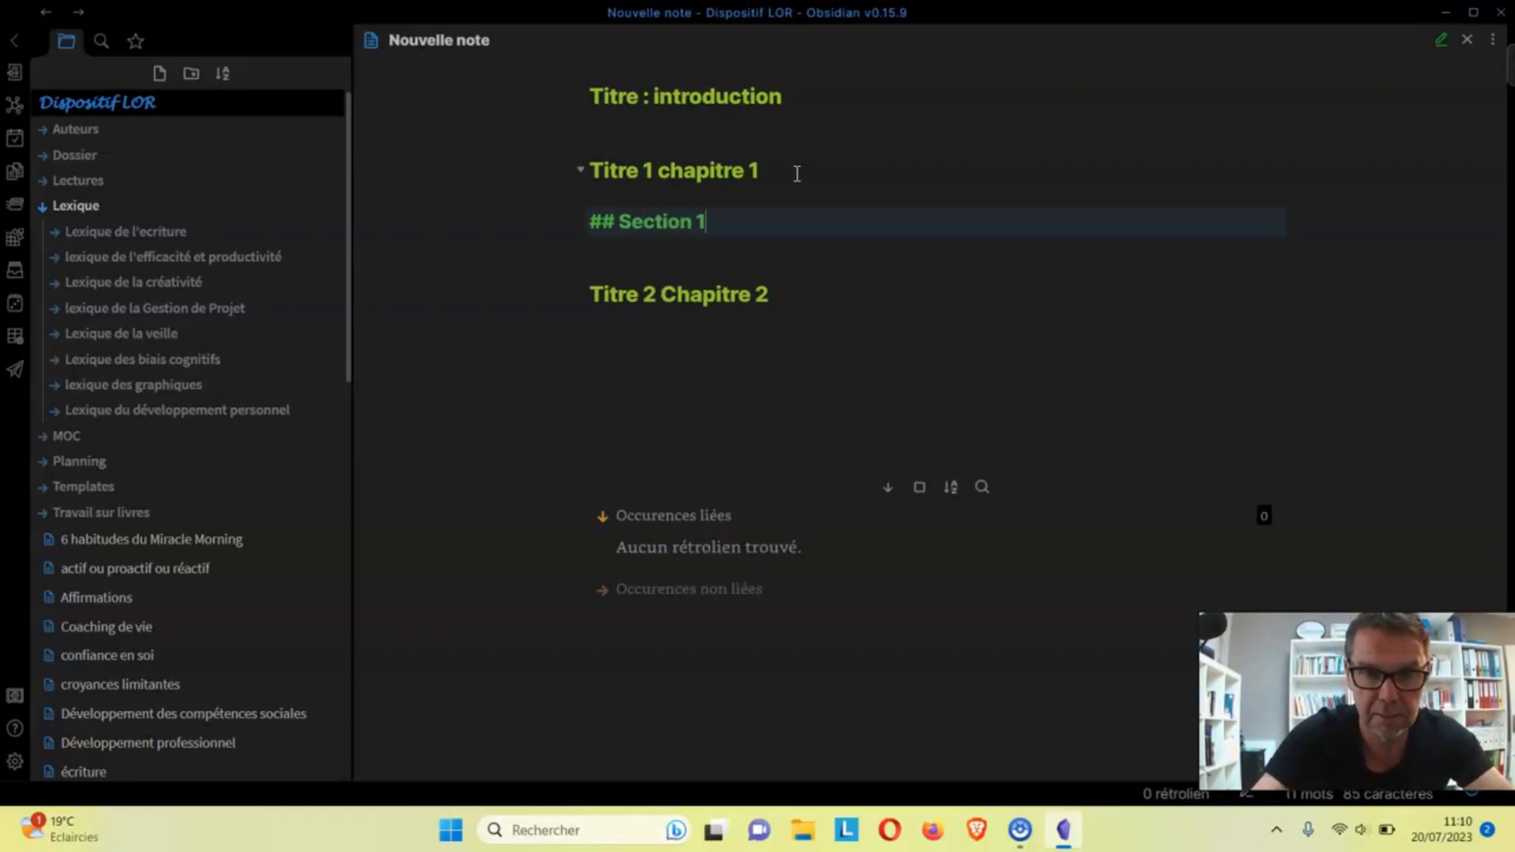
Add the level-two heading "Section 2" below chapter 1's Section 1 and remove the extra blank lines before the chapter 2 heading.
key(Return)
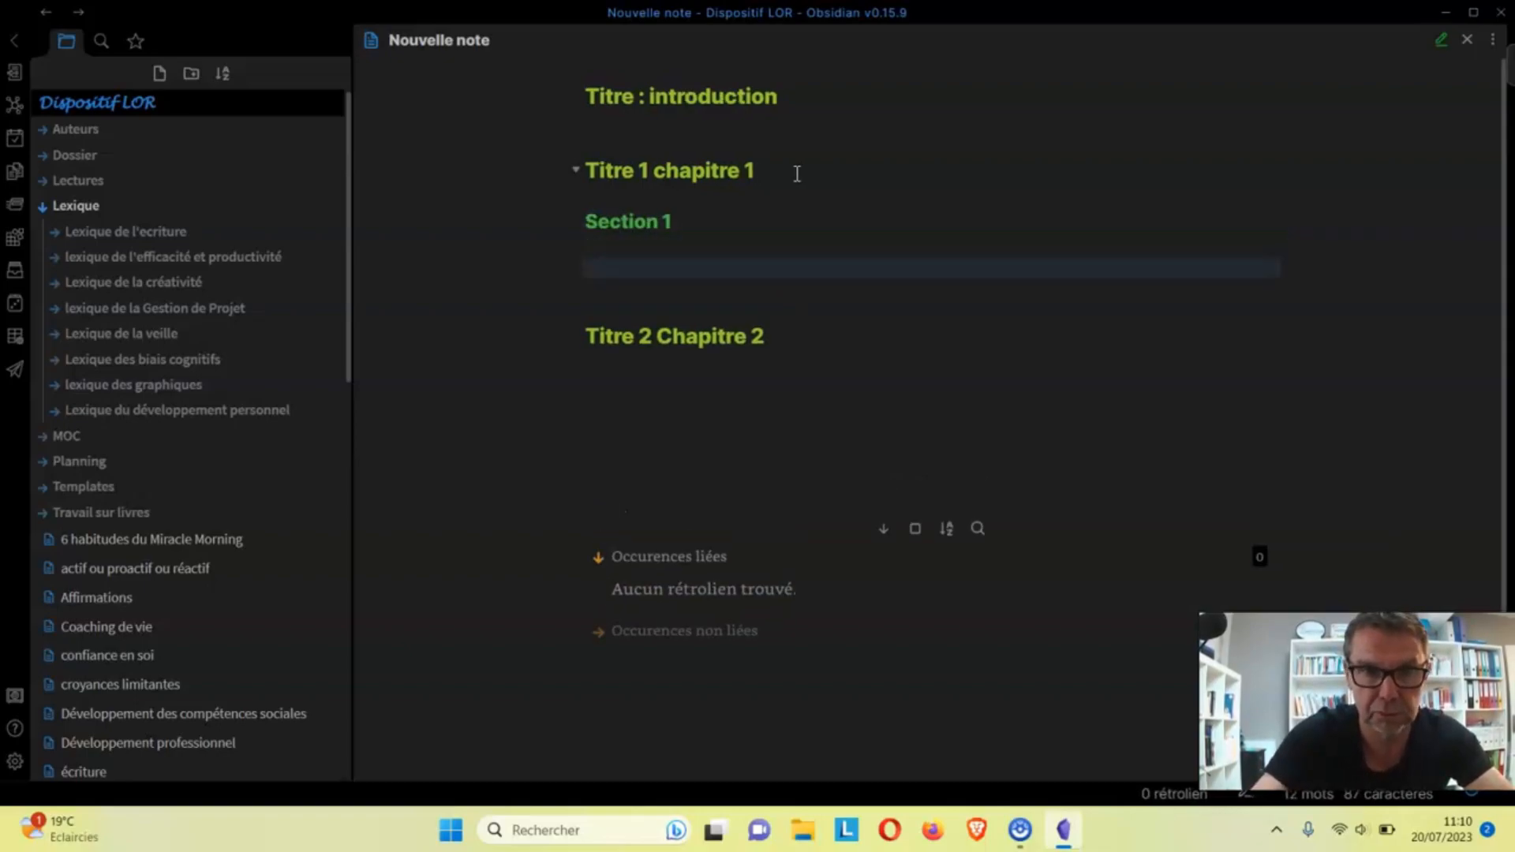
text(## )
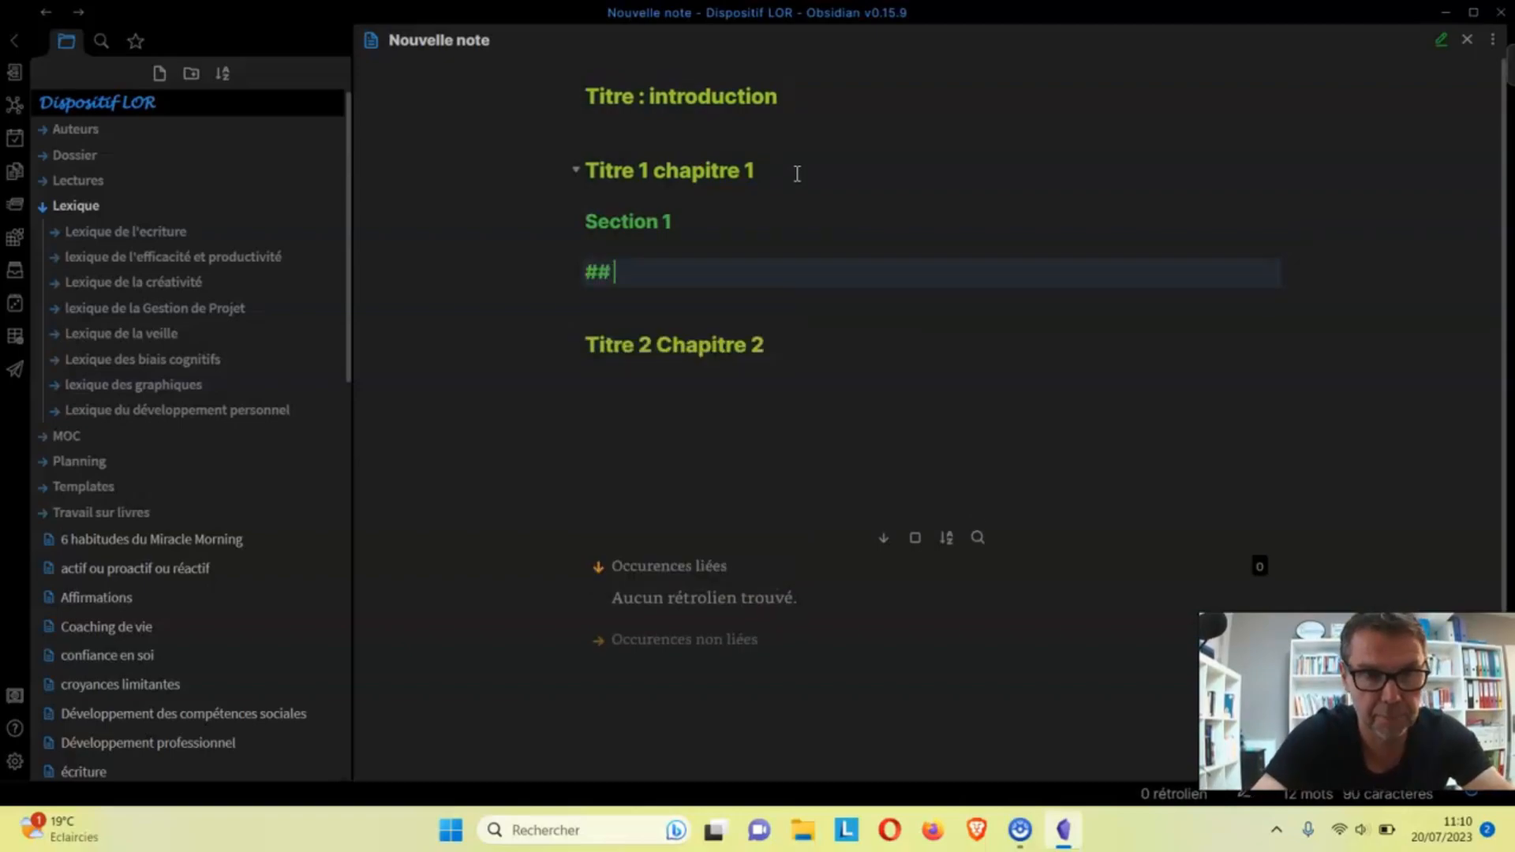
text(Section 2)
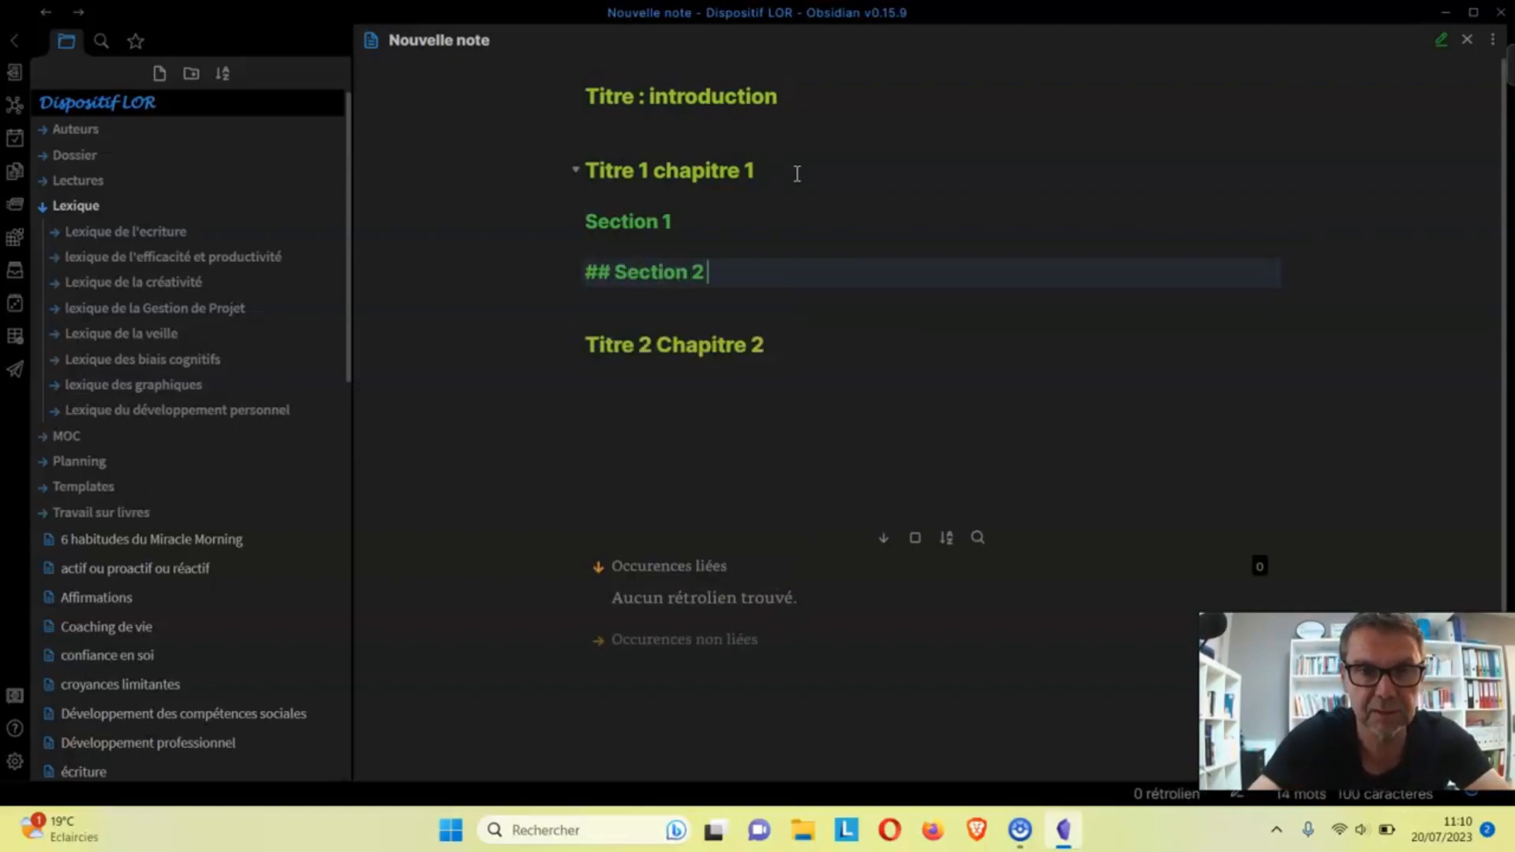
key(Return)
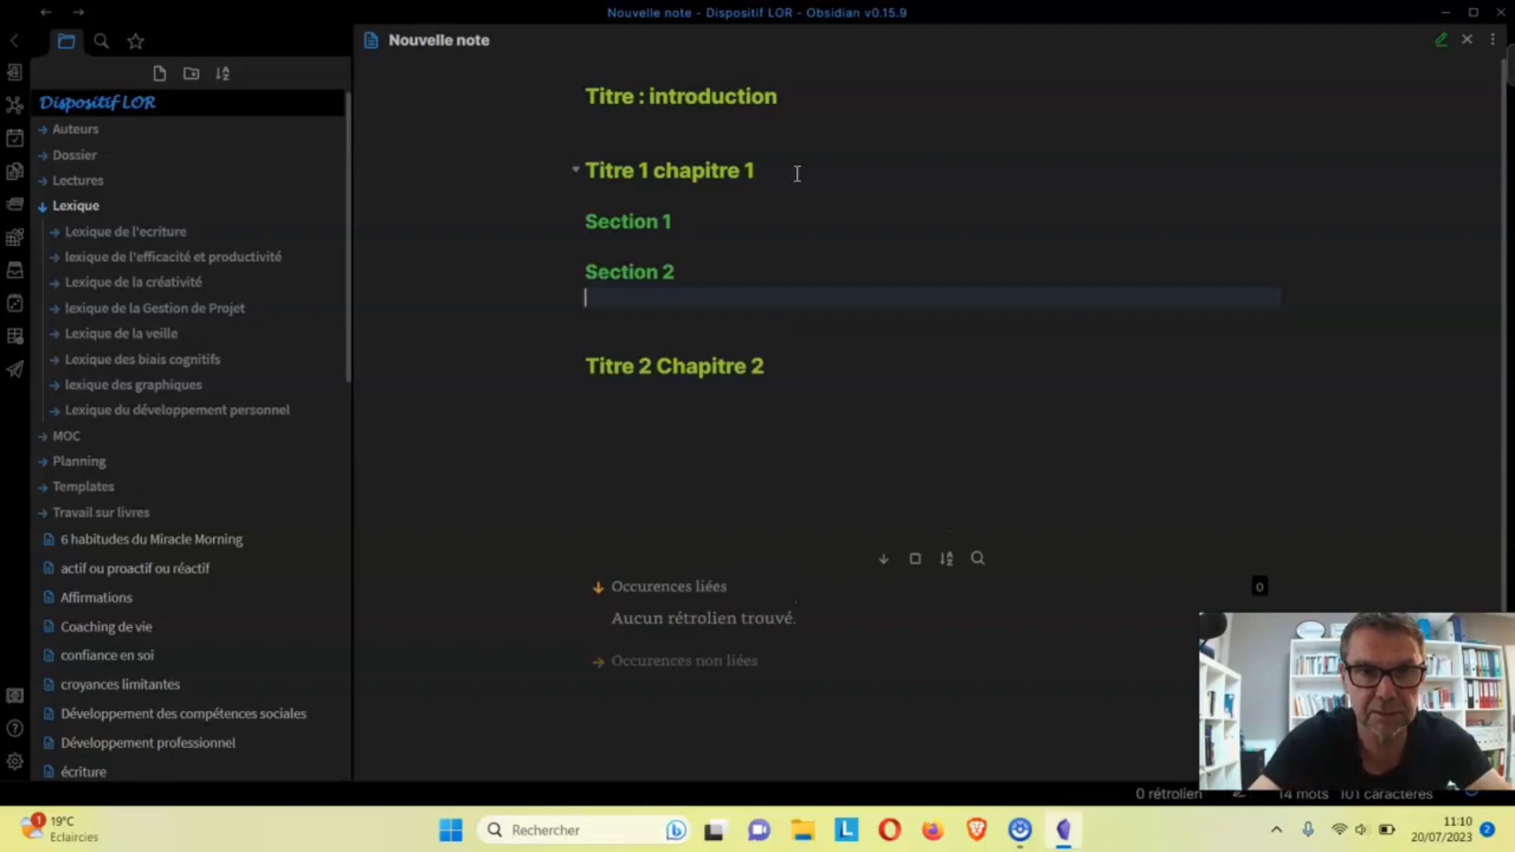
key(BackSpace)
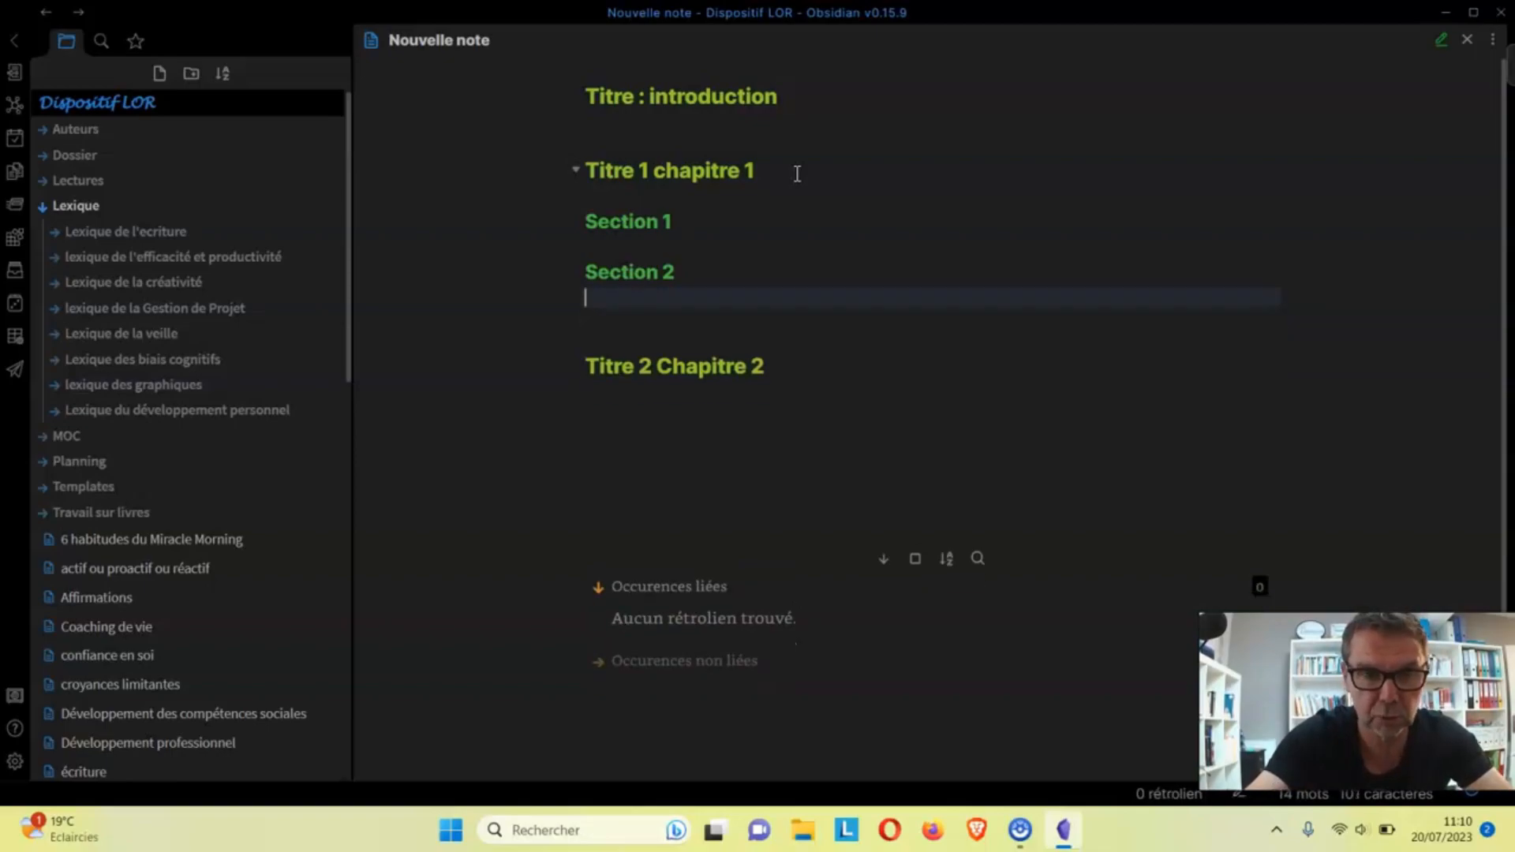
key(BackSpace)
click(772, 308)
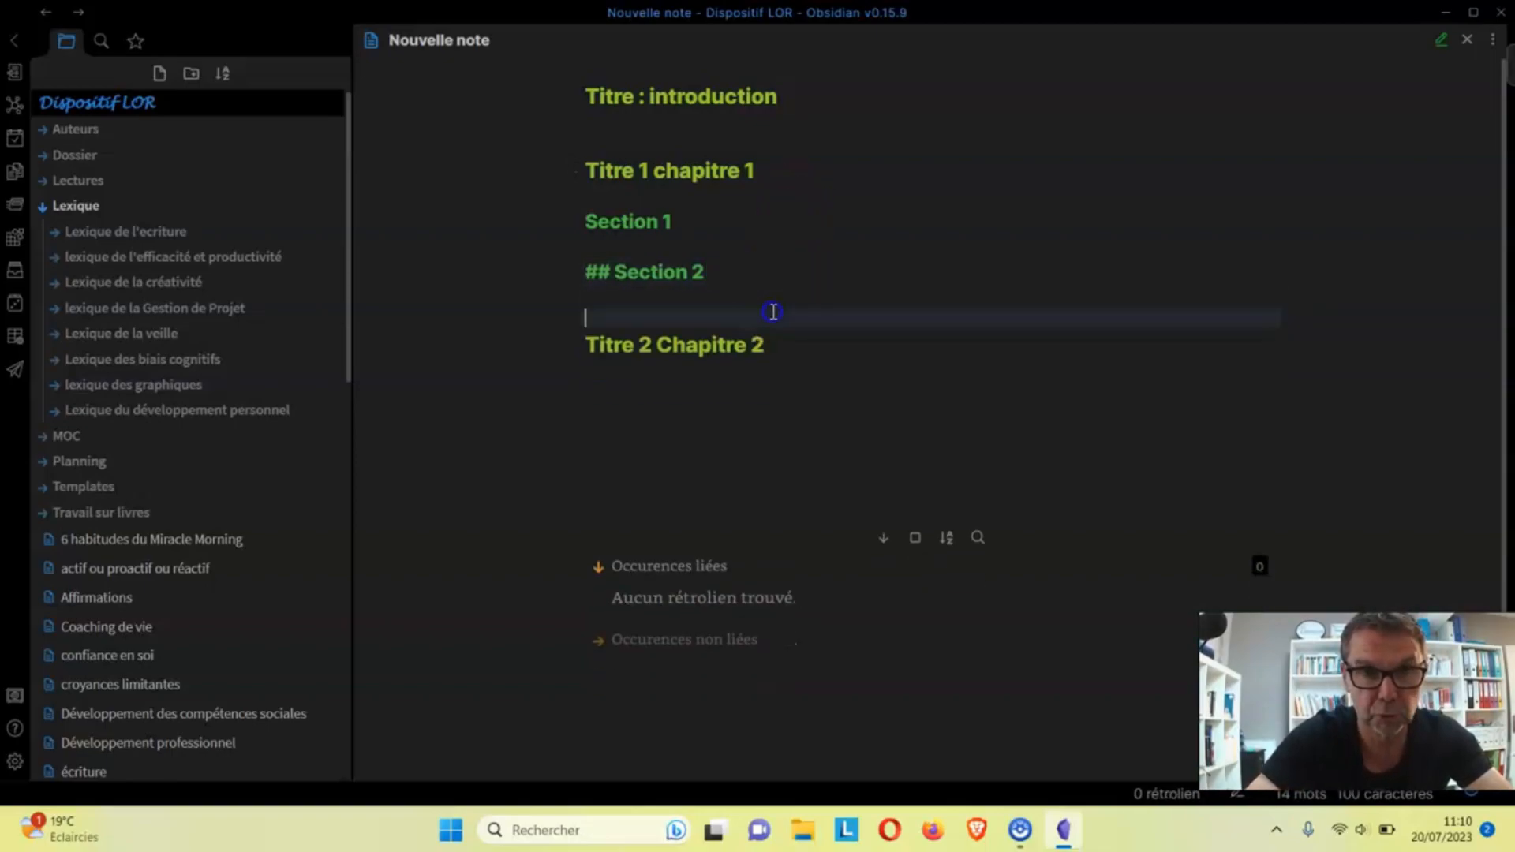
key(Delete)
Insert the level-two heading "Section 1" under the heading "Titre 2 Chapitre 2", leaving blank space between them.
click(820, 316)
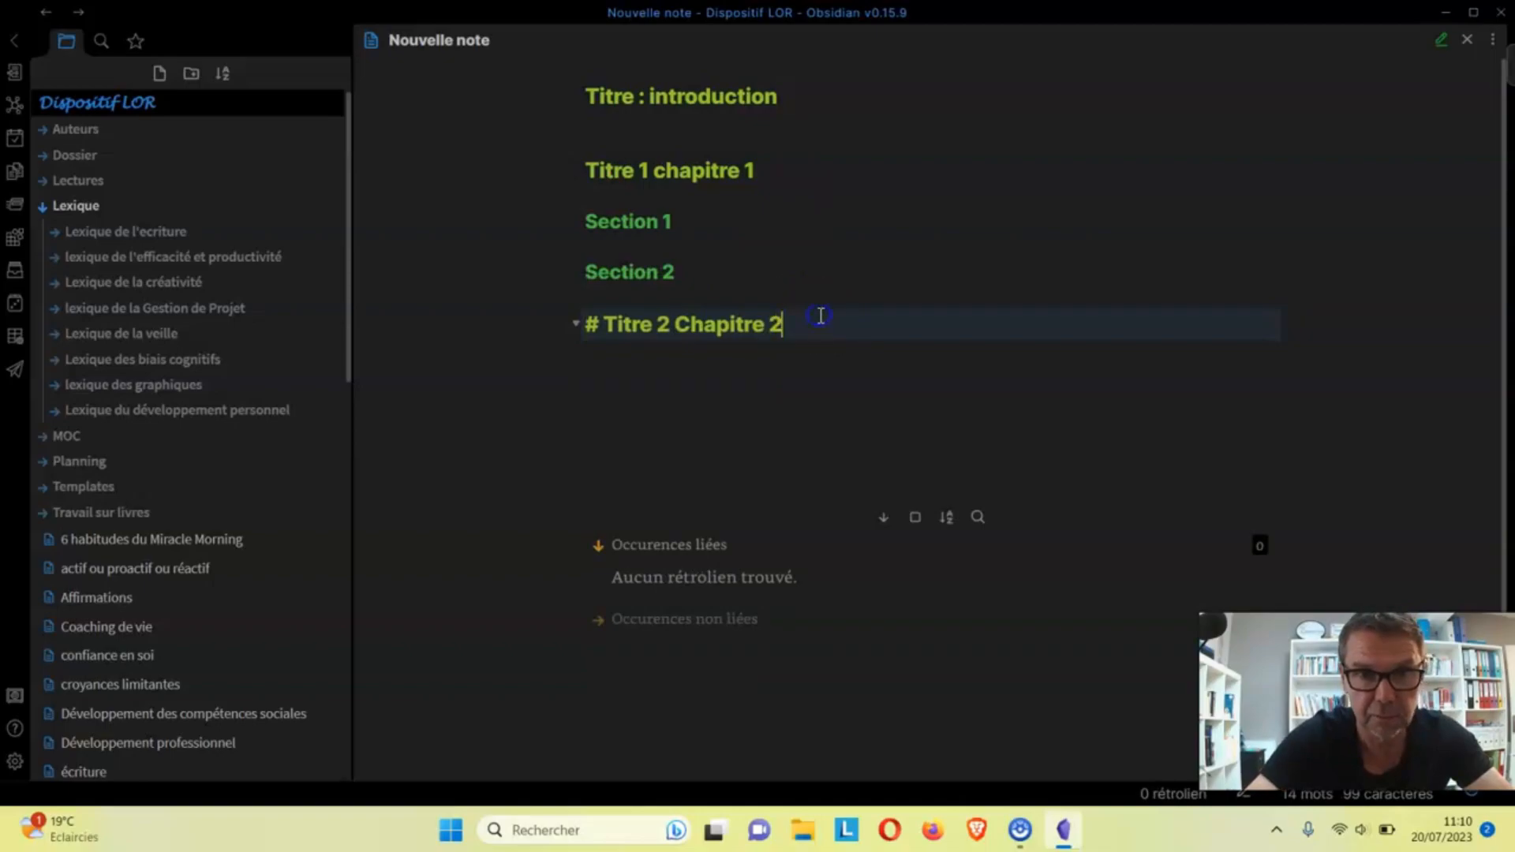
key(Return)
key(Return)
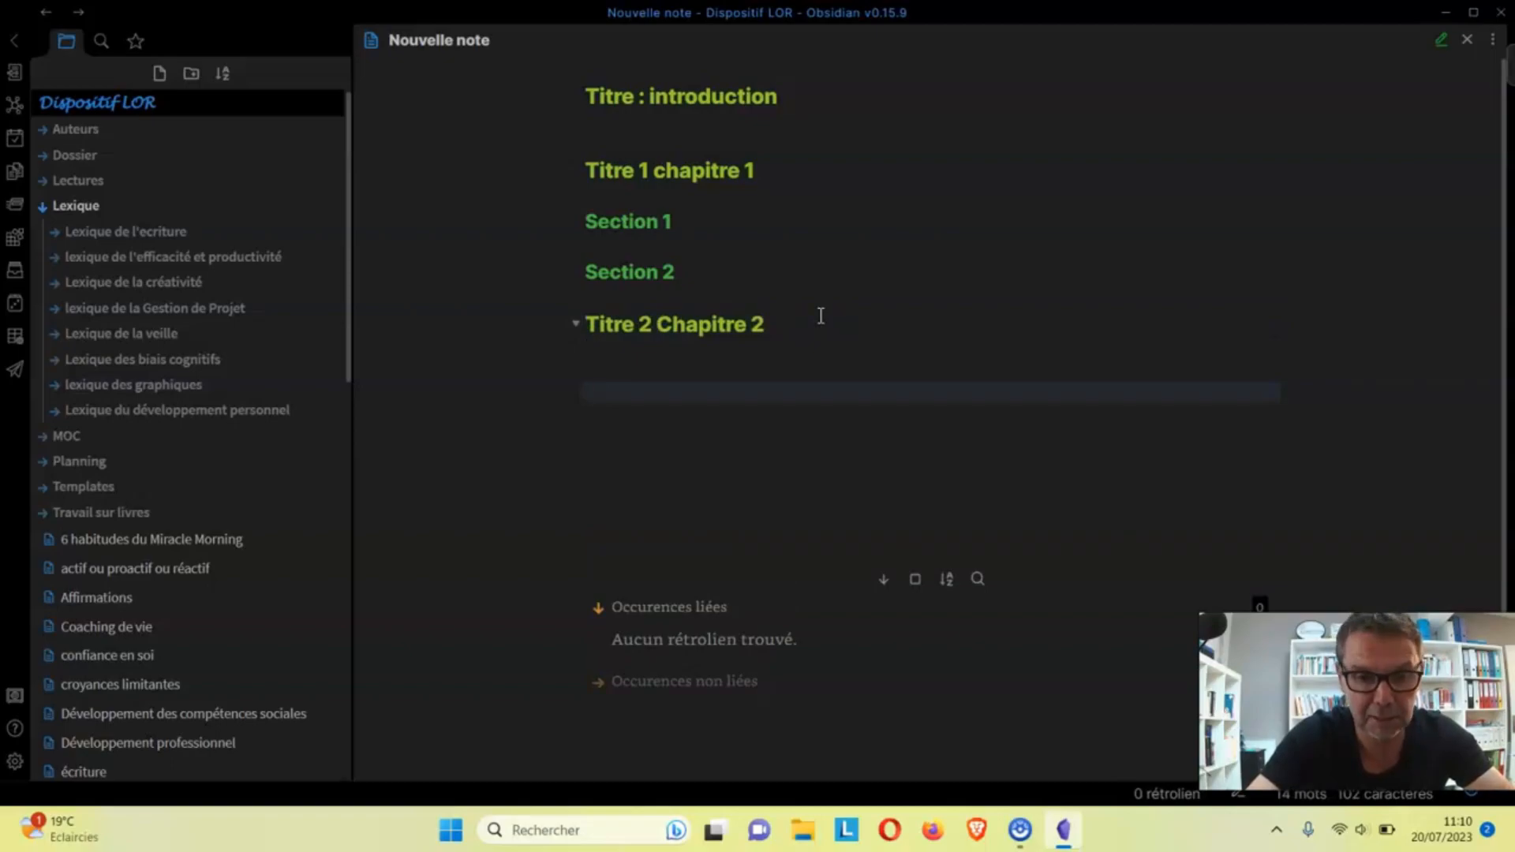
text(## Se)
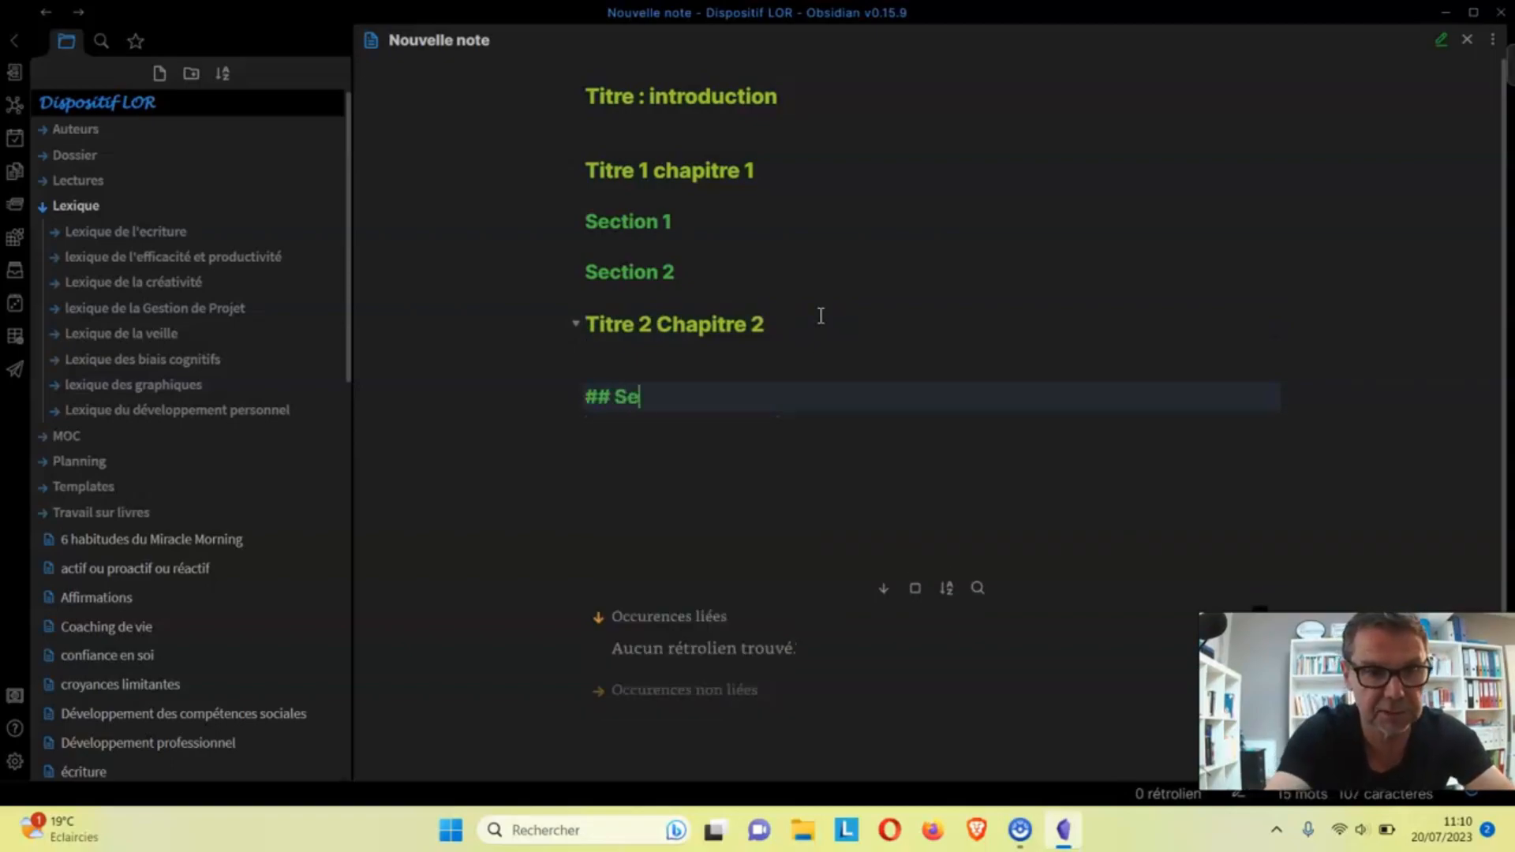
text(ction 1)
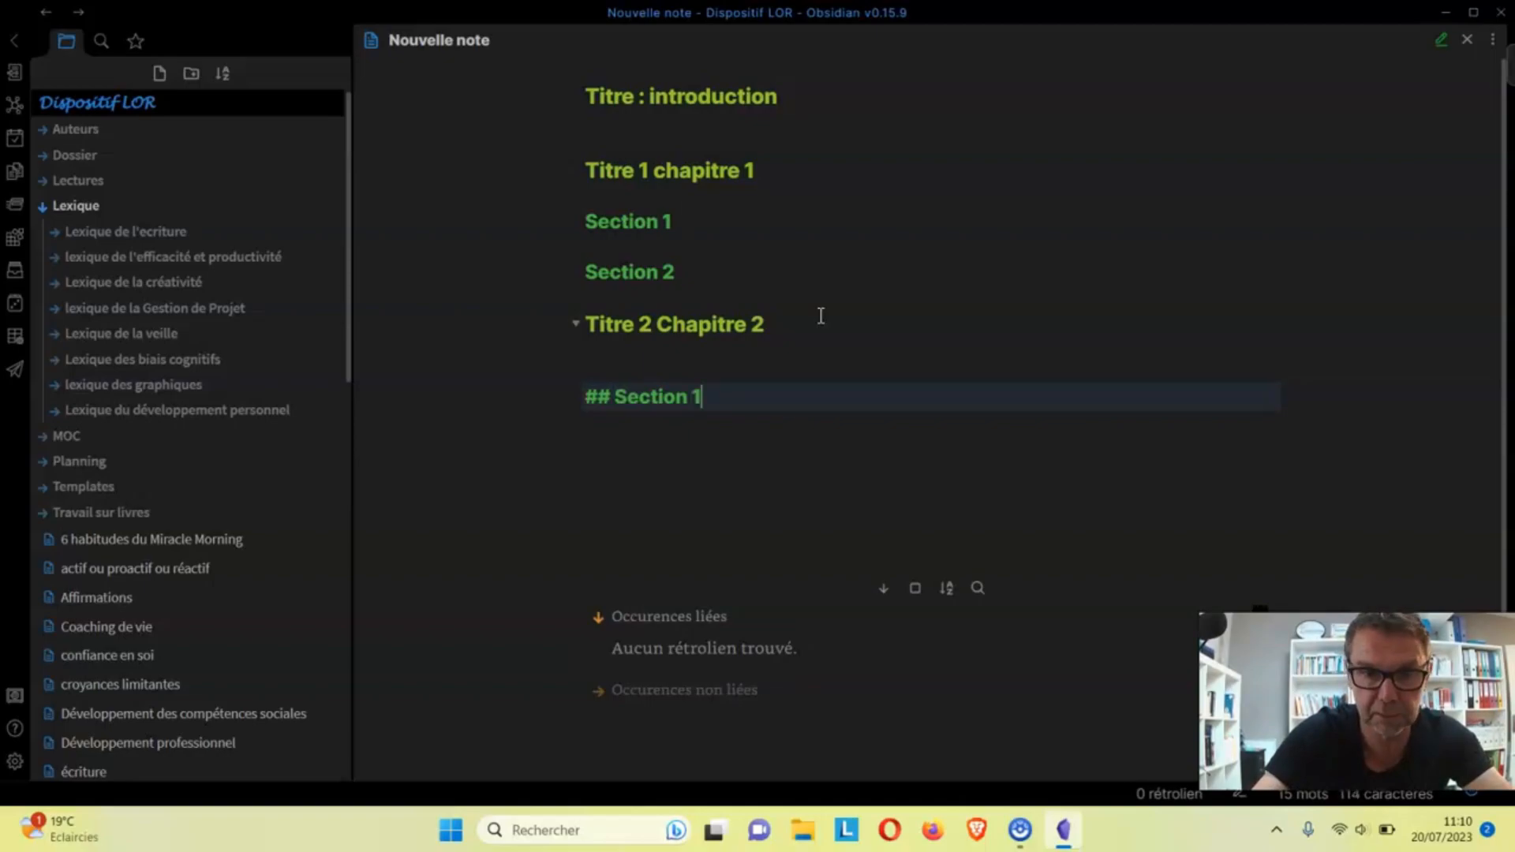
Add the level-two heading "Section 2" below chapter 2's Section 1 and place the cursor on a line beneath it.
key(Return)
key(Return)
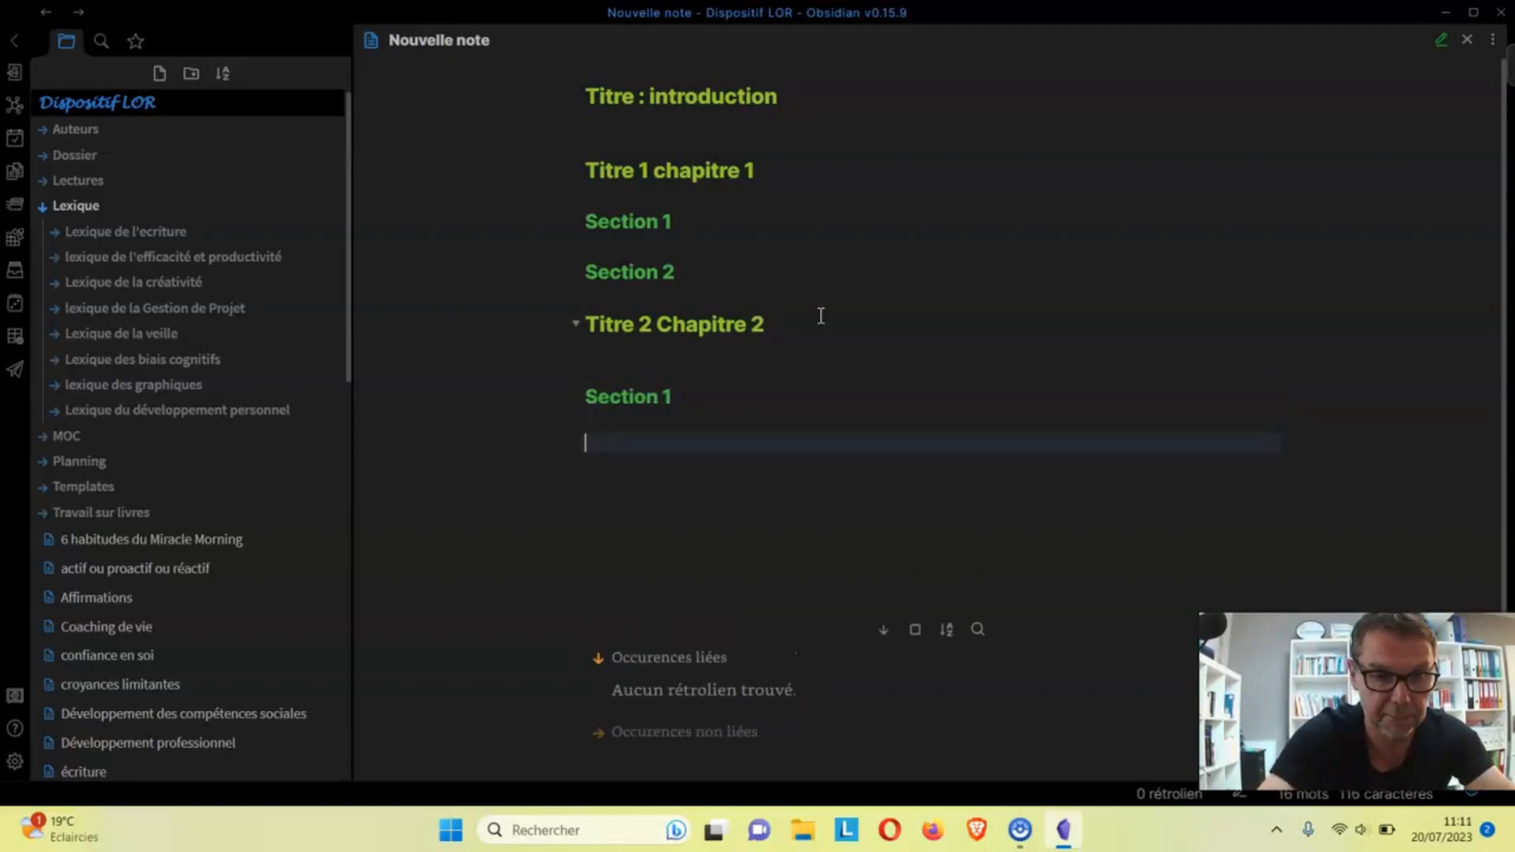
text(## Section 2)
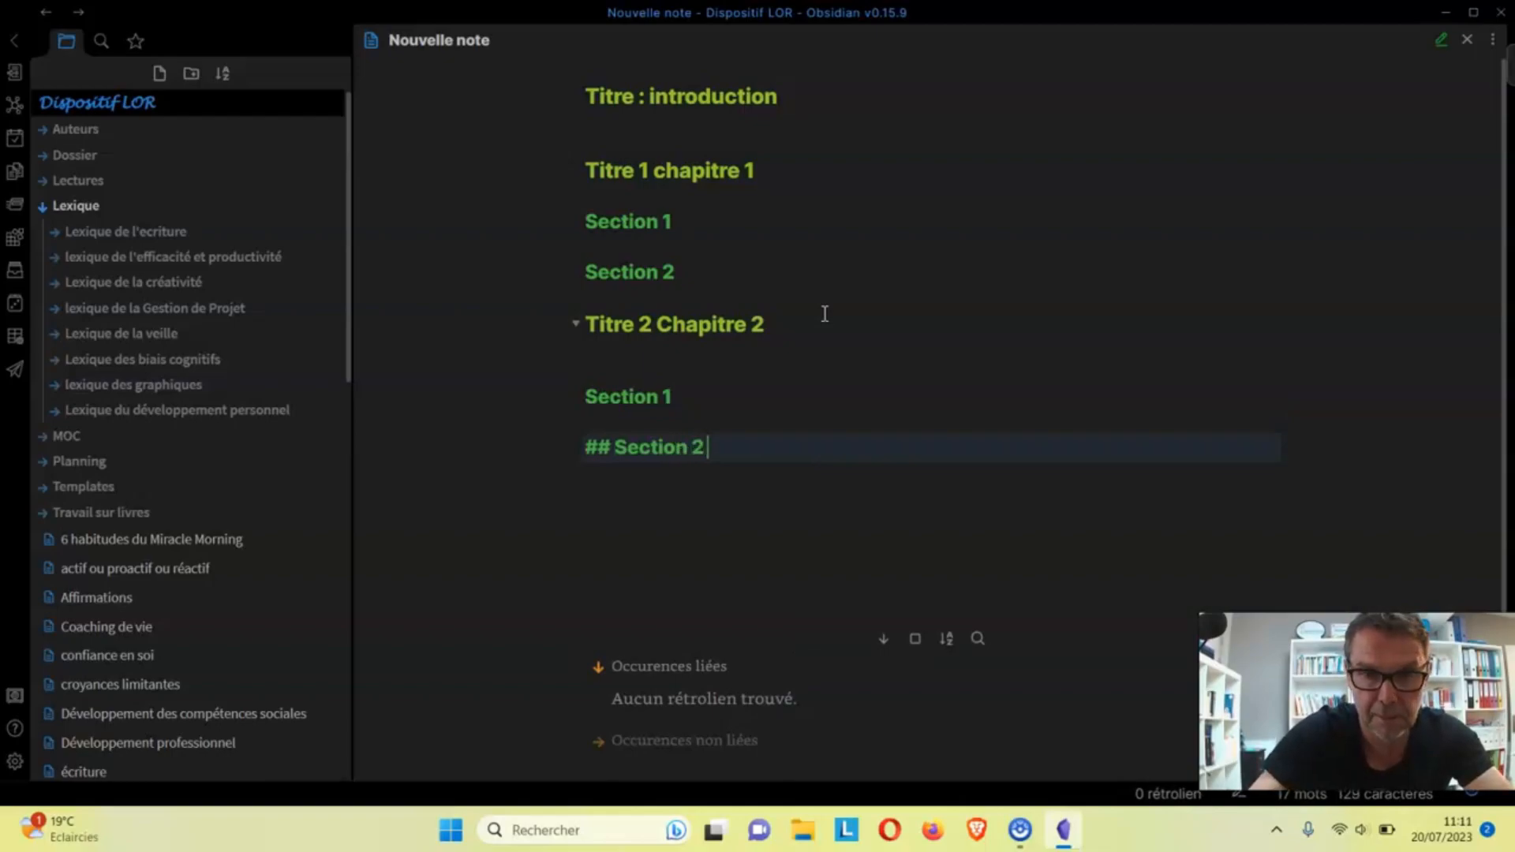
click(771, 419)
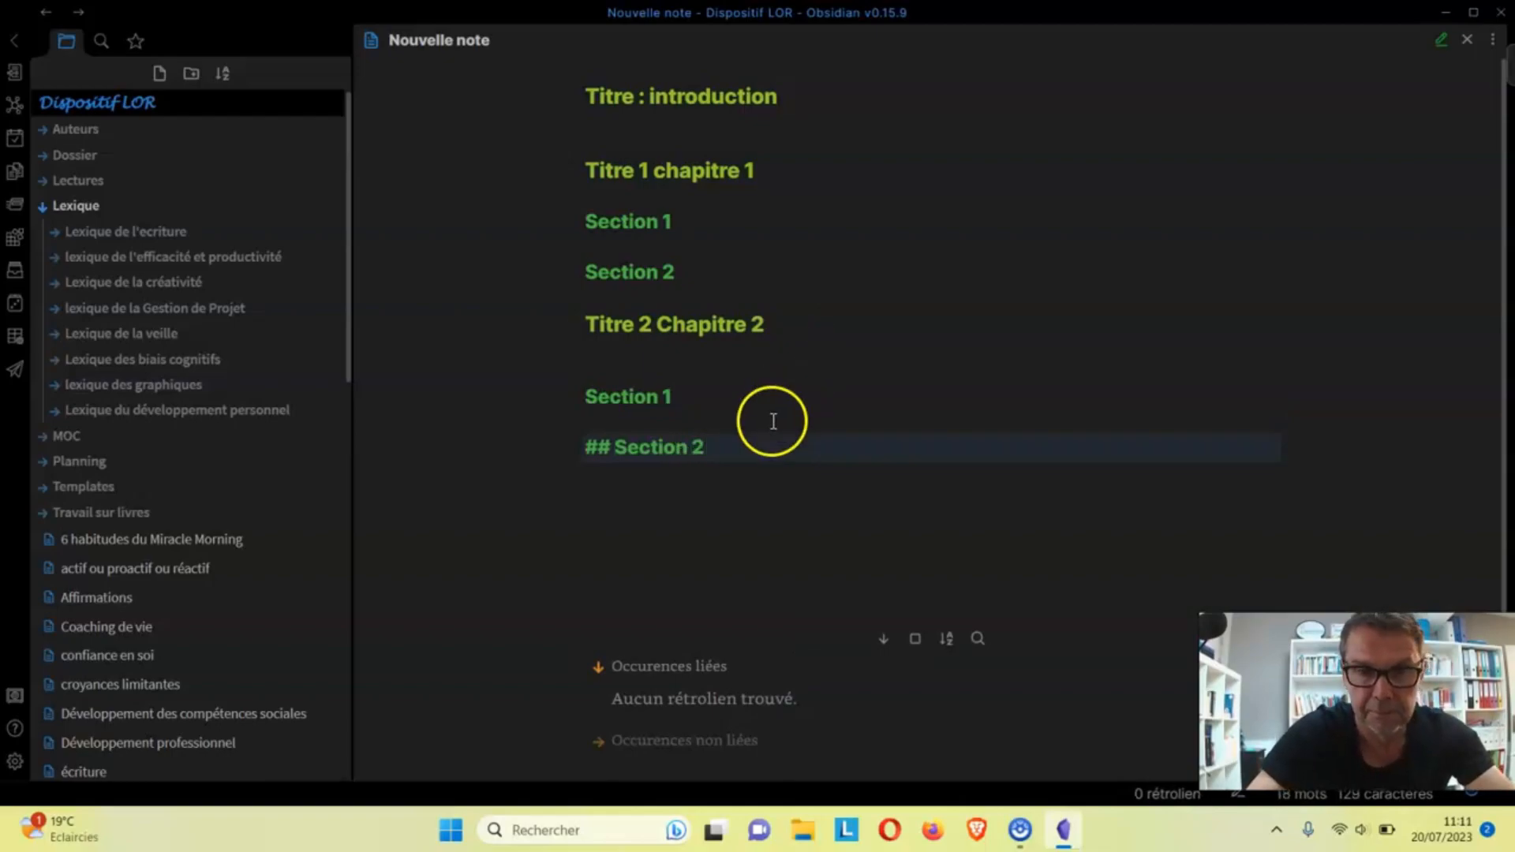
key(Return)
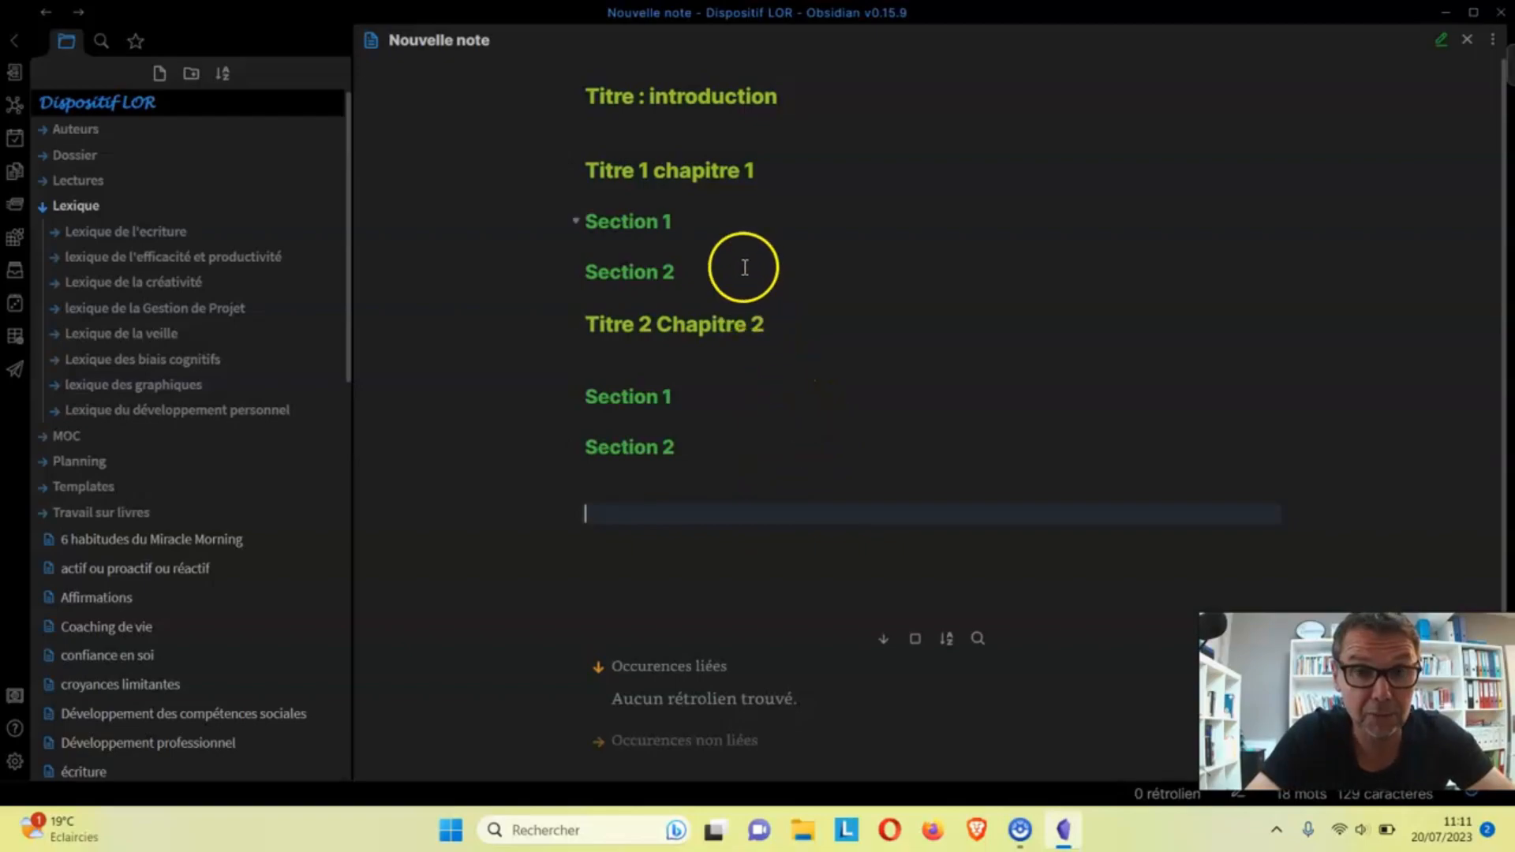
Examine the heading levels of the note's introduction, chapter and section headings.
click(707, 98)
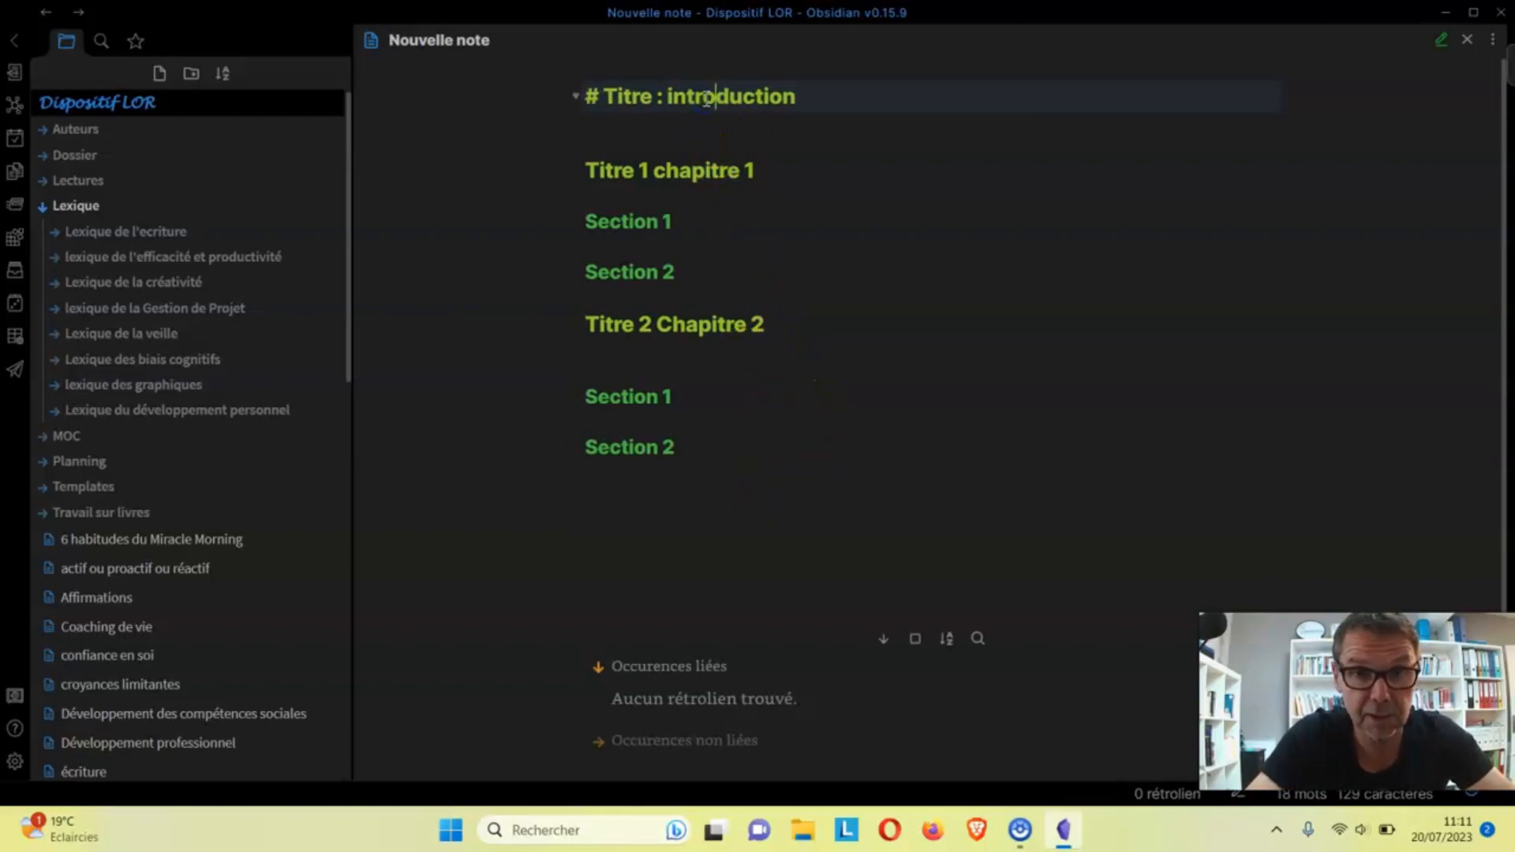
click(711, 170)
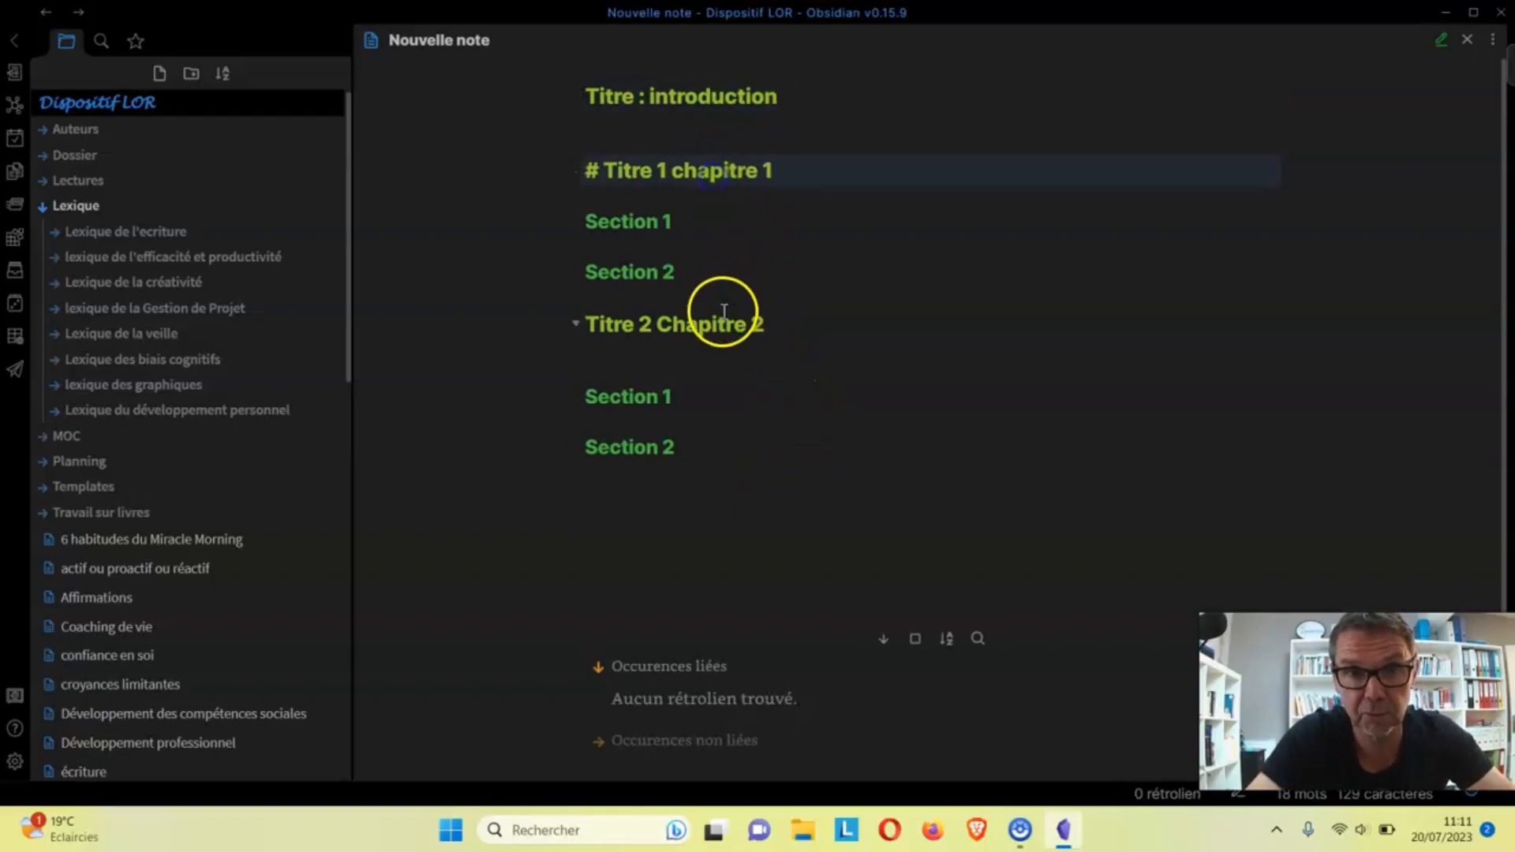
click(695, 165)
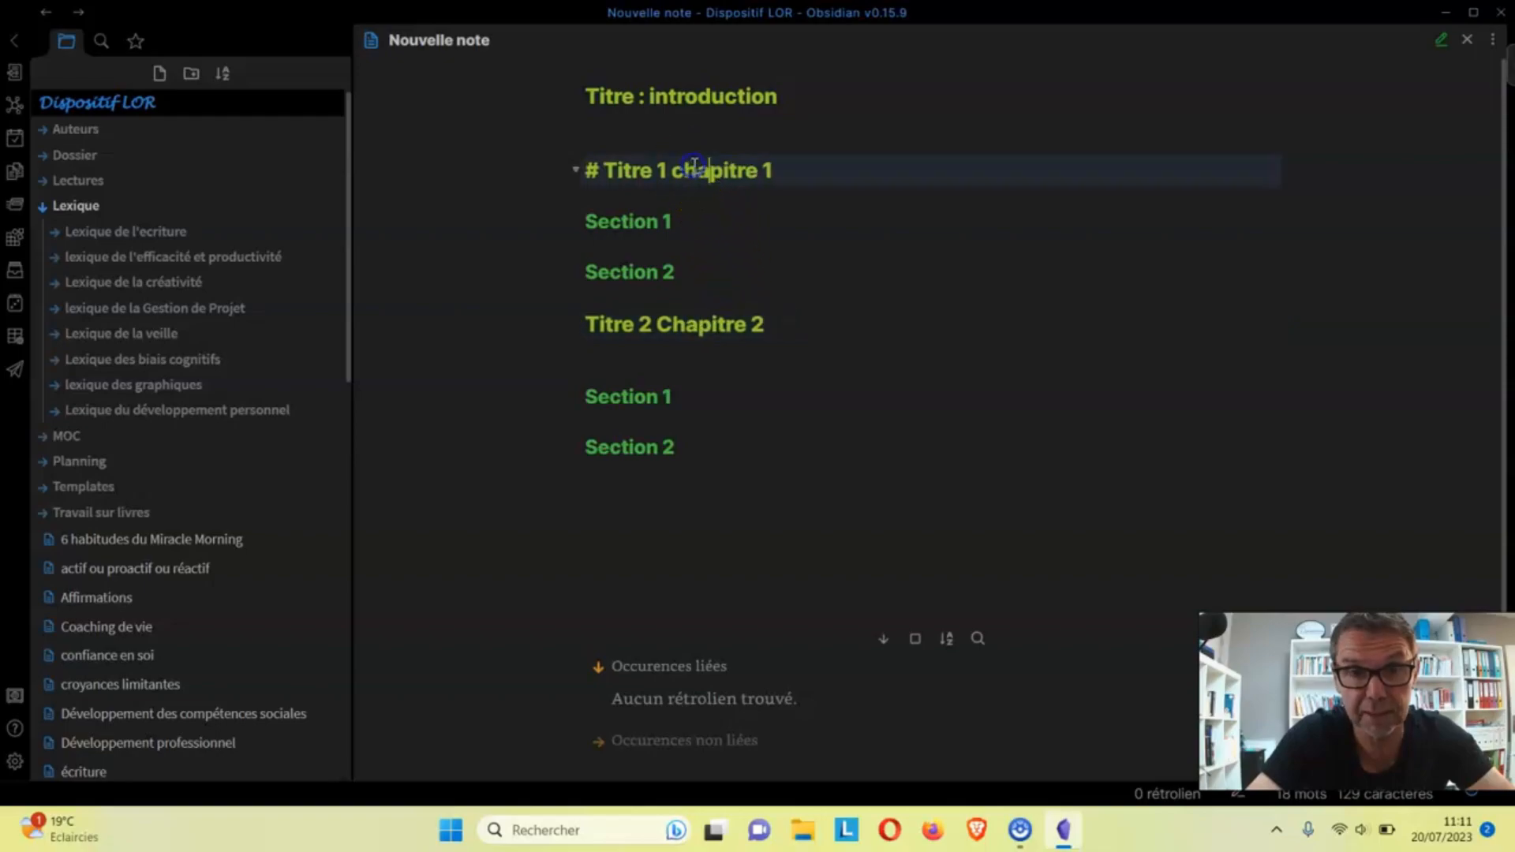
click(656, 224)
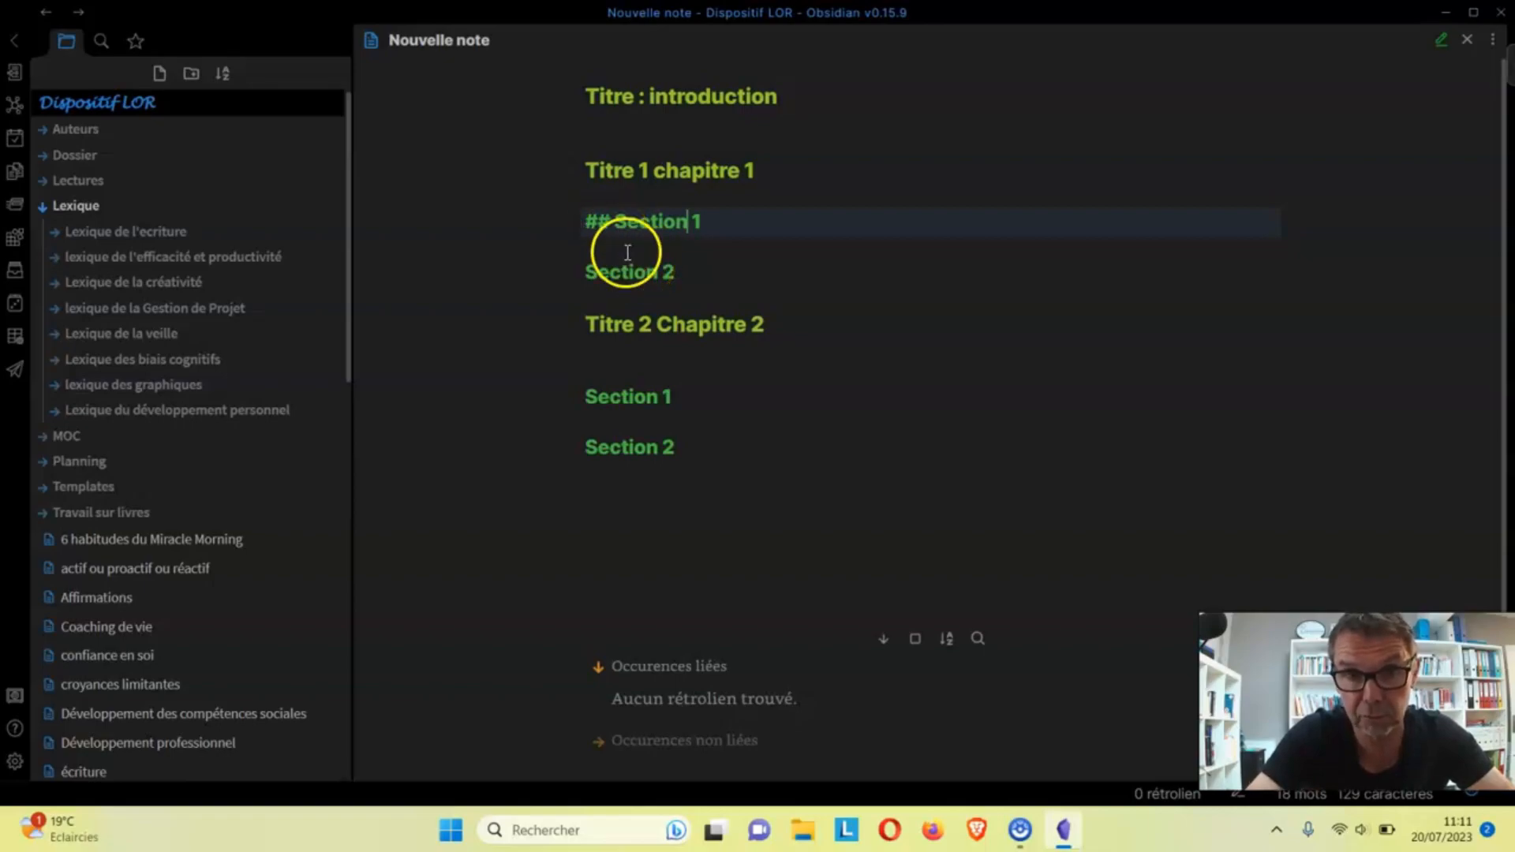
click(639, 281)
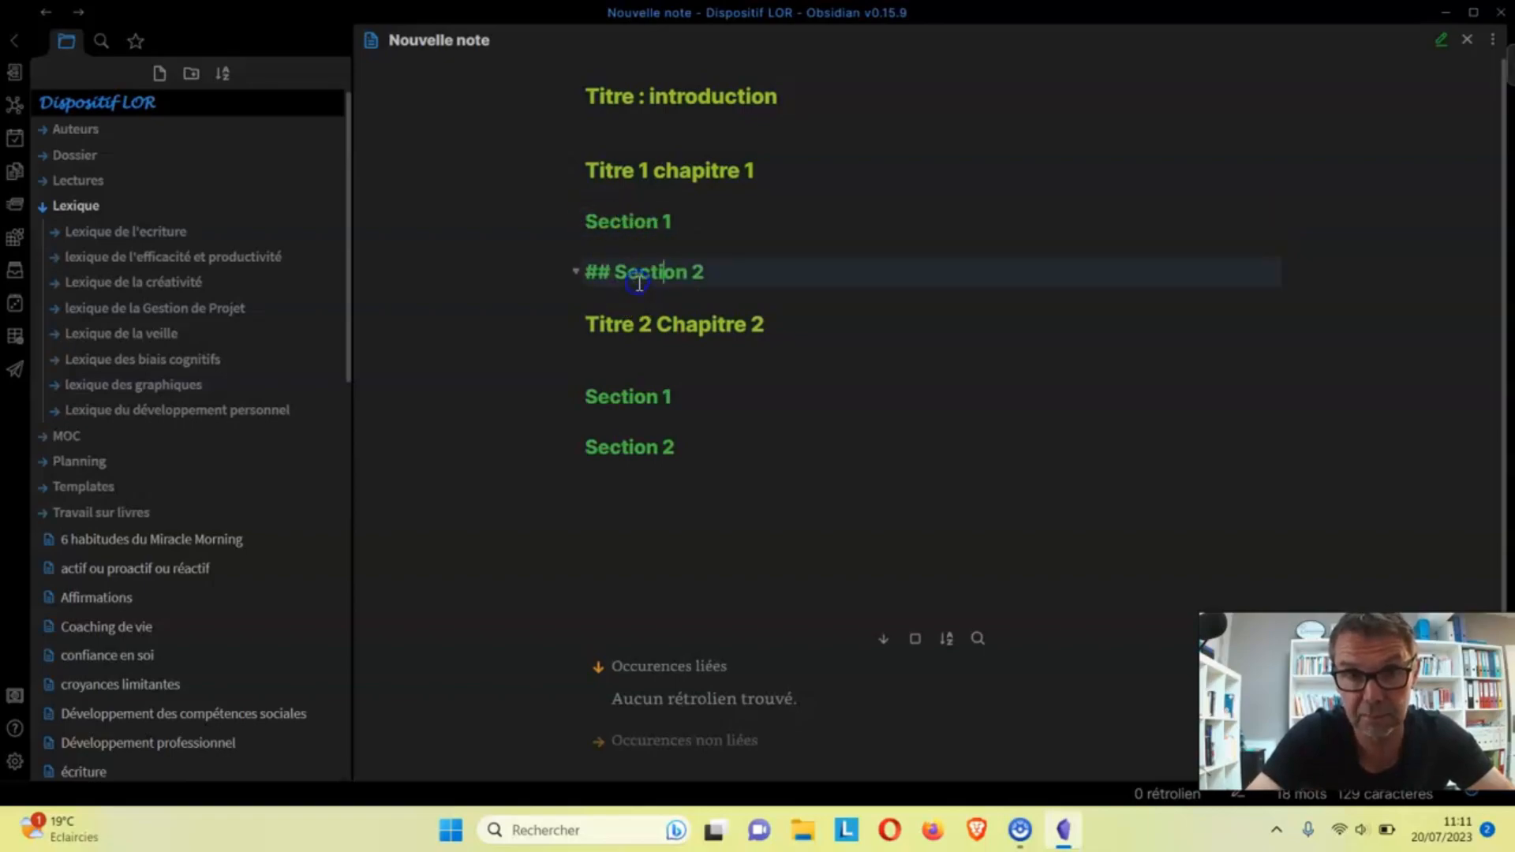
click(702, 396)
click(707, 525)
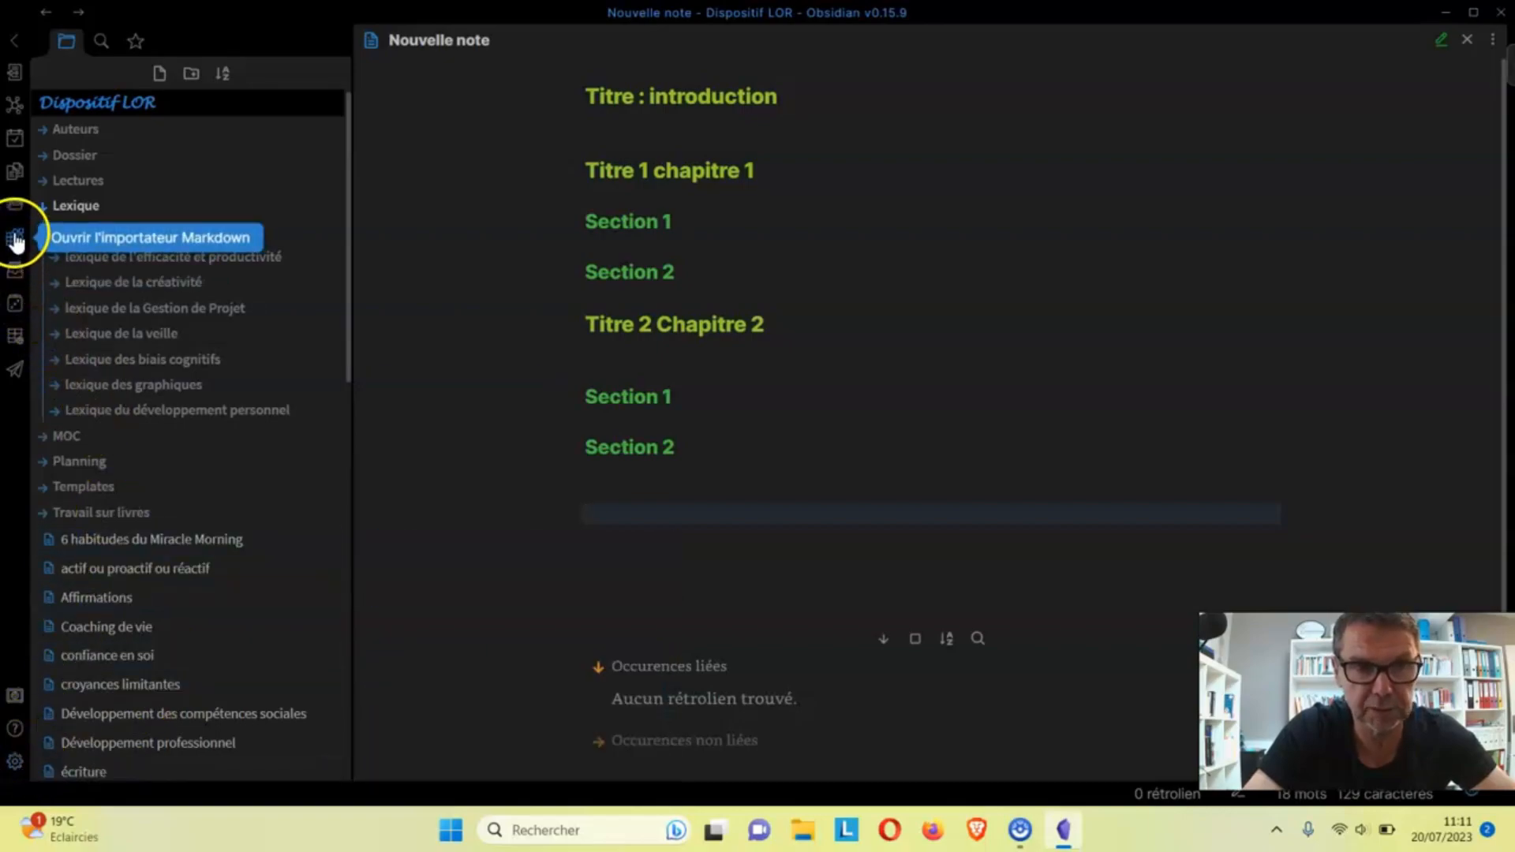
Preview the current note as a mind map using the Mind Map plugin's command.
click(16, 203)
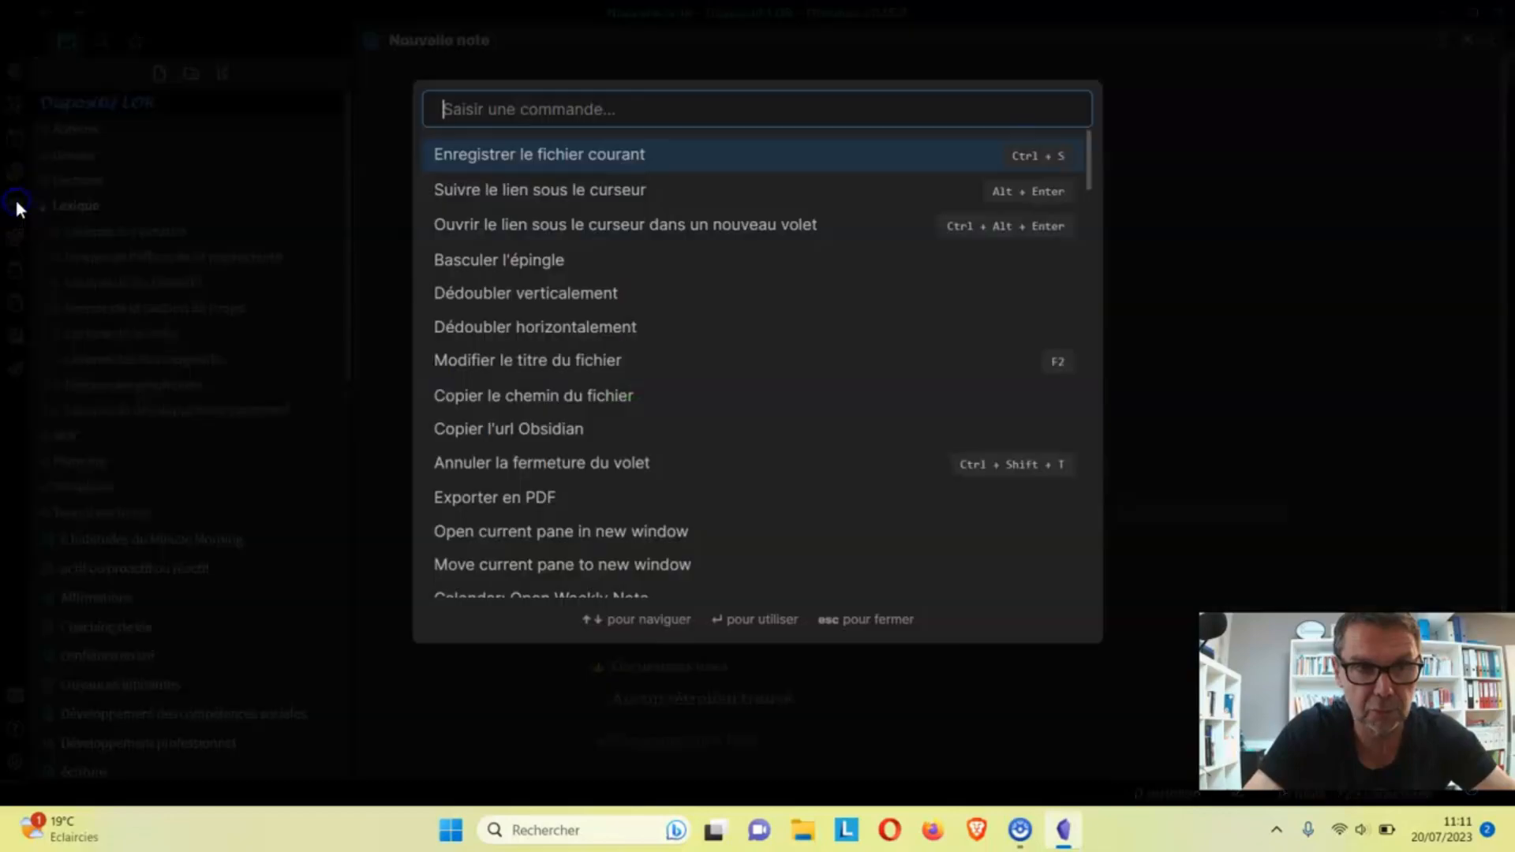
text(mind)
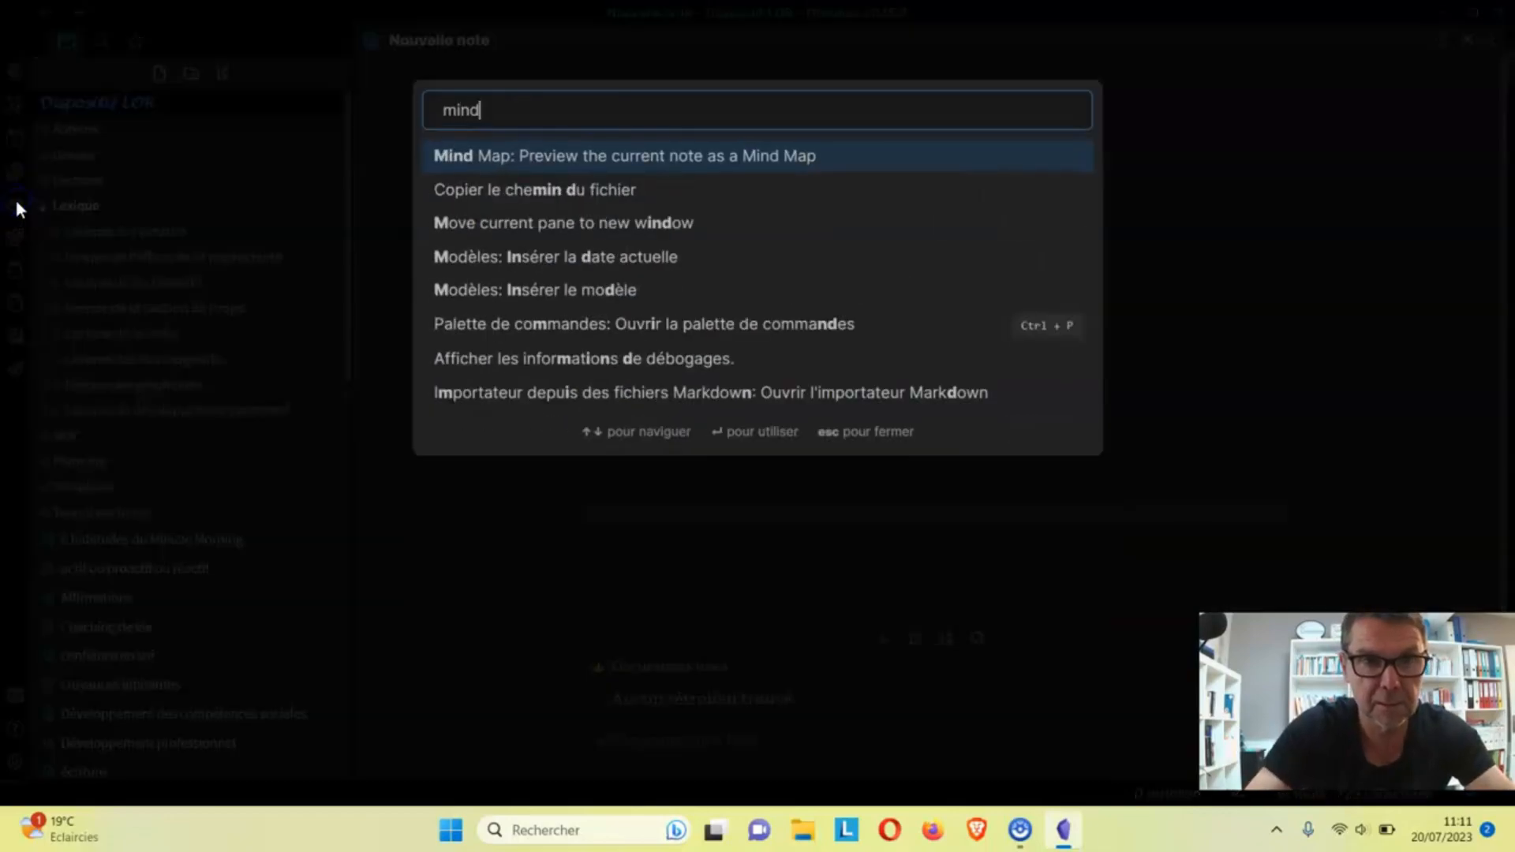
click(559, 162)
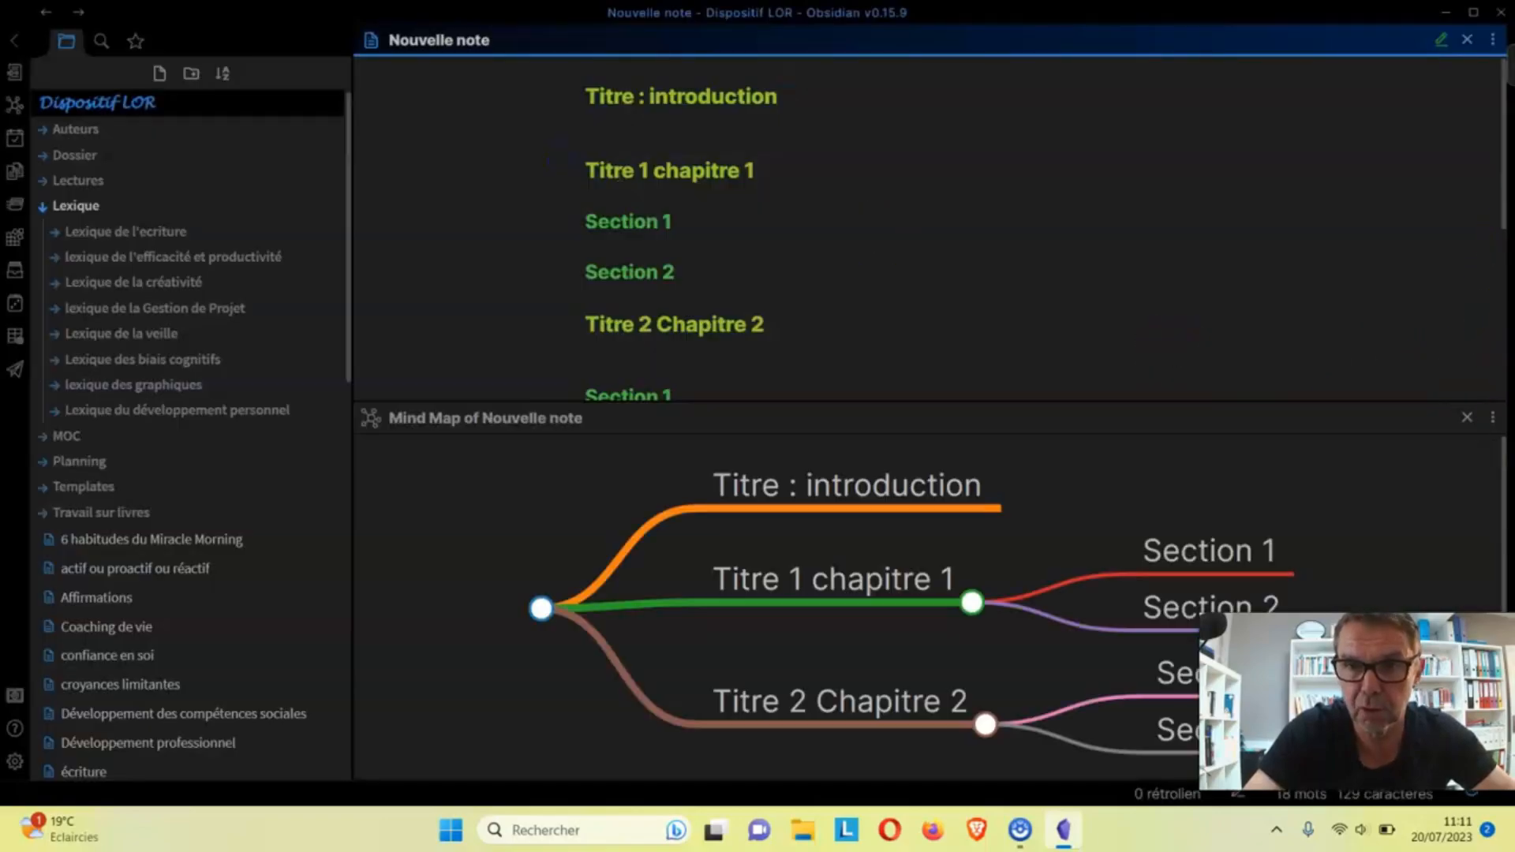
drag(1357, 701, 1322, 252)
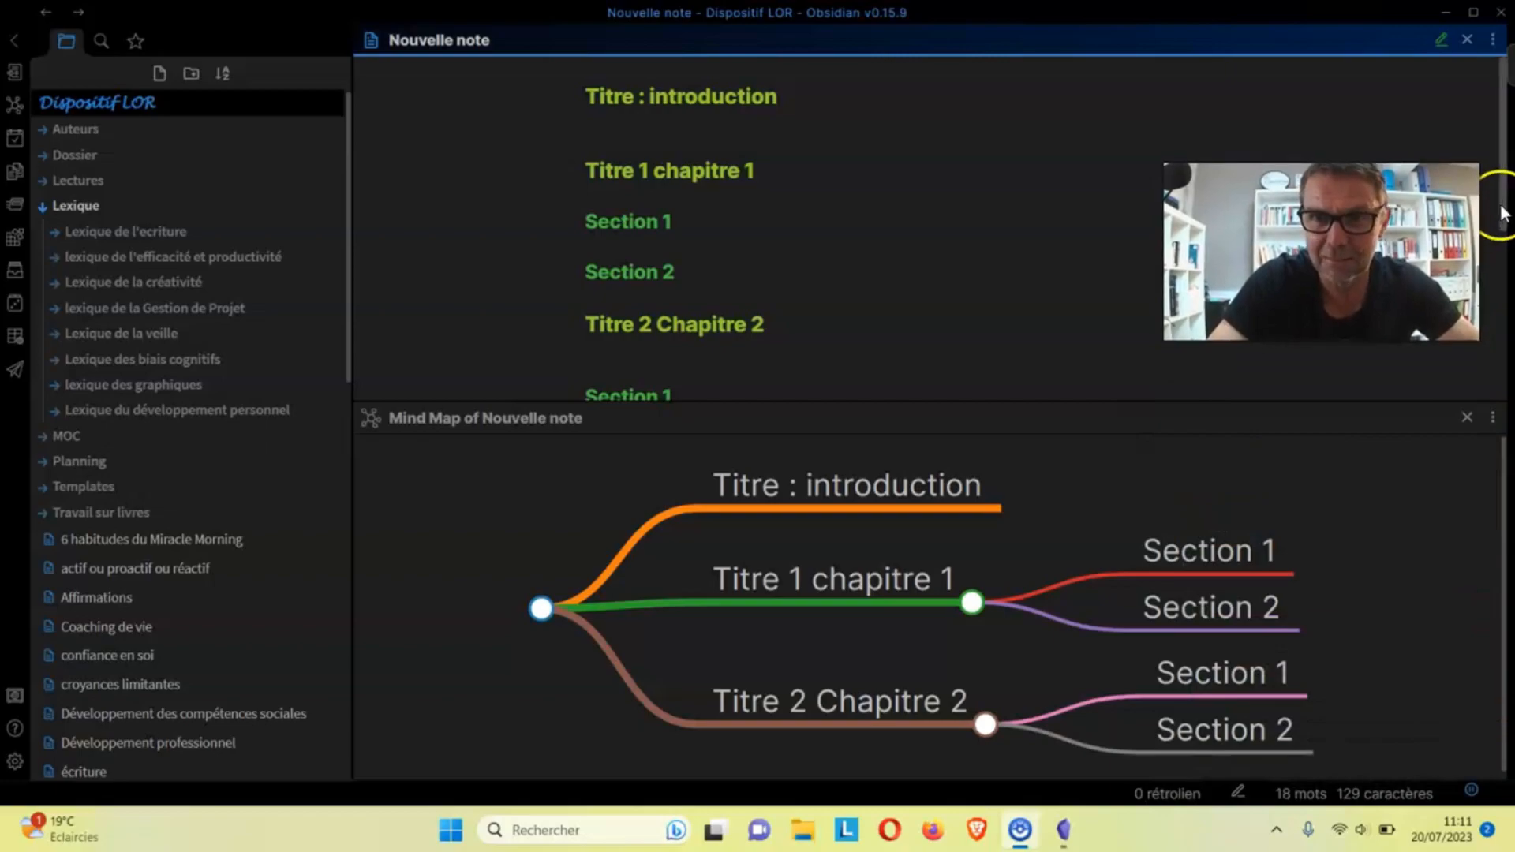
drag(1502, 213, 1503, 212)
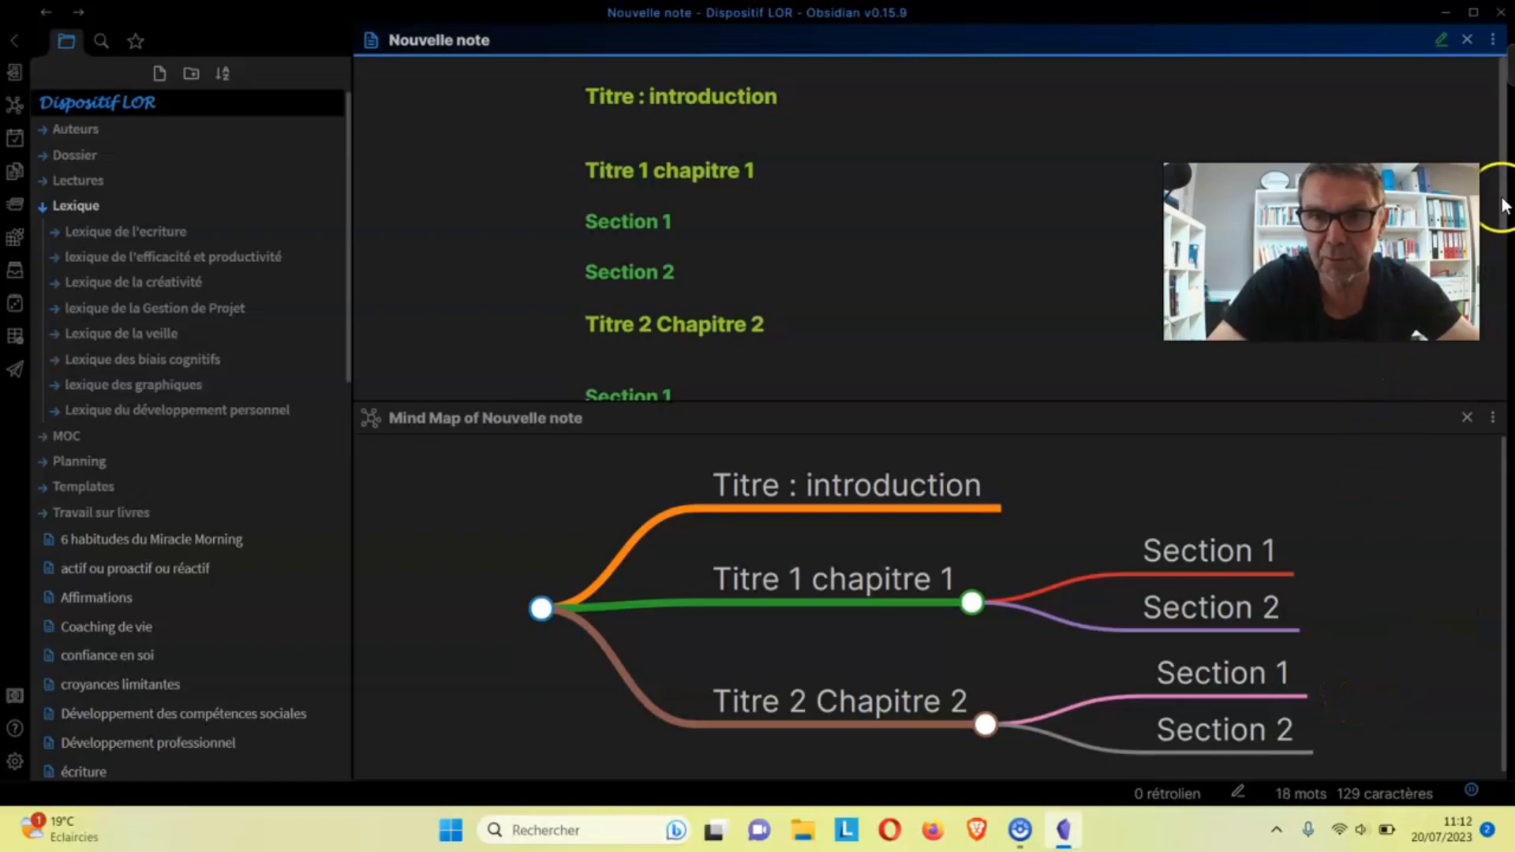
Add the level-two heading "Section 3" below Section 2 of chapter 1.
drag(1503, 203, 1509, 237)
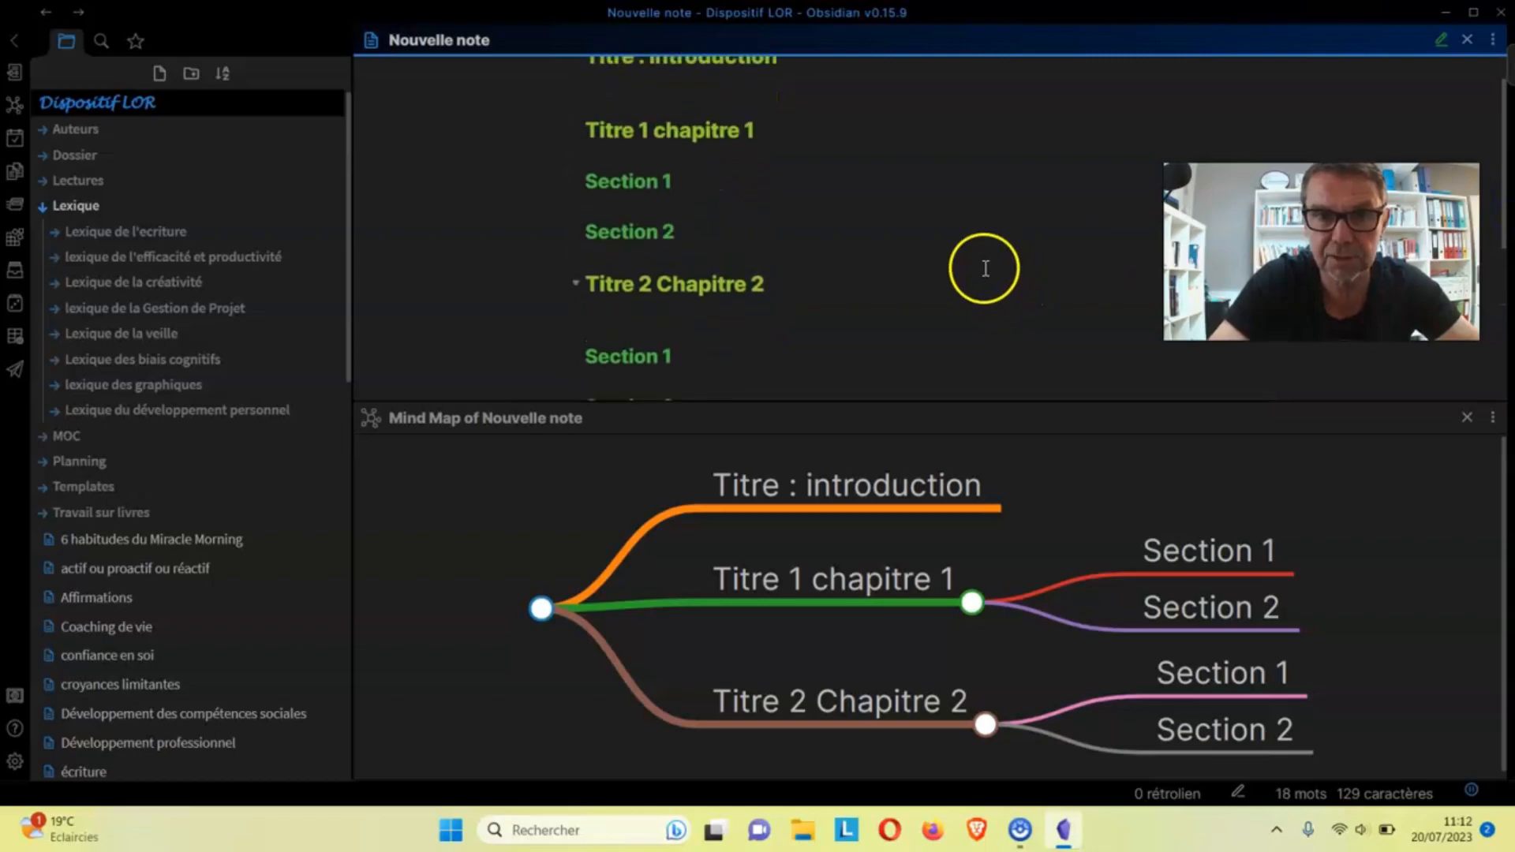
click(954, 233)
key(Return)
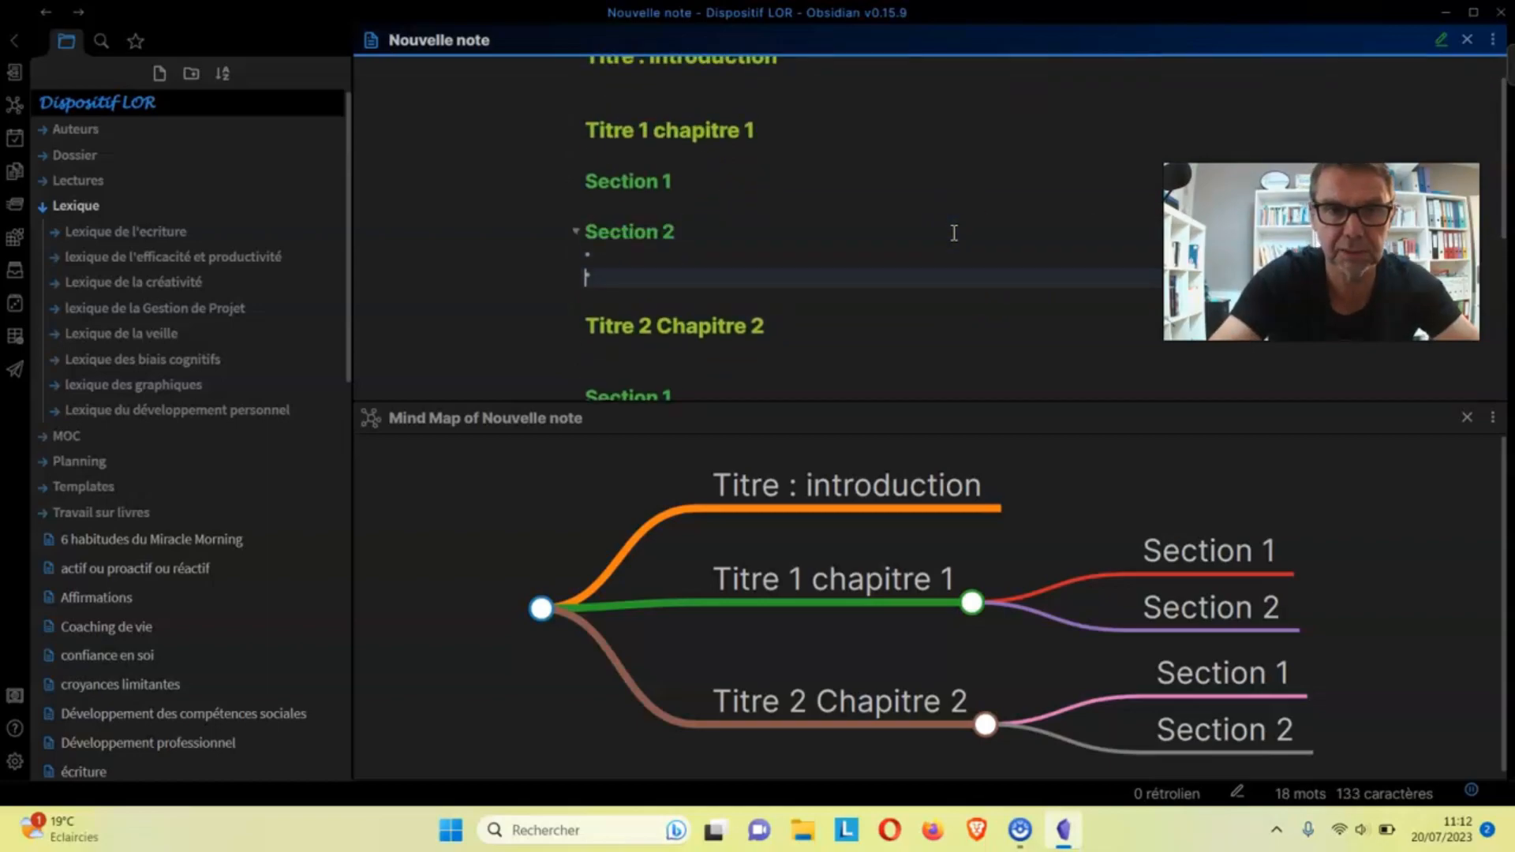
key(Return)
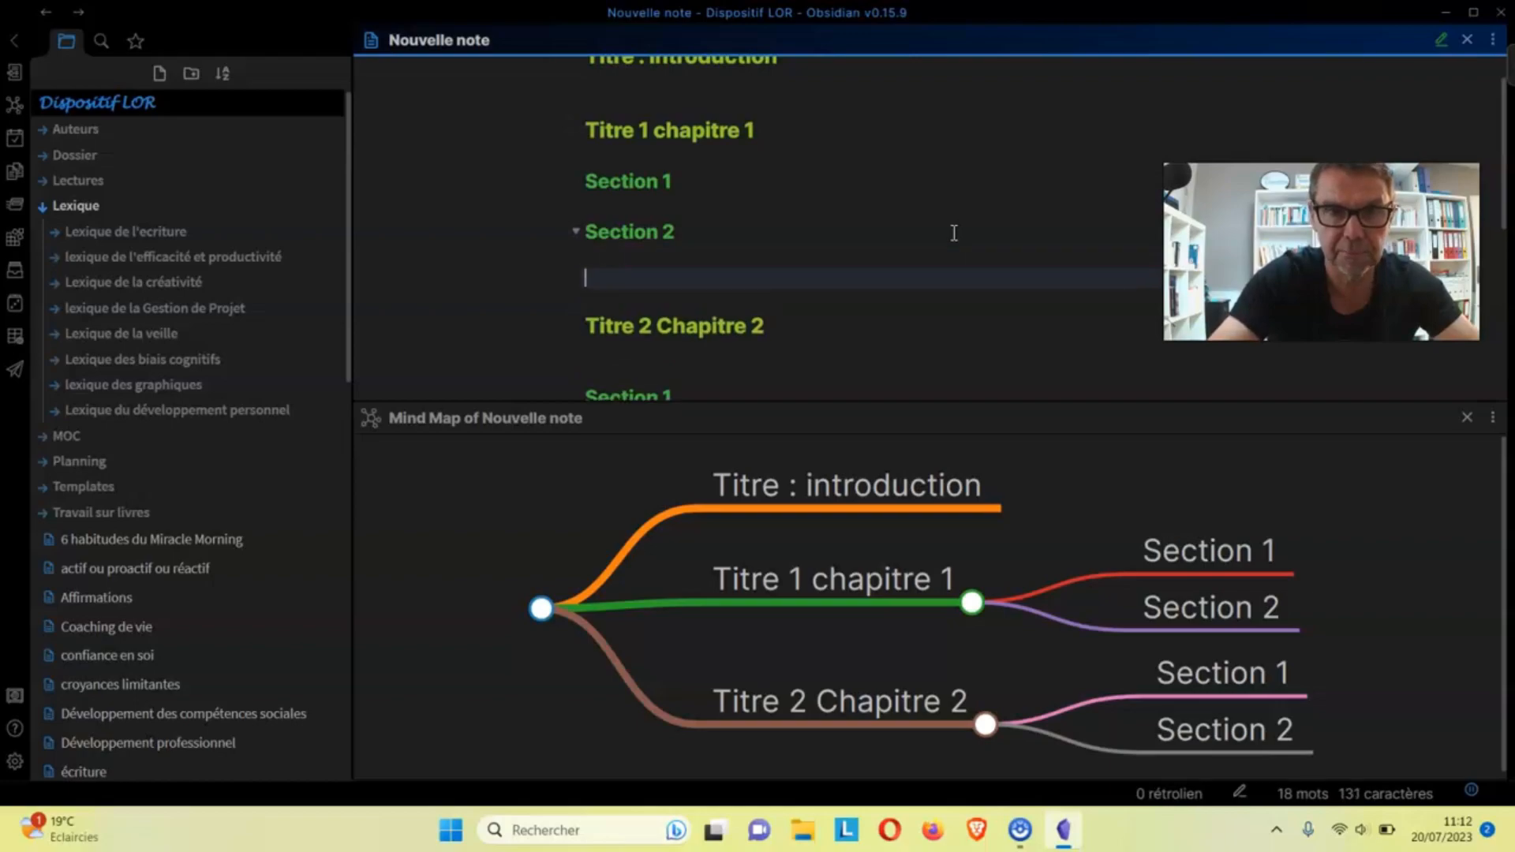
text(##)
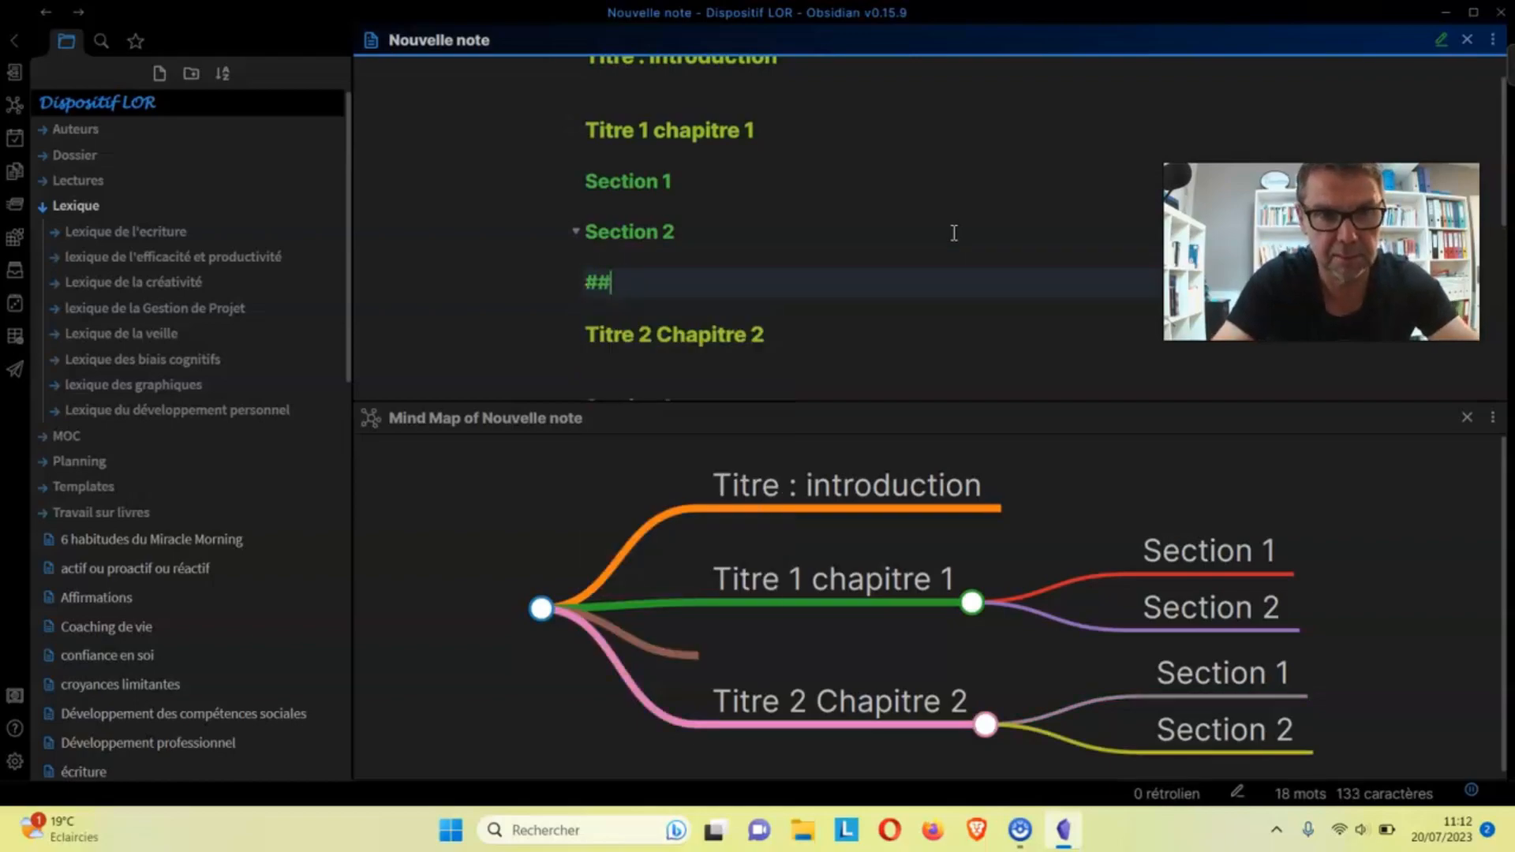
text( Section )
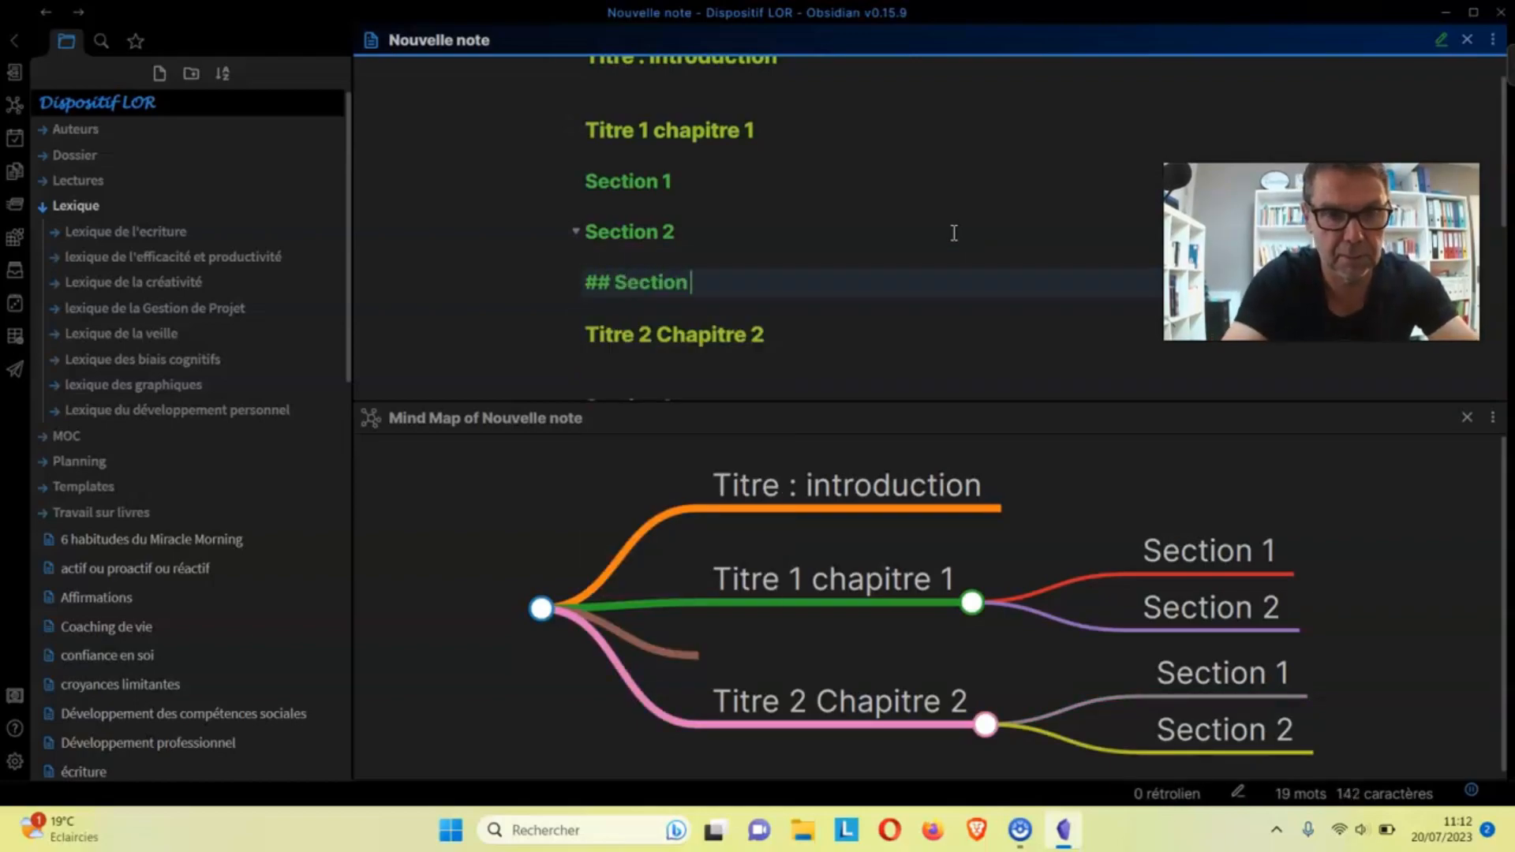
text(3)
key(Return)
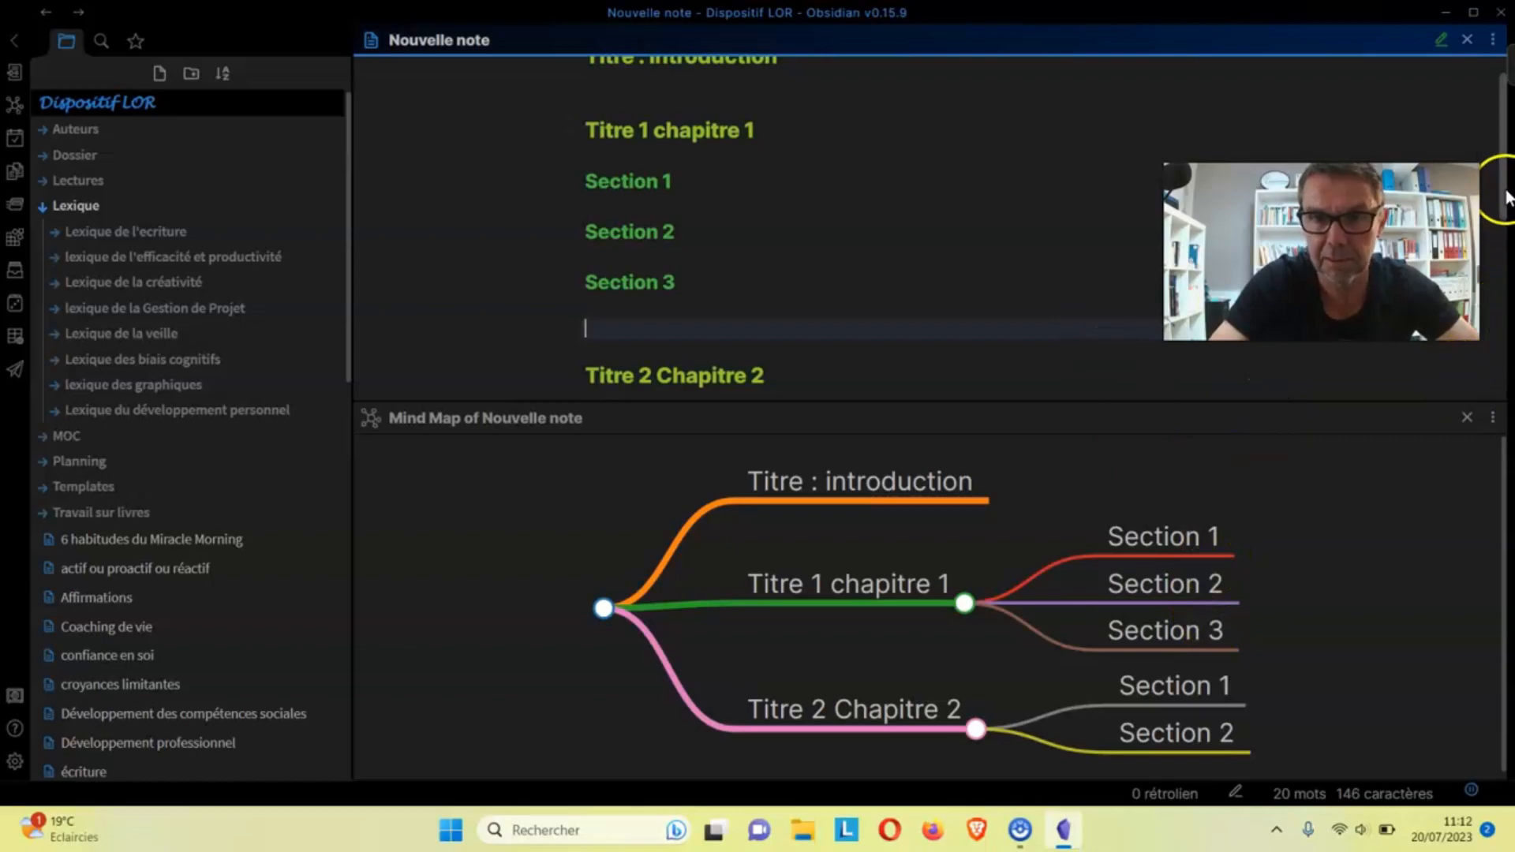
Add the level-two heading "Section 3" below Section 2 of chapter 2.
scroll(1500, 197, down, 3)
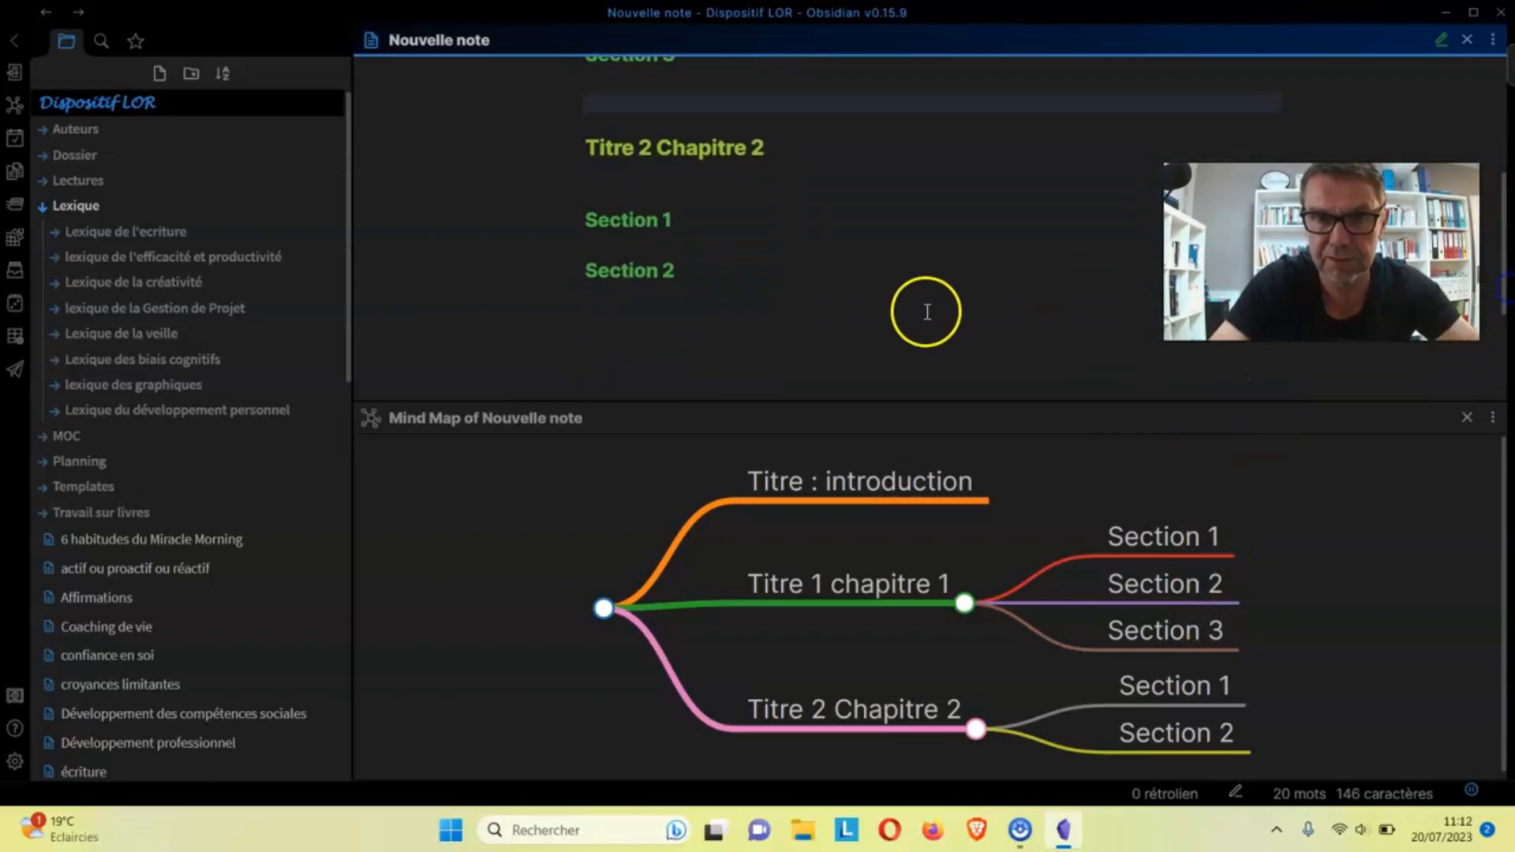
click(884, 268)
key(Return)
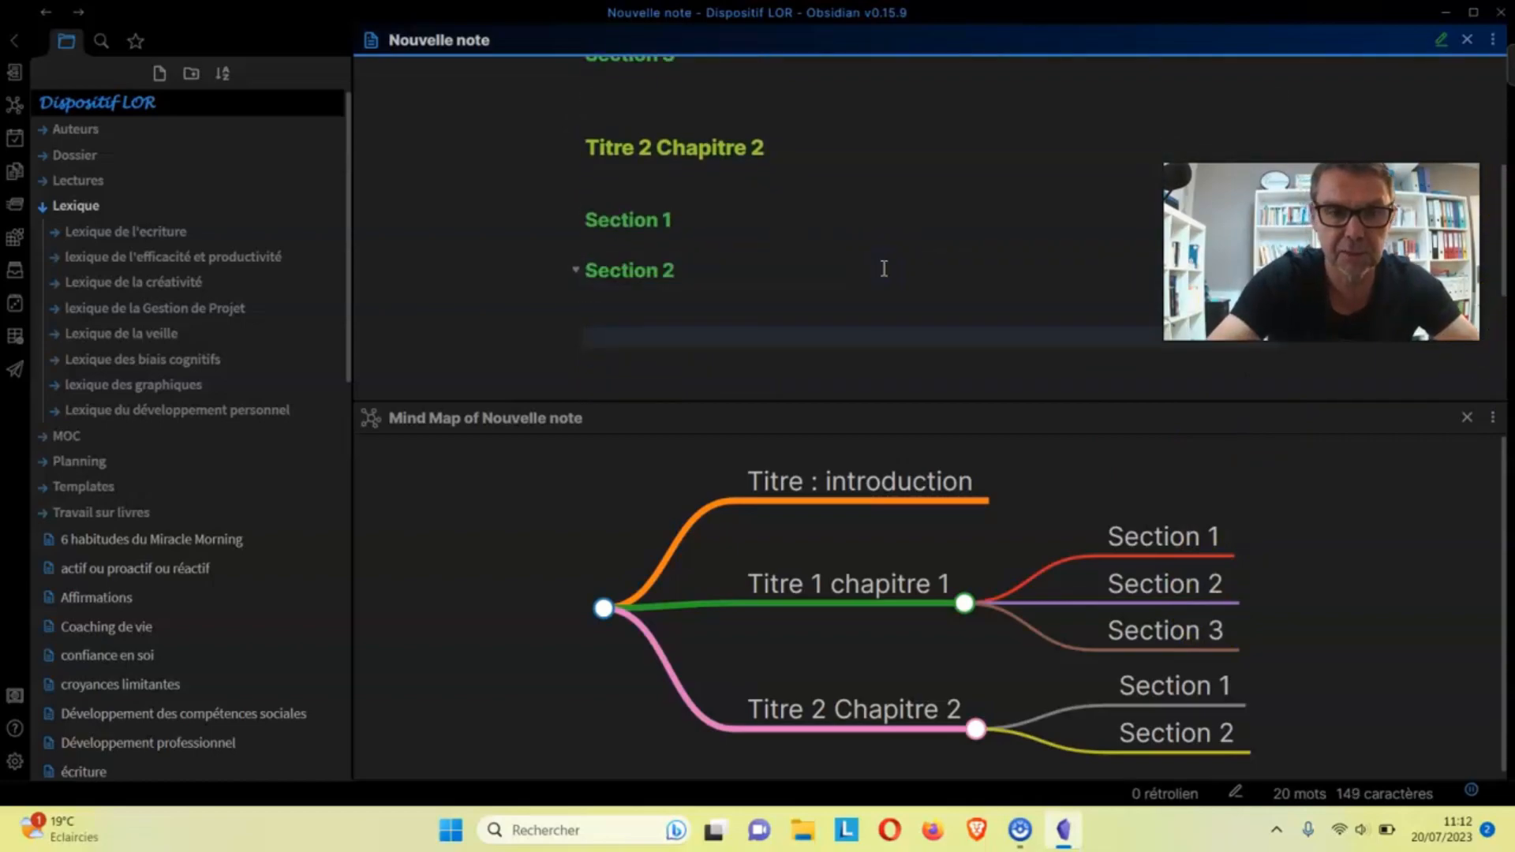
key(BackSpace)
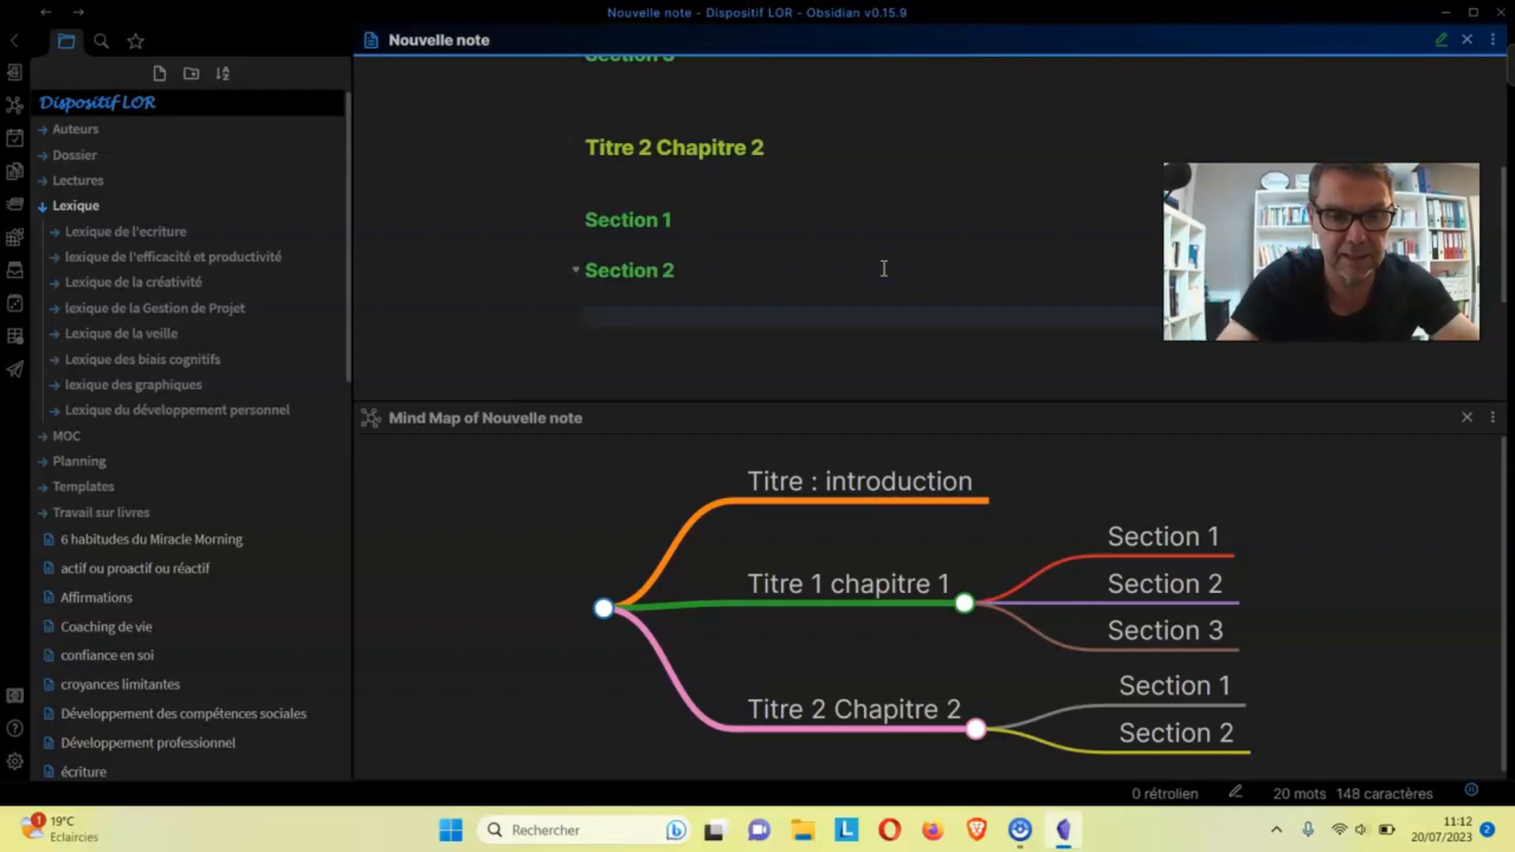
text(## Section)
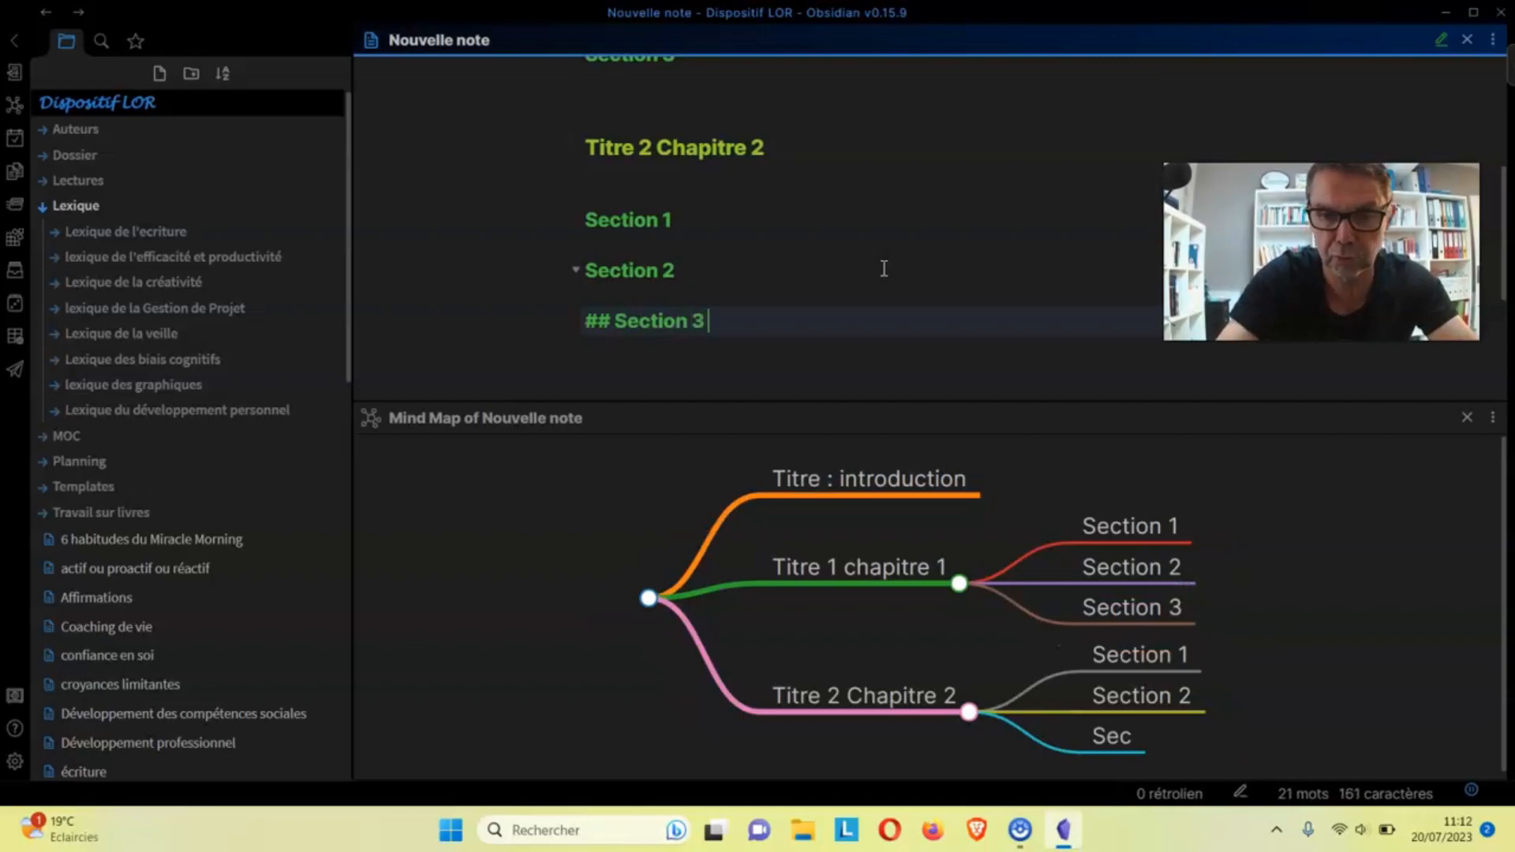
text( 3)
key(Return)
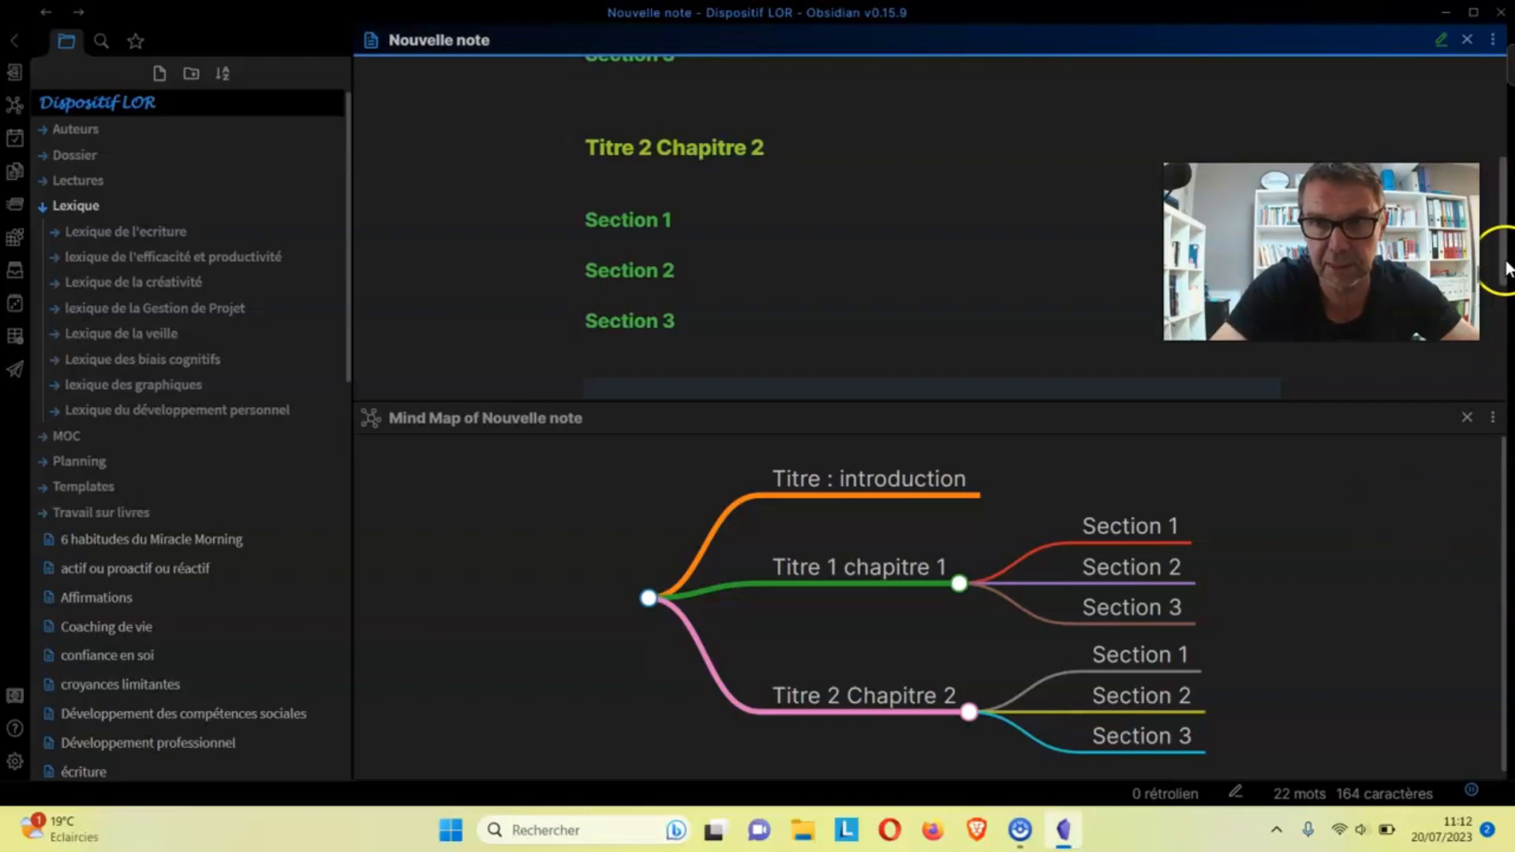
scroll(1508, 269, up, 3)
scroll(1509, 253, down, 2)
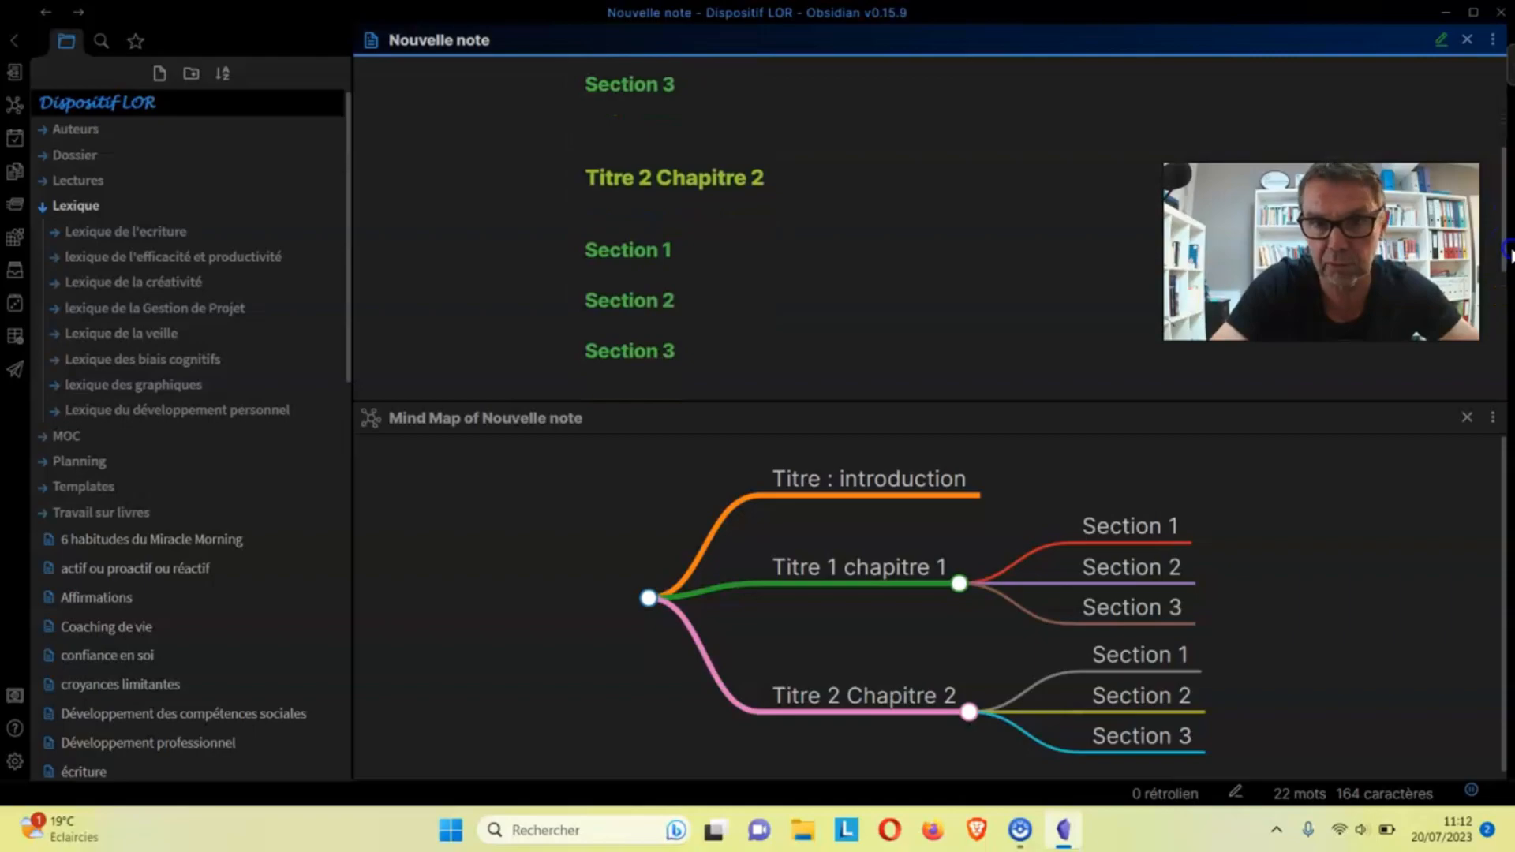
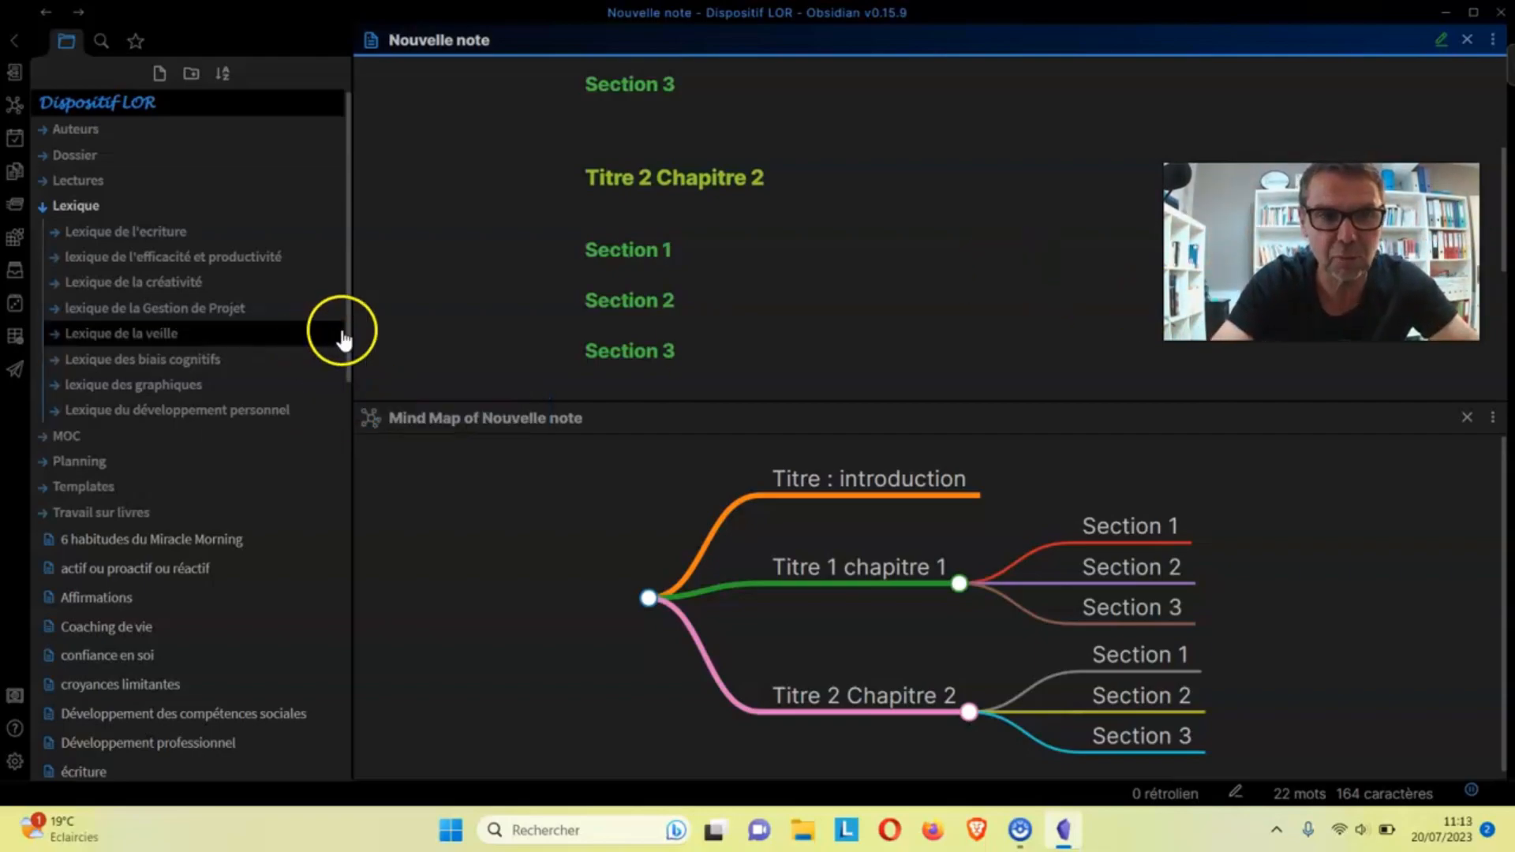
Open the note "intelligence intrapersonnelle" without the mind map pane and look through its headings.
drag(347, 298, 349, 580)
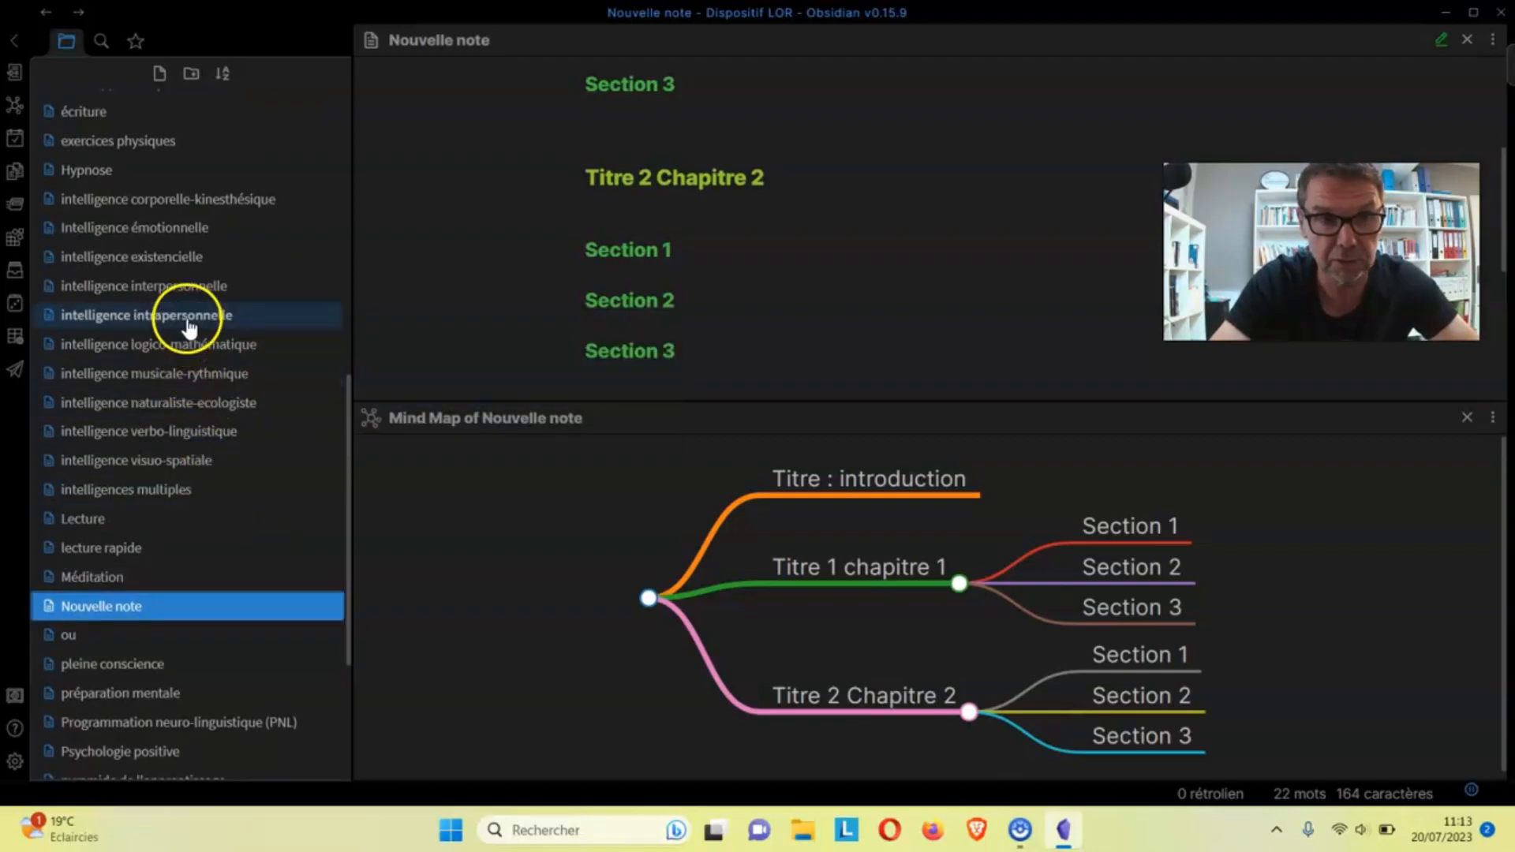
click(188, 316)
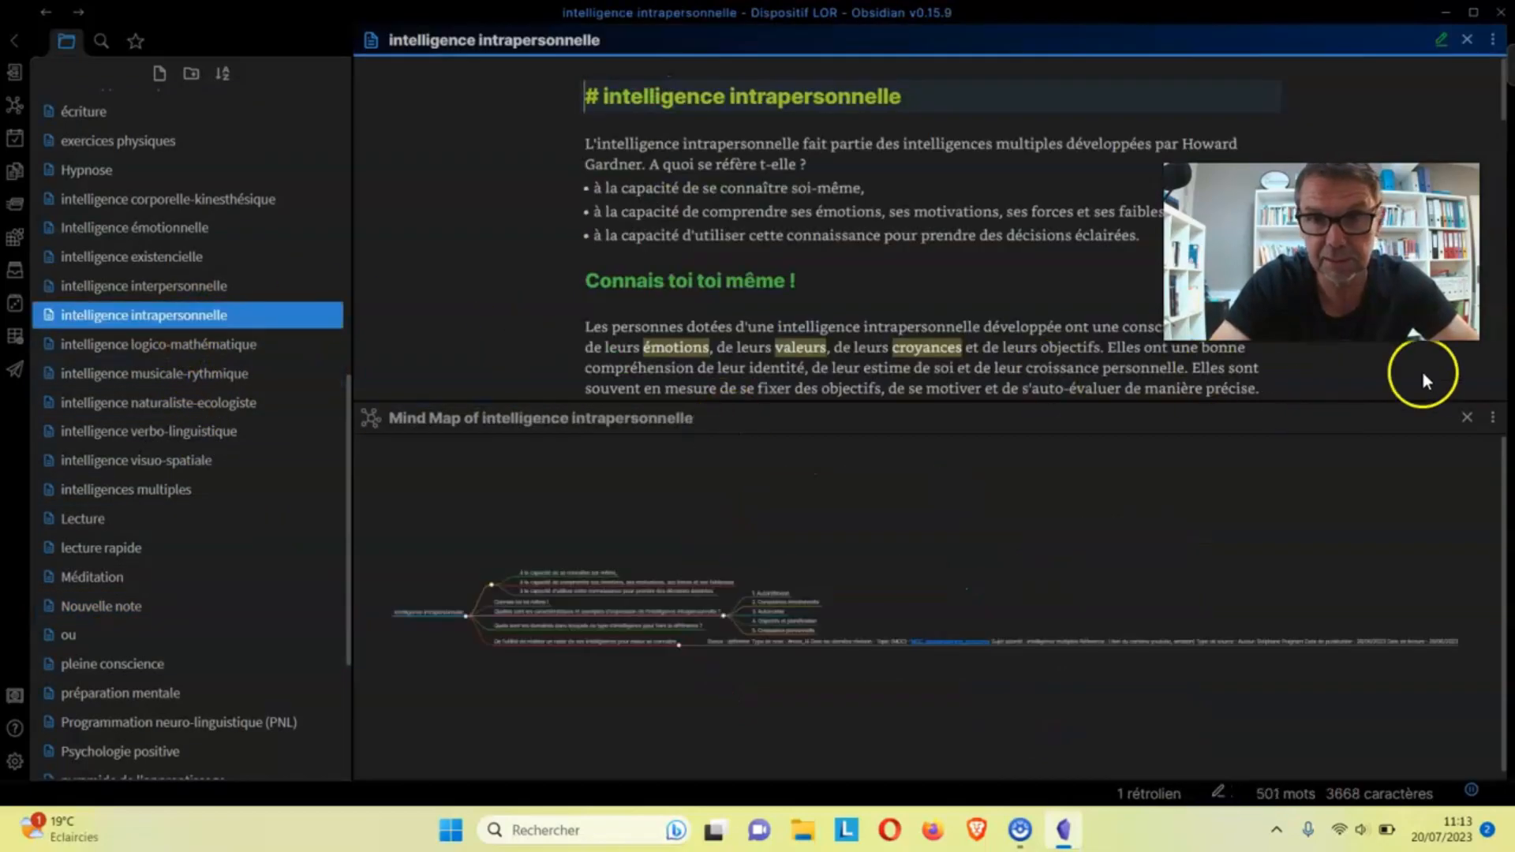
click(1466, 418)
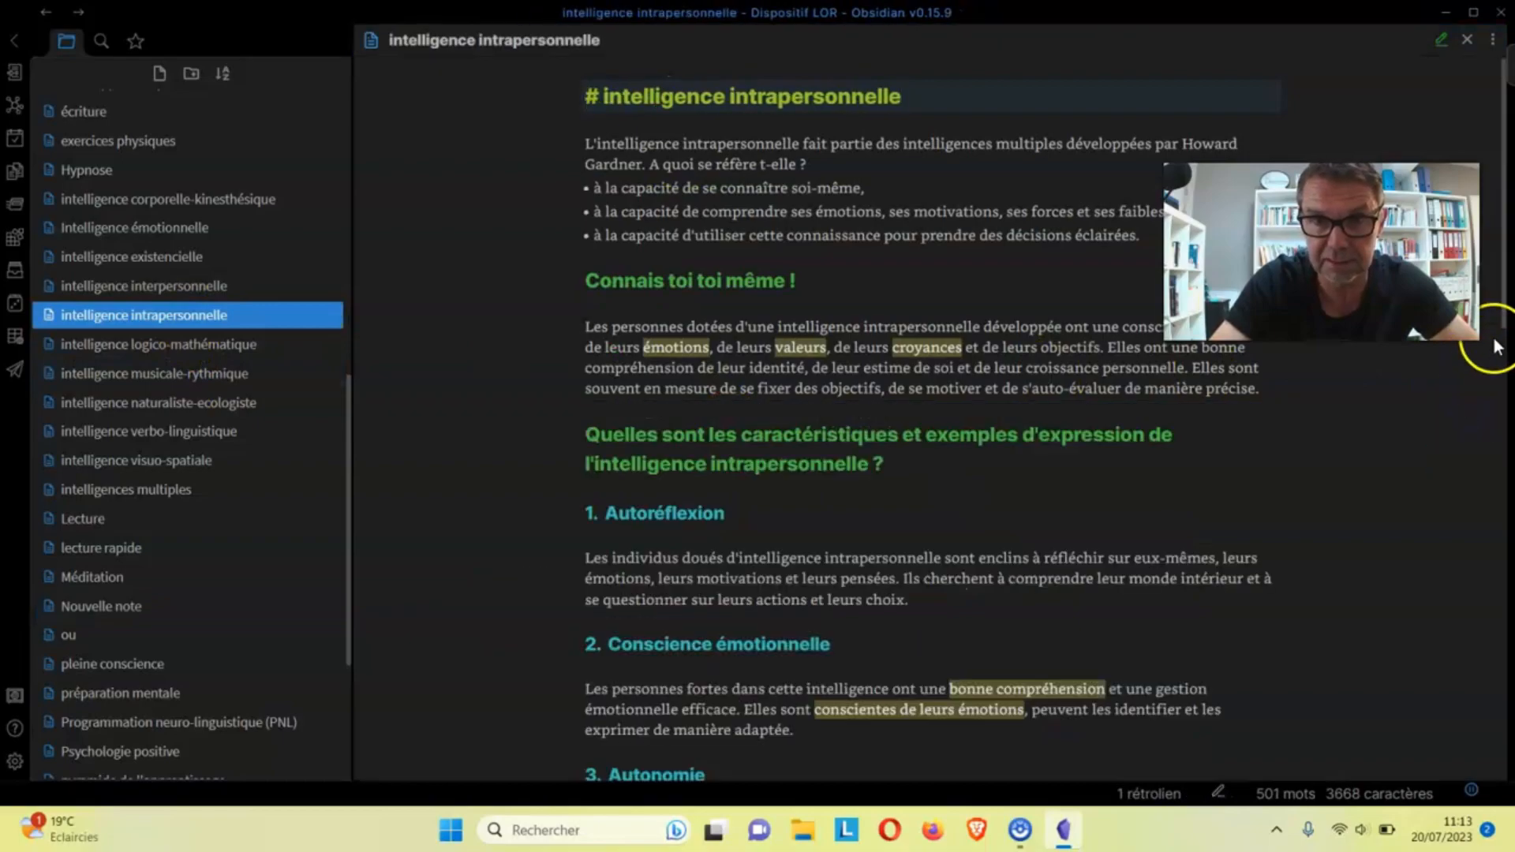
drag(1507, 270, 1513, 396)
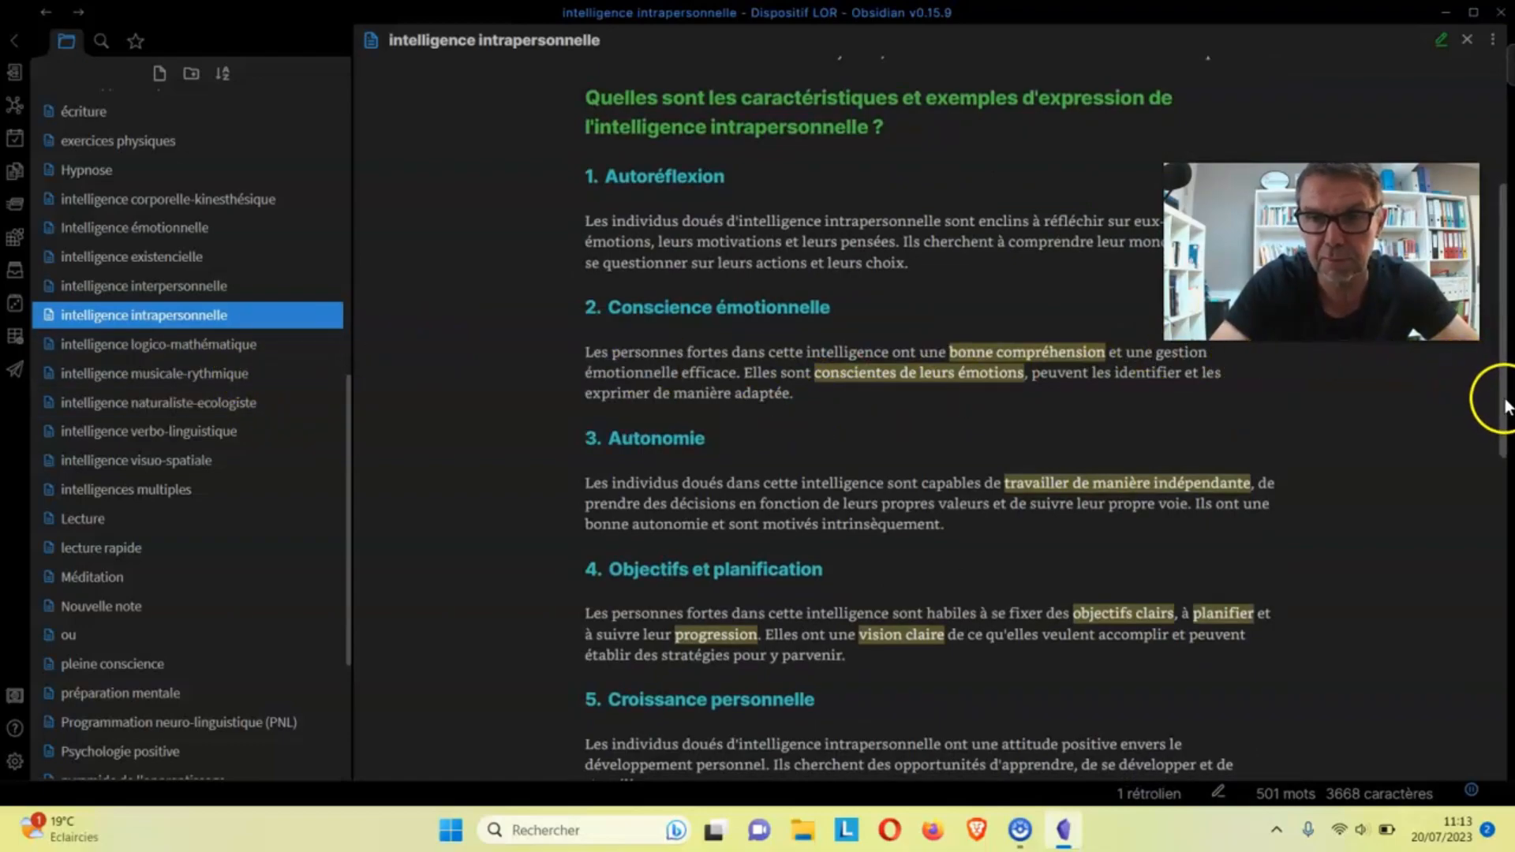
drag(1508, 397, 1504, 286)
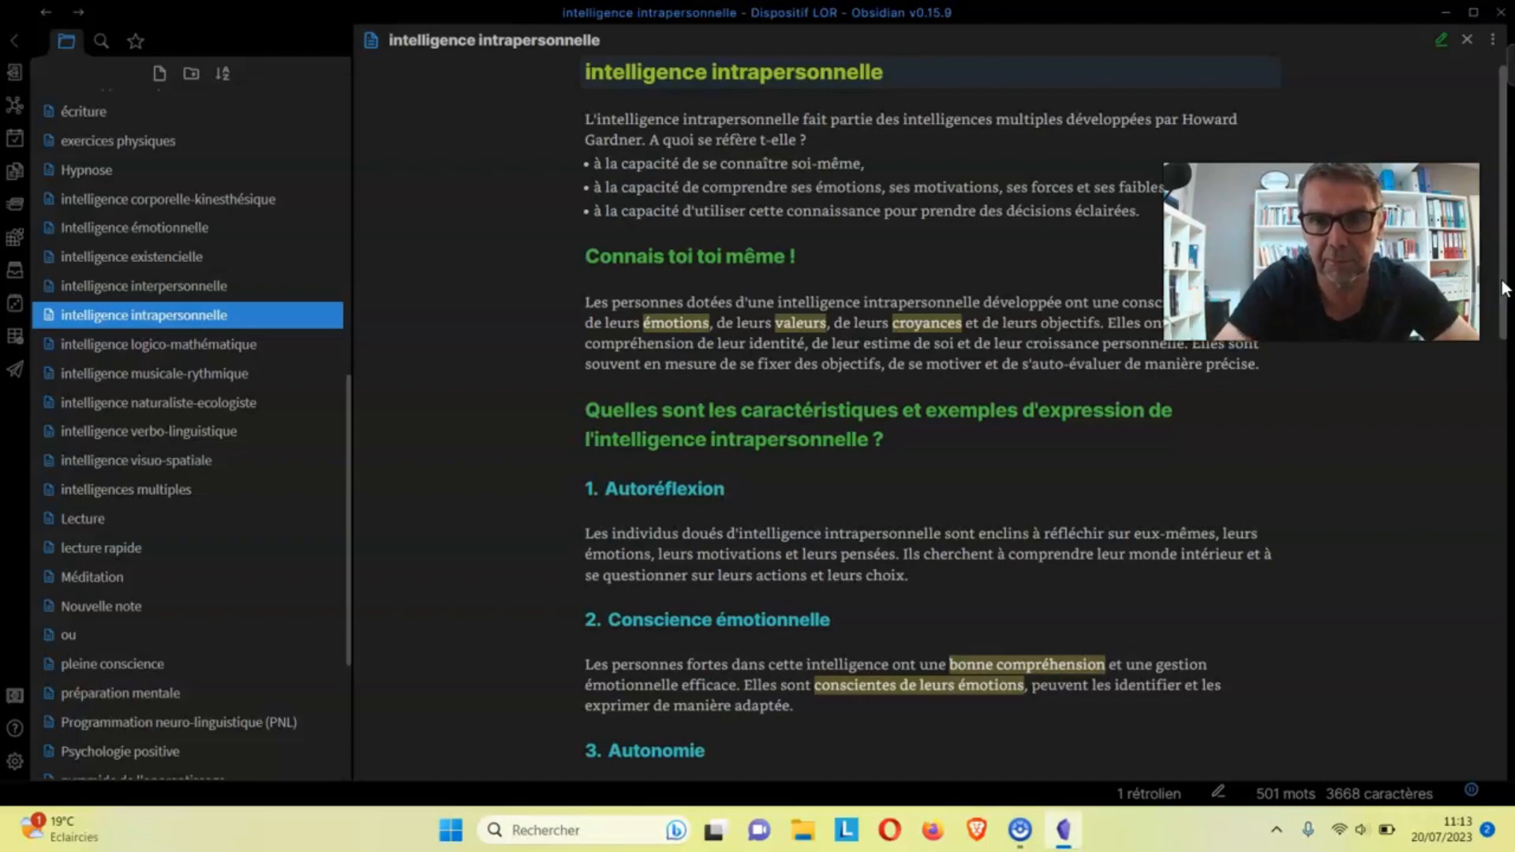
Browse the notes on musical, naturalist, verbal, visual and multiple intelligences, plus "préparation mentale" and "pleine conscience", for one suited to a mind map.
click(234, 348)
click(233, 375)
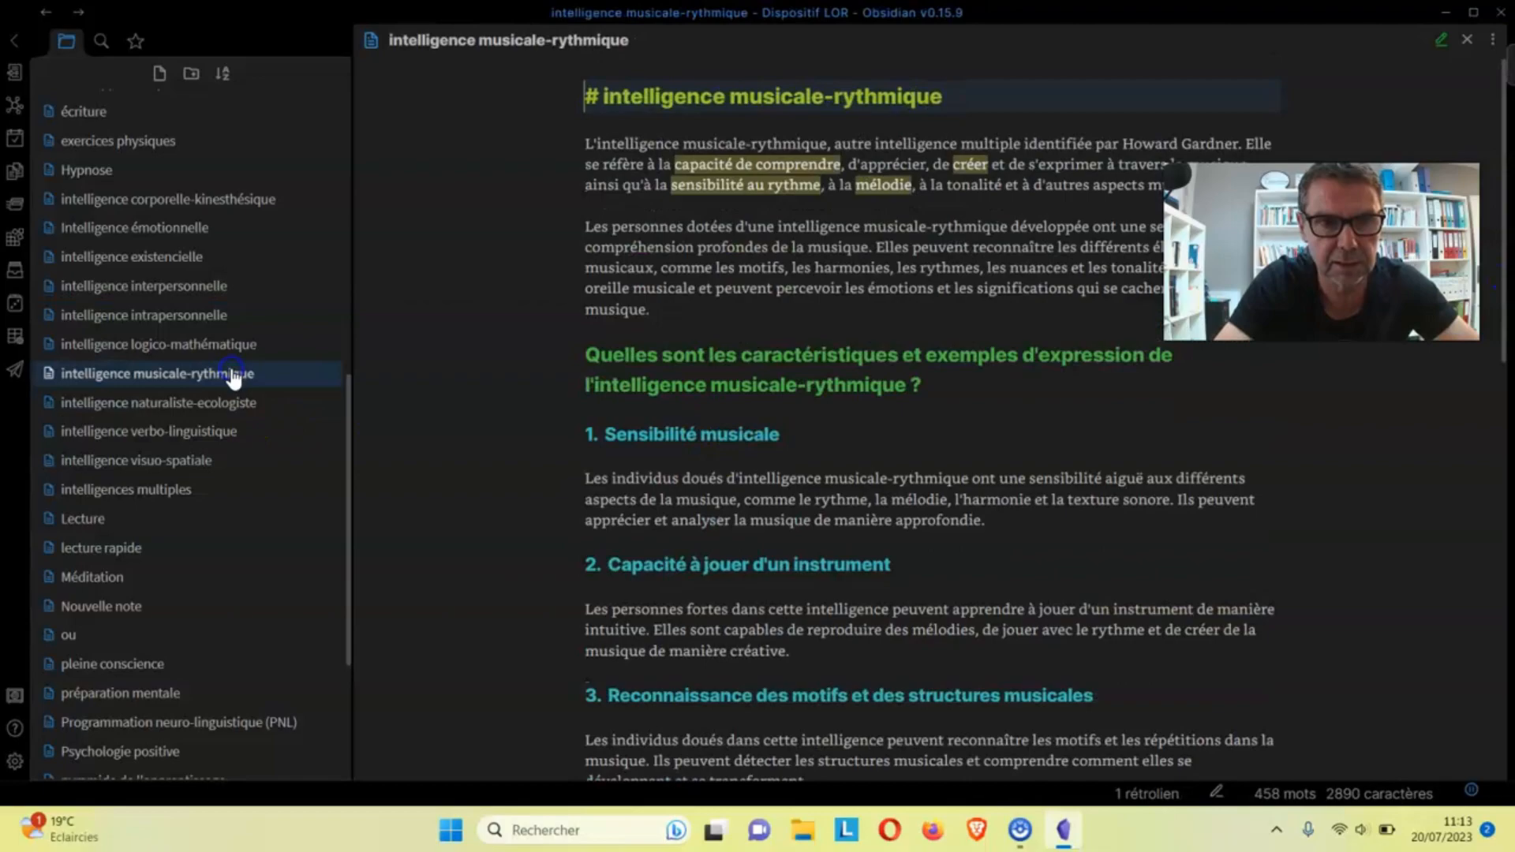
click(231, 401)
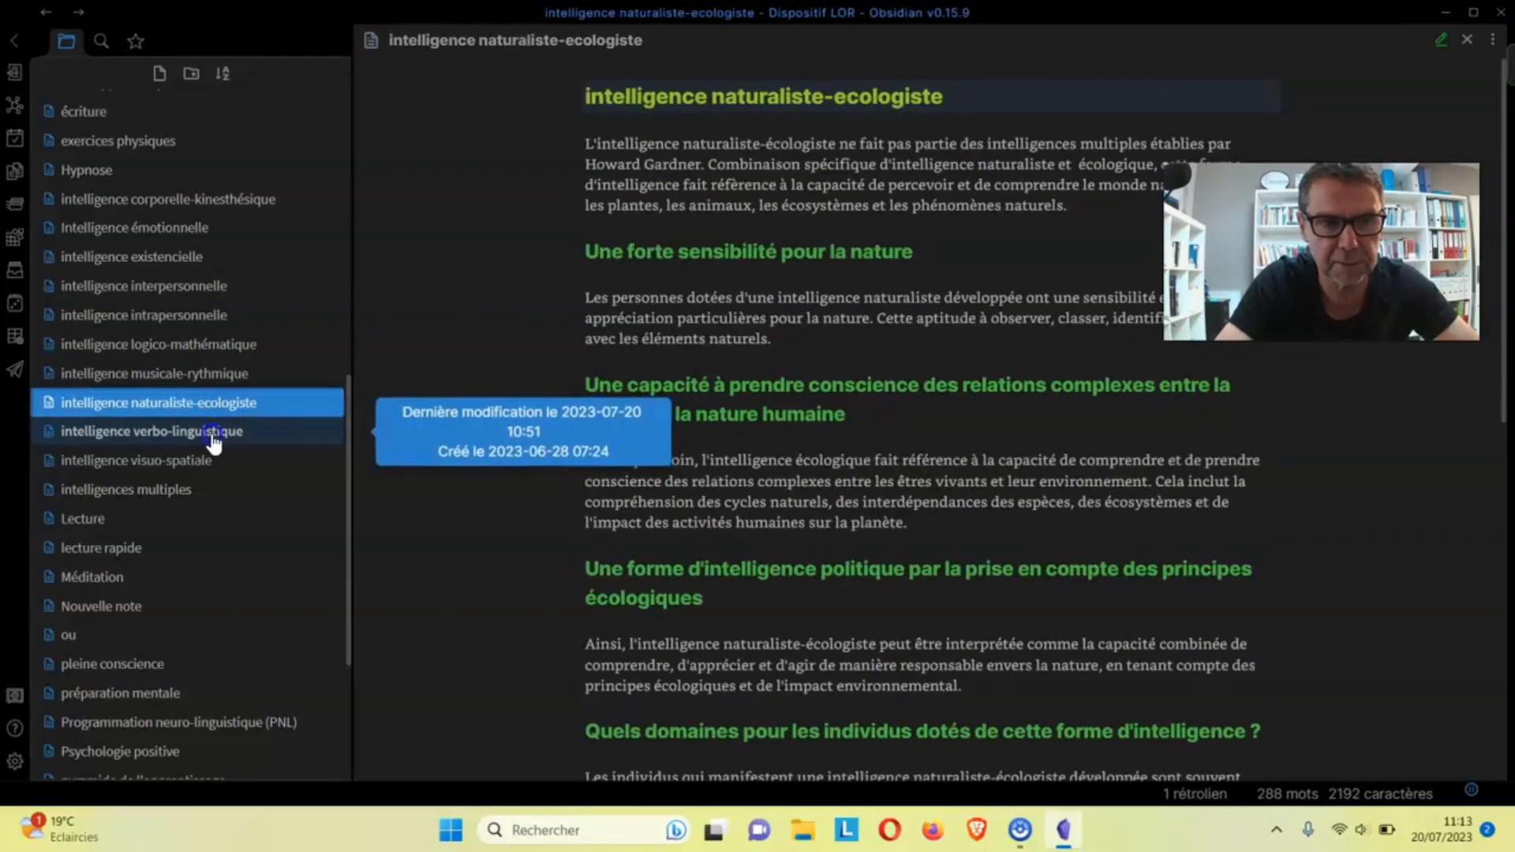
click(213, 432)
click(212, 462)
click(179, 490)
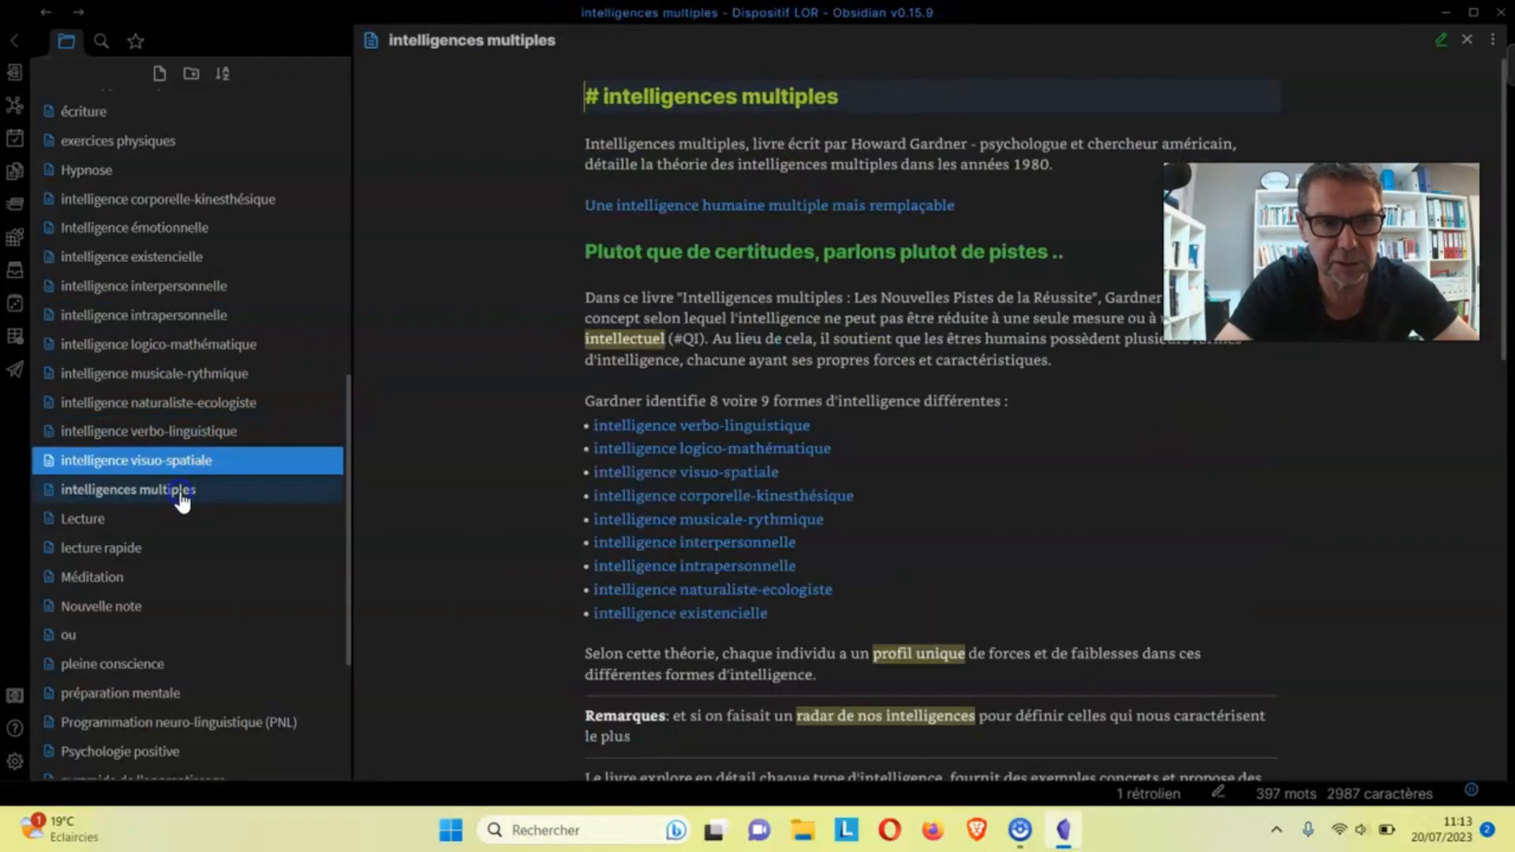
drag(348, 485, 349, 579)
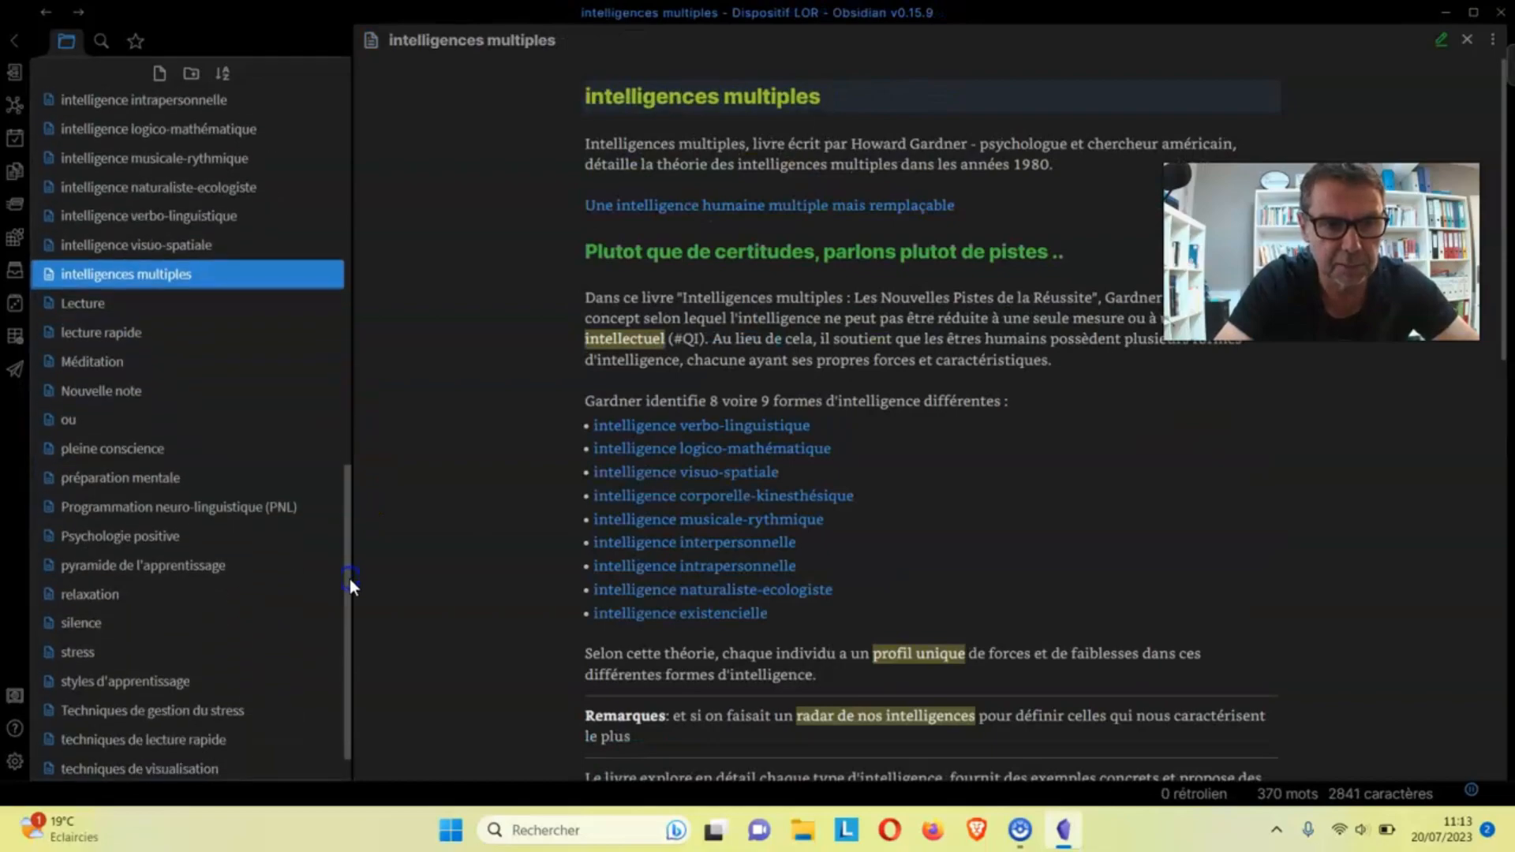
click(162, 482)
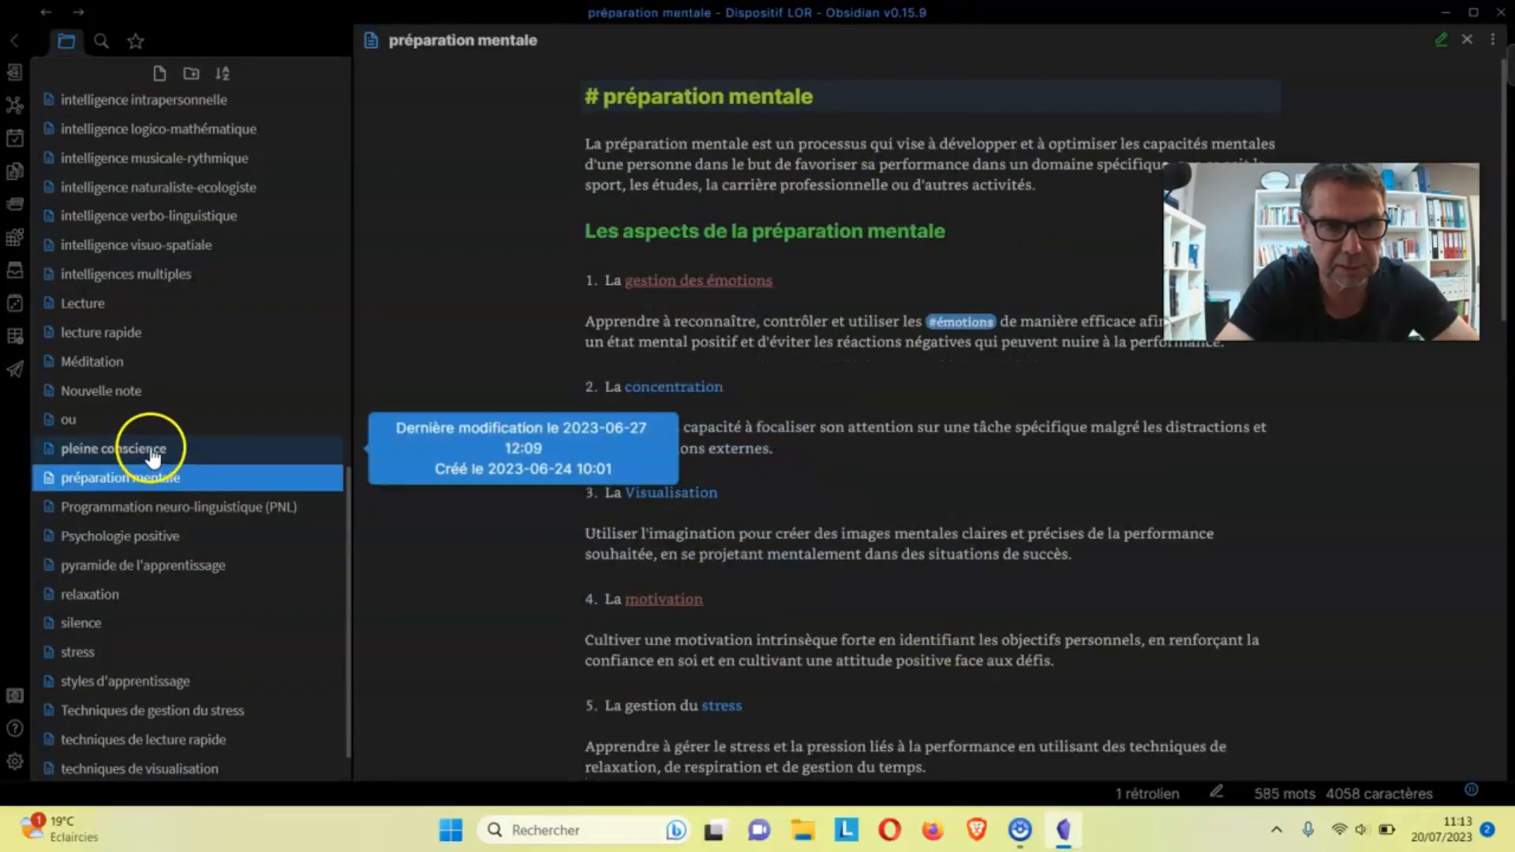
click(152, 456)
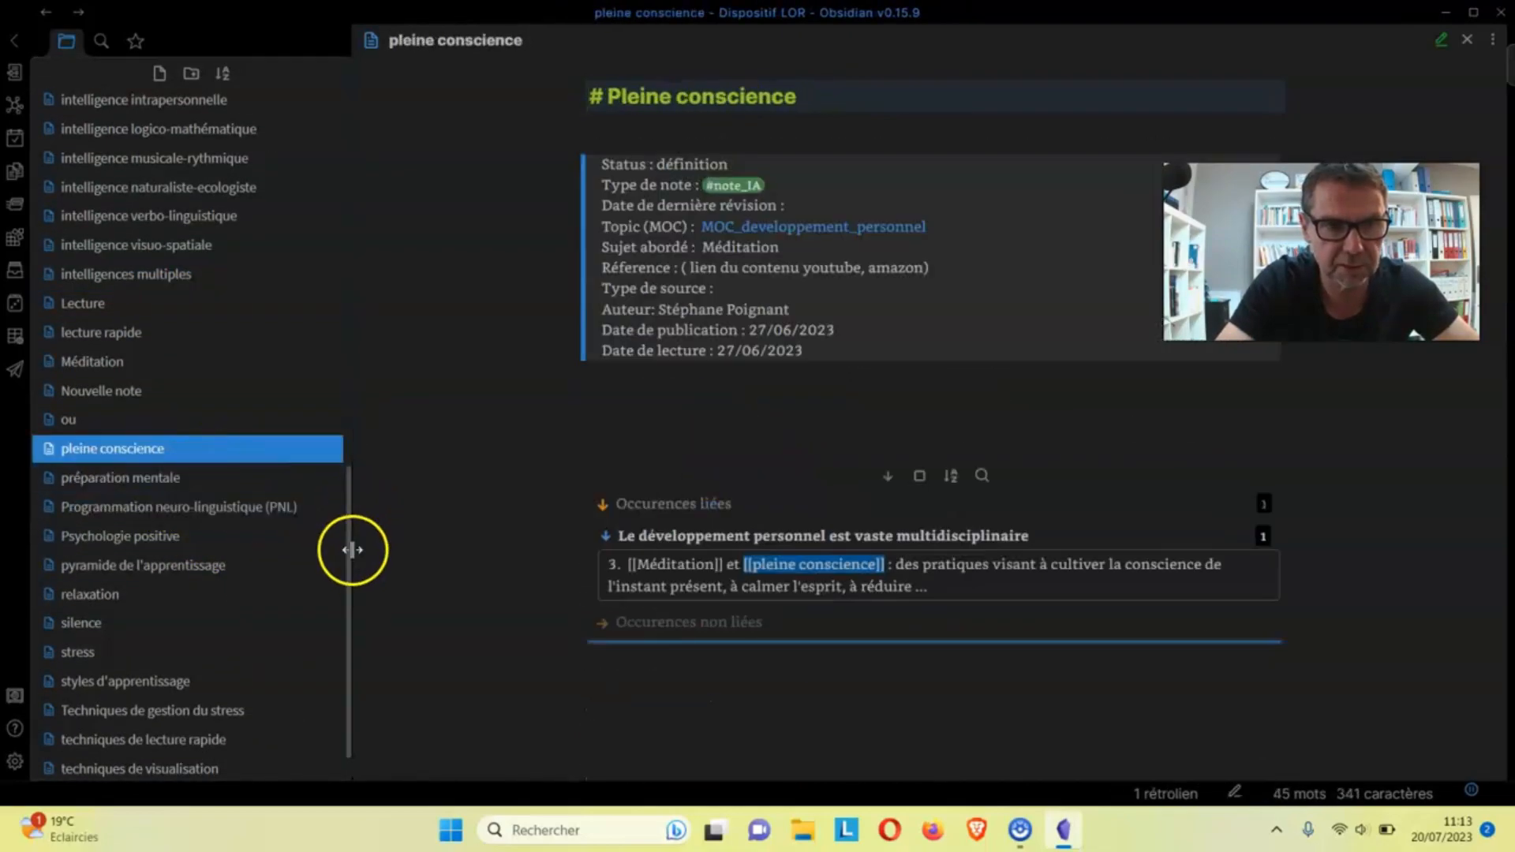
drag(348, 548, 331, 456)
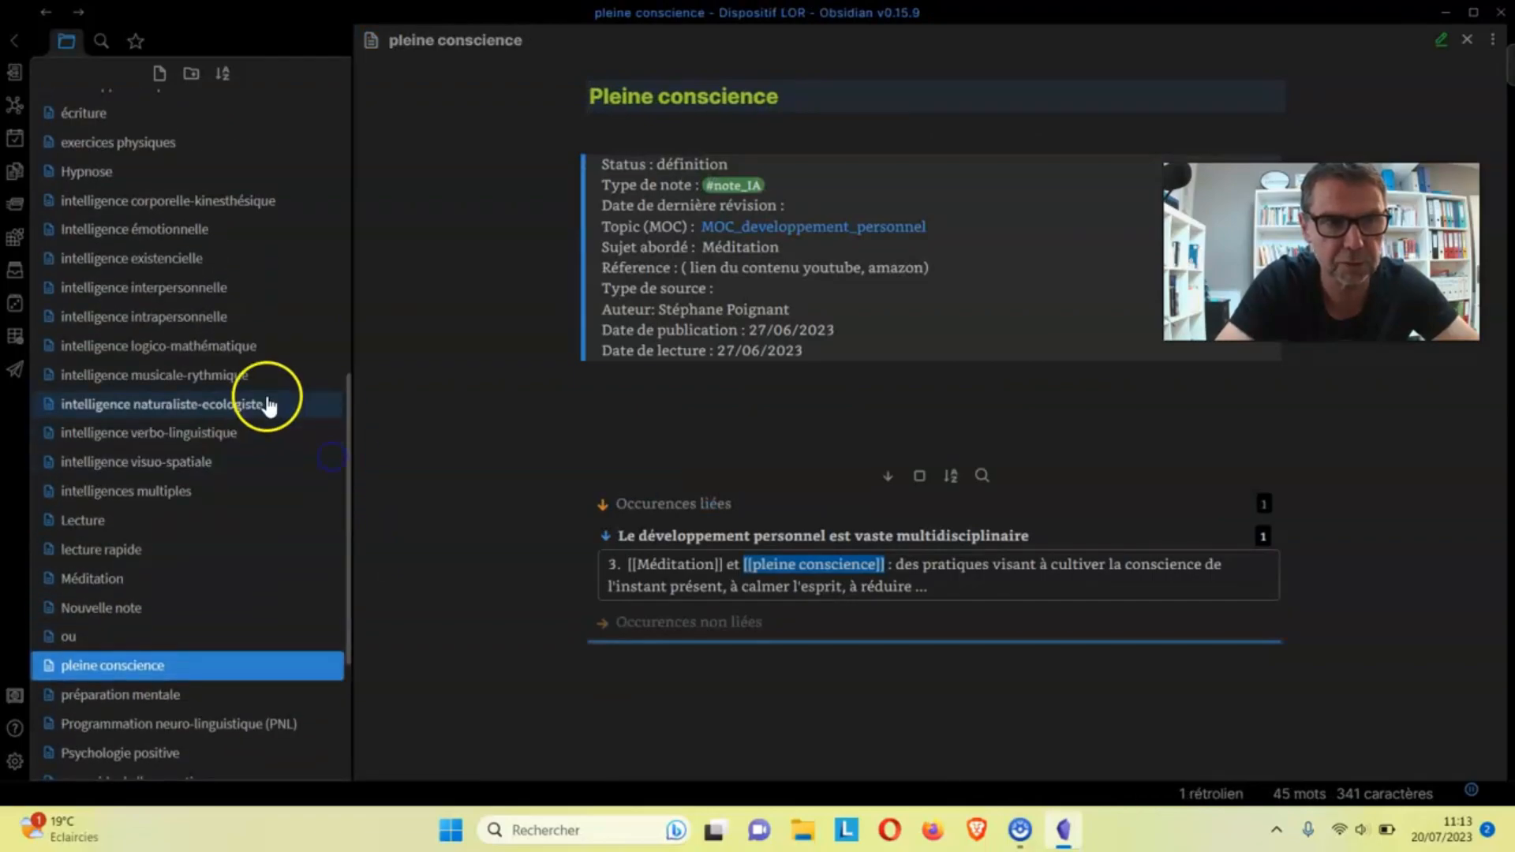
Open the note "intelligence existencielle" and look through its headings down to "Engagement éthique".
click(192, 260)
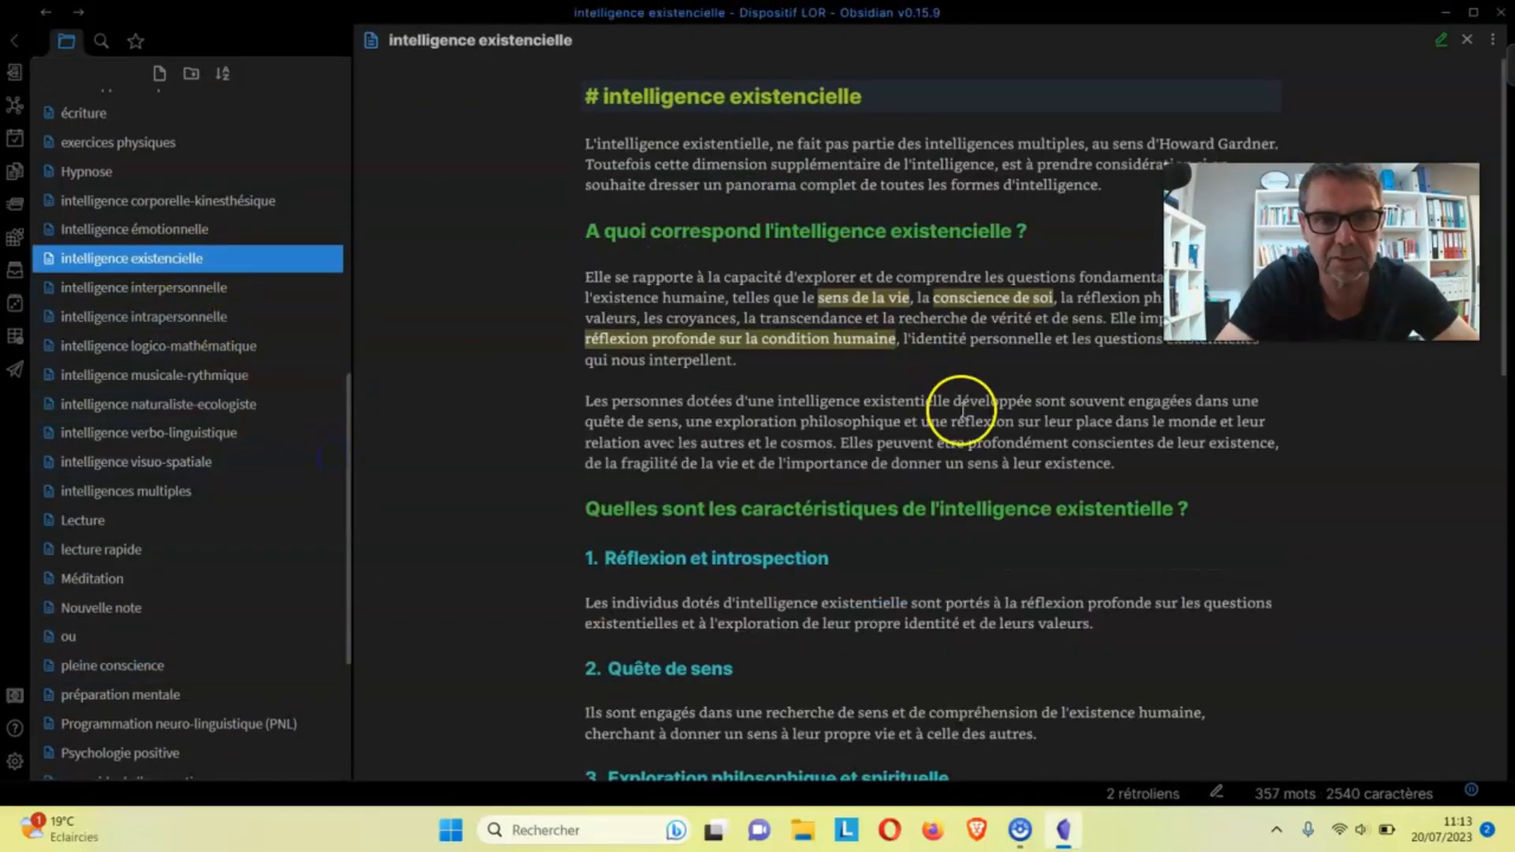
click(1505, 264)
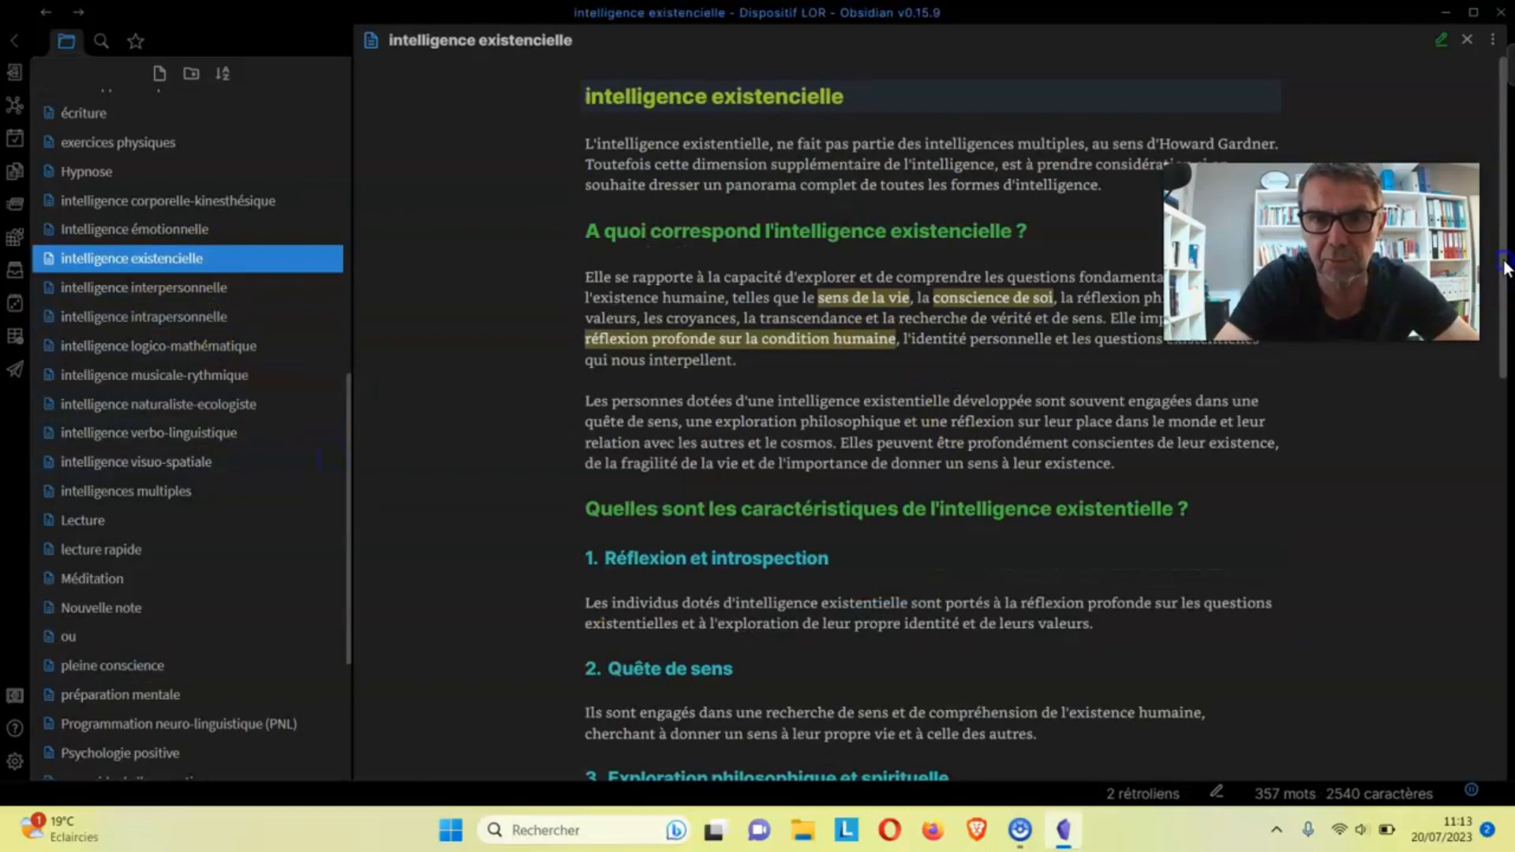
drag(1504, 263, 1510, 442)
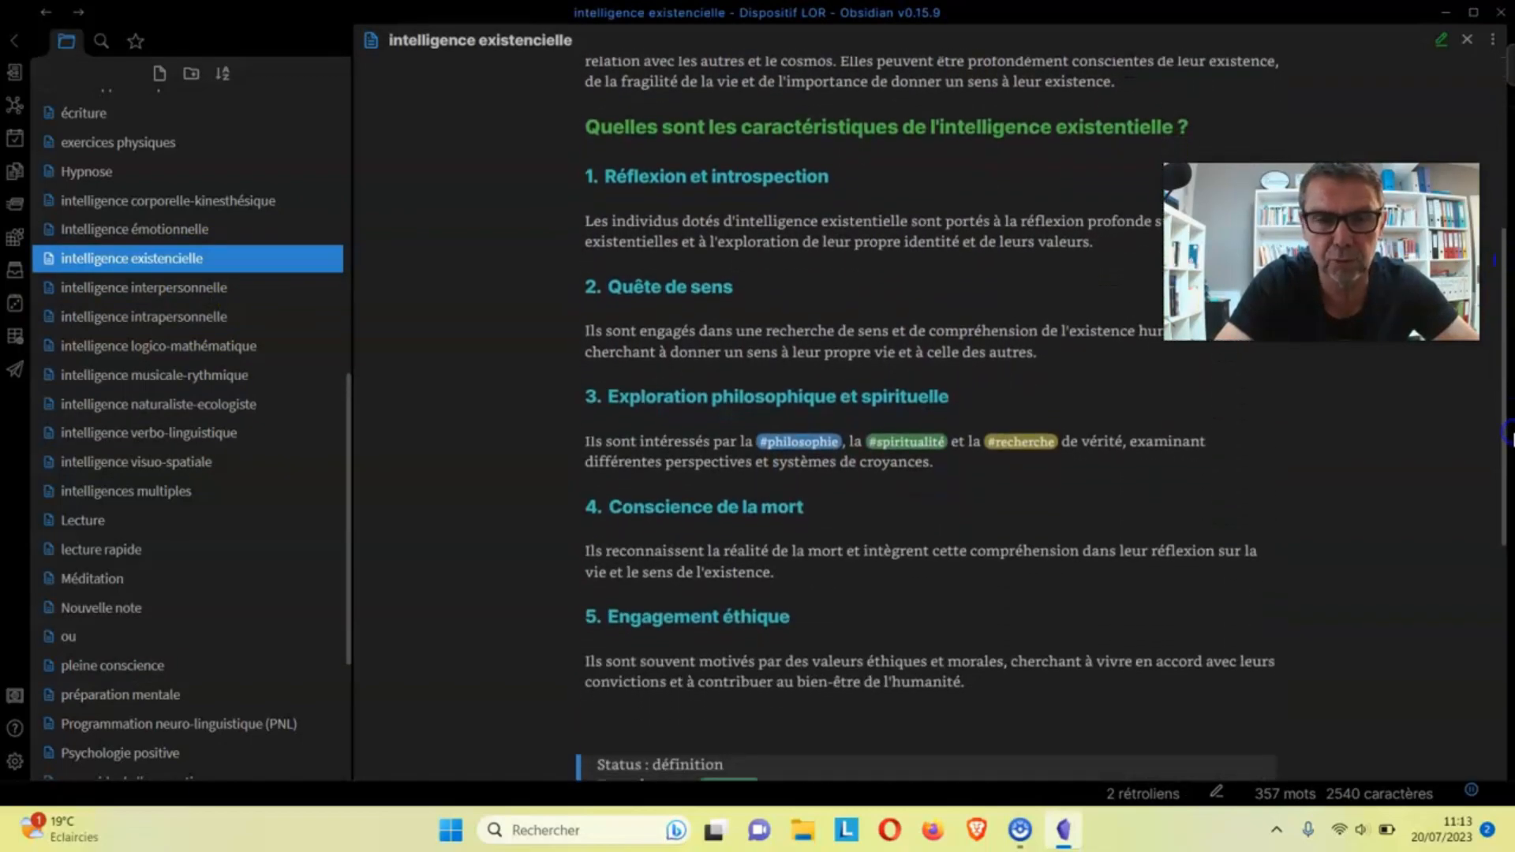
Preview the "intelligence existencielle" note as a mind map using the Mind Map plugin's command.
click(198, 267)
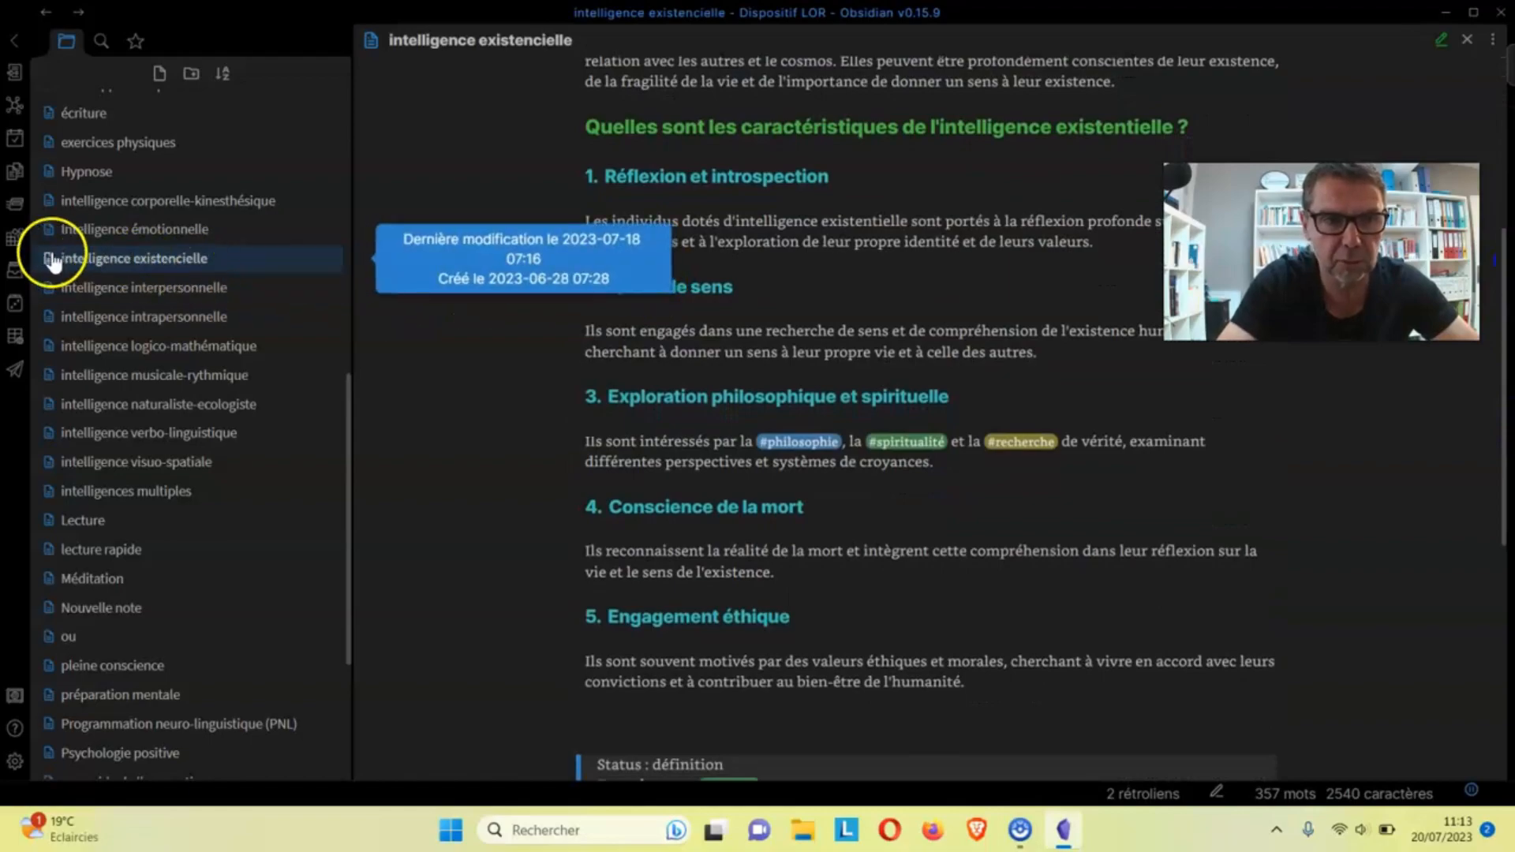
click(23, 213)
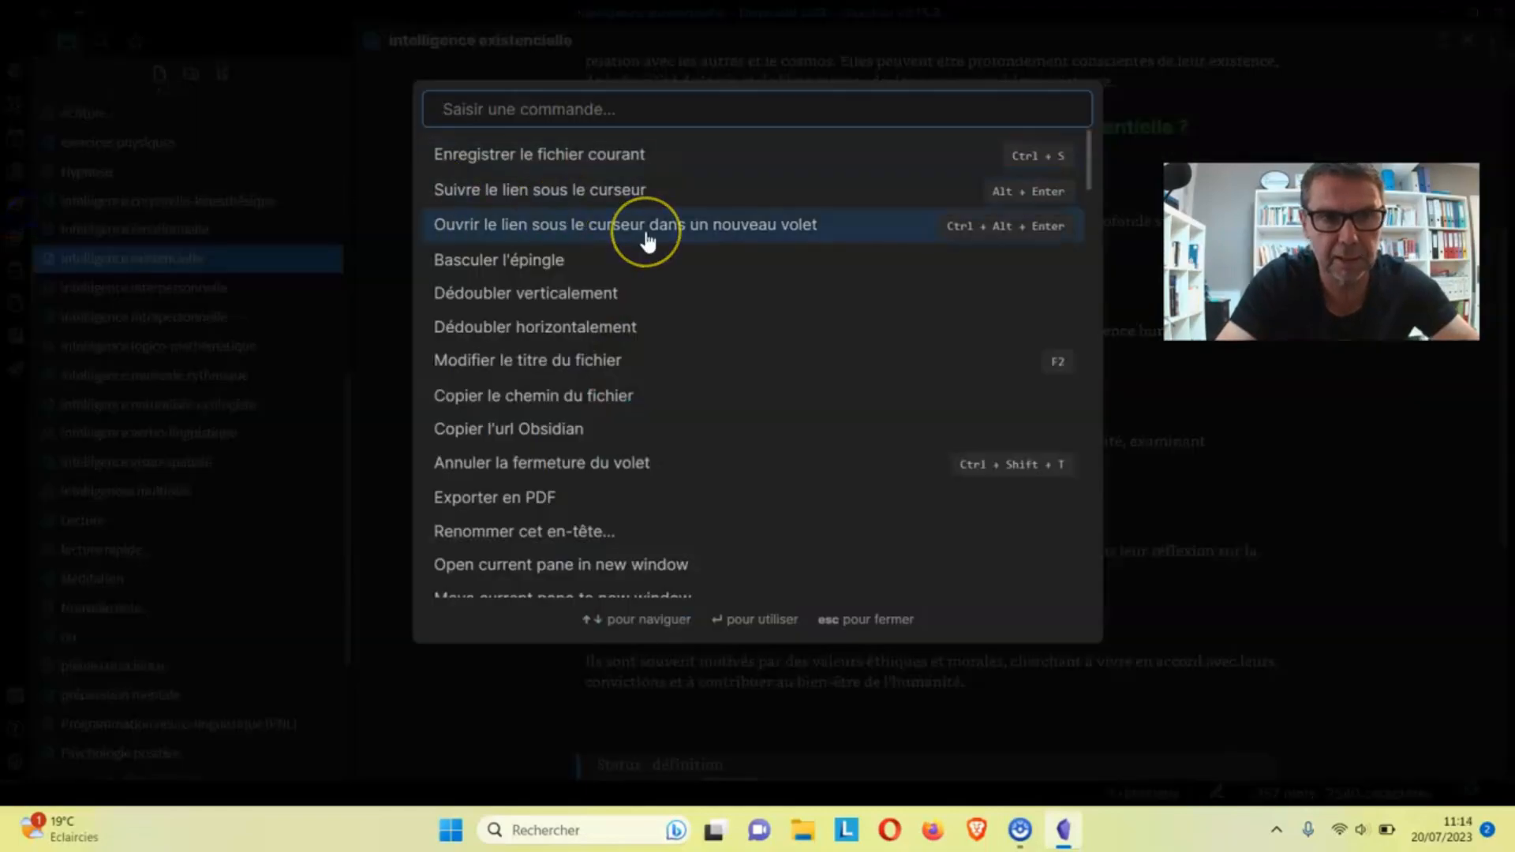
text(mind map)
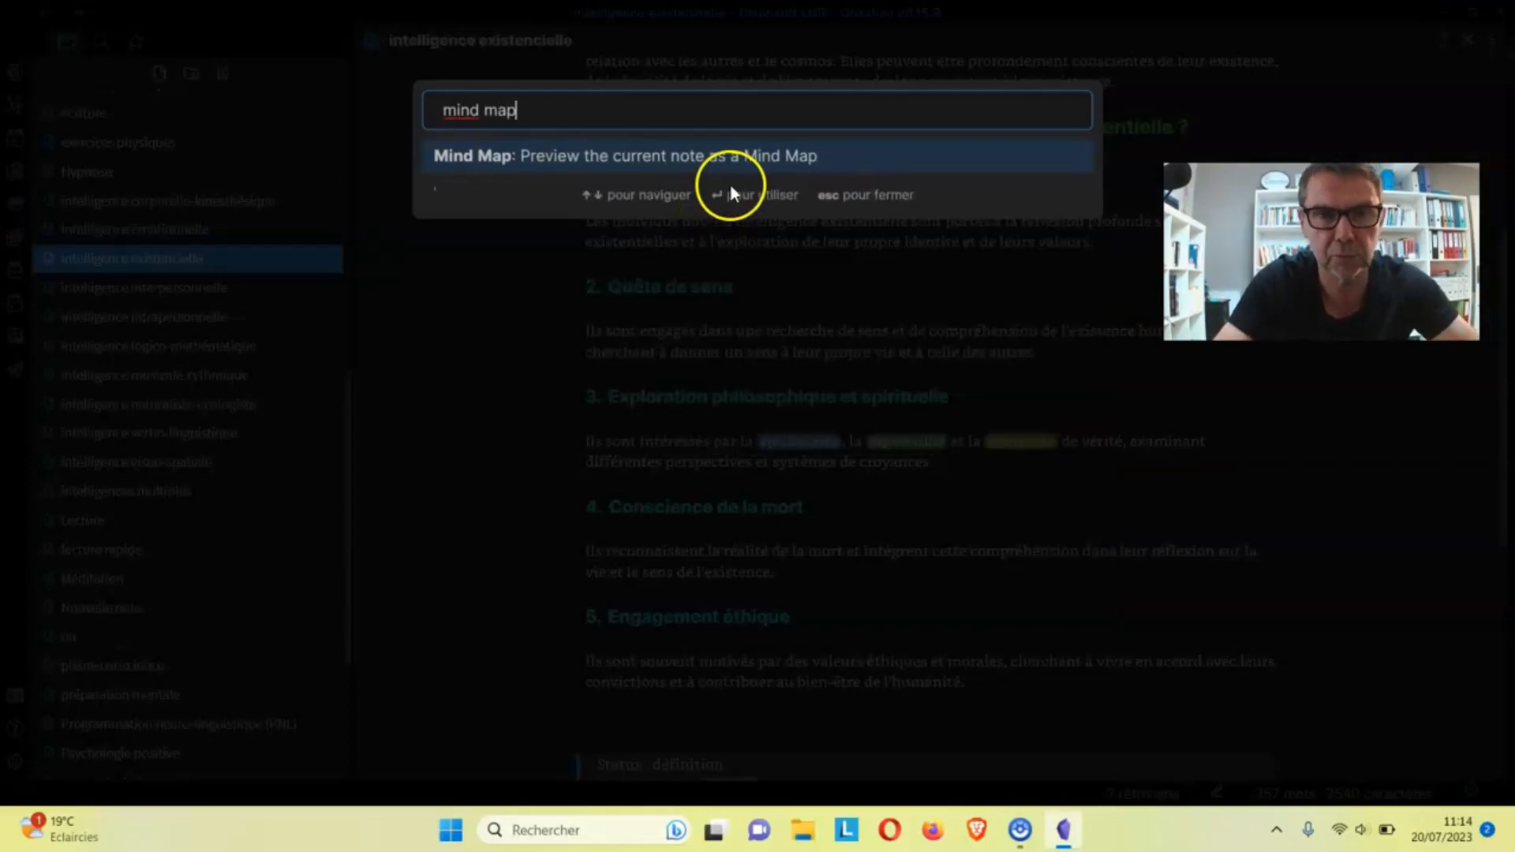
click(737, 157)
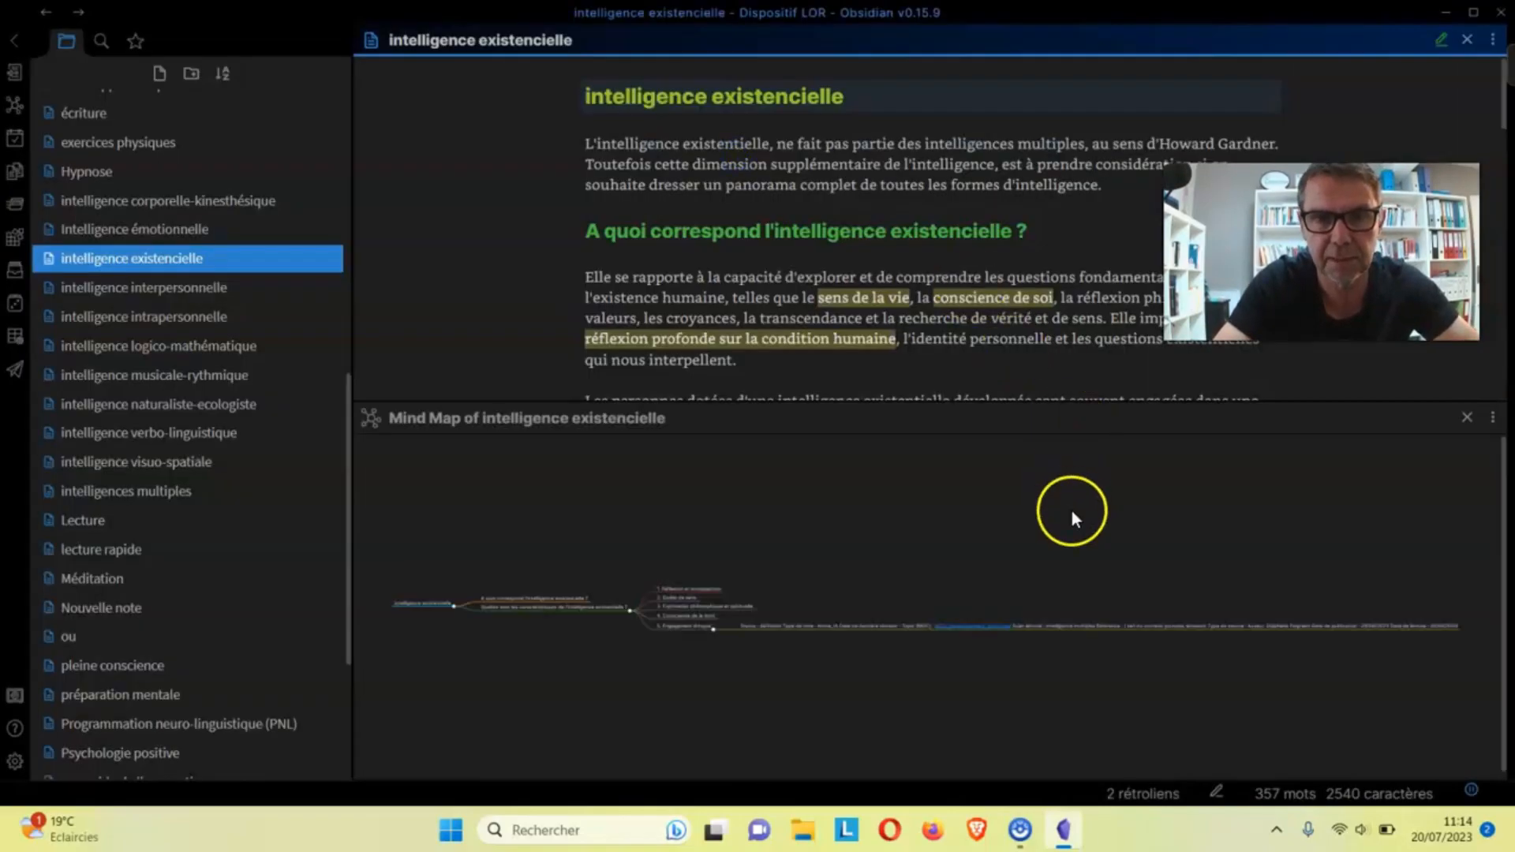
Compare the headings of "intelligence existencielle" with its mind map, and open "intelligences multiples" to view its mind map.
click(1503, 715)
drag(1499, 681, 1499, 694)
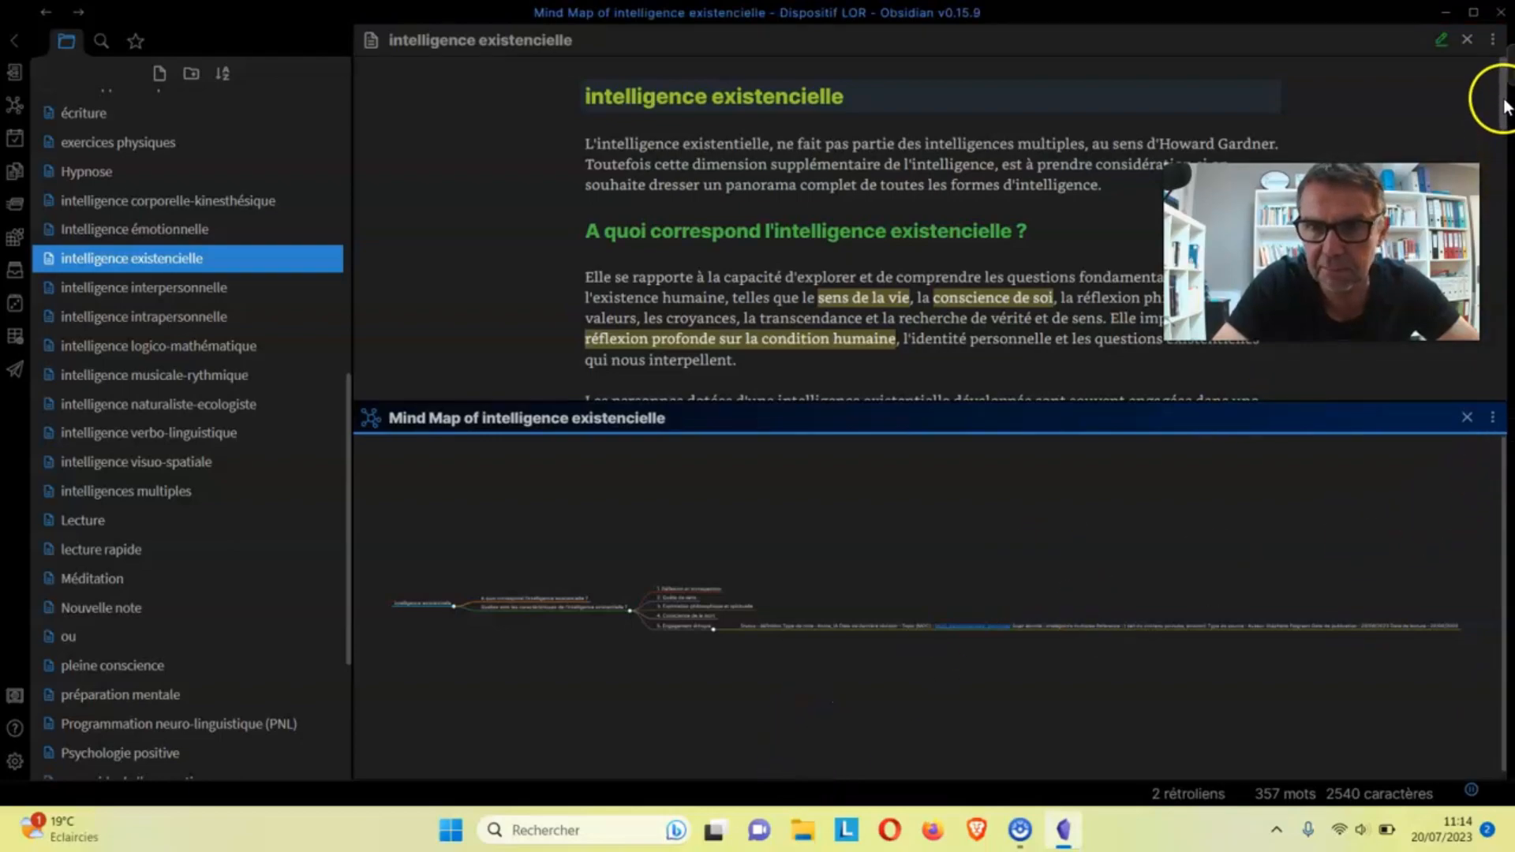
drag(1504, 100, 1506, 172)
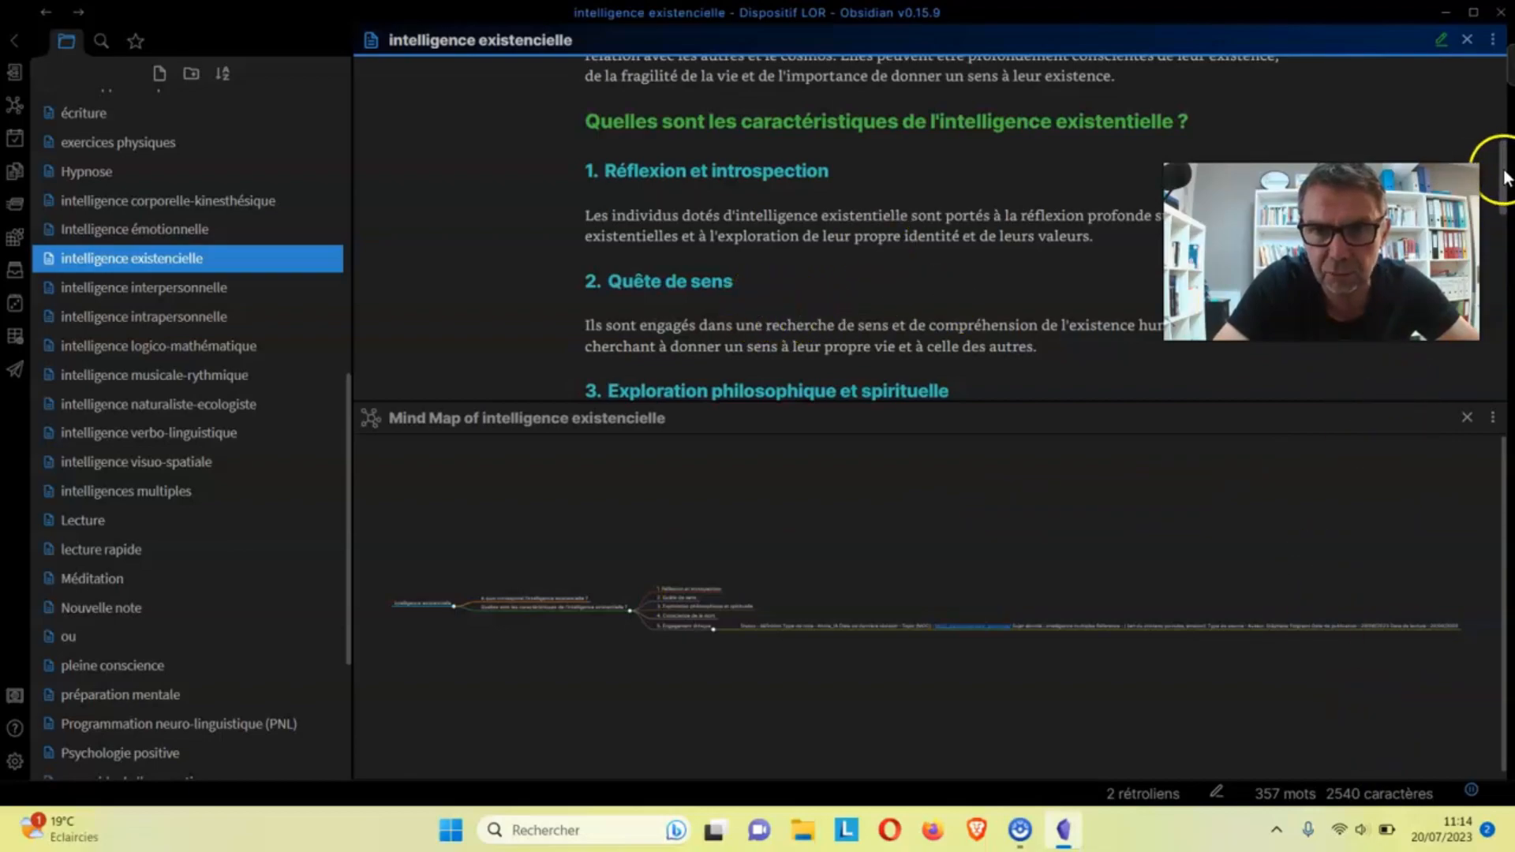
drag(1506, 177, 1506, 248)
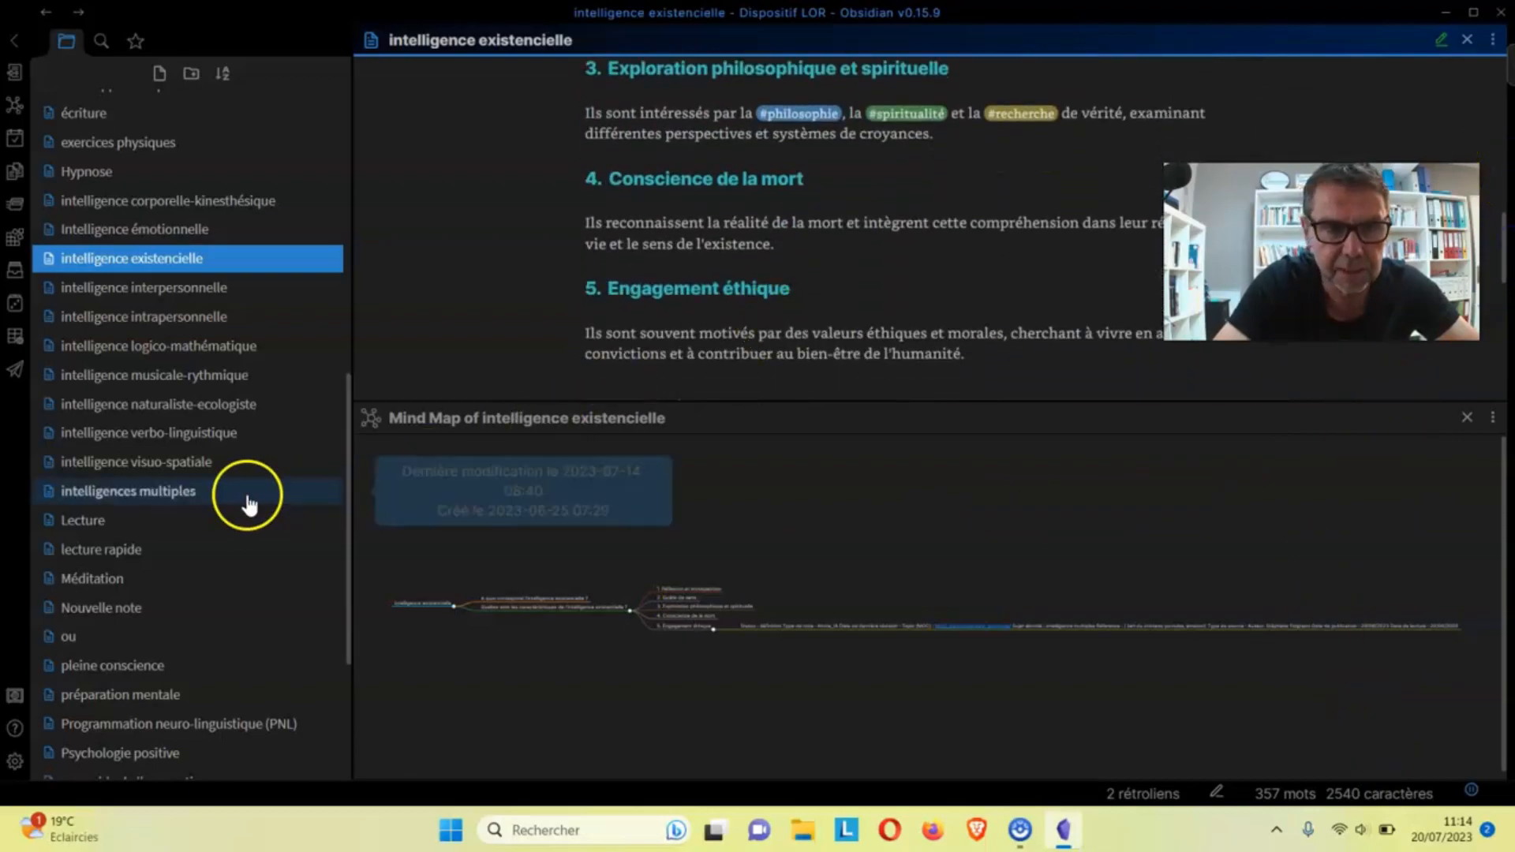
click(217, 501)
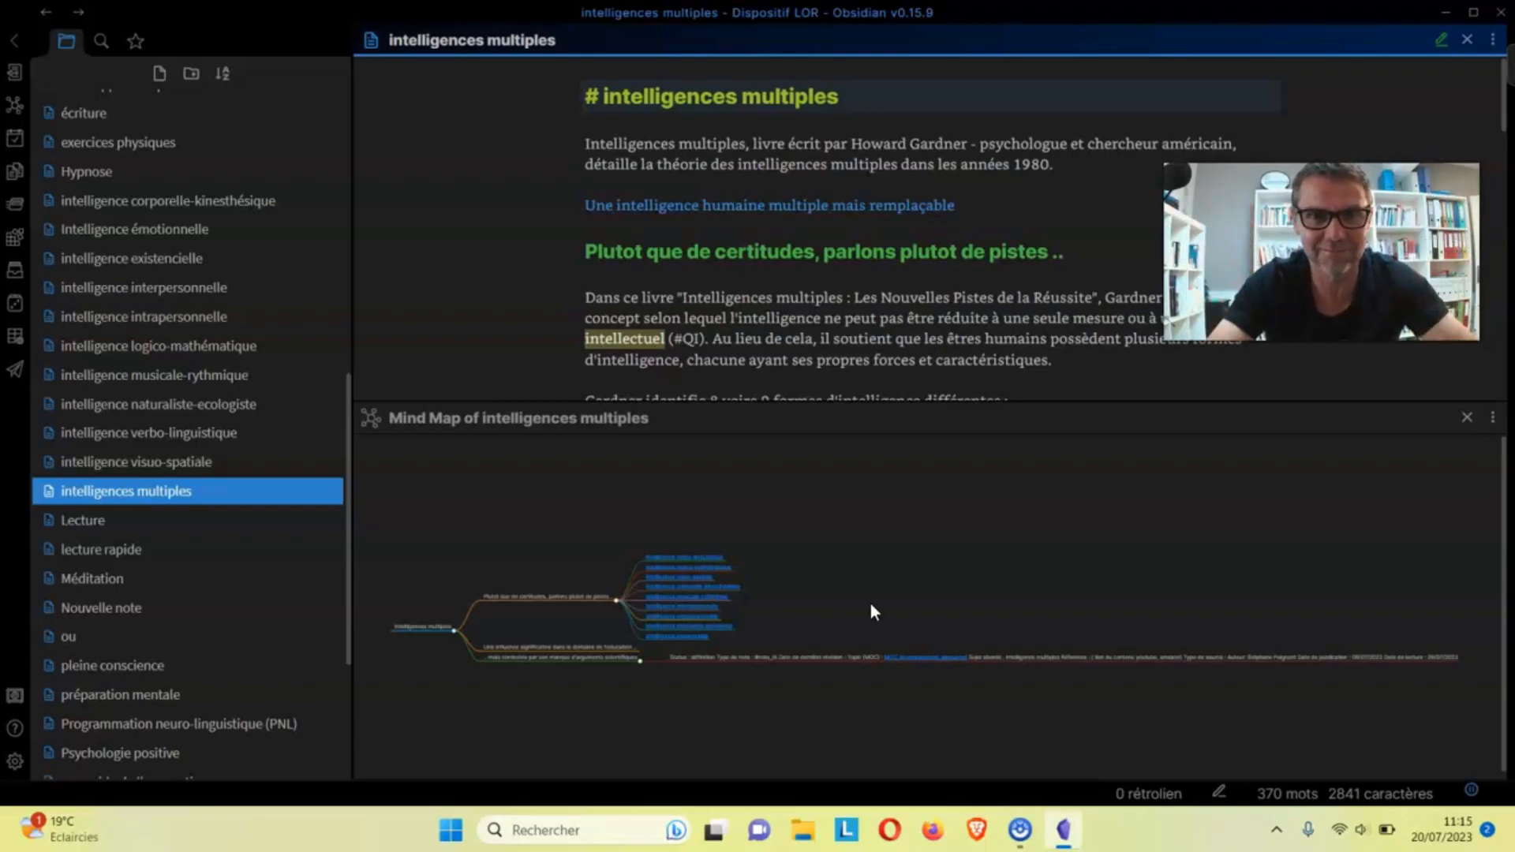
click(1019, 830)
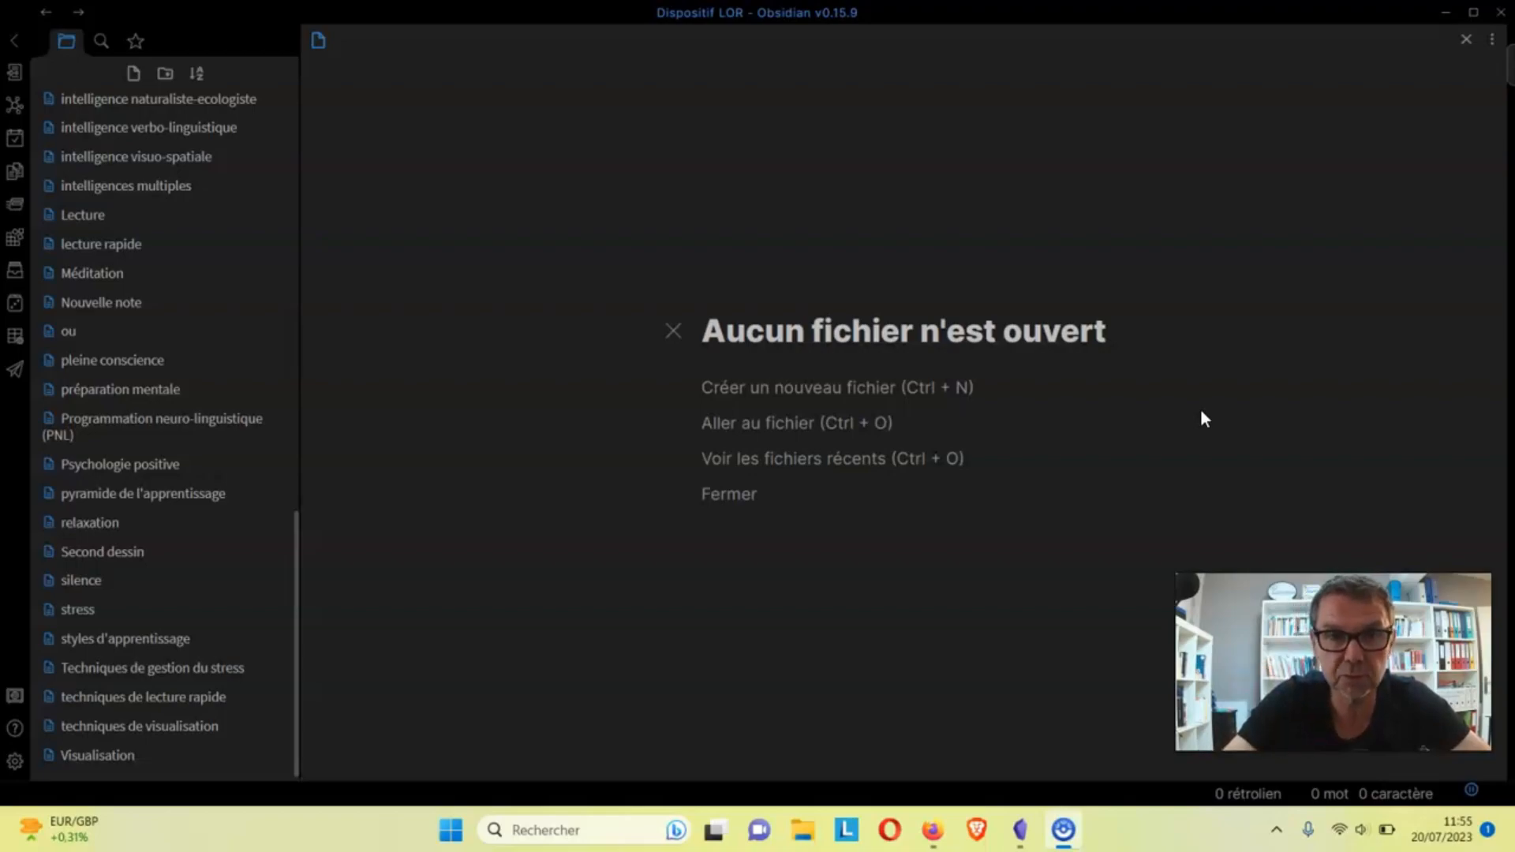
Review the installed community plugins in the settings, including Calendar, Checklist, Kanban and Mind Map.
click(14, 762)
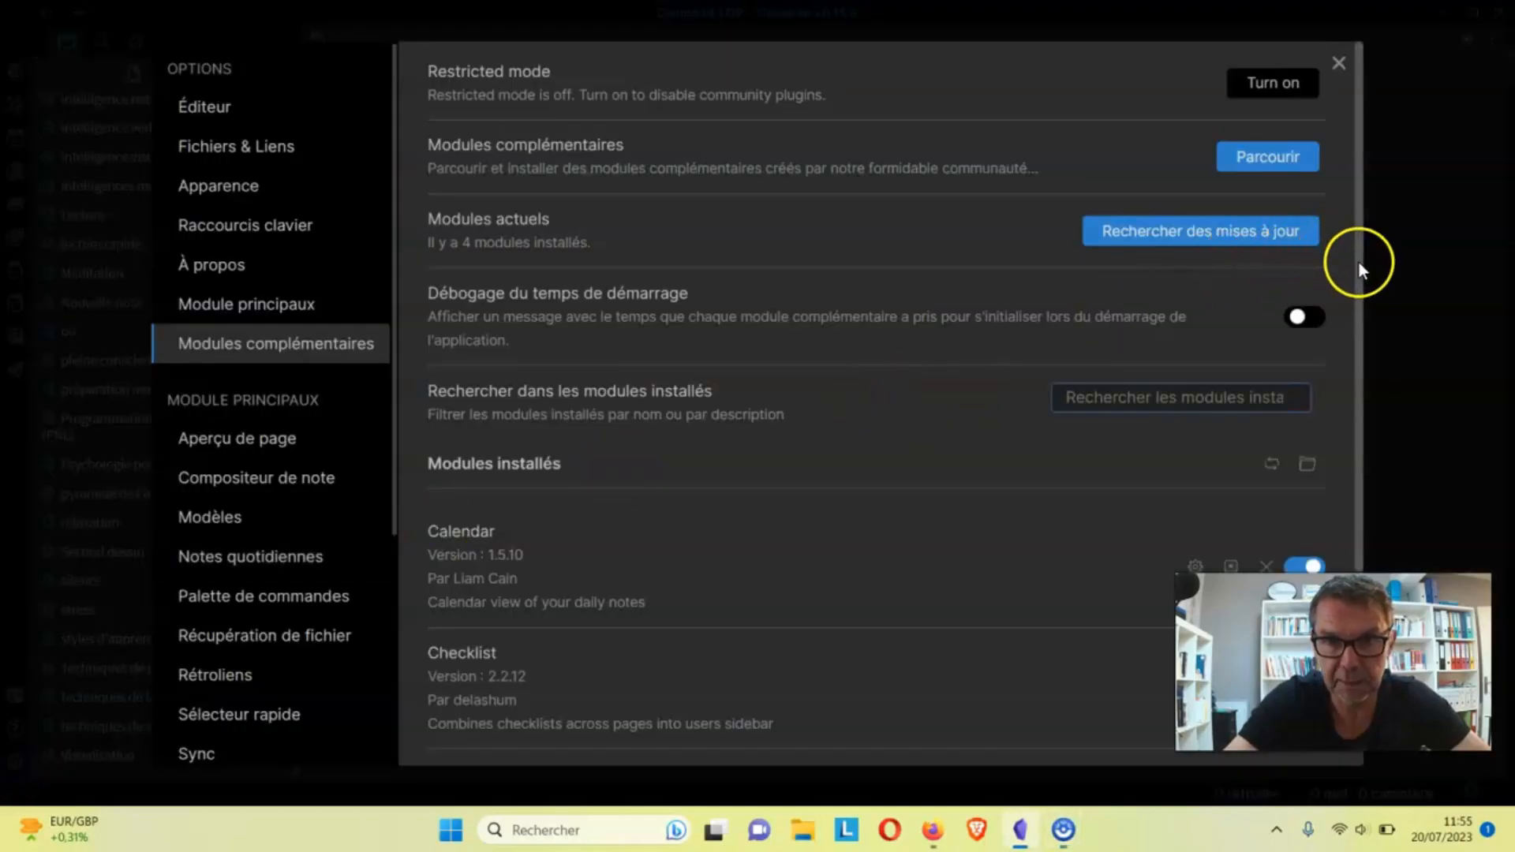
click(340, 303)
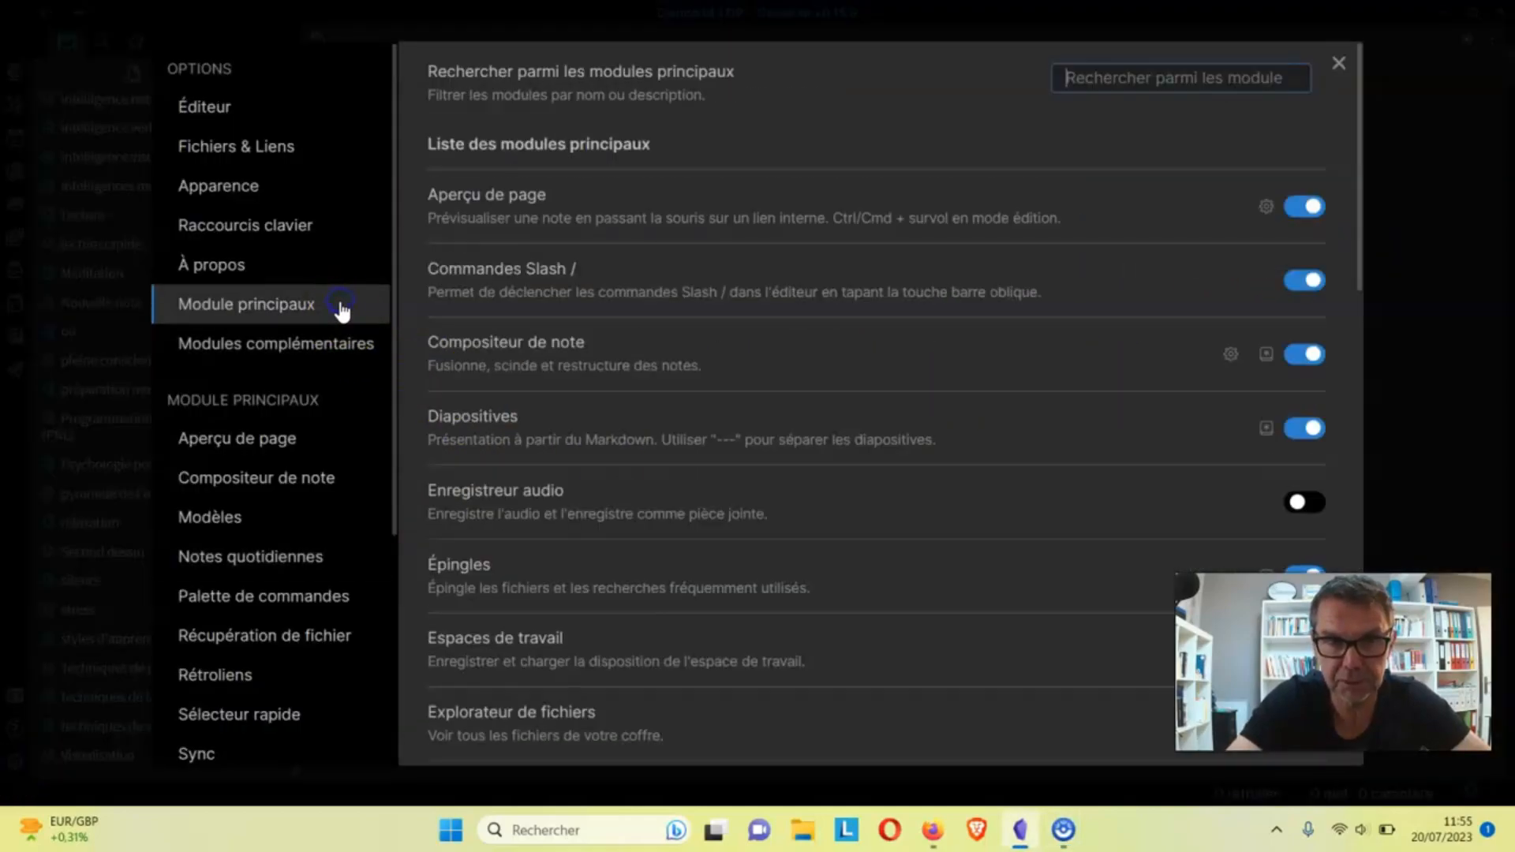
click(345, 345)
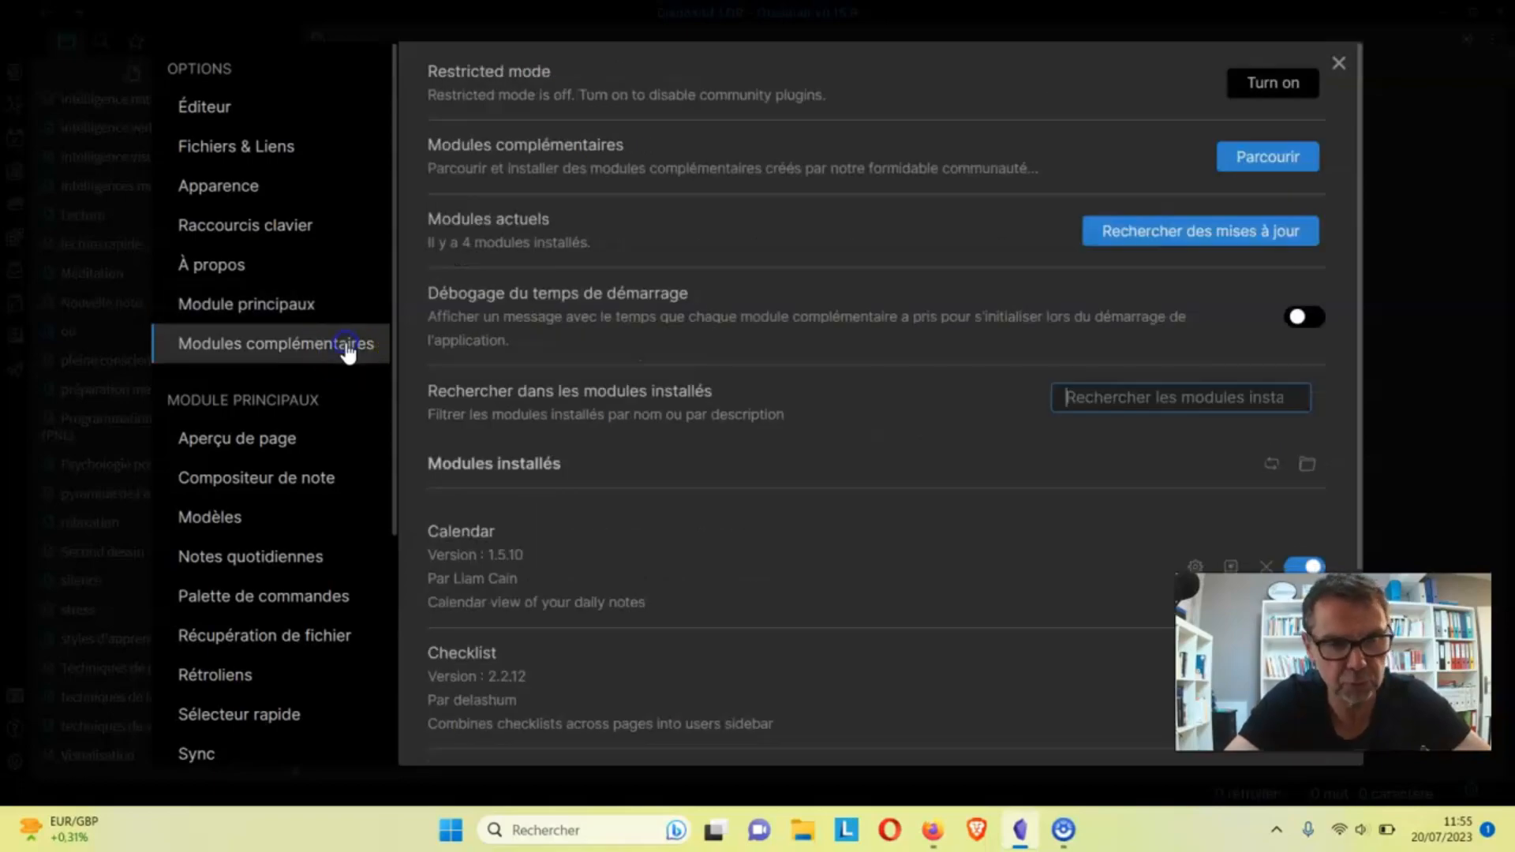
drag(1359, 197, 1381, 406)
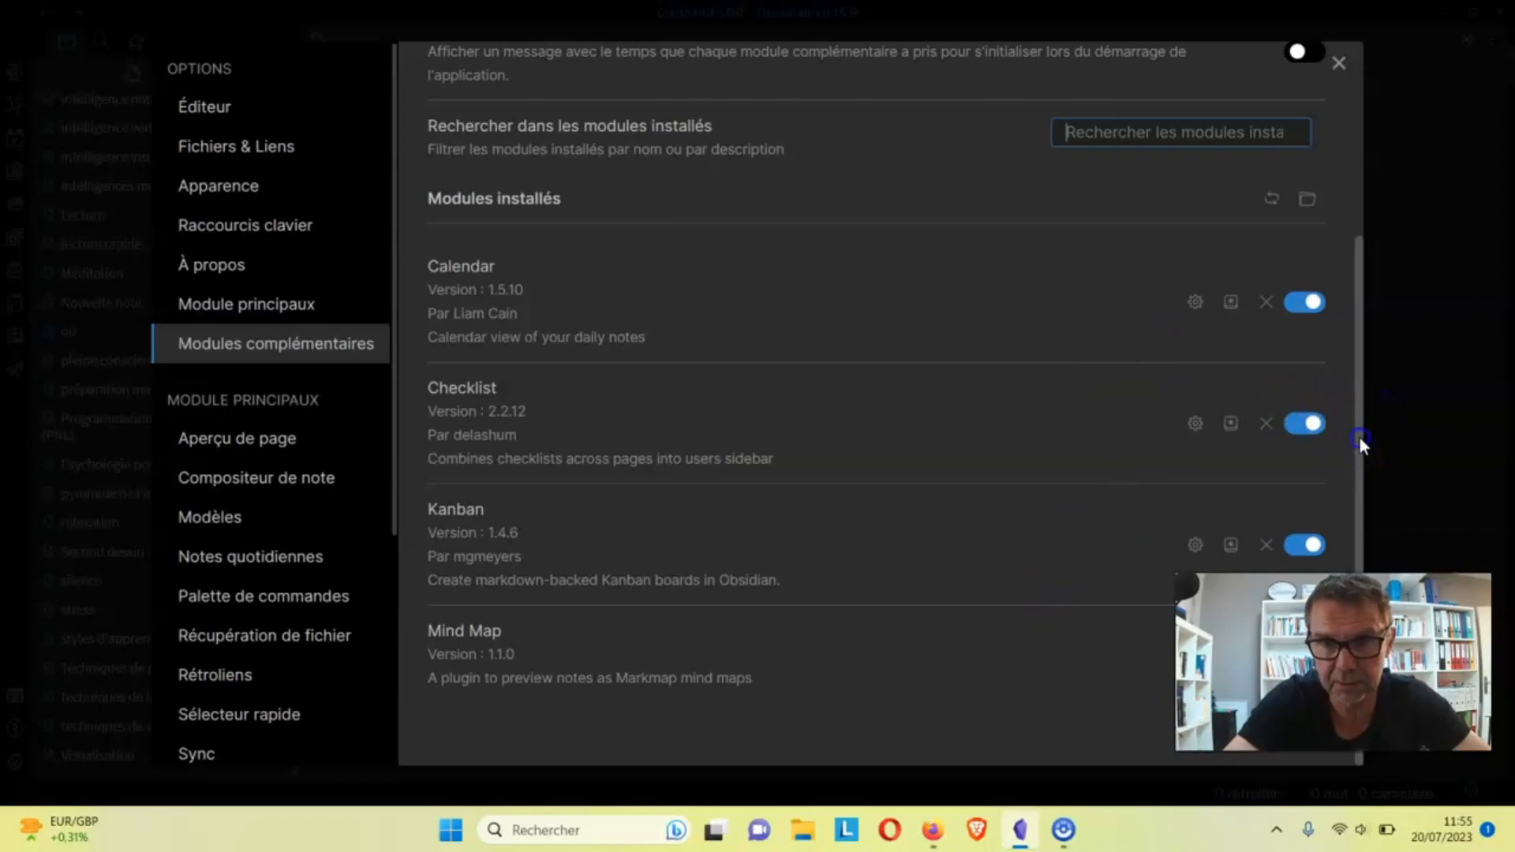
drag(1361, 438, 1357, 249)
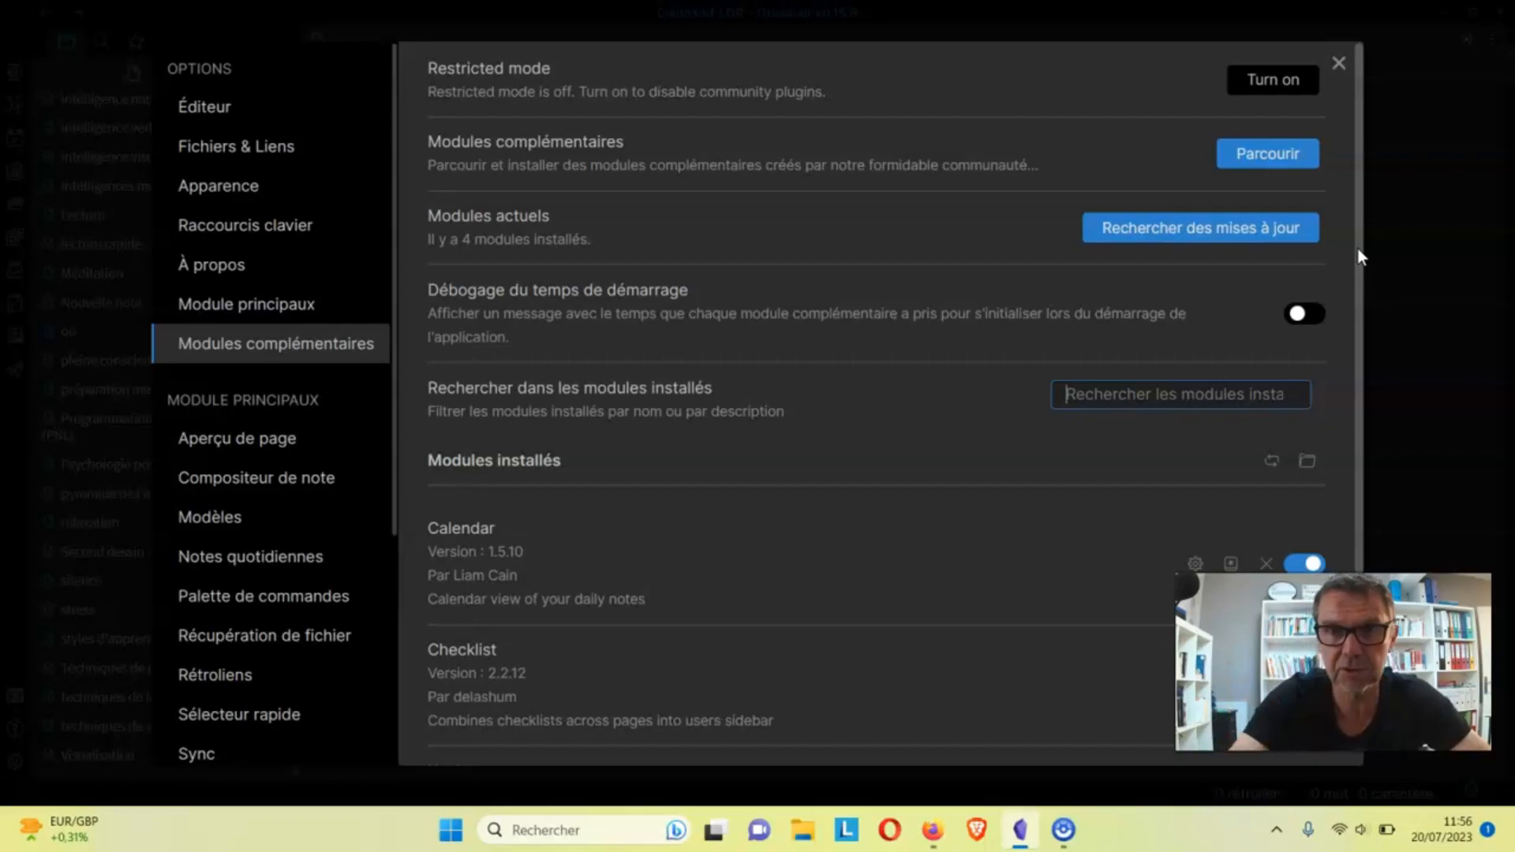
Install the Excalidraw plugin from the community plugin catalogue and request its update.
click(1277, 150)
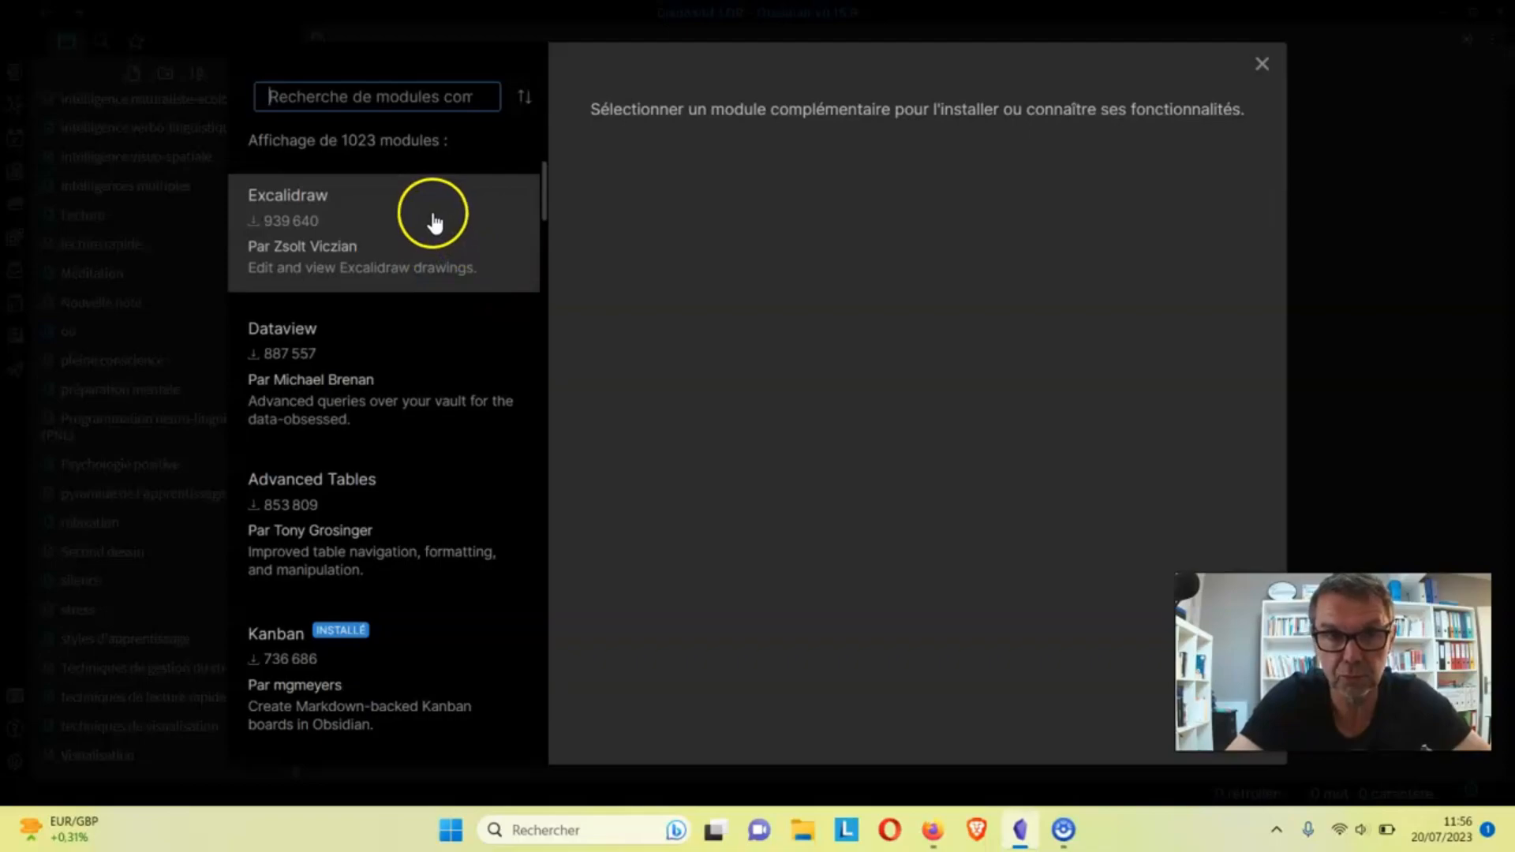
click(434, 223)
click(612, 282)
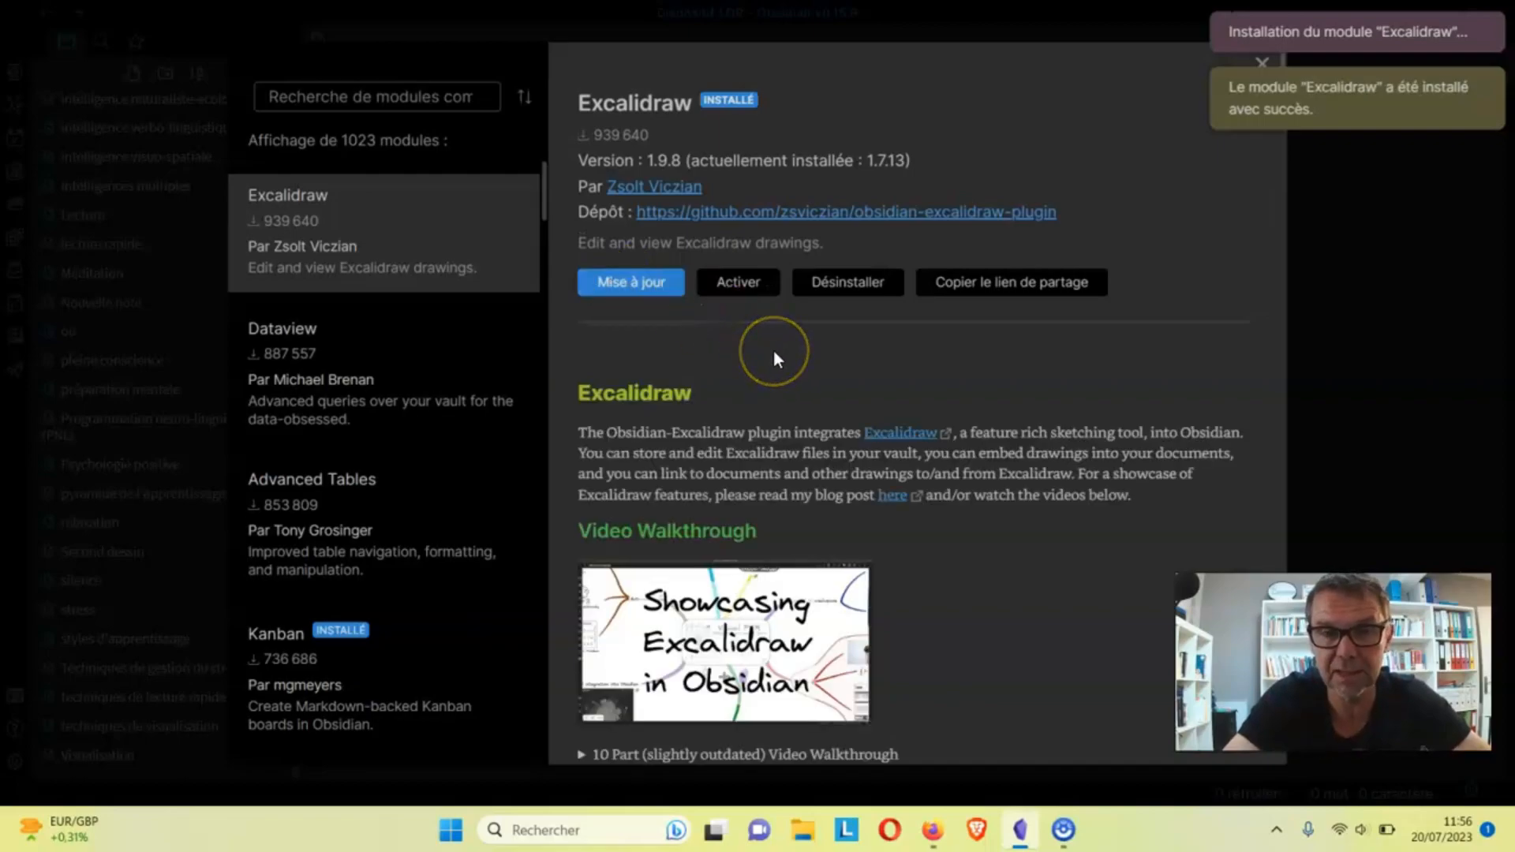
click(627, 289)
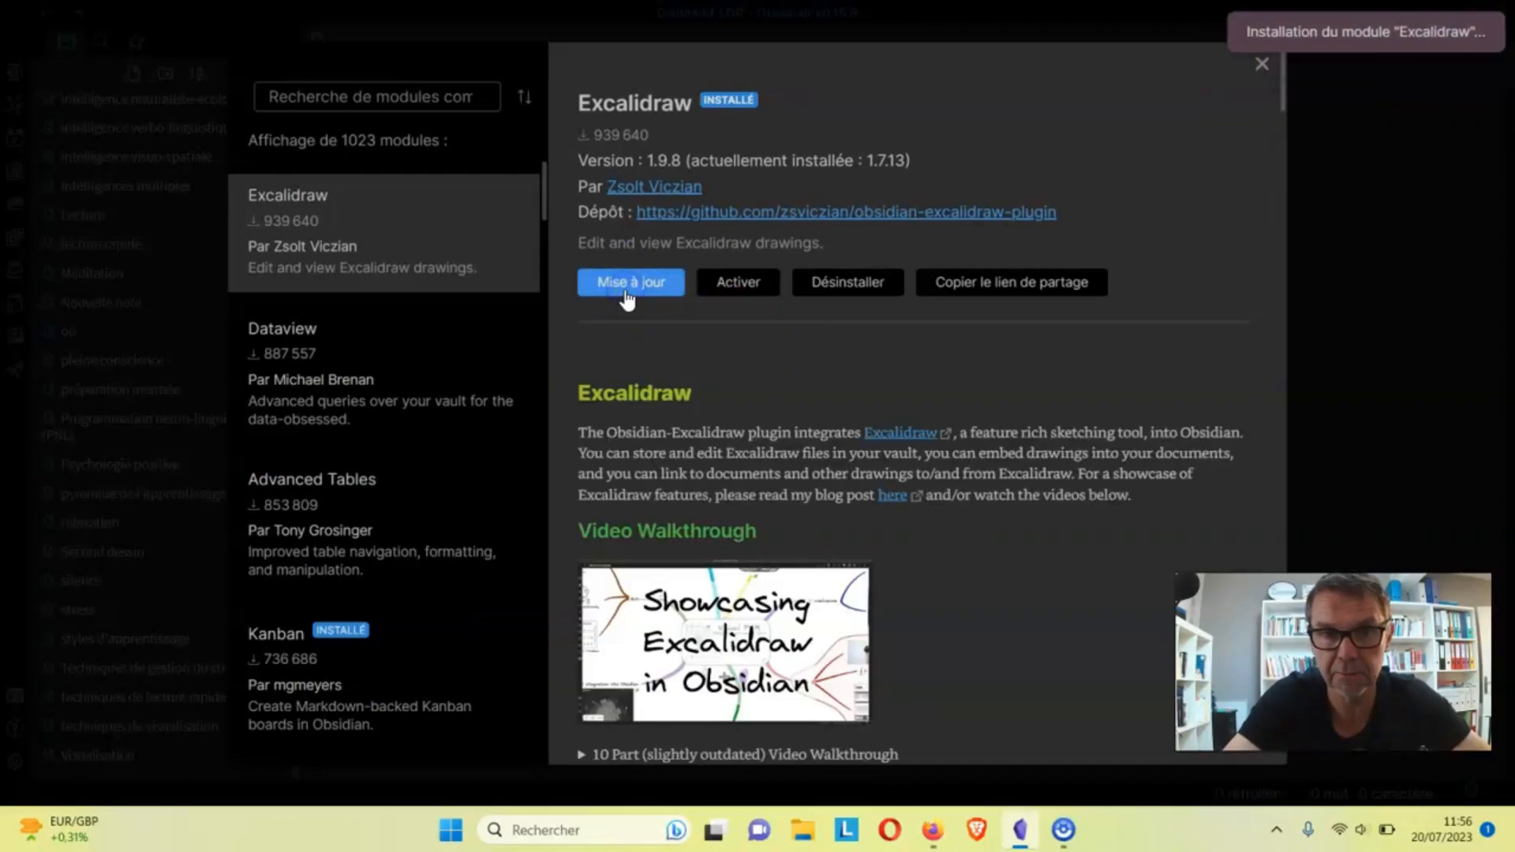
Enable the Excalidraw plugin, dismissing its welcome message and closing the plugin catalogue and settings.
click(749, 286)
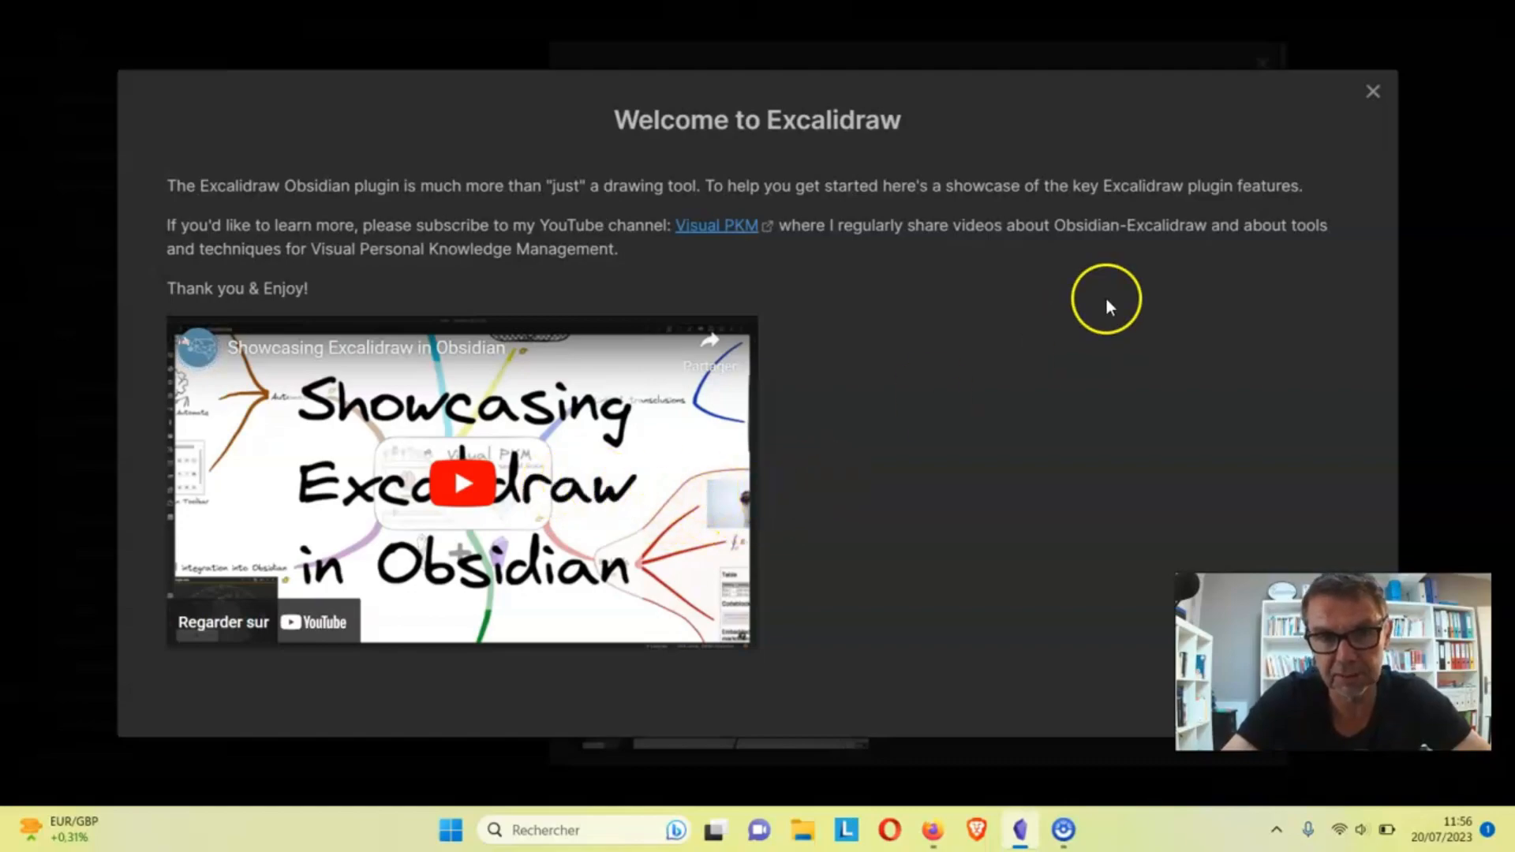
click(1372, 90)
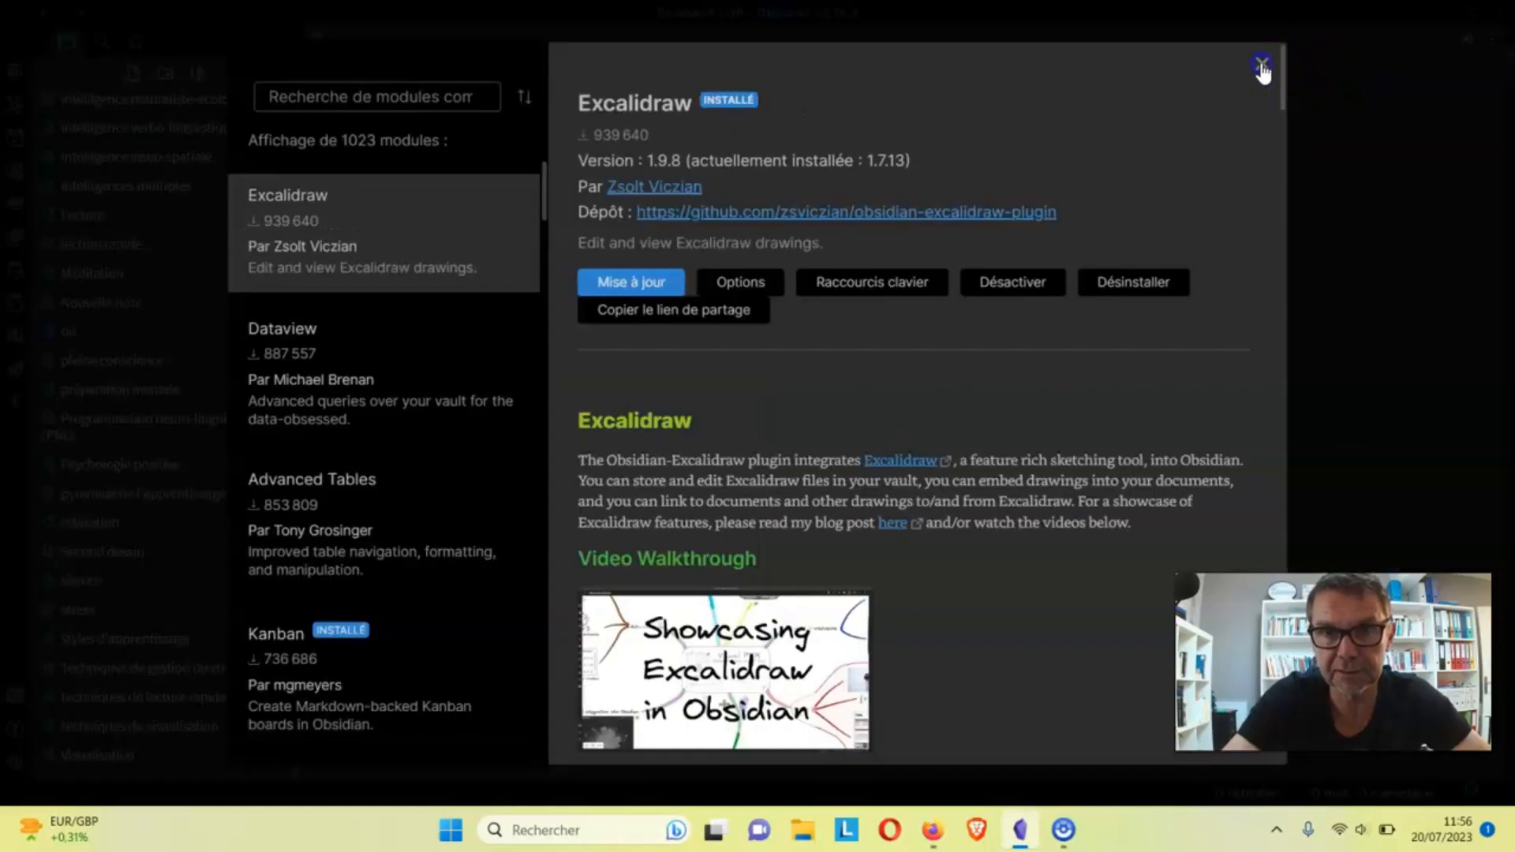
click(1262, 64)
click(1340, 62)
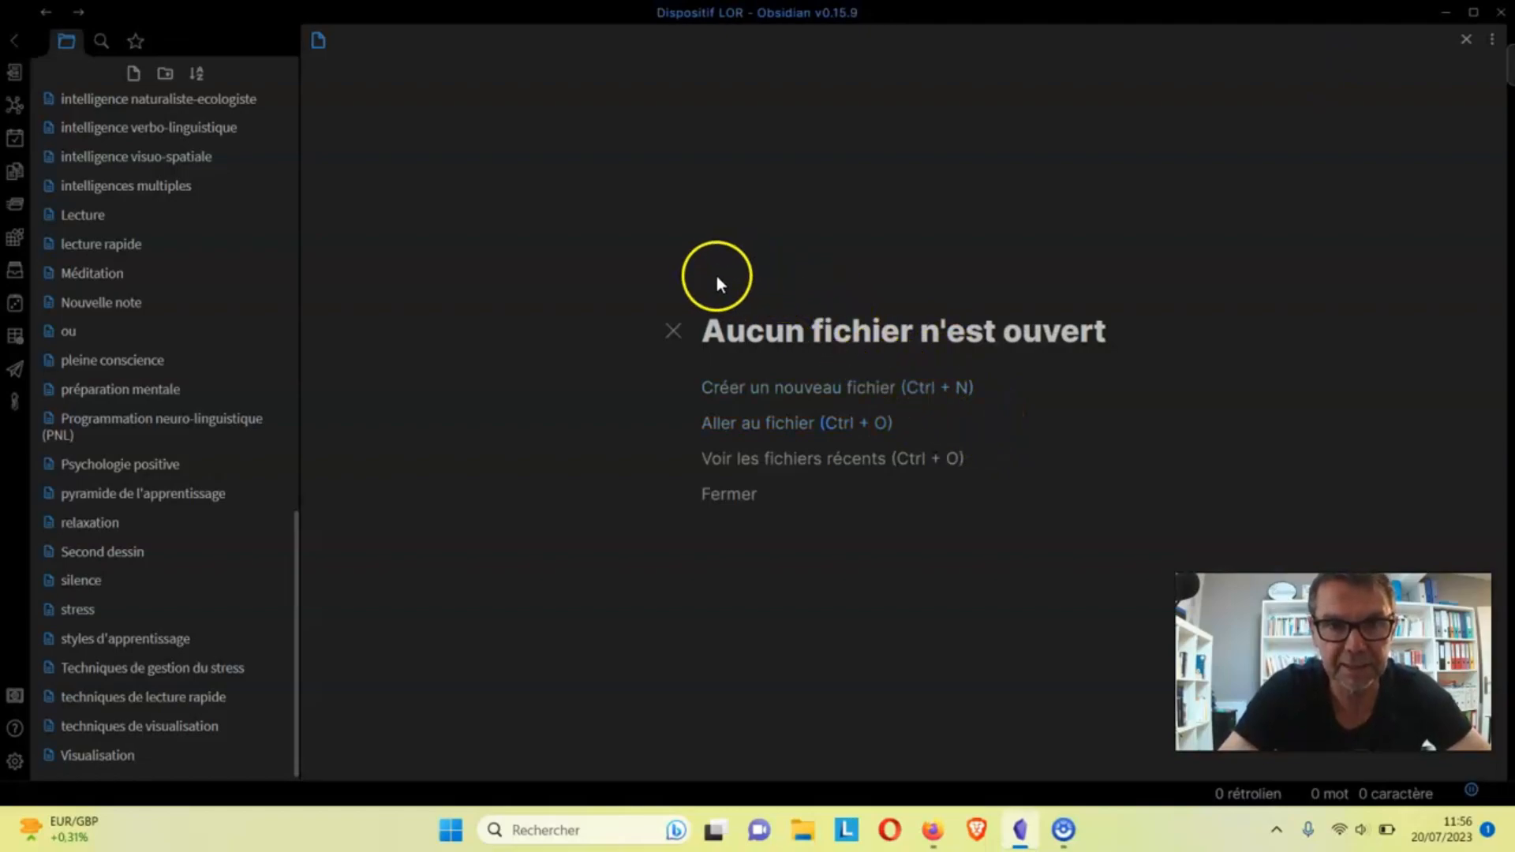
Create a new note titled "Dessin sympathiques".
key(ctrl+n)
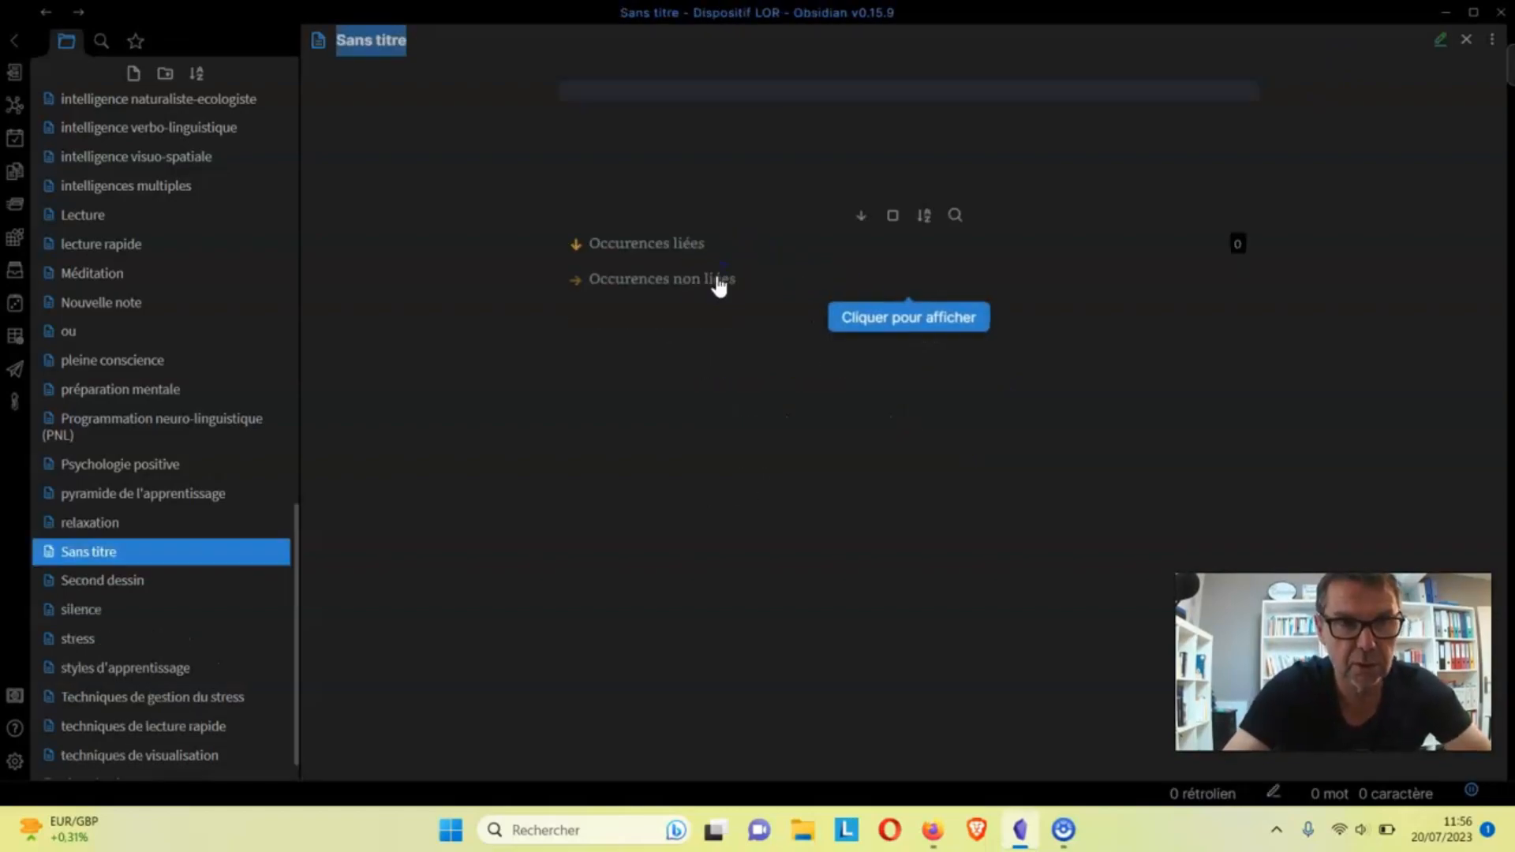
text(Desss)
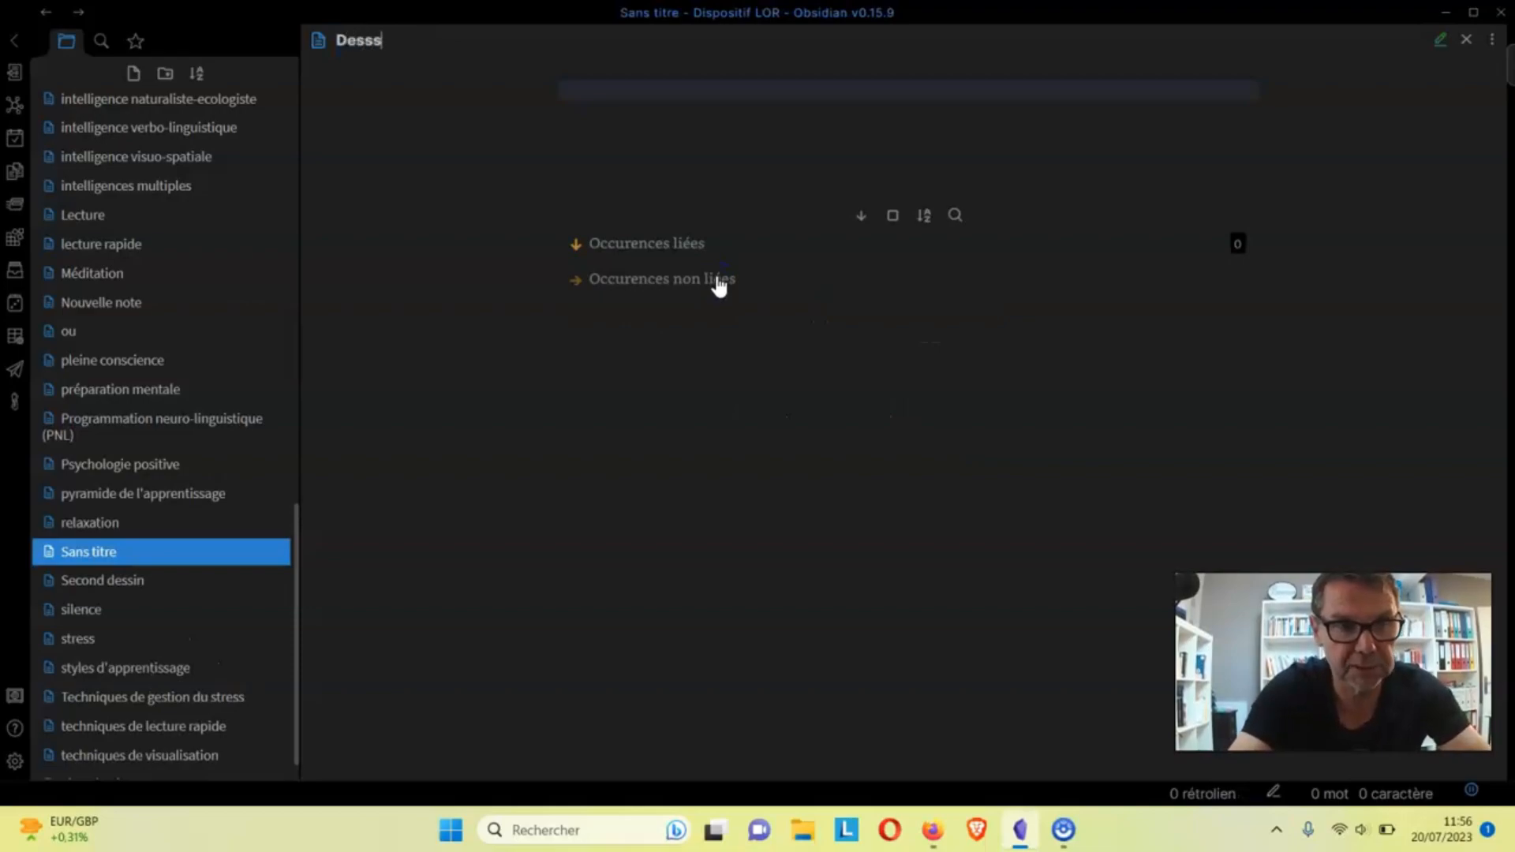
key(BackSpace)
text(in à)
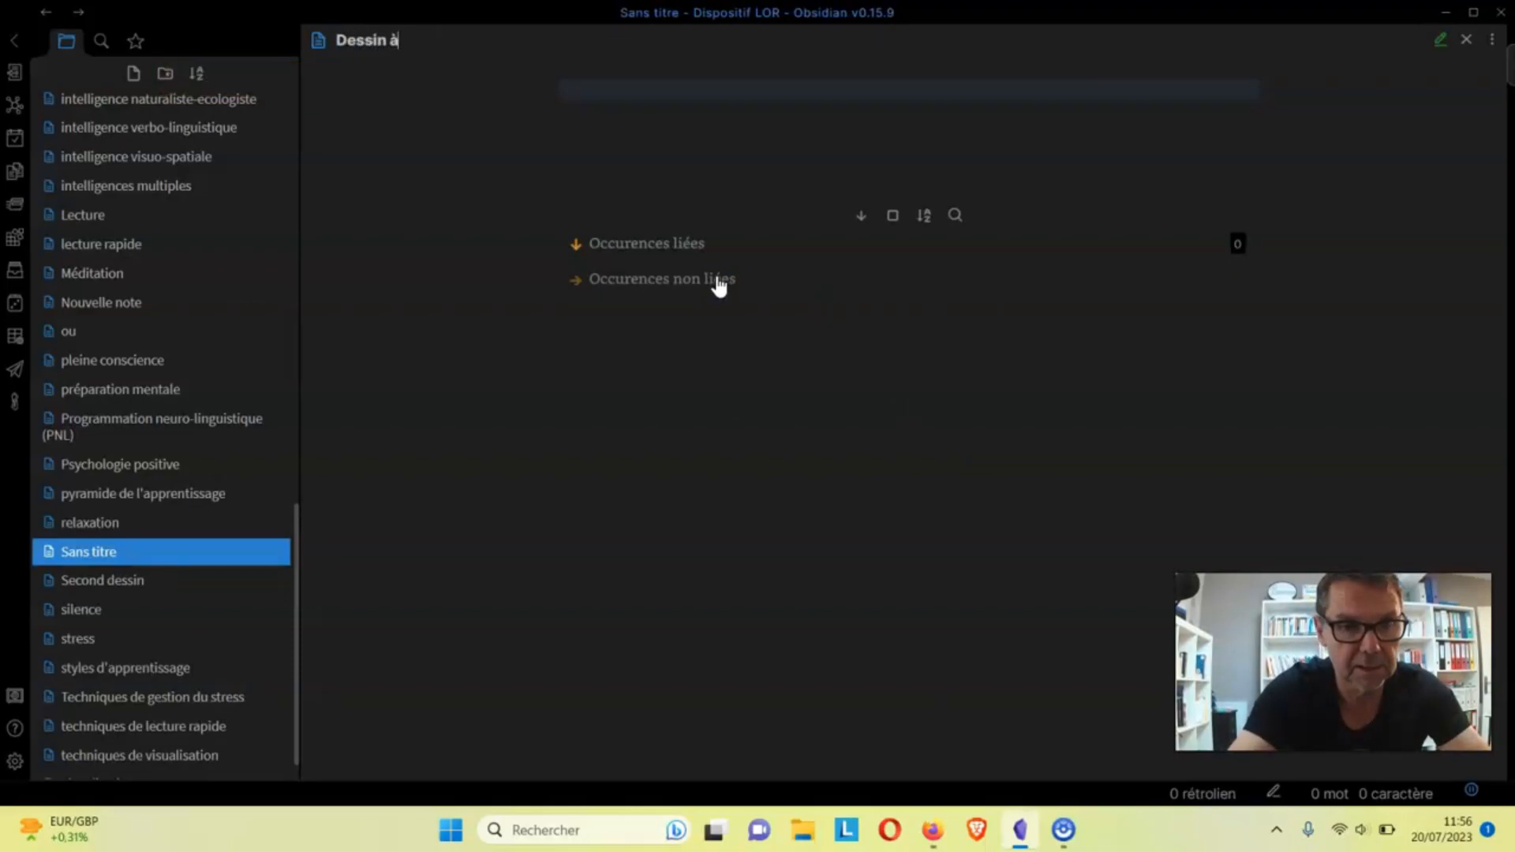
text(su)
key(BackSpace)
key(BackSpace)
key(BackSpace)
key(BackSpace)
key(BackSpace)
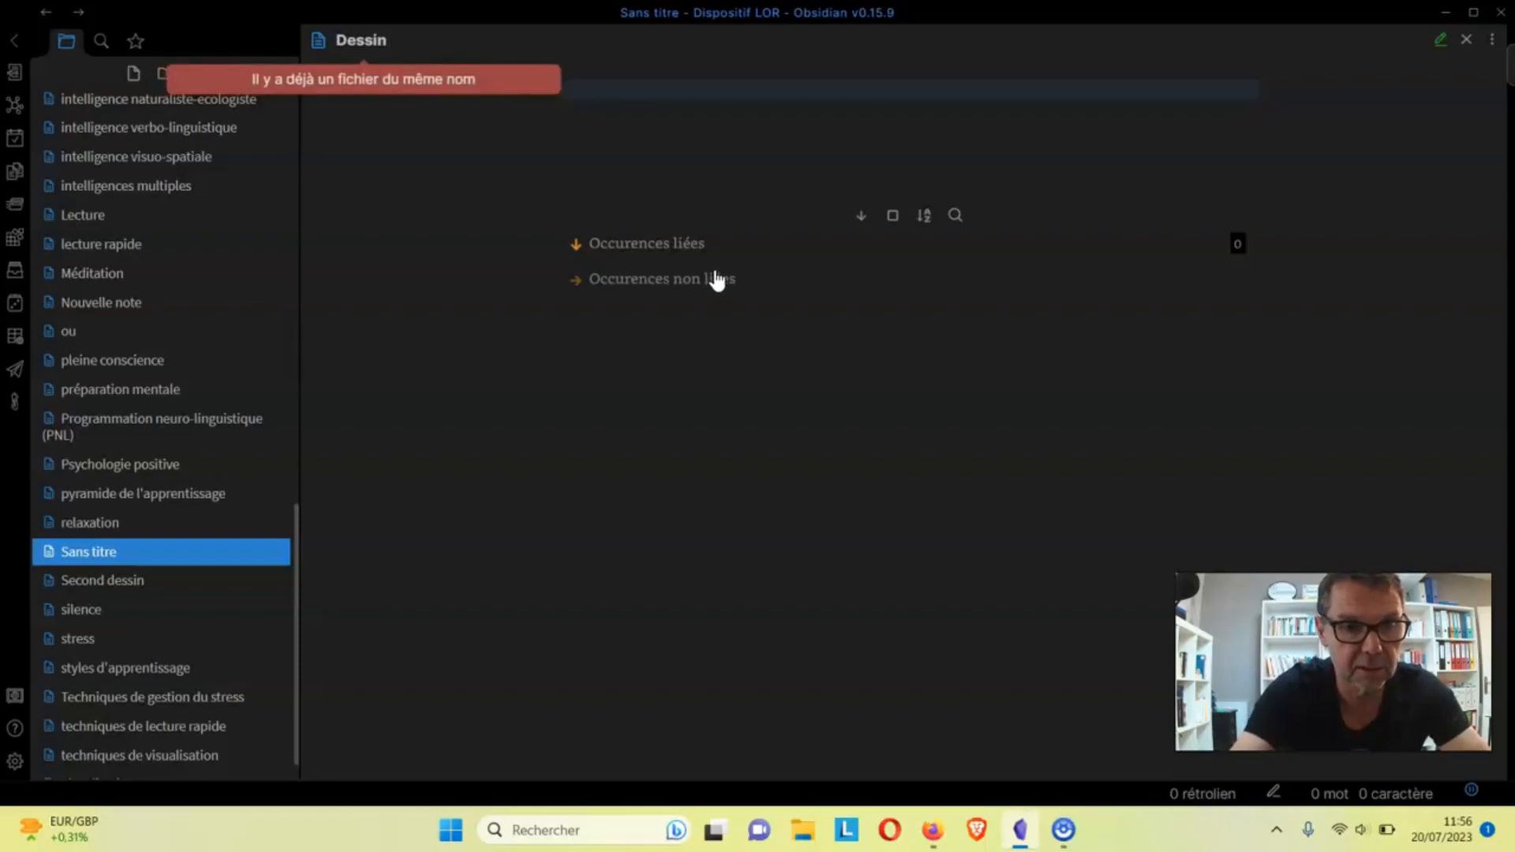
text(su)
key(BackSpace)
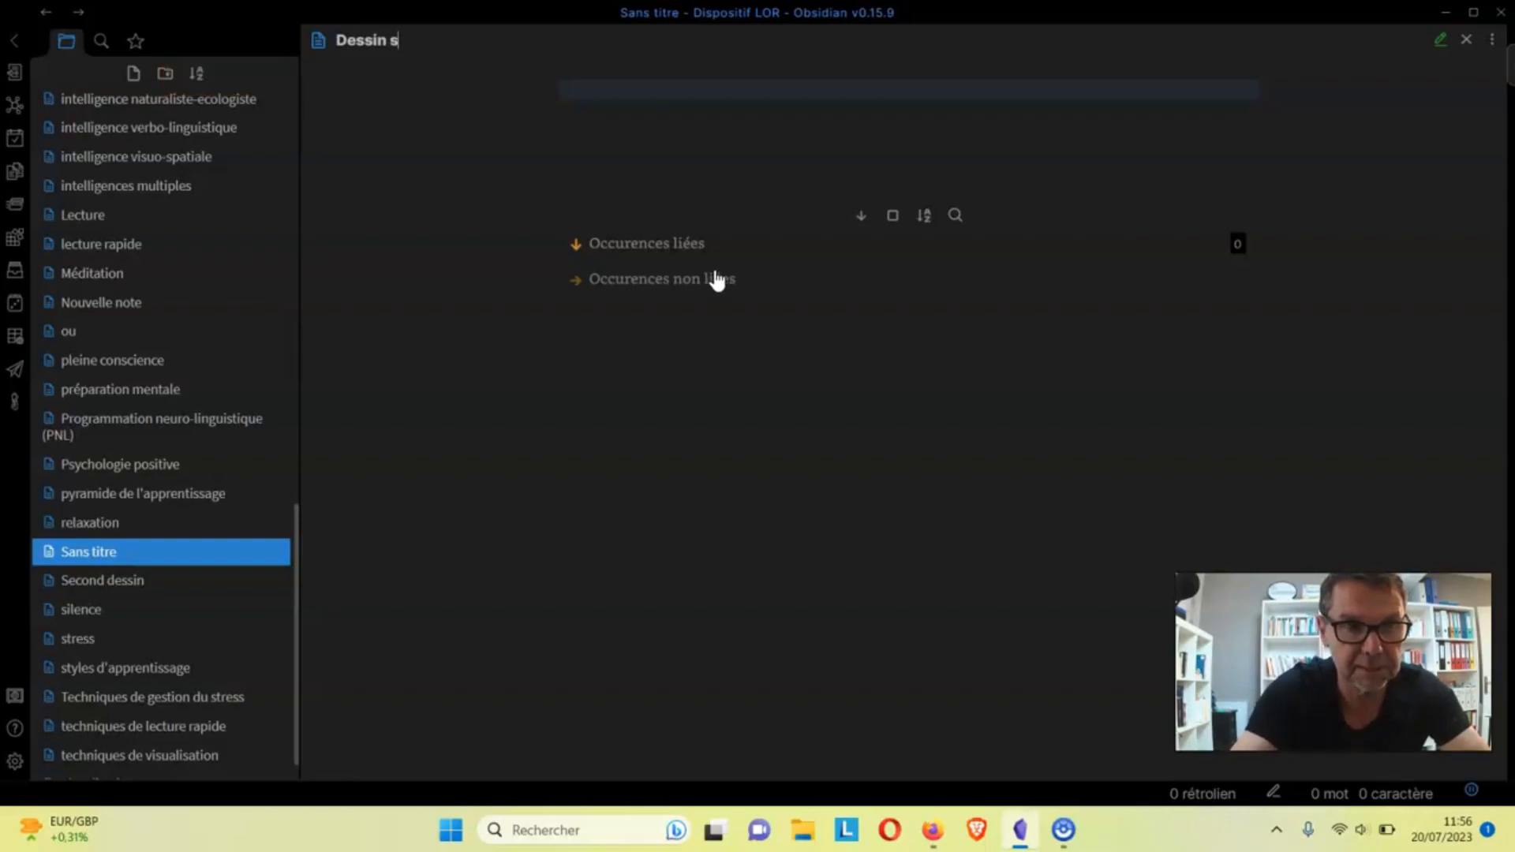
text(ympathi)
key(BackSpace)
key(BackSpace)
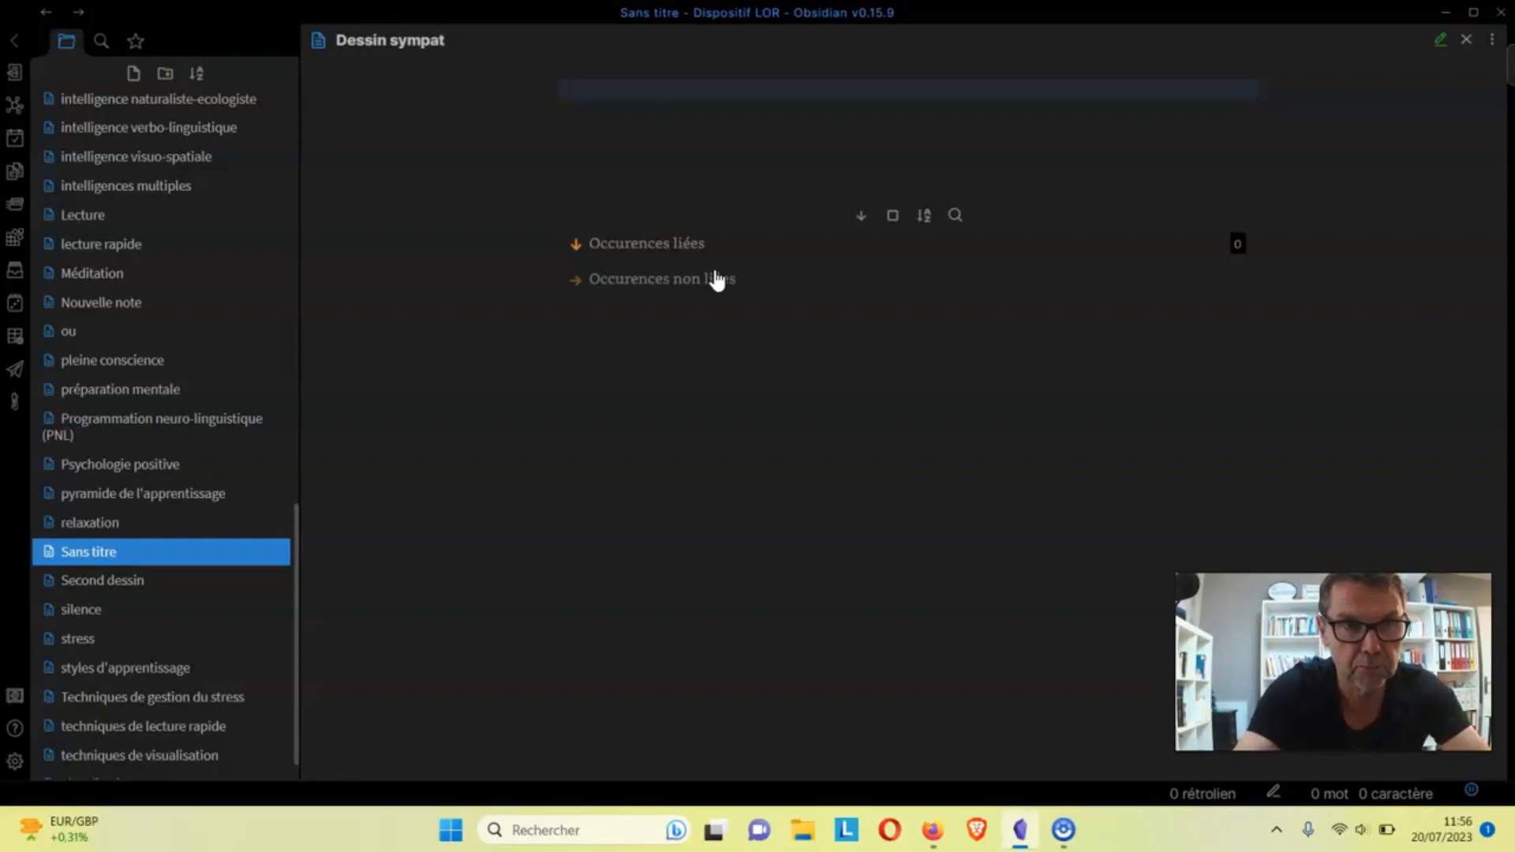
text(hiques)
Write "Dessin" as the first line of the note's body and leave a blank line beneath it.
click(751, 79)
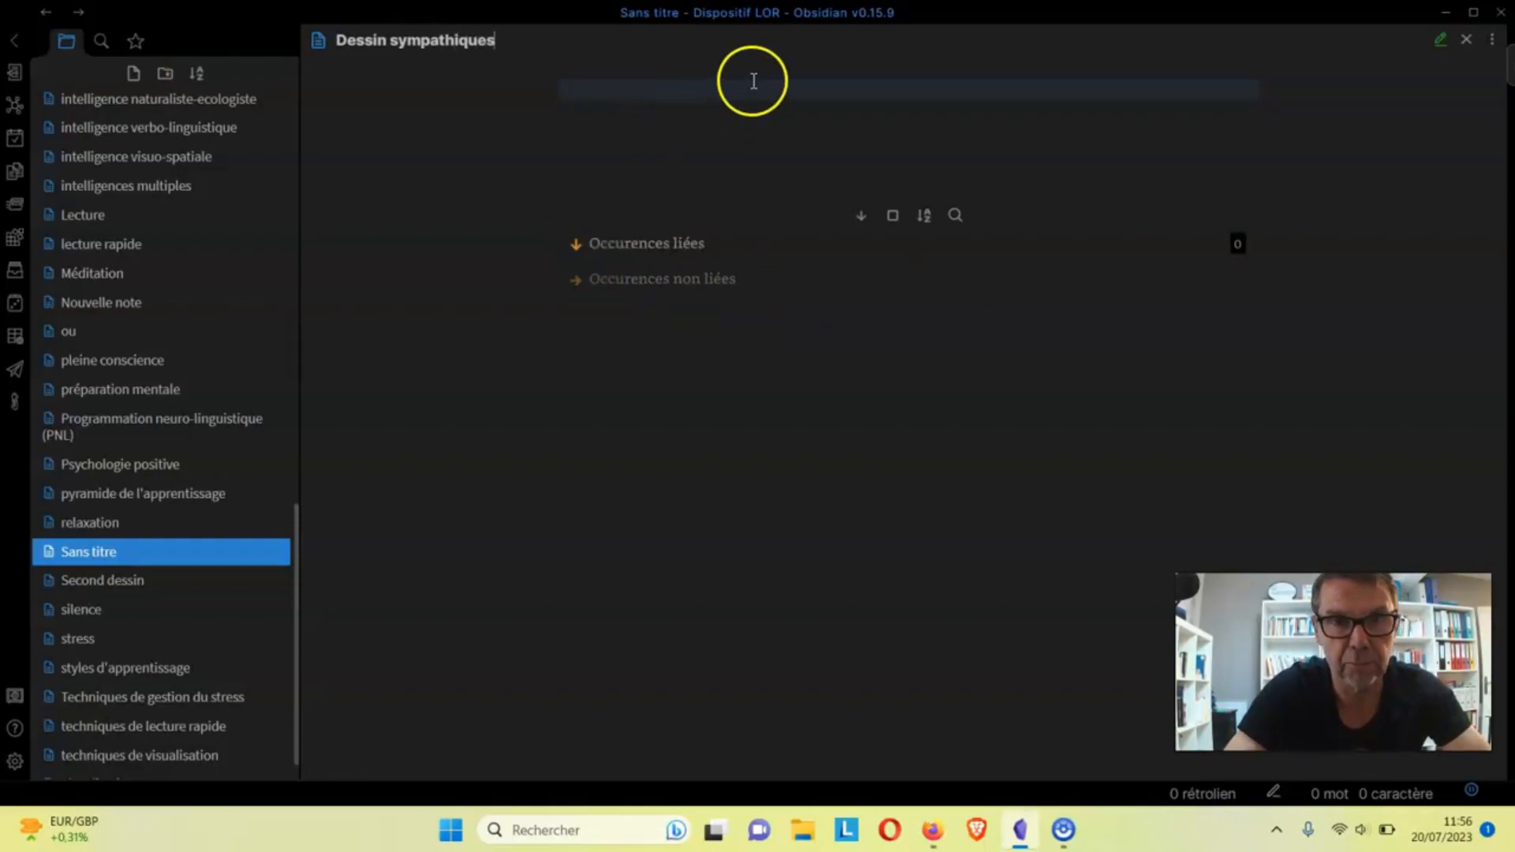
text(Dedsi)
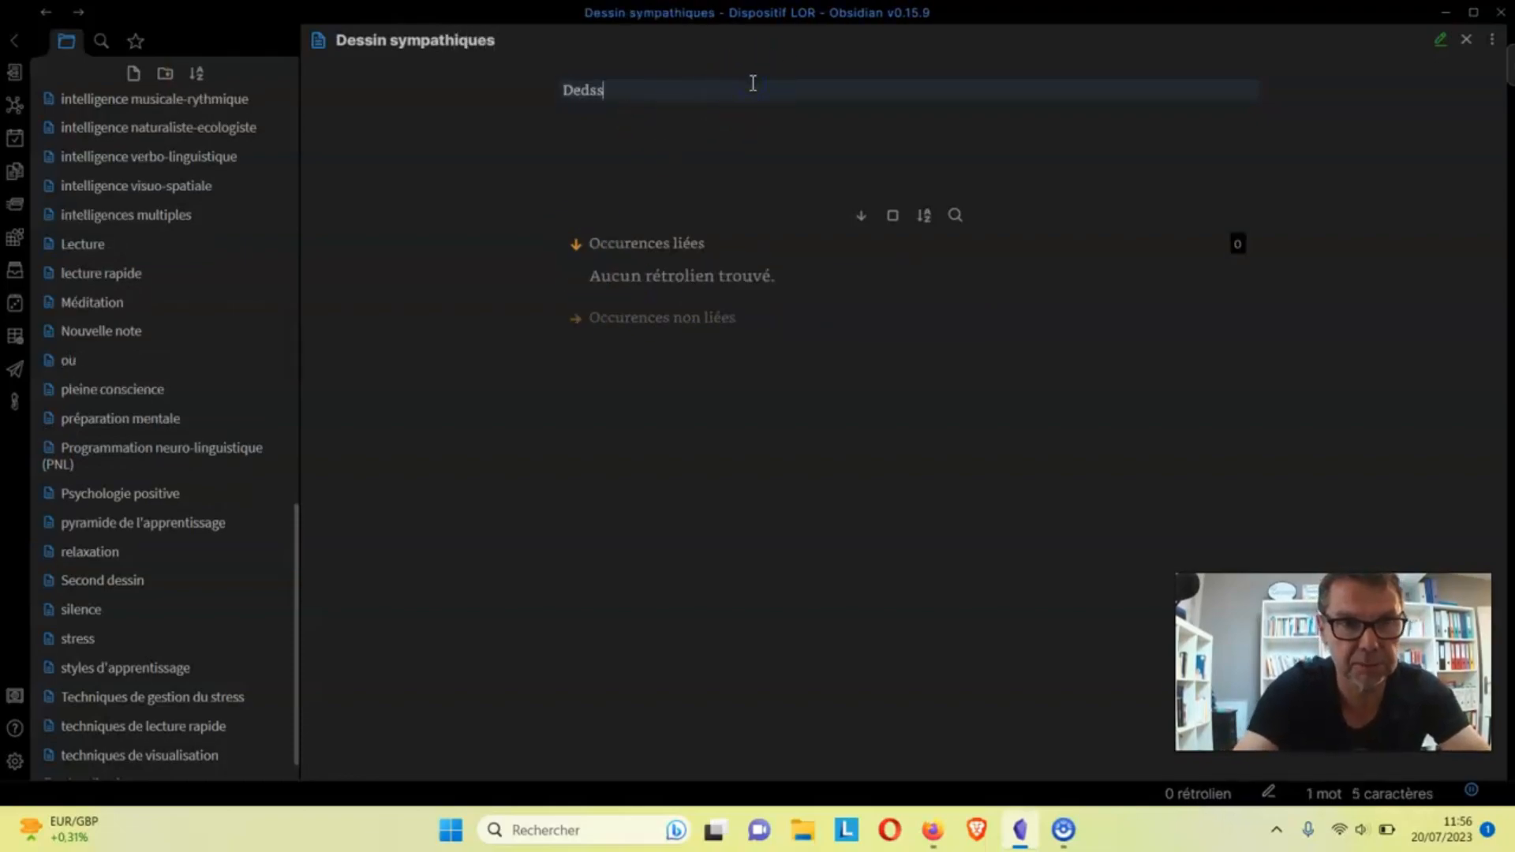
key(BackSpace)
key(BackSpace)
key(BackSpace)
text(sssi)
key(BackSpace)
text(i)
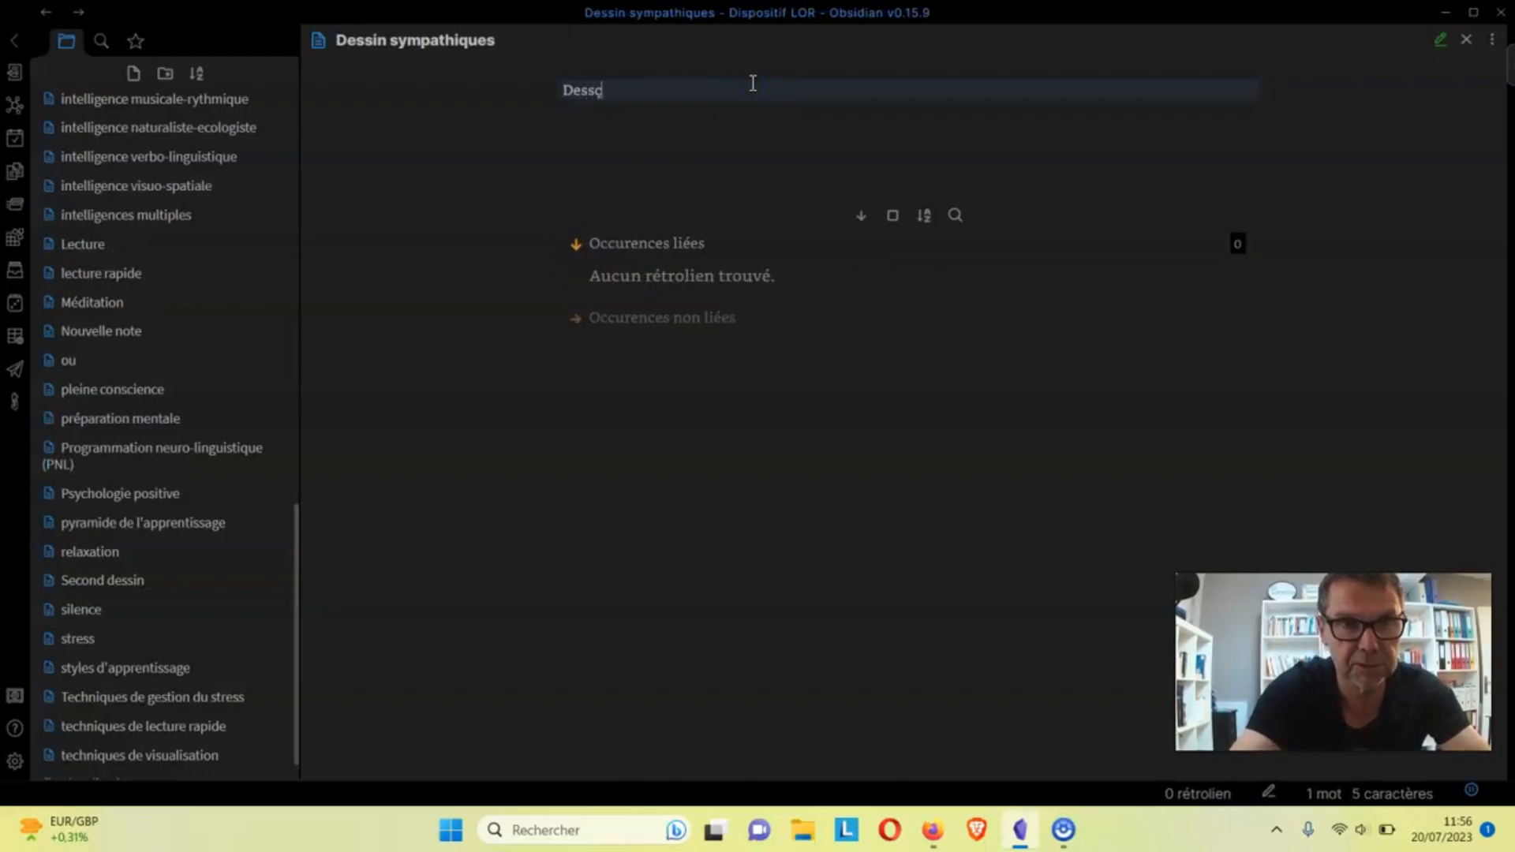
key(BackSpace)
text(in)
key(Return)
key(Return)
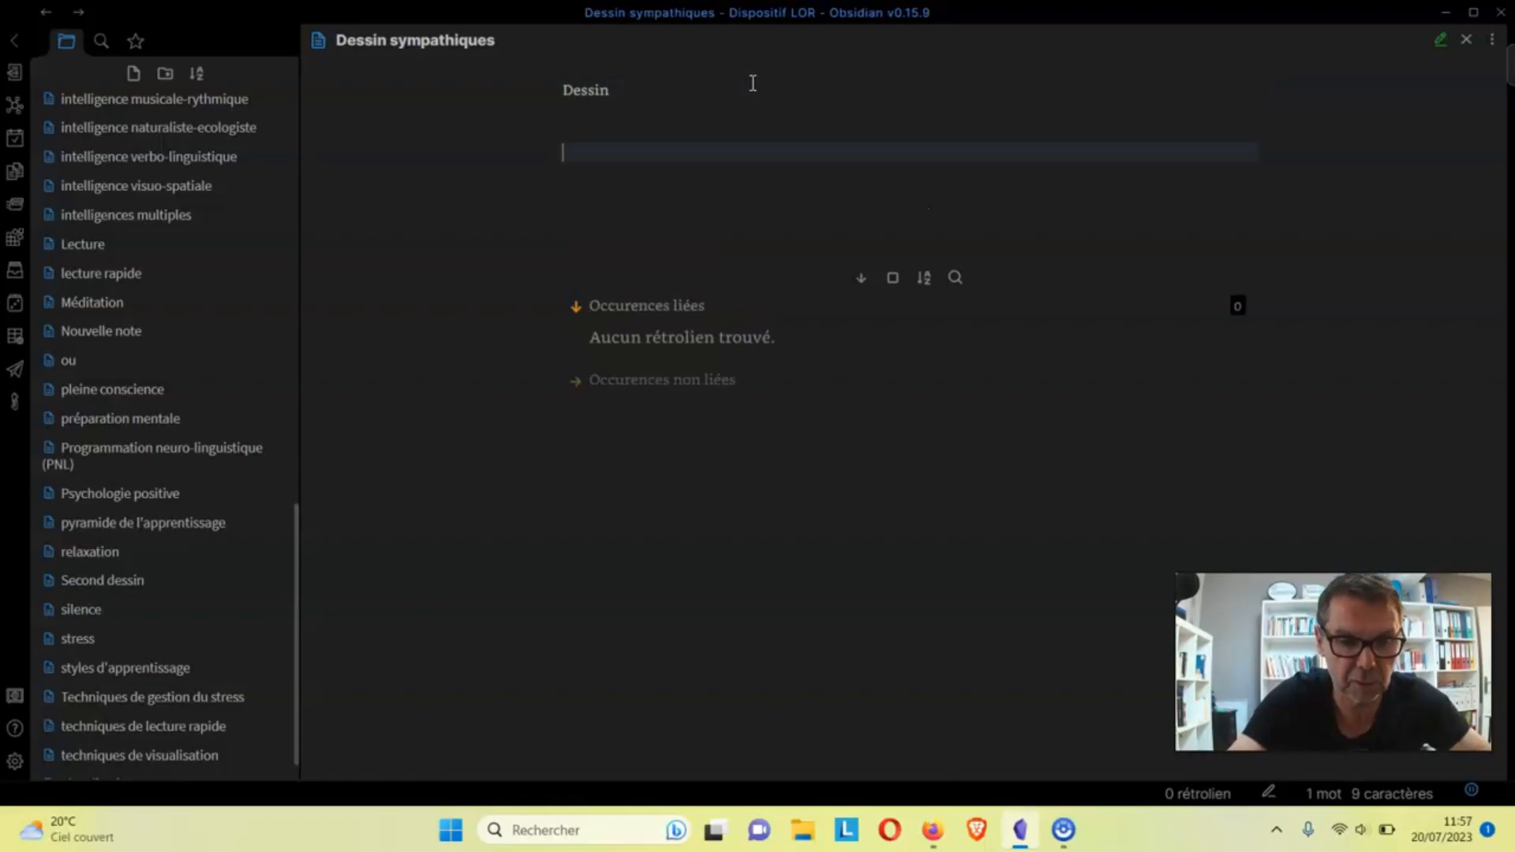
Create a new Excalidraw drawing in a new pane and widen that pane by narrowing the note beside it.
key(ctrl+p)
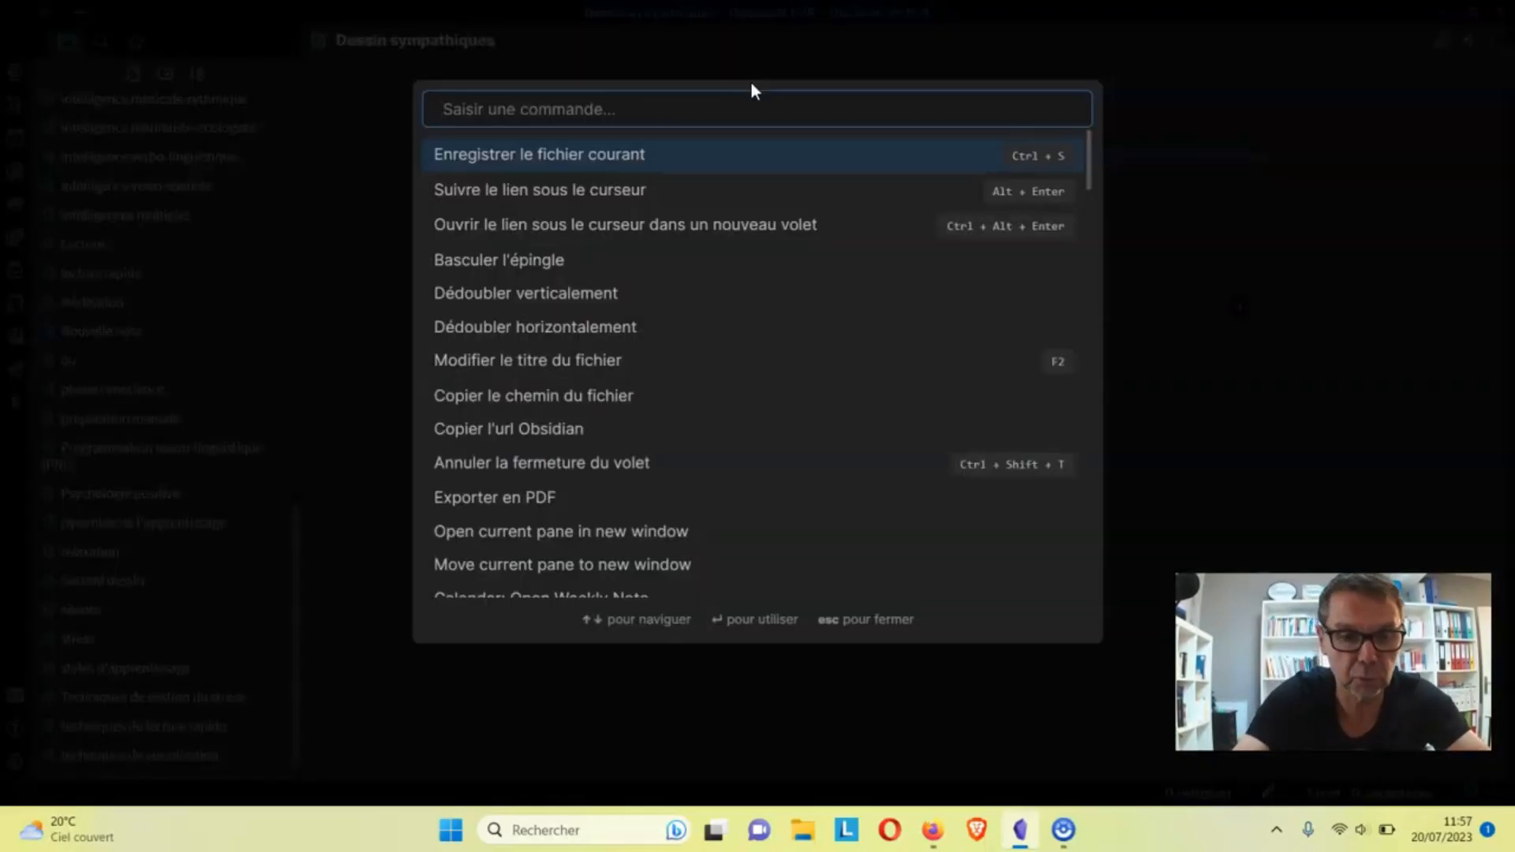
text(draw)
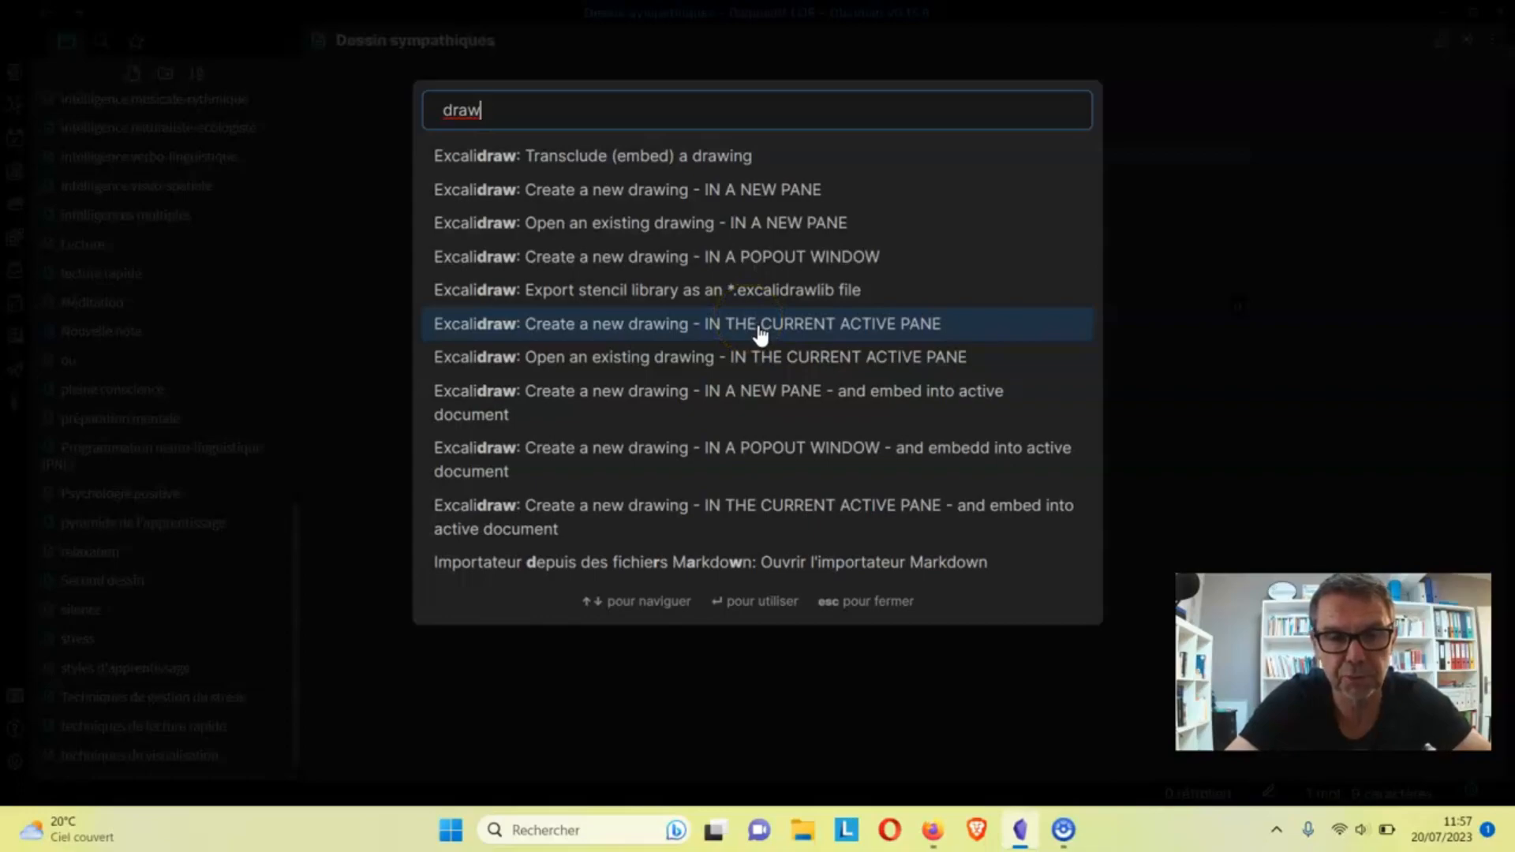
click(765, 190)
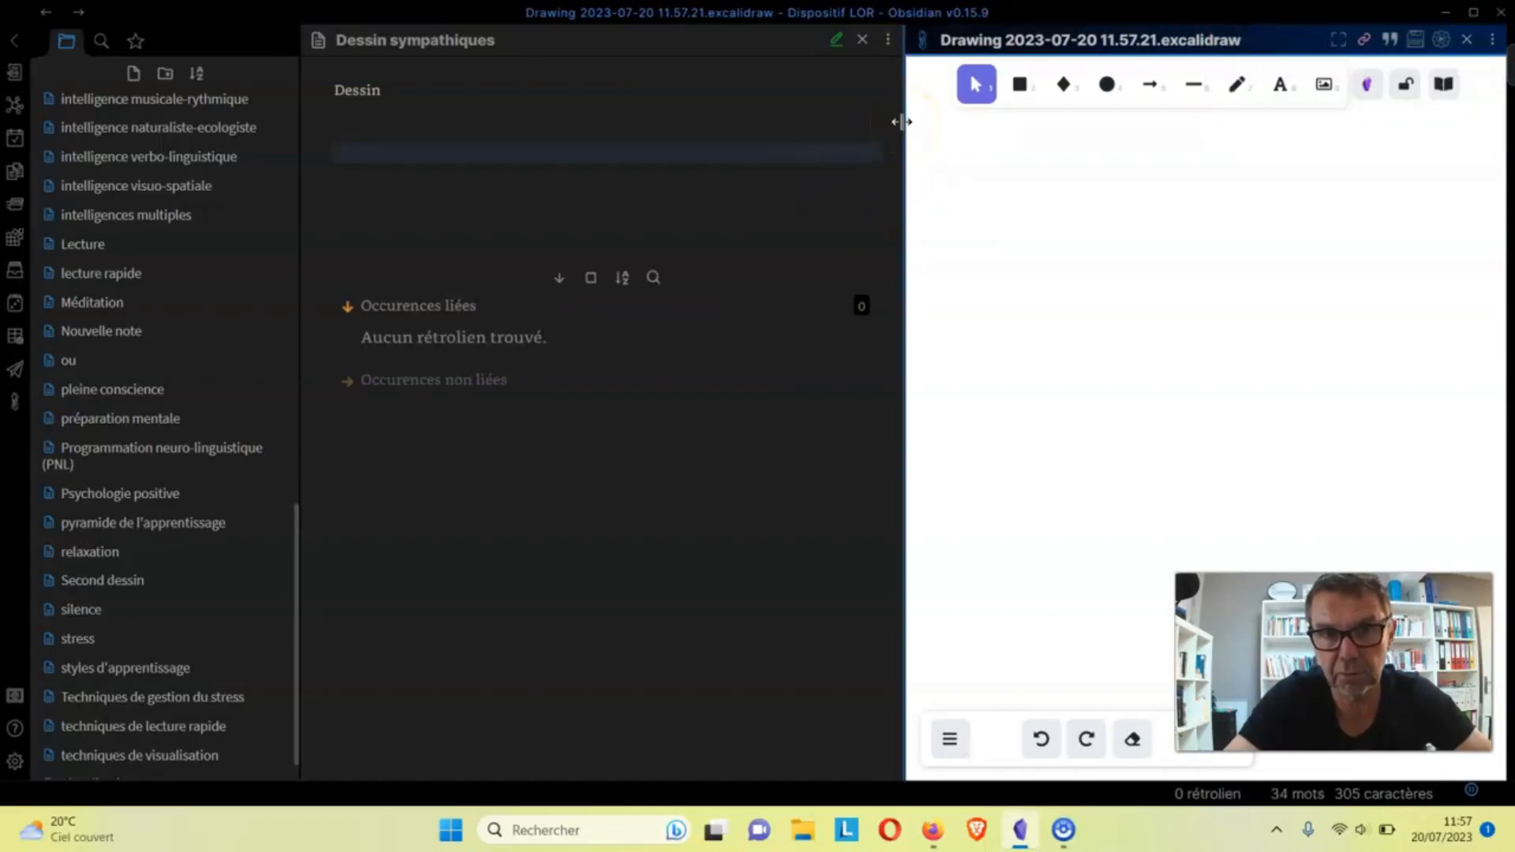
click(903, 120)
drag(903, 120, 477, 112)
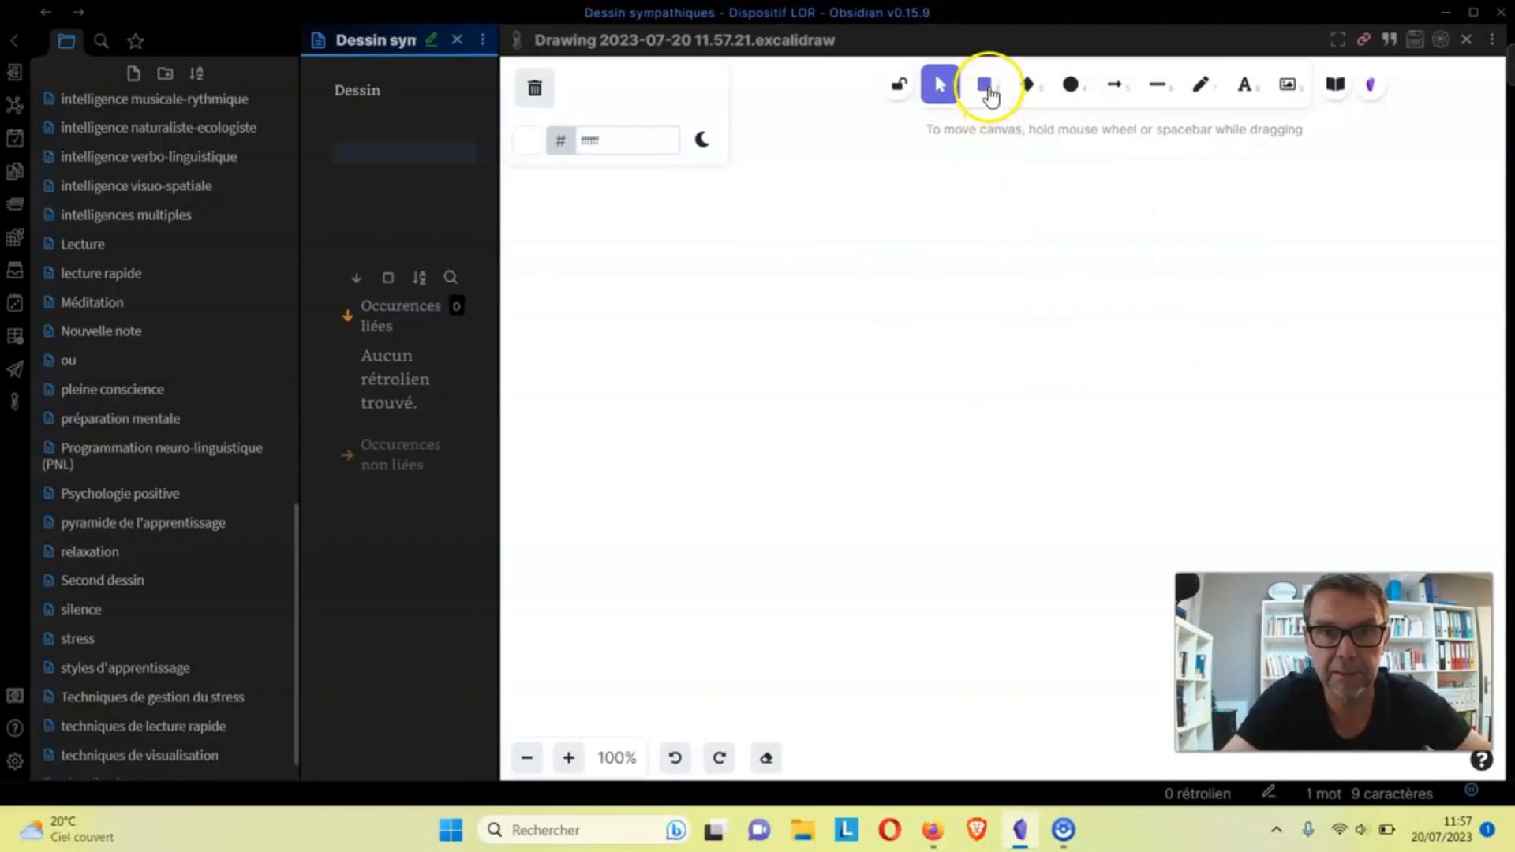
Draw a rectangle, an ellipse above and to its right, and an arrow below the ellipse pointing towards the rectangle.
click(991, 93)
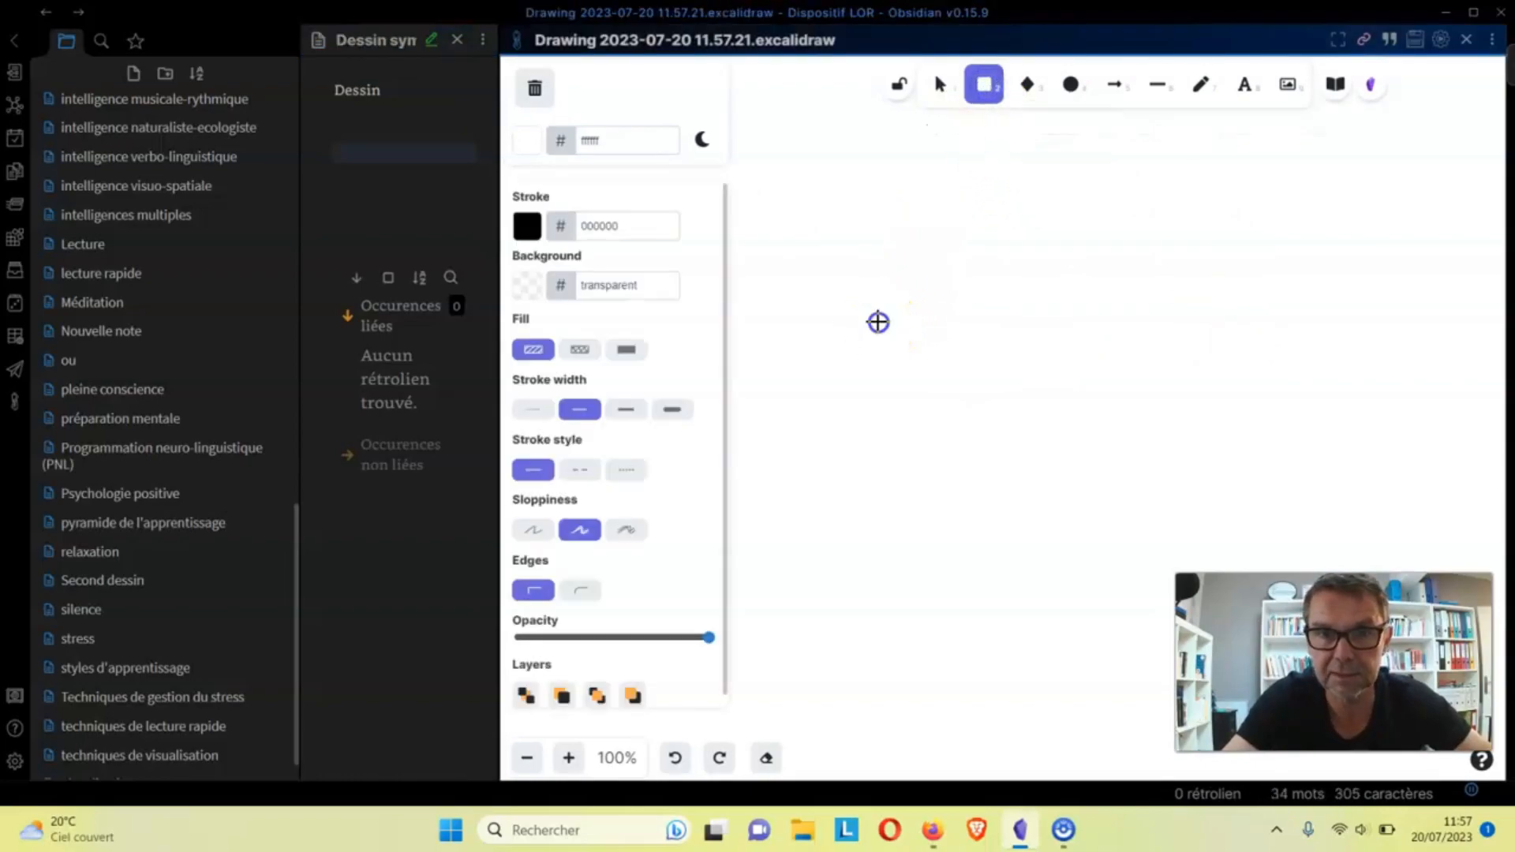
drag(879, 321, 1074, 442)
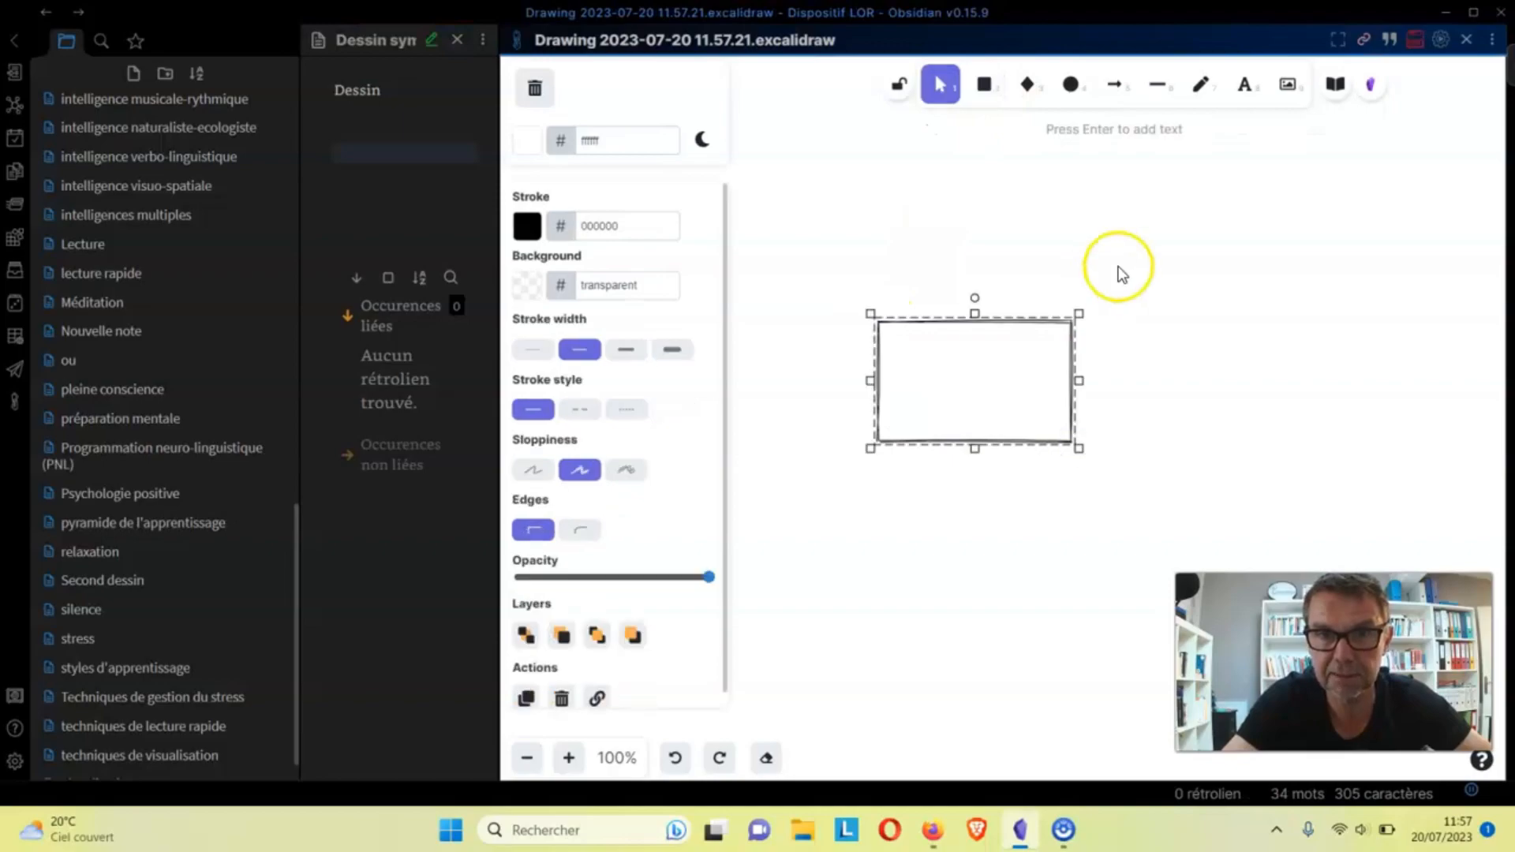
click(1070, 84)
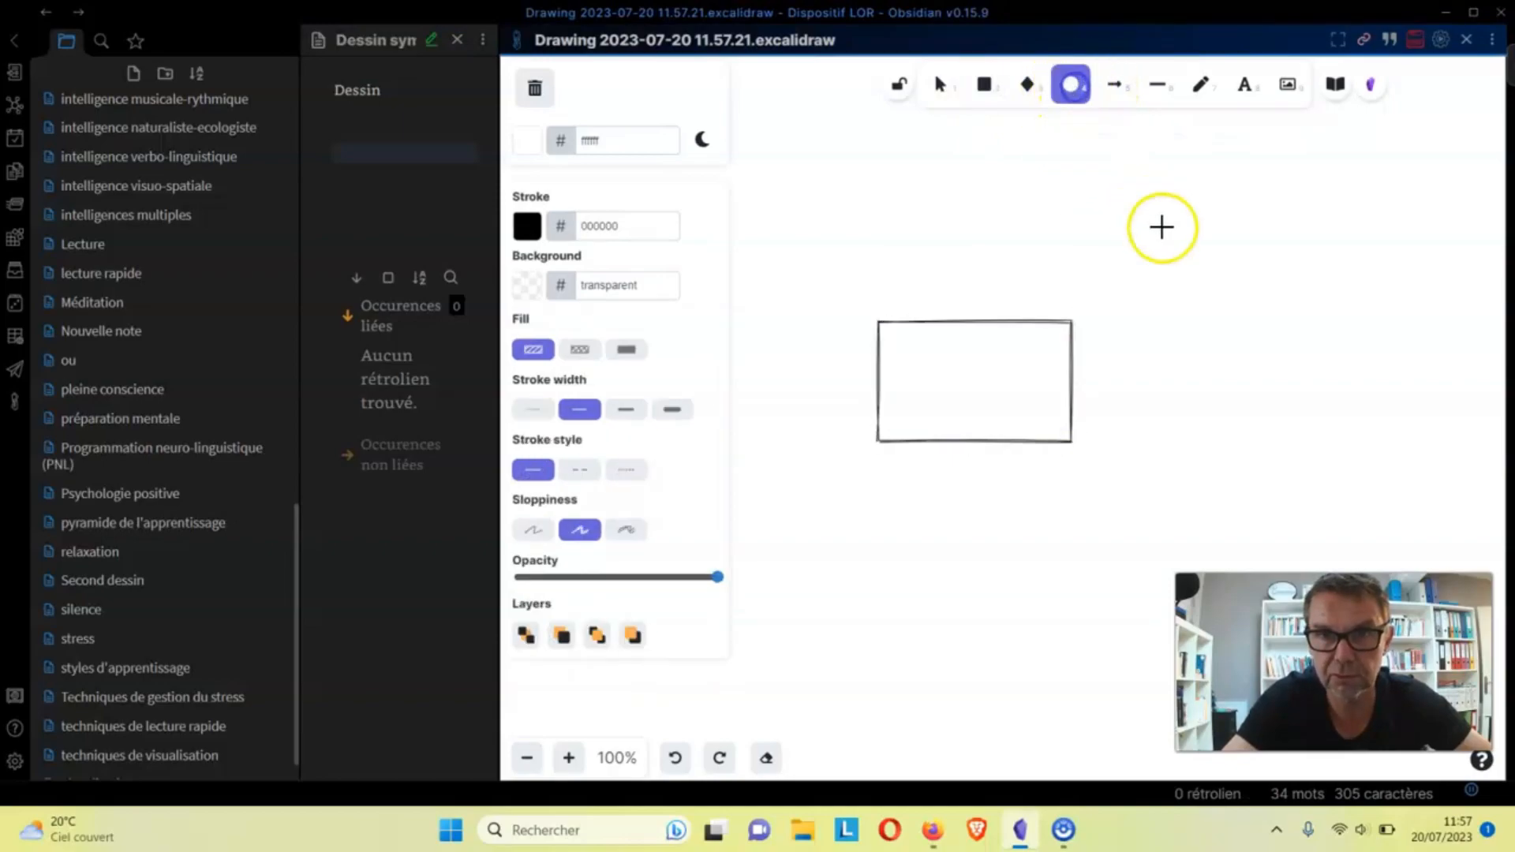
drag(1198, 232, 1348, 349)
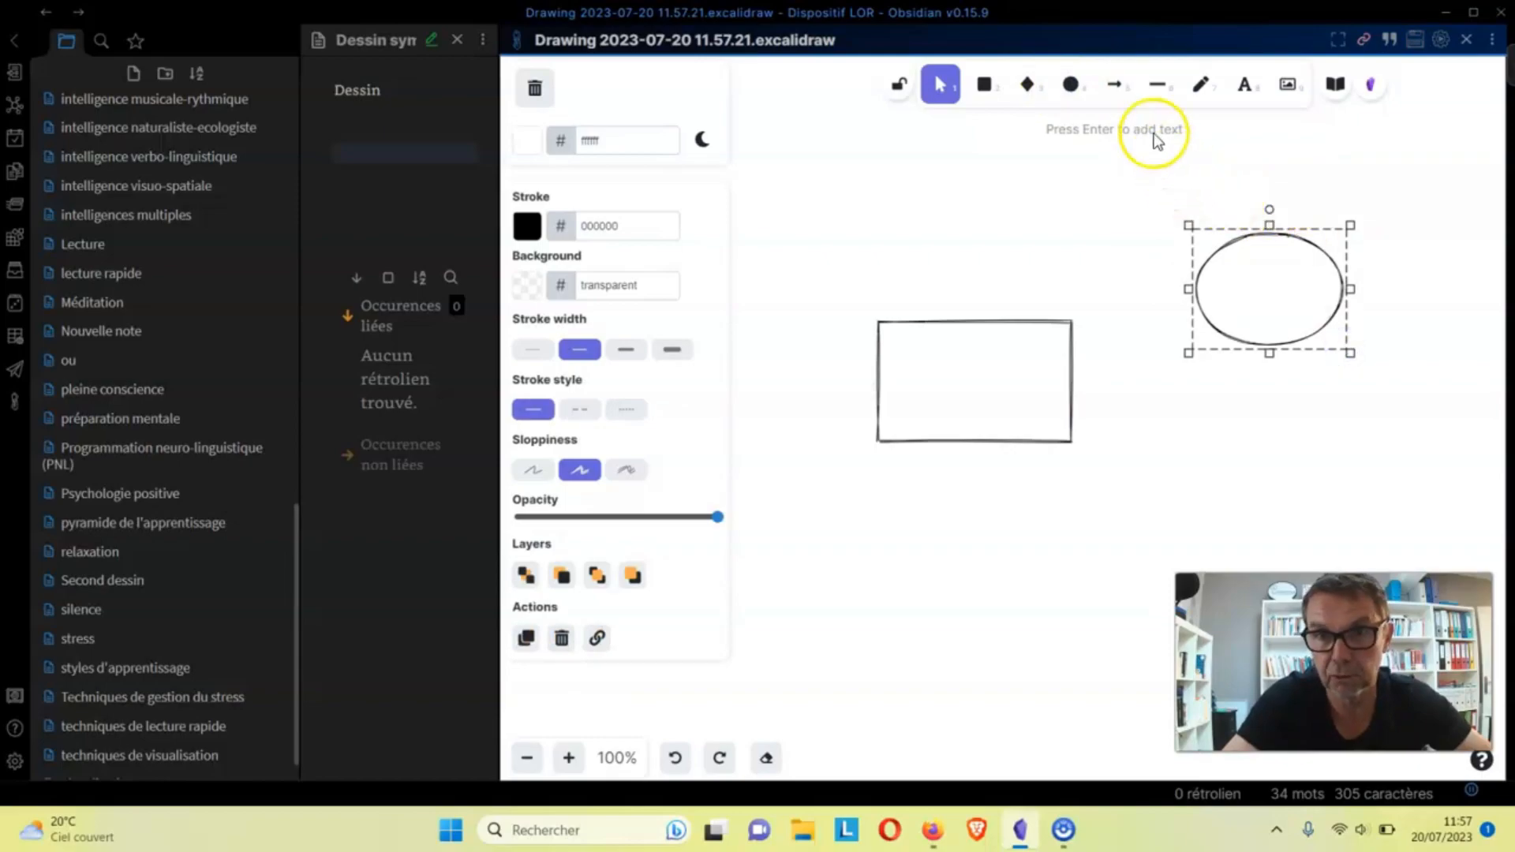
click(1129, 101)
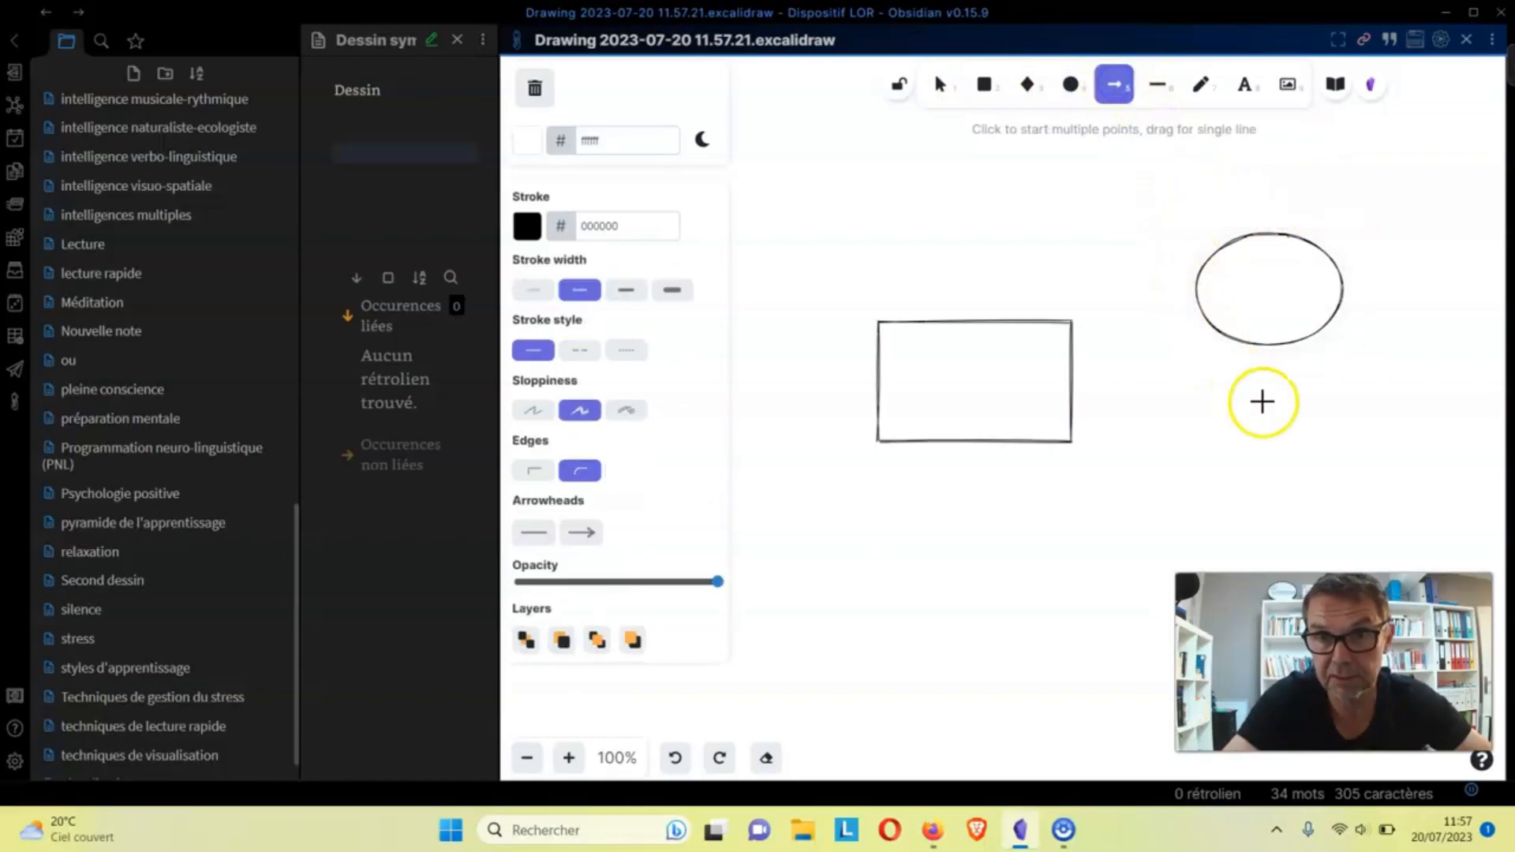
drag(1267, 409, 1118, 435)
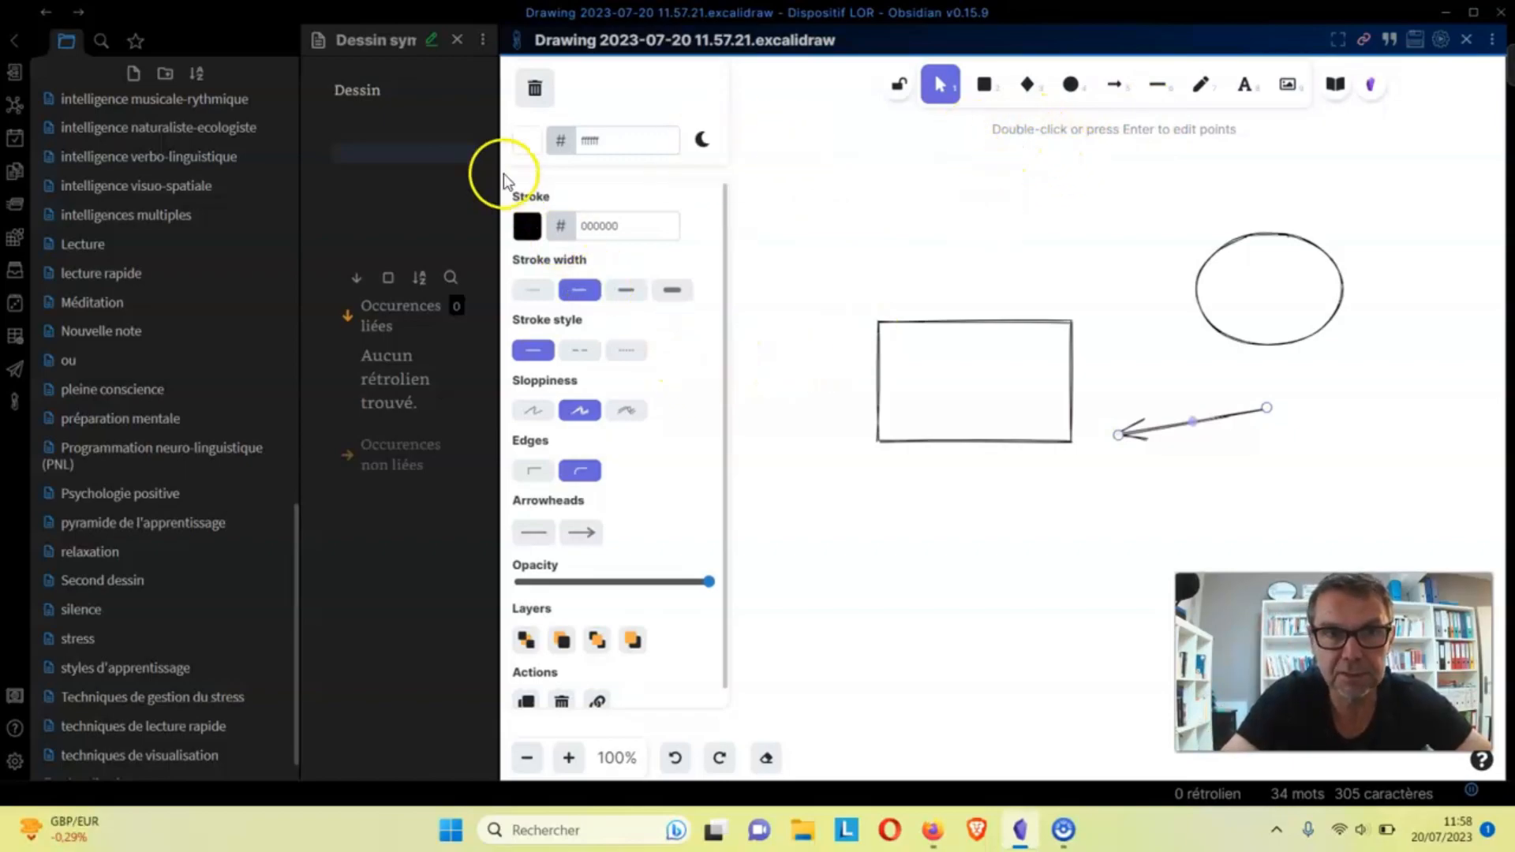
Close the "Dessin sympathiques" pane and add the text "POint No 1" in the middle of the rectangle.
click(457, 41)
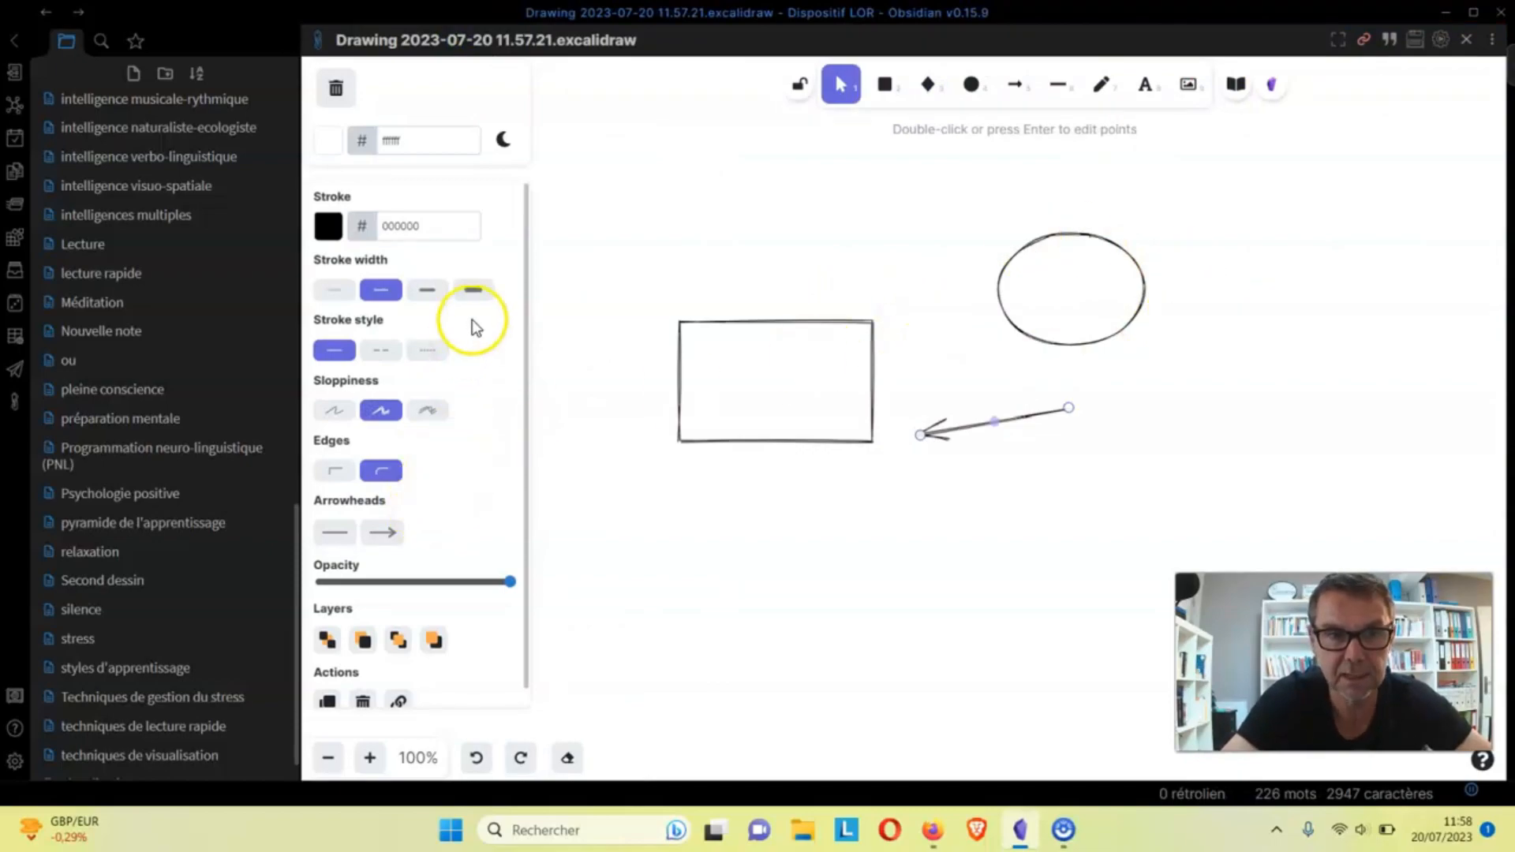
click(1144, 84)
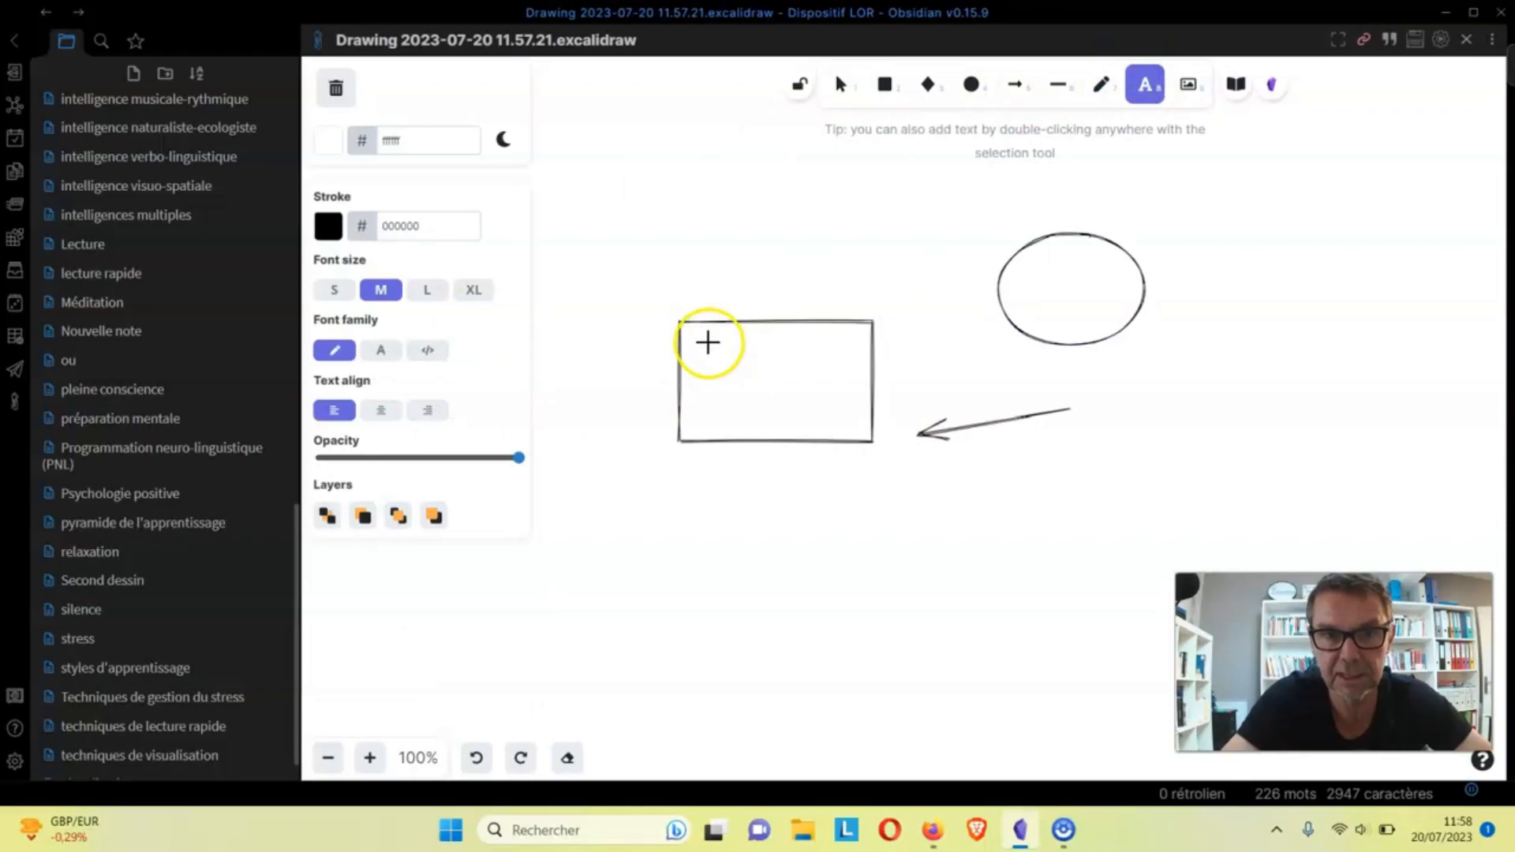
click(708, 342)
text(POint No 1)
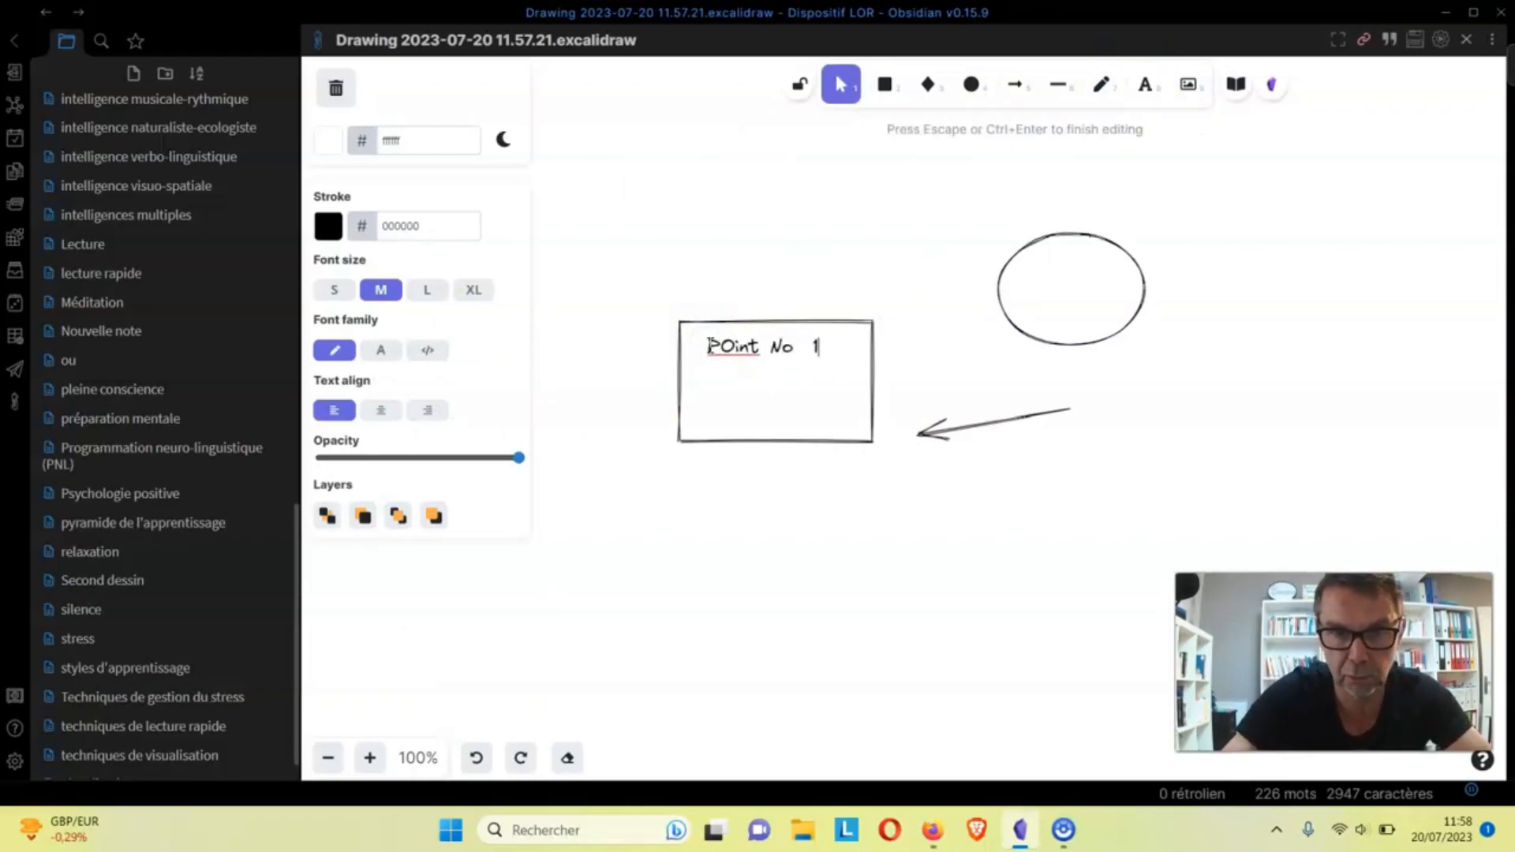
key(BackSpace)
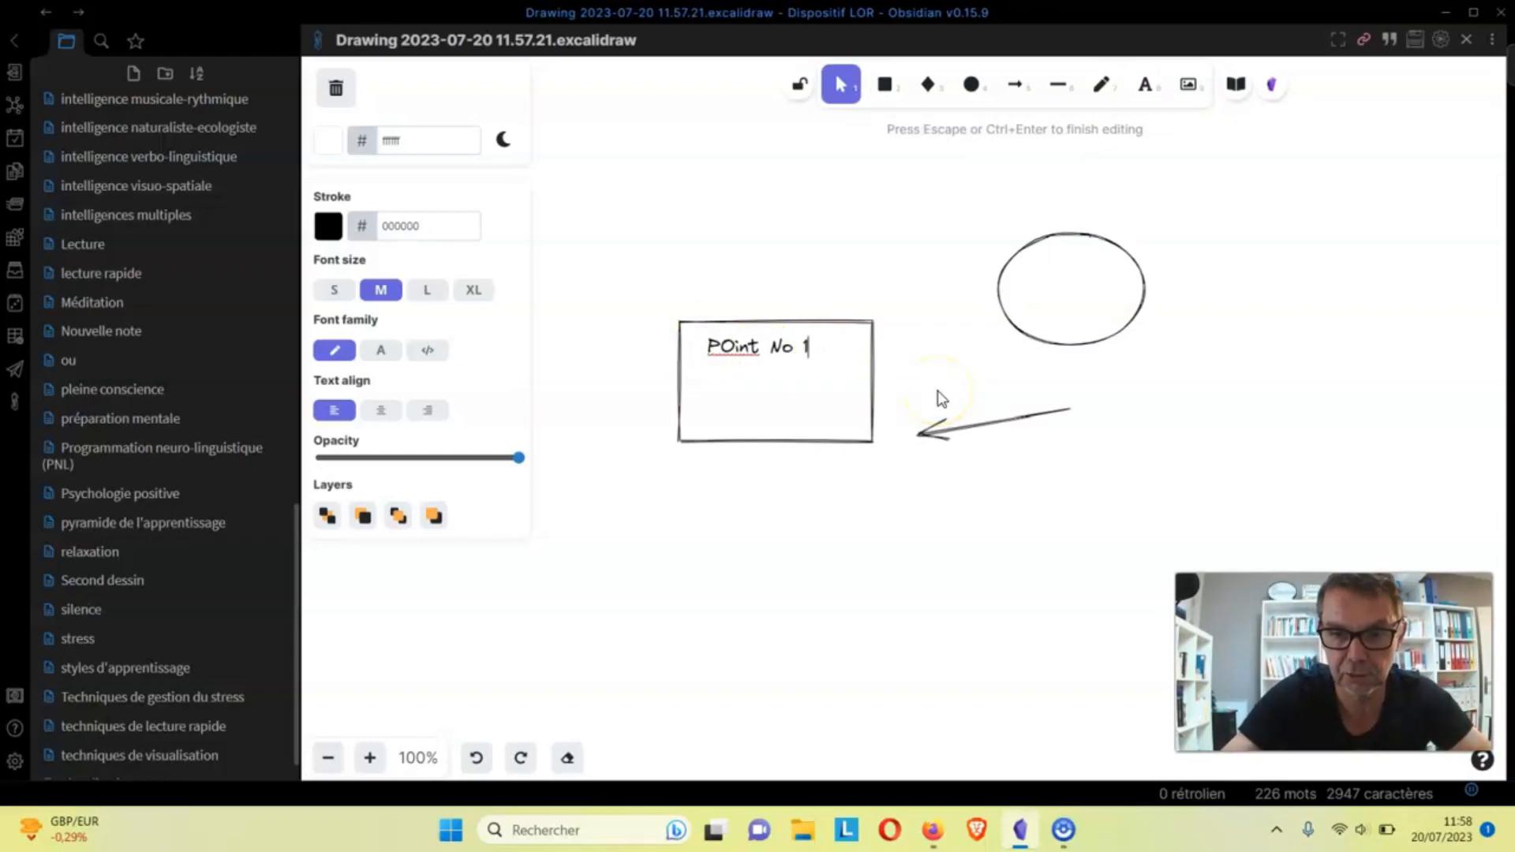
click(1245, 438)
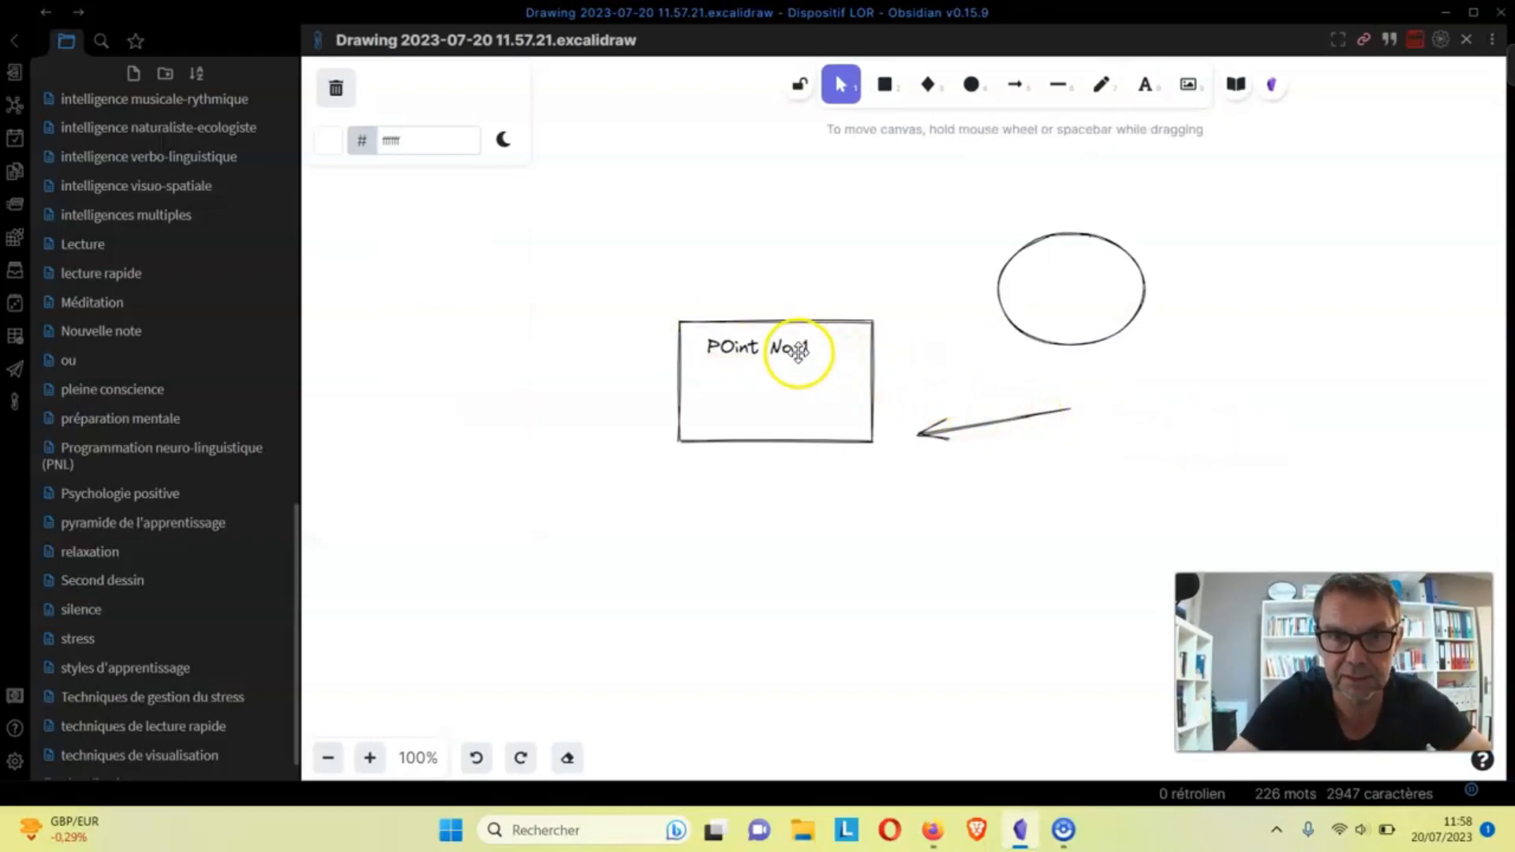
drag(799, 352, 806, 382)
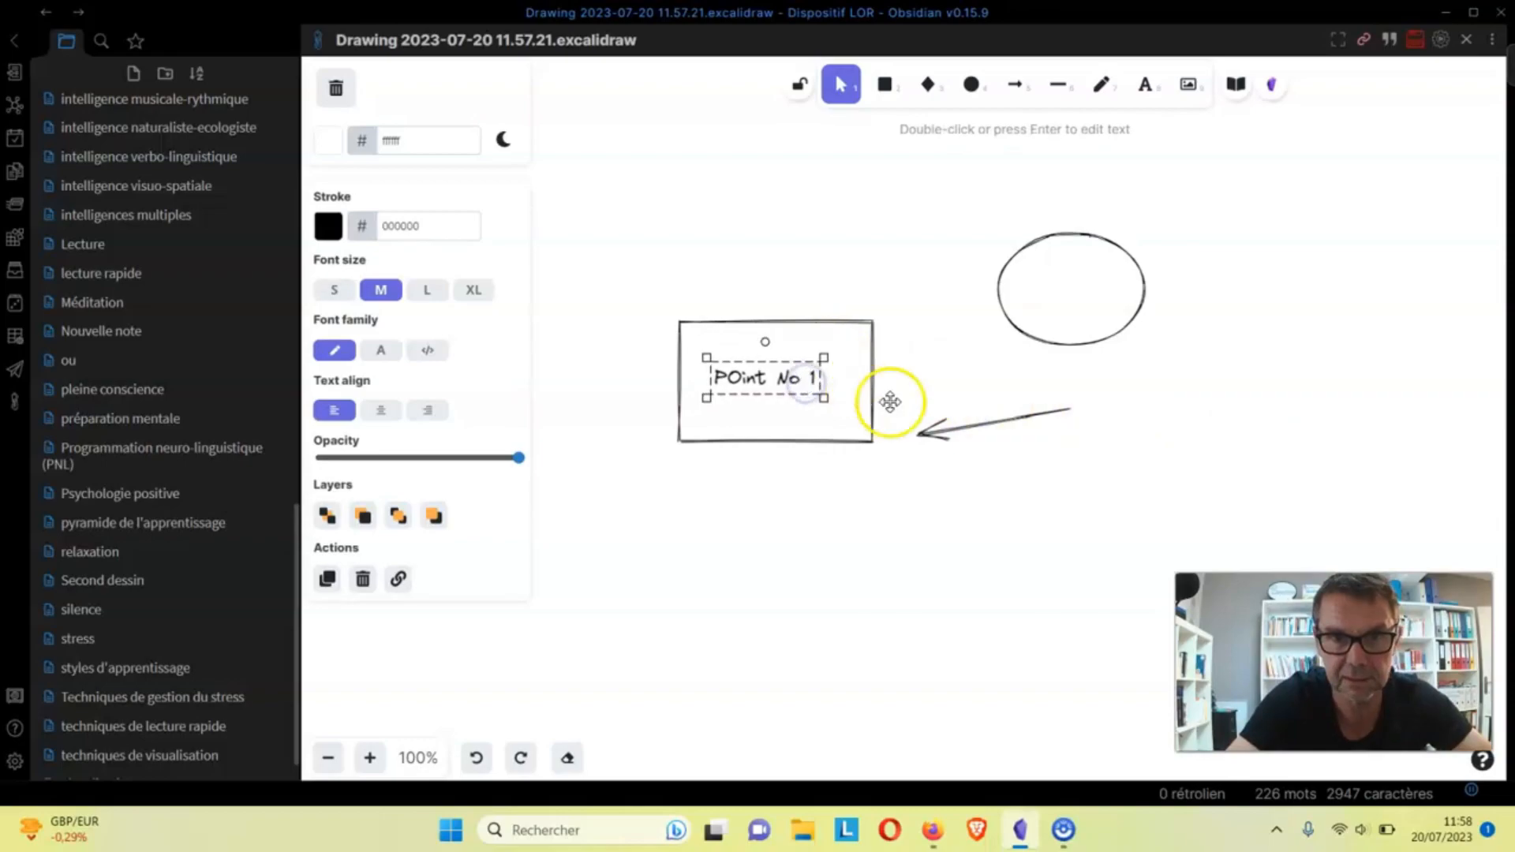
click(399, 584)
text(www.universityrh.)
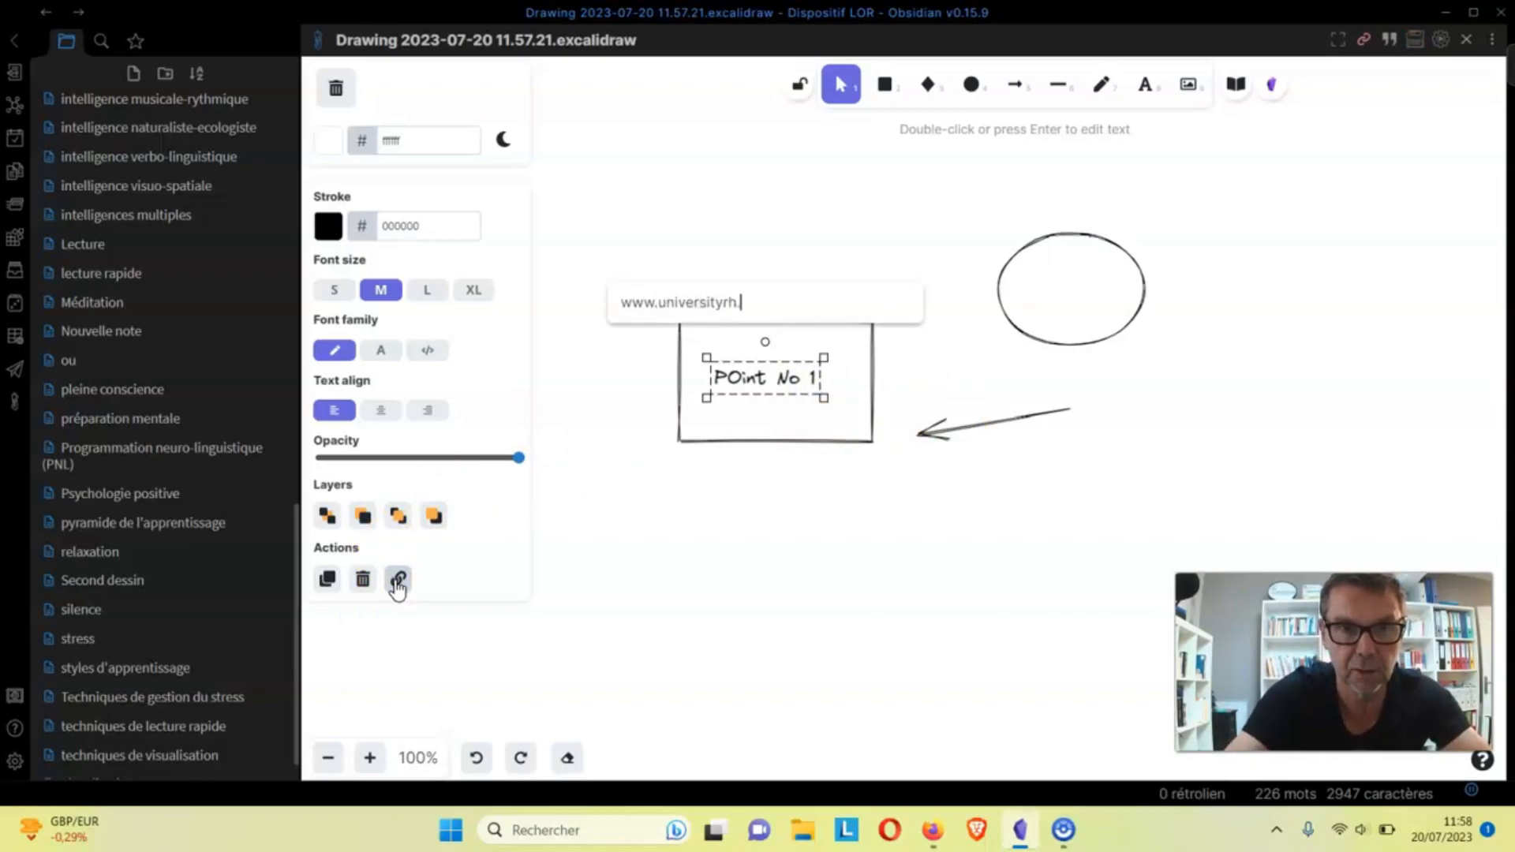
text(net)
key(Return)
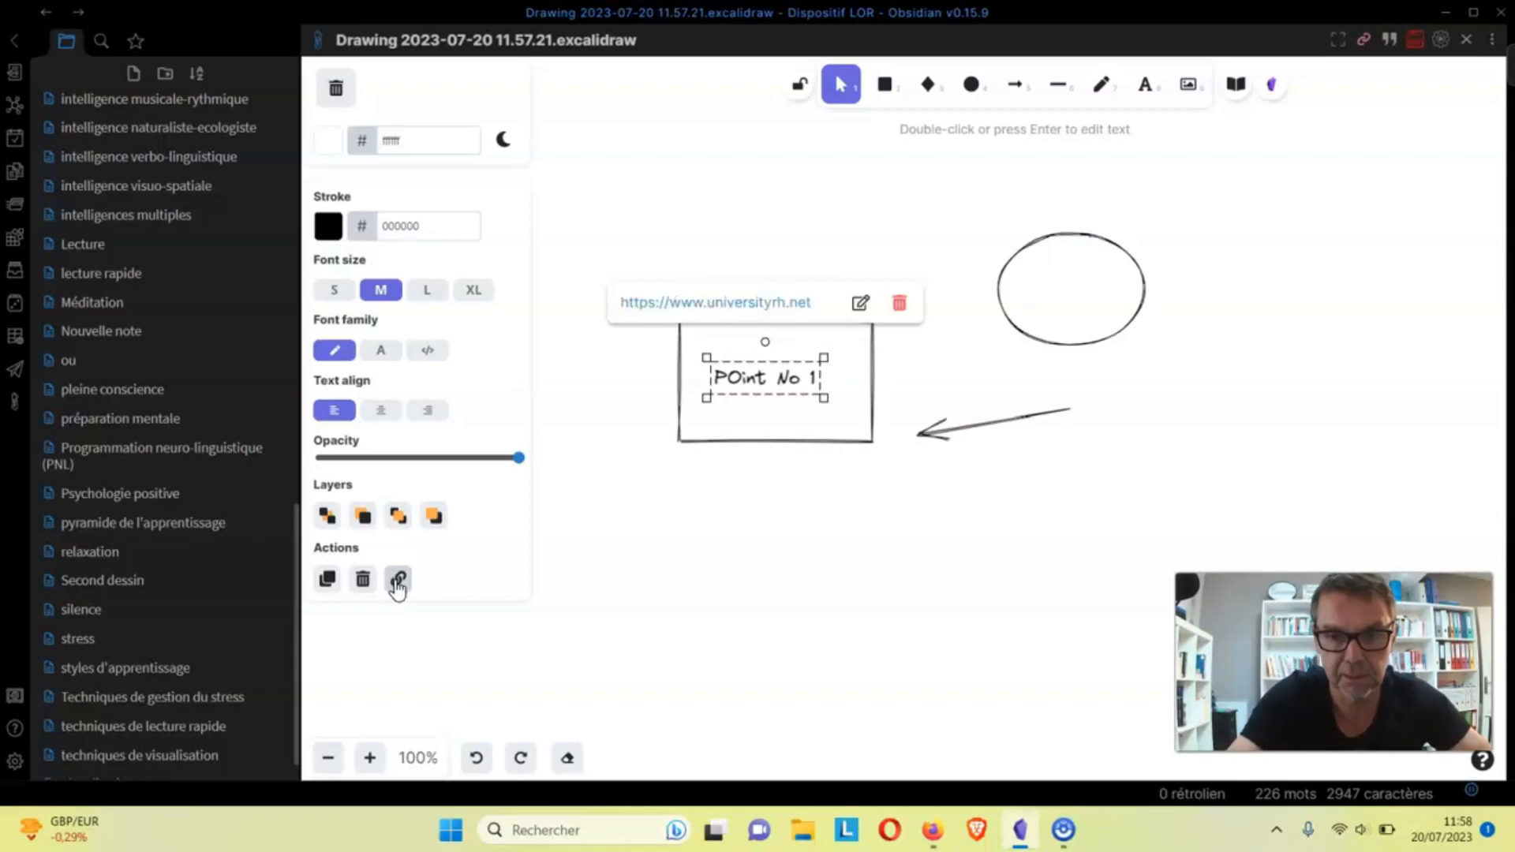
click(612, 603)
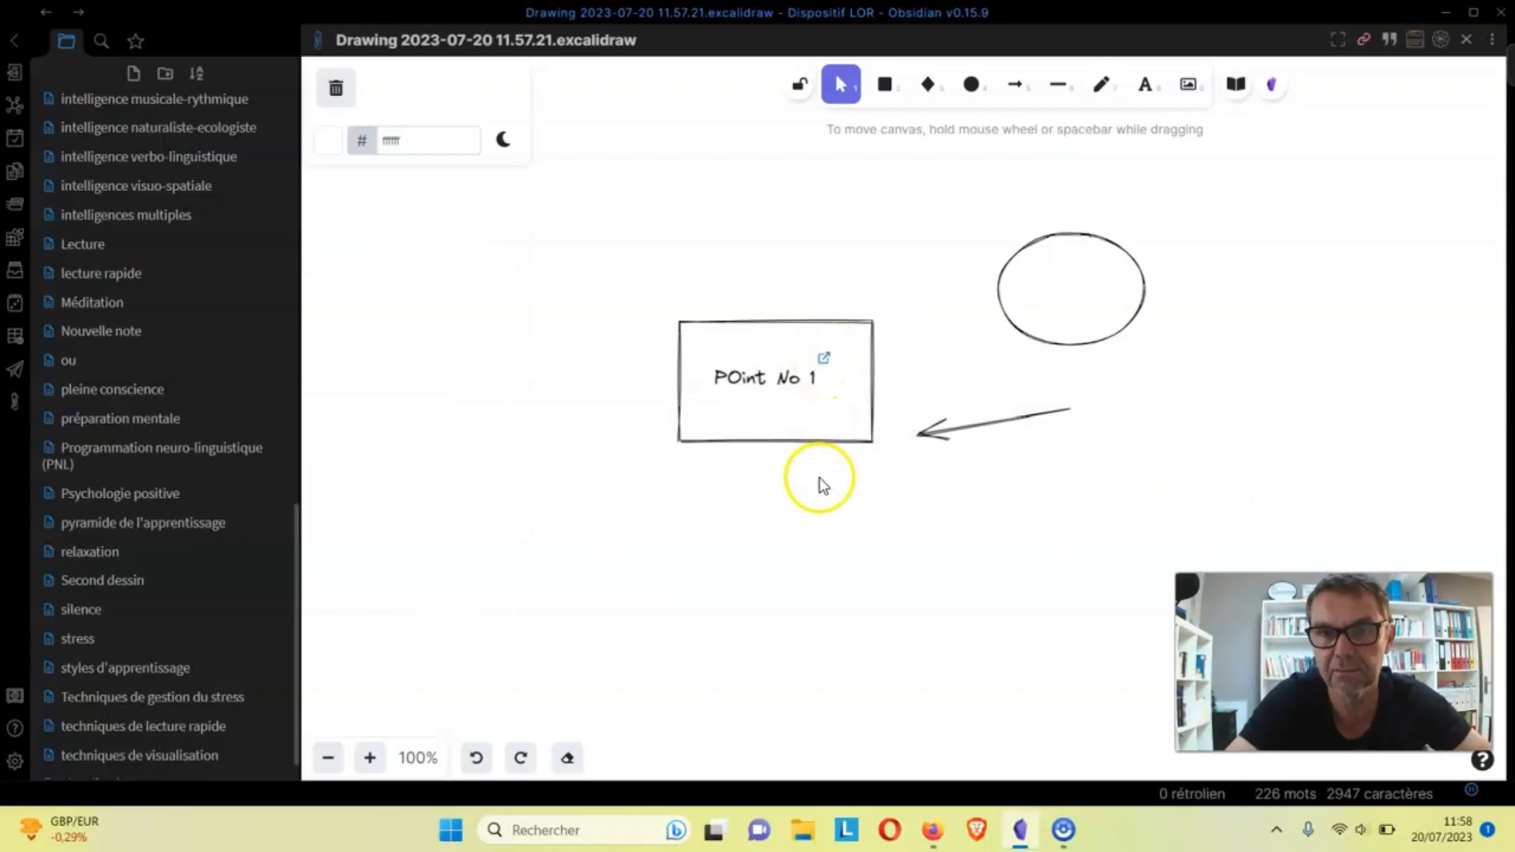
Draw a second arrow pointing down towards the rectangle and a diamond right of the ellipse, widening the diamond.
click(1015, 84)
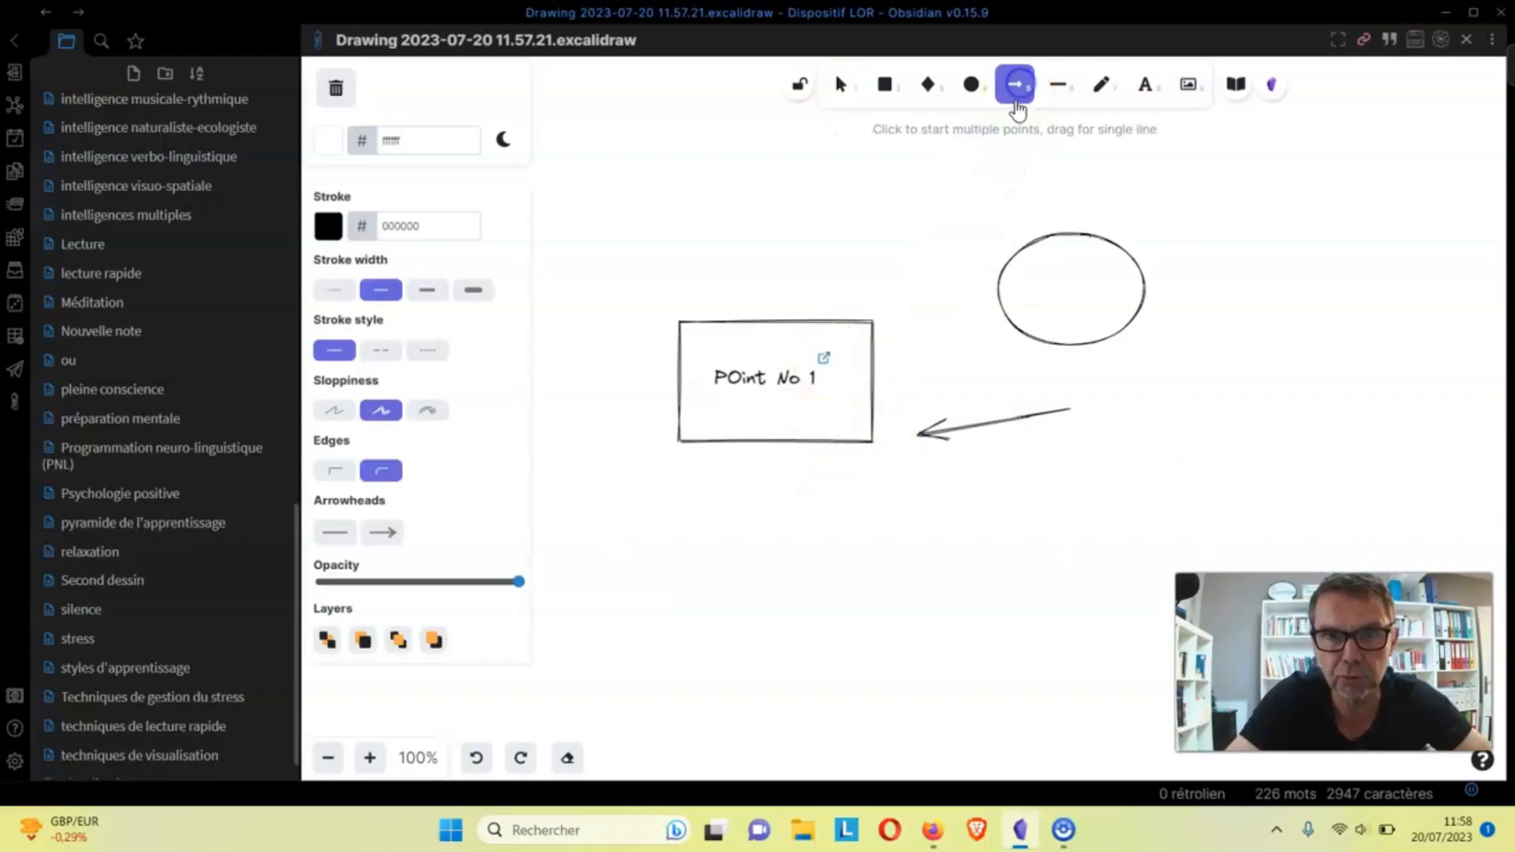
drag(981, 189, 904, 245)
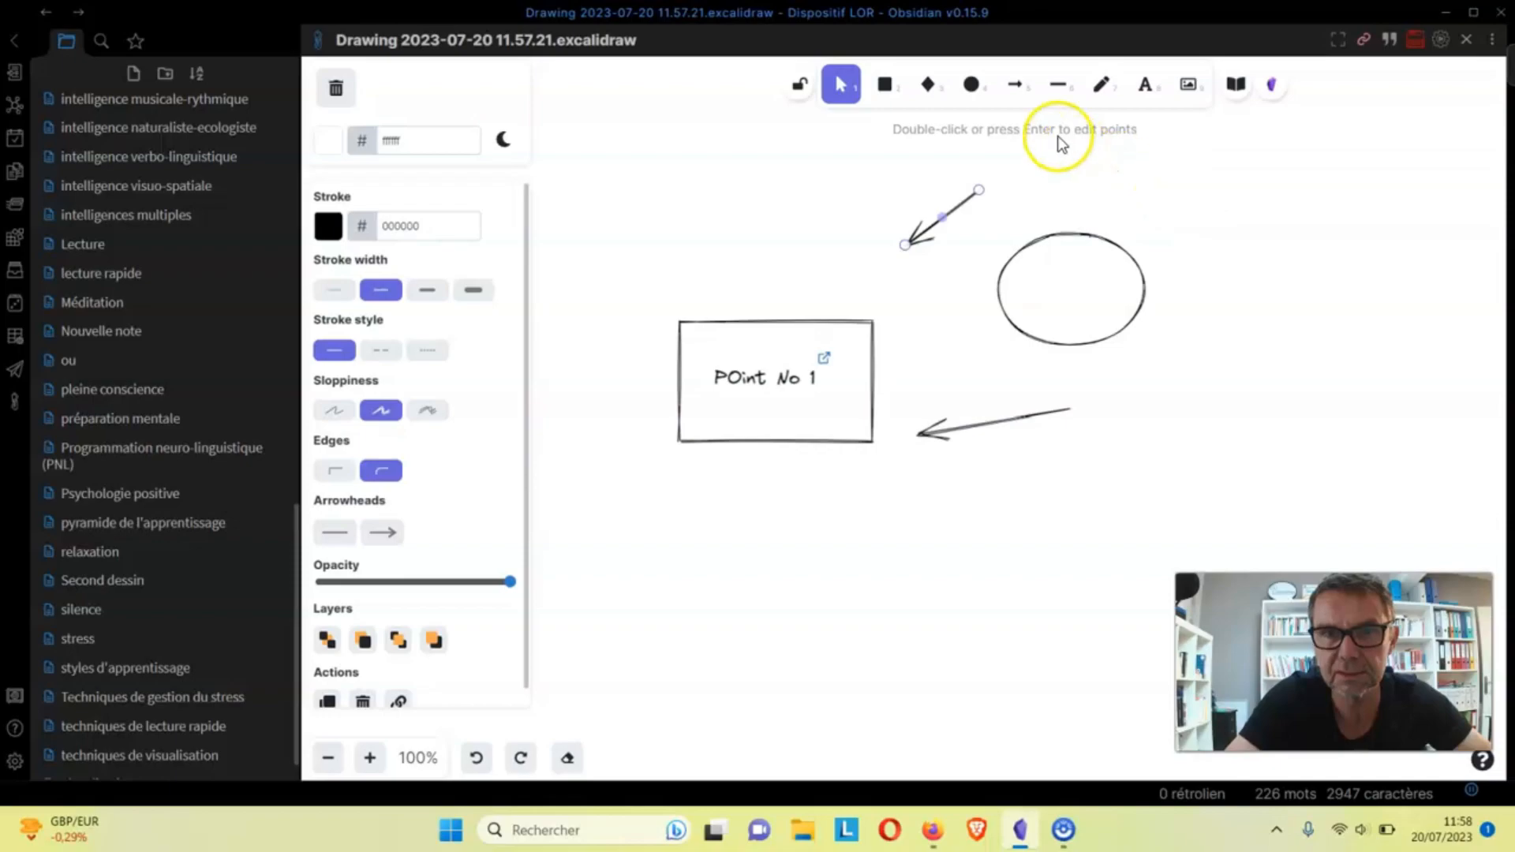
click(903, 86)
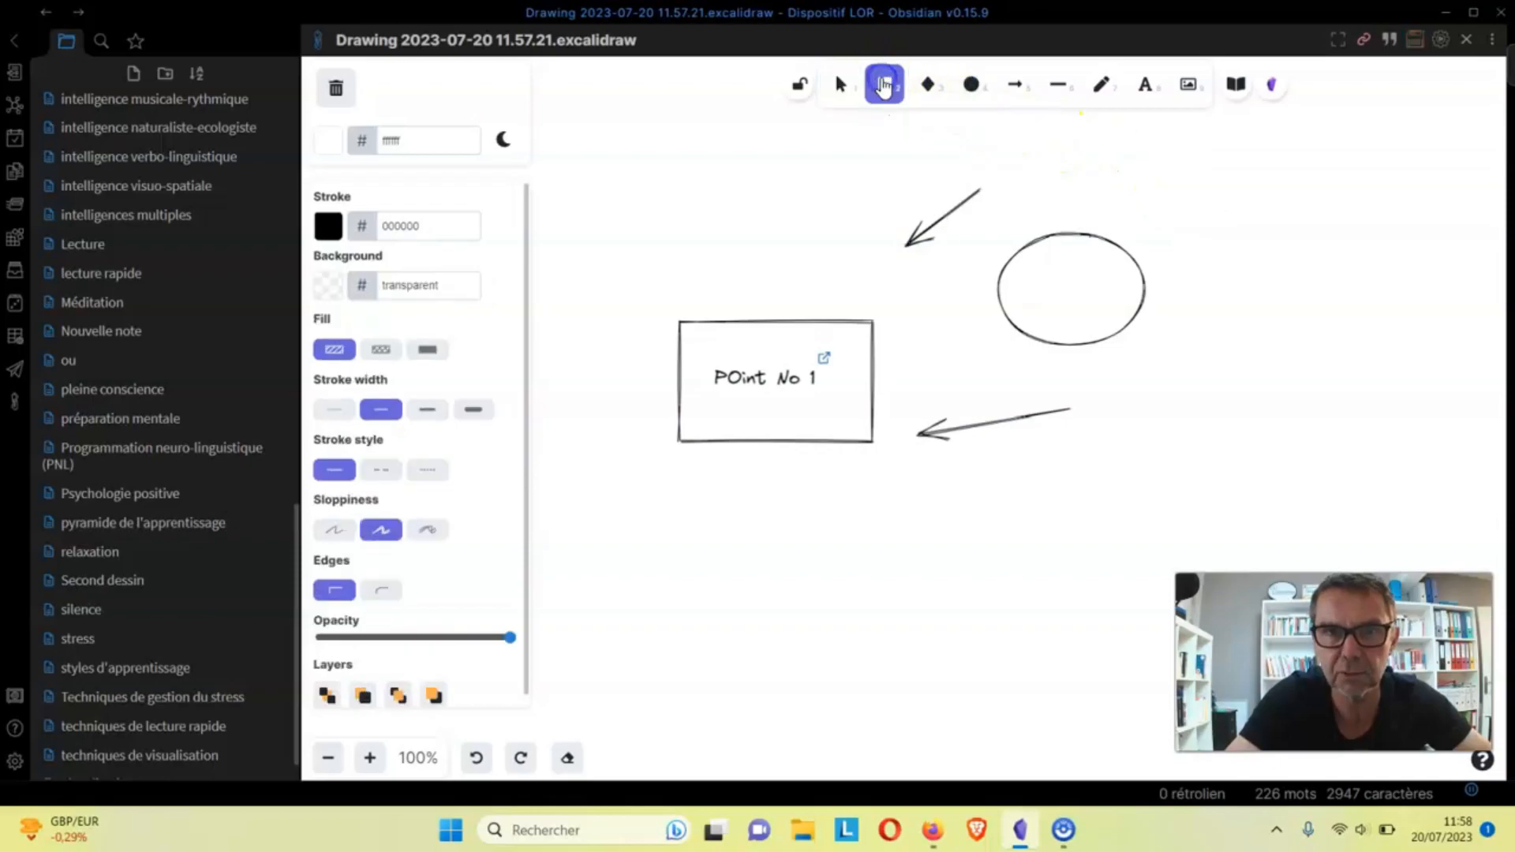
click(930, 87)
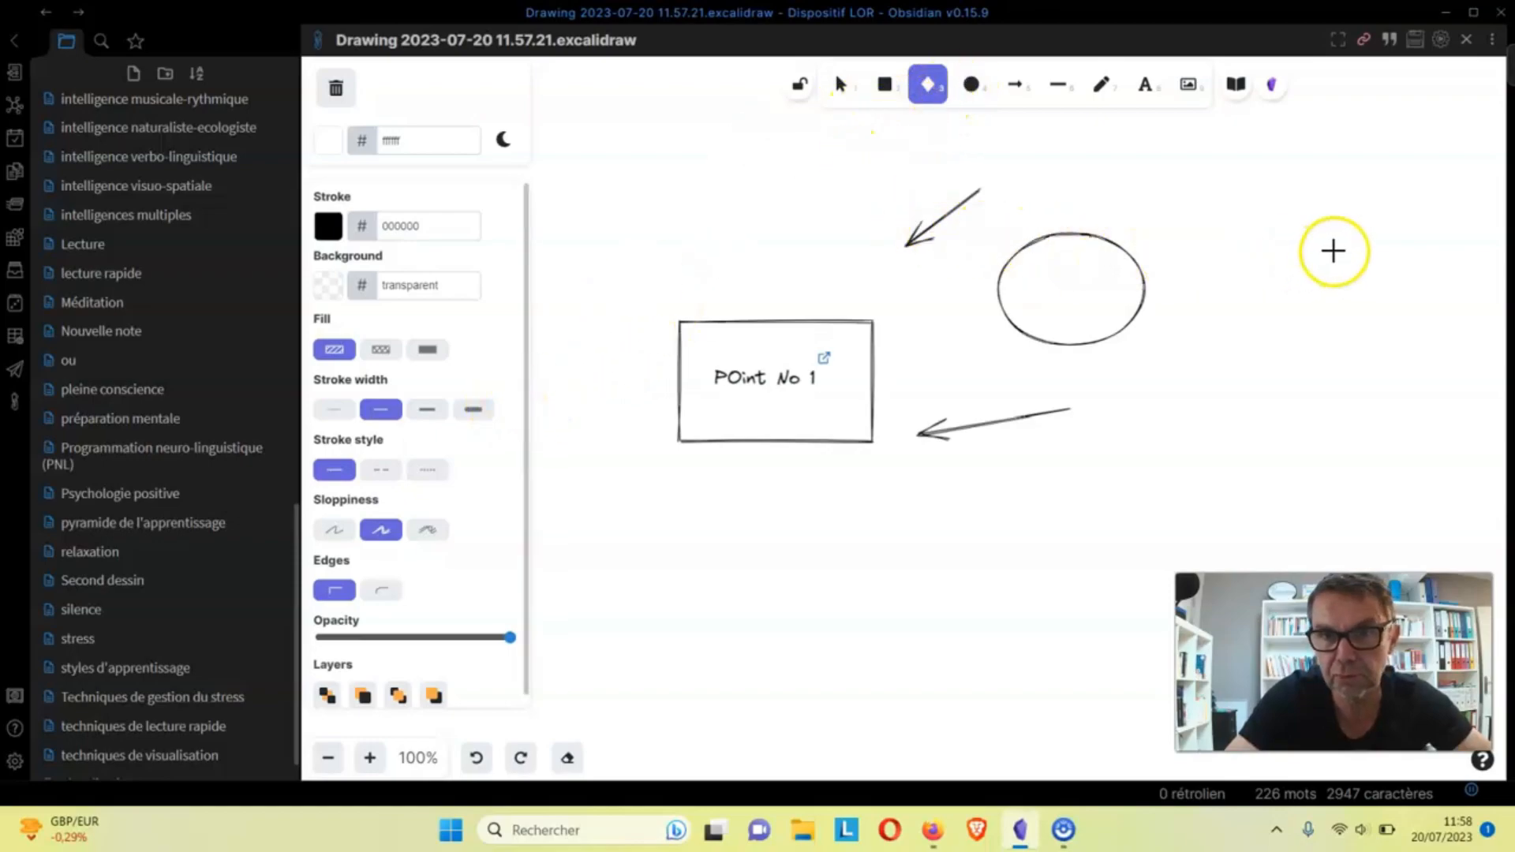
drag(1334, 250, 1164, 520)
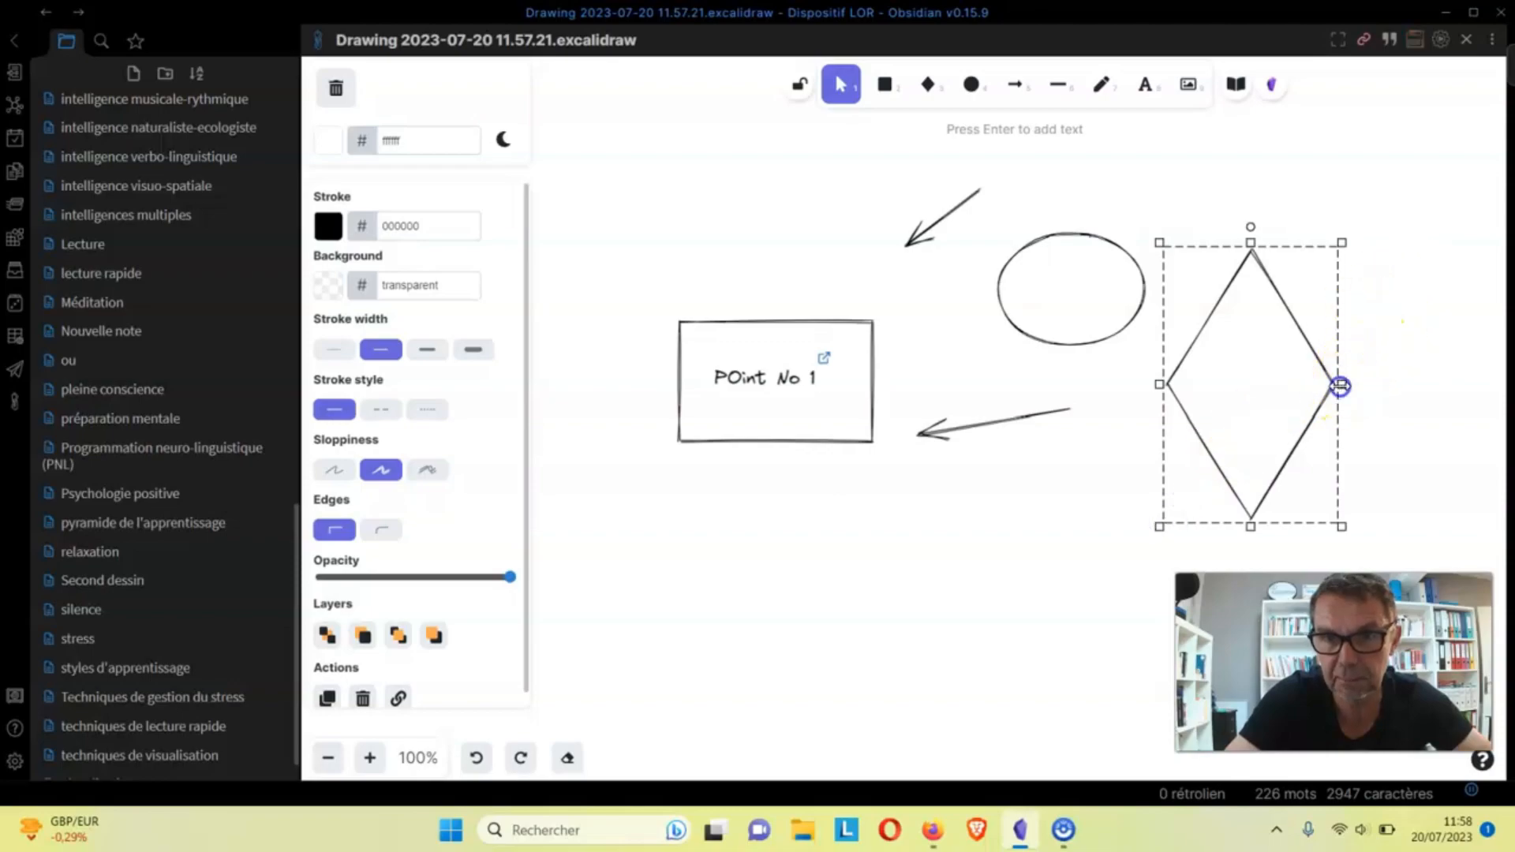
drag(1341, 385, 1380, 327)
click(1403, 210)
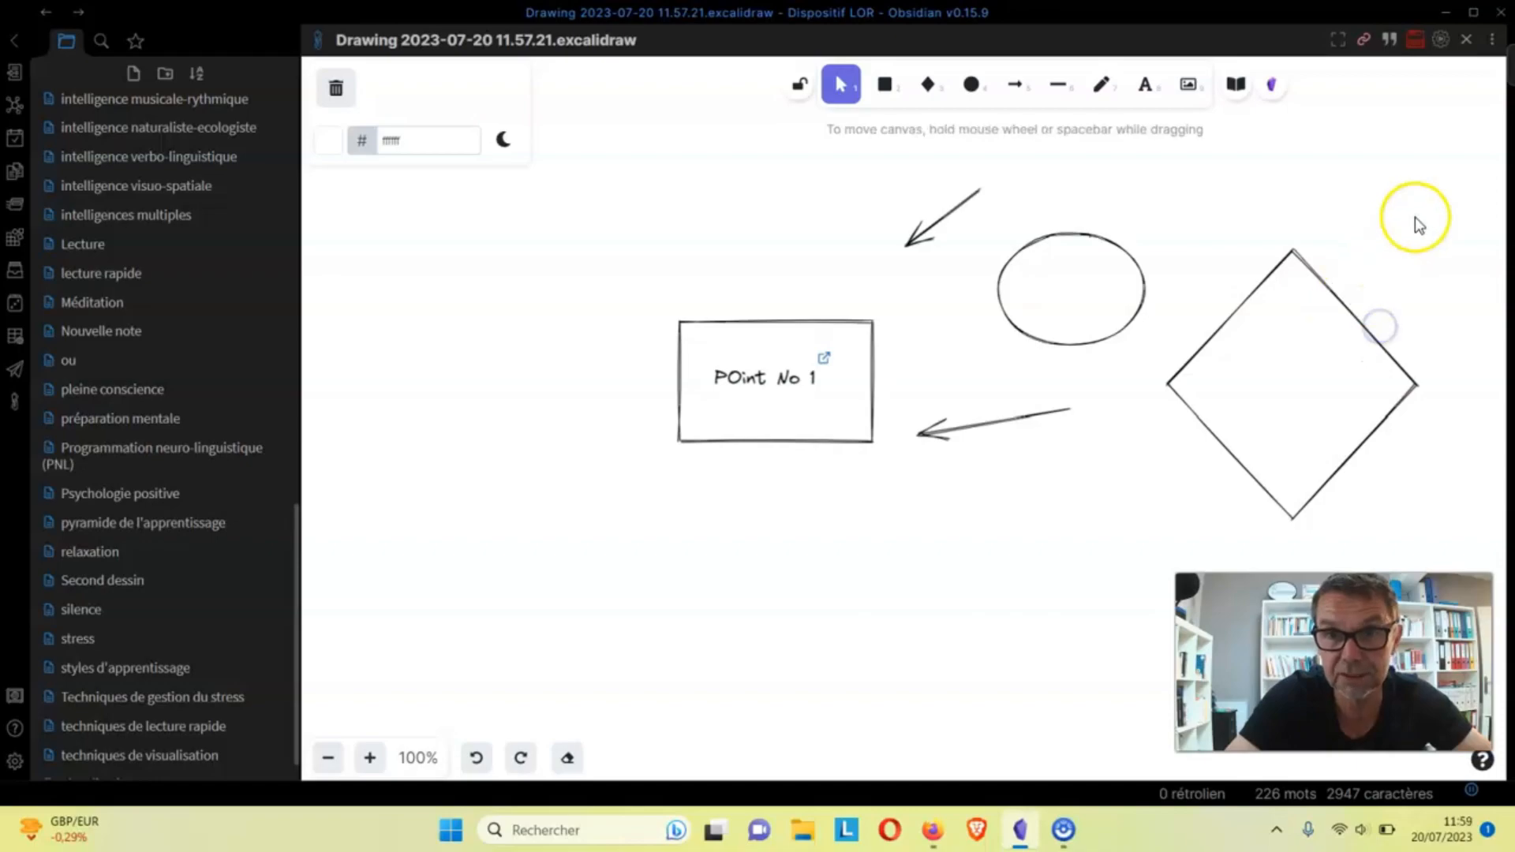
Move the diamond up and further right, away from the ellipse, and leave it deselected.
click(1415, 216)
click(1331, 320)
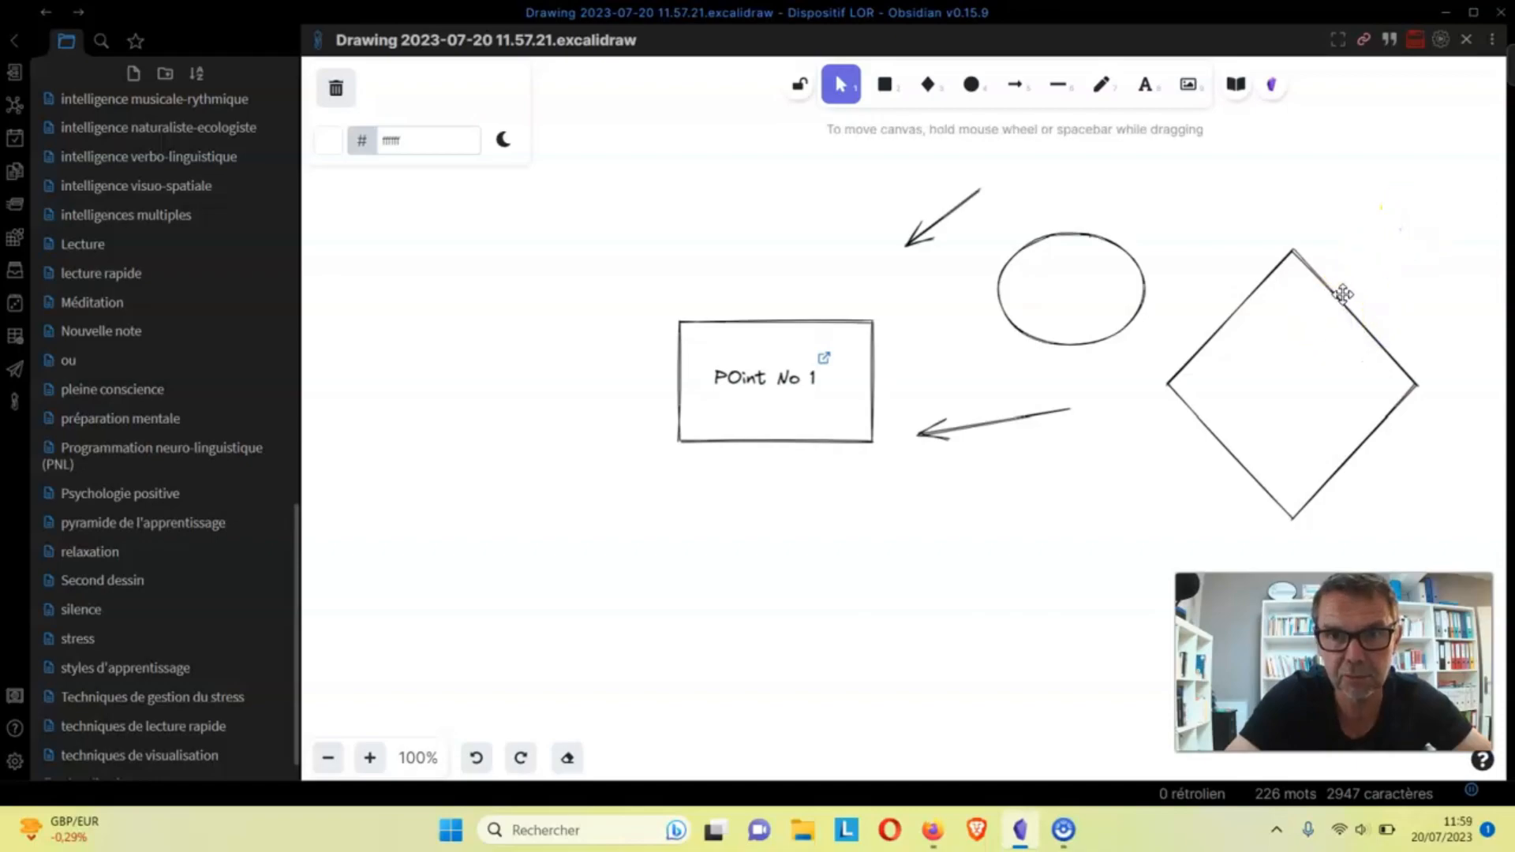
click(1339, 294)
drag(1339, 295, 1384, 261)
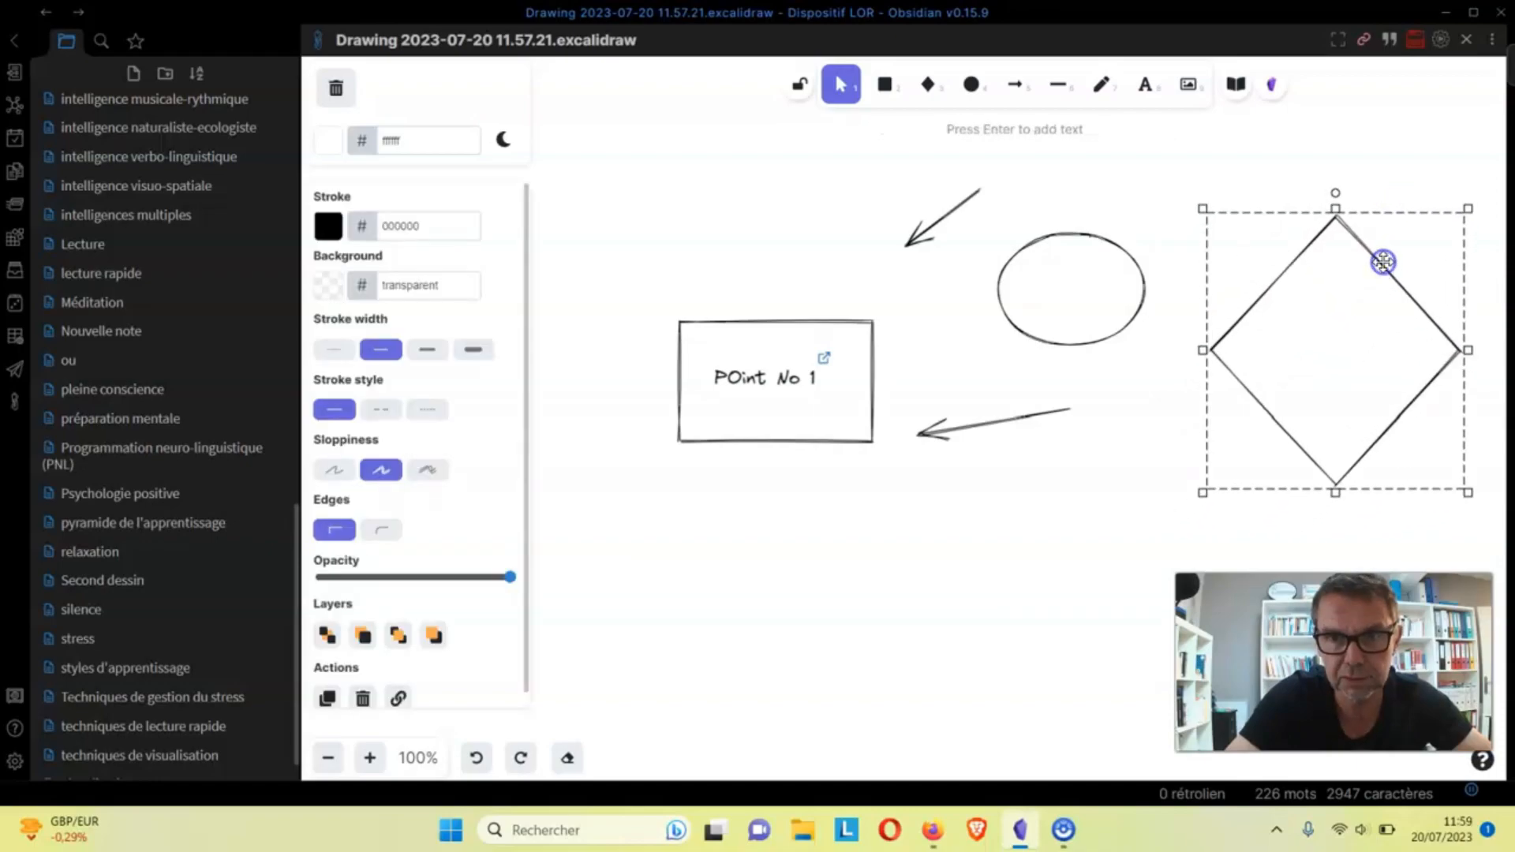
click(1403, 150)
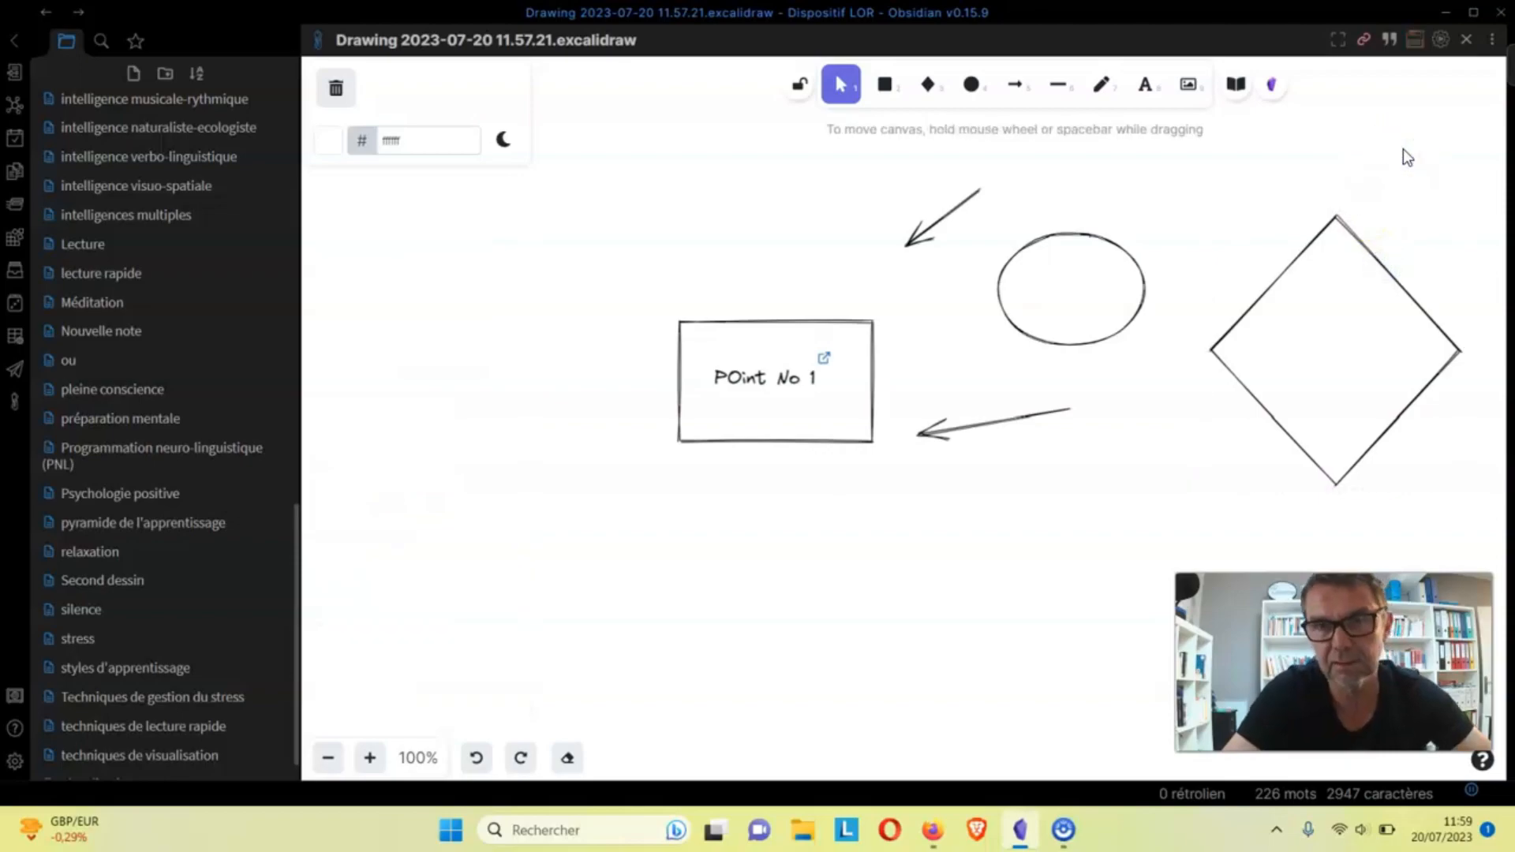
click(1403, 148)
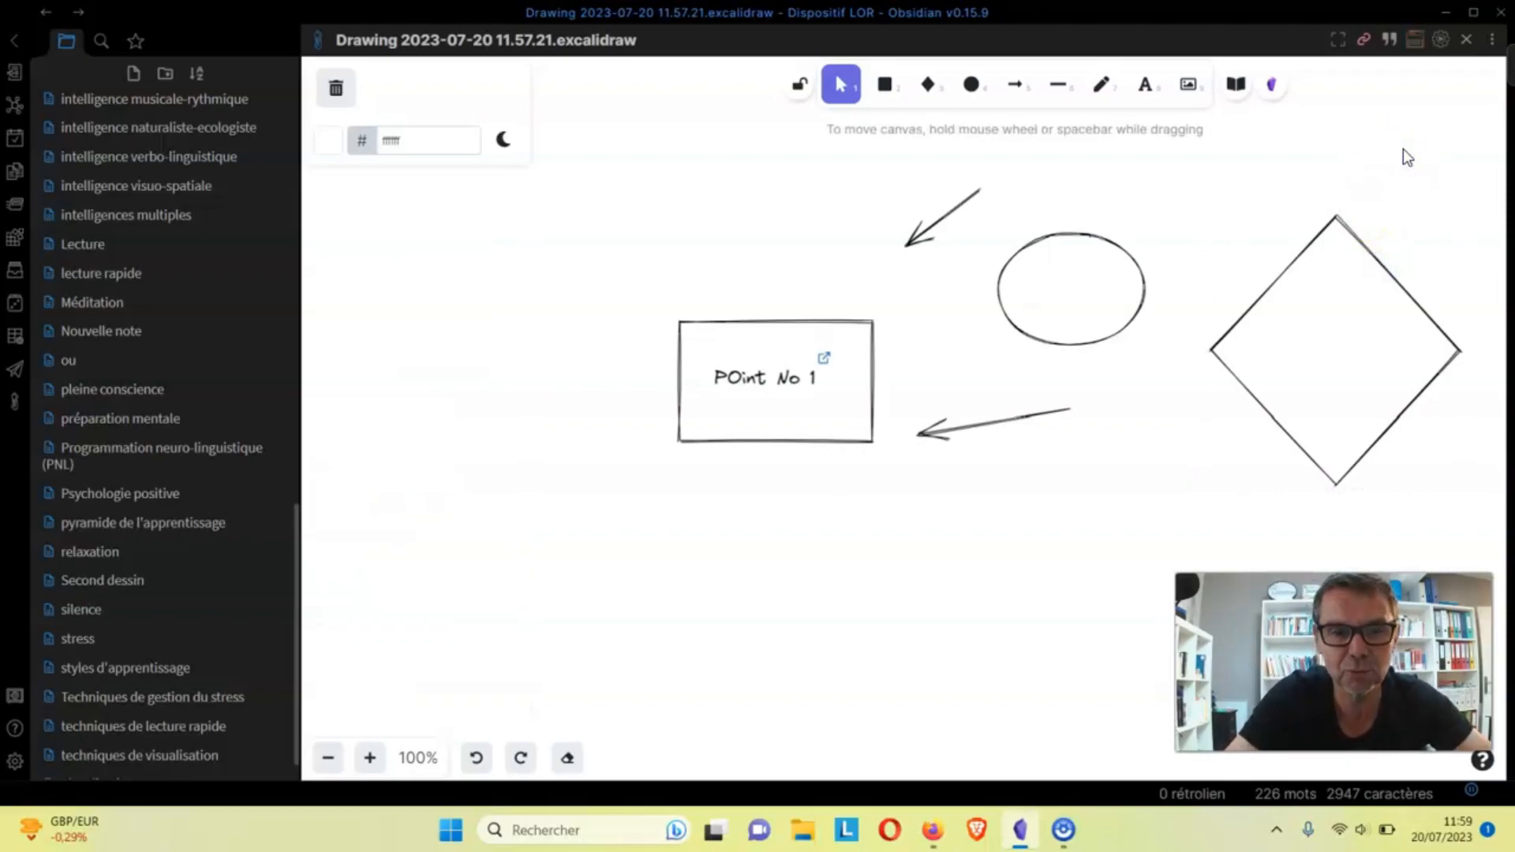
Give the ellipse a blue background (228be6) and a green outline.
click(1122, 302)
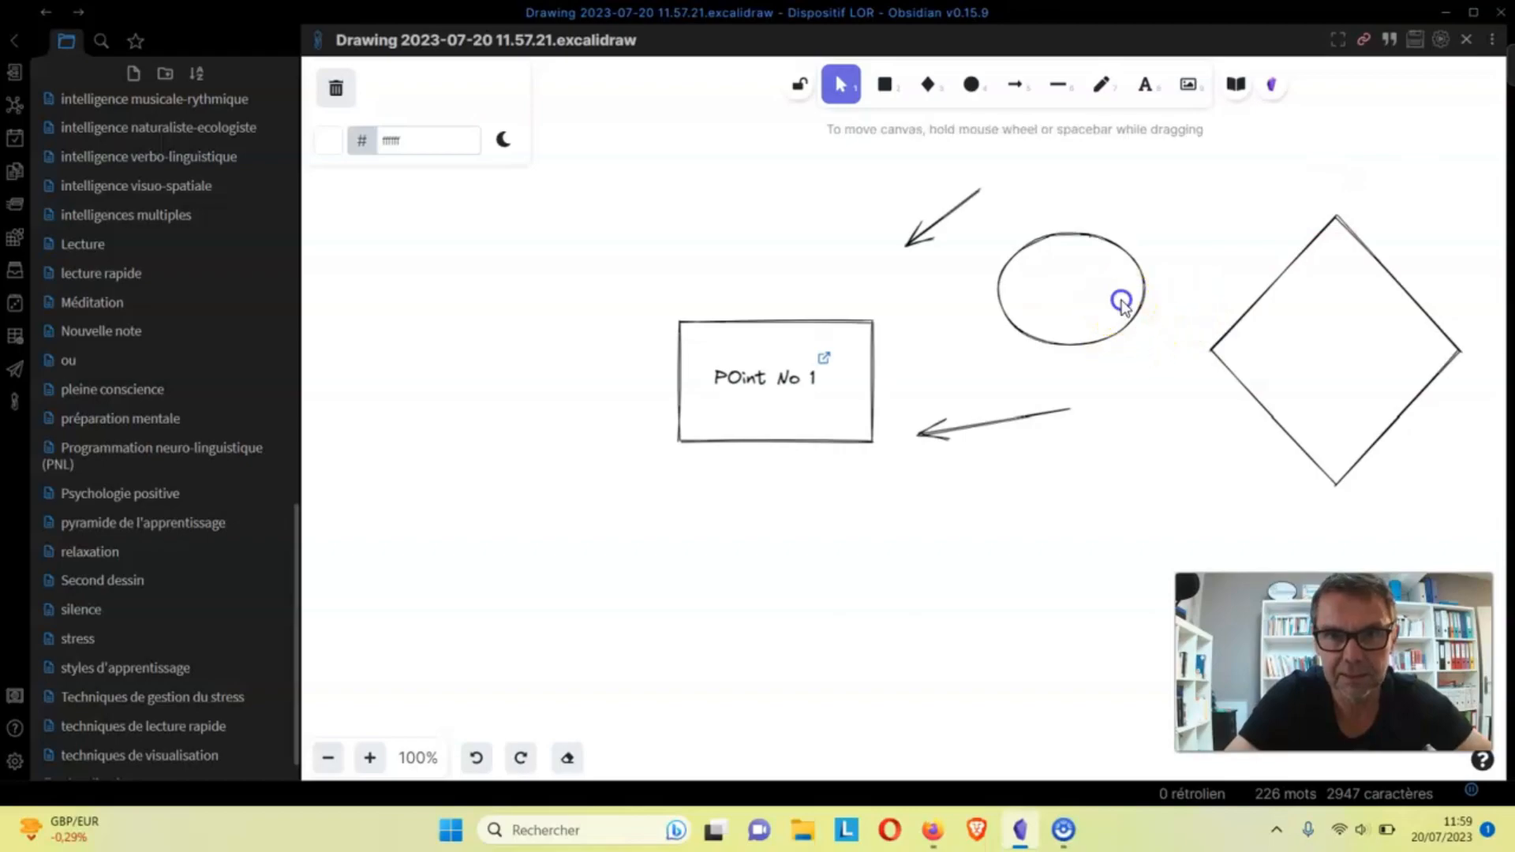
click(1092, 296)
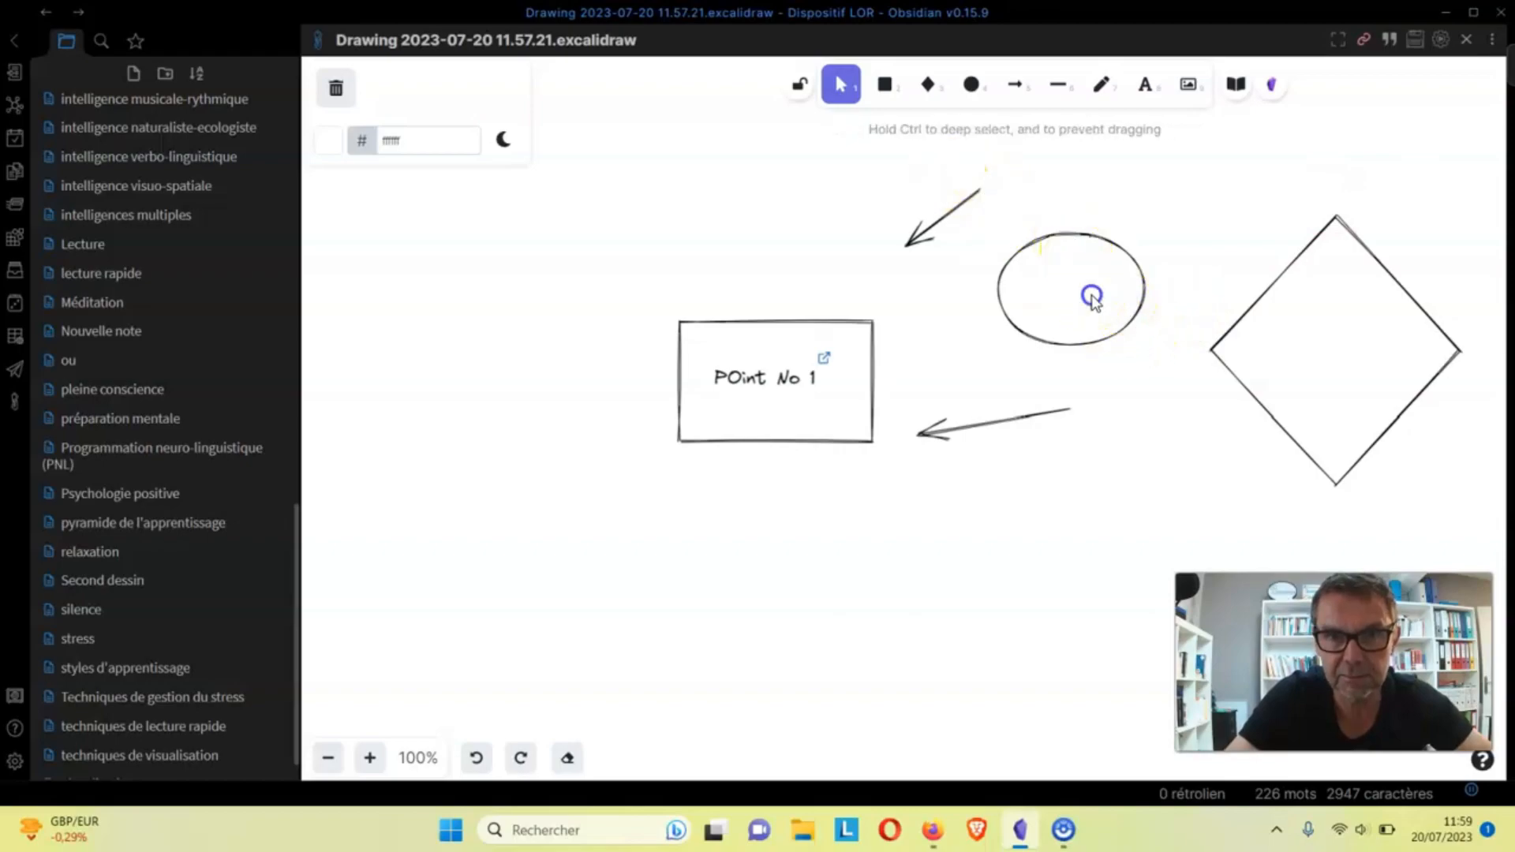
click(1094, 237)
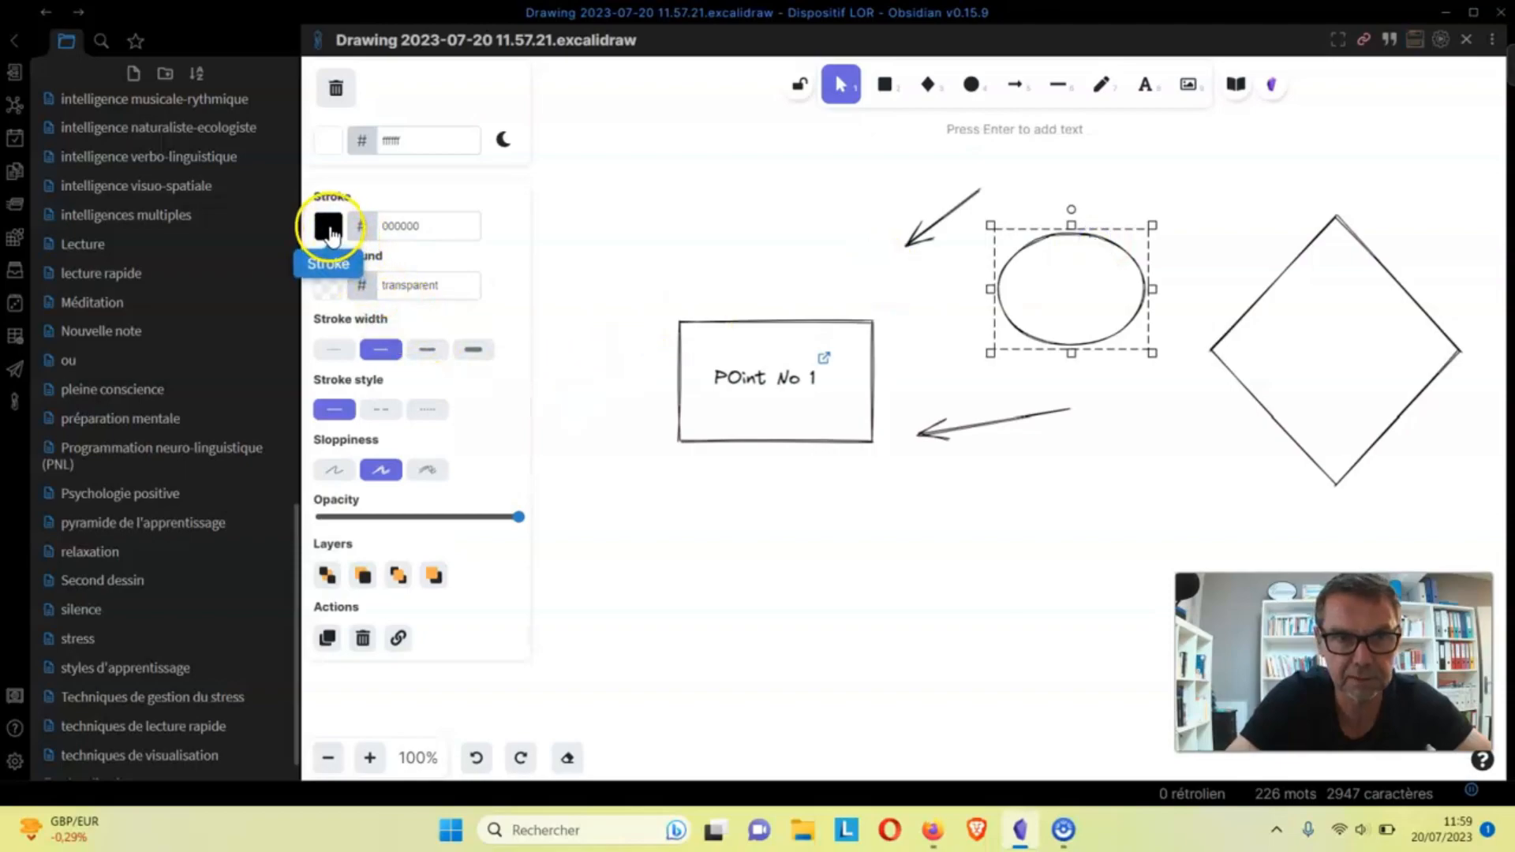
click(329, 287)
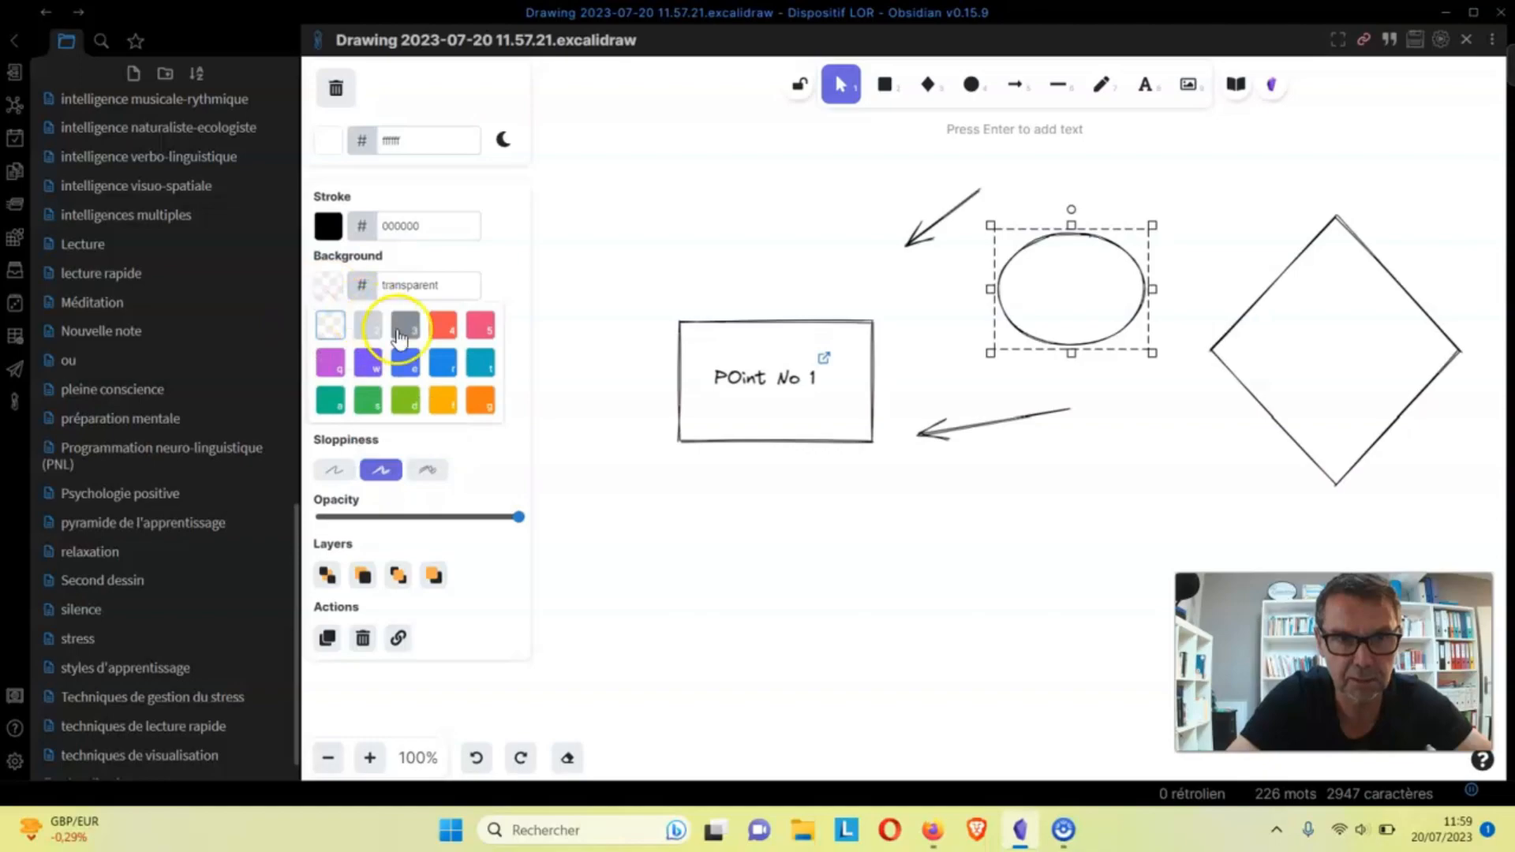
click(441, 367)
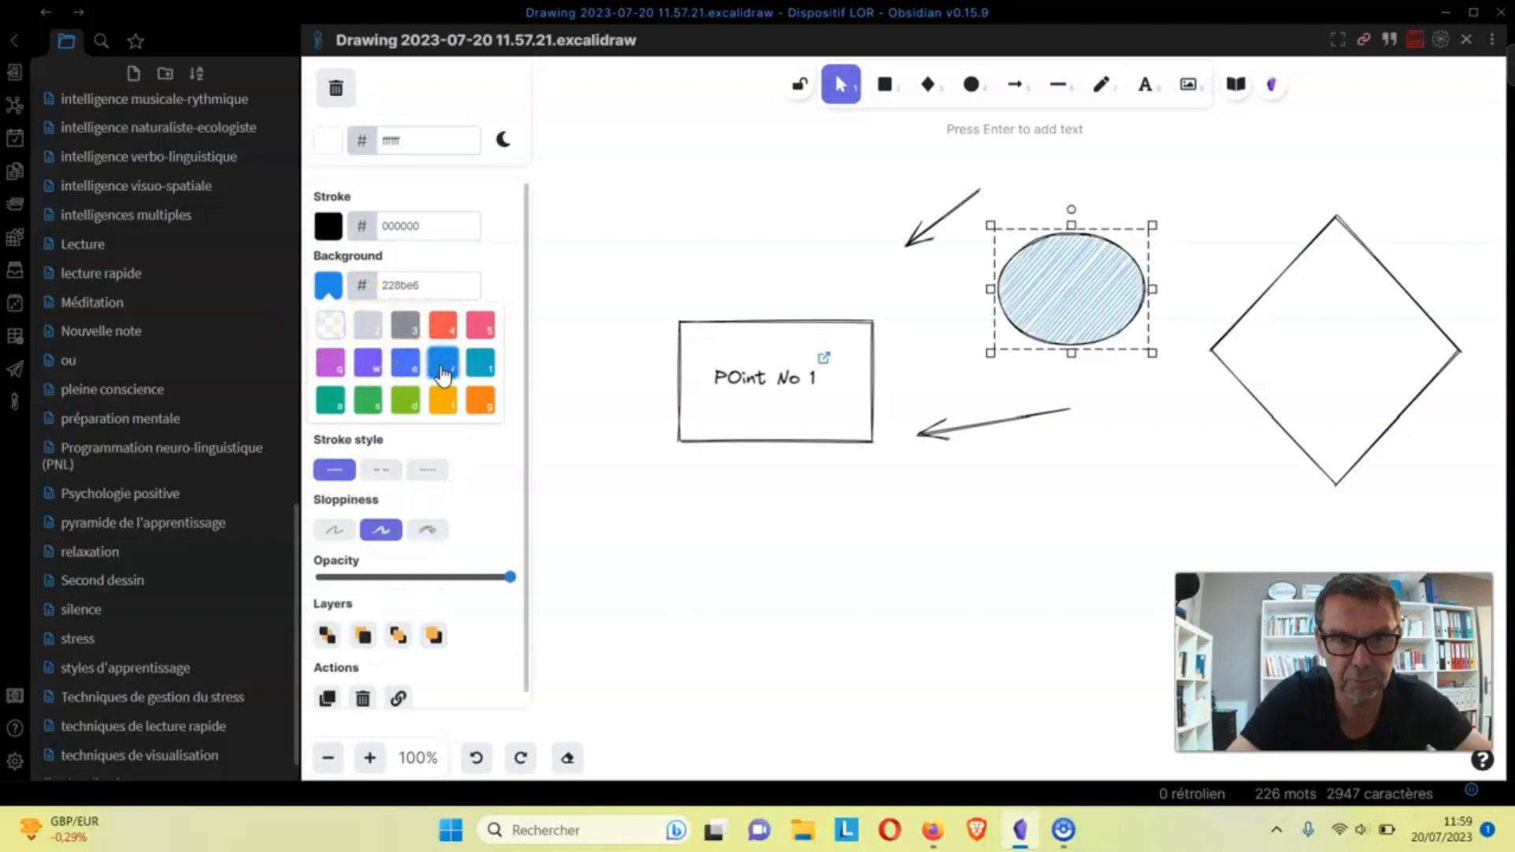
click(328, 226)
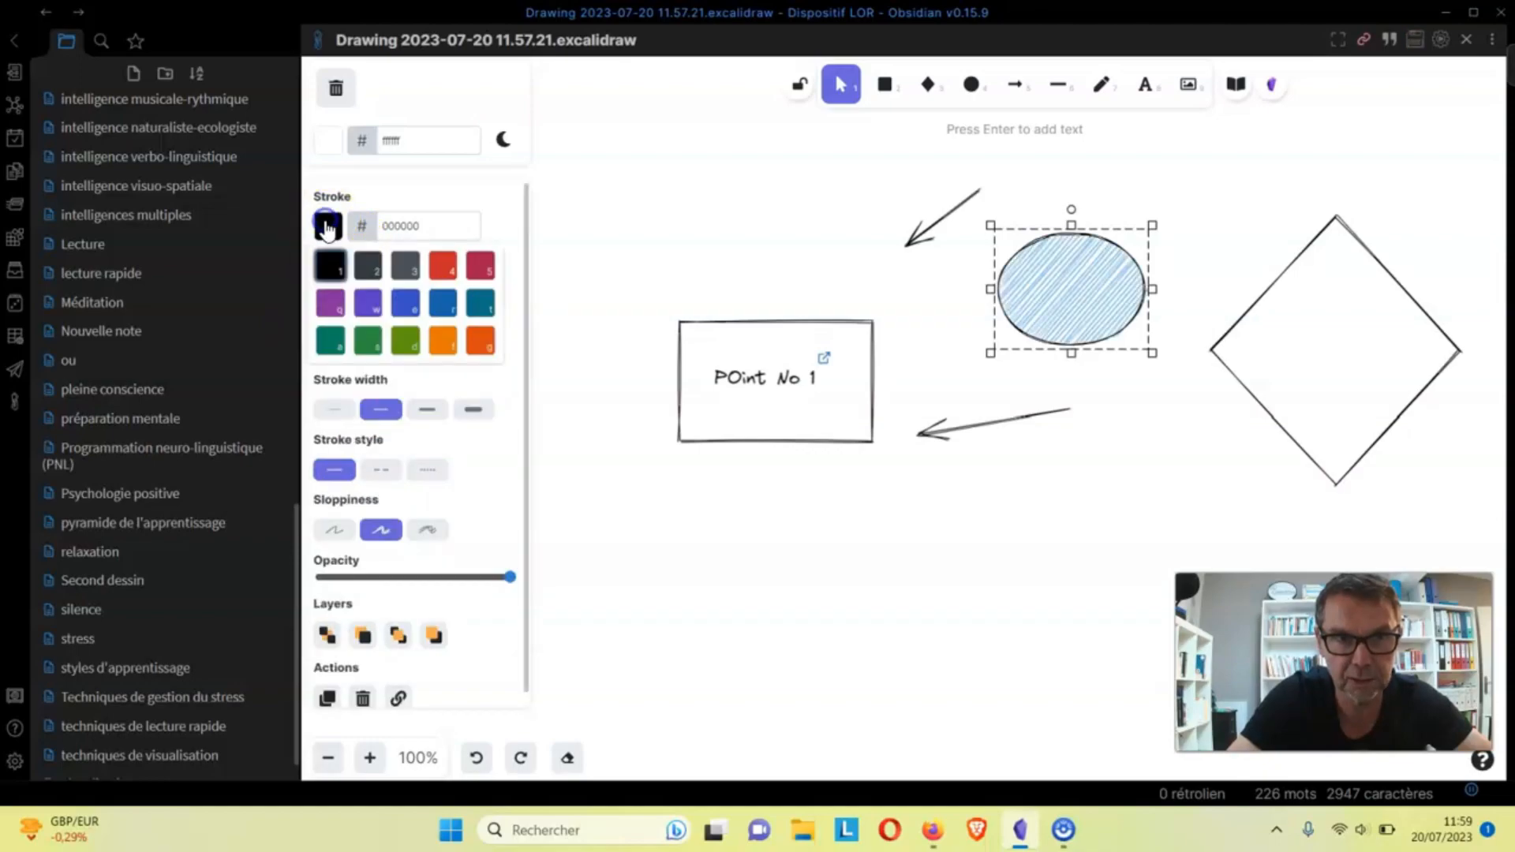
click(404, 342)
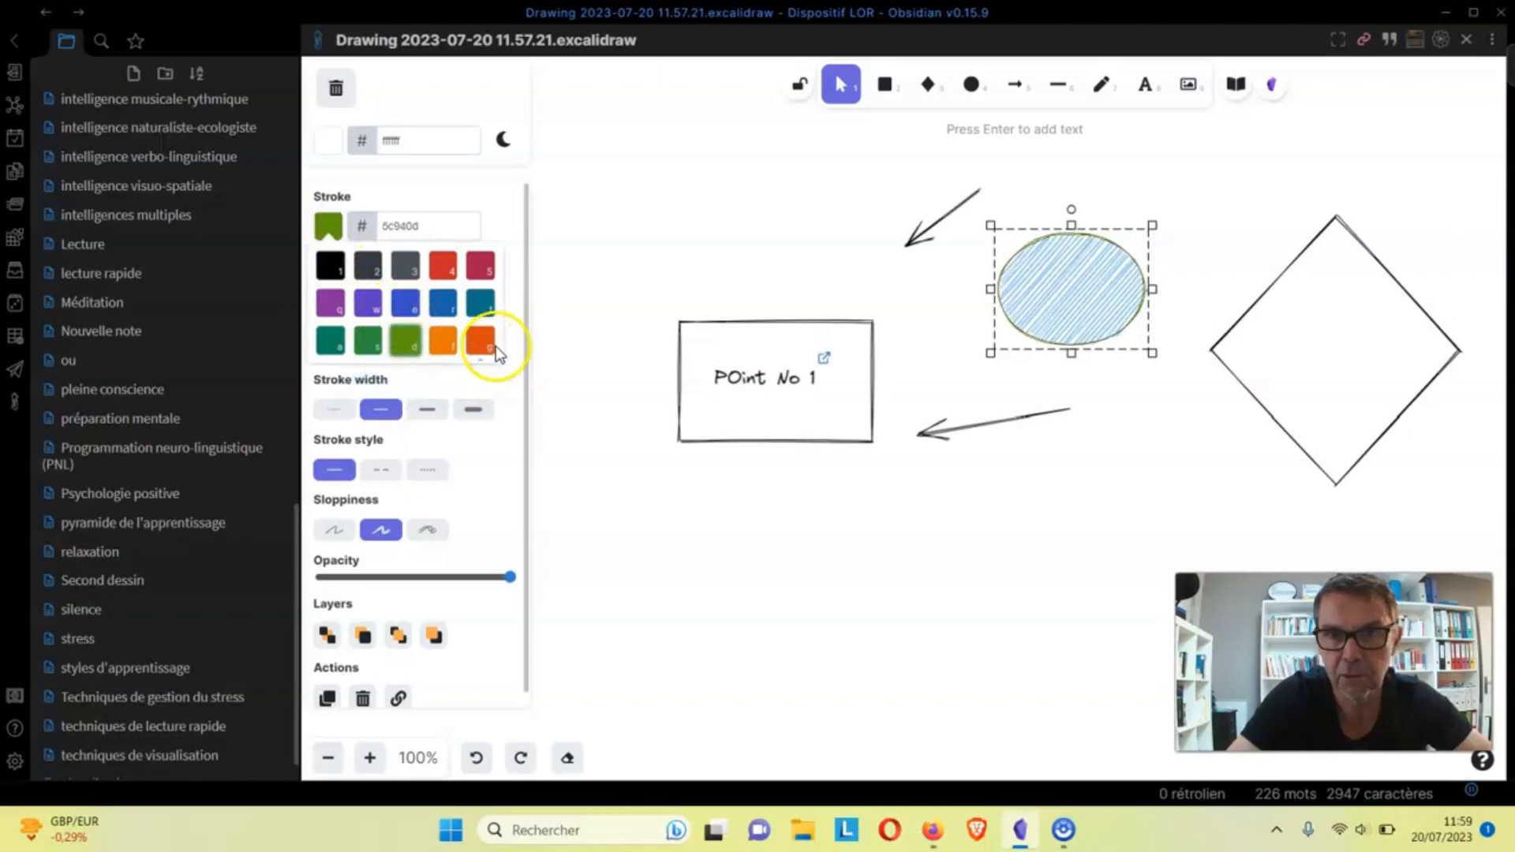
click(705, 430)
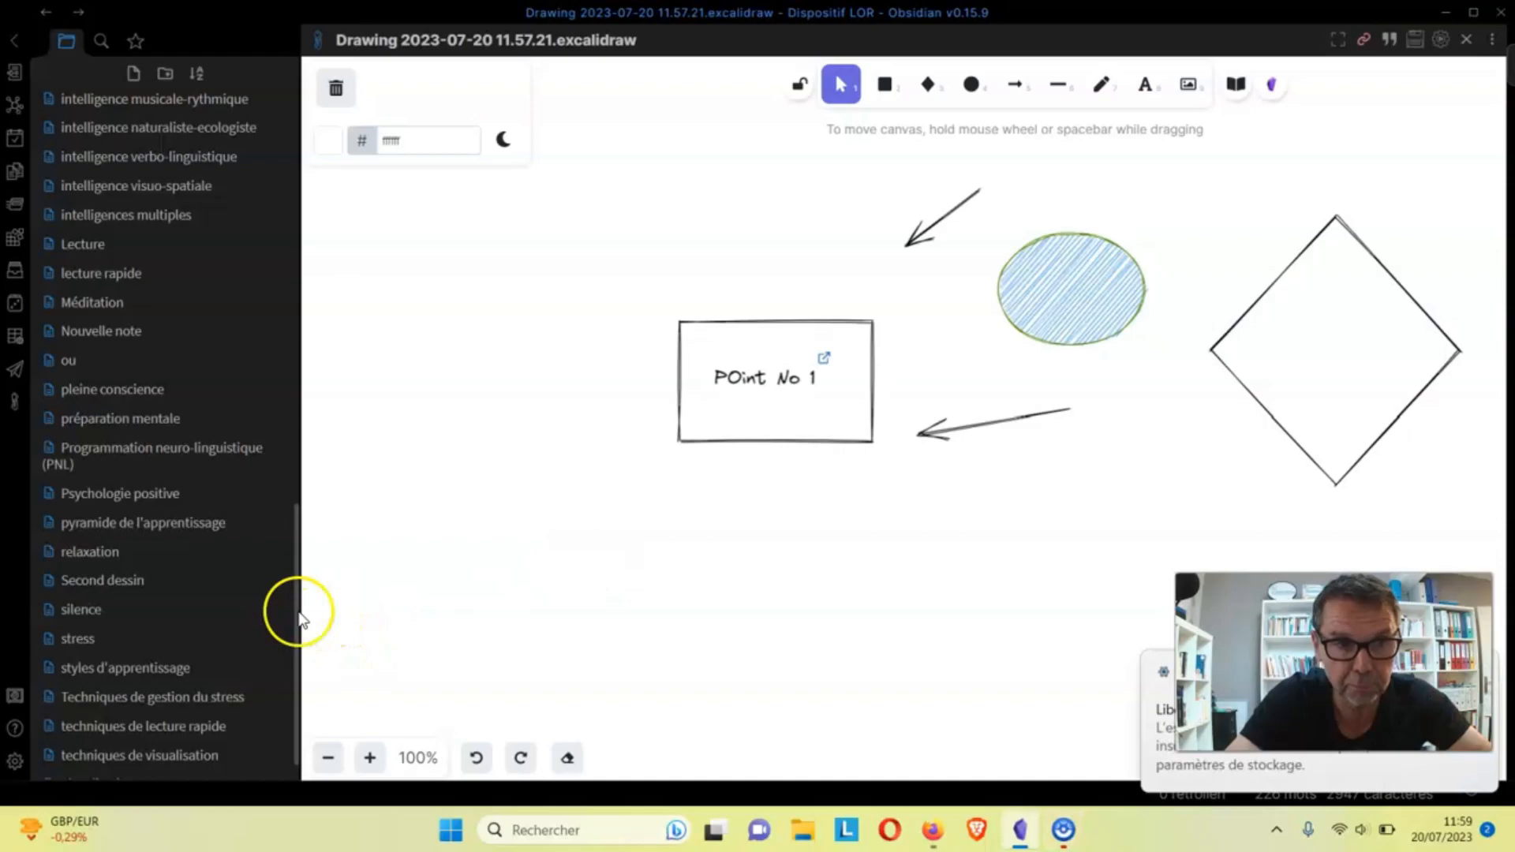
Open the "Second dessin" note and start a new line below its "Second dessin" text.
mouse_move(265, 626)
click(191, 584)
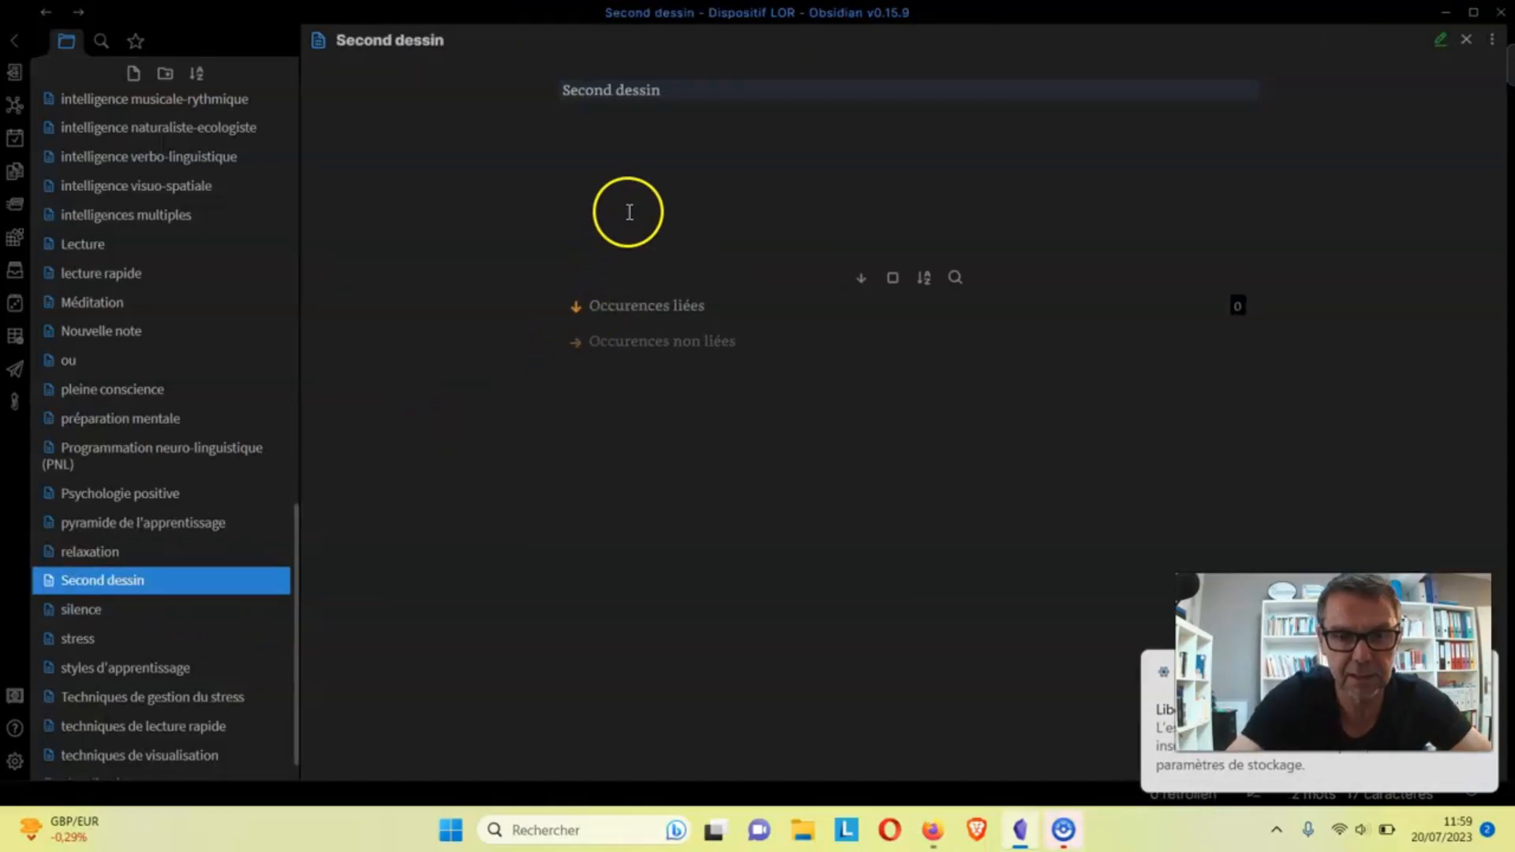
click(698, 98)
key(Return)
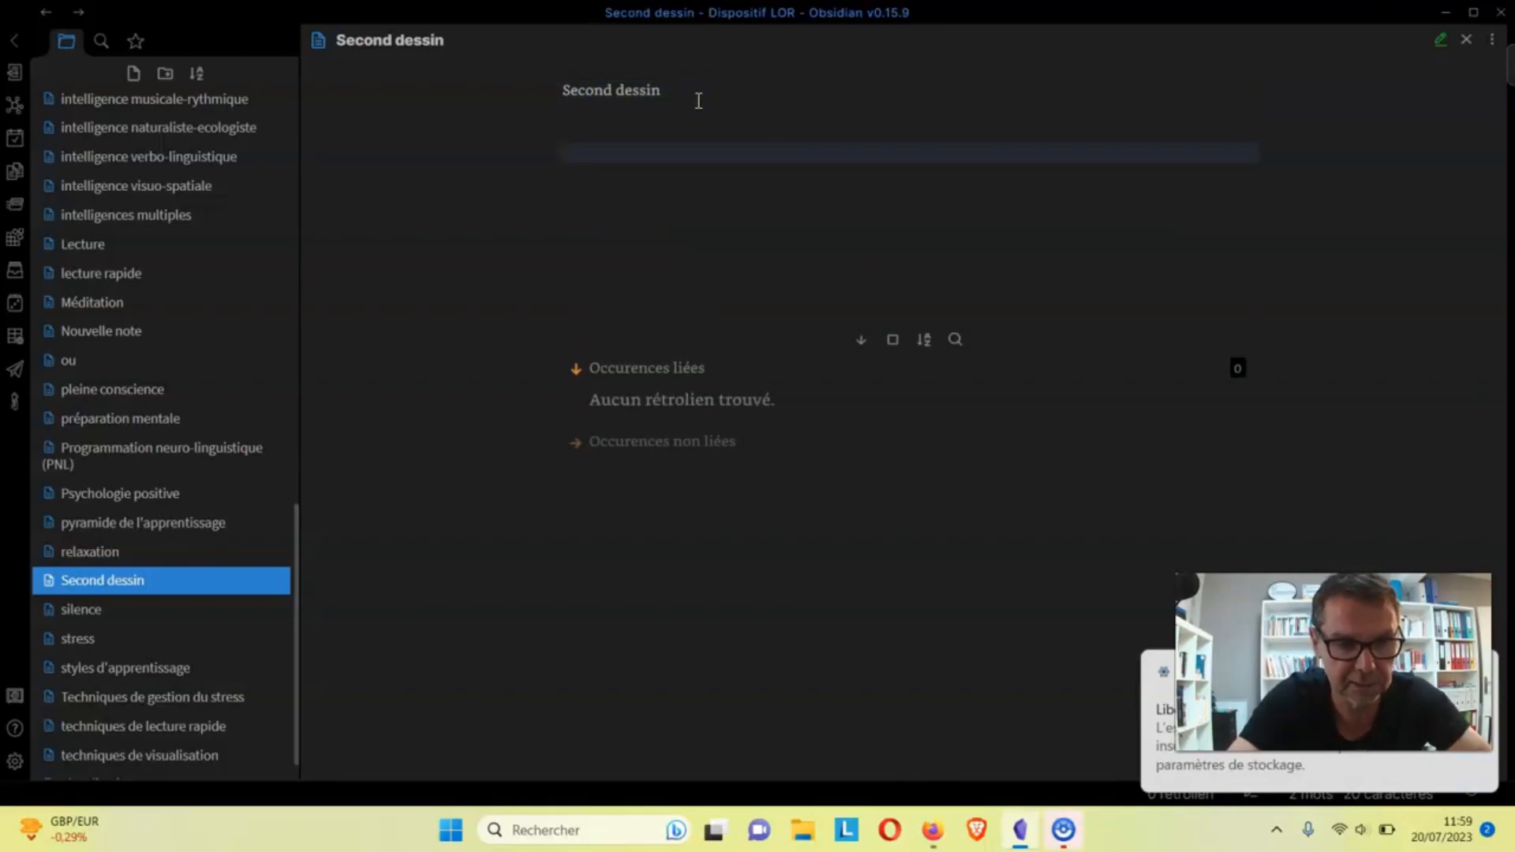
Embed the Excalidraw drawing "Drawing 2023-07-20 11.57.21.excalidraw" in the note and continue on a new line beneath it.
key(ctrl+p)
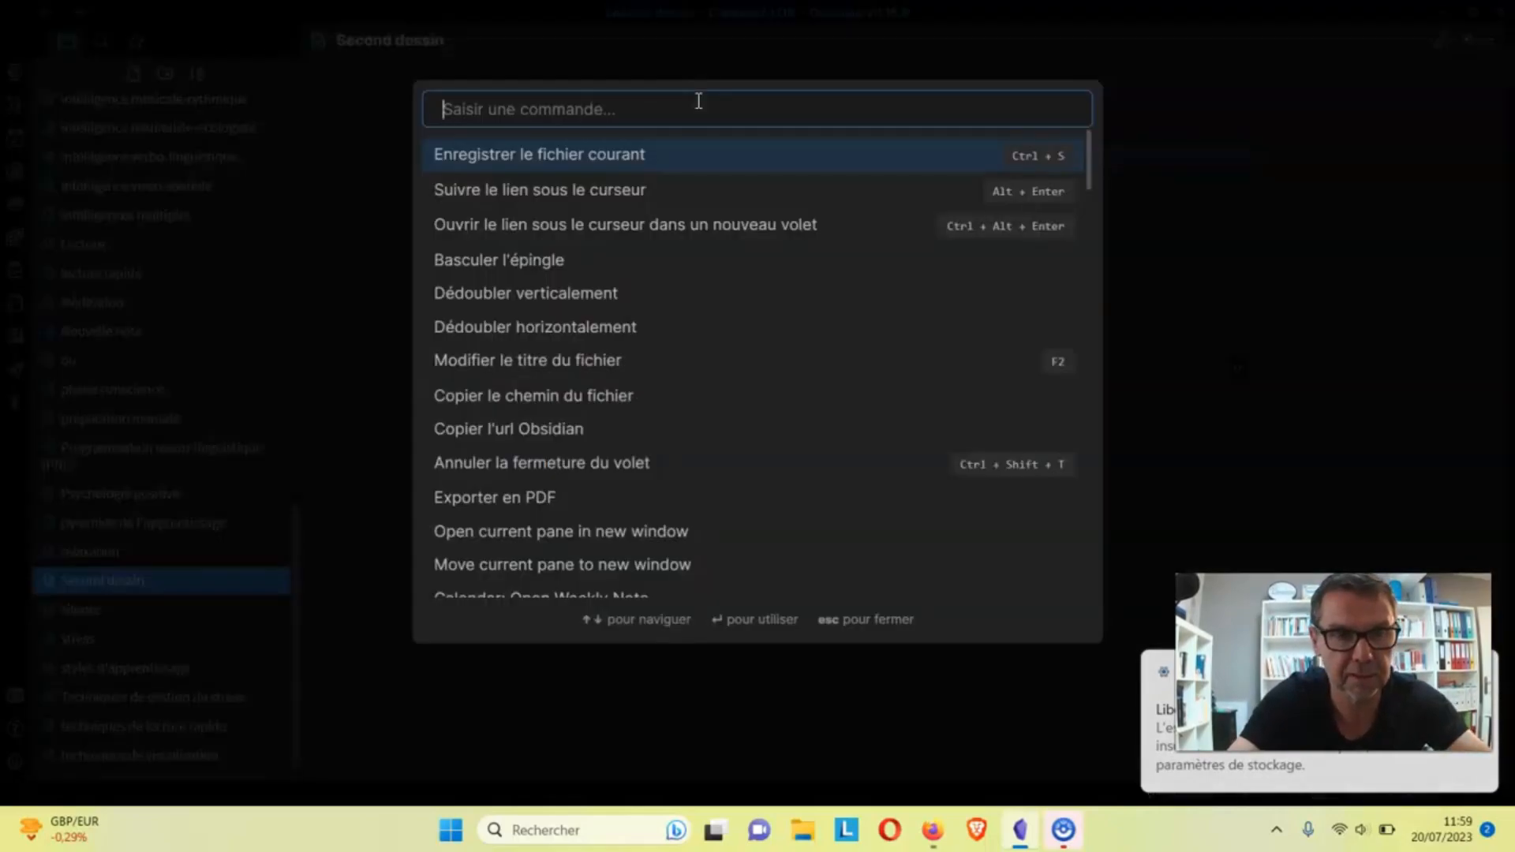
text(dr)
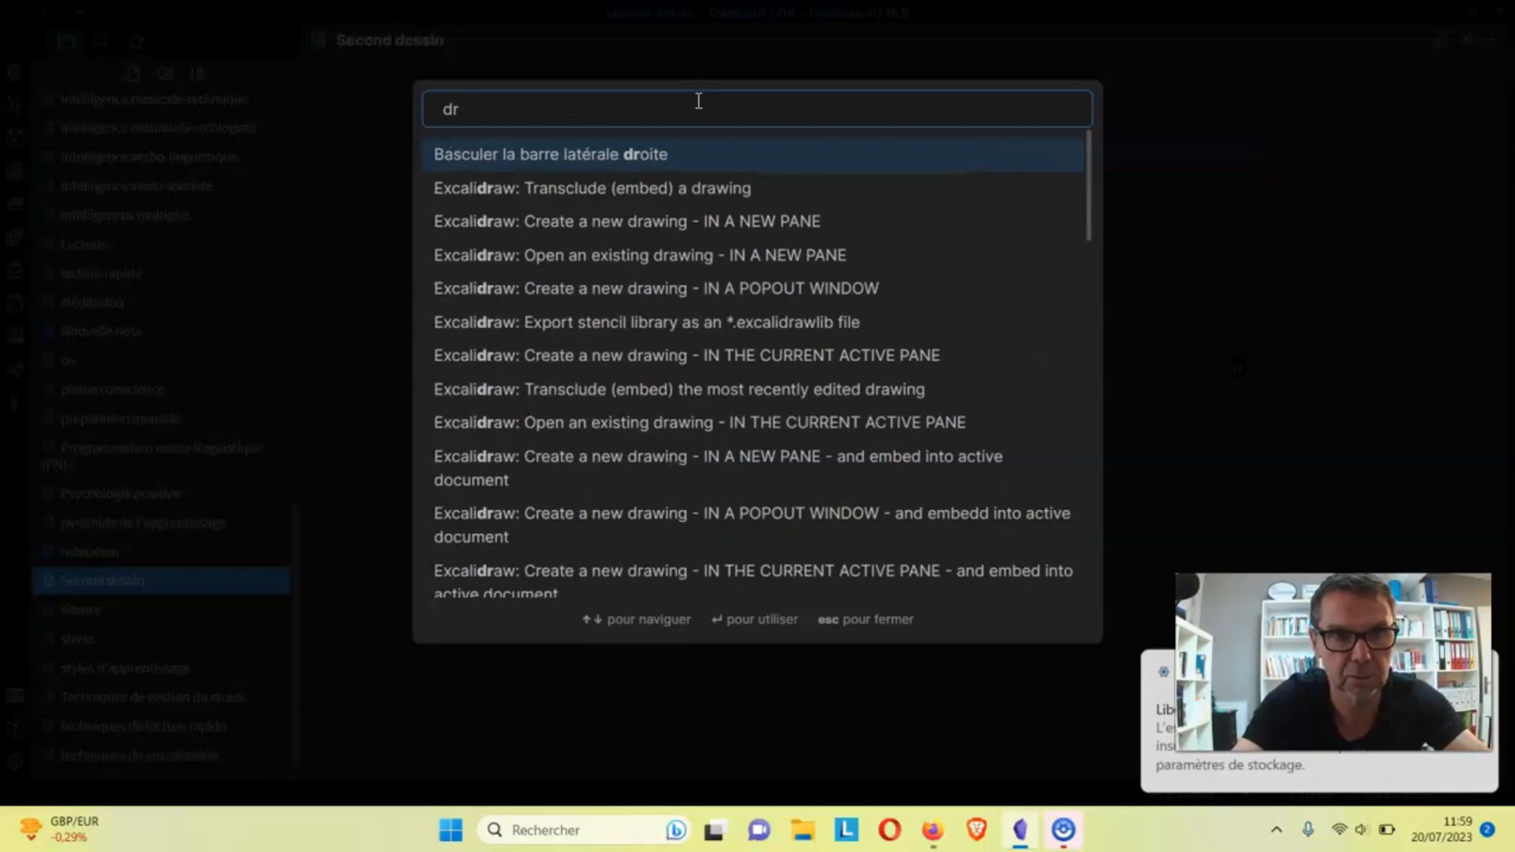
click(695, 193)
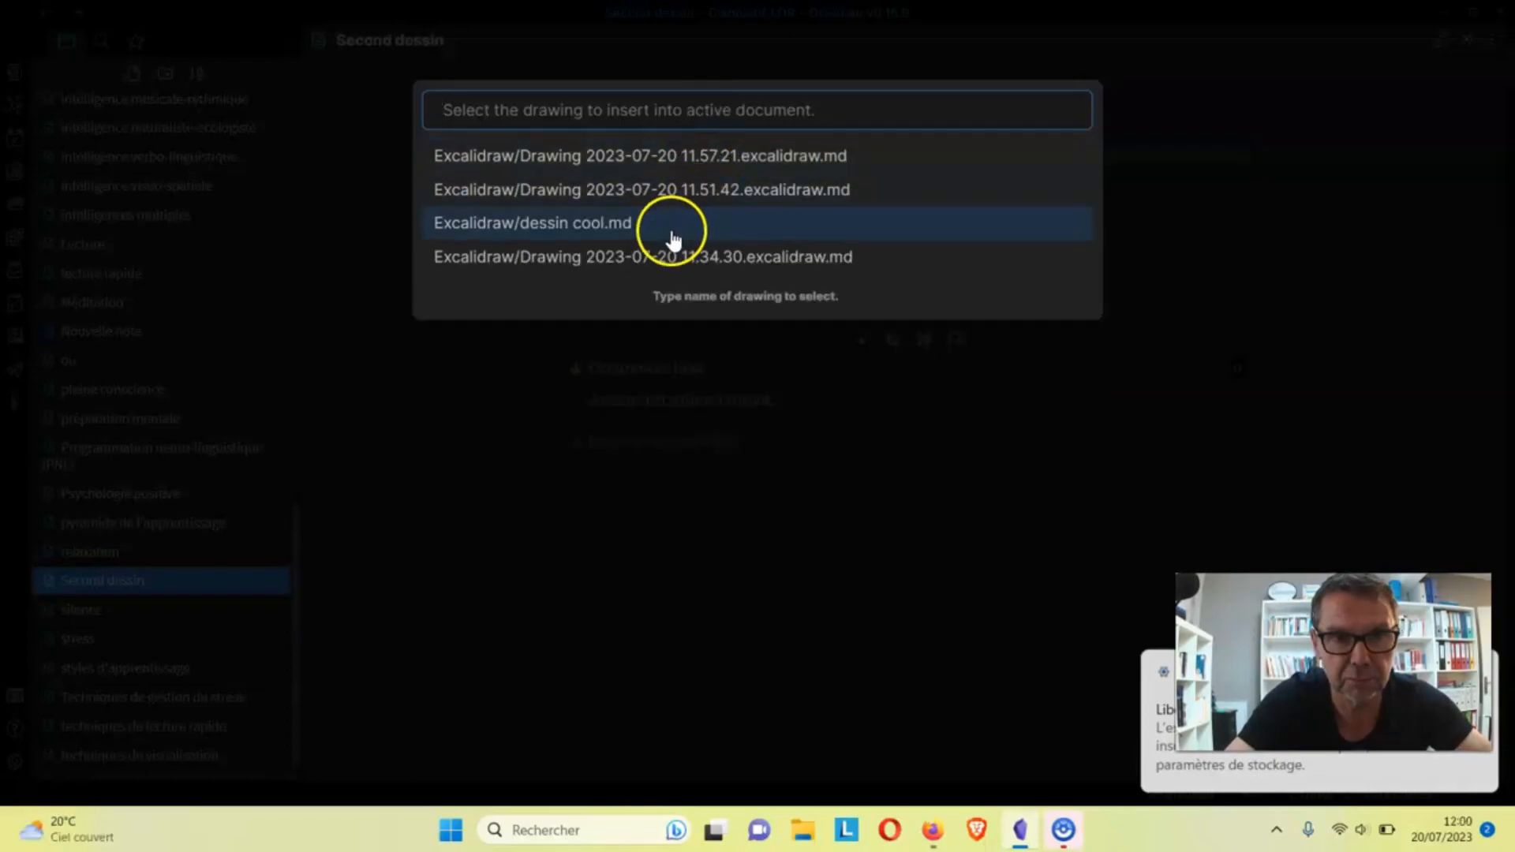
click(671, 157)
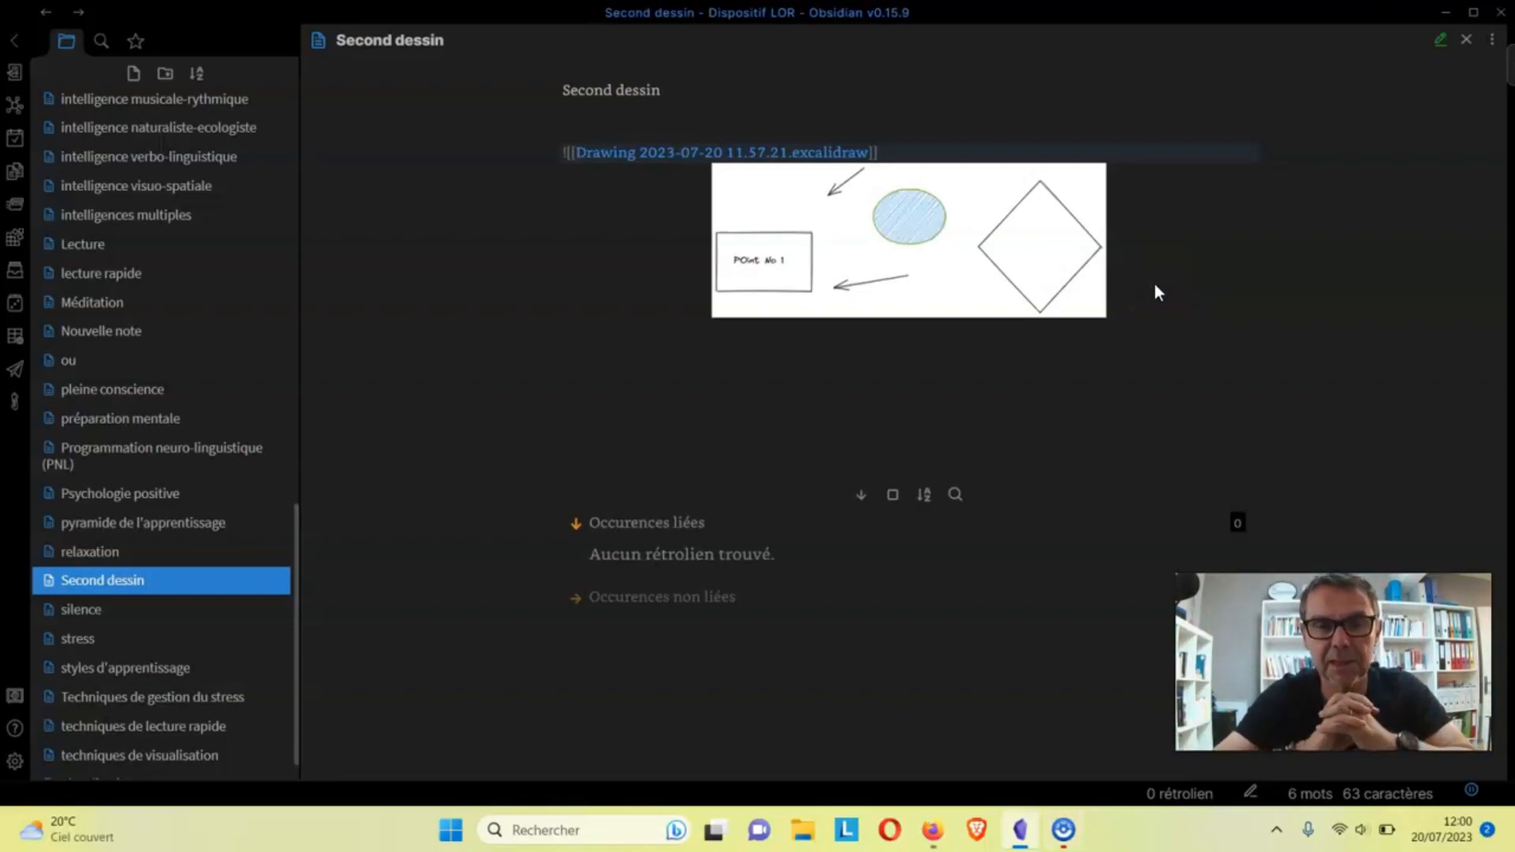
key(Return)
key(Return)
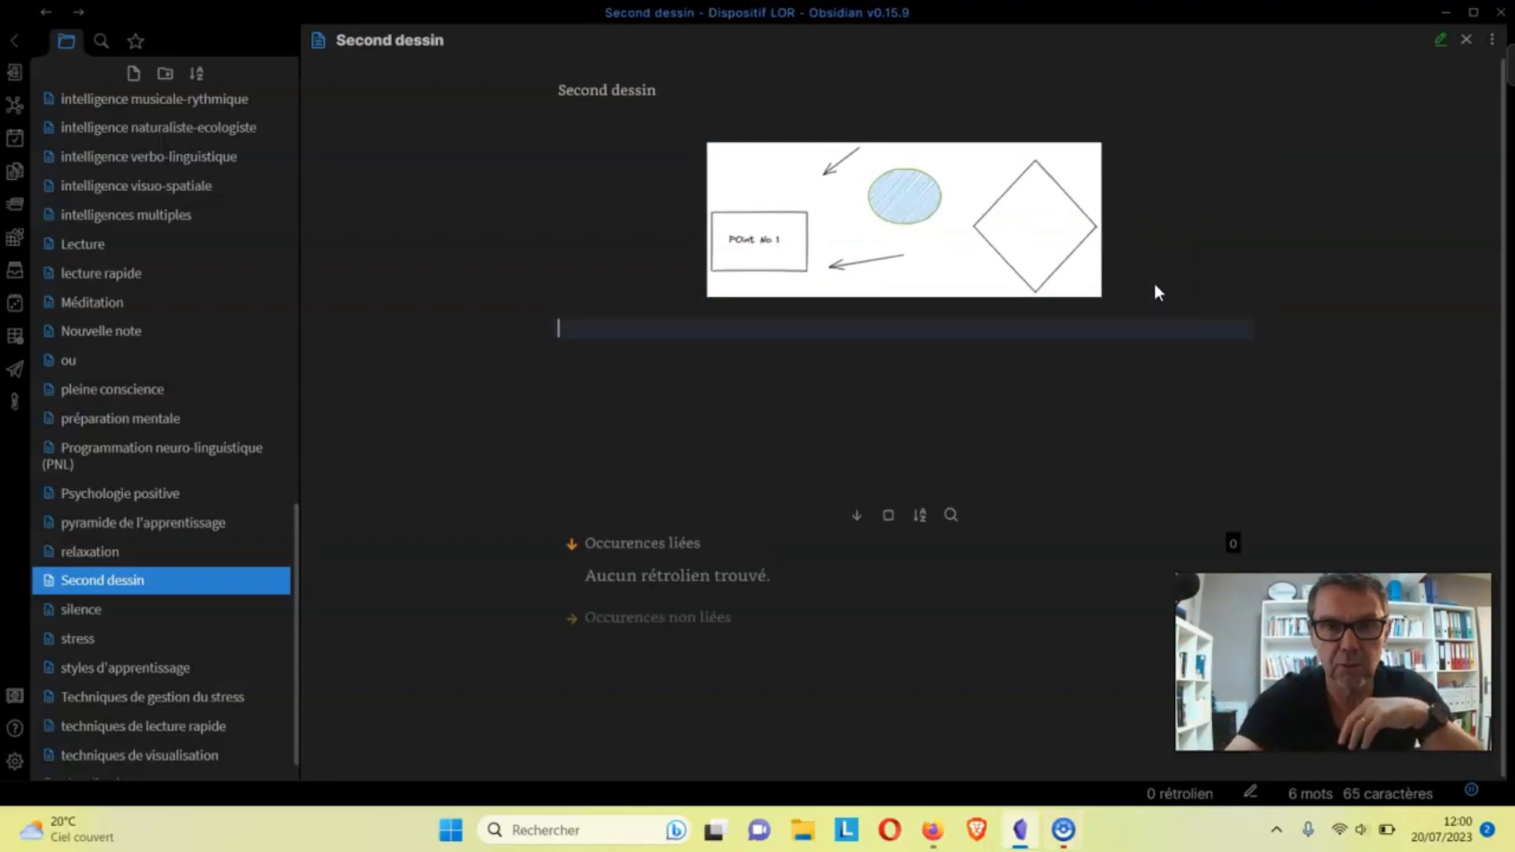